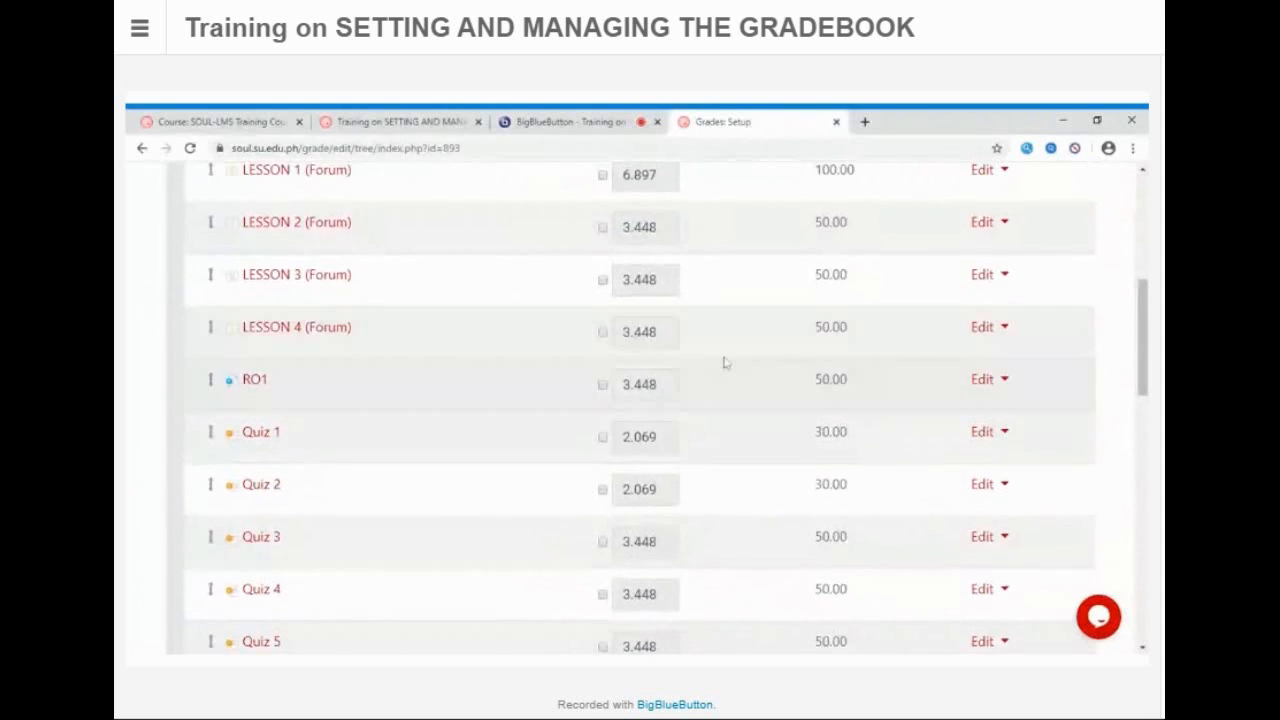
Step: Examine the grade items, weights and maximum grades listed under Summer Sample Course 101 in the gradebook setup
scroll(723, 363, "up", 3)
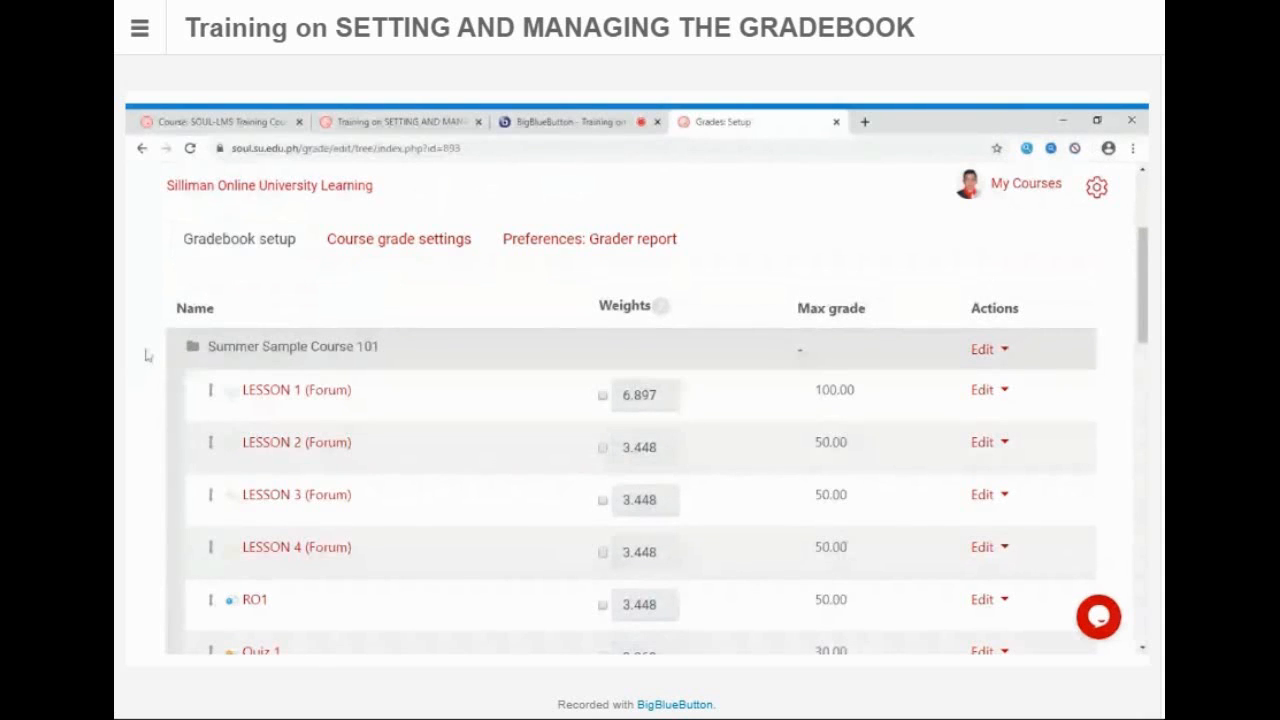
scroll(148, 355, "up", 2)
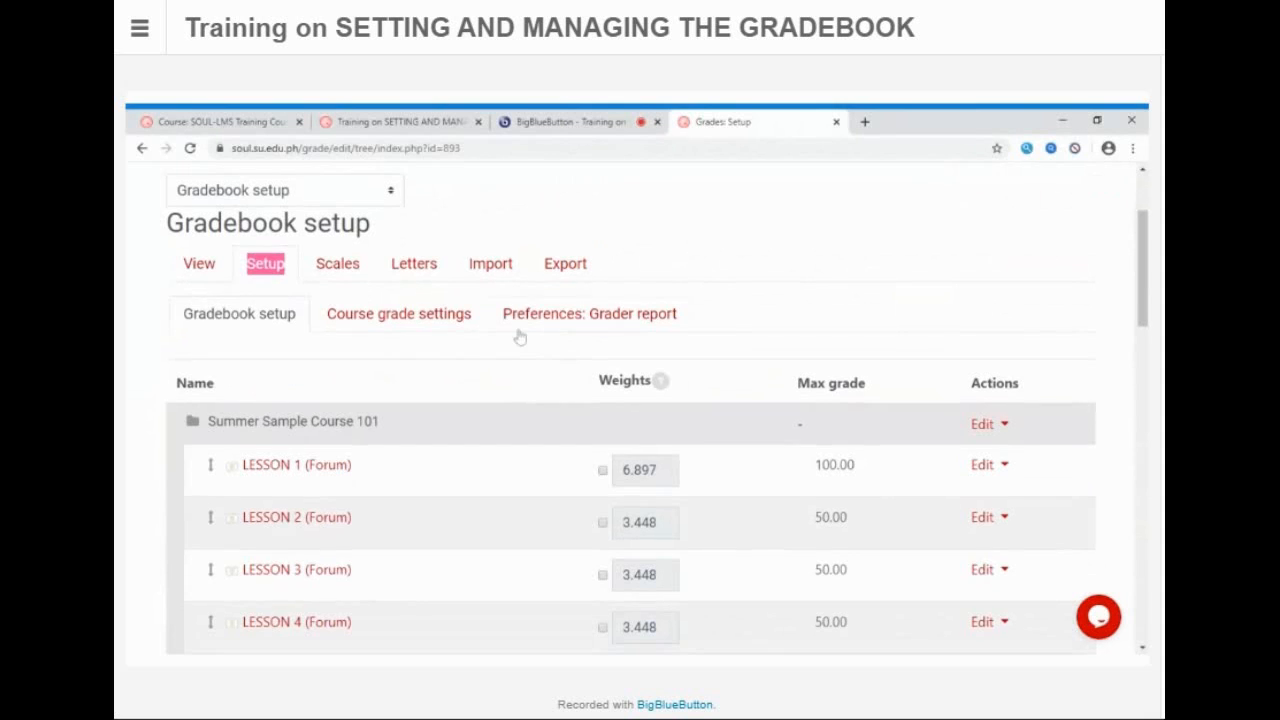
scroll(429, 374, "down", 1)
scroll(437, 377, "up", 1)
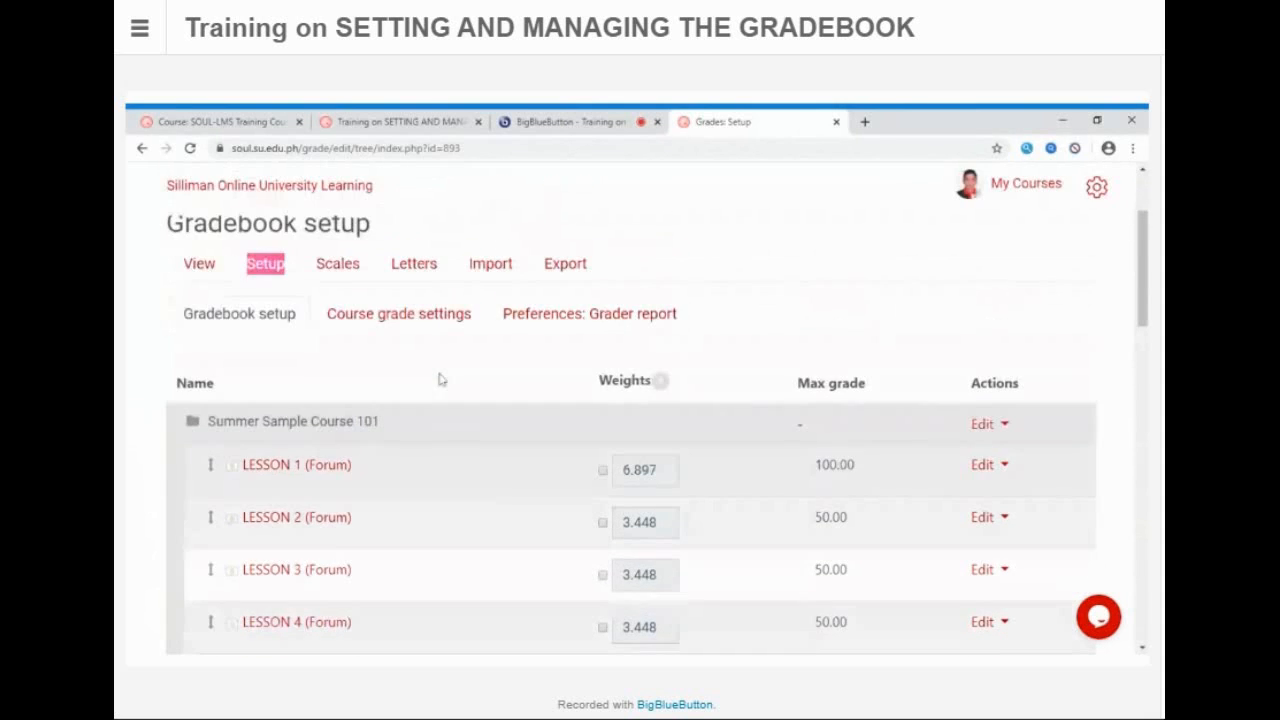
scroll(530, 375, "down", 1)
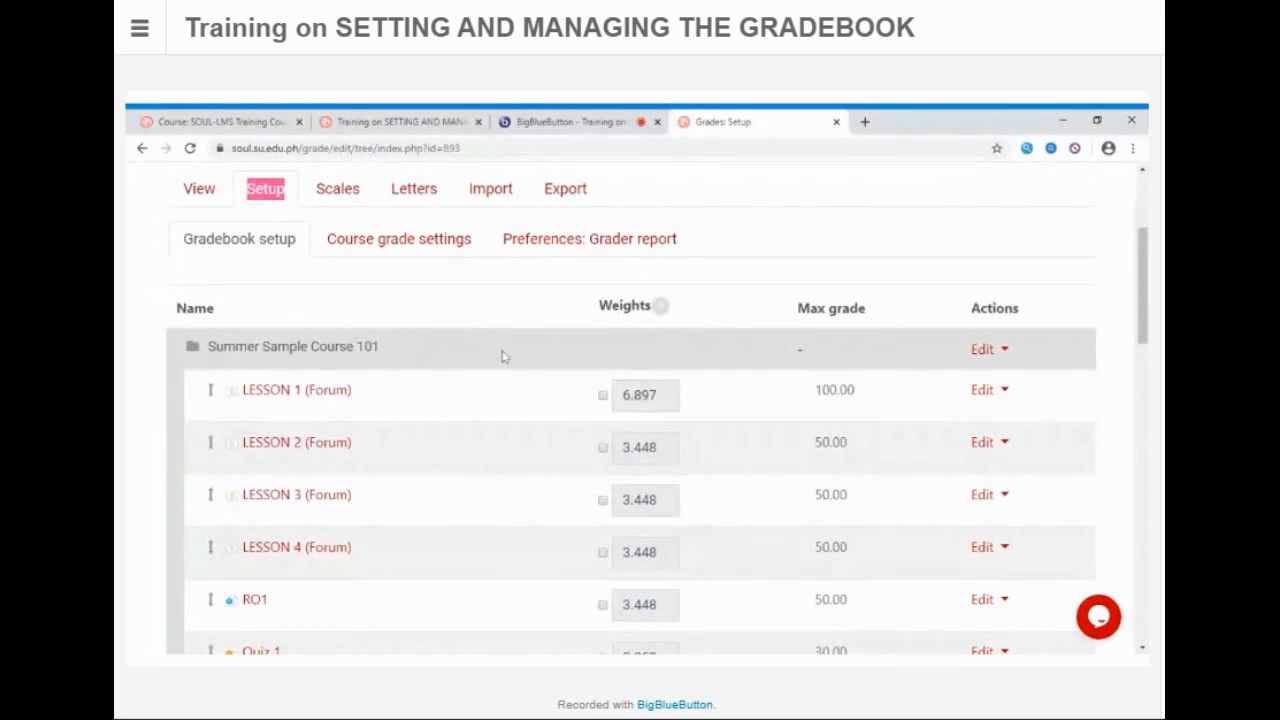
scroll(500, 358, "down", 4)
scroll(490, 375, "down", 3)
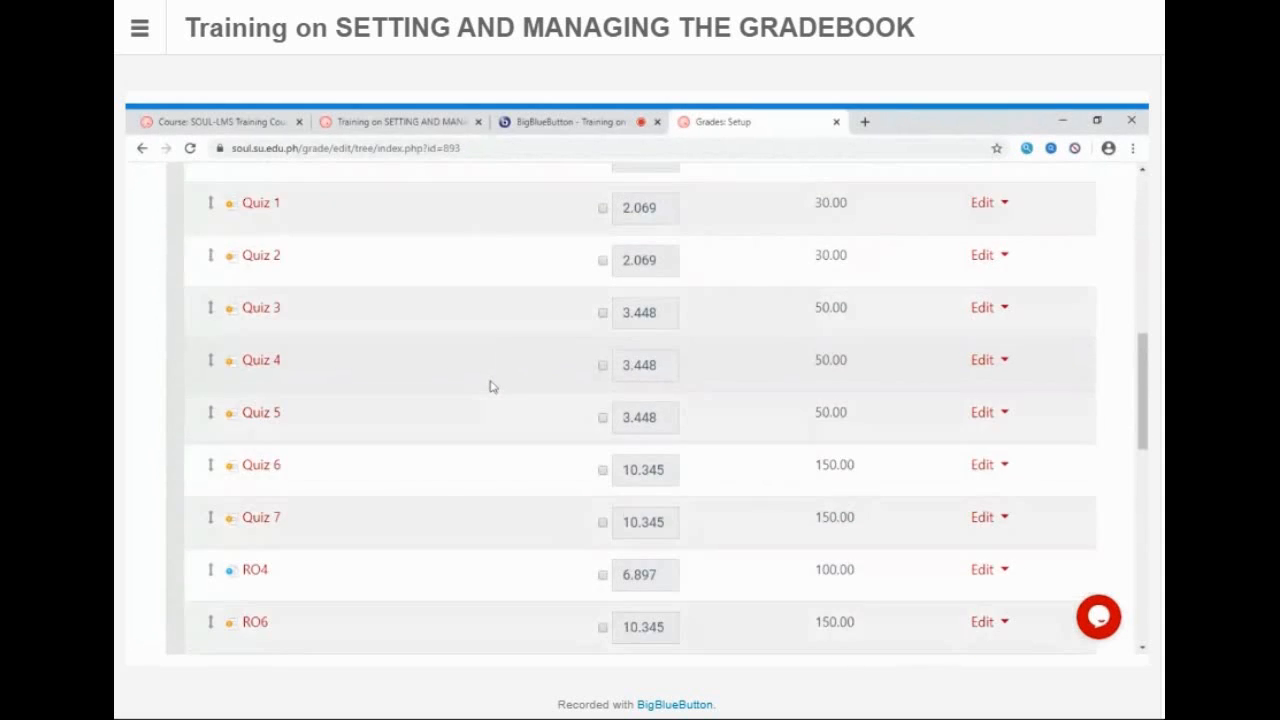
scroll(490, 386, "up", 5)
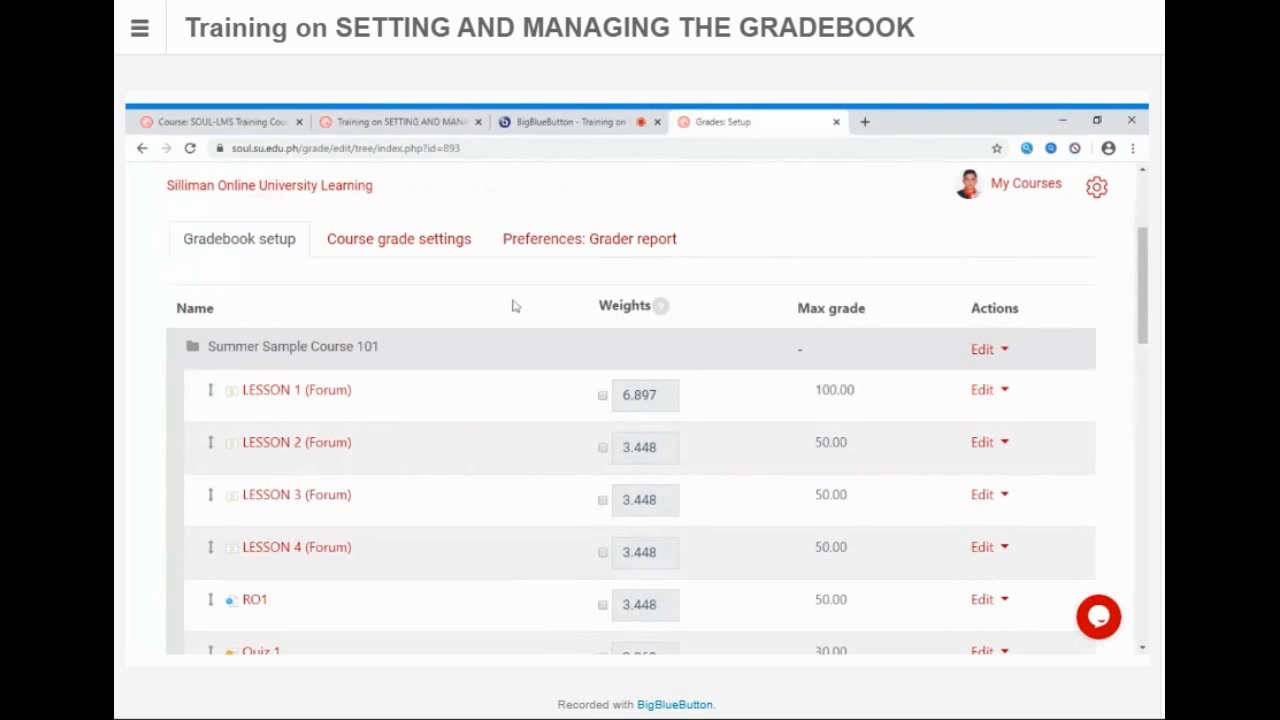
scroll(507, 330, "down", 2)
scroll(507, 330, "up", 5)
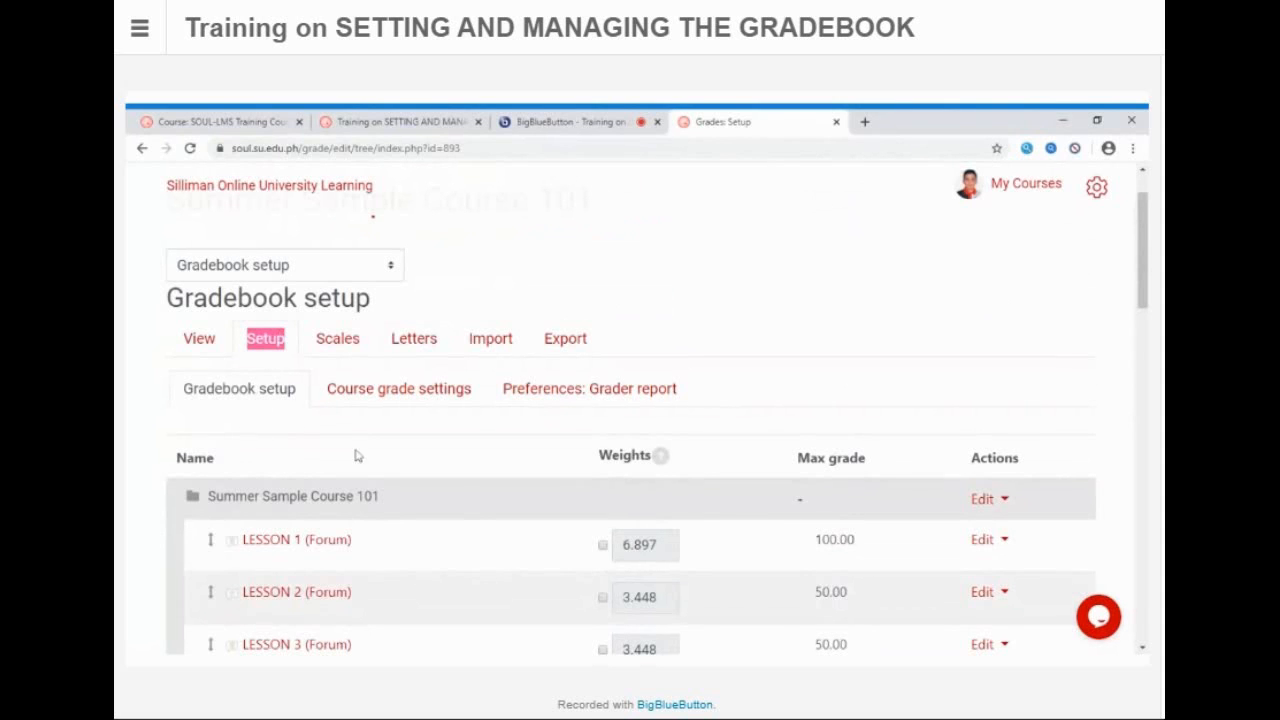
scroll(413, 455, "down", 1)
scroll(413, 455, "down", 3)
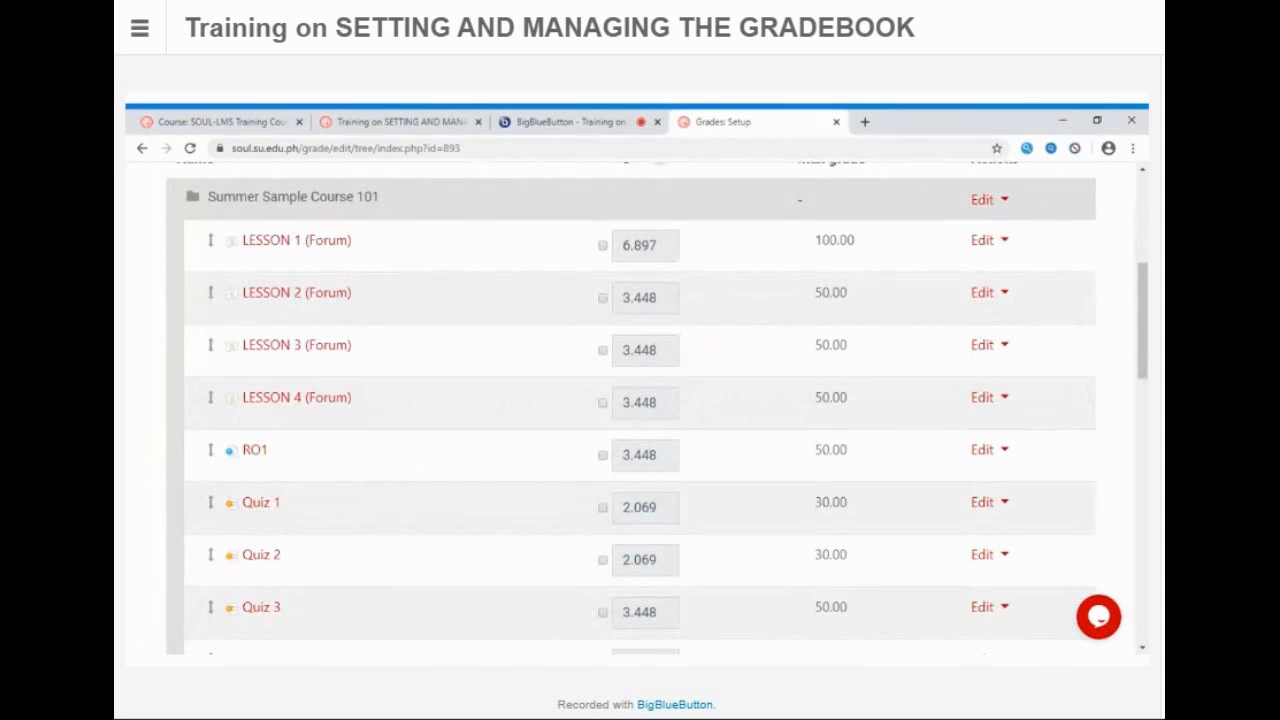
left_click_drag(209, 199, 395, 203)
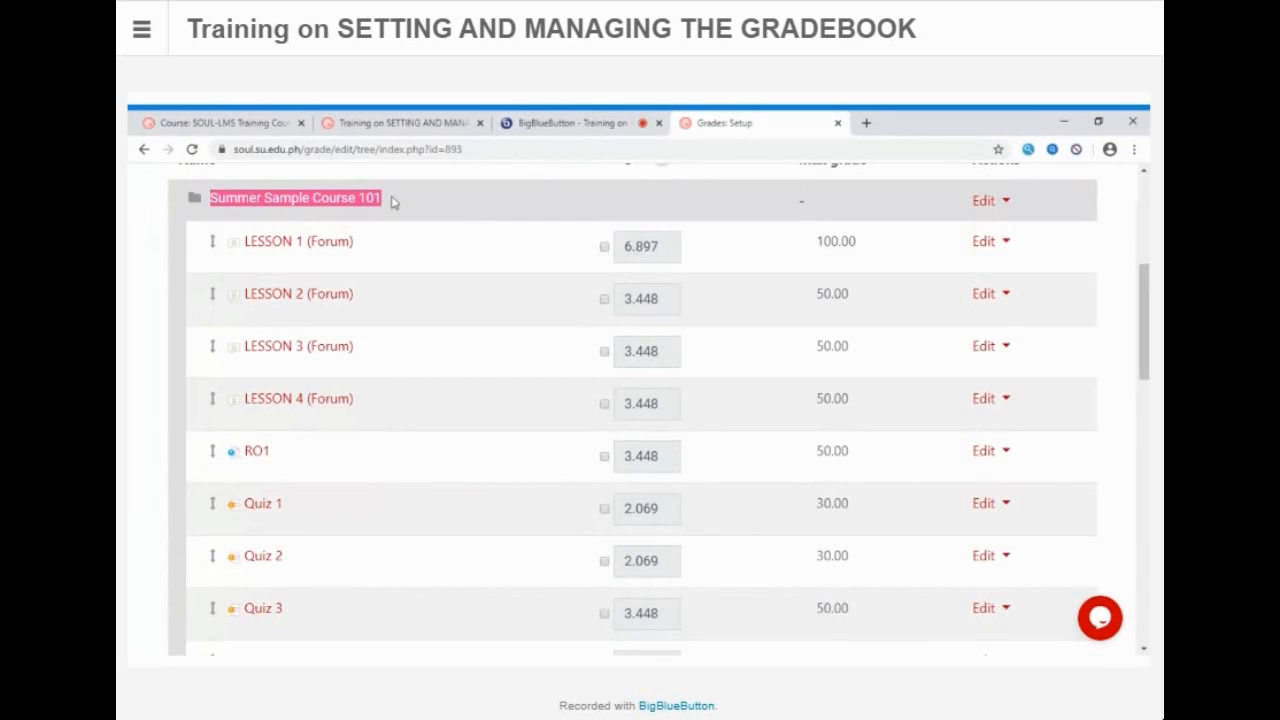
Step: Open the settings of the top-level Summer Sample Course 101 grade category for editing
scroll(1020, 232, "up", 2)
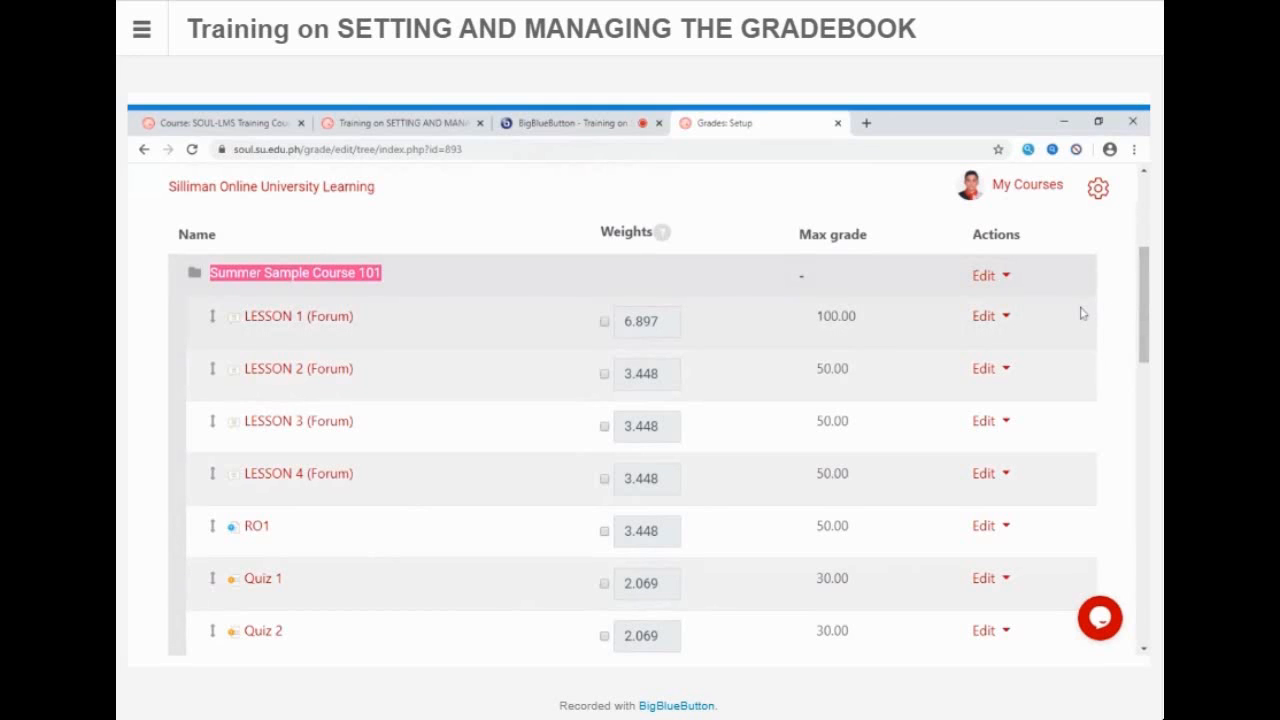
scroll(651, 300, "up", 3)
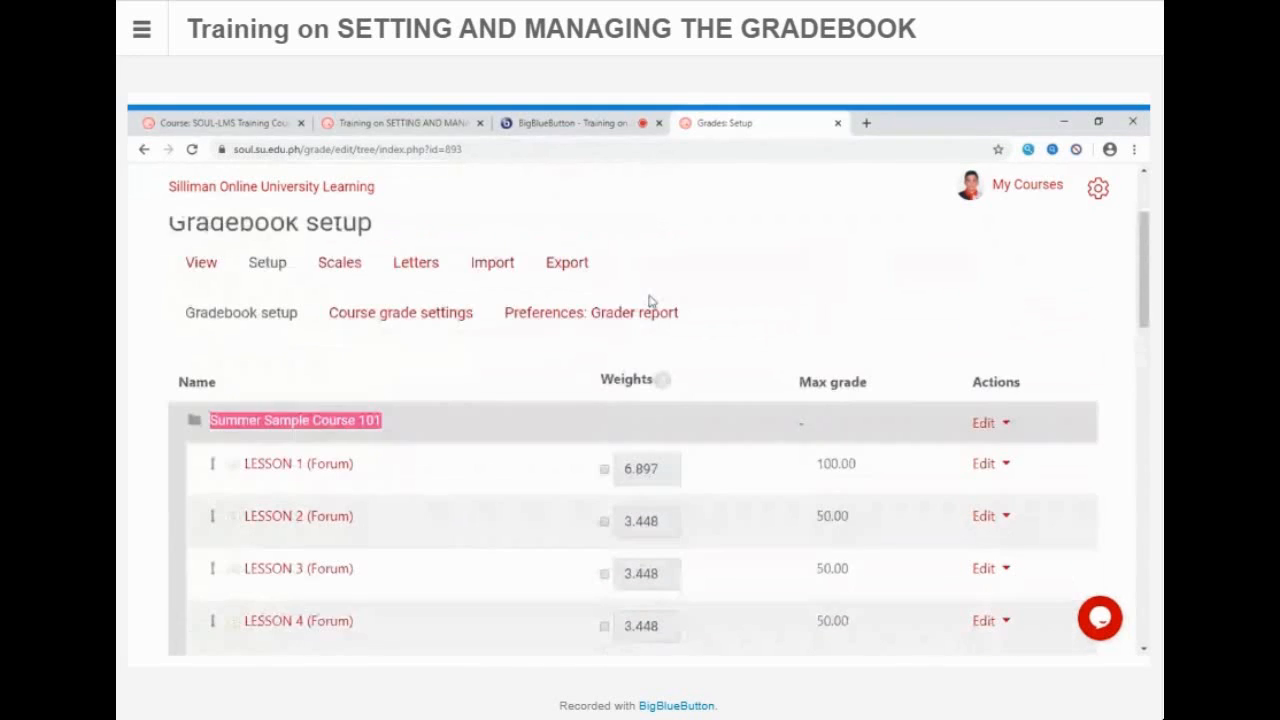
scroll(560, 322, "down", 1)
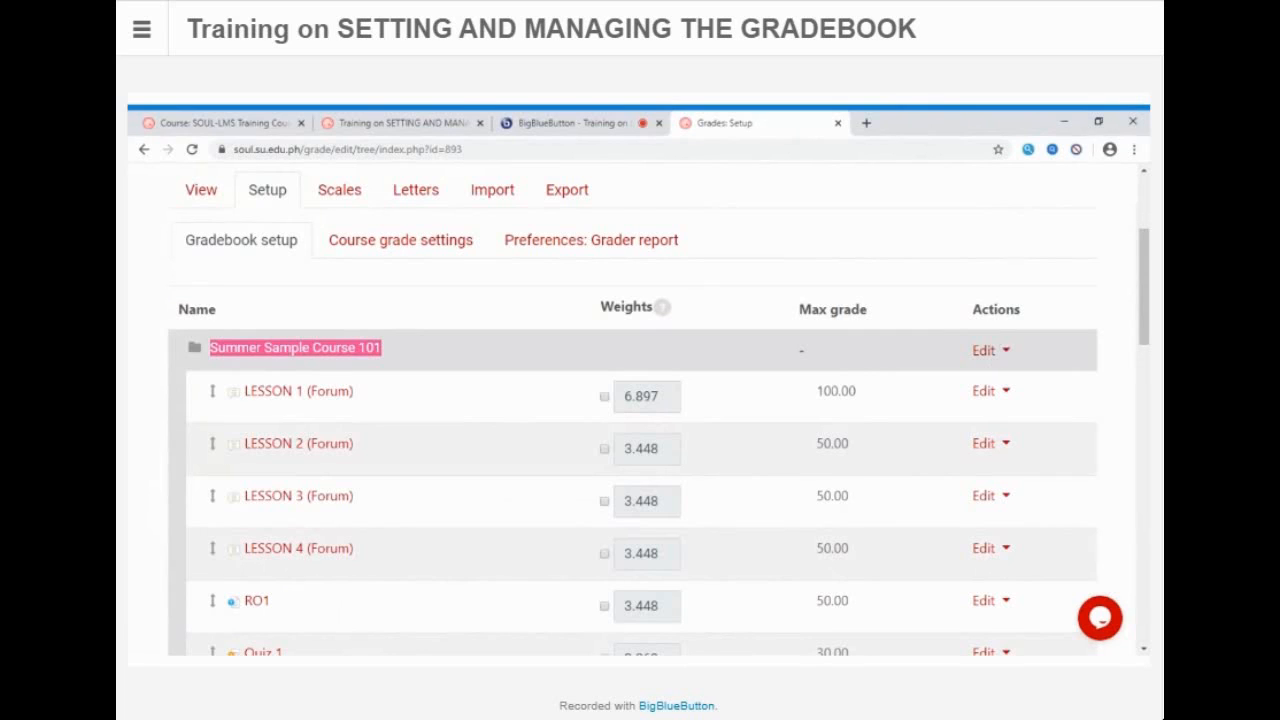
left_click(1005, 351)
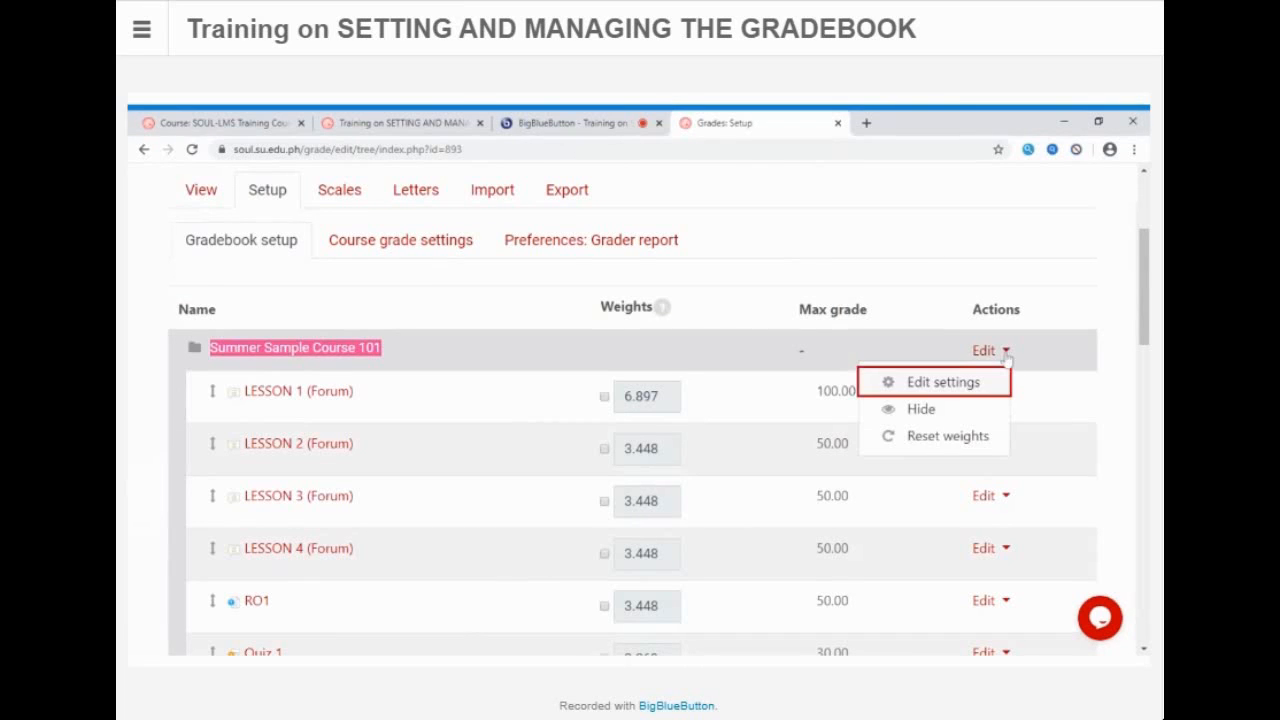
left_click(922, 388)
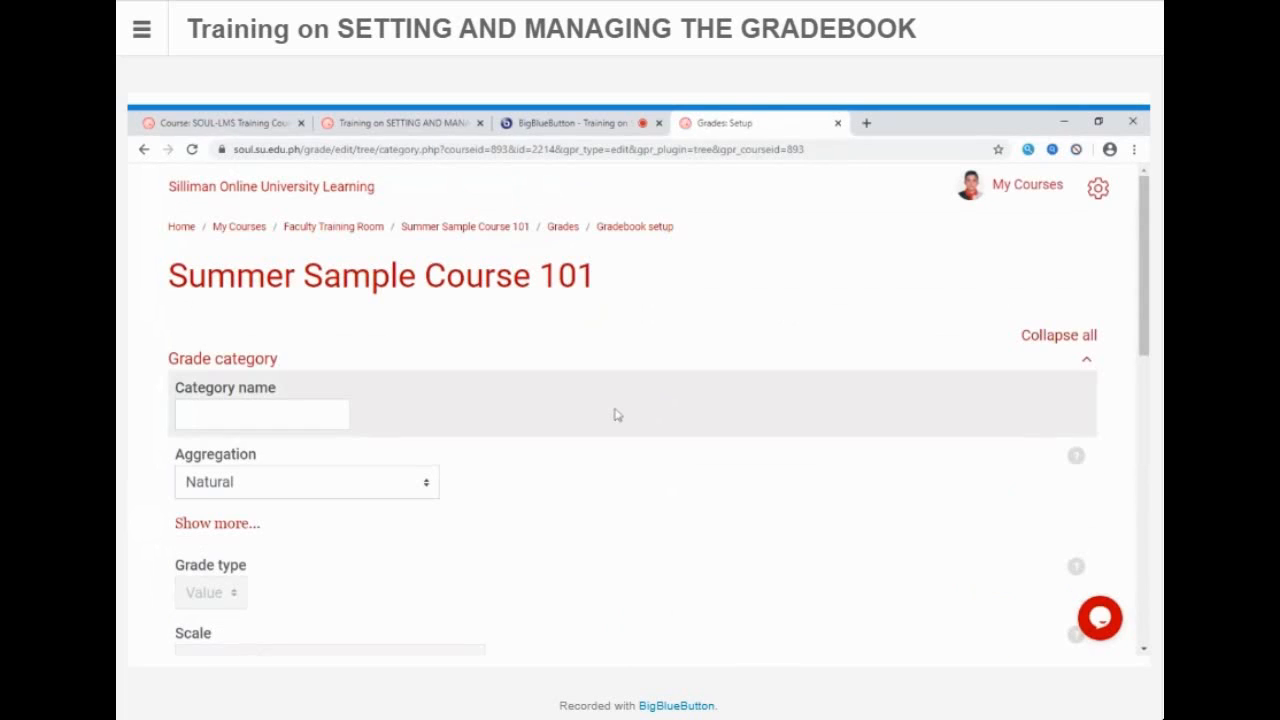
Step: Set the course grade category's aggregation to Weighted mean of grades
scroll(695, 480, "down", 3)
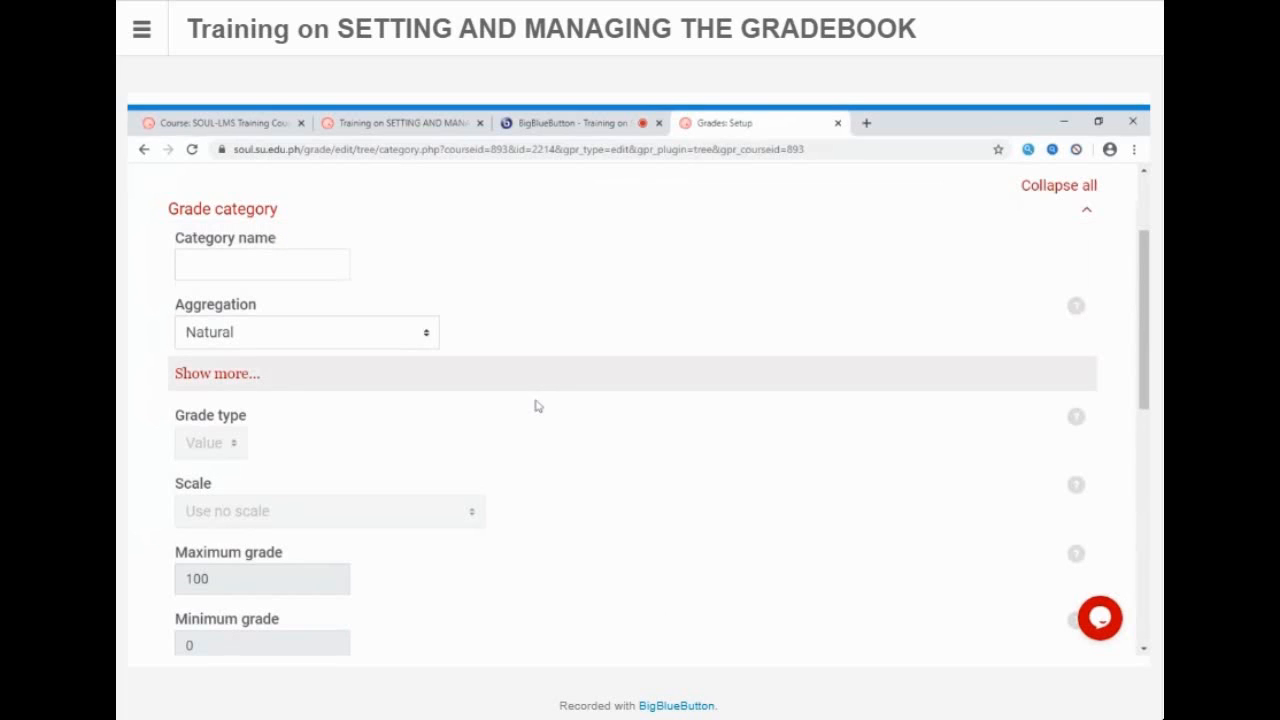
left_click(128, 340)
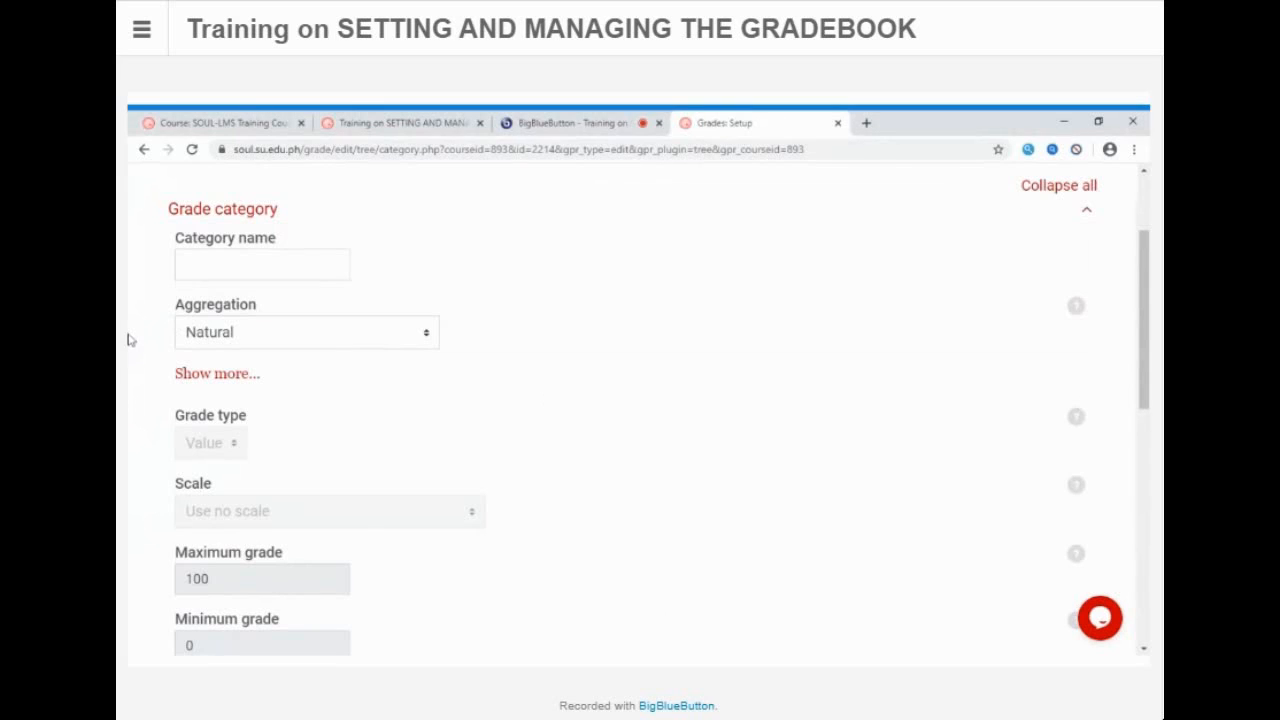
left_click(428, 338)
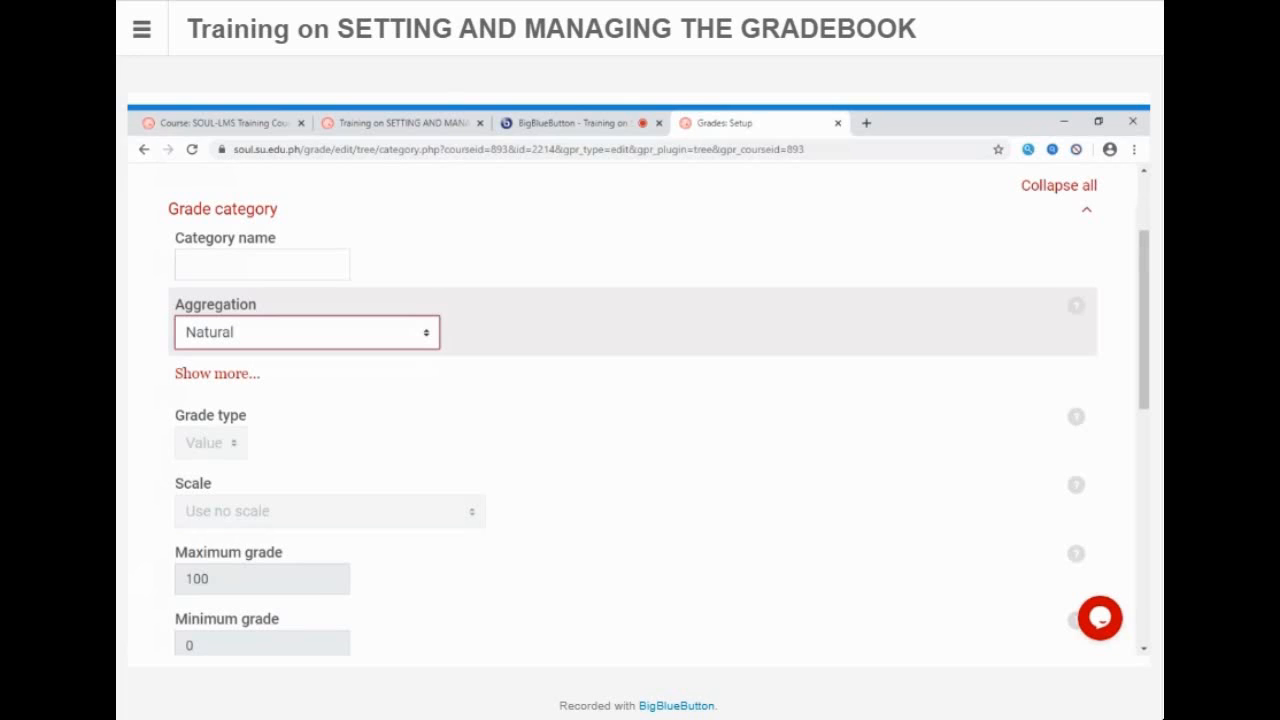
scroll(574, 391, "up", 3)
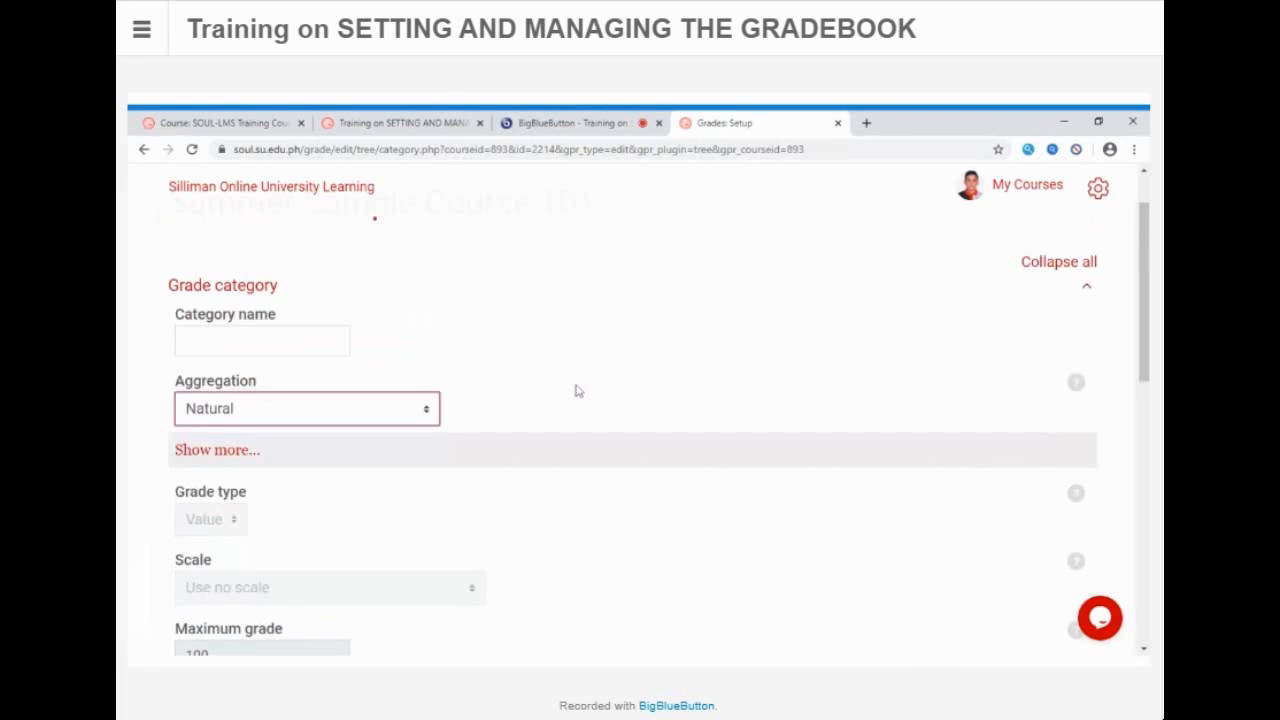
scroll(389, 413, "down", 1)
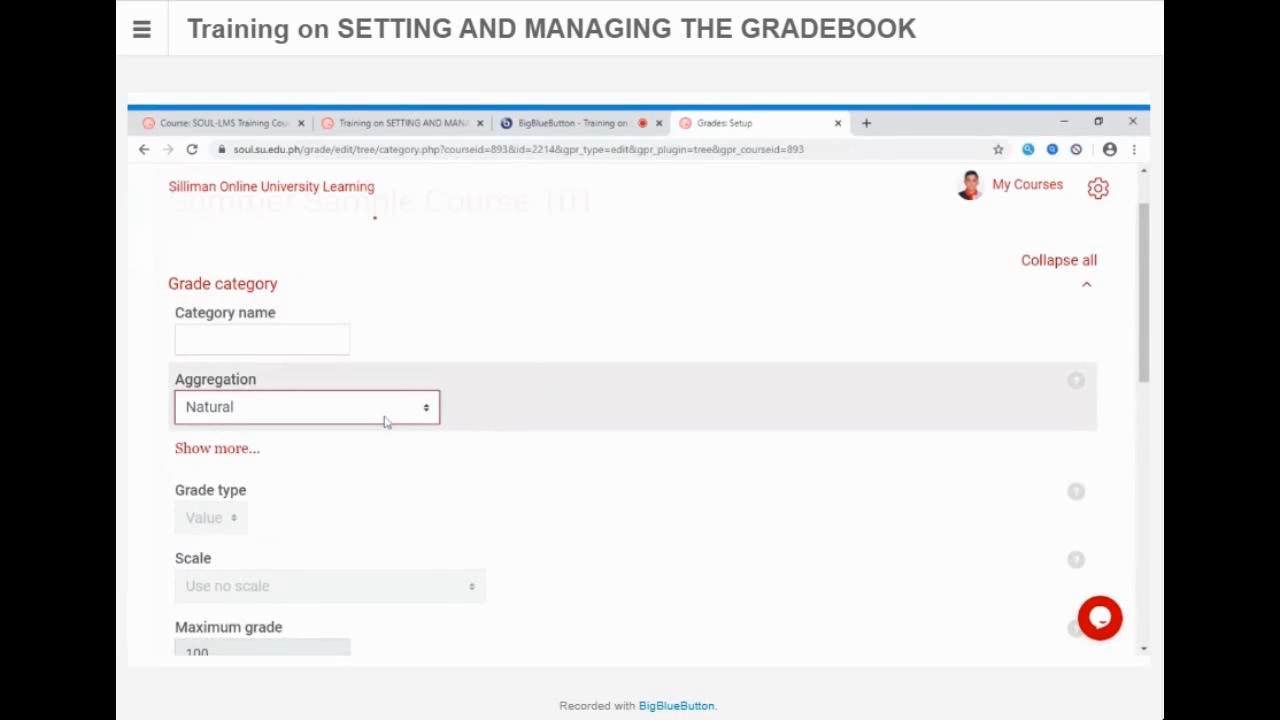
left_click(379, 431)
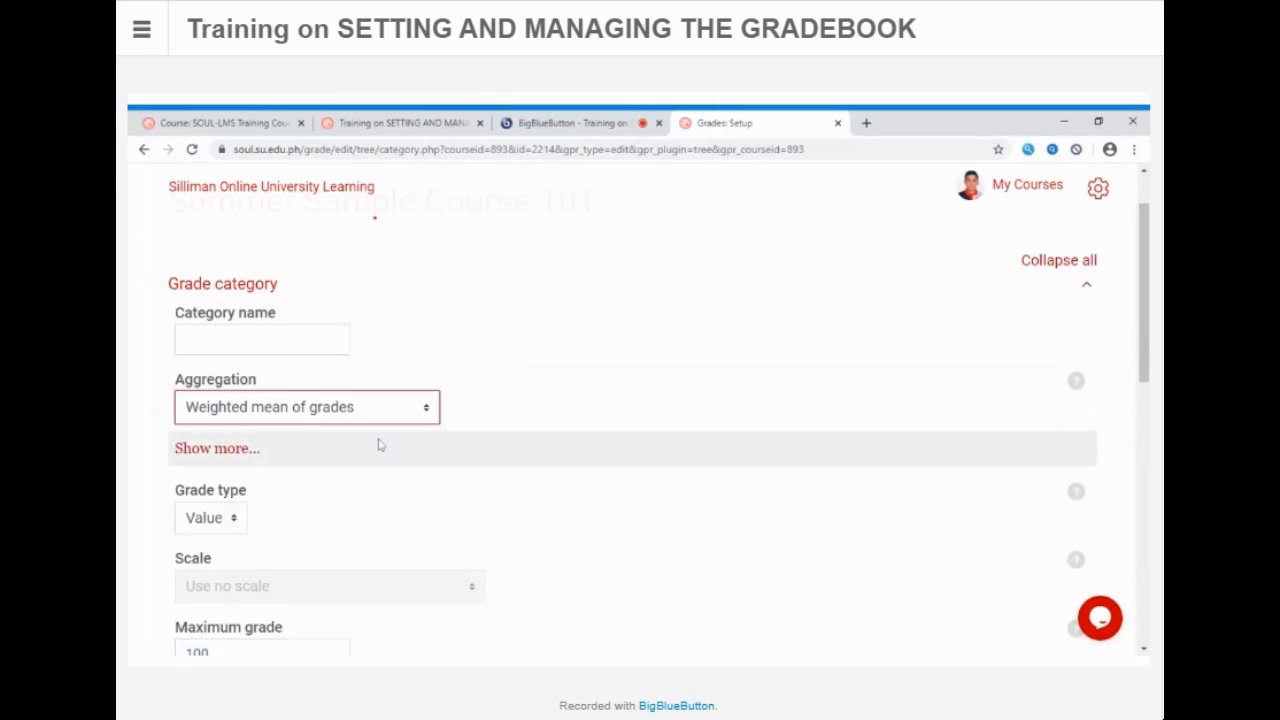
Step: Save the grade category settings, keeping the remaining grade options at their defaults
scroll(260, 437, "down", 1)
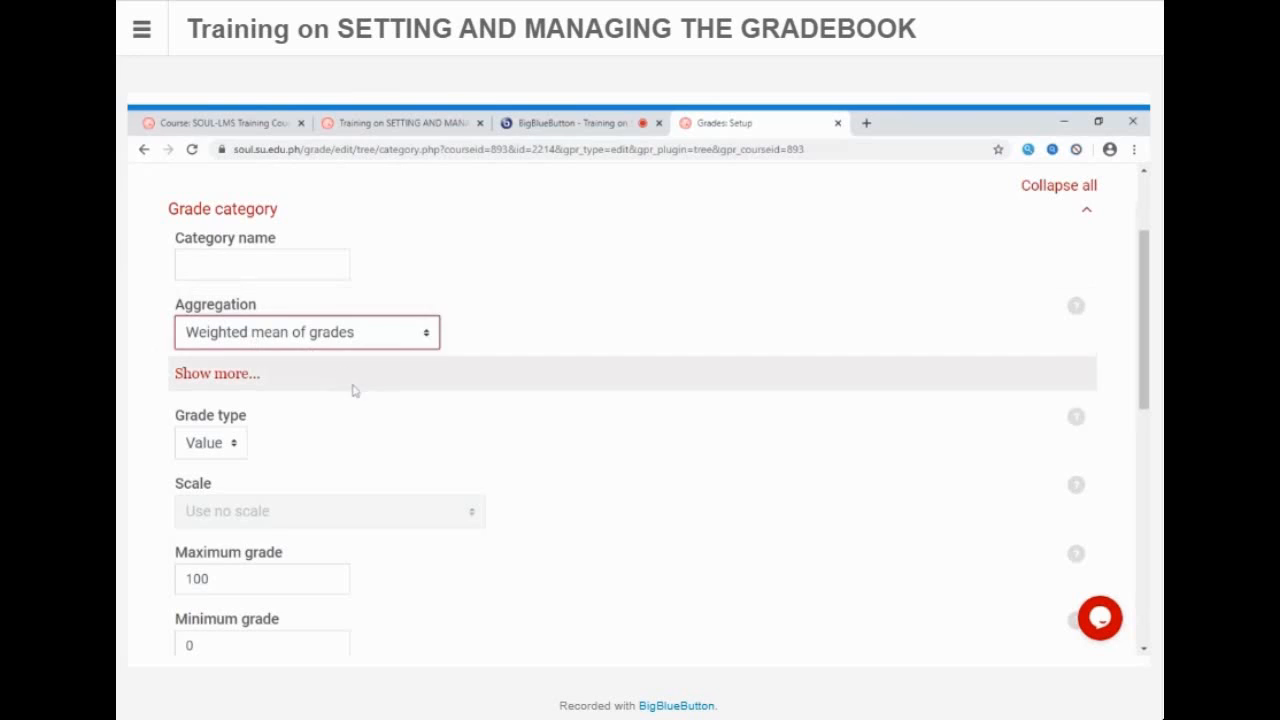
scroll(352, 392, "down", 2)
scroll(352, 392, "down", 1)
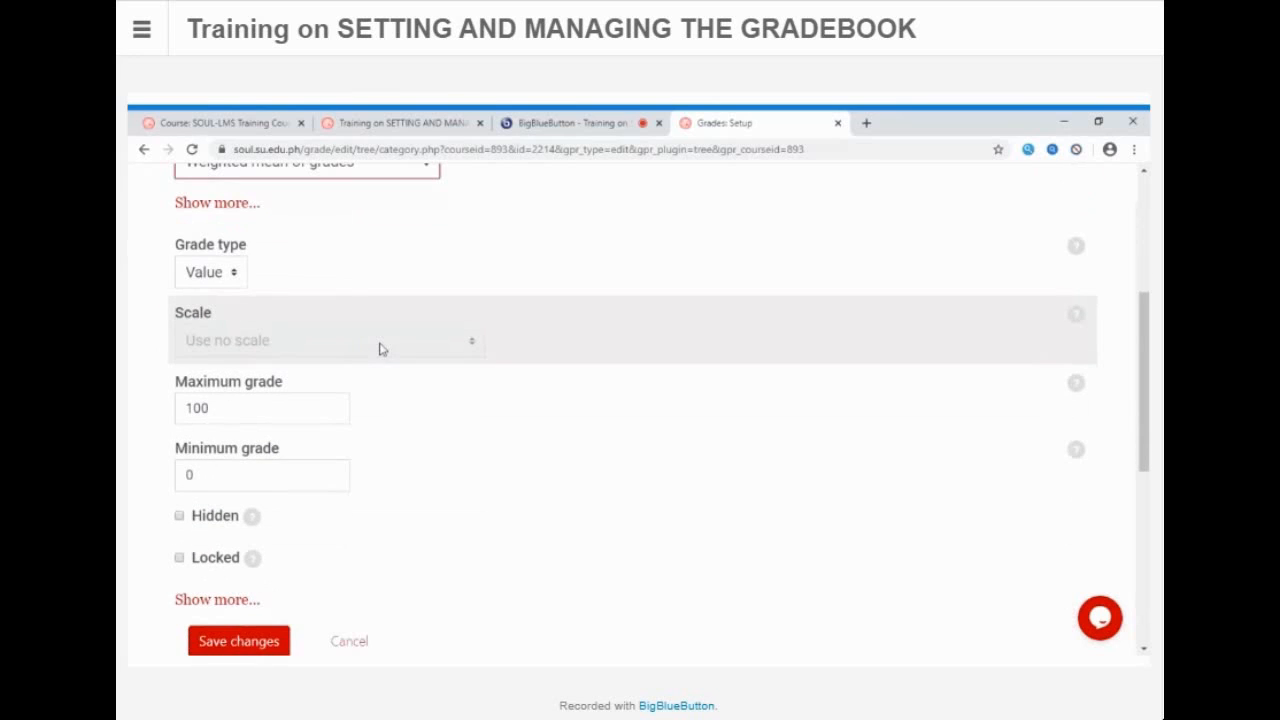
scroll(380, 348, "down", 6)
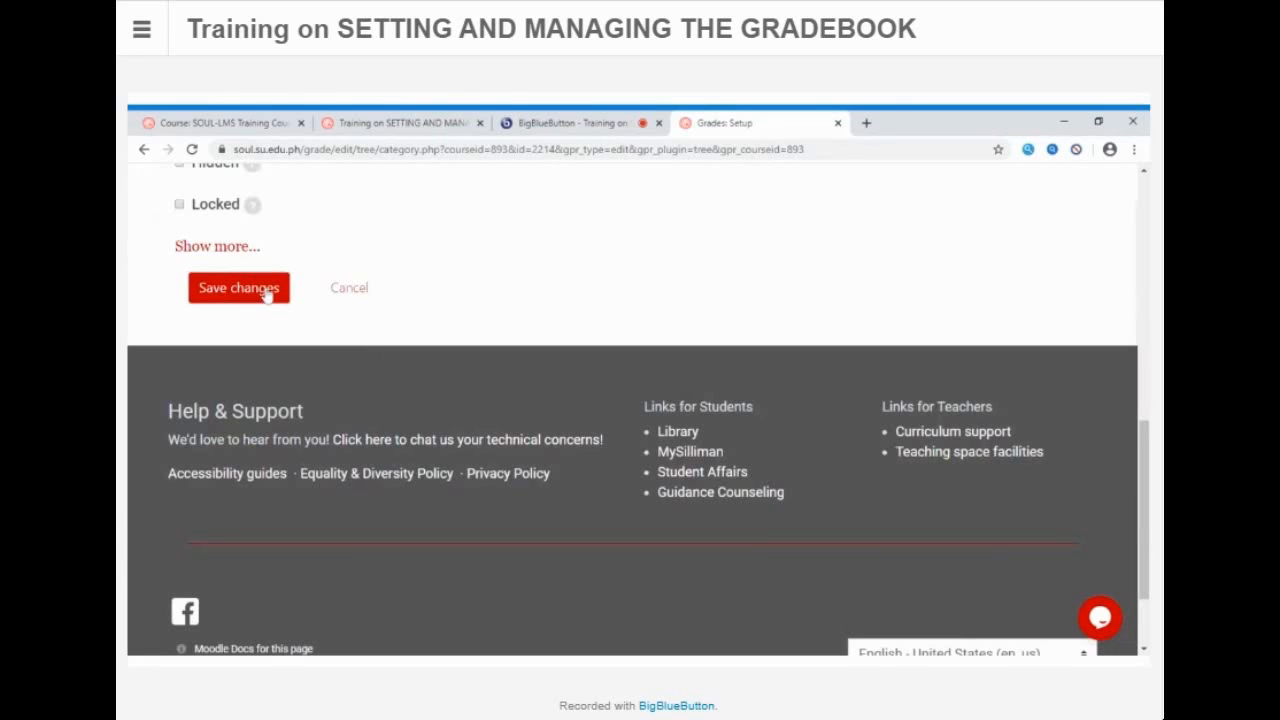
left_click(252, 291)
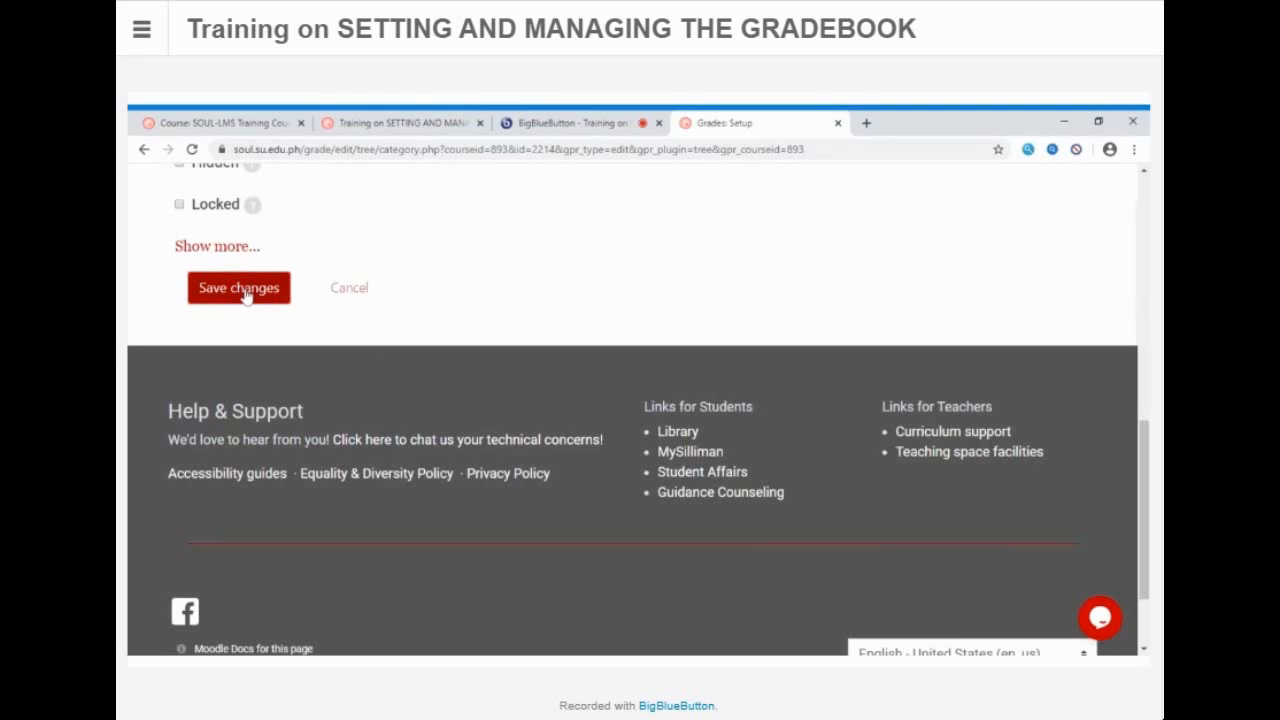
left_click(245, 293)
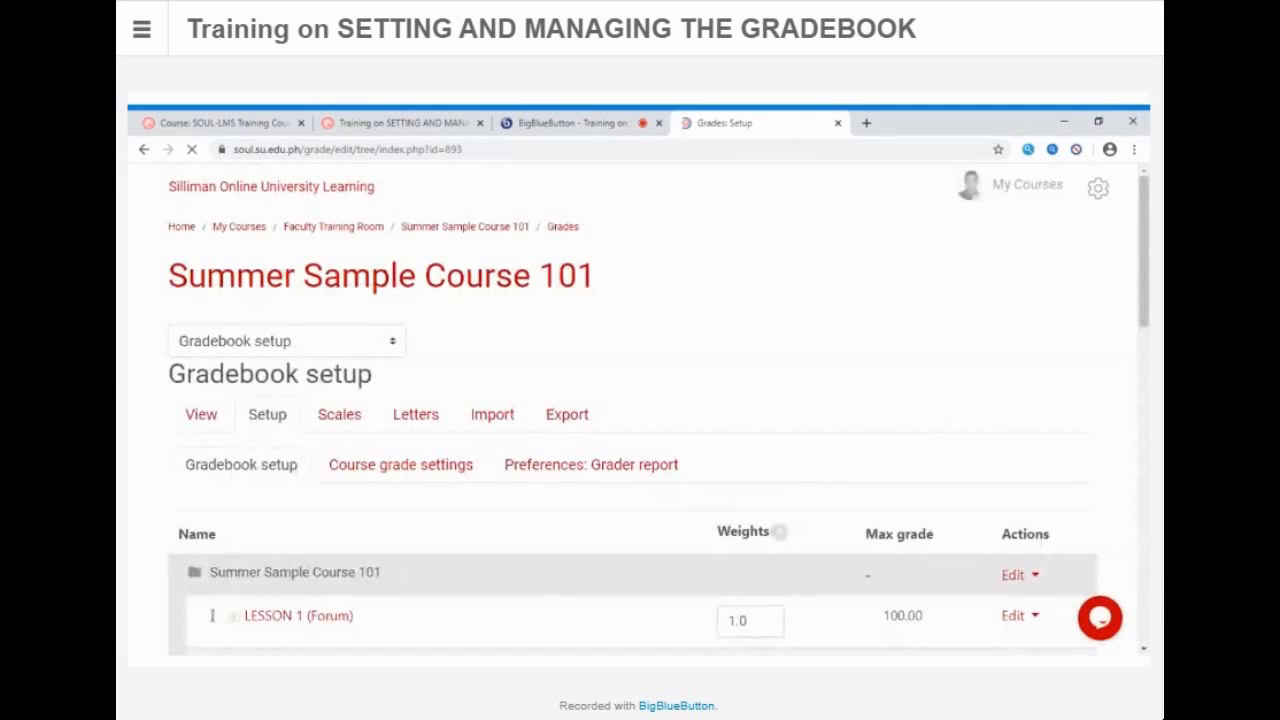
Step: Review the weights of all grade items and the aggregation method of the Course total in the gradebook setup
scroll(600, 490, "down", 3)
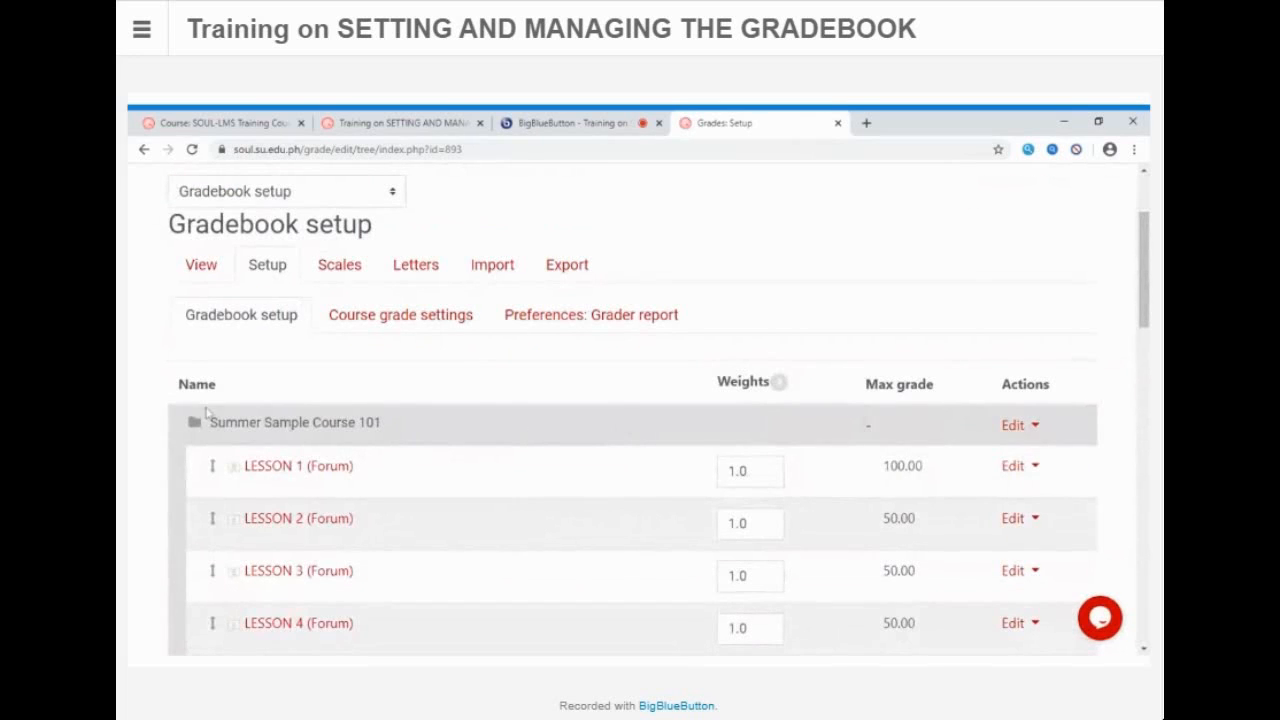
left_click_drag(209, 424, 421, 433)
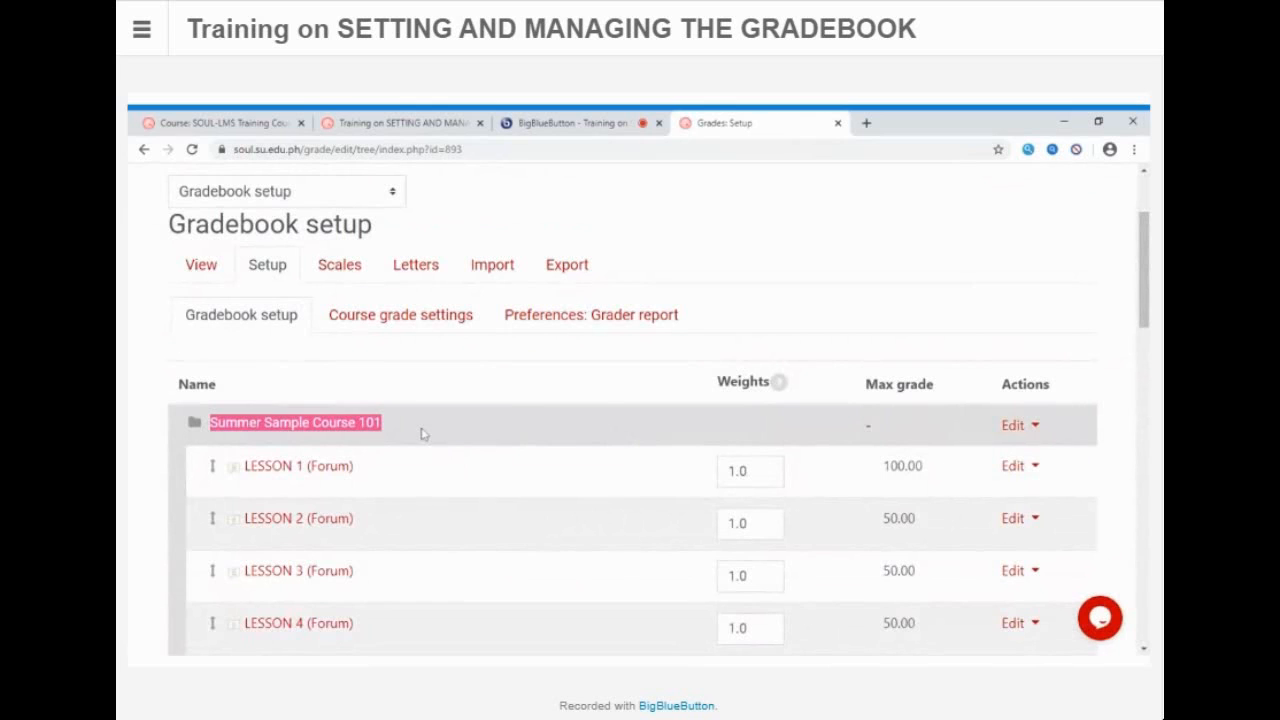
scroll(603, 449, "down", 9)
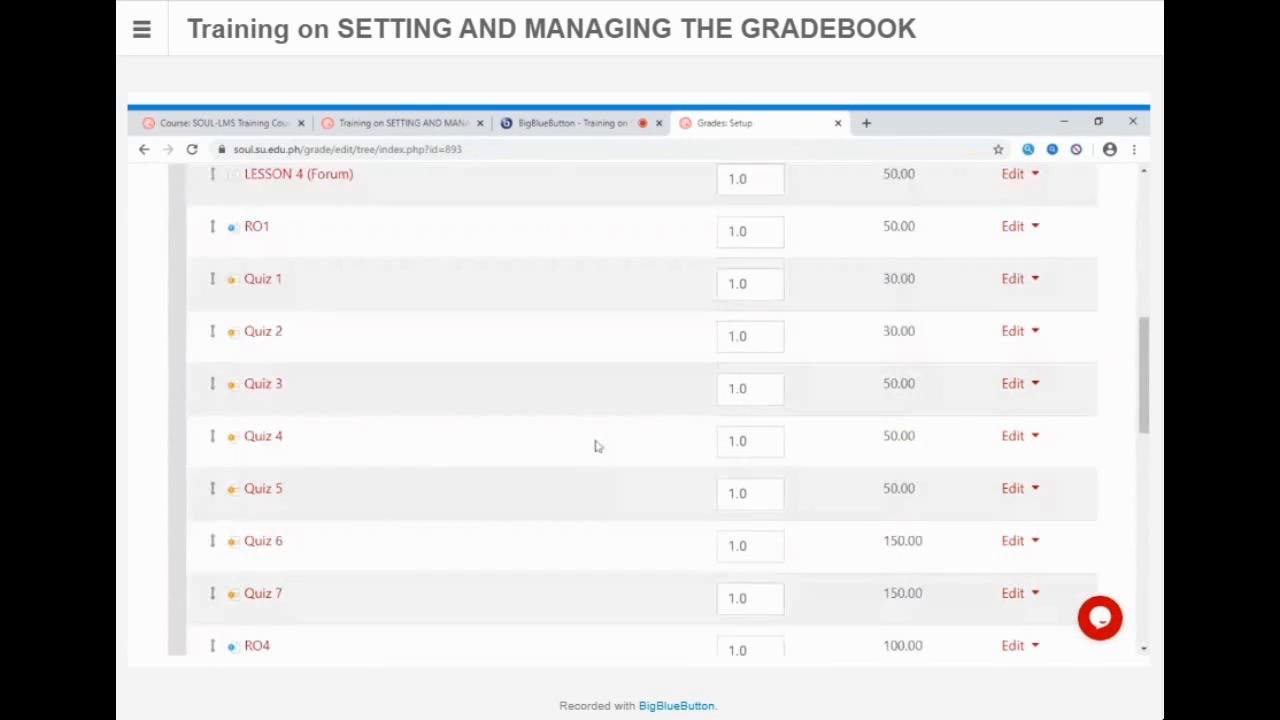
scroll(595, 445, "down", 8)
scroll(592, 449, "up", 1)
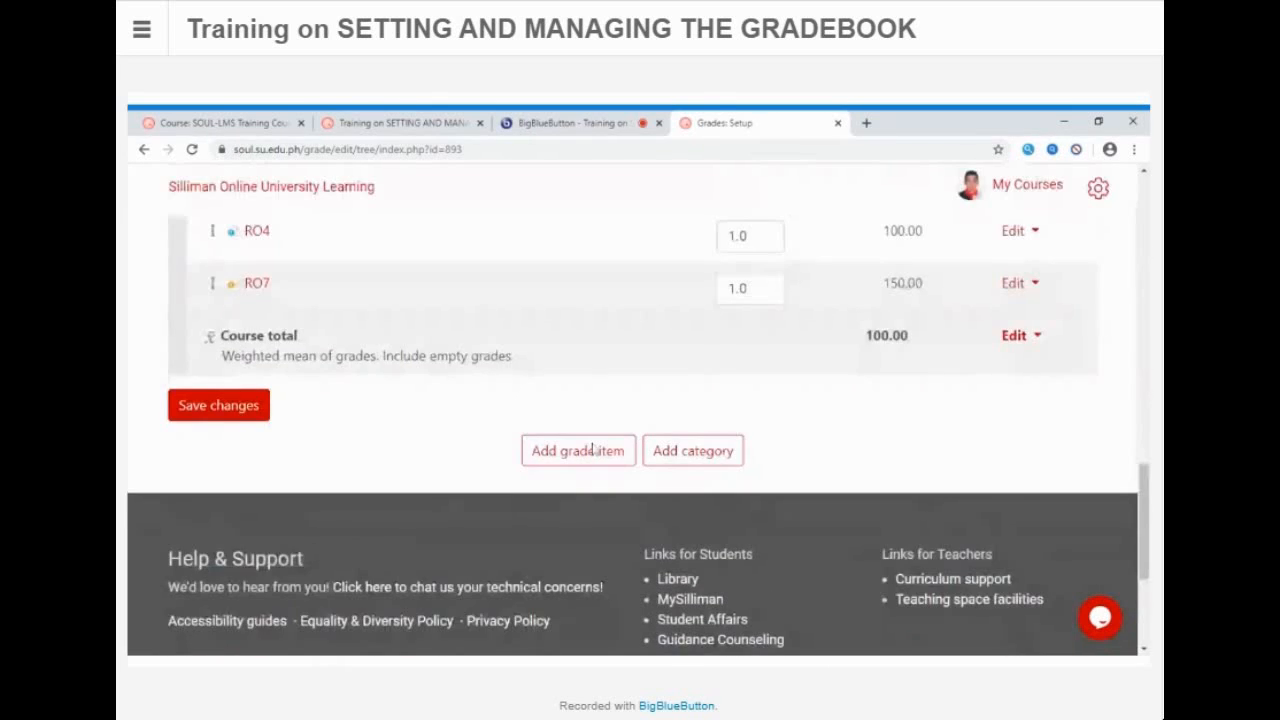
scroll(592, 449, "up", 1)
left_click_drag(210, 362, 988, 381)
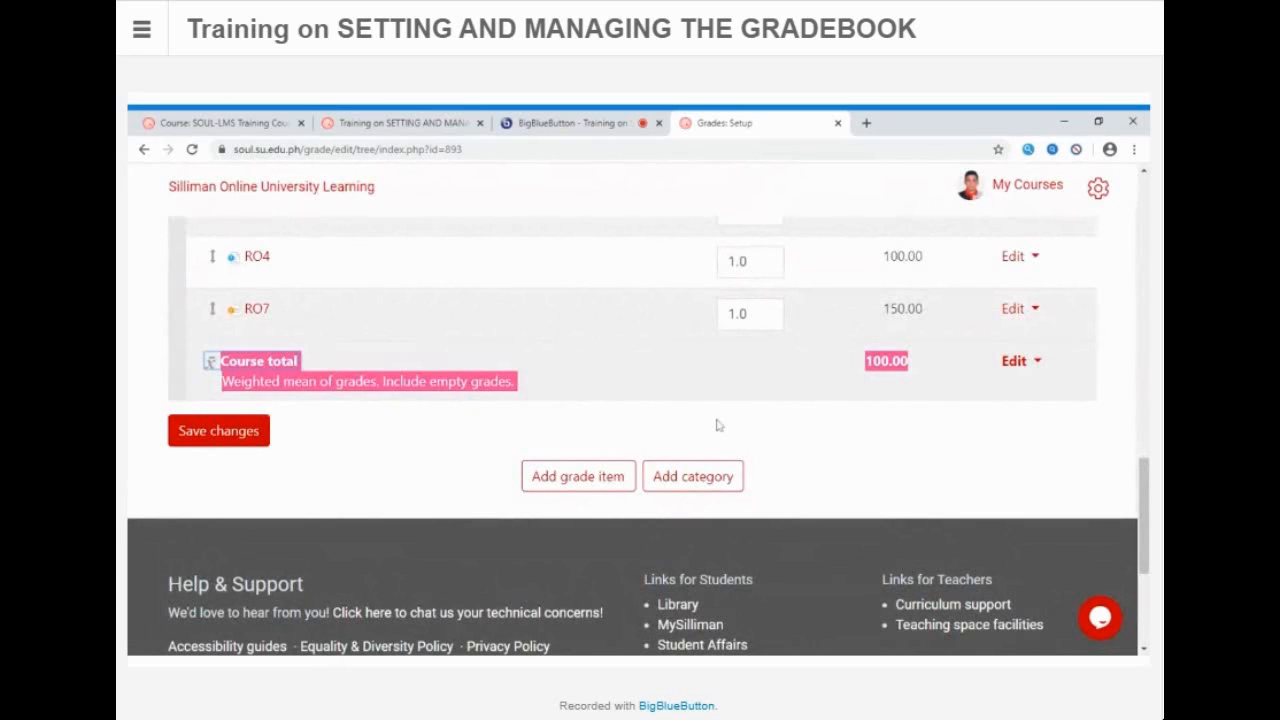
scroll(722, 421, "up", 1)
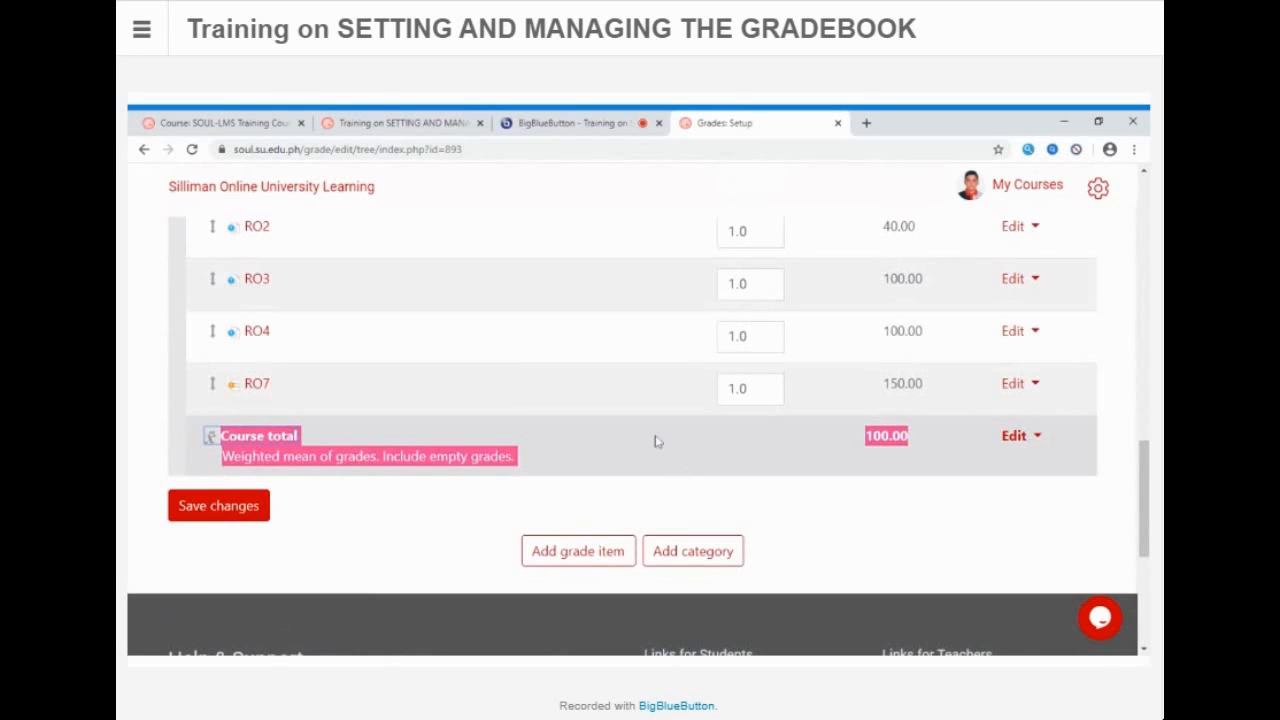
scroll(654, 437, "up", 5)
scroll(585, 437, "up", 2)
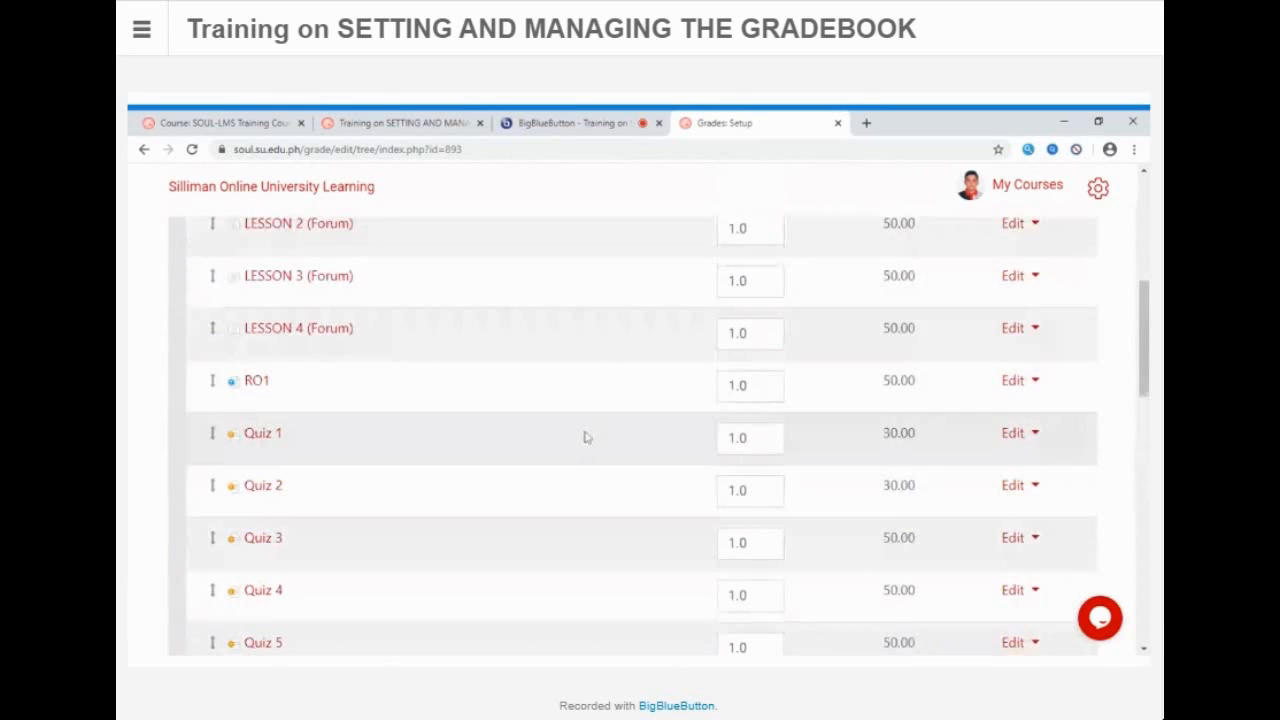
scroll(585, 437, "up", 4)
scroll(566, 436, "down", 1)
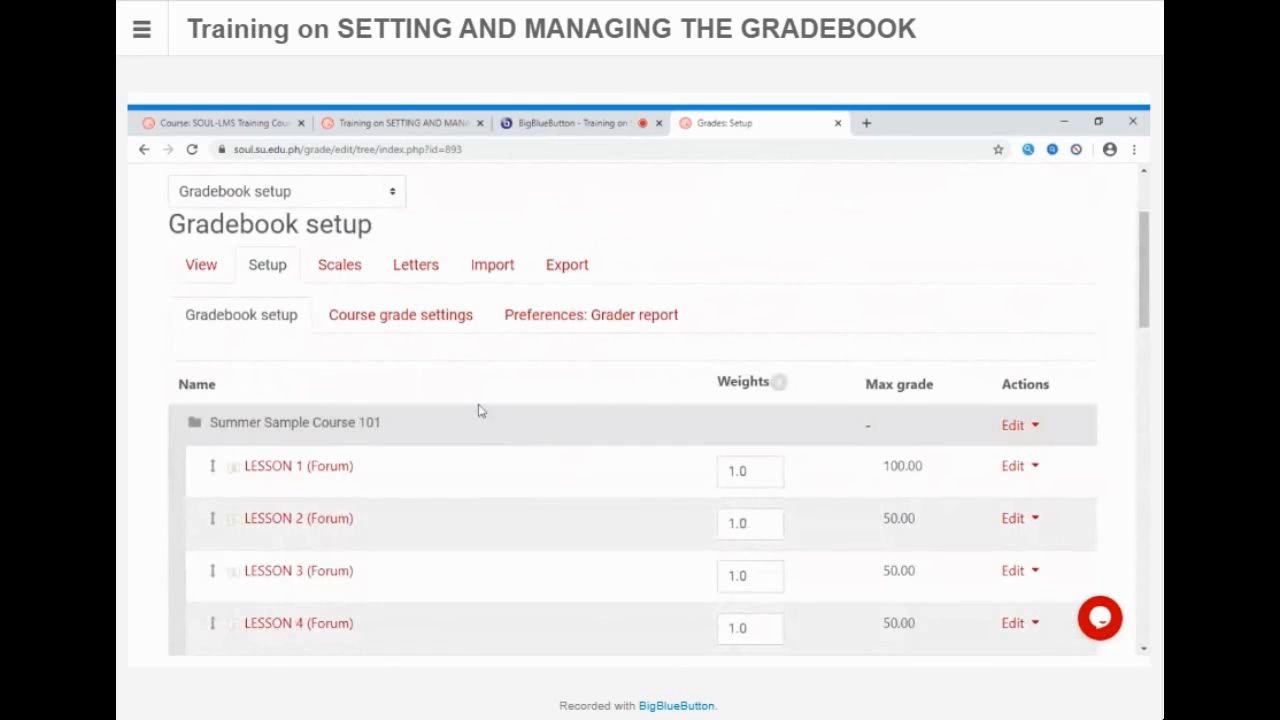
scroll(481, 410, "down", 3)
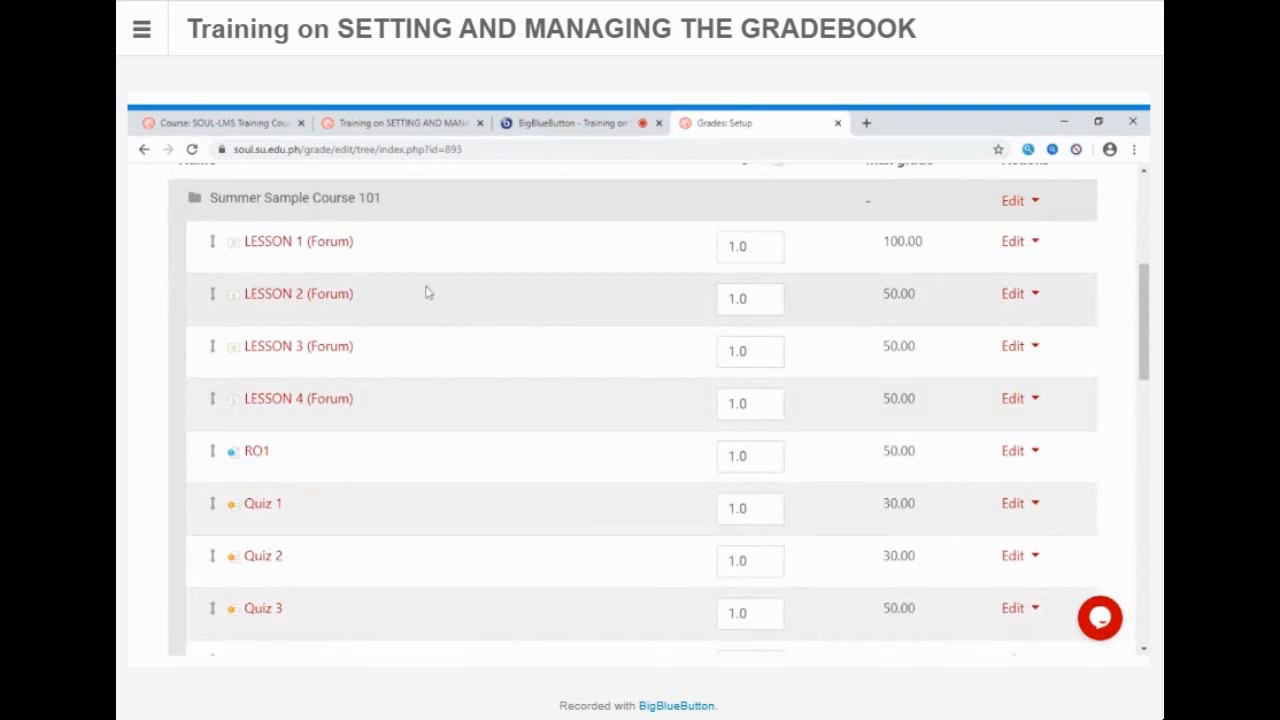
scroll(514, 414, "down", 5)
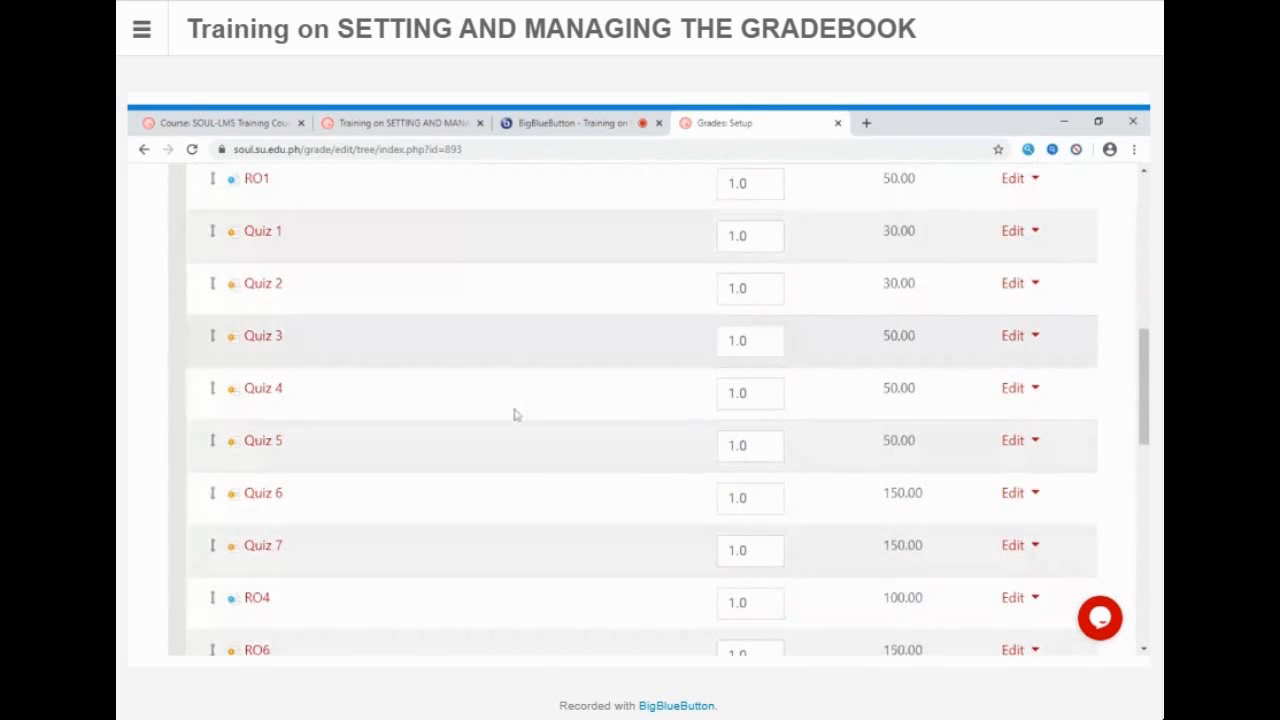
Step: Add a new grade category to the course gradebook and name it Class Participation
scroll(514, 430, "down", 7)
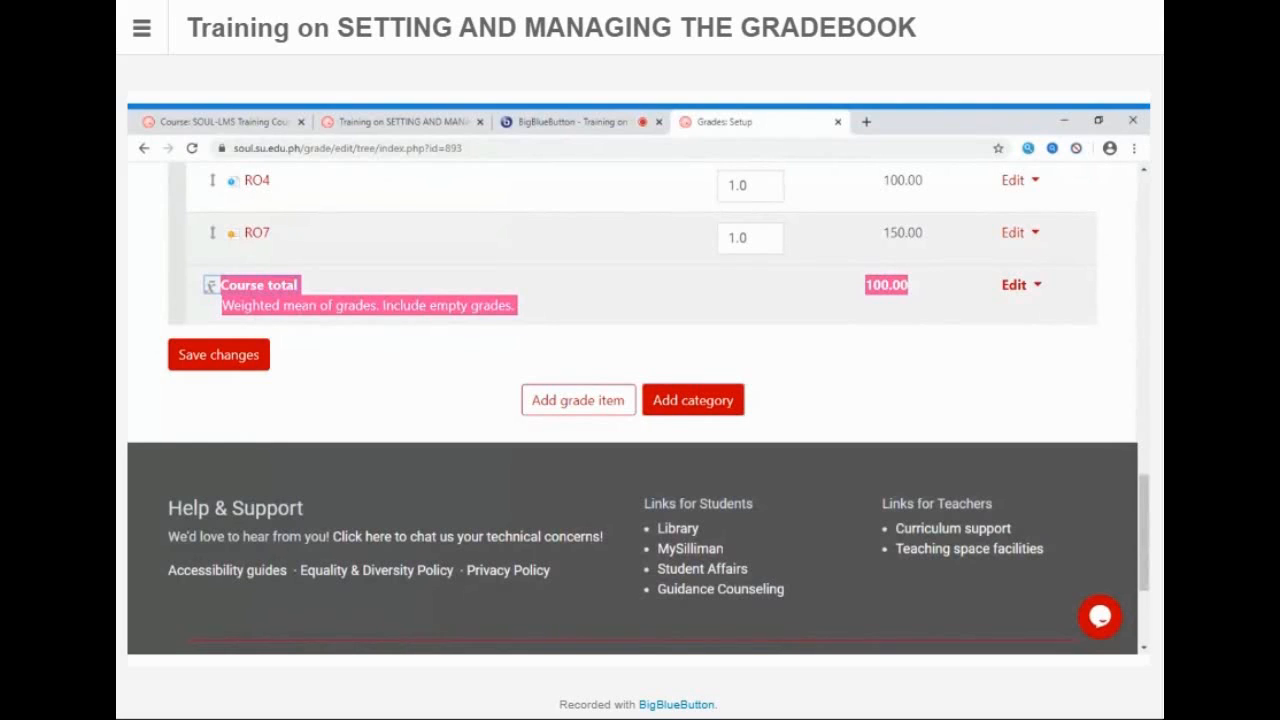
left_click(698, 402)
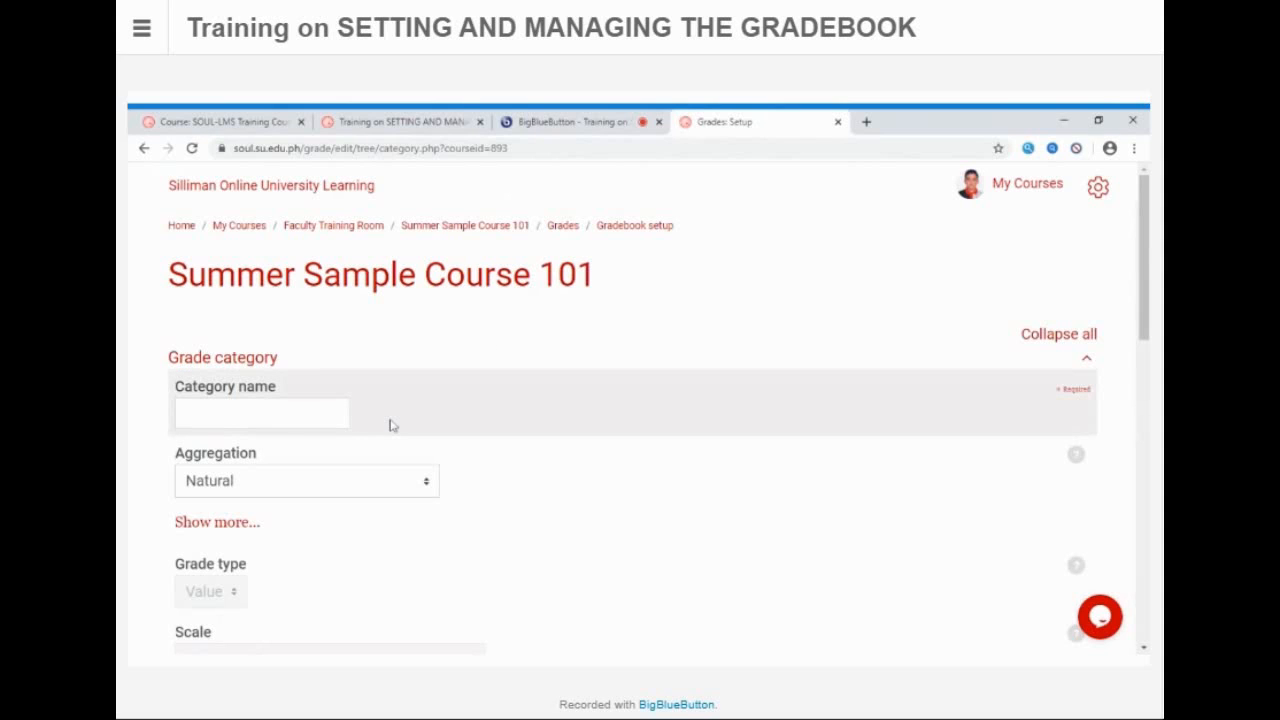
scroll(391, 424, "down", 1)
scroll(257, 408, "down", 1)
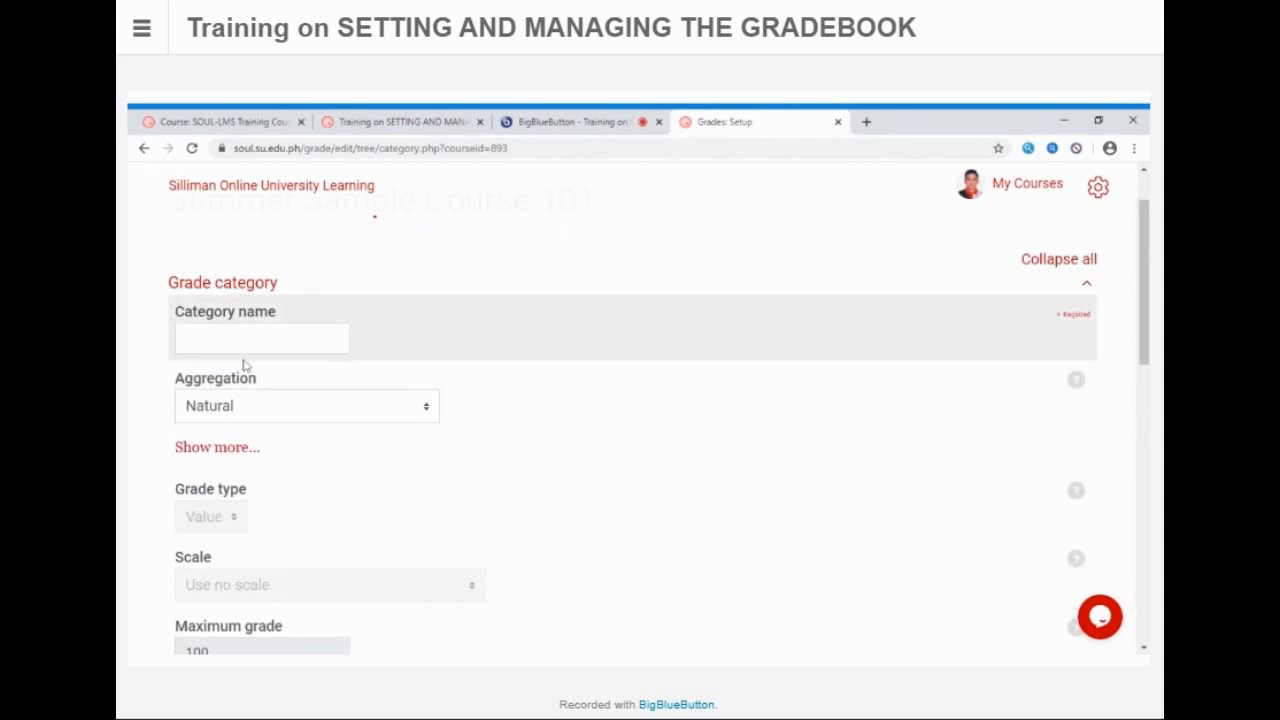
left_click(248, 340)
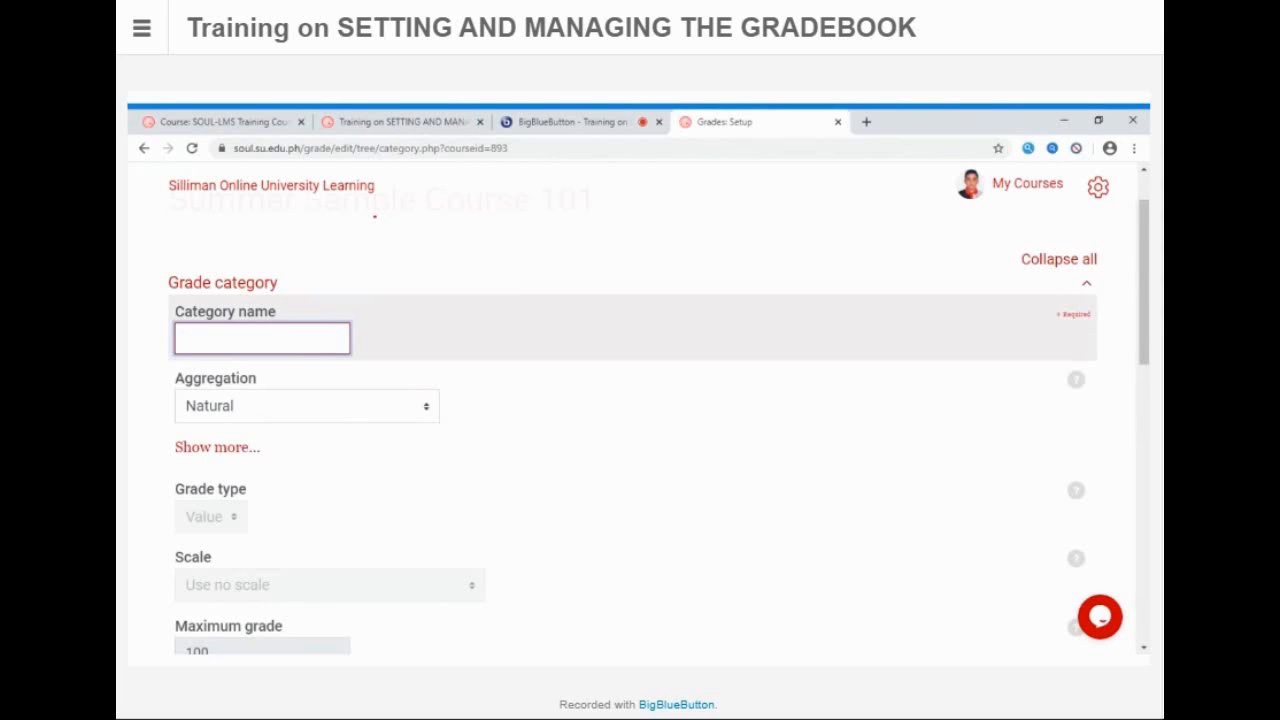
type("Class Participation")
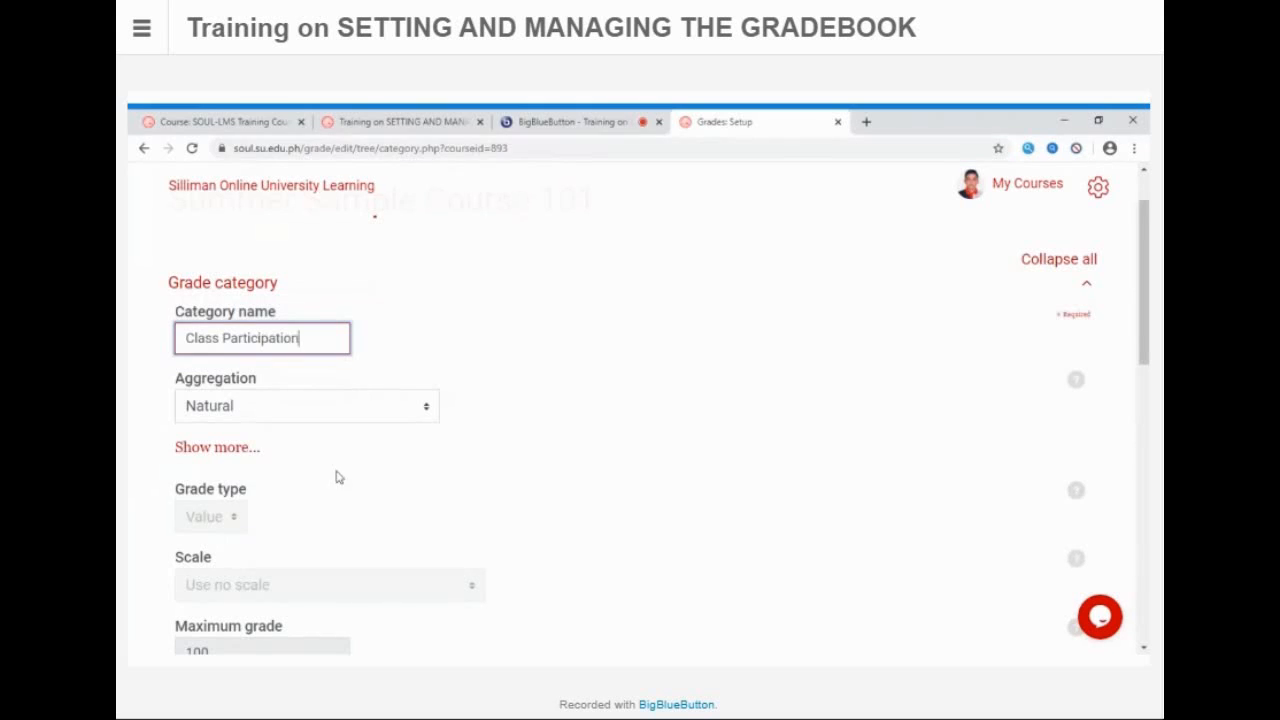
Step: Set the Class Participation category's aggregation to Mean of grades
scroll(358, 407, "down", 1)
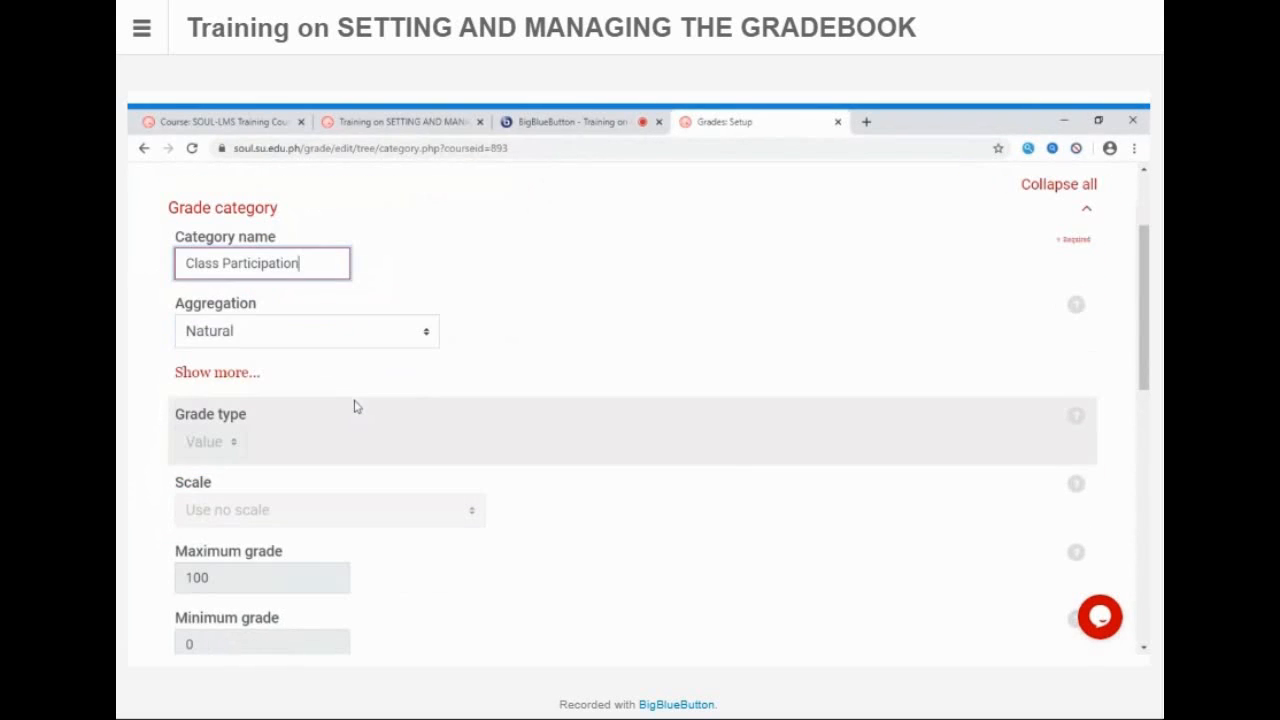
left_click(426, 334)
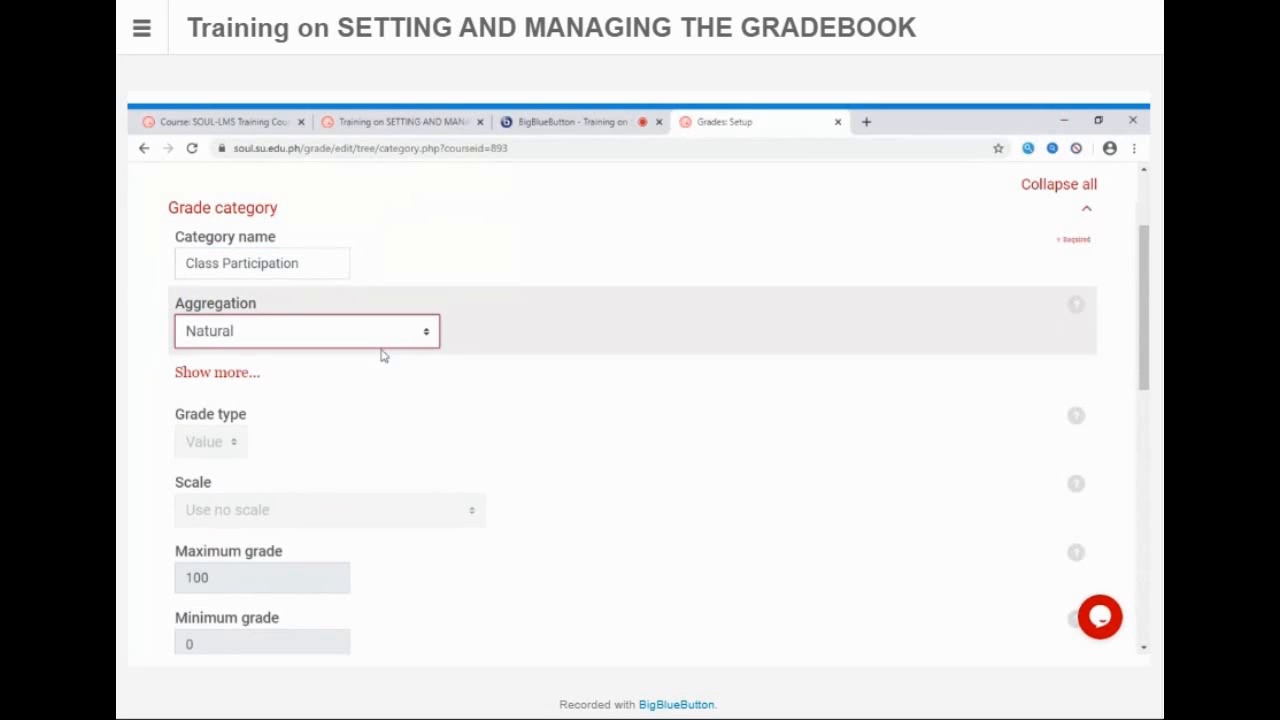
left_click(381, 355)
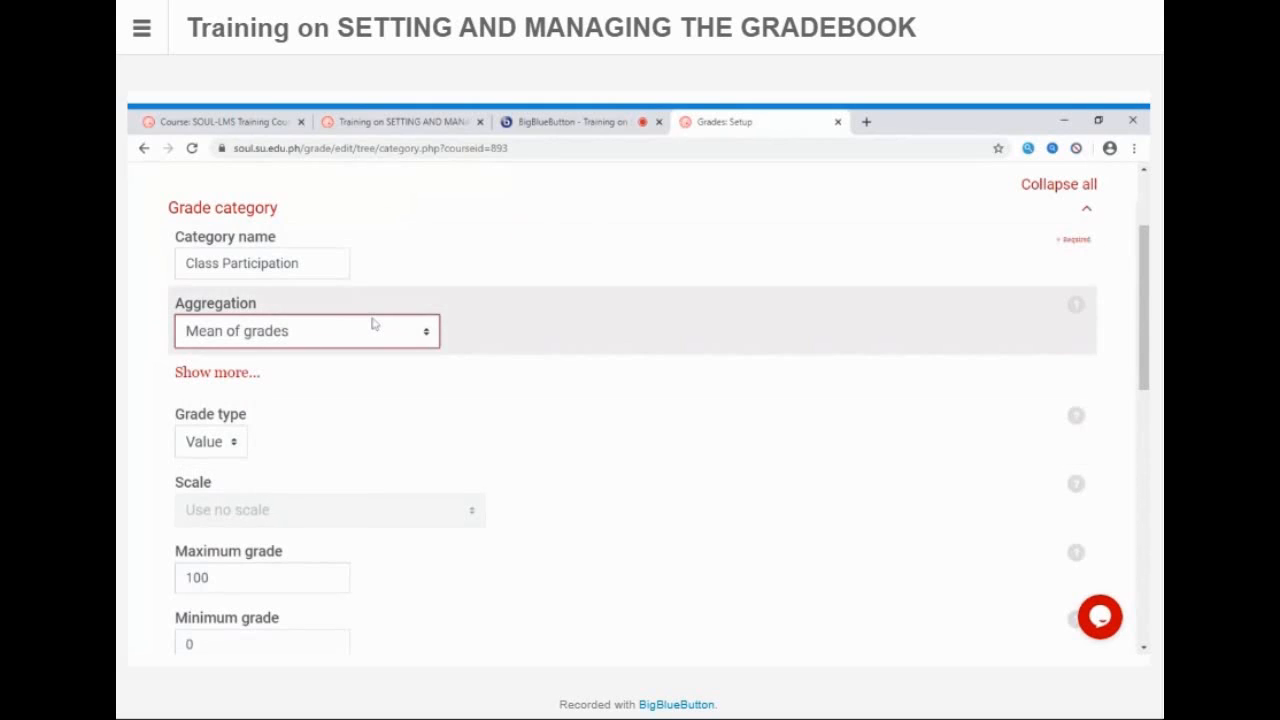
Step: Turn off Exclude empty grades for the Class Participation category and save the new category
left_click(212, 374)
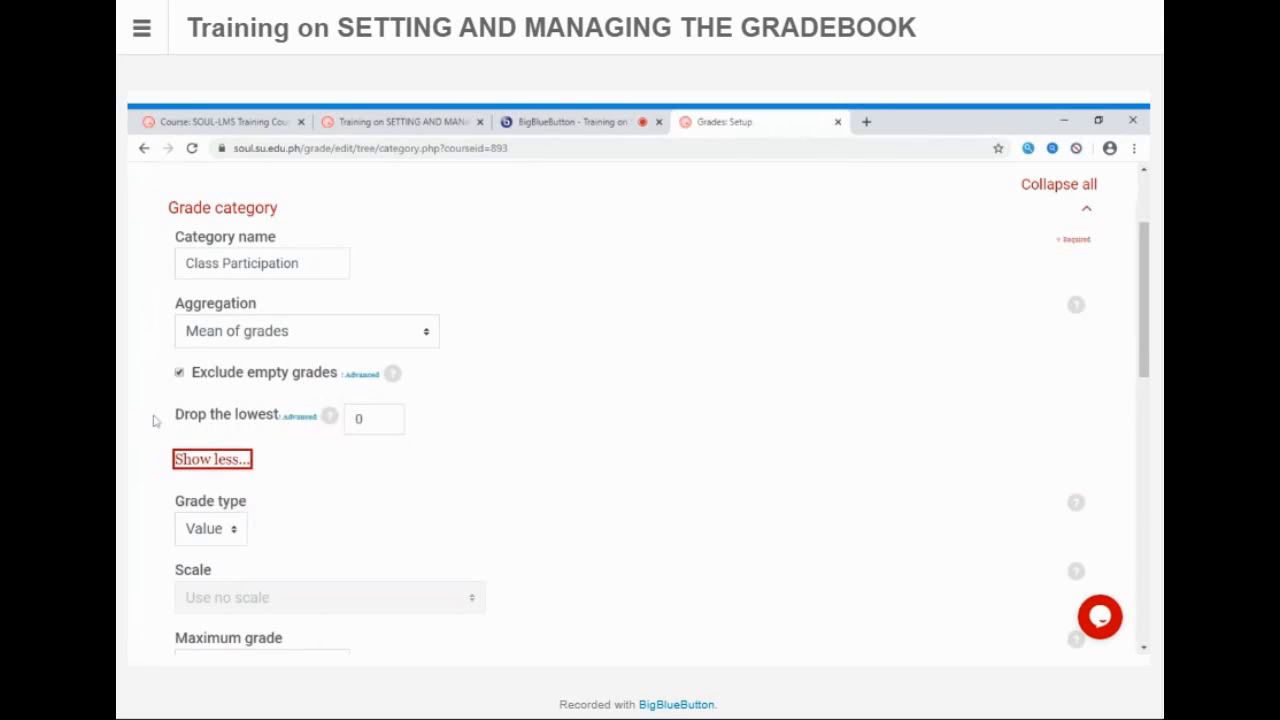
left_click(179, 373)
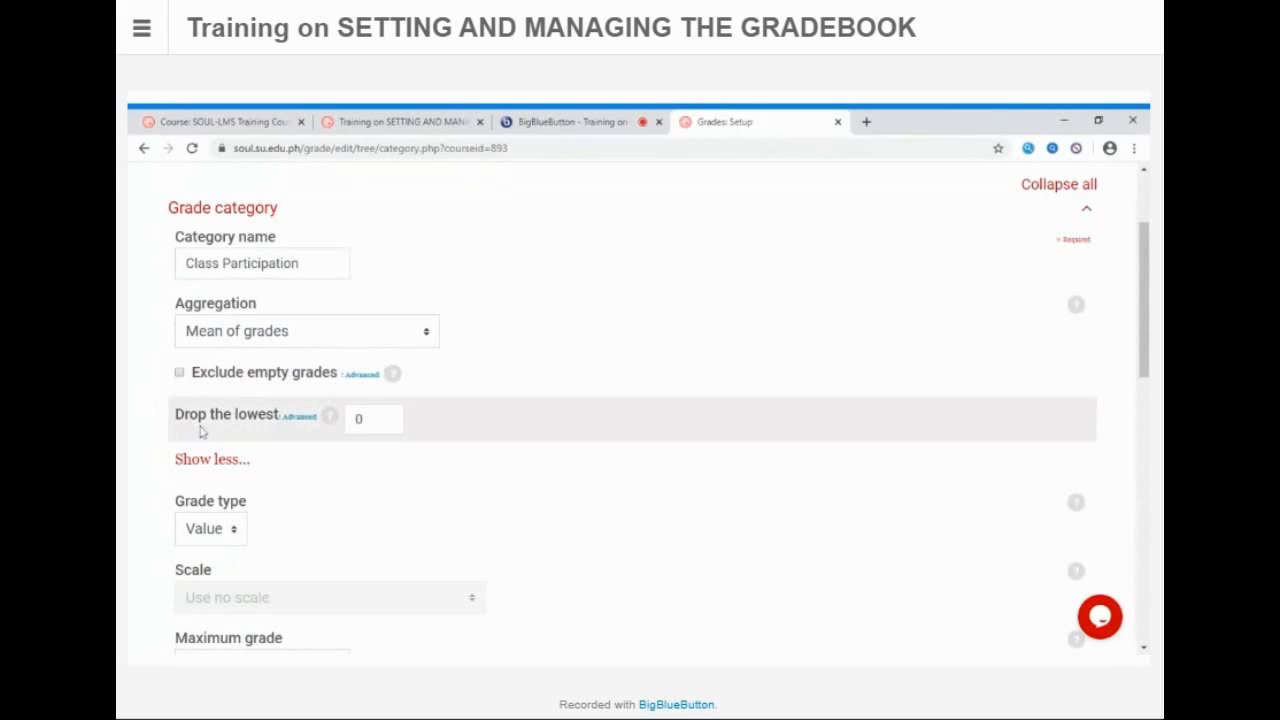
scroll(214, 425, "down", 5)
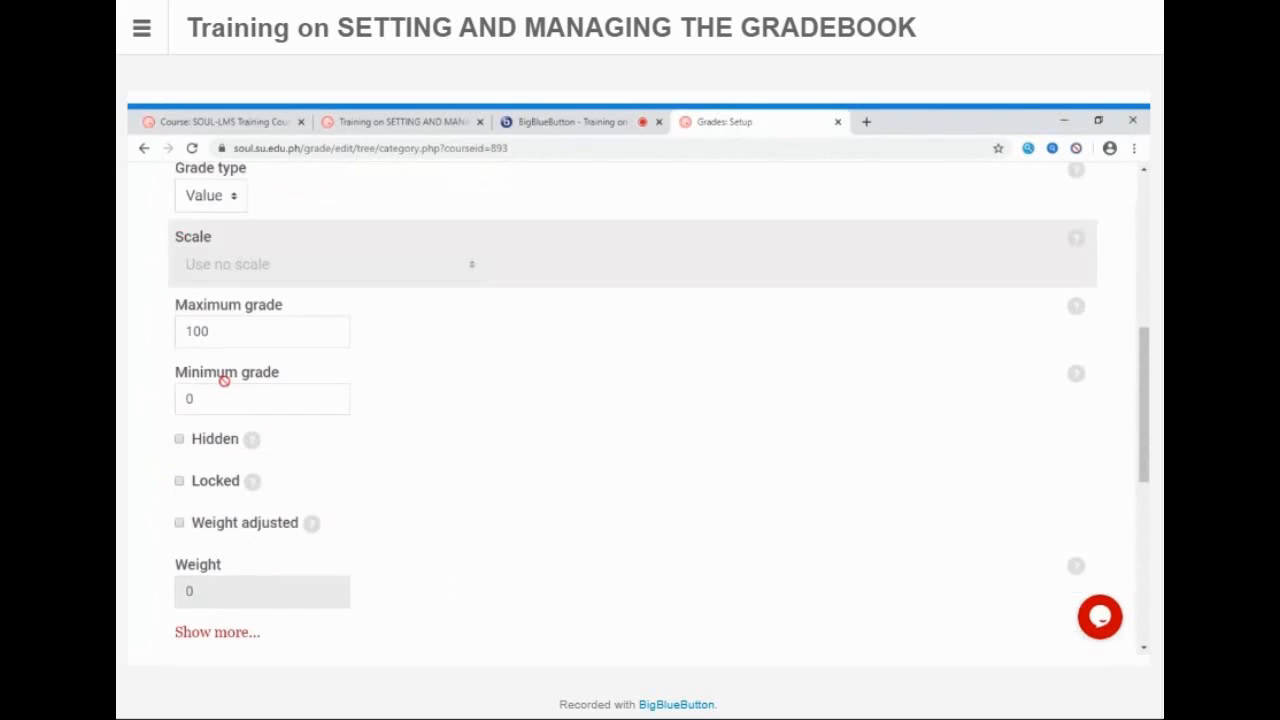
scroll(224, 380, "down", 4)
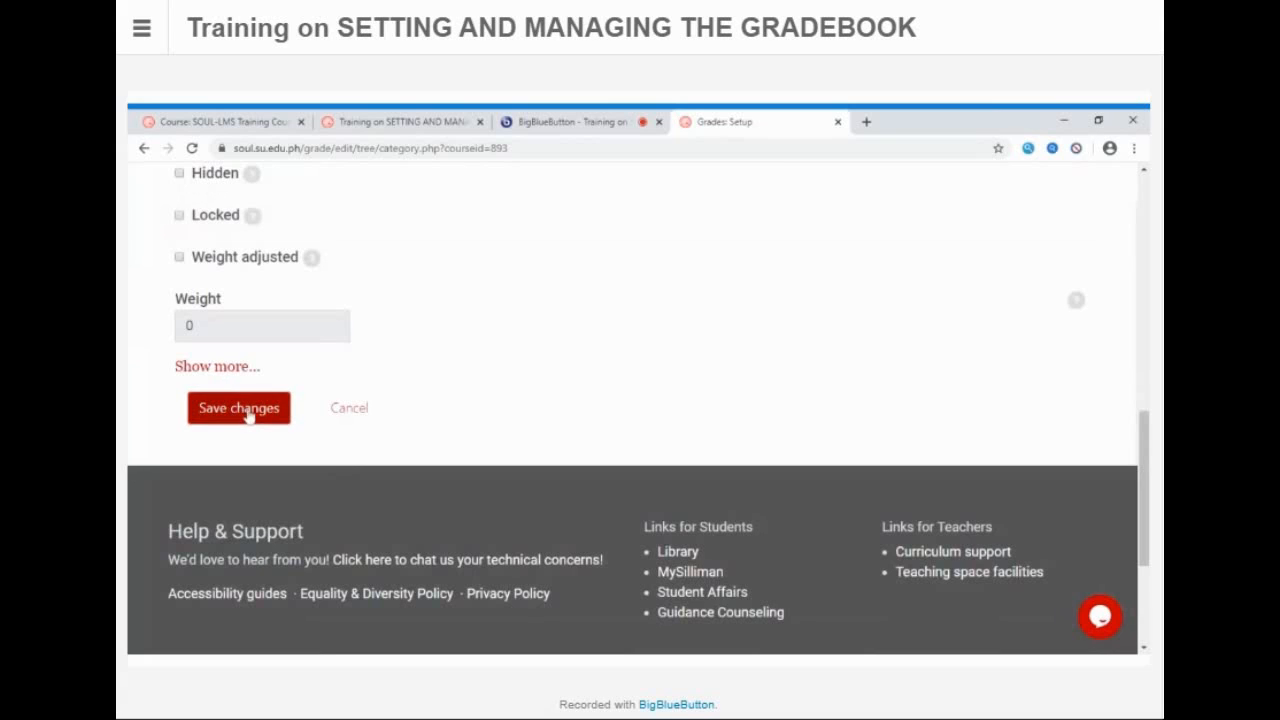
left_click(247, 415)
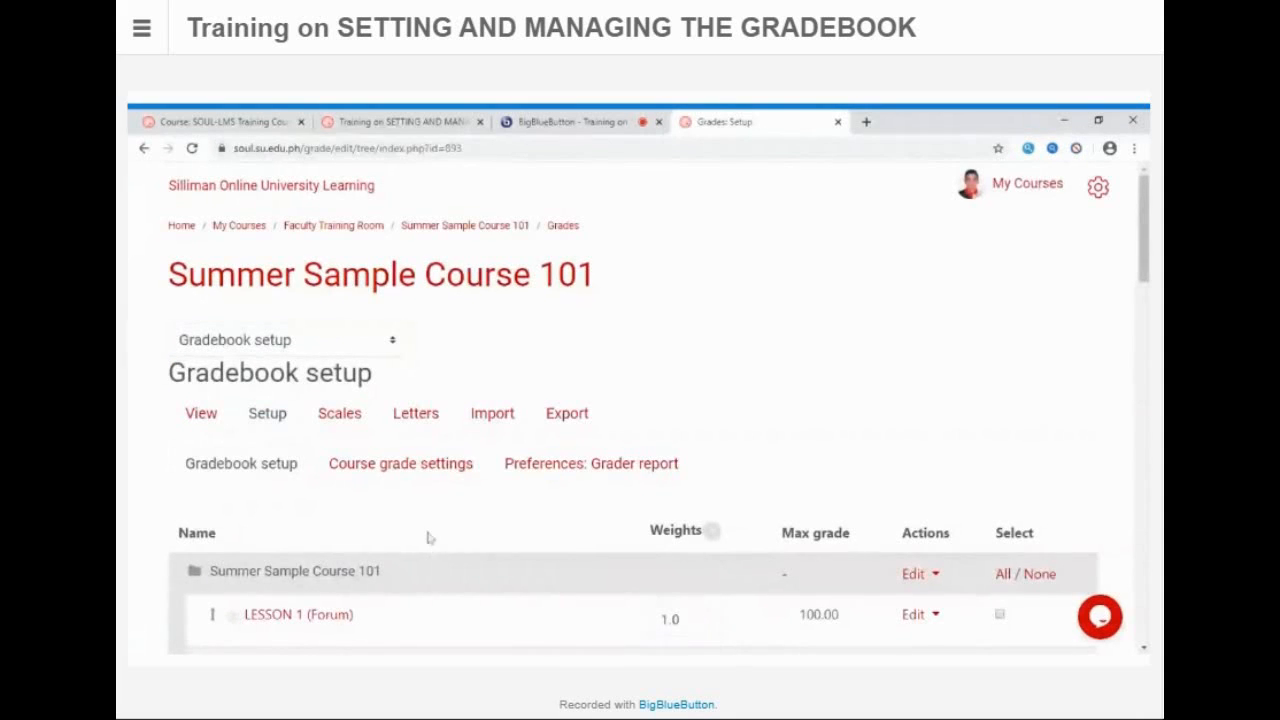
Step: Examine the Class Participation category's weight and aggregation, and its place under Summer Sample Course 101 in the gradebook setup
scroll(434, 540, "down", 1)
scroll(420, 528, "down", 12)
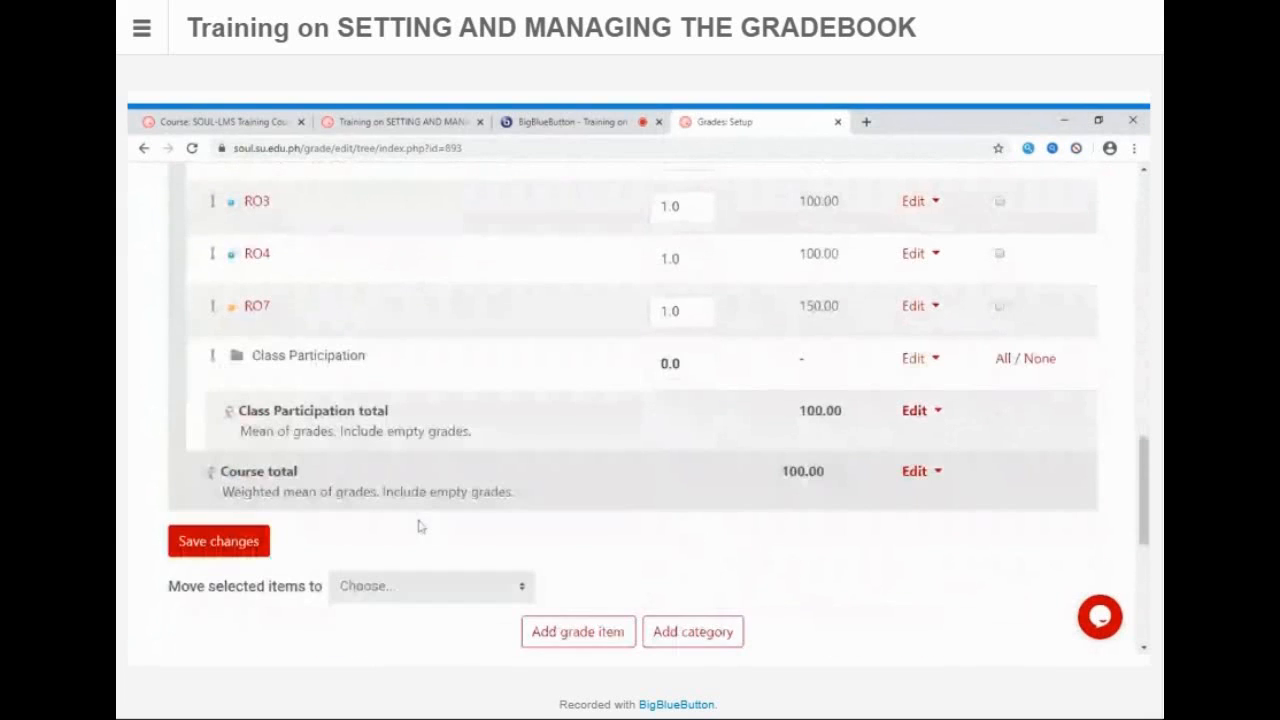
scroll(424, 500, "down", 2)
scroll(425, 465, "up", 3)
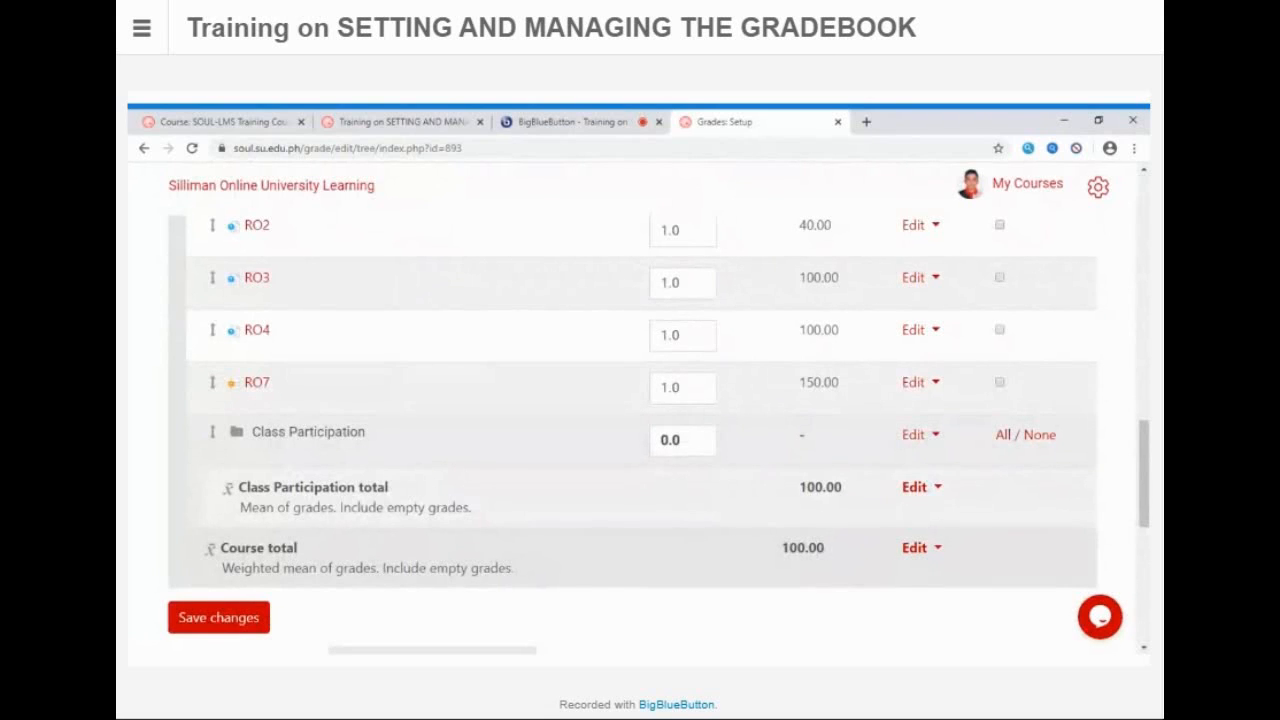
left_click_drag(251, 431, 377, 437)
scroll(646, 451, "down", 1)
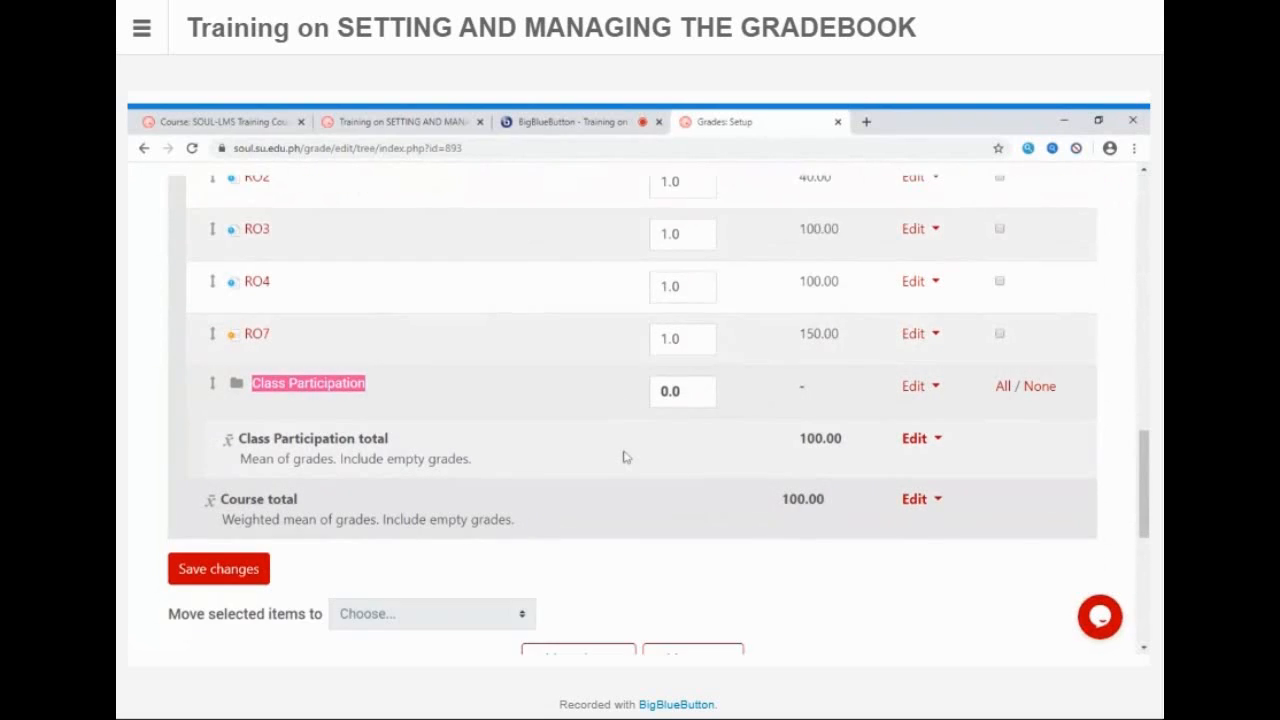
scroll(623, 457, "down", 2)
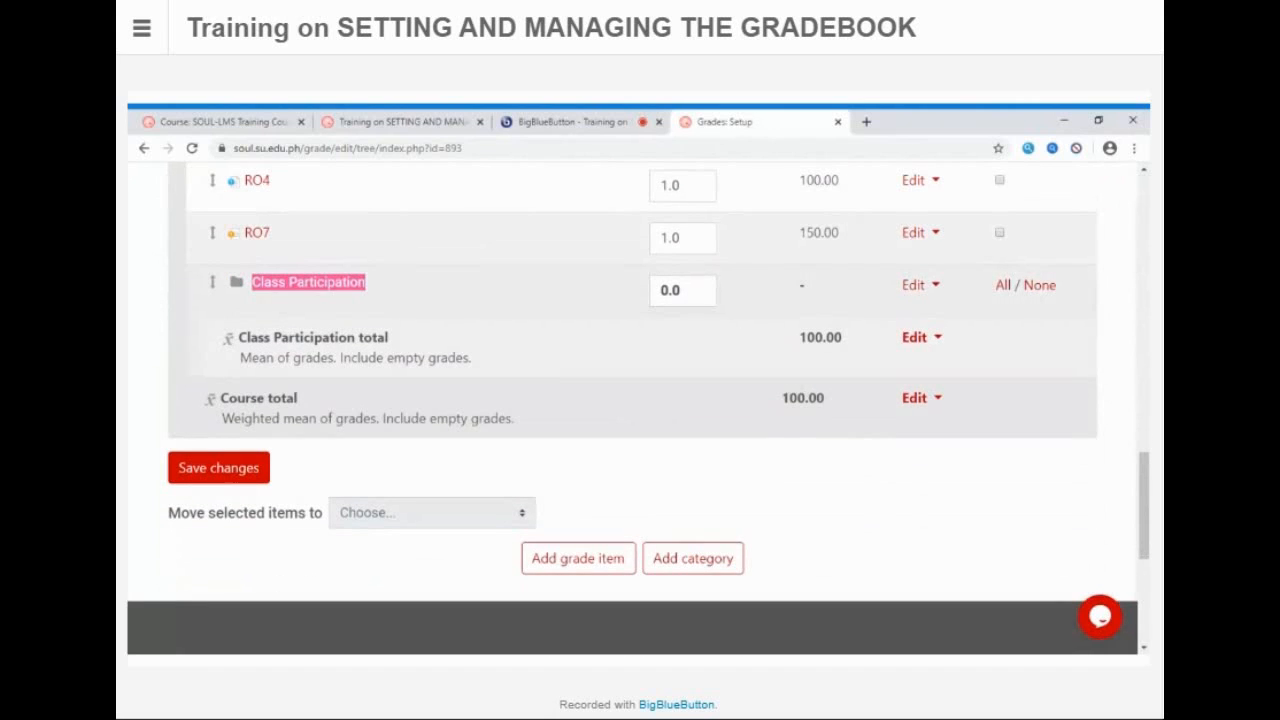
left_click(682, 291)
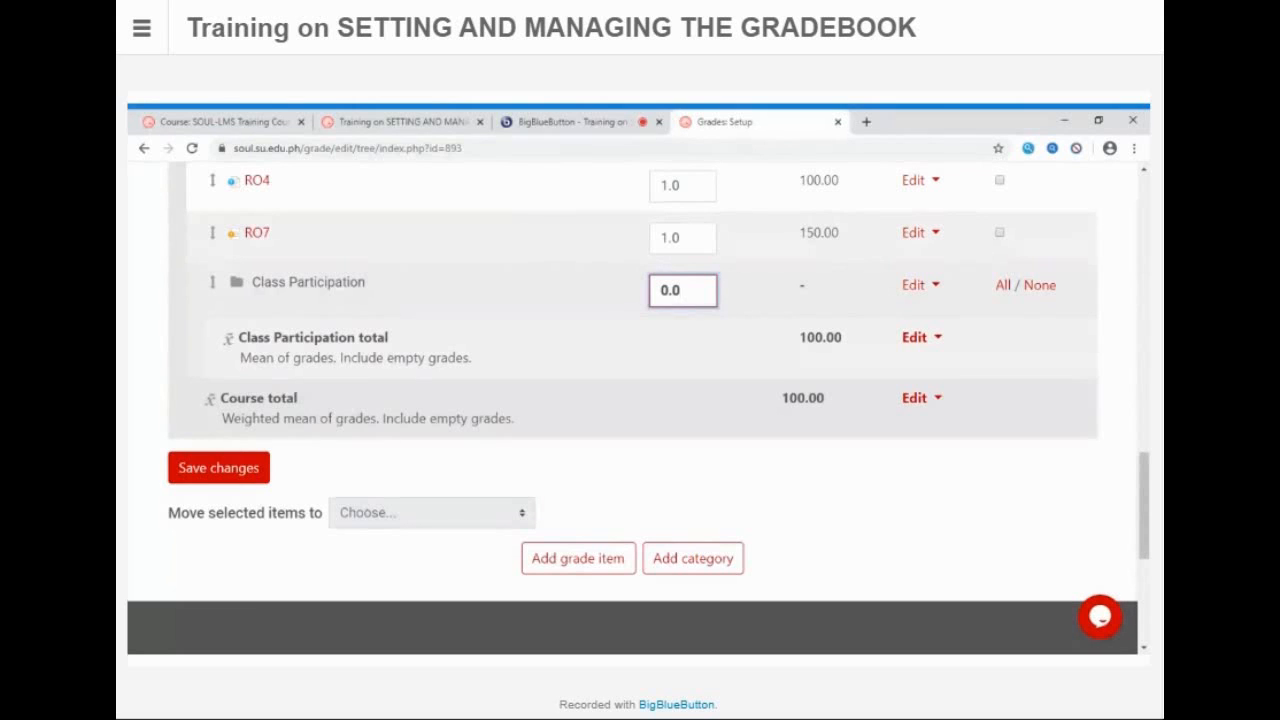
scroll(640, 400, "up", 5)
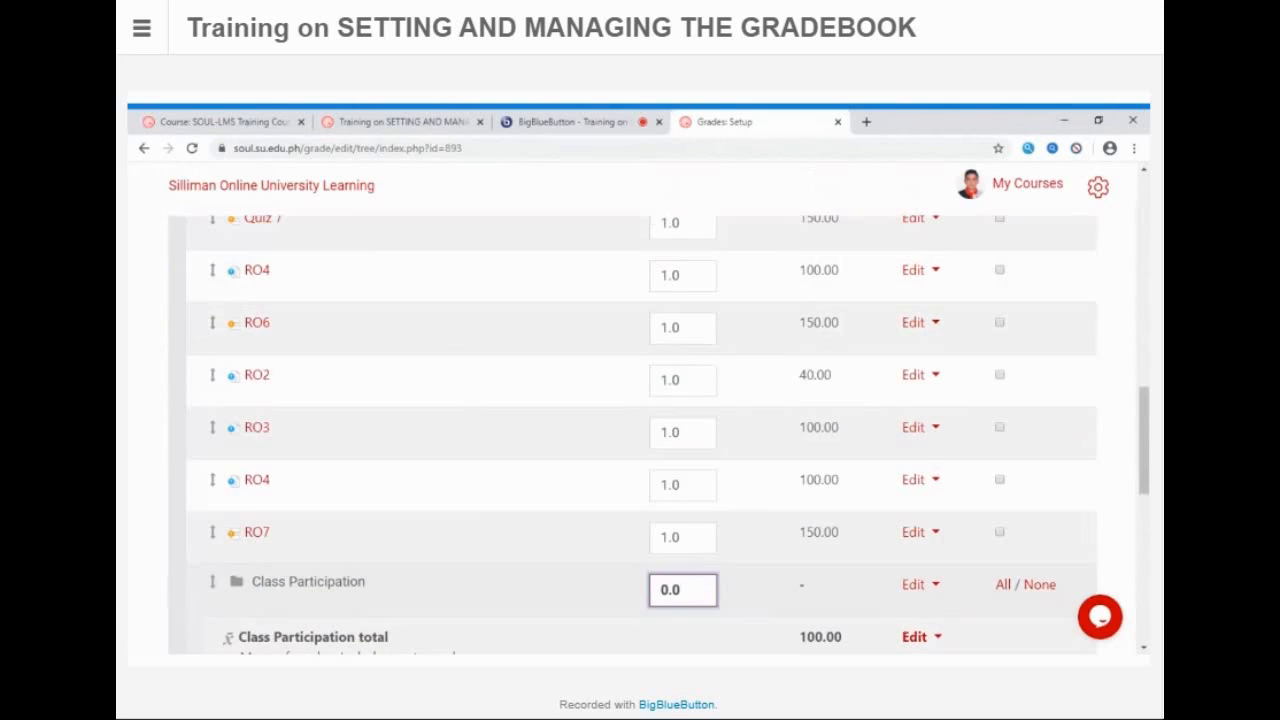
scroll(553, 412, "up", 4)
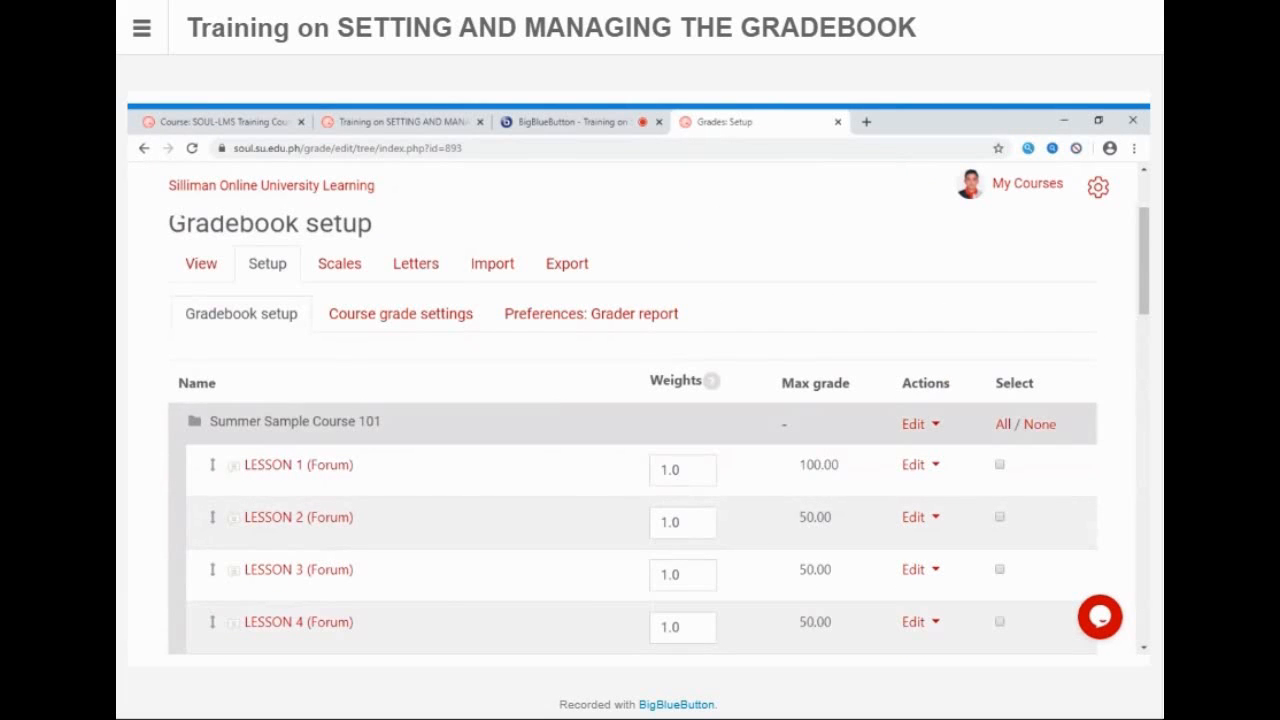
left_click_drag(218, 421, 396, 424)
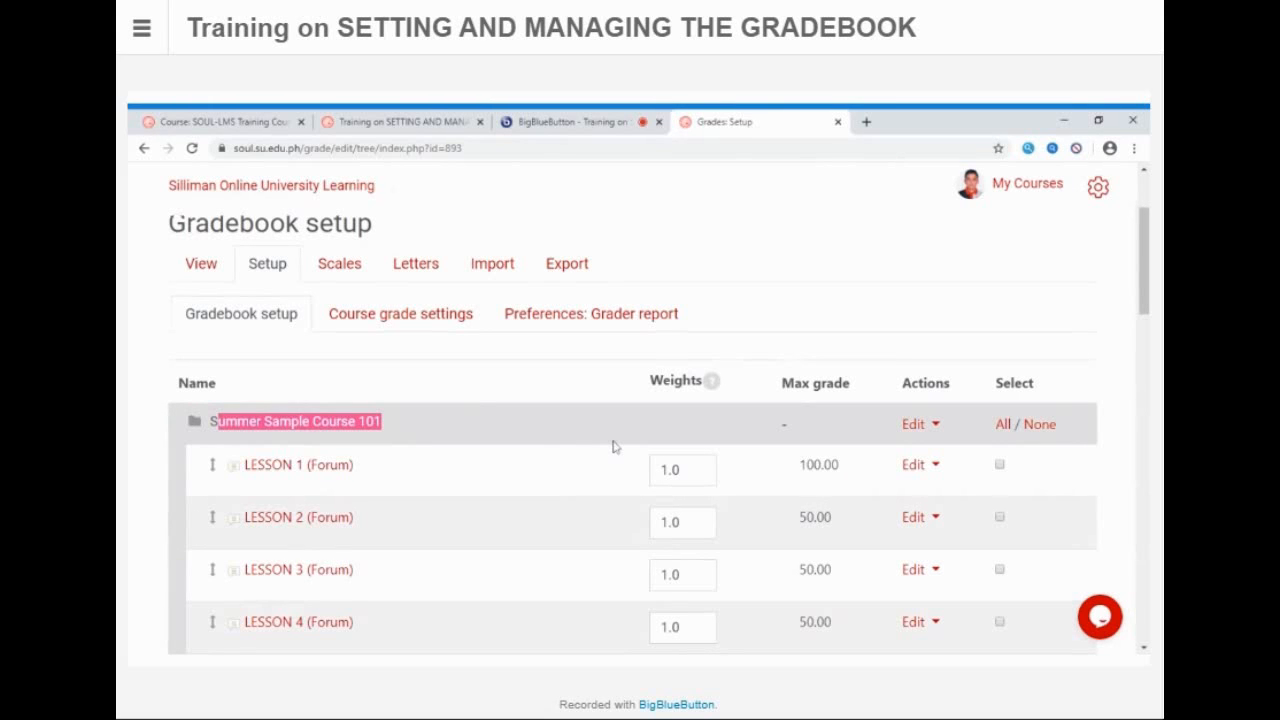
Step: Set the weight of the Class Participation category to 10 and save the gradebook setup
scroll(613, 447, "down", 10)
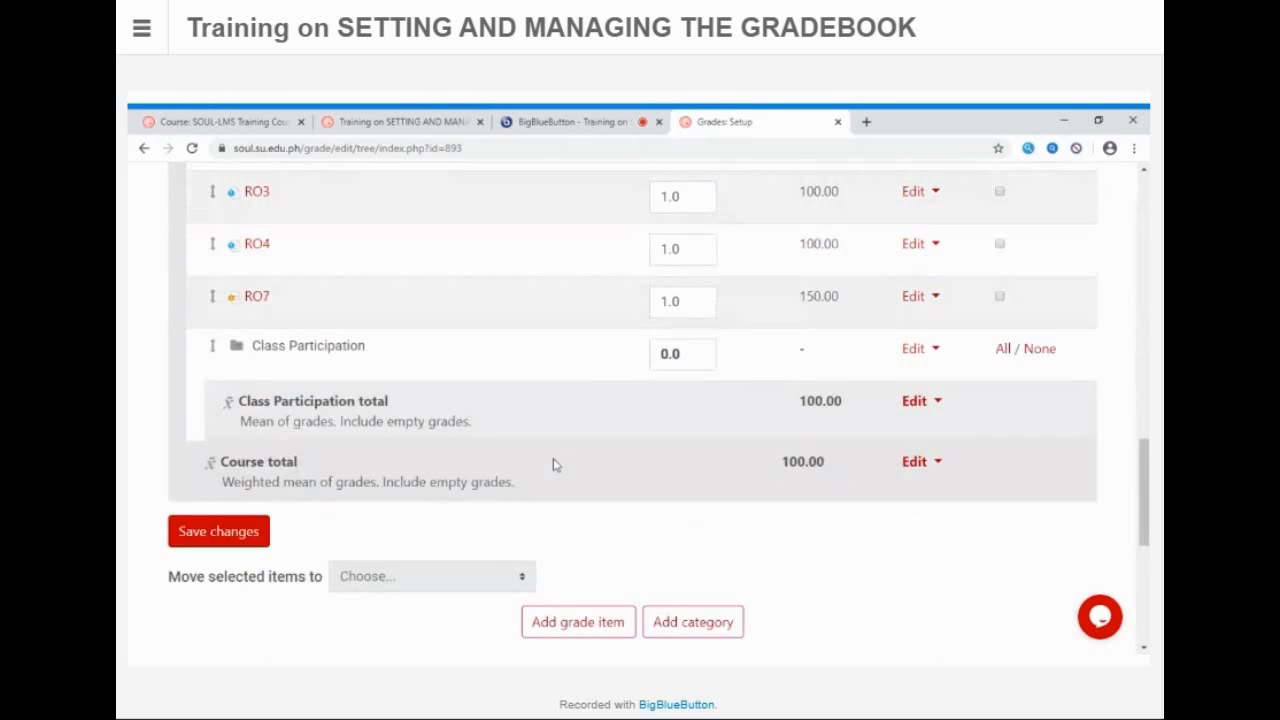
scroll(704, 318, "down", 1)
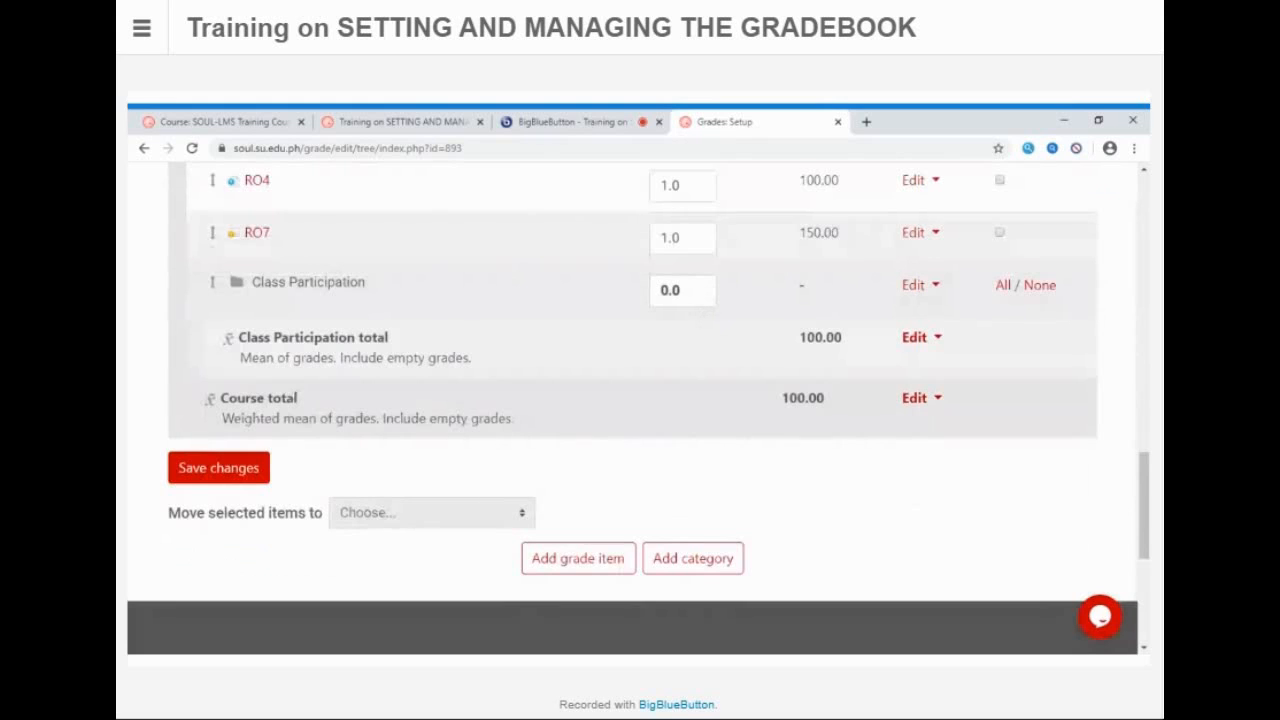
left_click(681, 291)
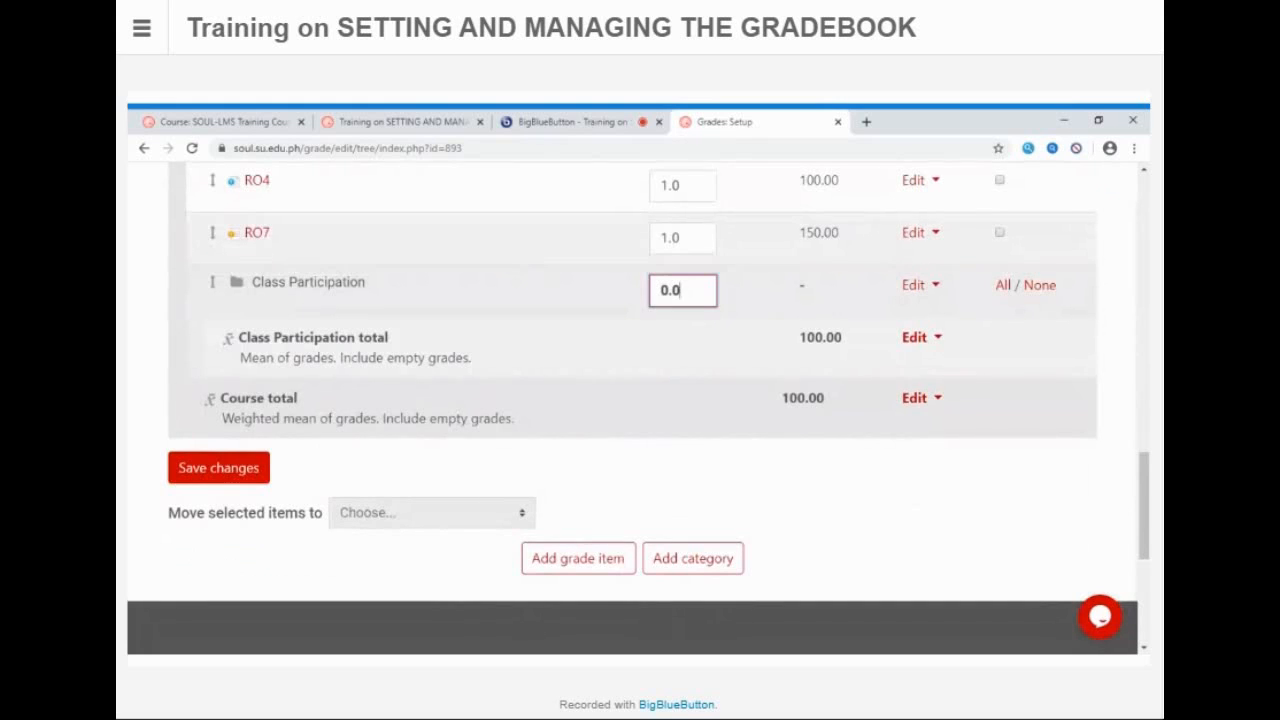
left_click_drag(681, 291, 620, 290)
key("BackSpace")
type("10")
key("Return")
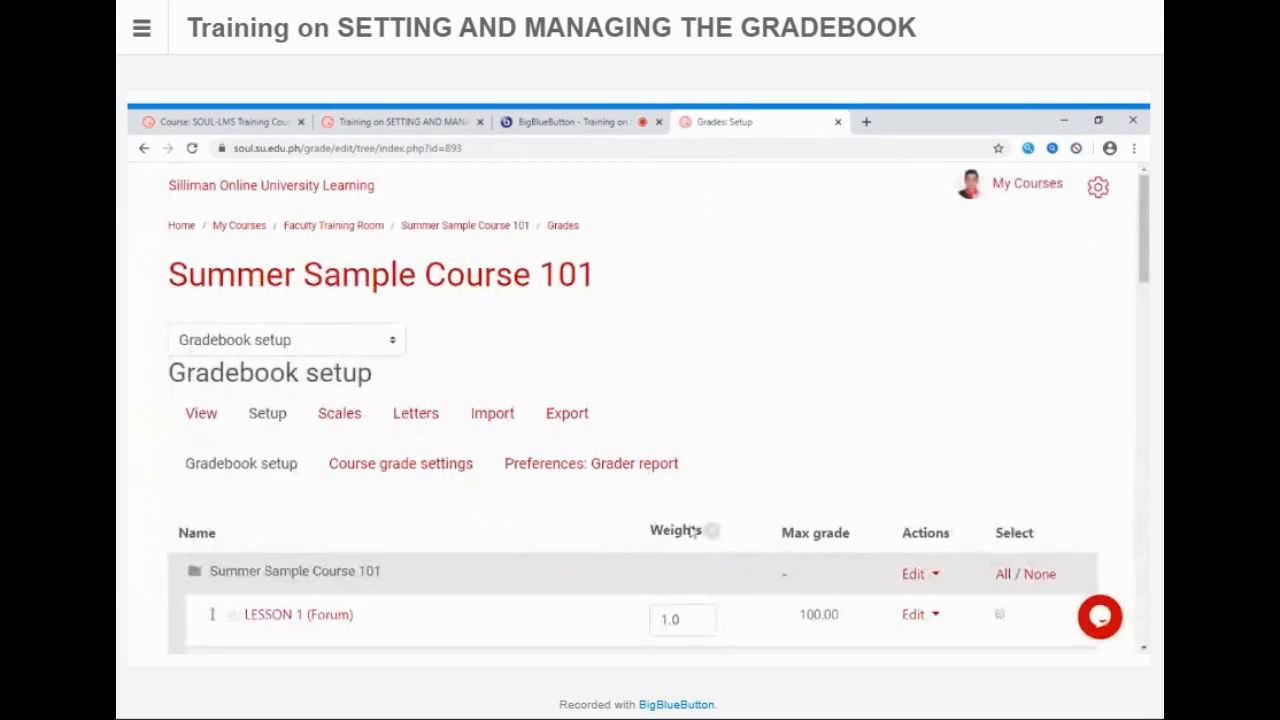
Step: Check the Class Participation weight, and add another grade category named Tests
scroll(595, 535, "down", 10)
scroll(595, 533, "down", 3)
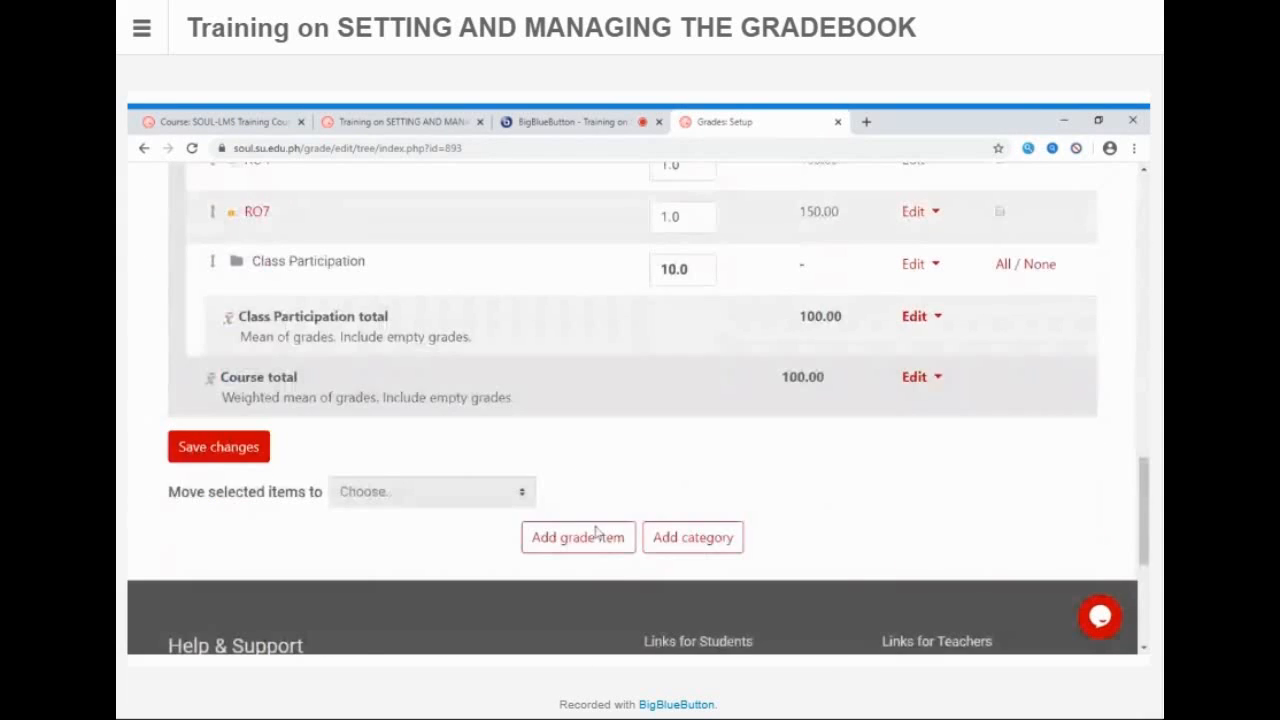
scroll(623, 509, "up", 2)
scroll(422, 352, "down", 1)
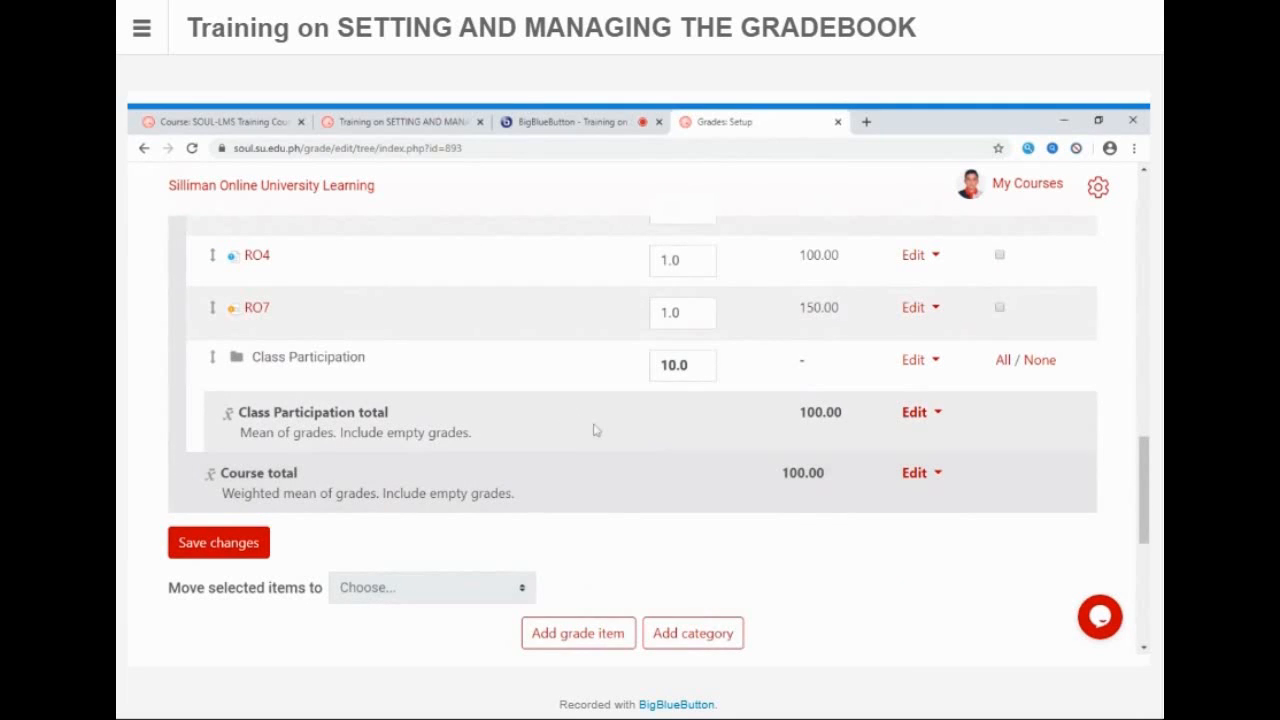
scroll(591, 440, "down", 2)
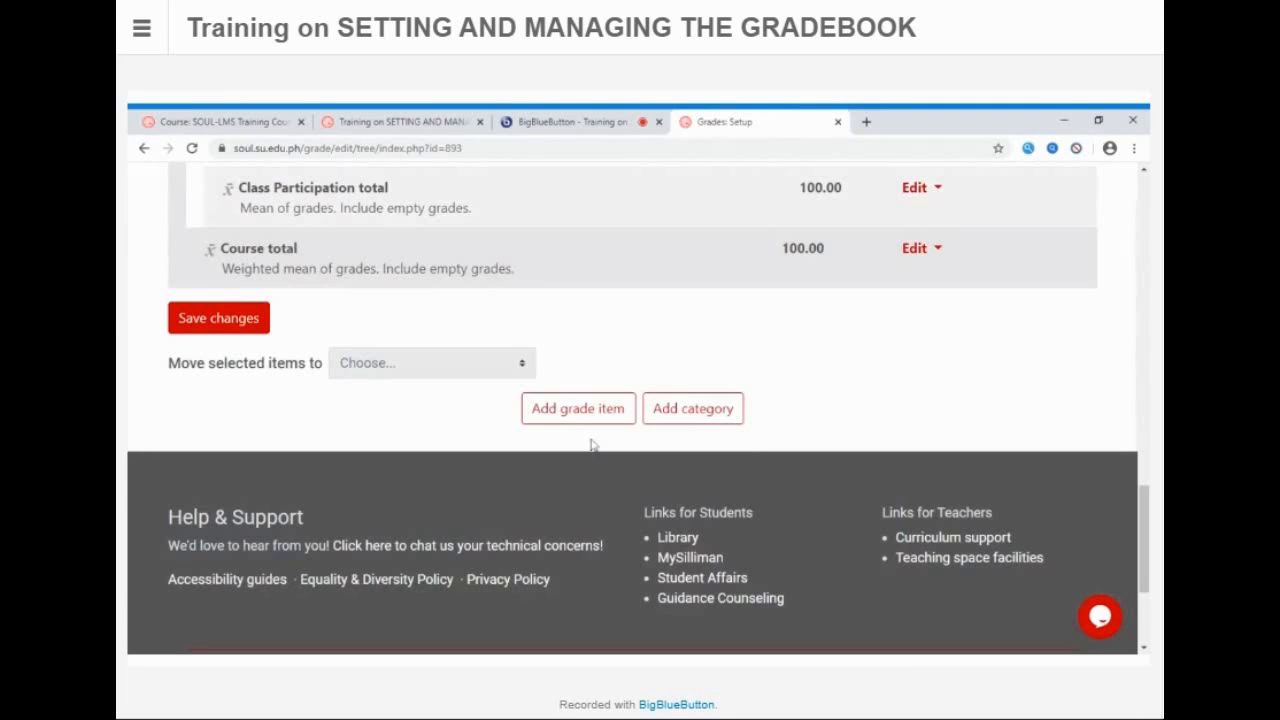
left_click(705, 410)
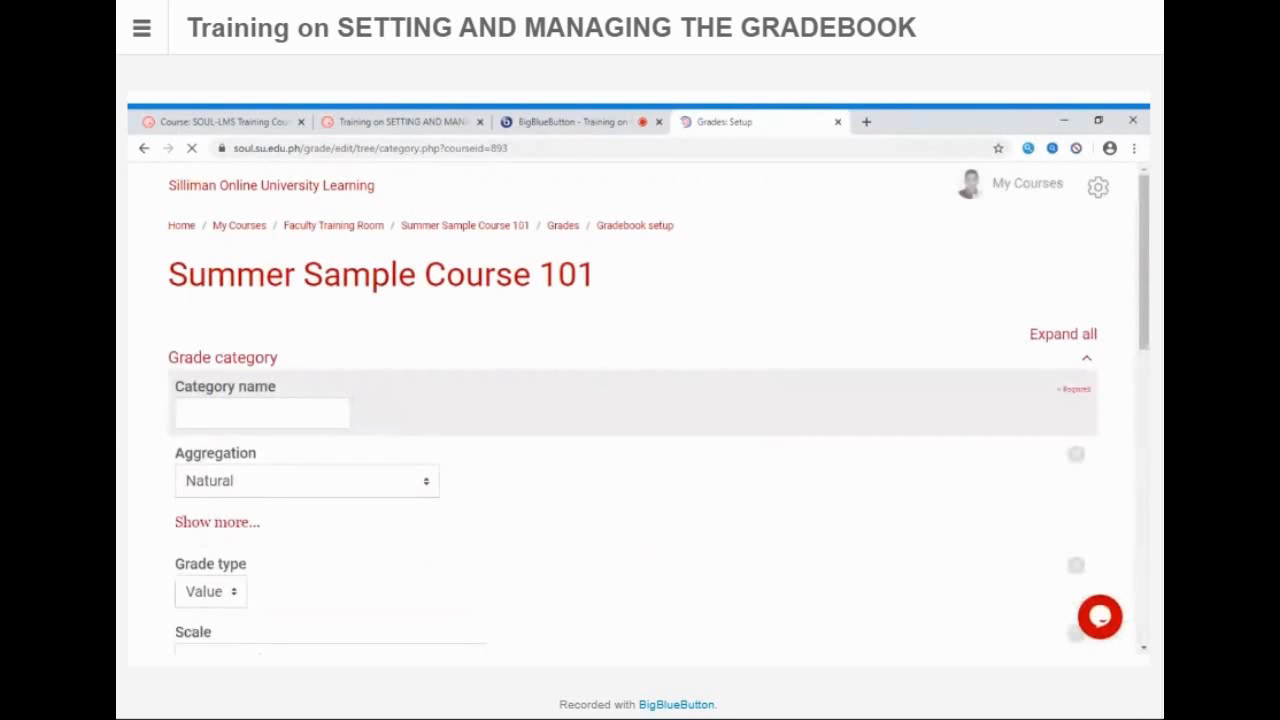
left_click(264, 413)
type("Te")
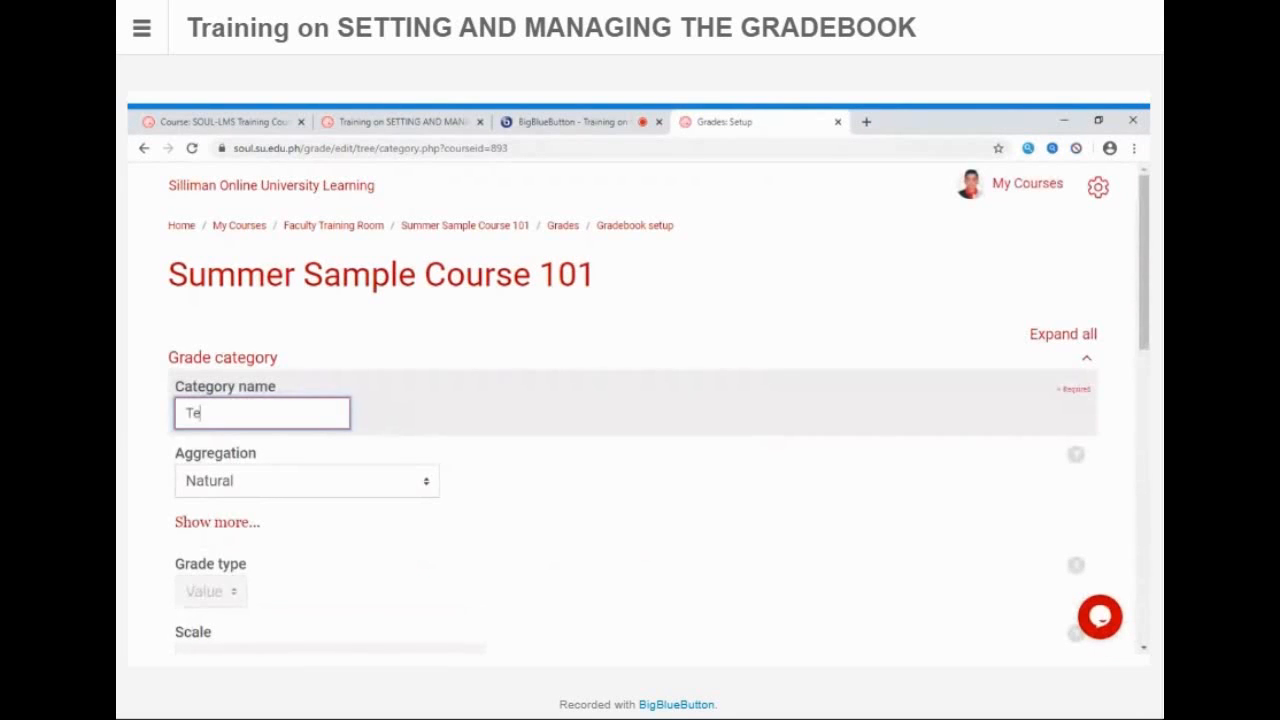
type("sts")
Step: Set the Tests category's aggregation to Mean of grades with Exclude empty grades turned off
scroll(294, 455, "down", 3)
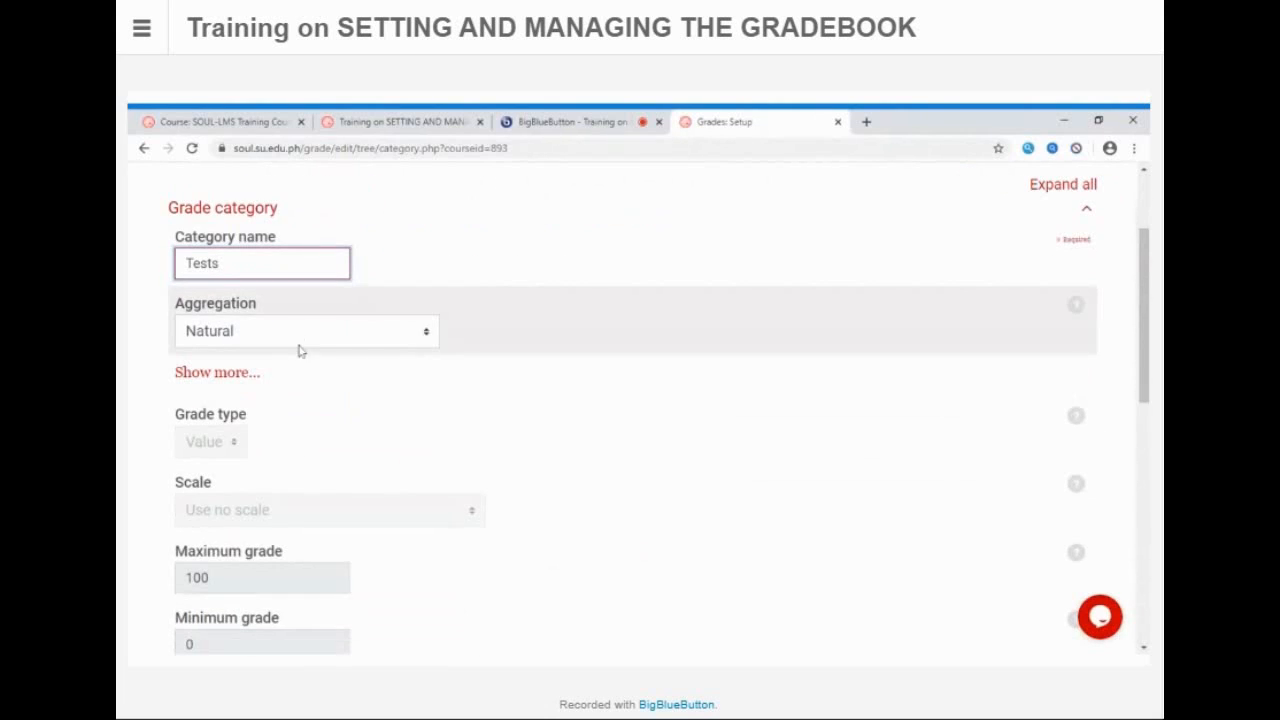
left_click(317, 344)
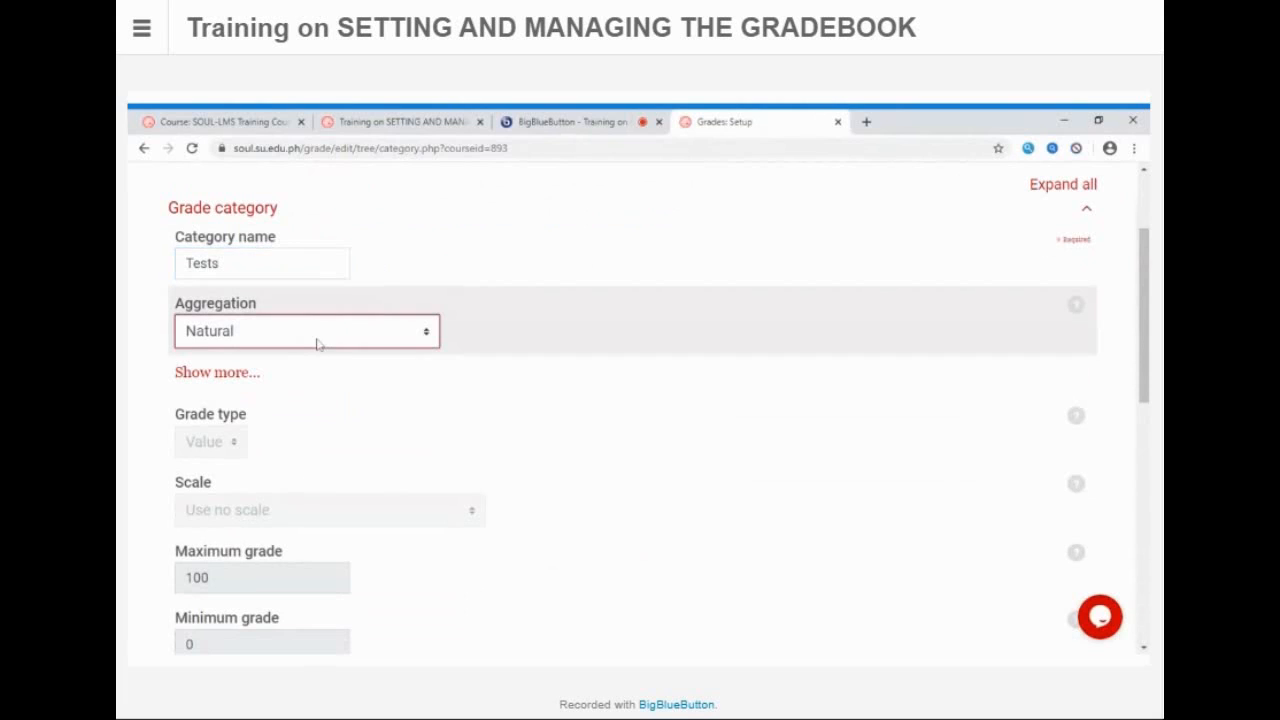
left_click(303, 355)
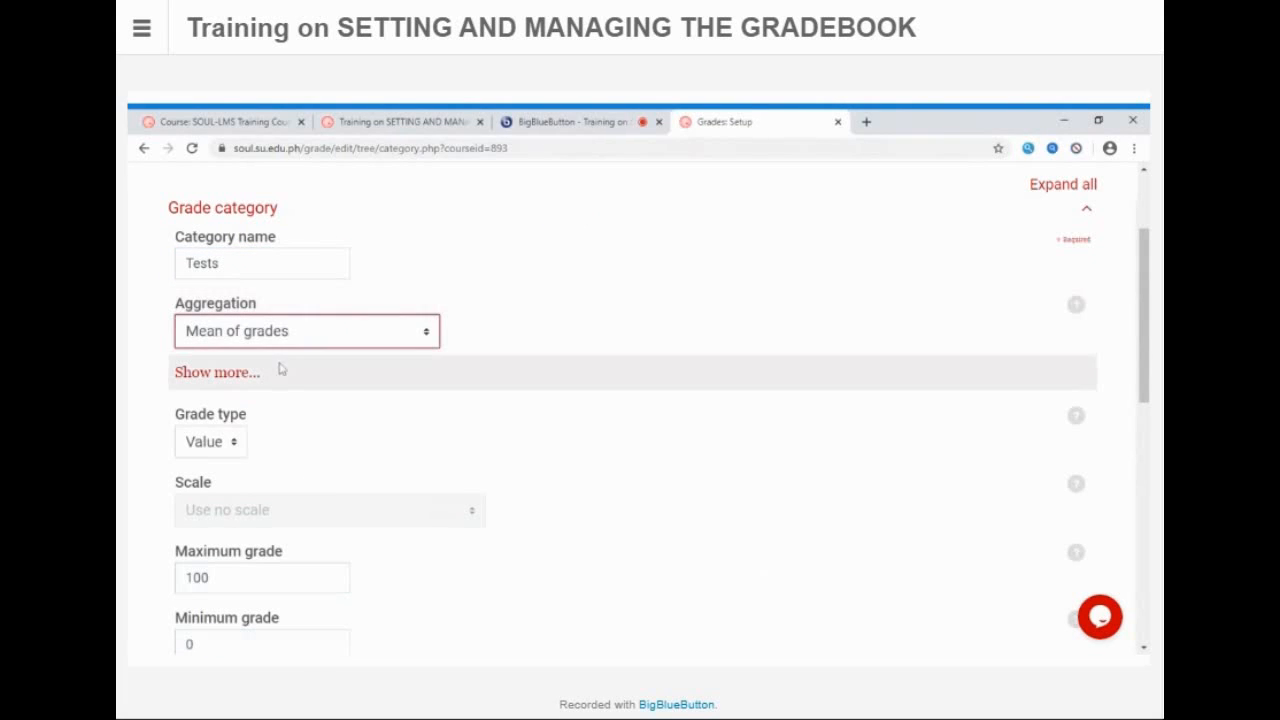
left_click(217, 380)
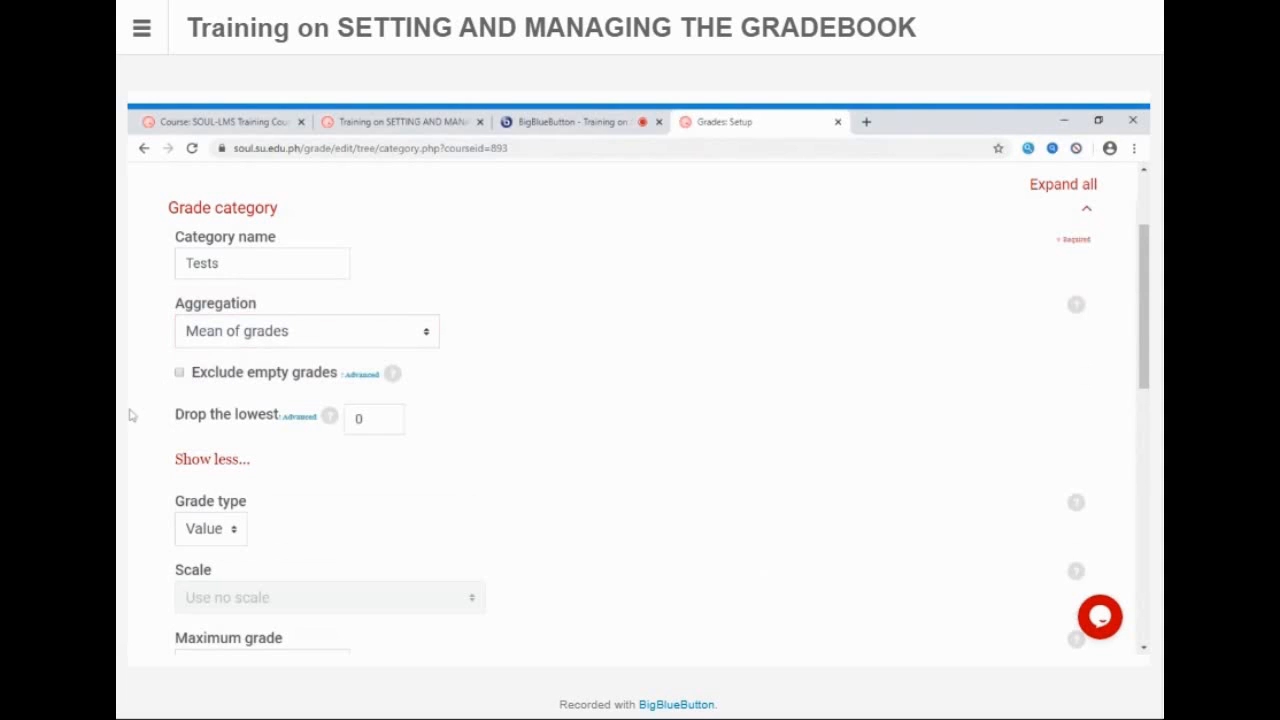
scroll(165, 418, "down", 1)
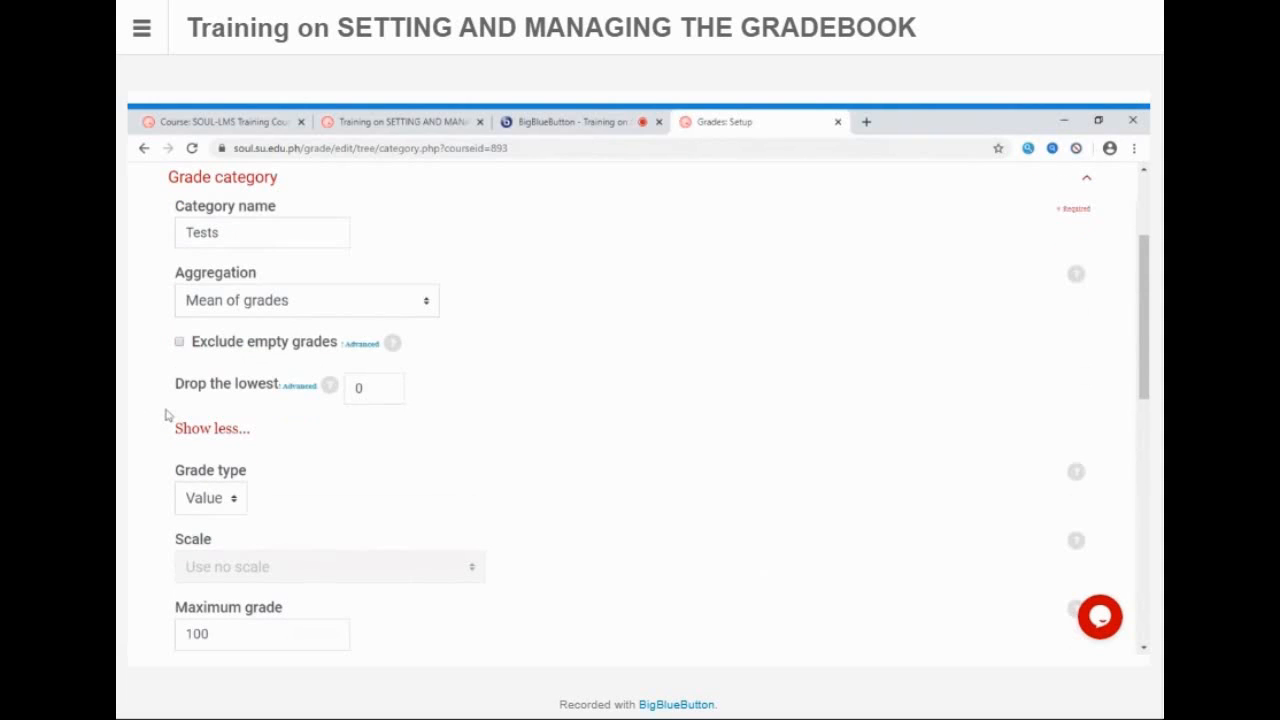
Step: Save the new Tests category, and set its weight to 20 in the gradebook setup
scroll(190, 412, "down", 5)
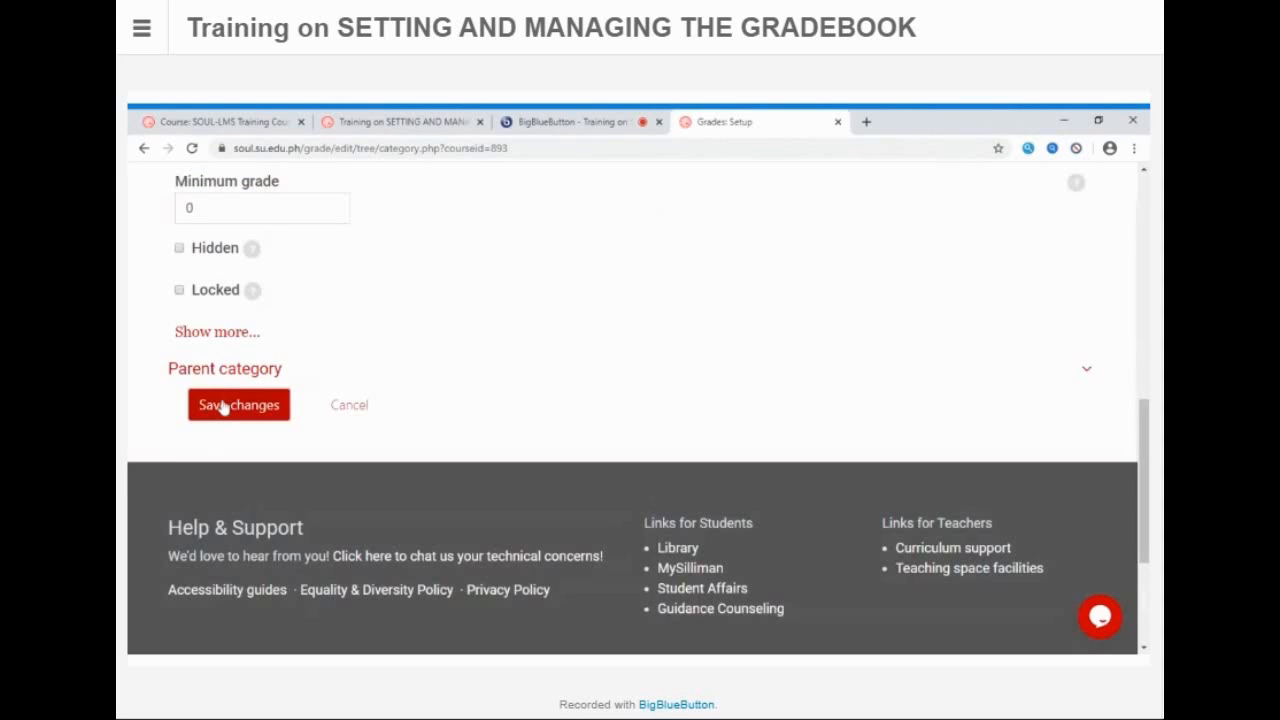
left_click(224, 406)
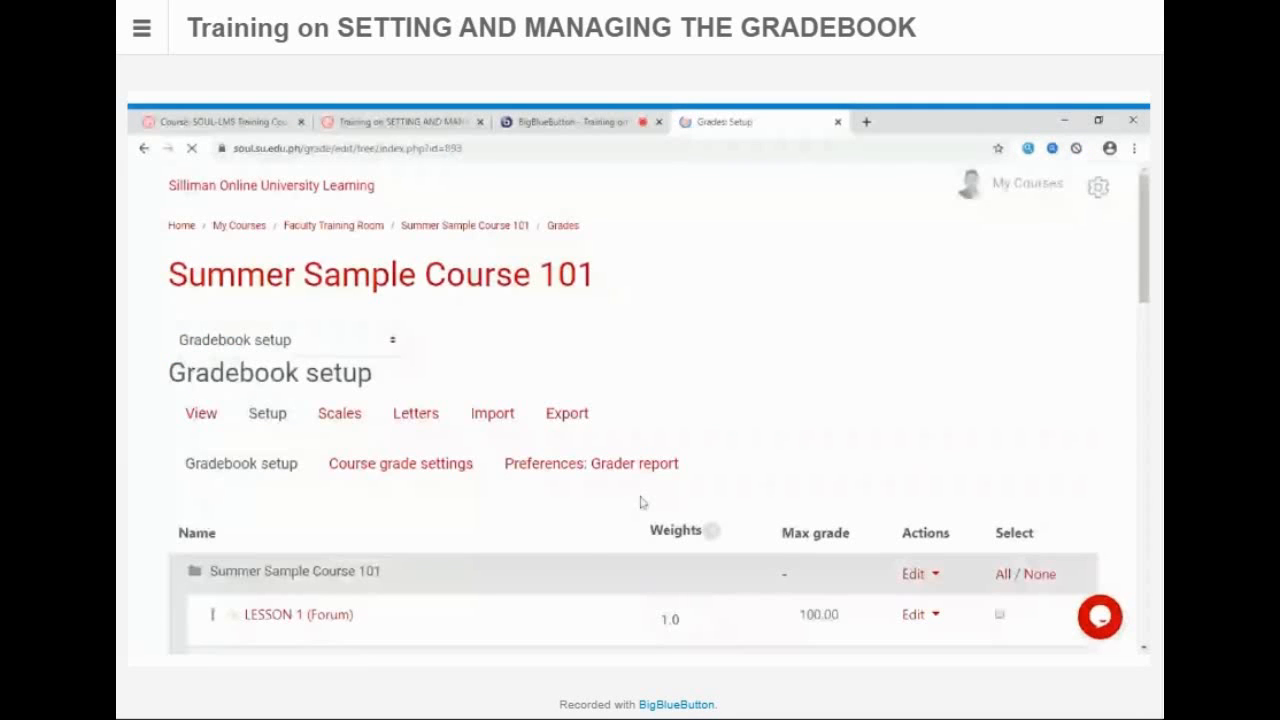
scroll(583, 534, "down", 3)
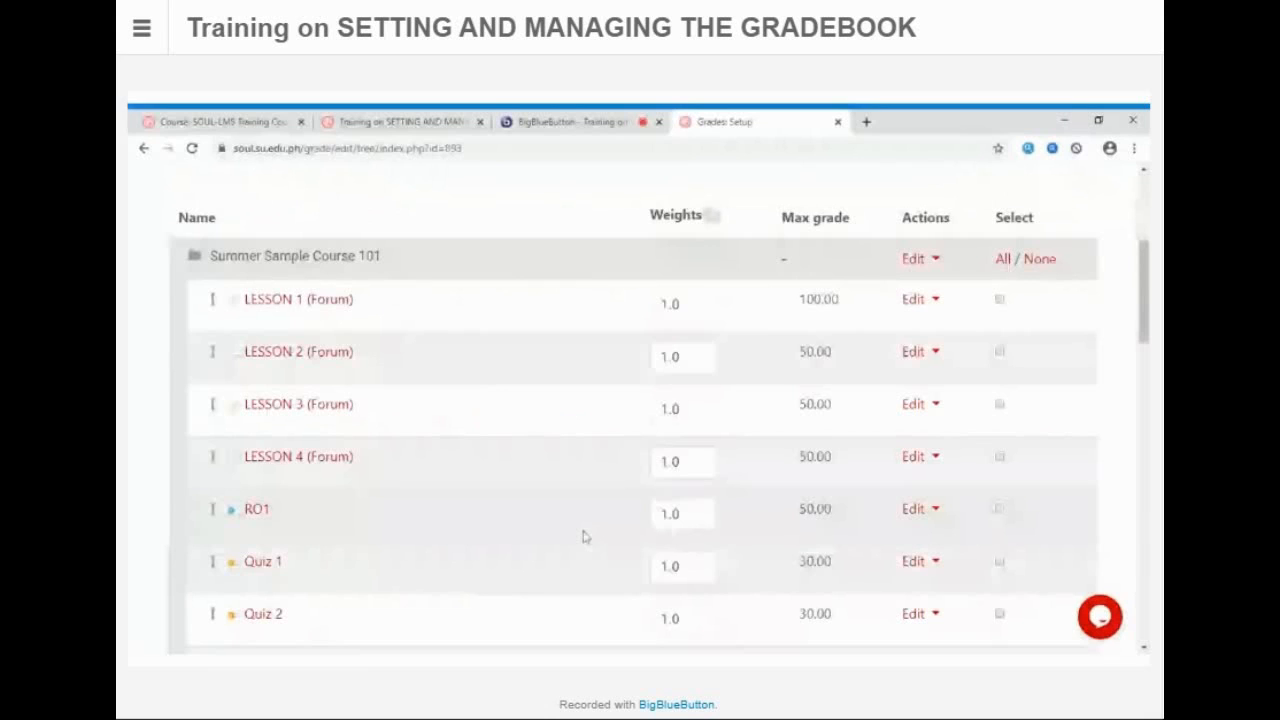
scroll(585, 537, "down", 10)
scroll(583, 534, "up", 2)
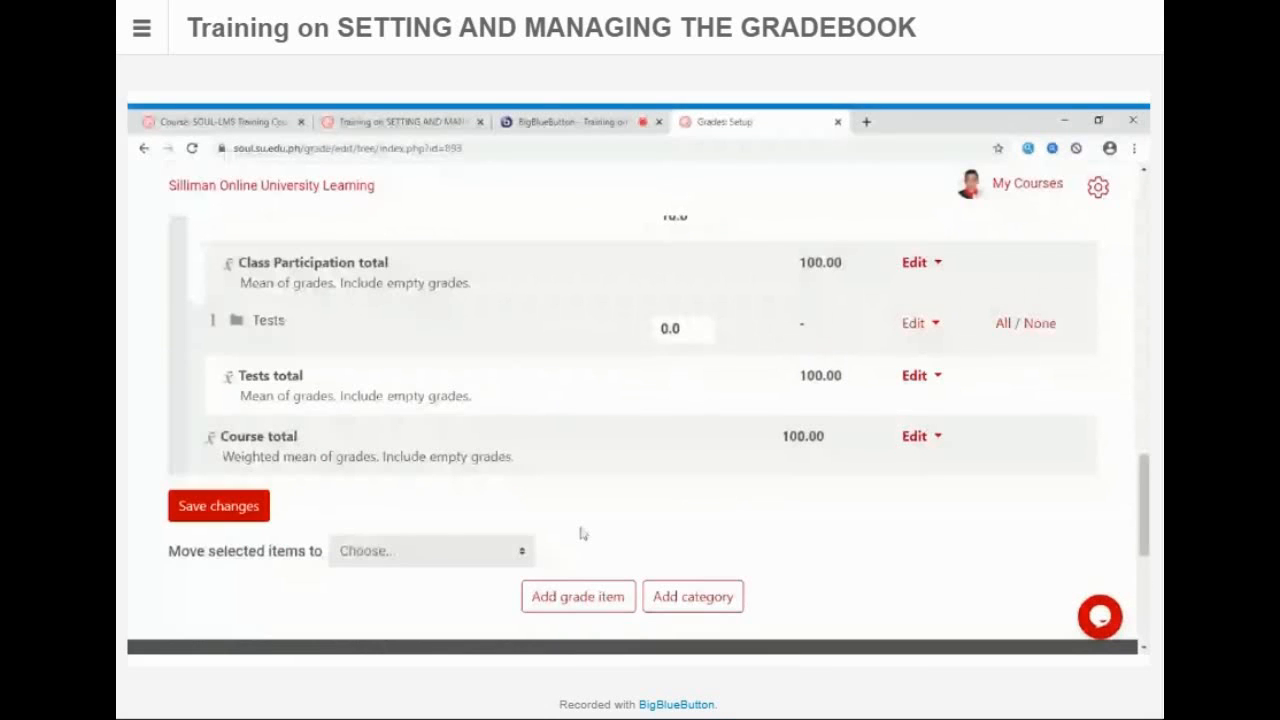
scroll(583, 534, "up", 1)
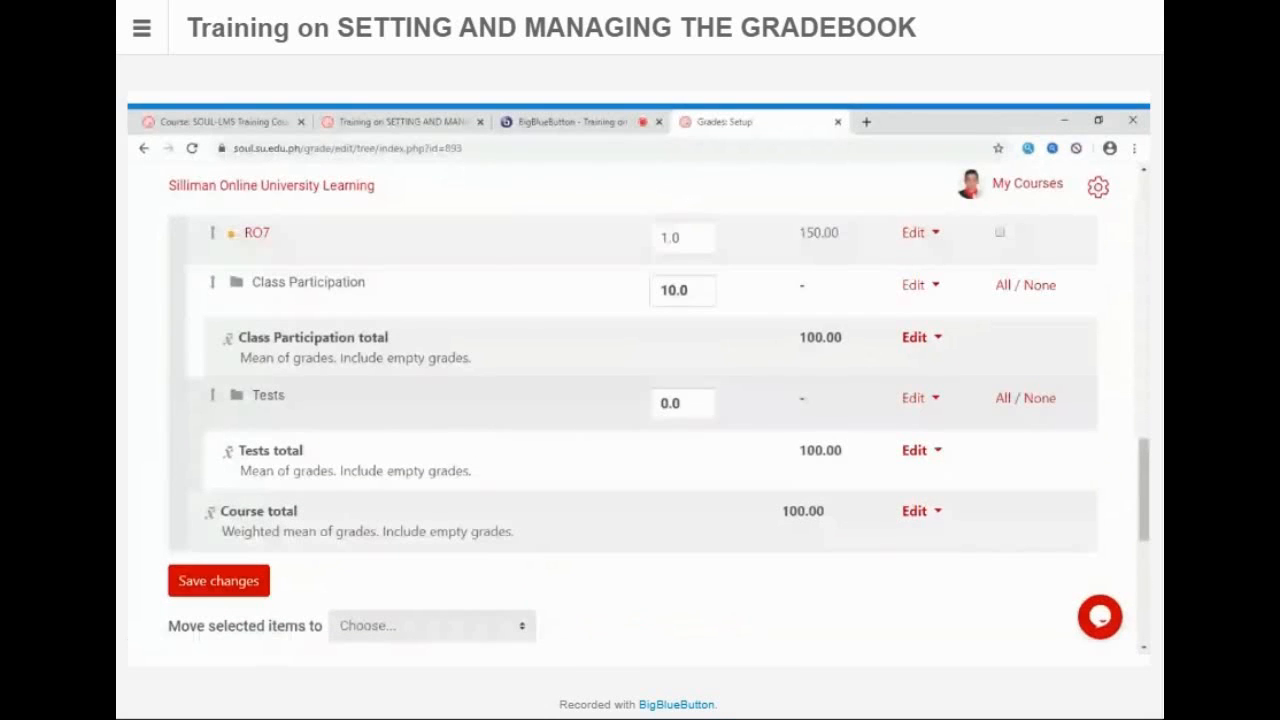
left_click(682, 404)
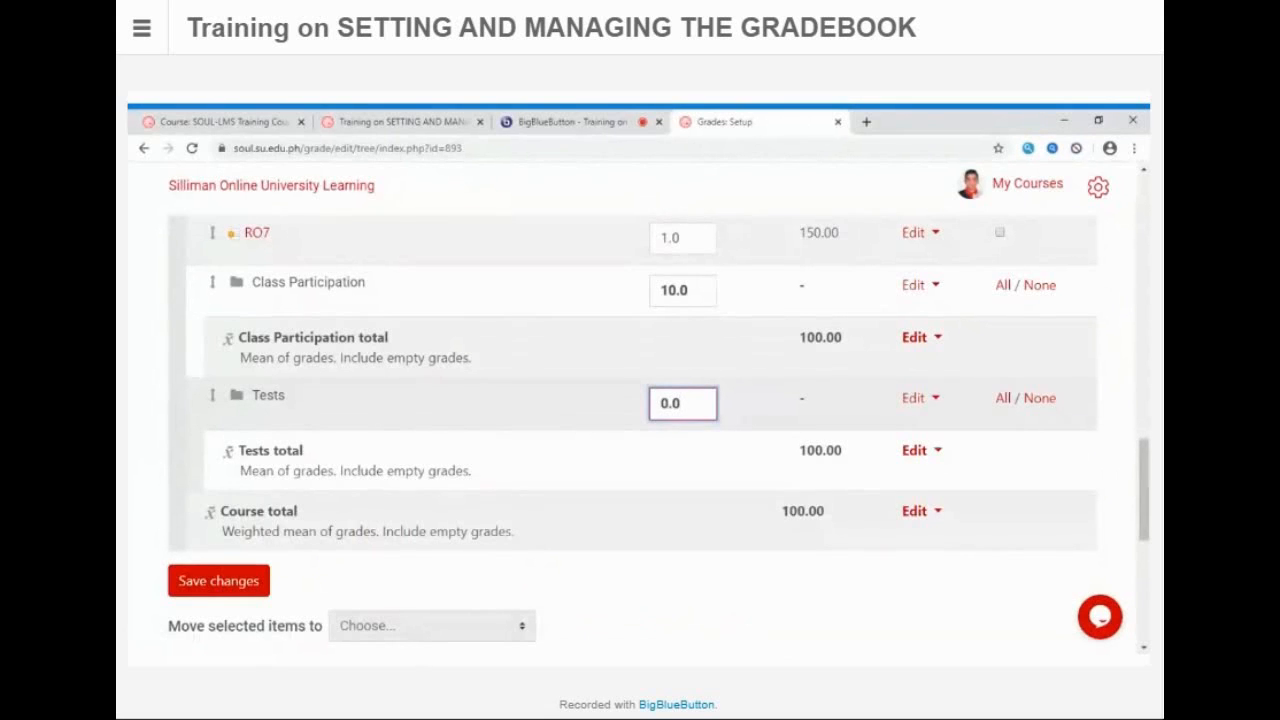
key("BackSpace")
key("BackSpace")
key("BackSpace")
type("20")
key("Return")
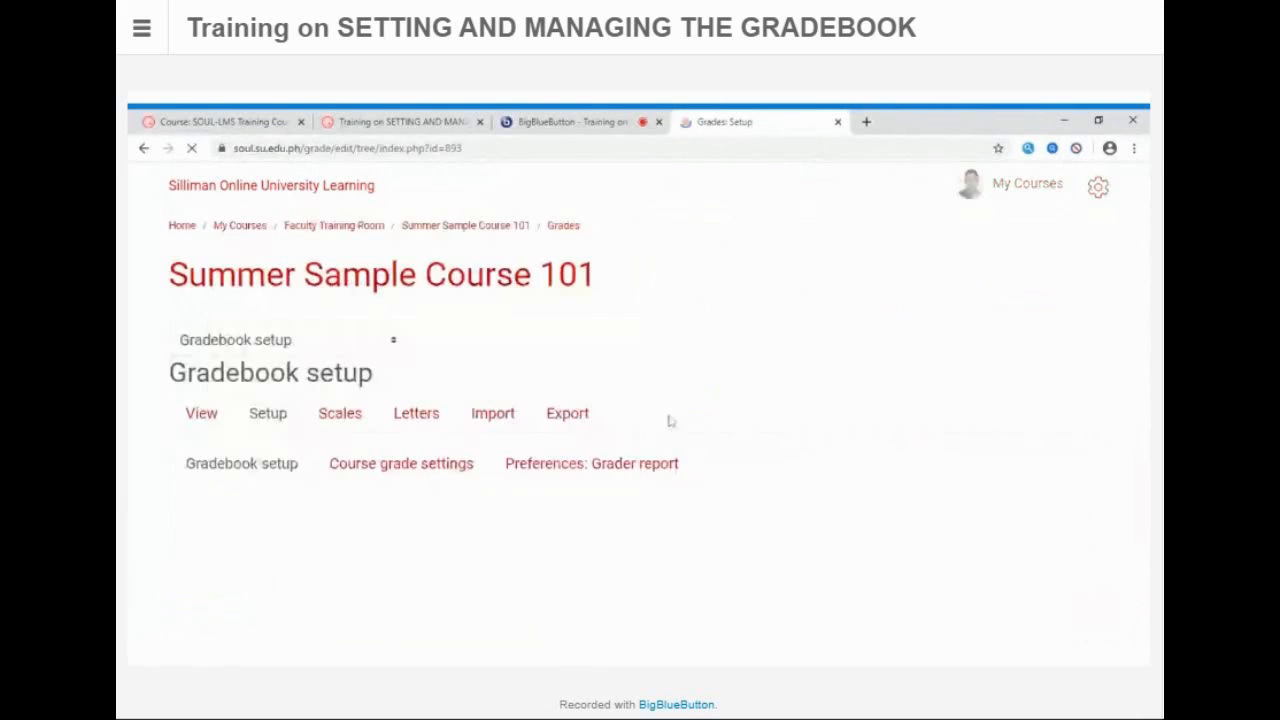
Step: Add another grade category named Required Outputs to the gradebook
scroll(665, 450, "down", 15)
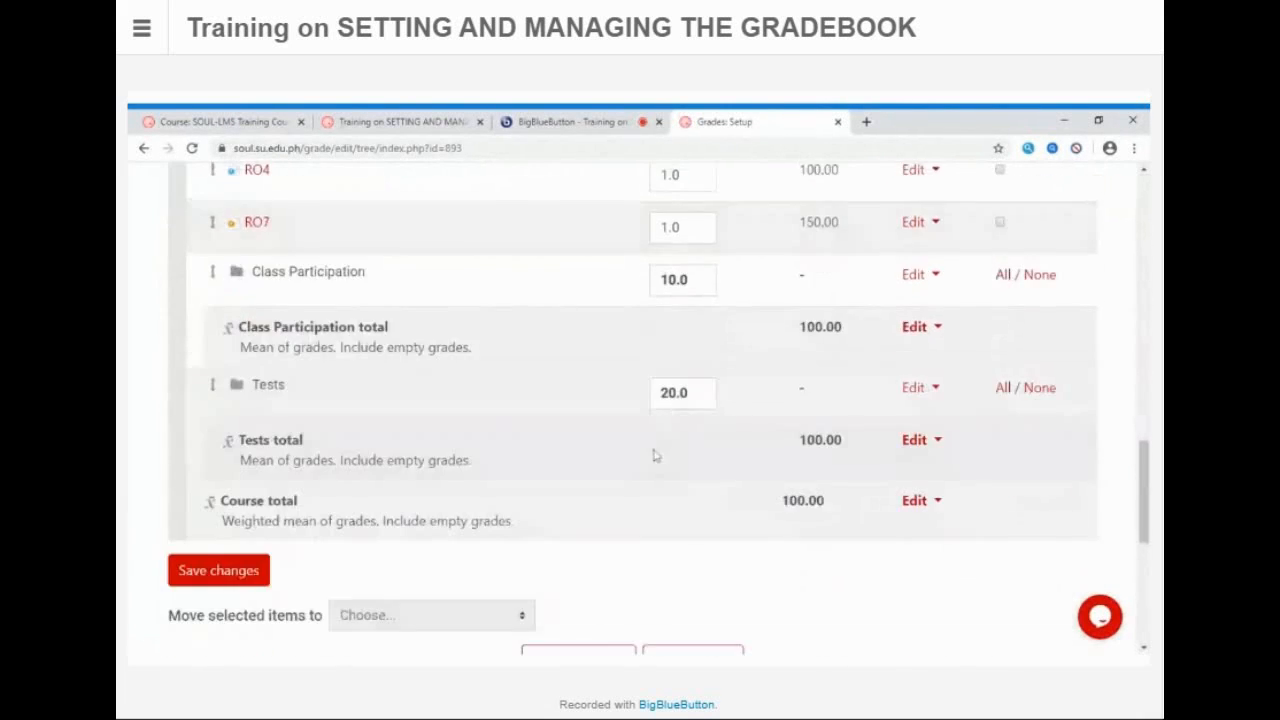
scroll(652, 440, "down", 2)
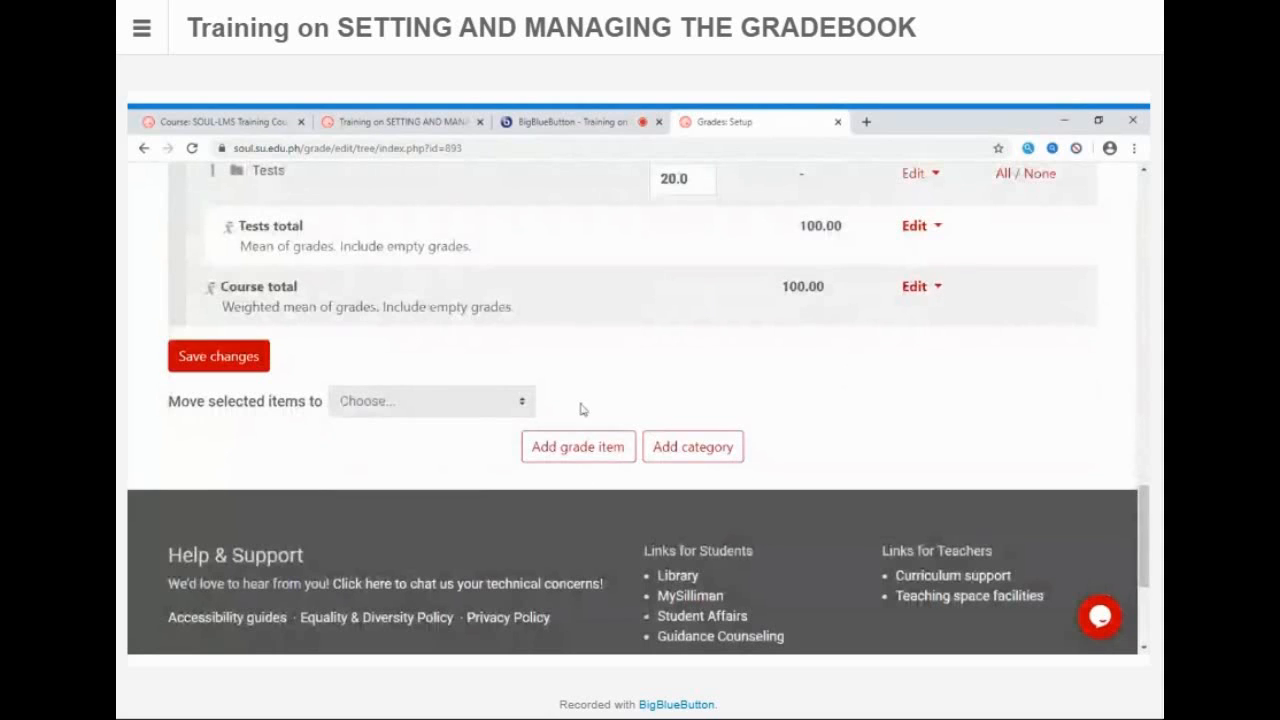
left_click(695, 455)
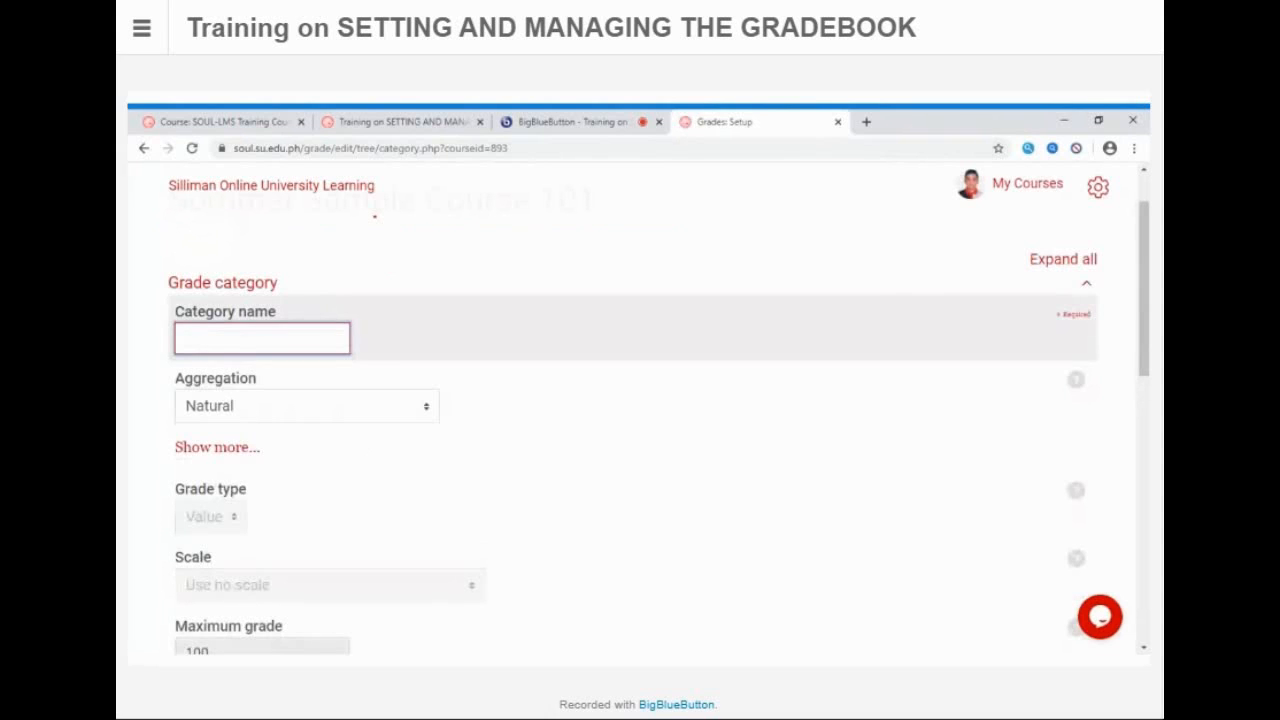
type("Required Outputs")
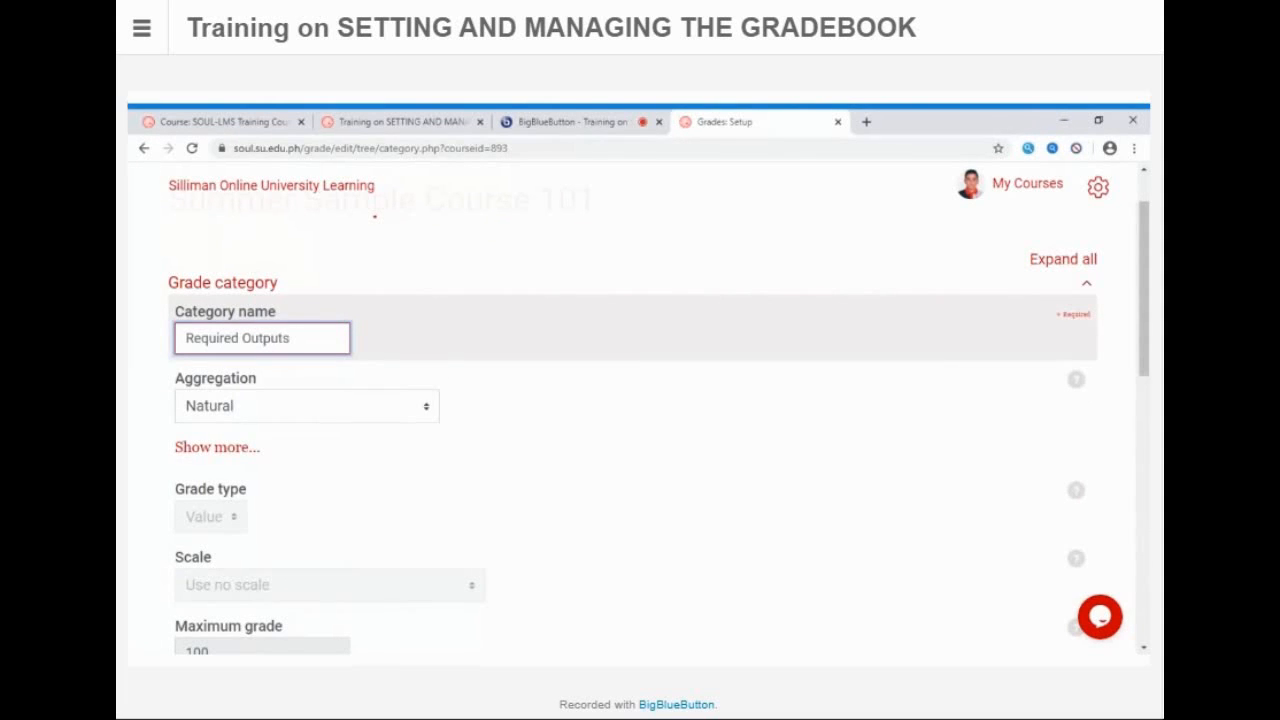
Step: Set the Required Outputs category to Mean of grades with Exclude empty grades turned off, and save the category
left_click(289, 417)
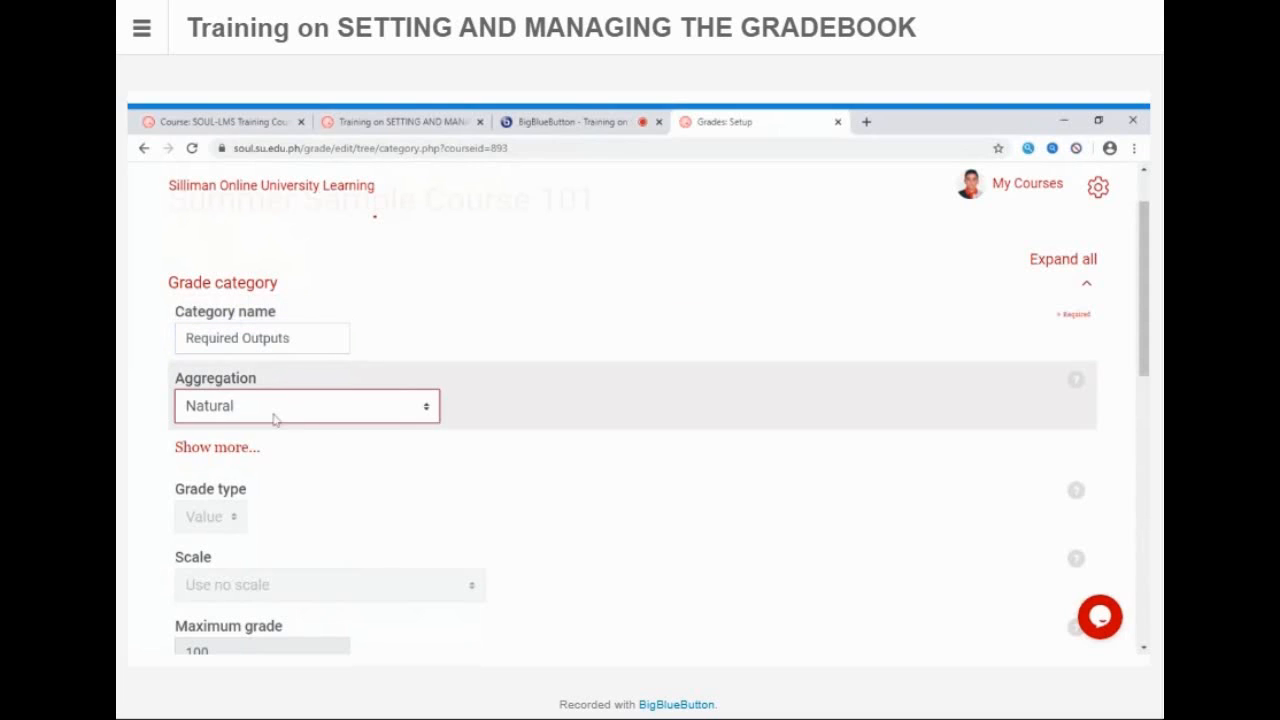
left_click(277, 429)
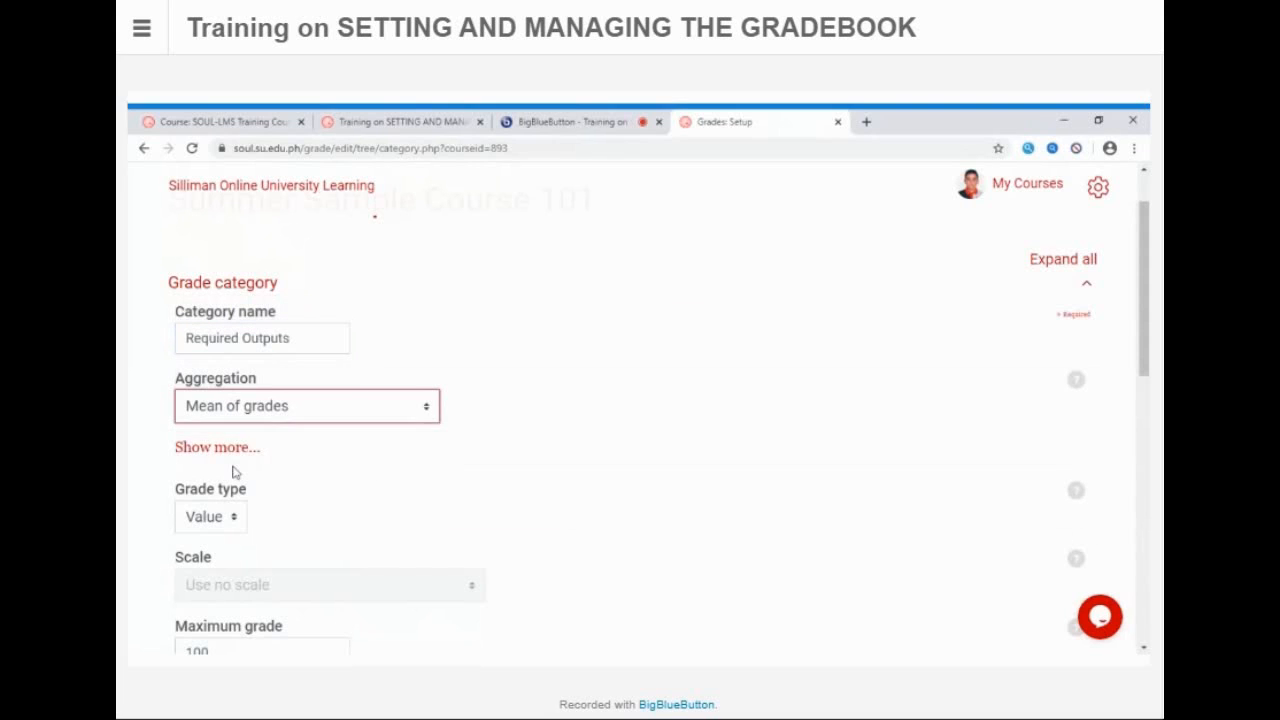
left_click(215, 449)
left_click(214, 452)
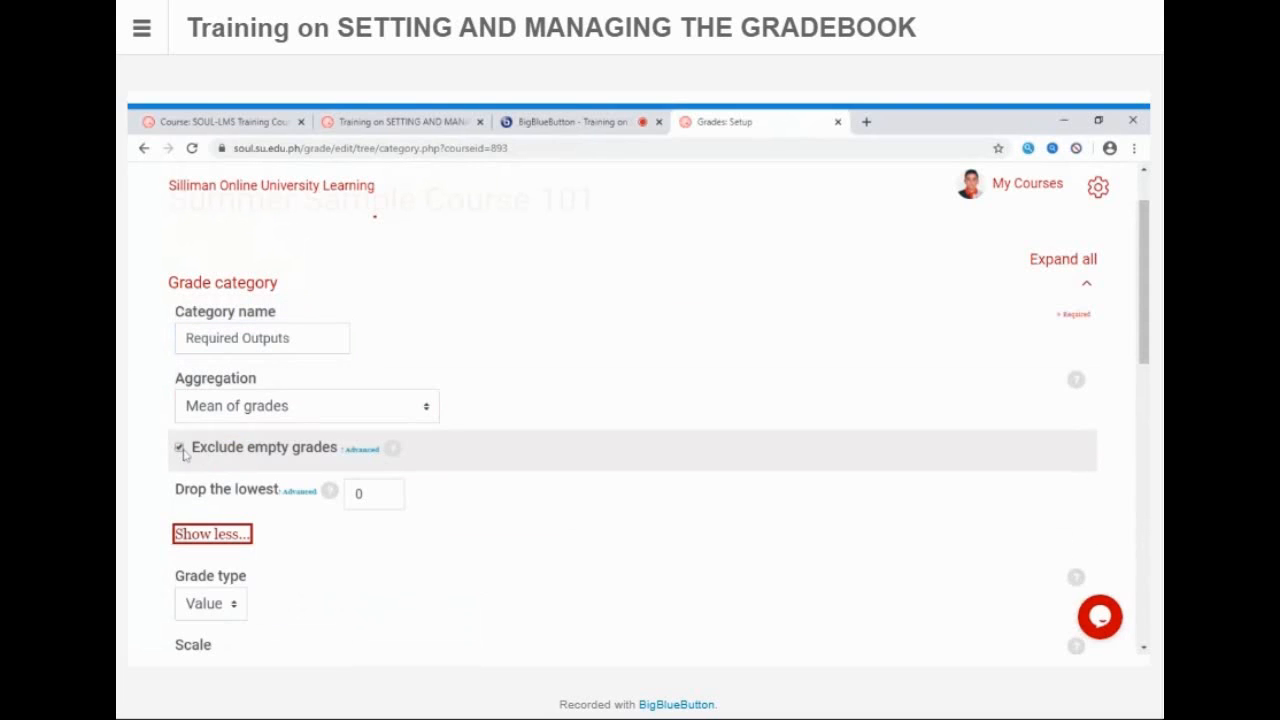
left_click(180, 449)
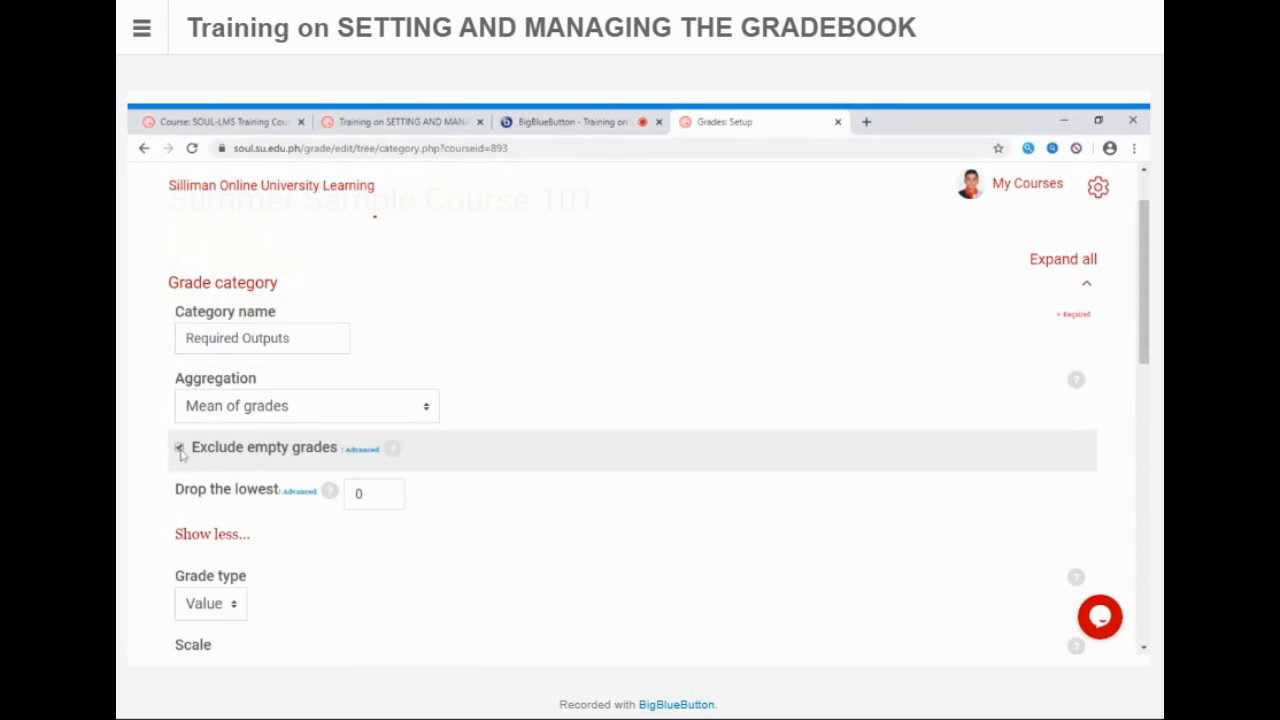
scroll(265, 490, "down", 3)
scroll(265, 490, "down", 5)
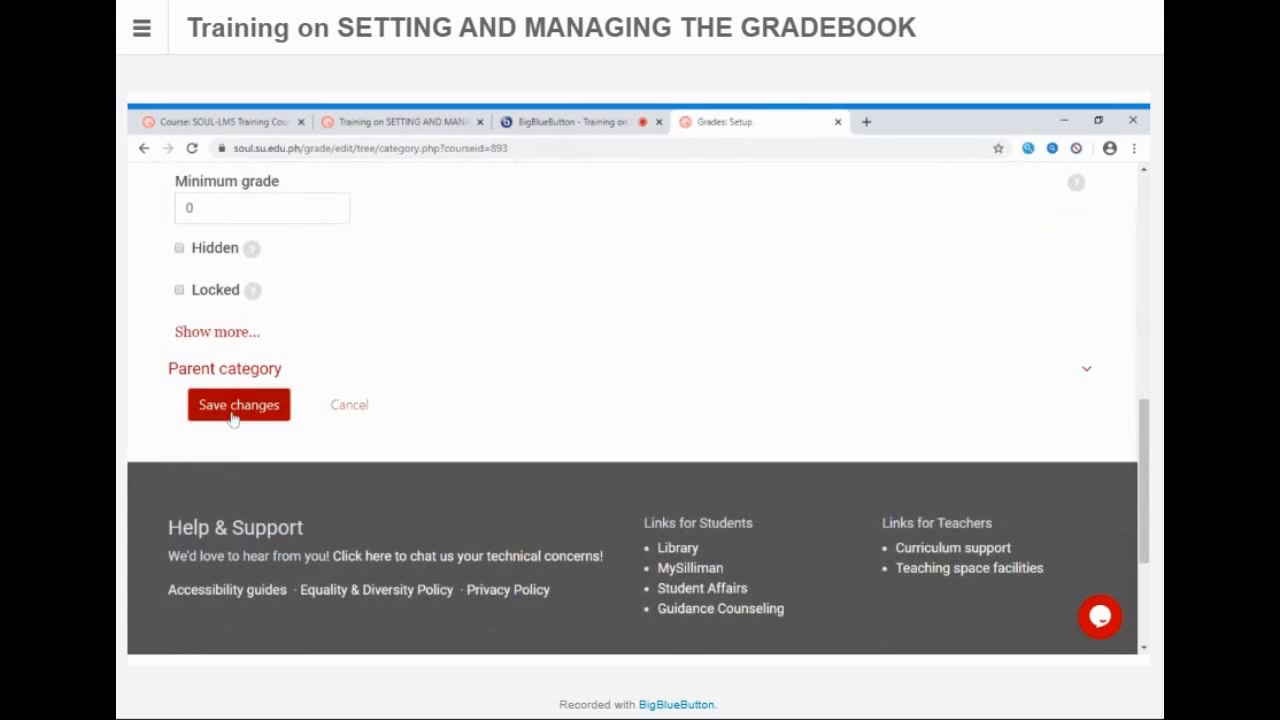
left_click(233, 415)
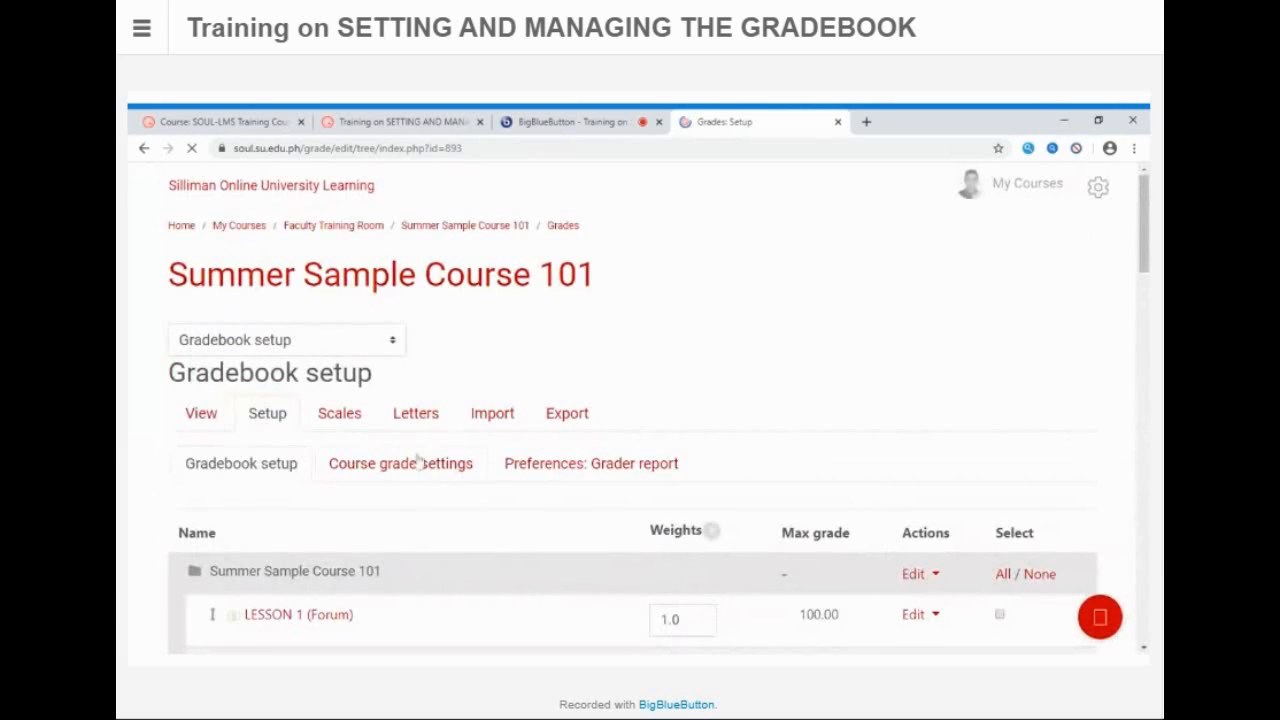
Step: Set the weight of the Required Outputs category to 50 and save the gradebook setup
scroll(360, 491, "down", 5)
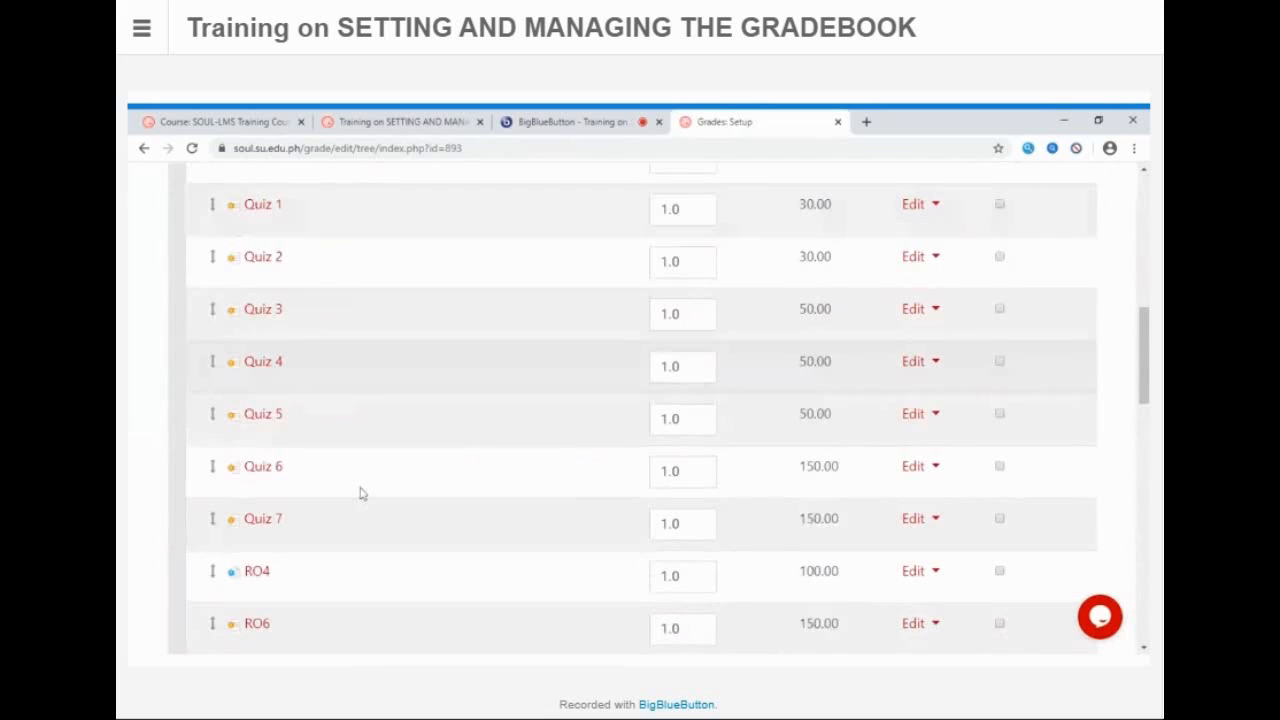
scroll(362, 490, "down", 6)
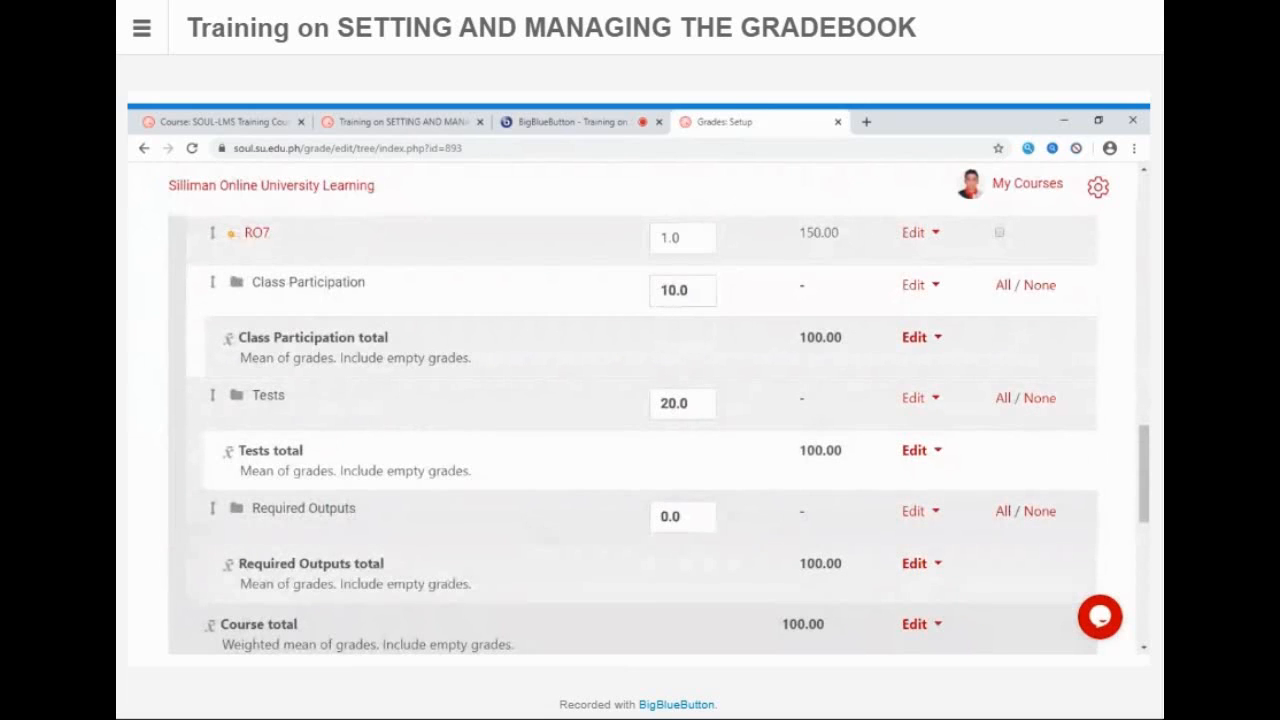
left_click(682, 516)
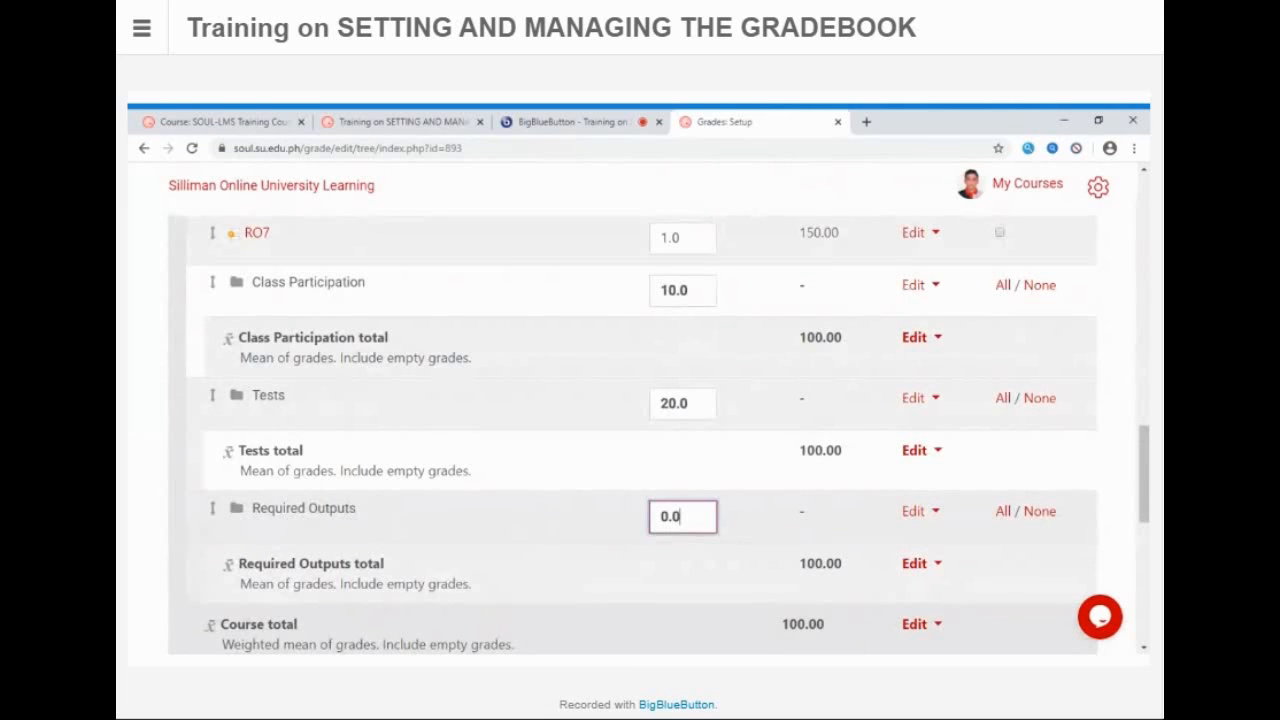
key("BackSpace")
key("BackSpace")
key("BackSpace")
type("50")
key("Return")
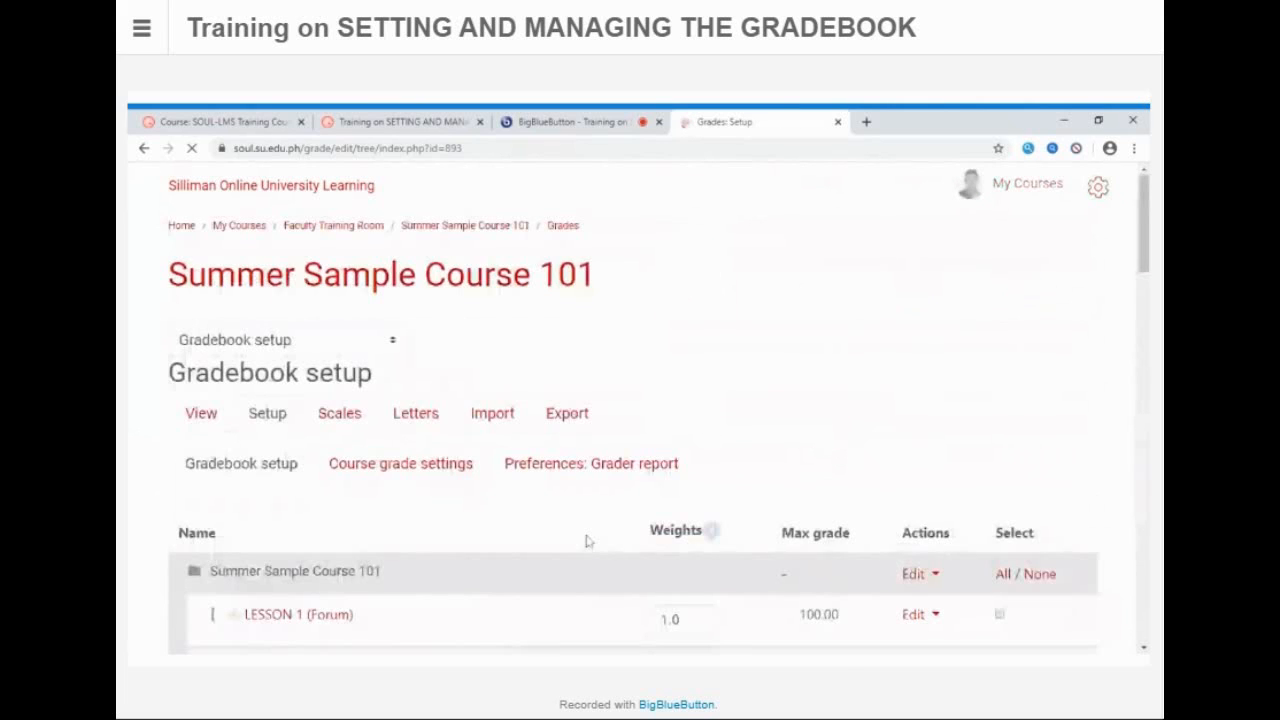
Step: Add another grade category named Final Project to the gradebook
scroll(587, 541, "down", 10)
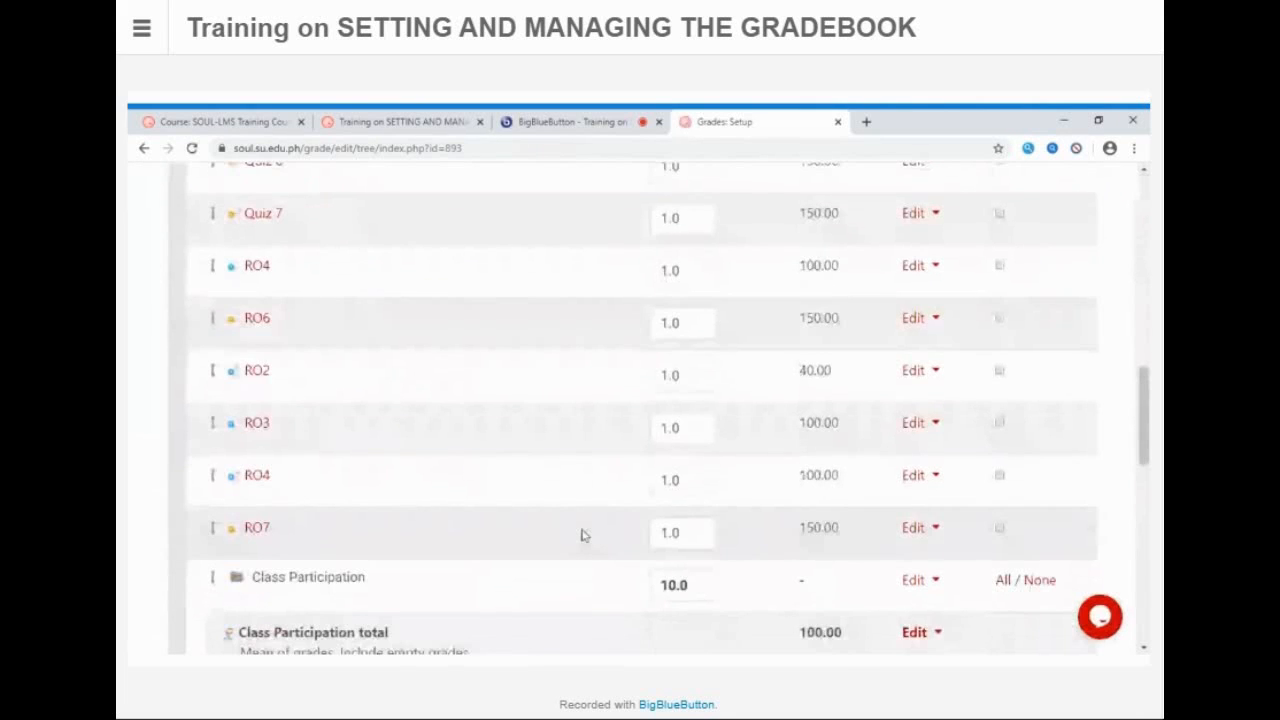
scroll(587, 511, "down", 5)
scroll(590, 487, "down", 2)
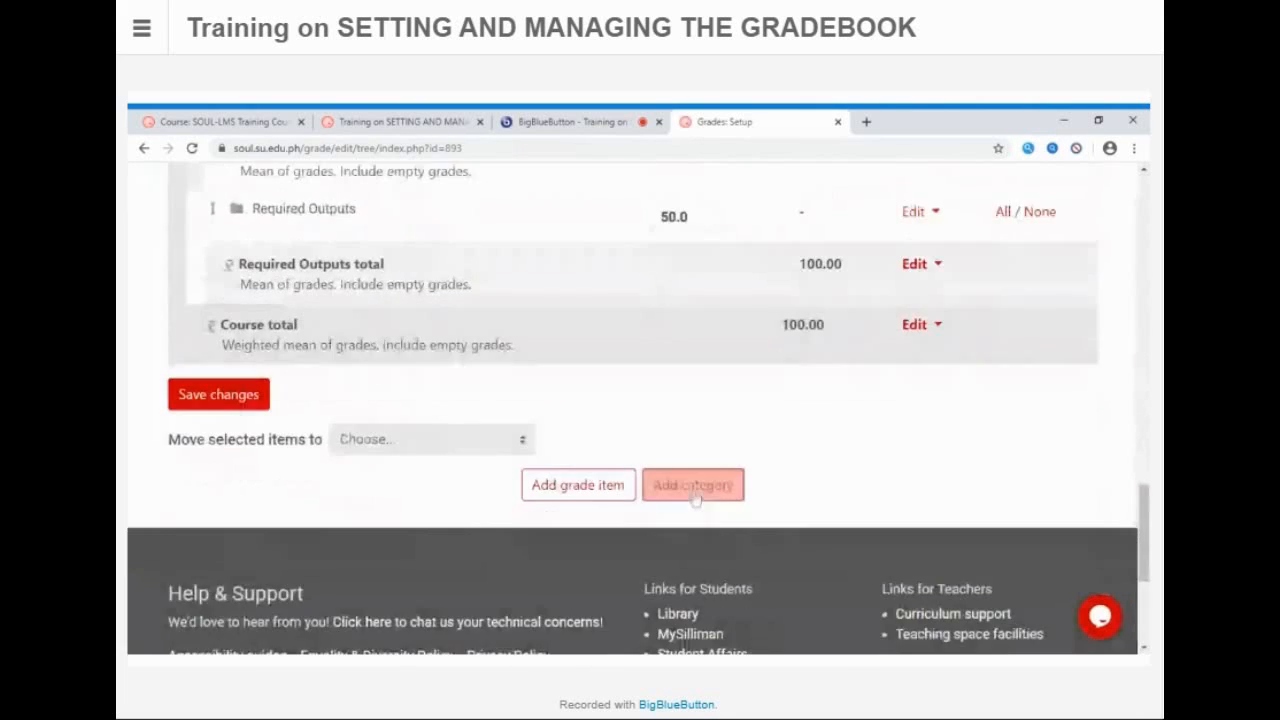
left_click(694, 496)
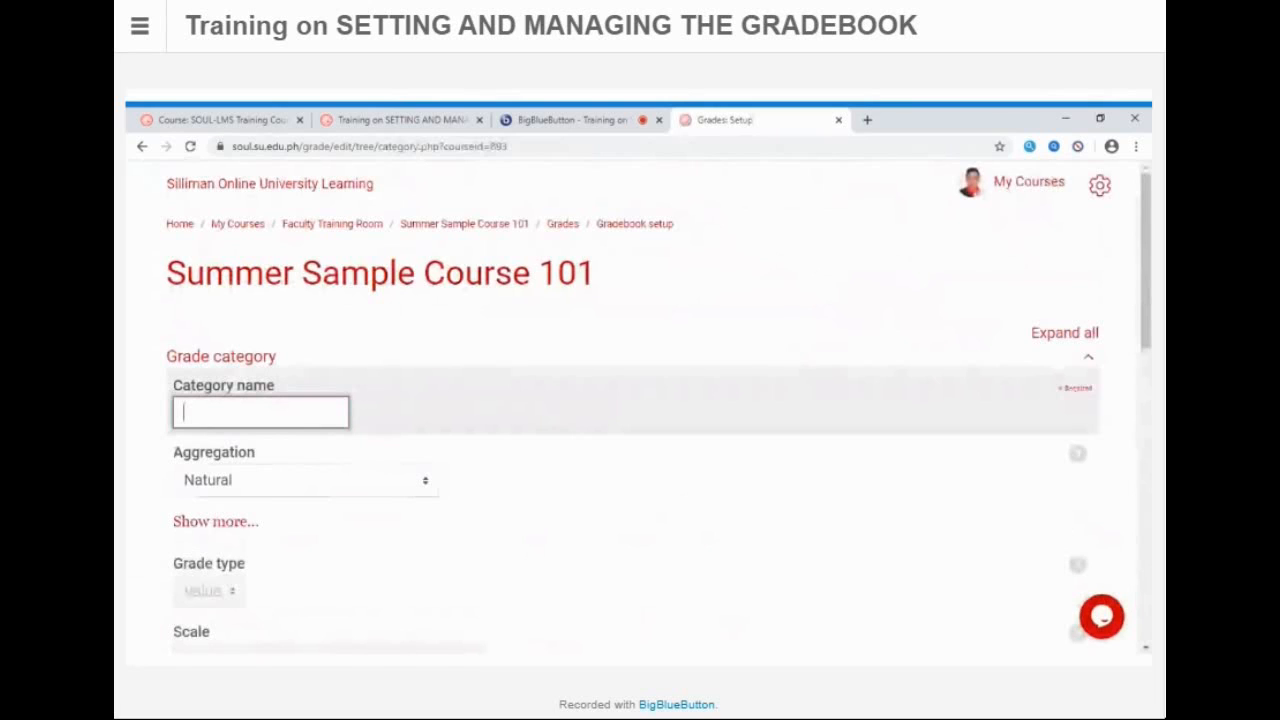
type("Final")
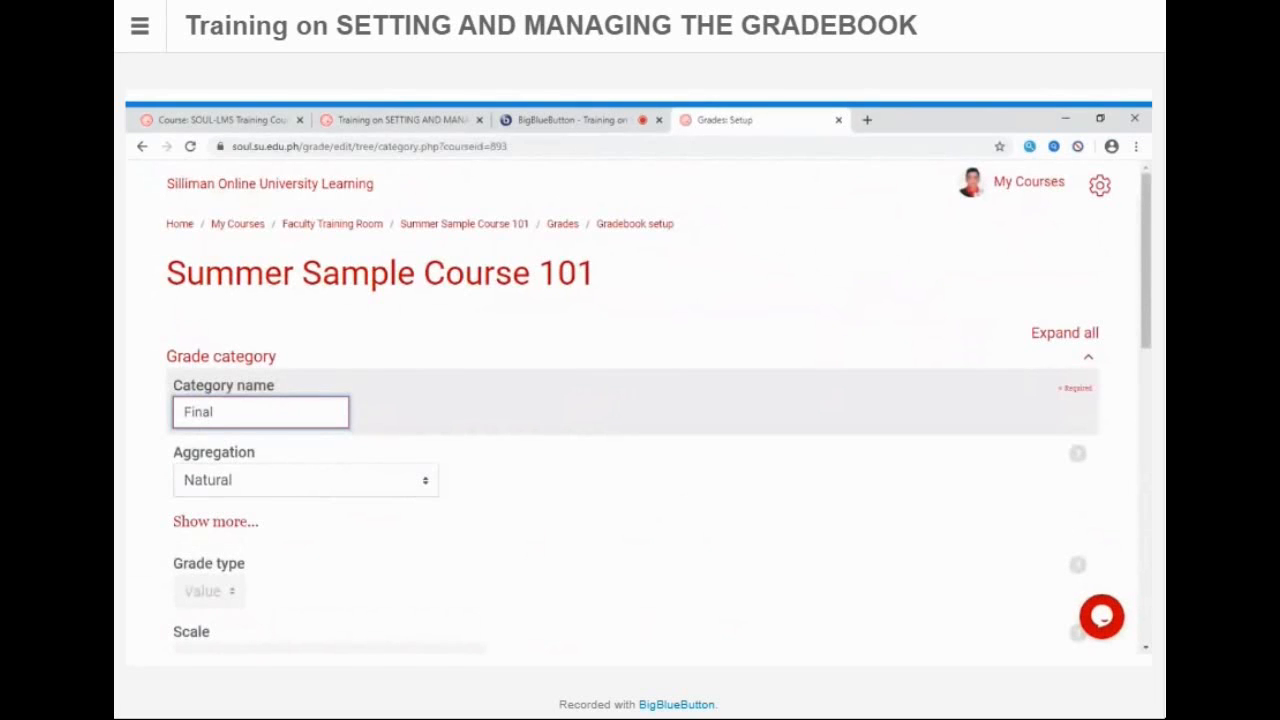
type(" Project")
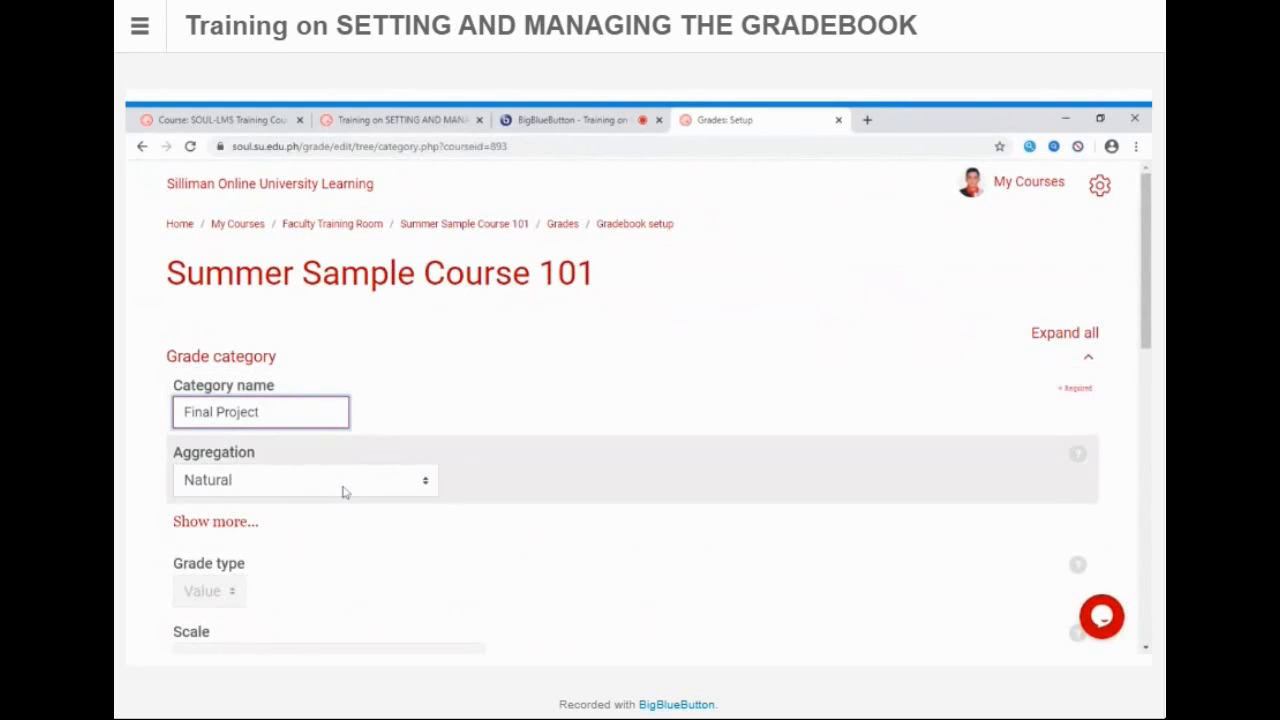
Step: Set the Final Project category to Mean of grades with Exclude empty grades turned off, and save the category
left_click(343, 492)
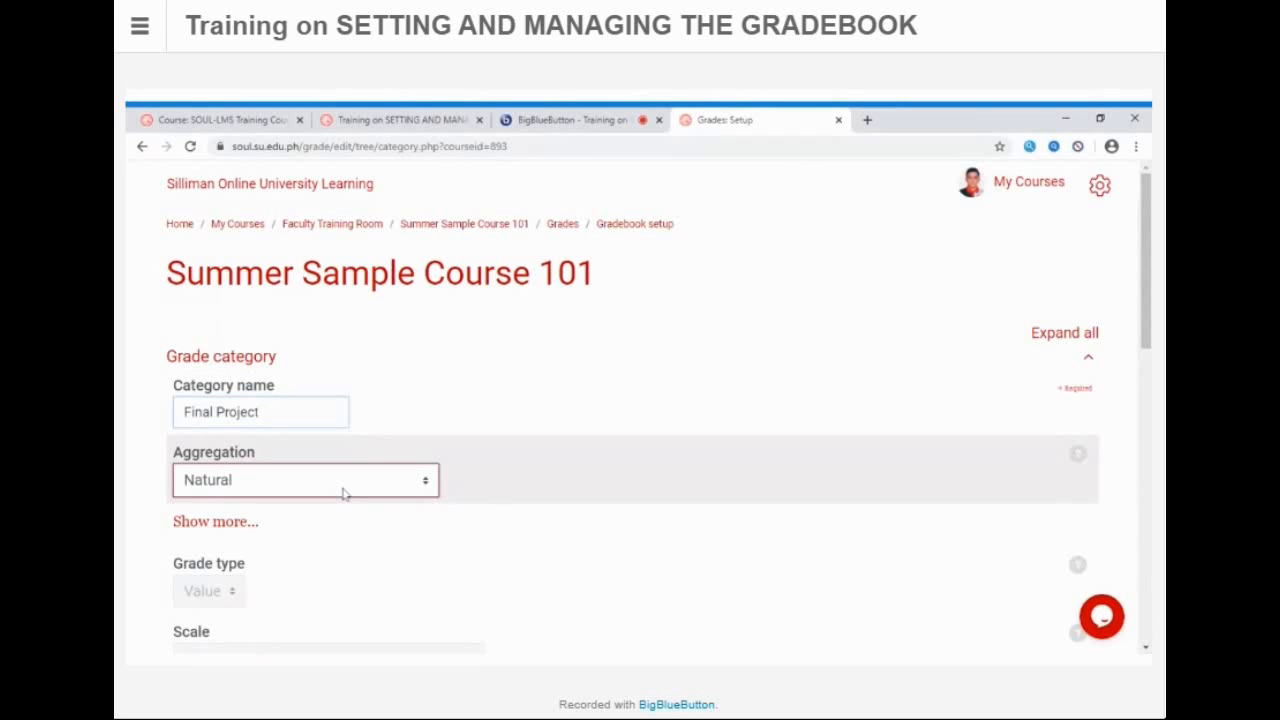
left_click(298, 305)
scroll(374, 498, "down", 3)
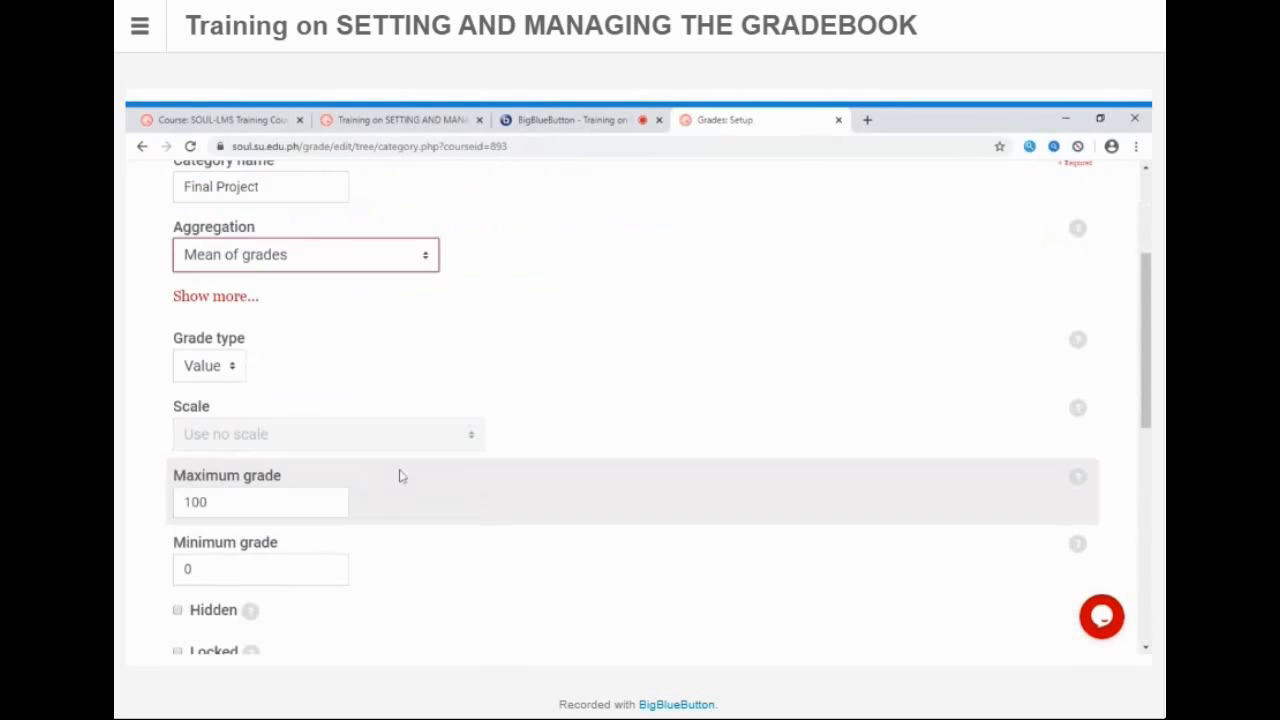
left_click(180, 296)
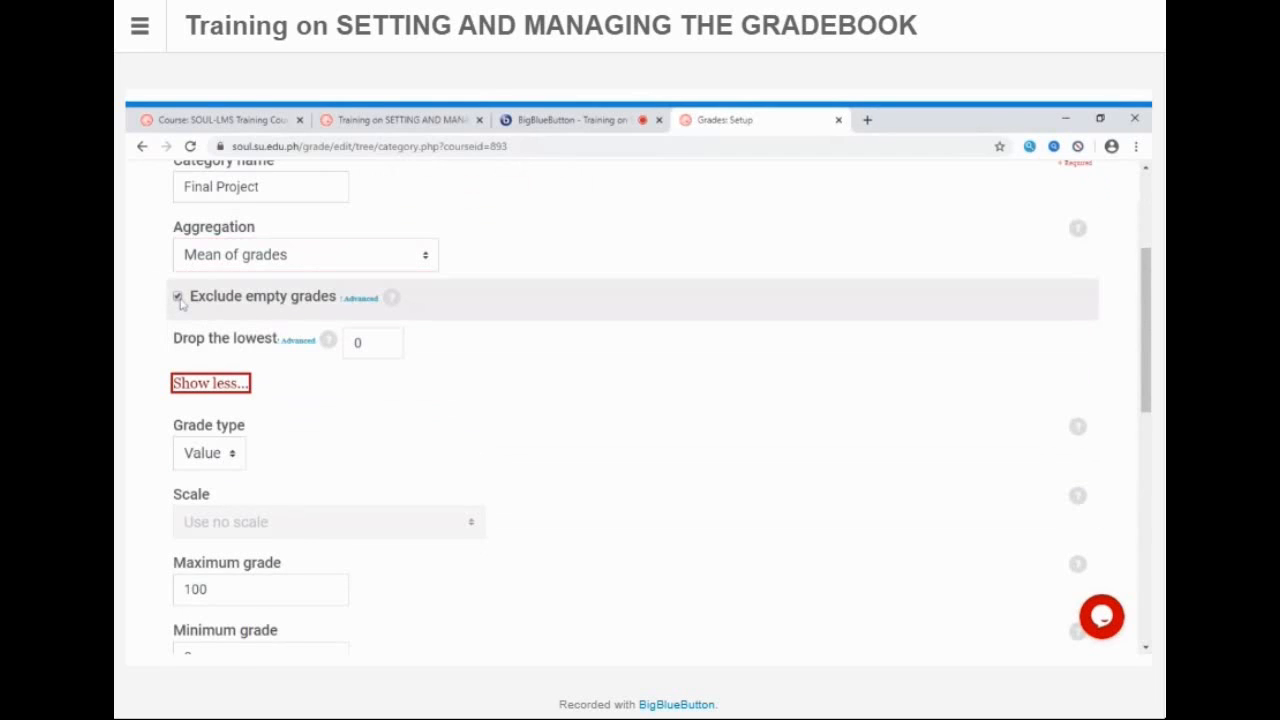
scroll(437, 480, "down", 2)
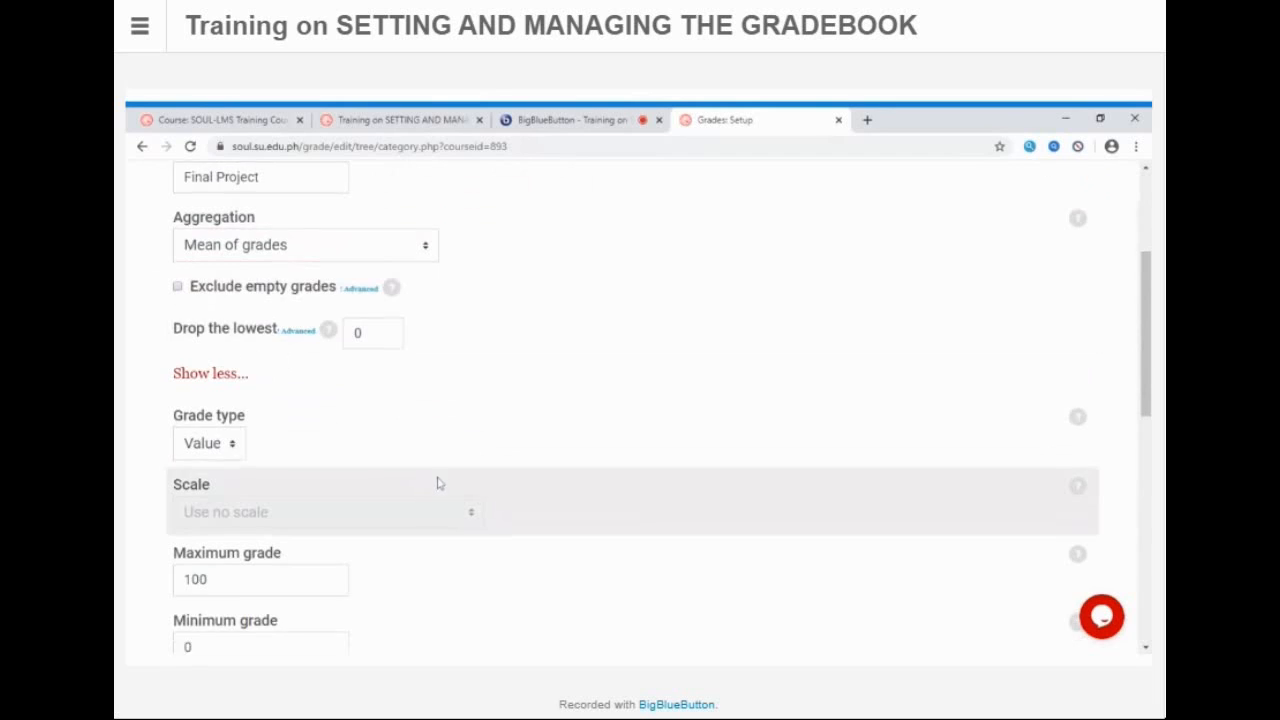
scroll(437, 480, "down", 4)
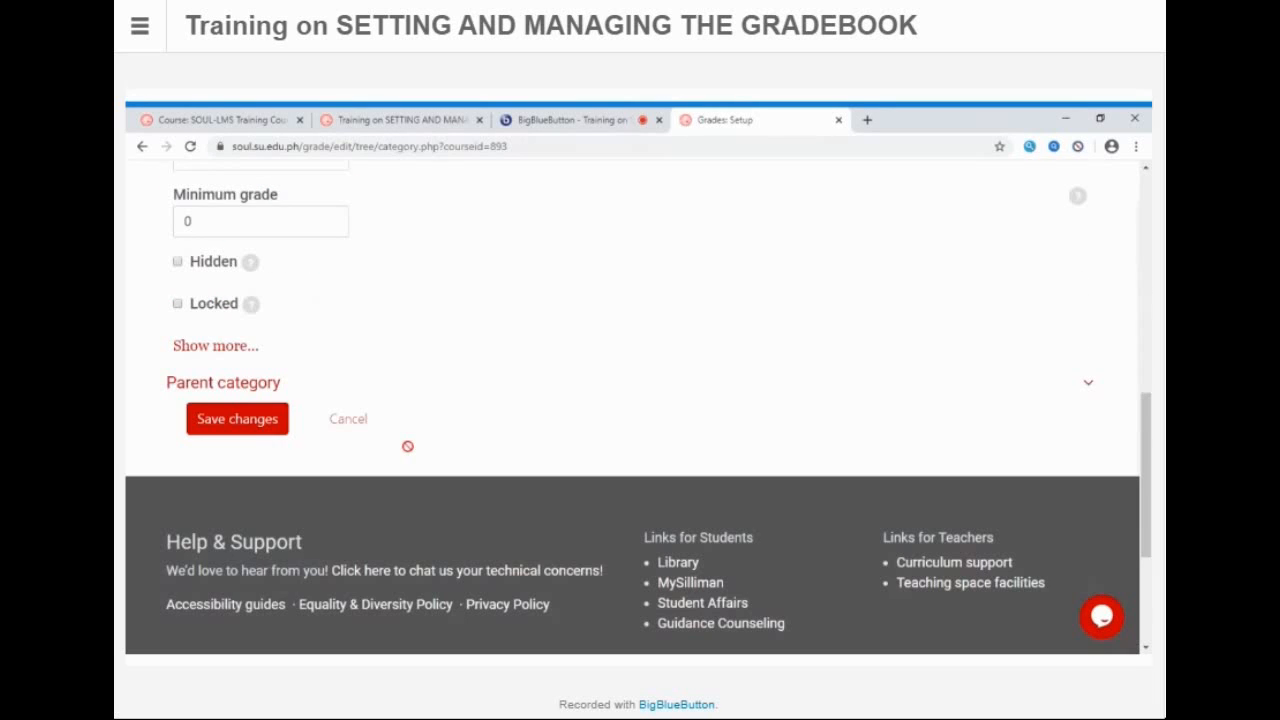
left_click(244, 410)
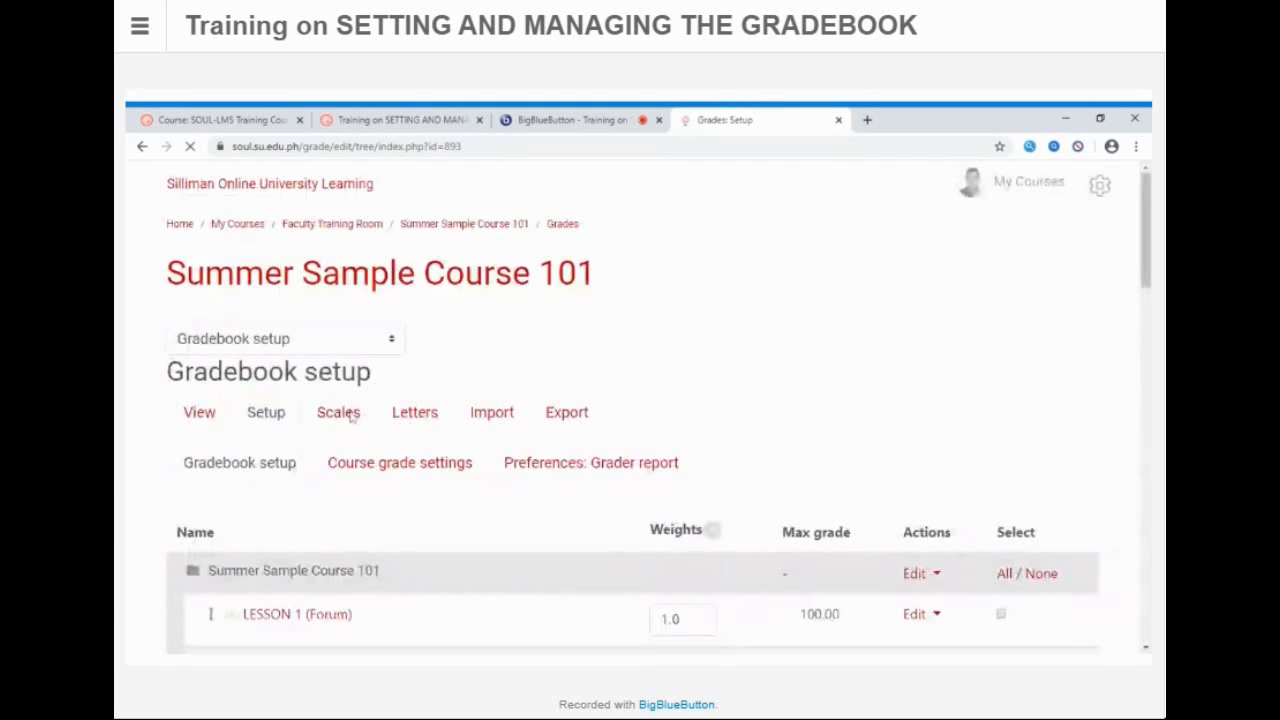
Step: Set the weight of the Final Project category to 20 and save the gradebook setup
scroll(585, 510, "down", 3)
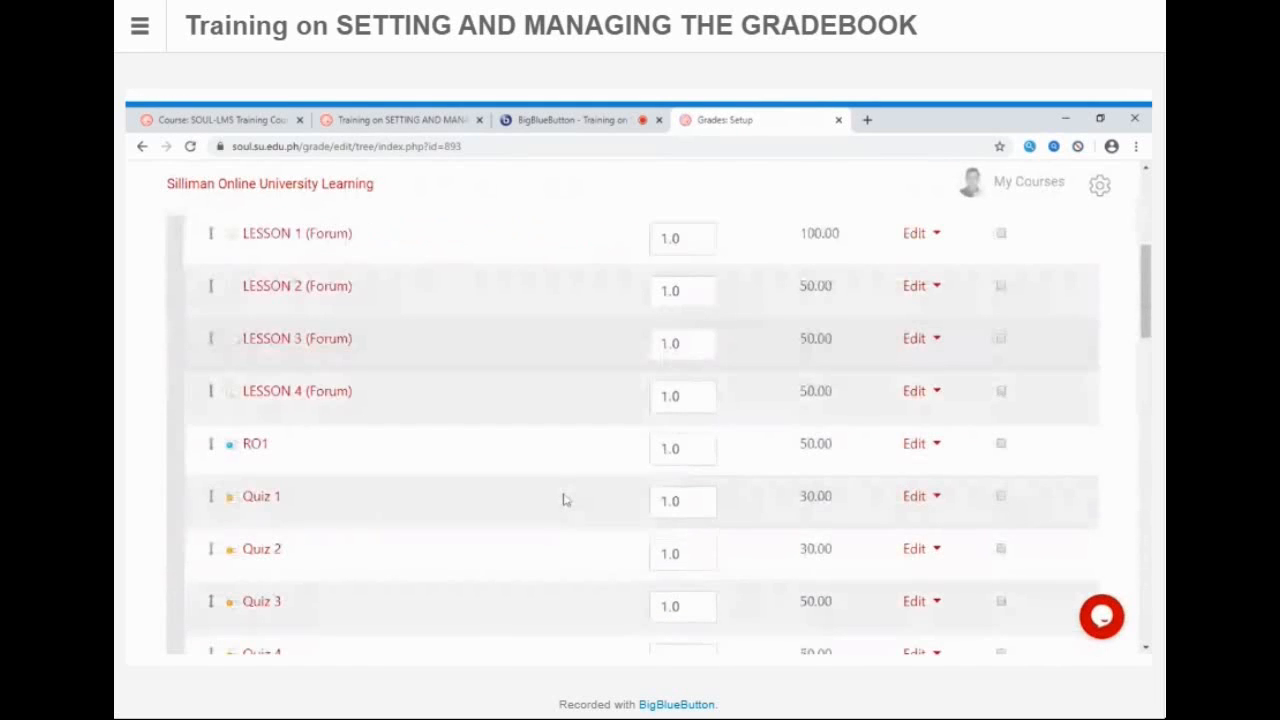
scroll(563, 499, "down", 10)
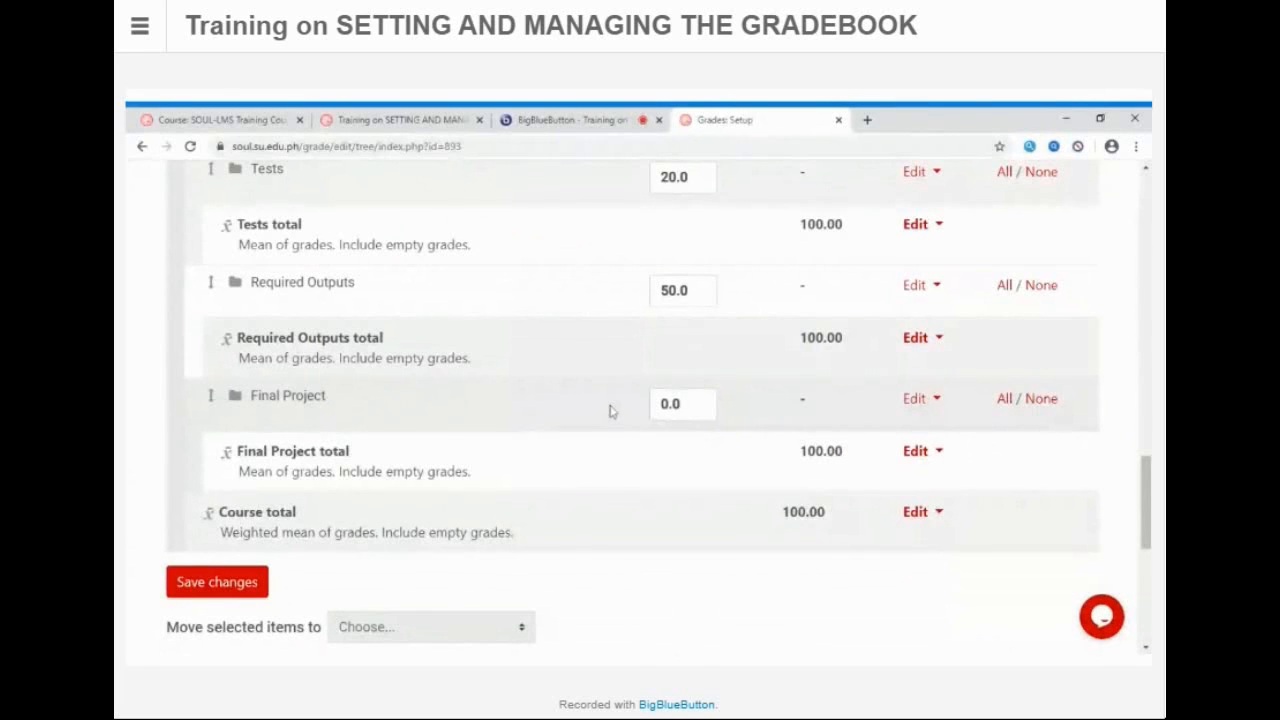
left_click(688, 404)
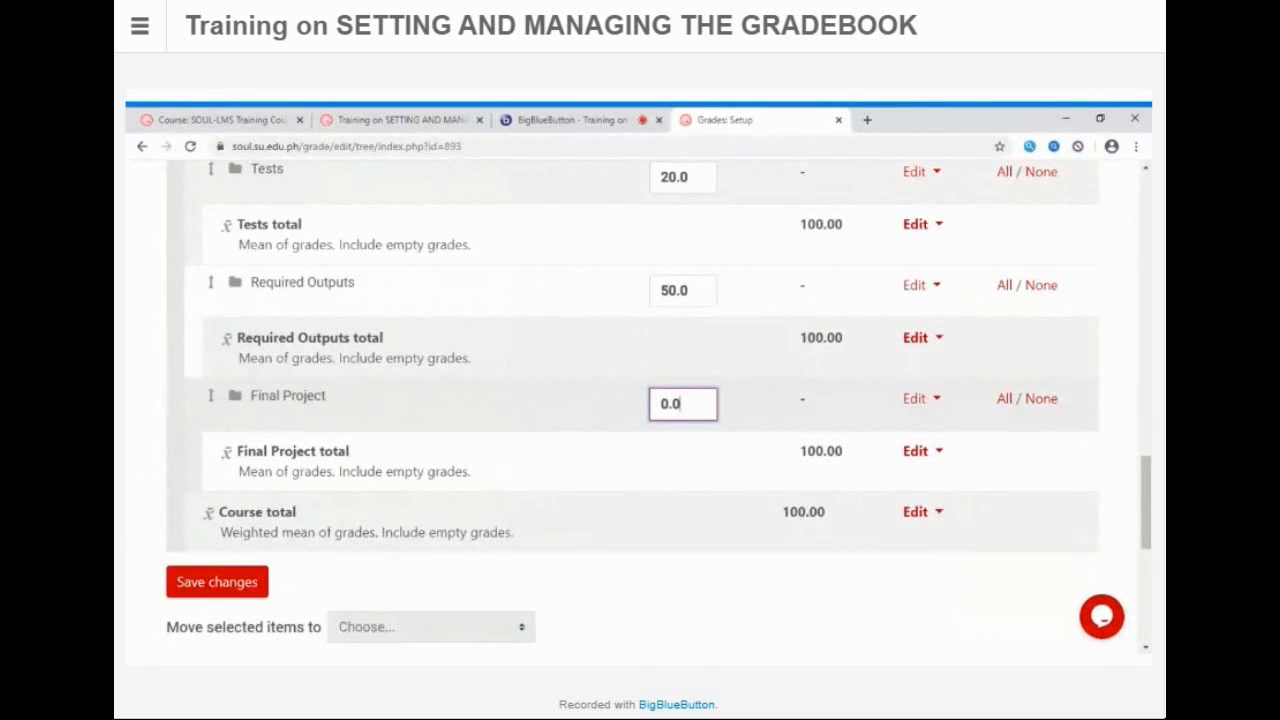
key("BackSpace")
key("BackSpace")
key("BackSpace")
type("20")
key("Return")
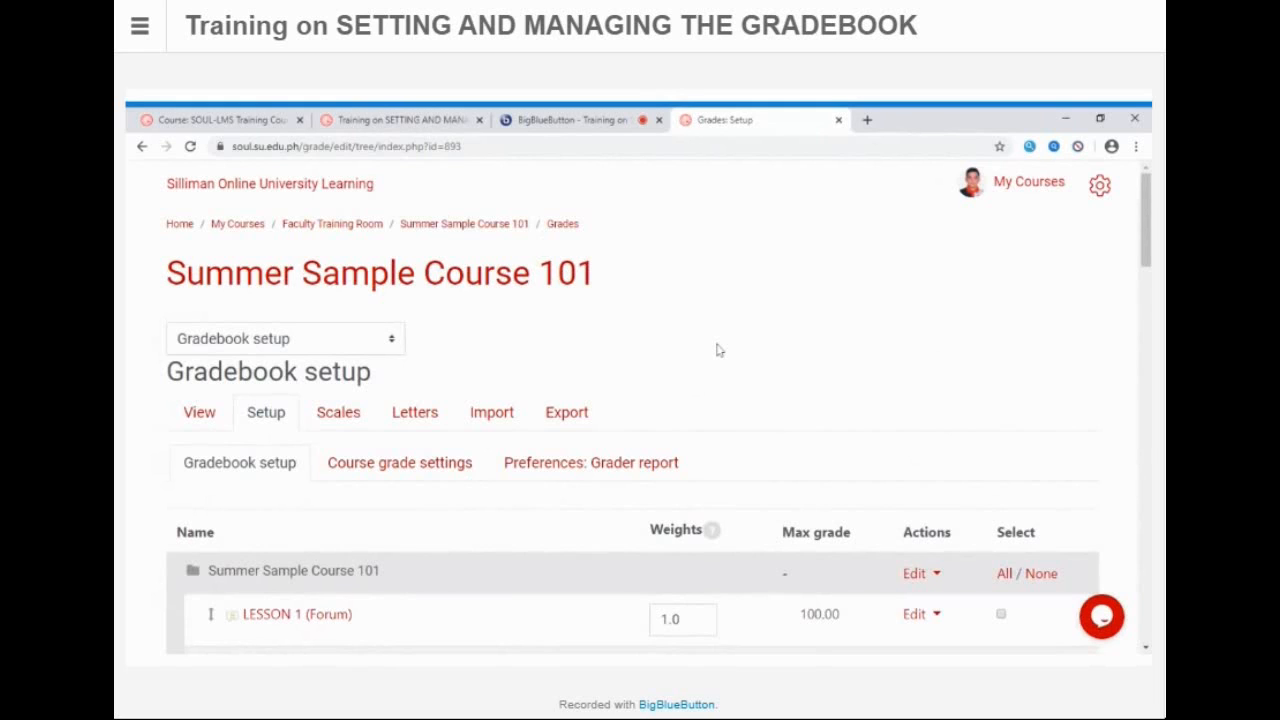
Step: Review the gradebook setup to check the weights of the Class Participation, Tests, Required Outputs and Final Project categories
scroll(756, 378, "down", 2)
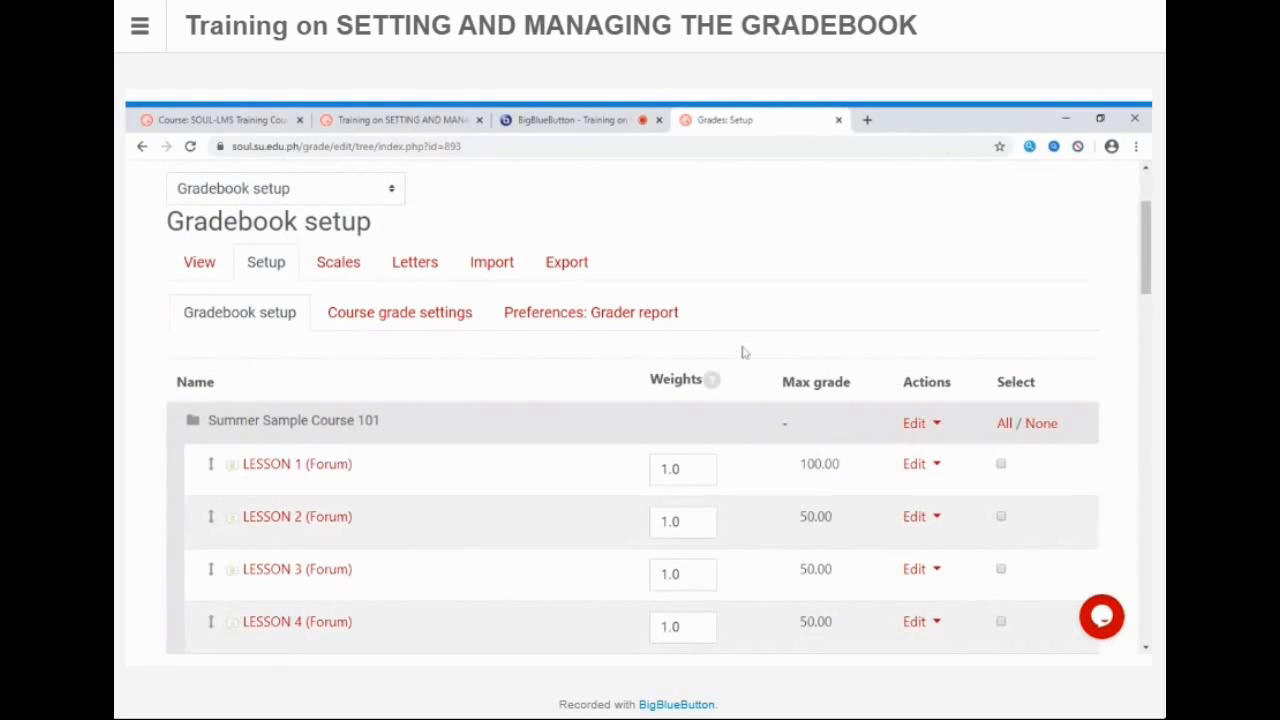
scroll(730, 336, "down", 1)
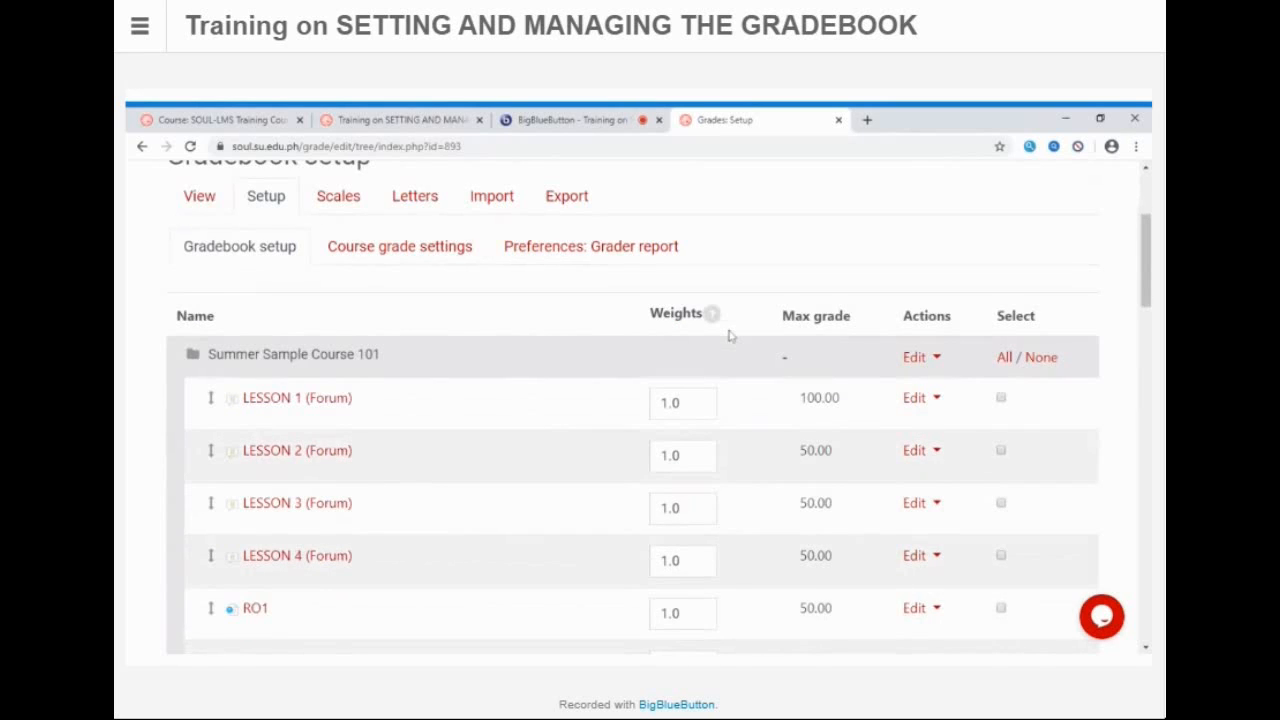
scroll(645, 337, "down", 5)
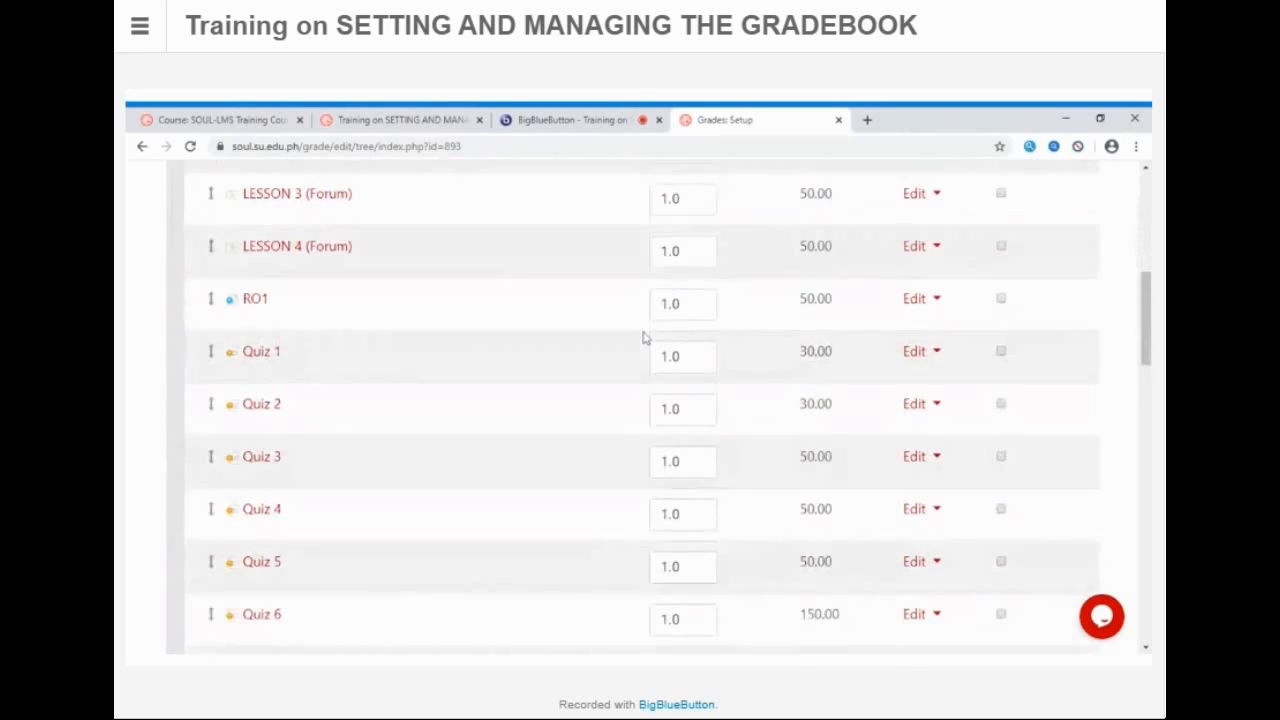
scroll(645, 337, "down", 12)
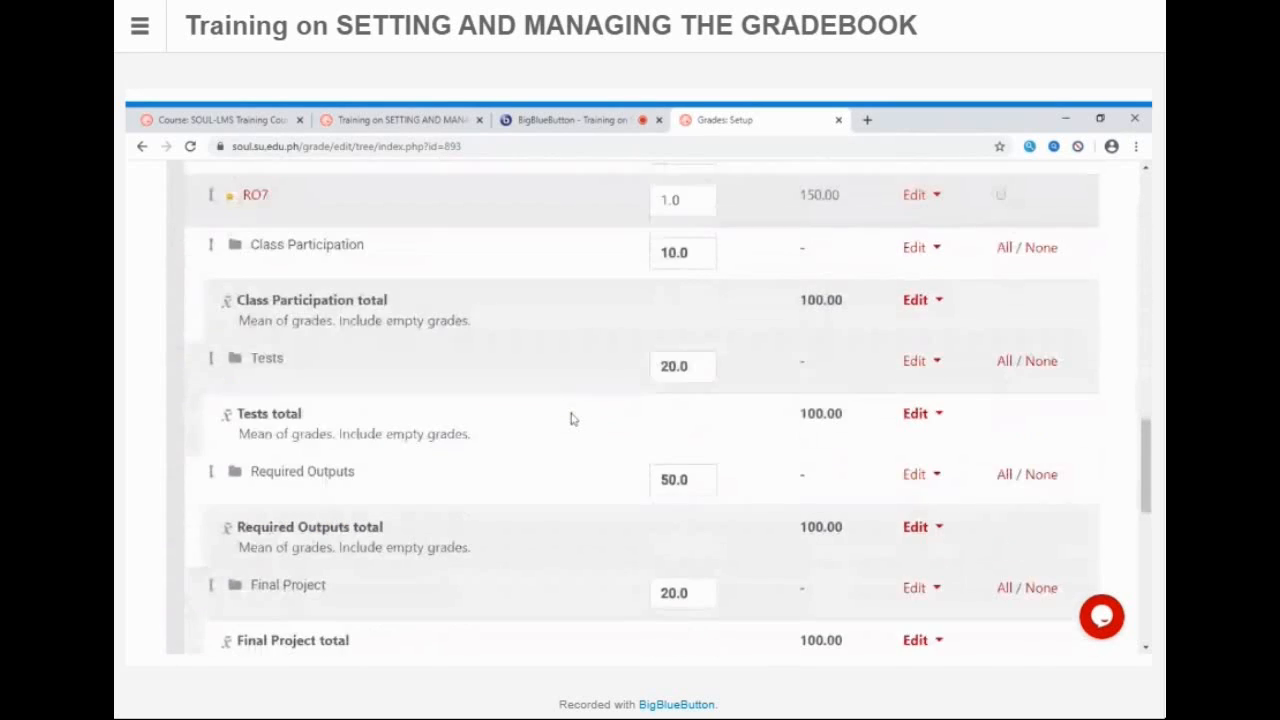
scroll(570, 419, "down", 2)
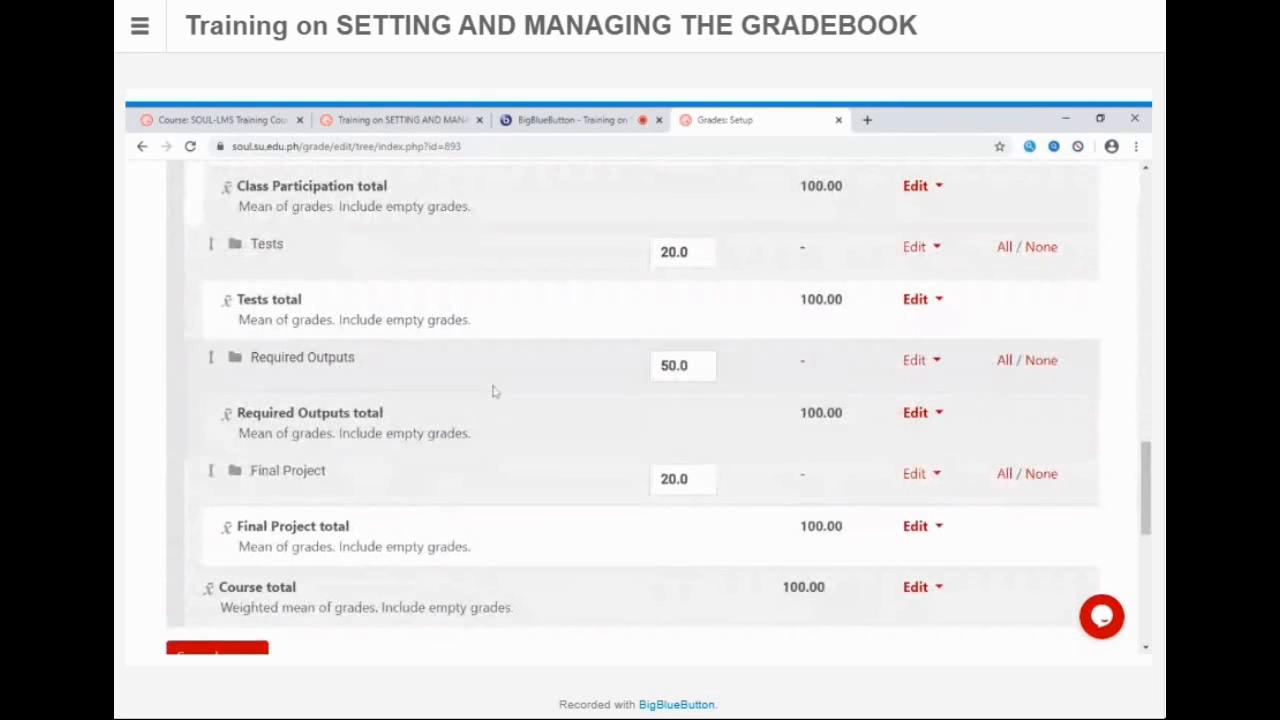
scroll(493, 331, "up", 1)
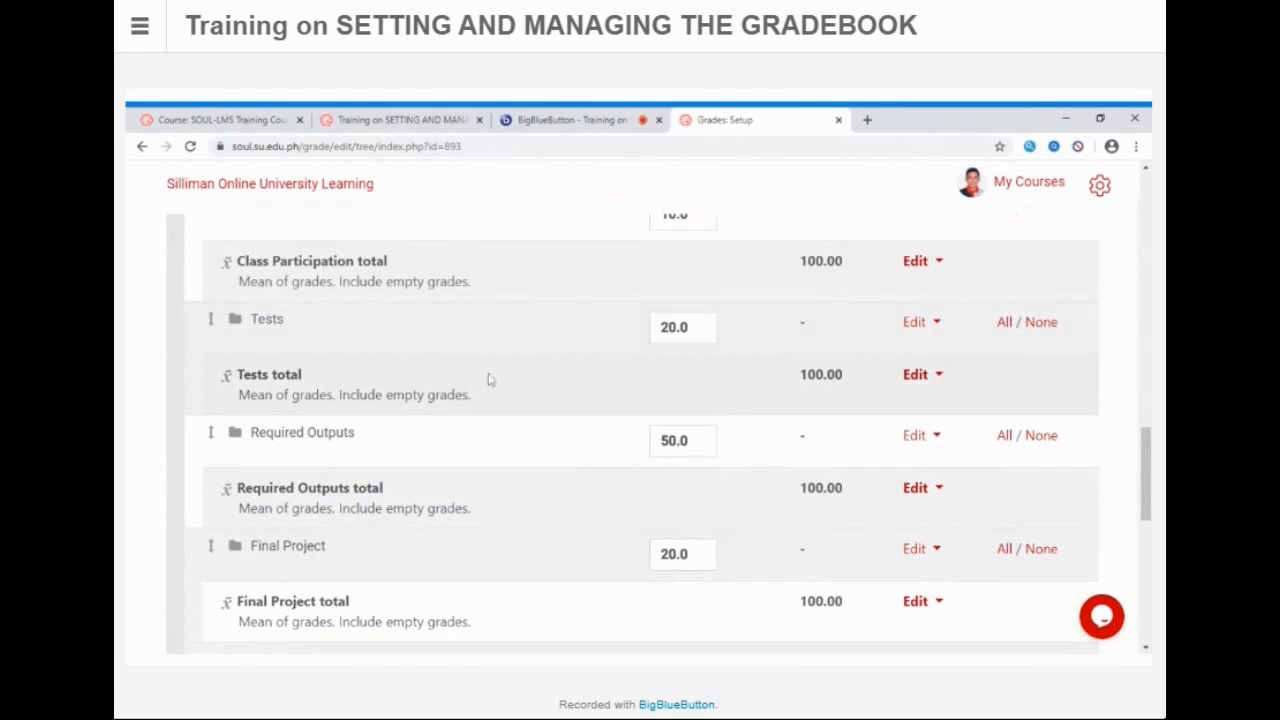
scroll(490, 377, "up", 2)
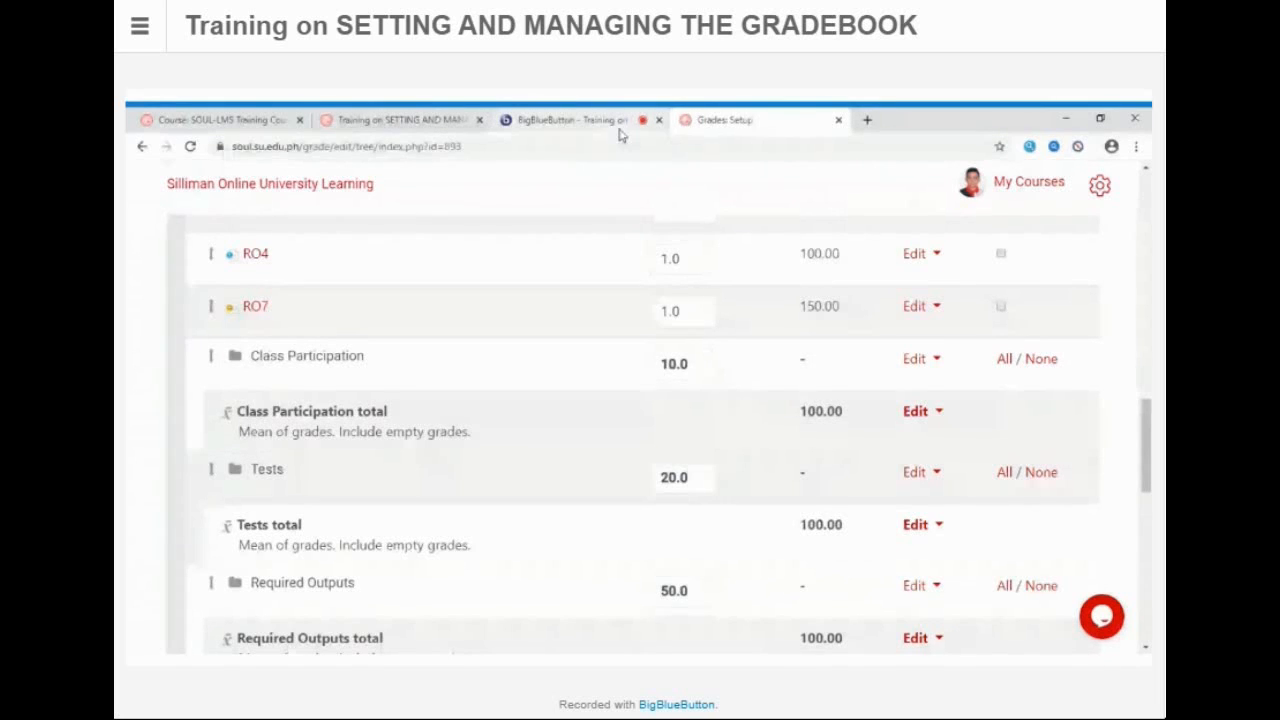
scroll(459, 416, "down", 2)
scroll(459, 416, "up", 2)
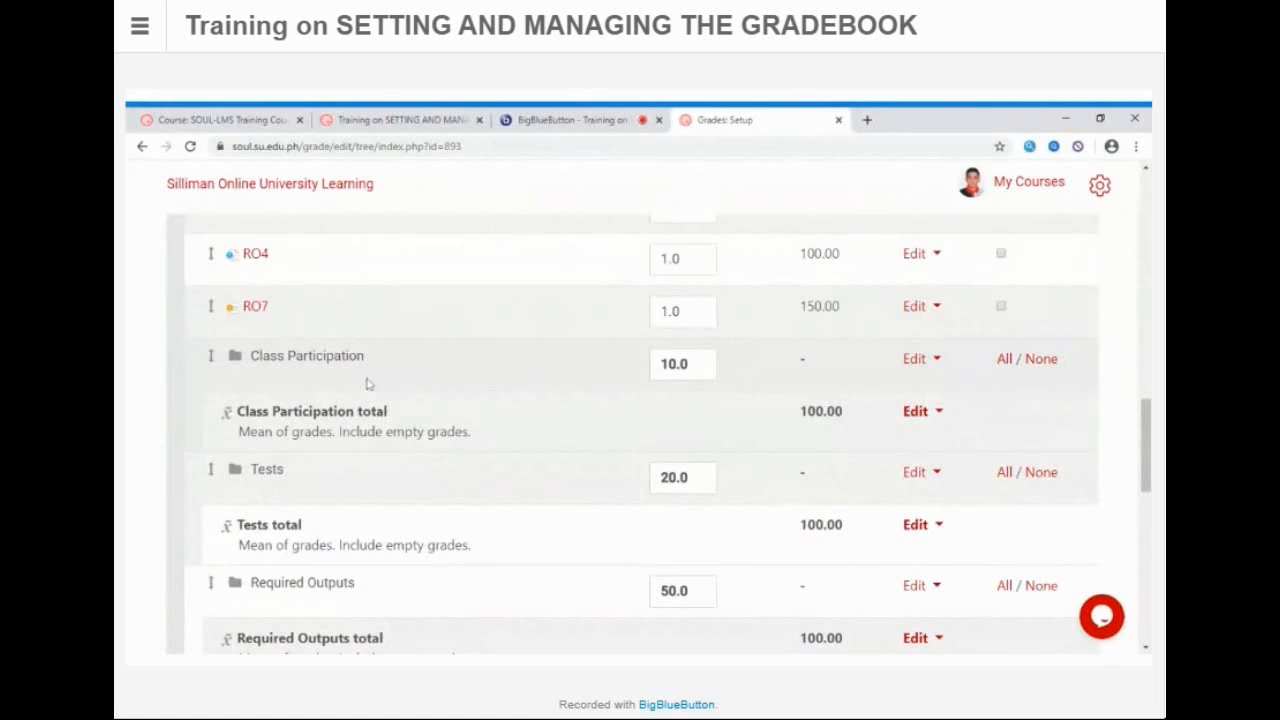
Step: Open the Class Participation category's settings and reveal its advanced aggregation options
scroll(607, 457, "down", 1)
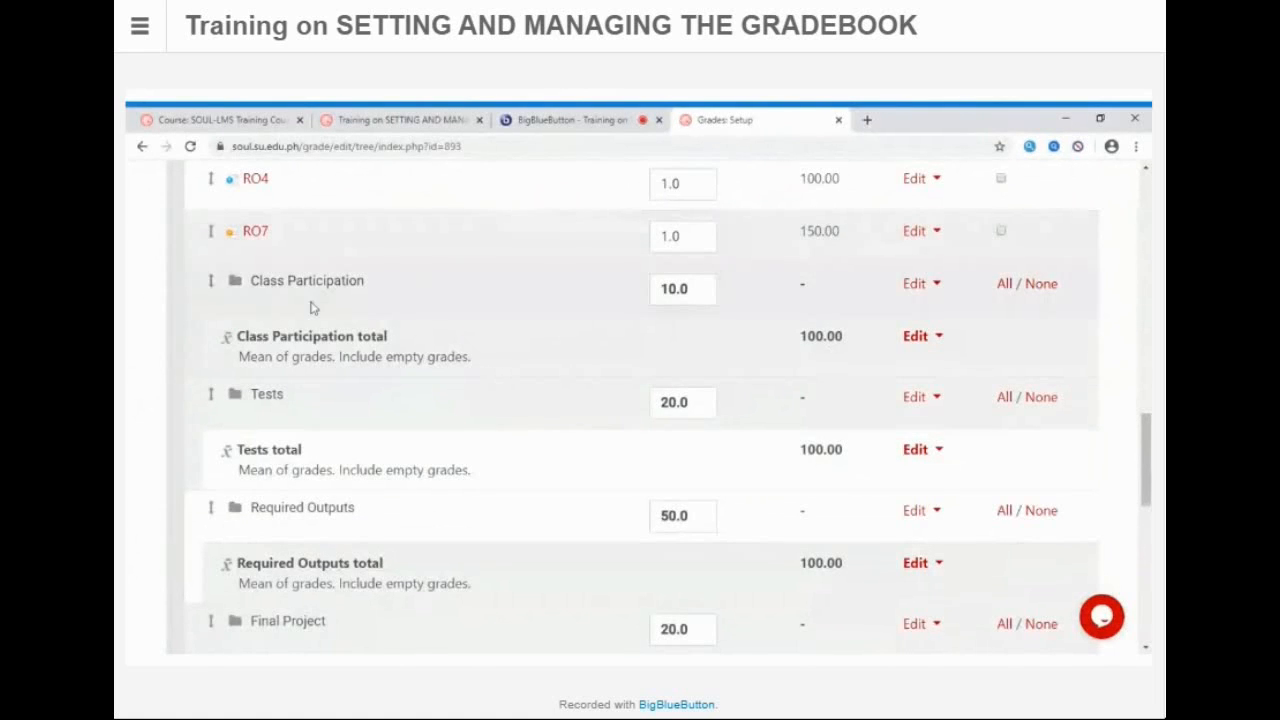
left_click(937, 285)
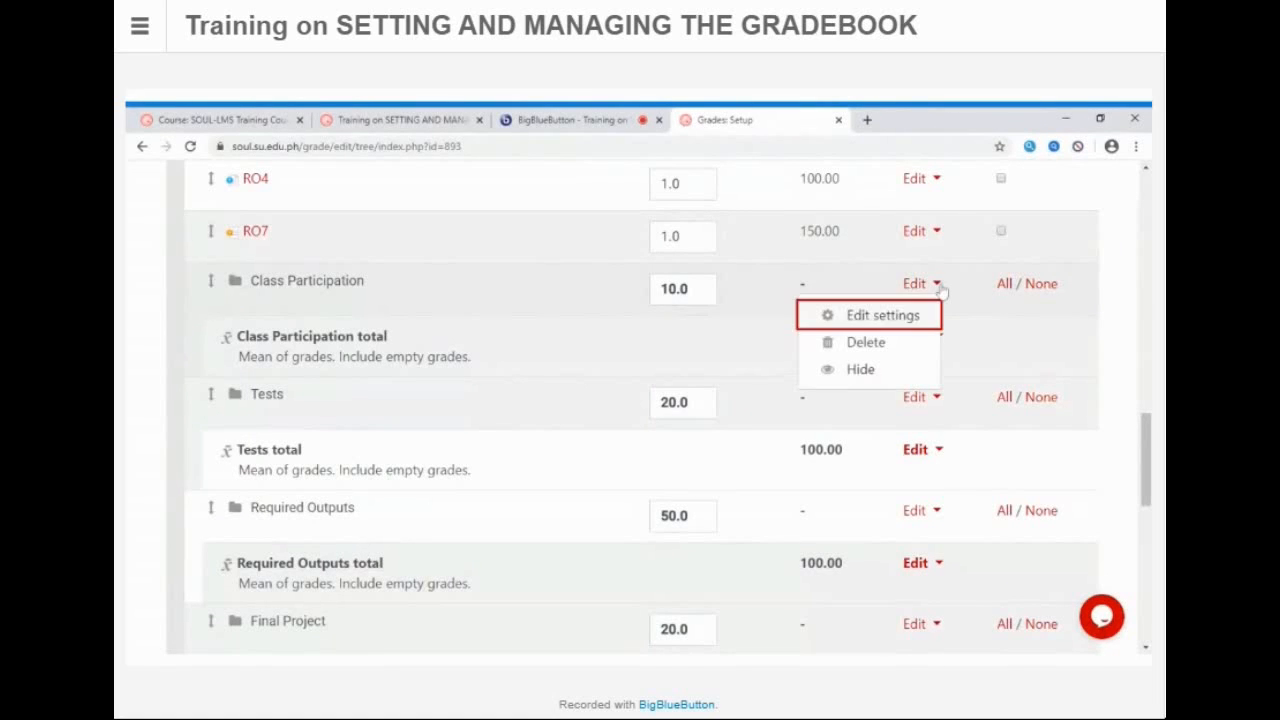
left_click(860, 318)
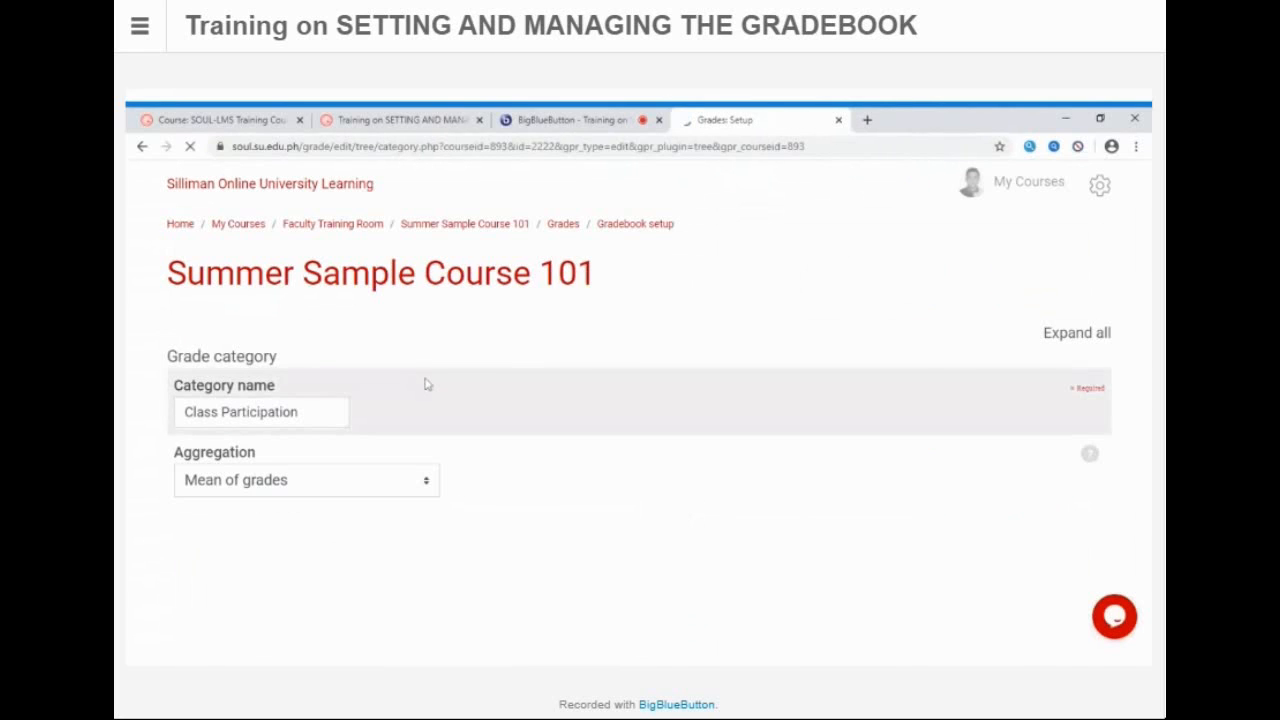
scroll(430, 420, "down", 2)
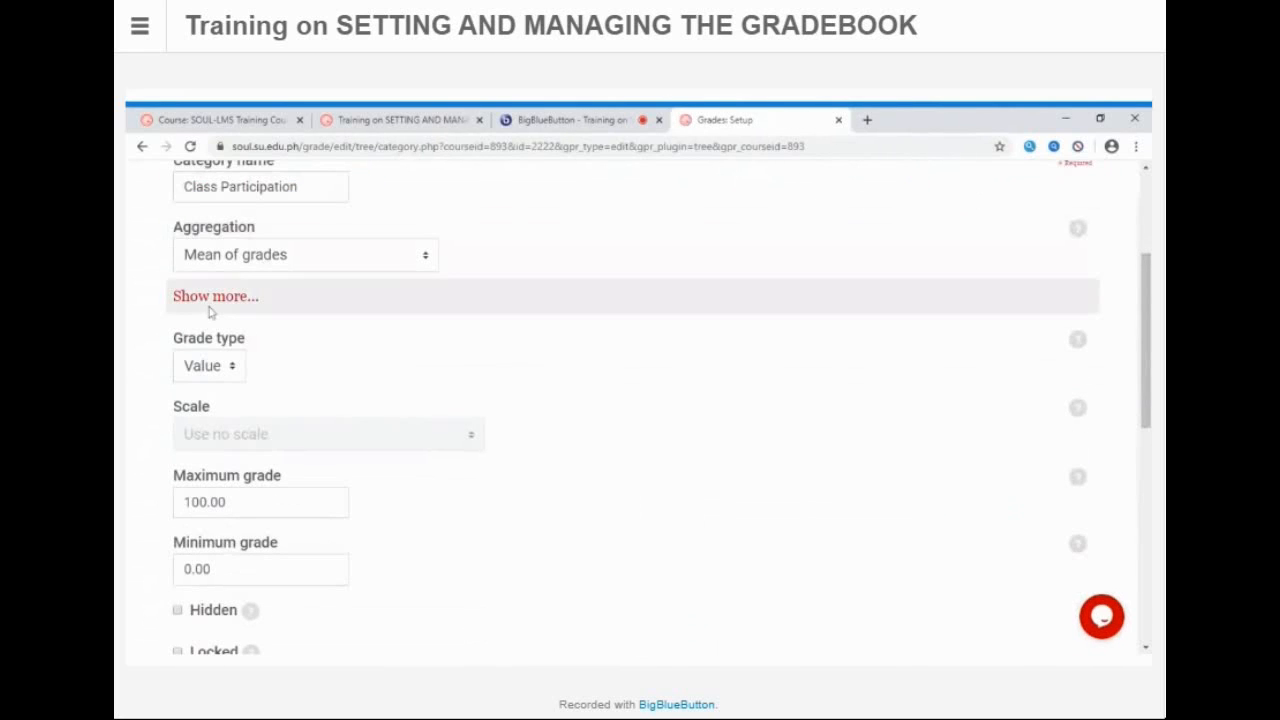
scroll(434, 290, "up", 2)
scroll(400, 310, "down", 1)
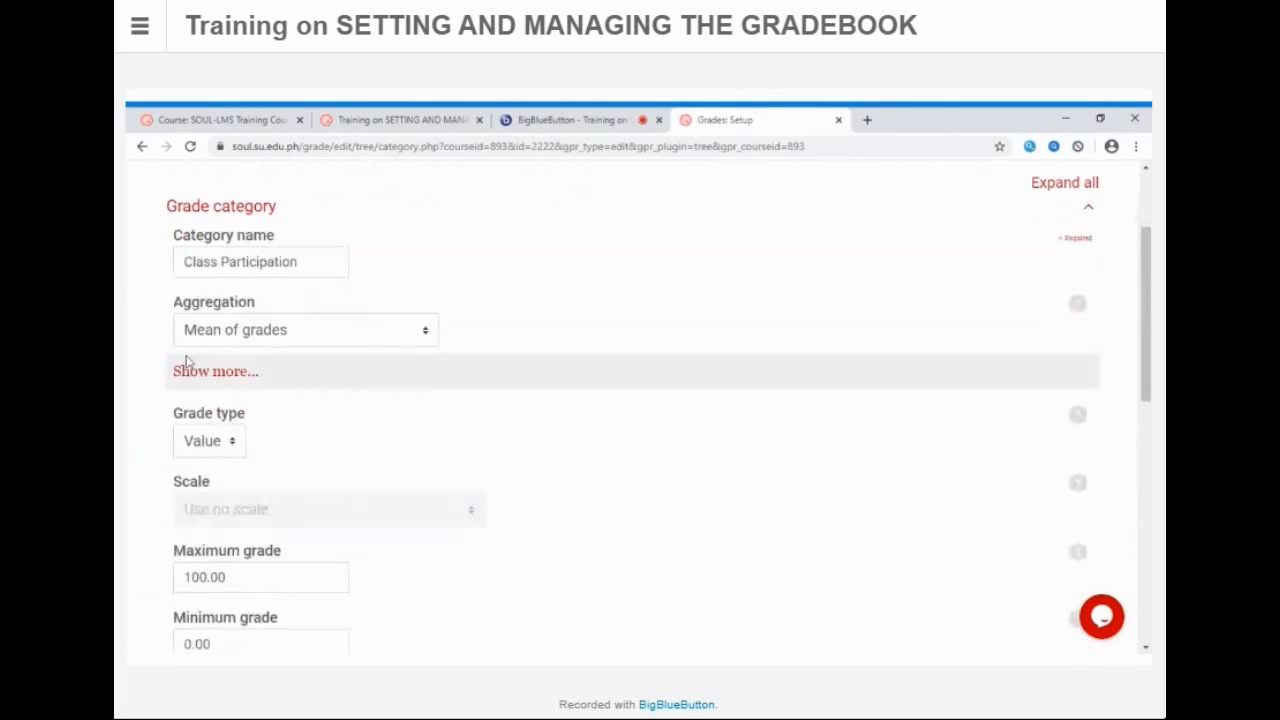
left_click(210, 378)
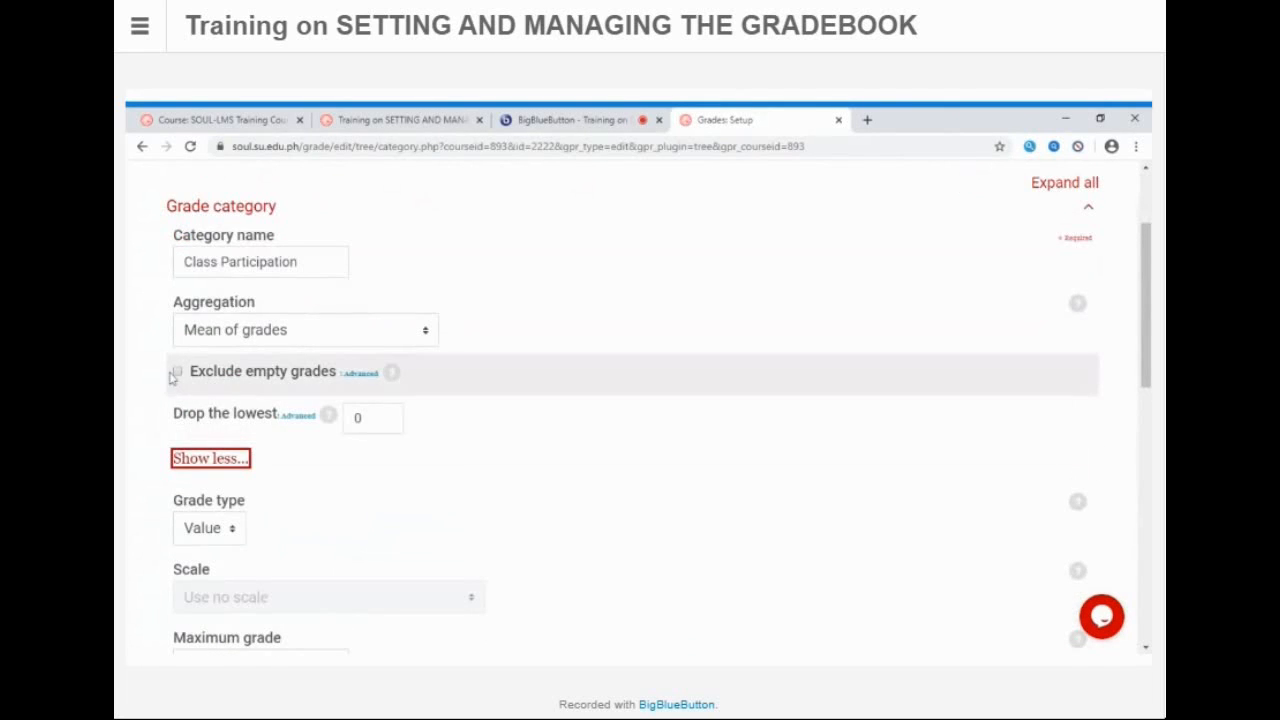
Step: Turn Exclude empty grades on and back off for the Class Participation category, and save it
left_click(177, 371)
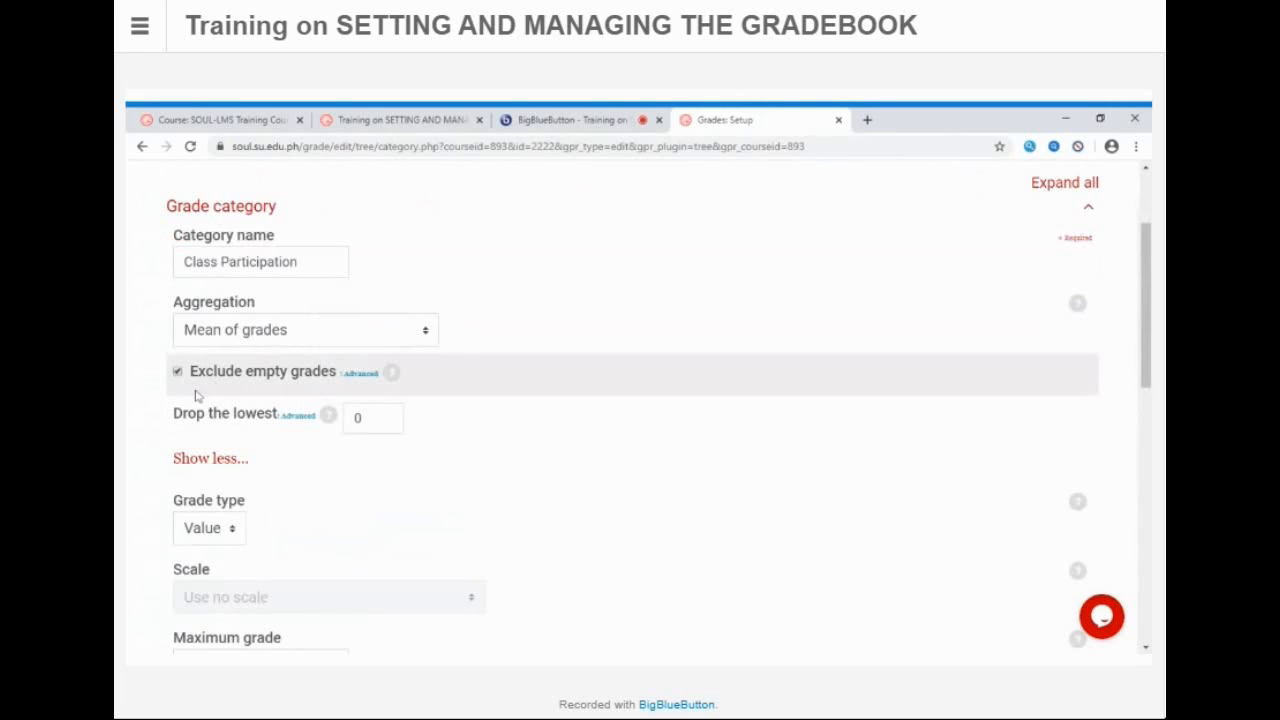
left_click(178, 372)
left_click(177, 372)
scroll(236, 390, "down", 8)
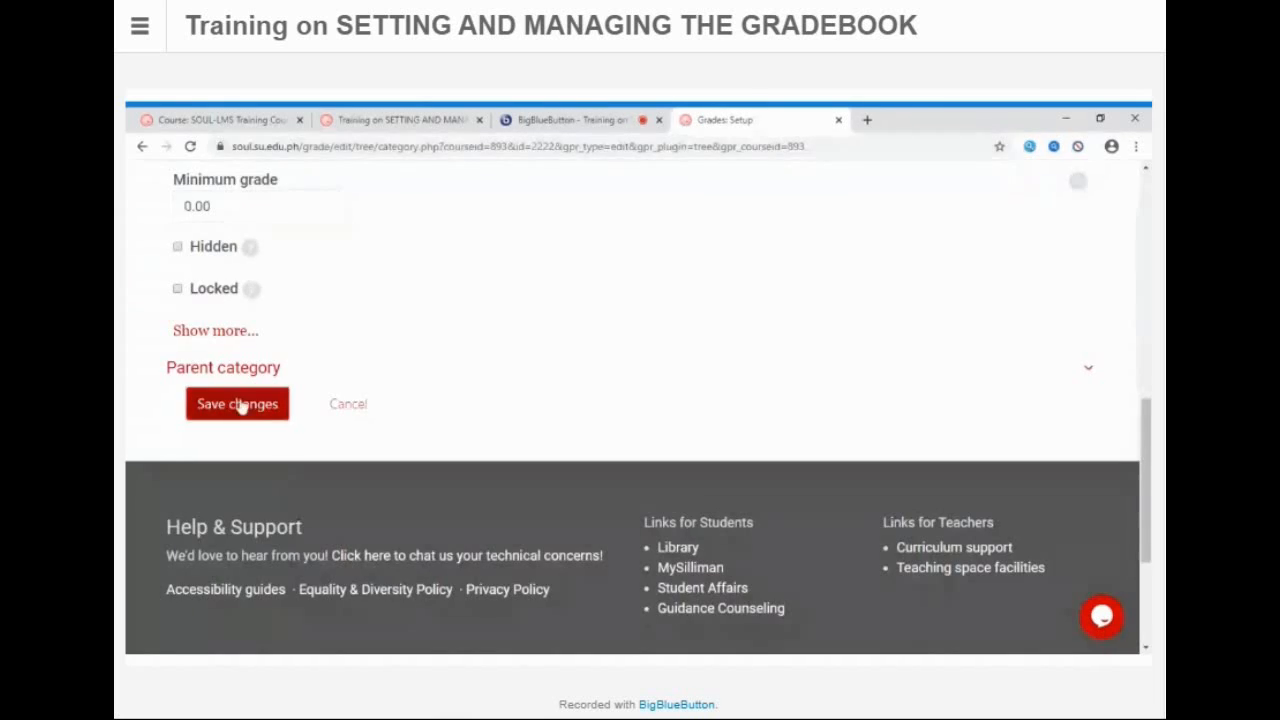
left_click(230, 408)
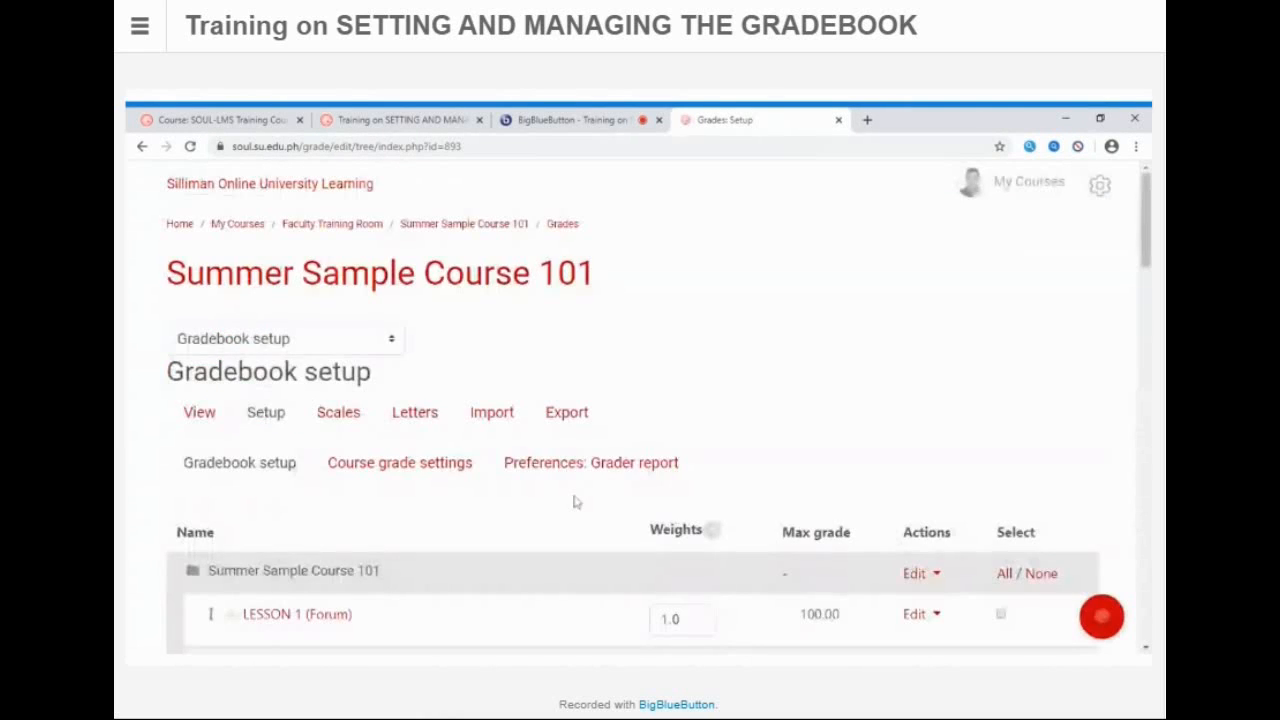
Step: Examine the course's top-level category and the subcategories beneath it, highlighting the Class Participation and Required Outputs names
scroll(575, 502, "down", 5)
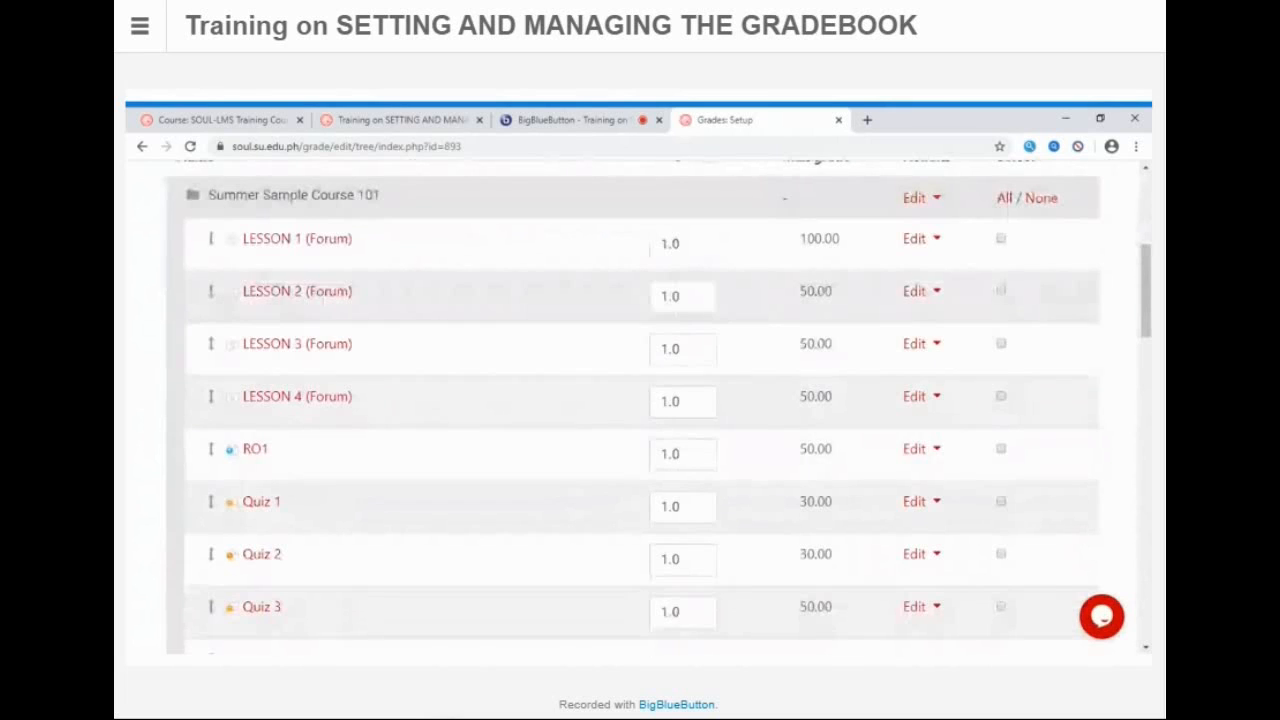
scroll(632, 337, "down", 10)
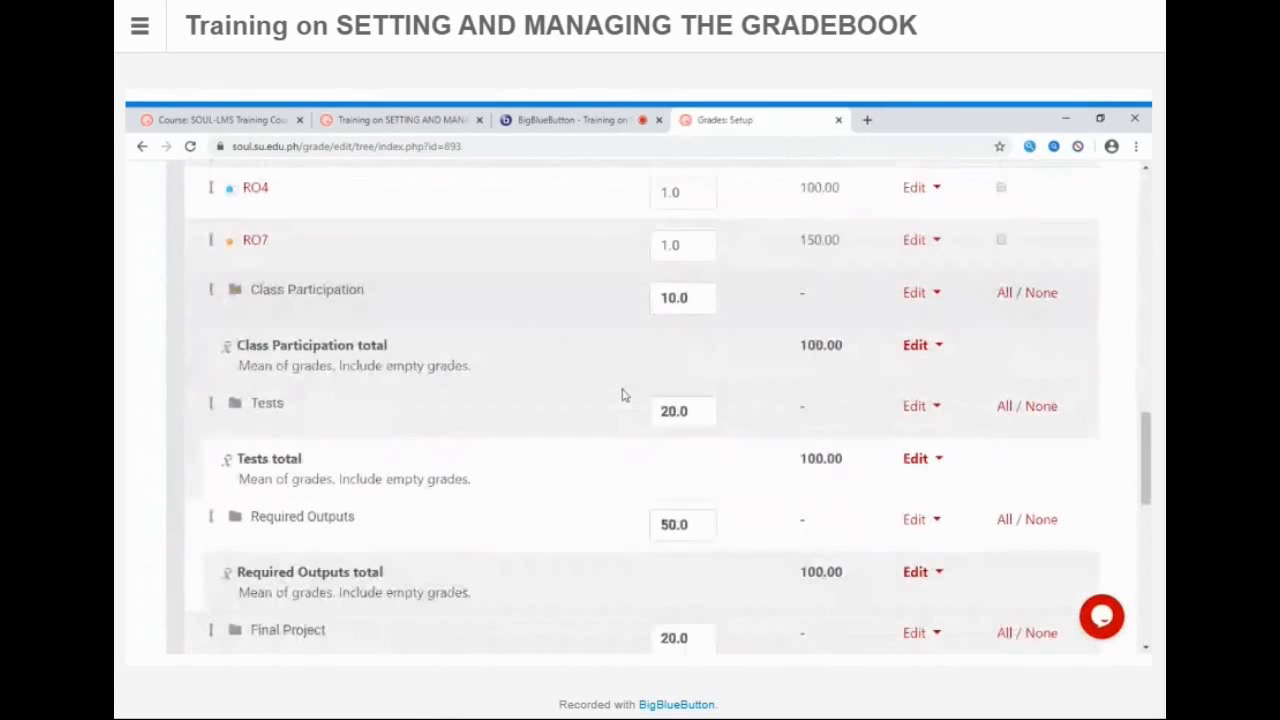
scroll(621, 395, "up", 12)
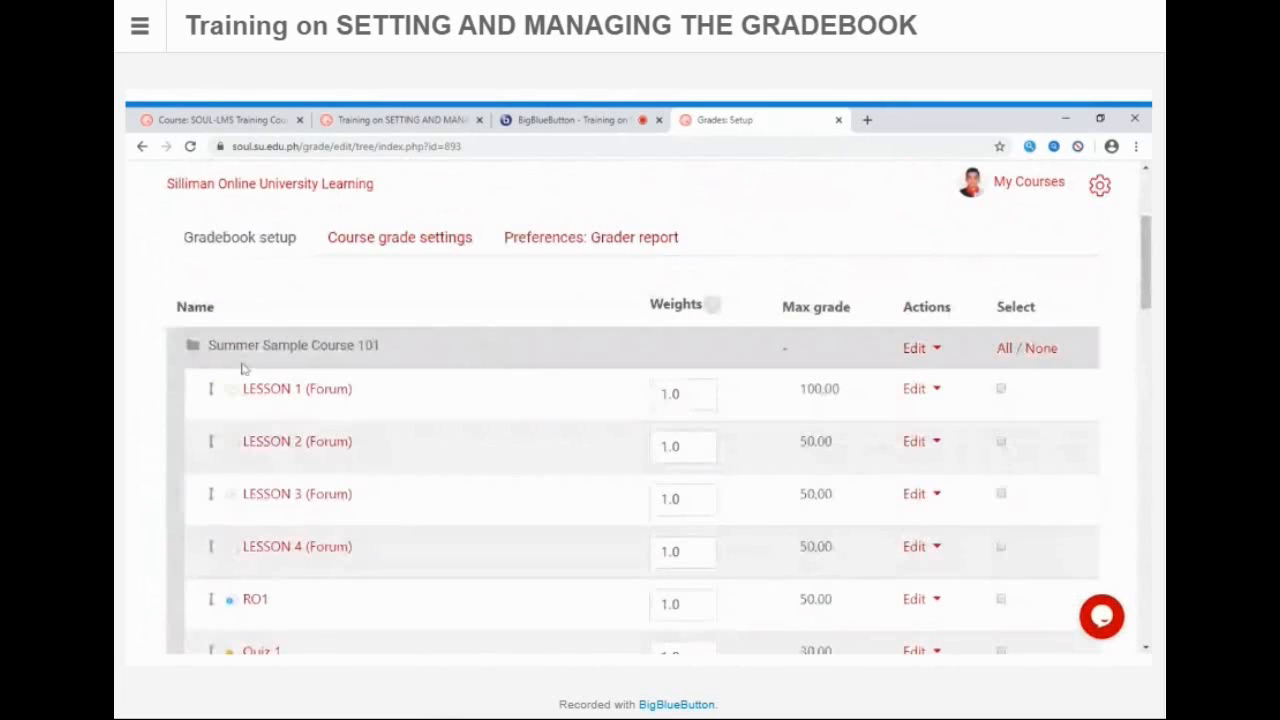
left_click_drag(205, 346, 388, 357)
scroll(457, 503, "down", 9)
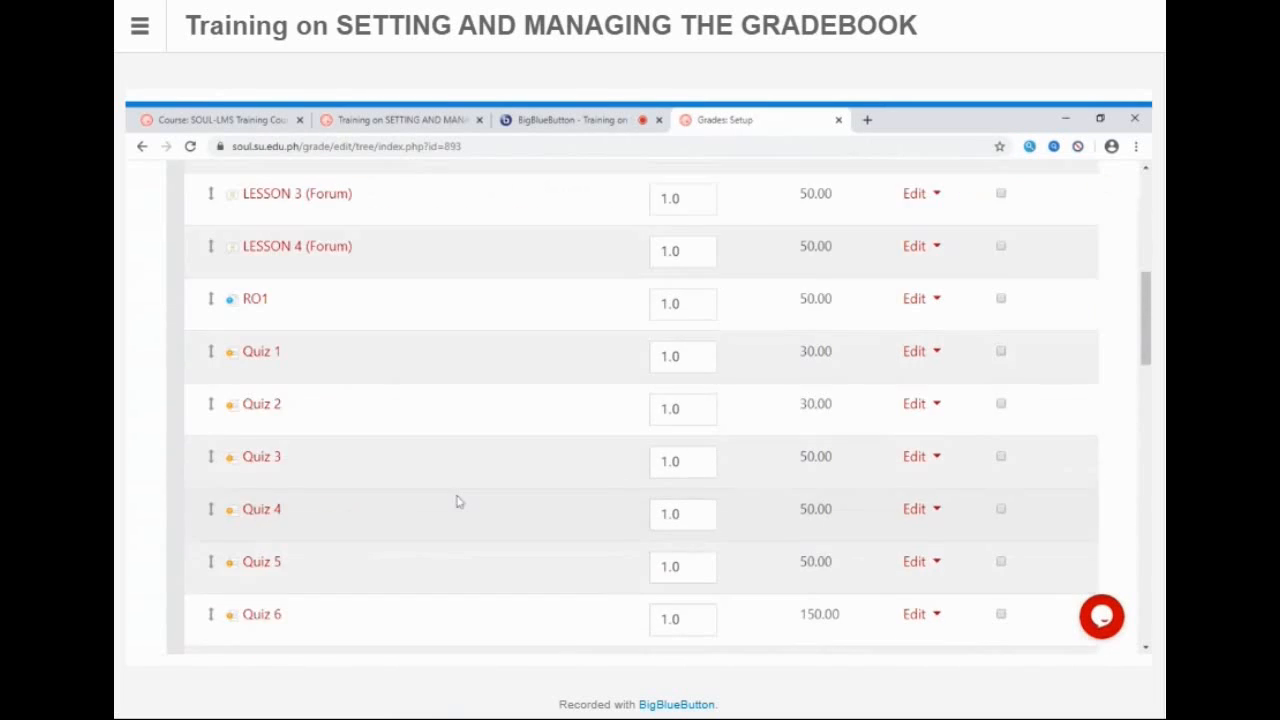
scroll(432, 472, "down", 3)
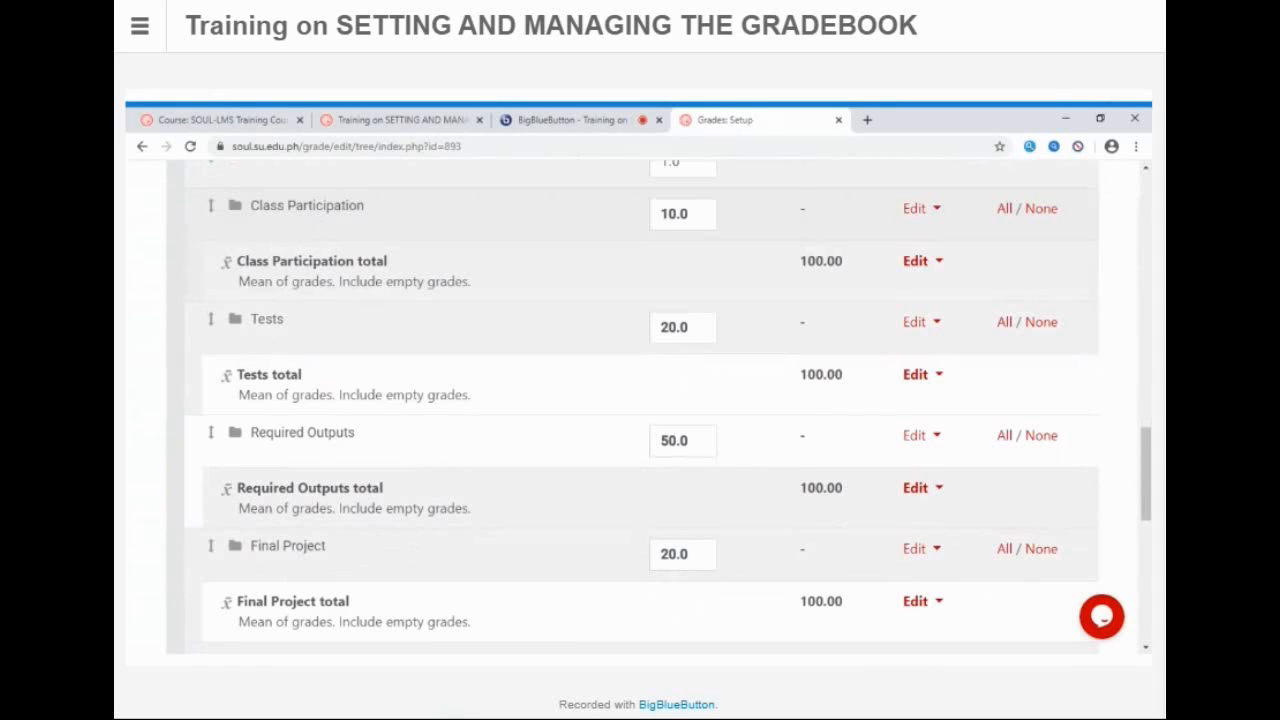
left_click_drag(250, 206, 389, 209)
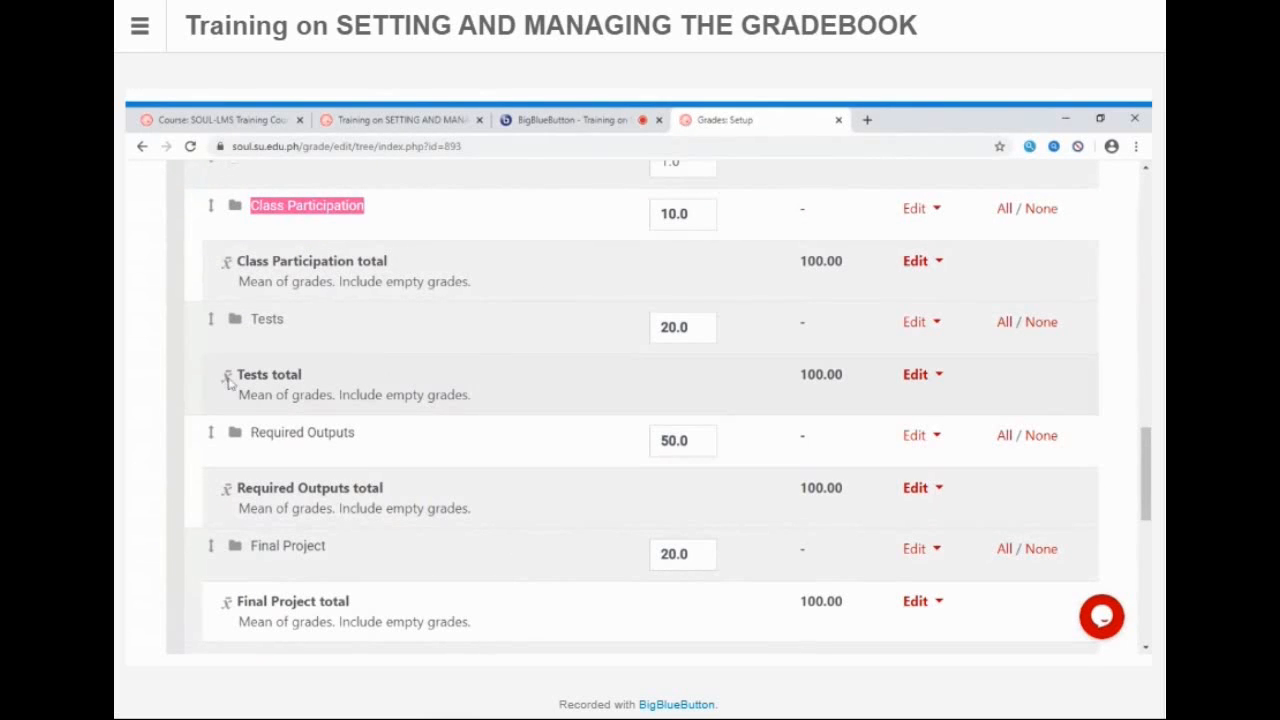
left_click_drag(250, 432, 393, 446)
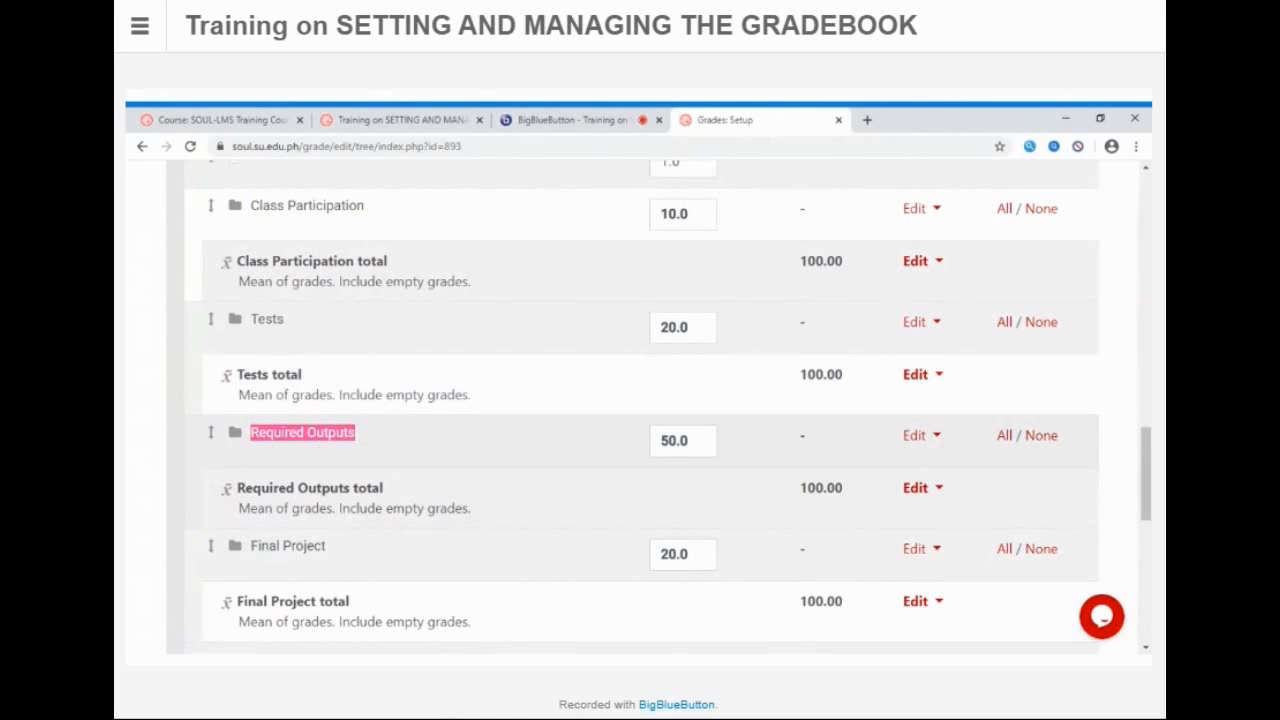
Step: Look over the category totals, the course total and the forum, quiz and RO grade items still outside the categories
scroll(557, 504, "down", 1)
scroll(557, 504, "down", 1)
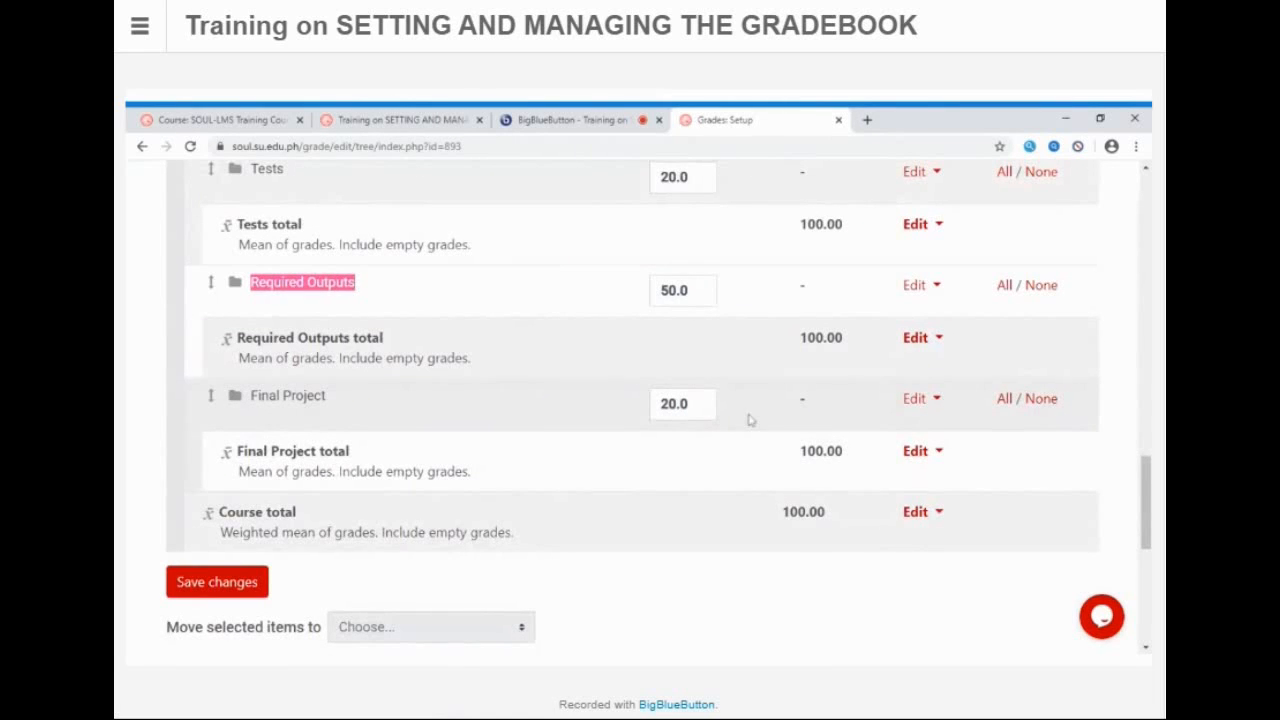
scroll(754, 420, "down", 2)
scroll(686, 414, "up", 1)
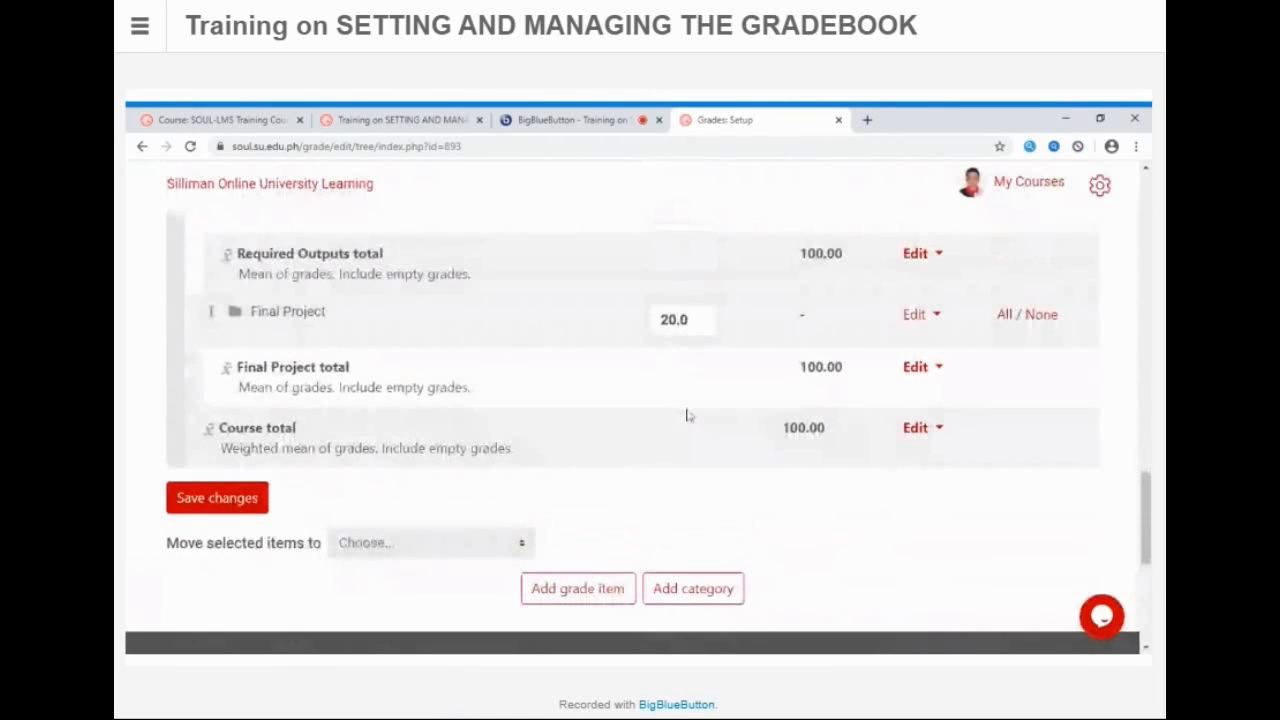
scroll(640, 414, "up", 6)
scroll(640, 420, "down", 4)
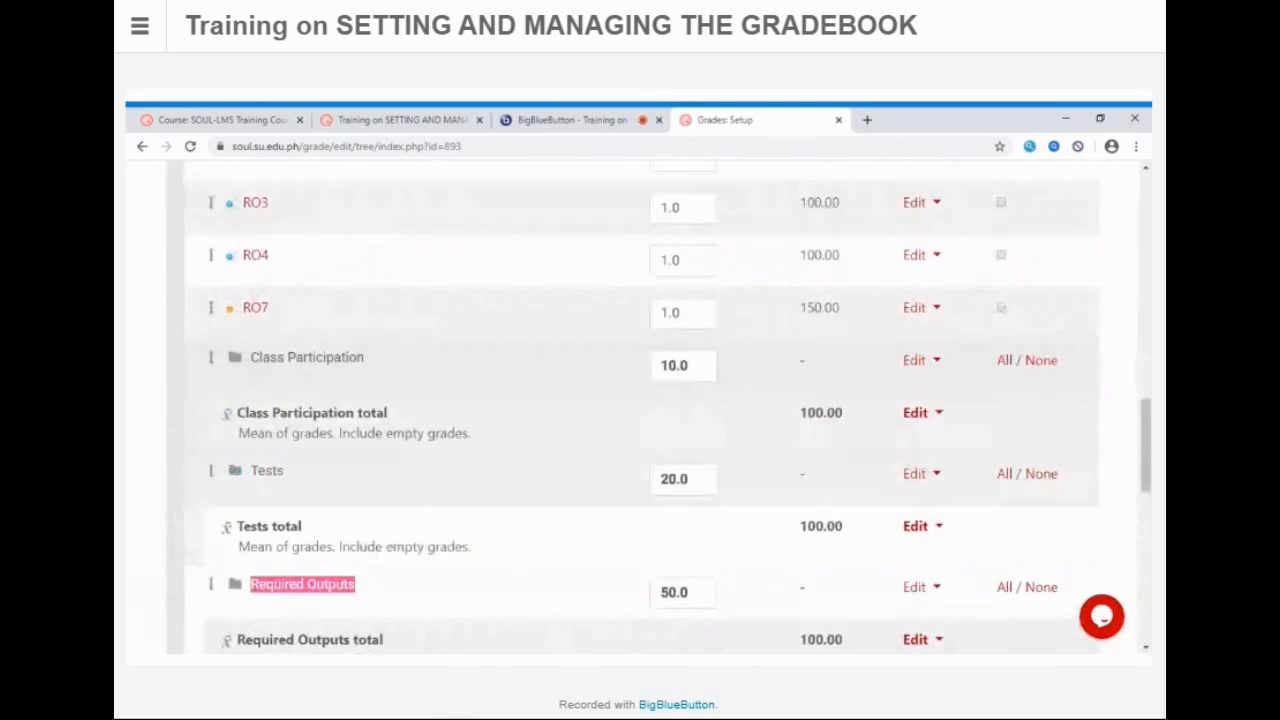
scroll(620, 434, "up", 3)
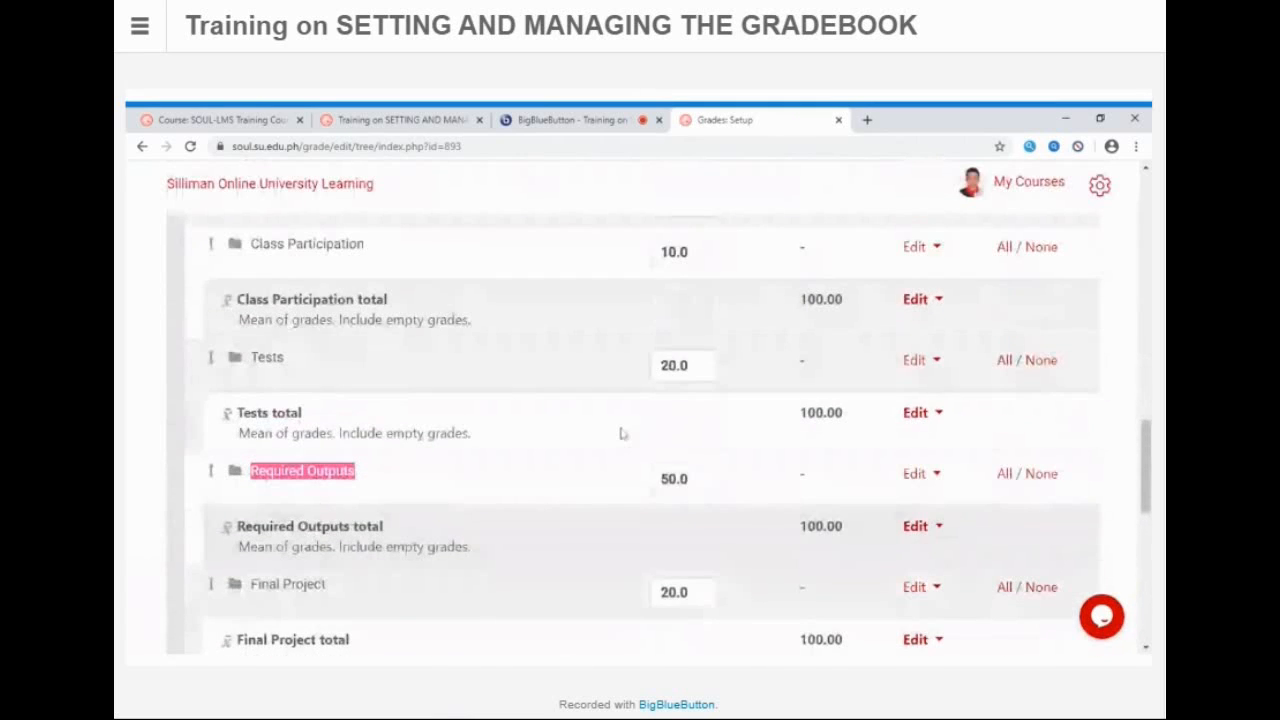
scroll(605, 430, "up", 5)
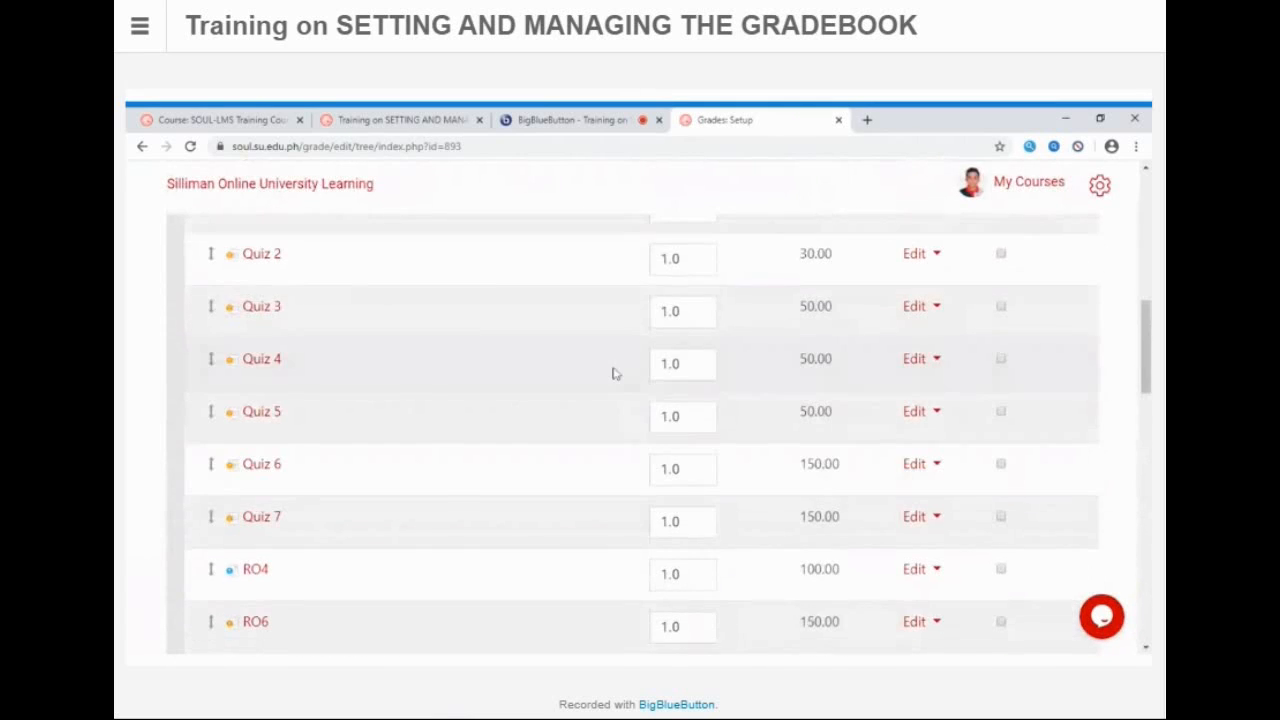
scroll(466, 306, "up", 3)
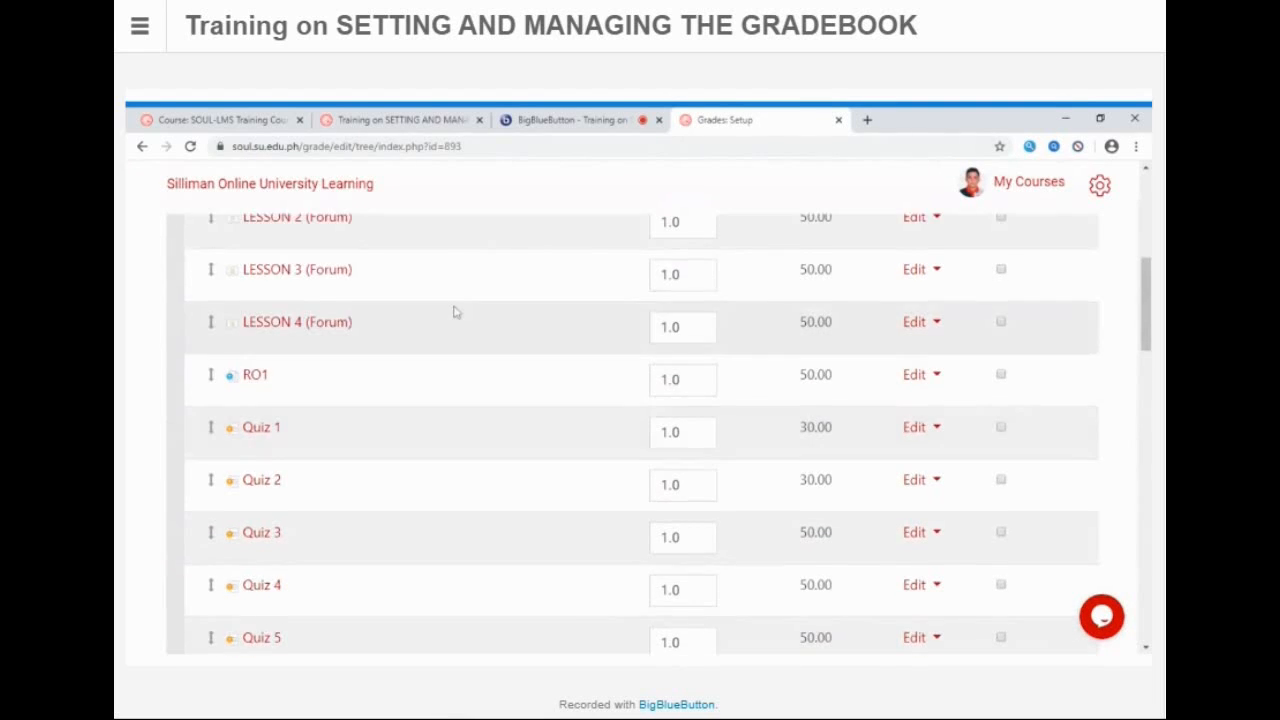
scroll(420, 380, "down", 5)
scroll(375, 449, "down", 3)
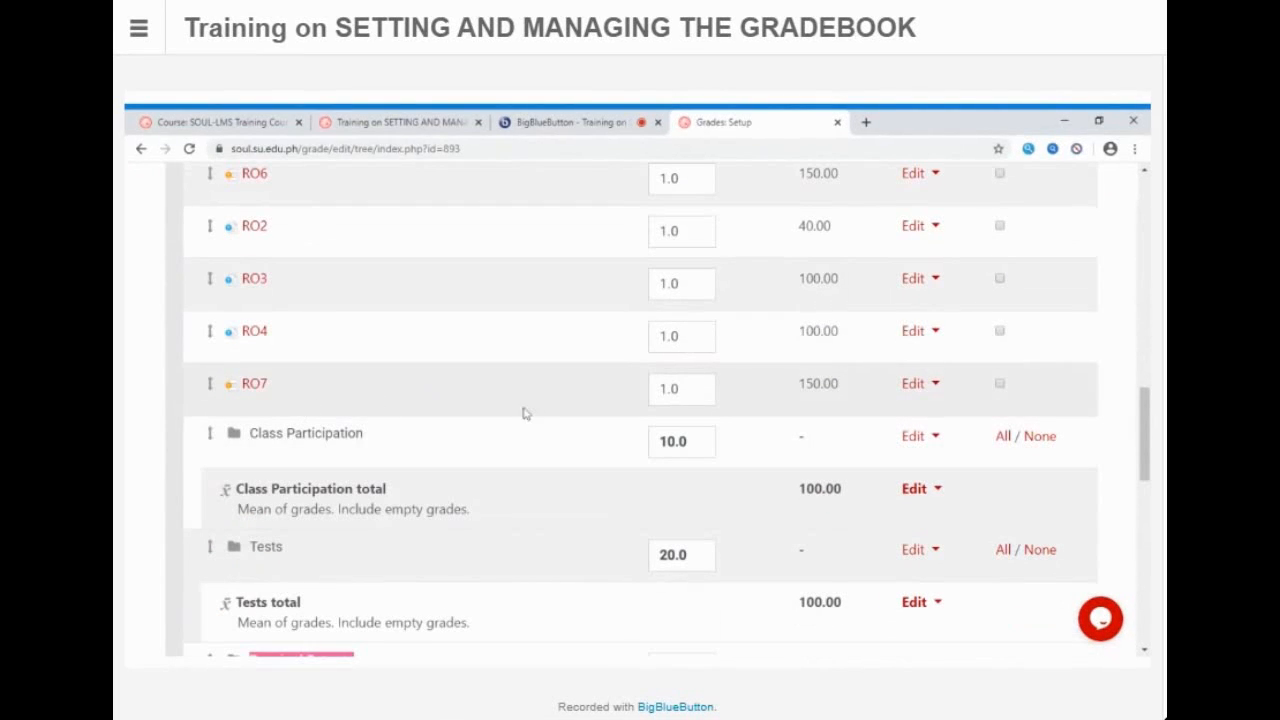
Step: Review the uncategorised forum, quiz and RO grade items with their weights and maximum grades, from RO7 up to LESSON 1 (Forum)
scroll(530, 414, "up", 1)
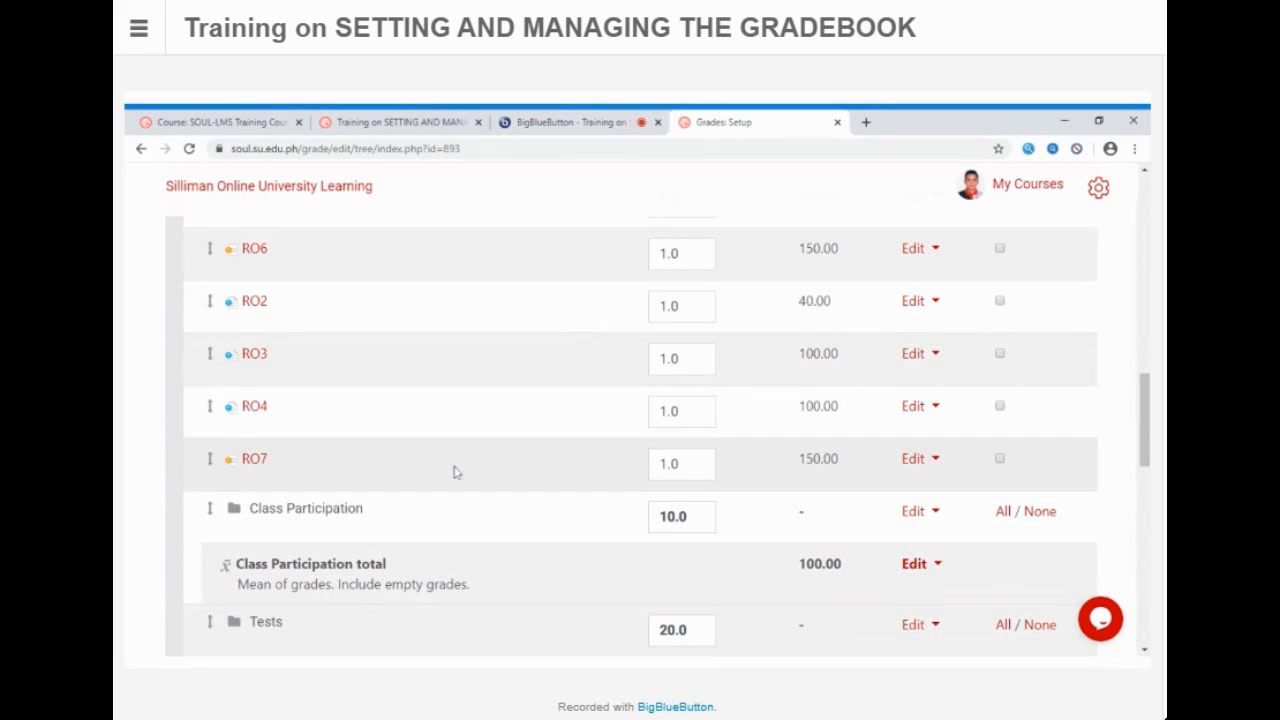
scroll(528, 495, "up", 5)
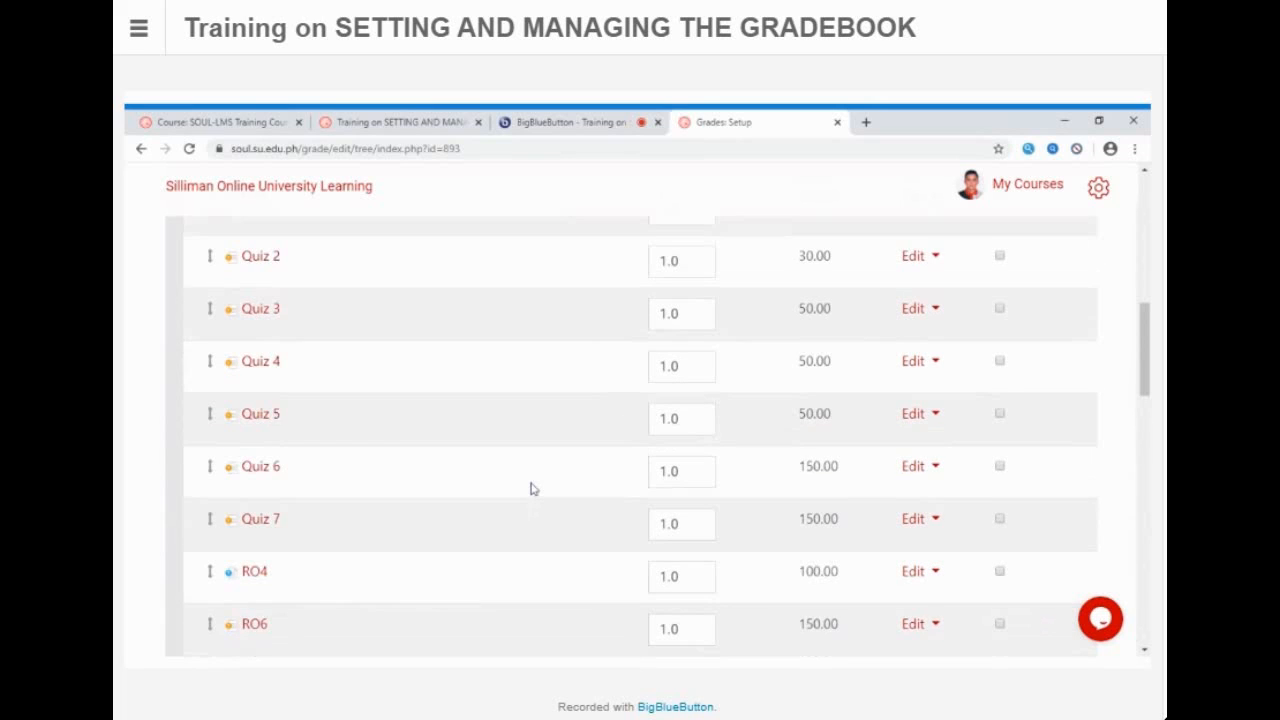
scroll(531, 489, "up", 3)
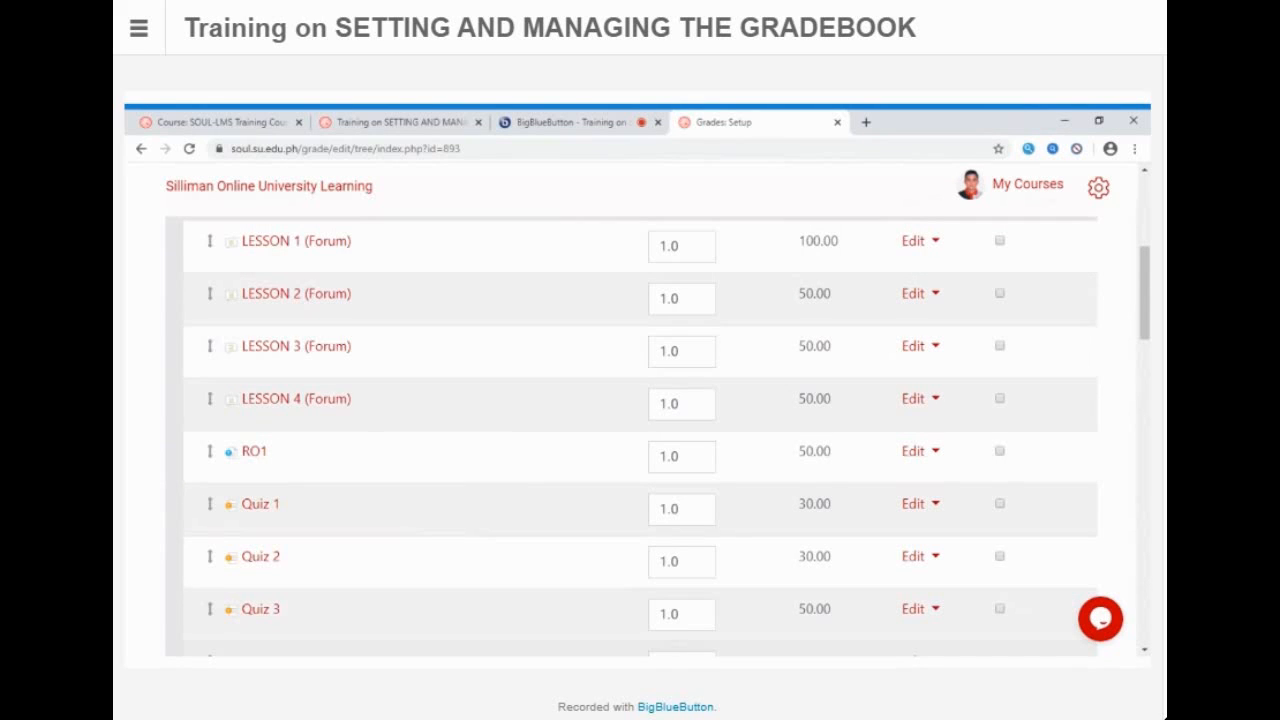
scroll(443, 634, "down", 3)
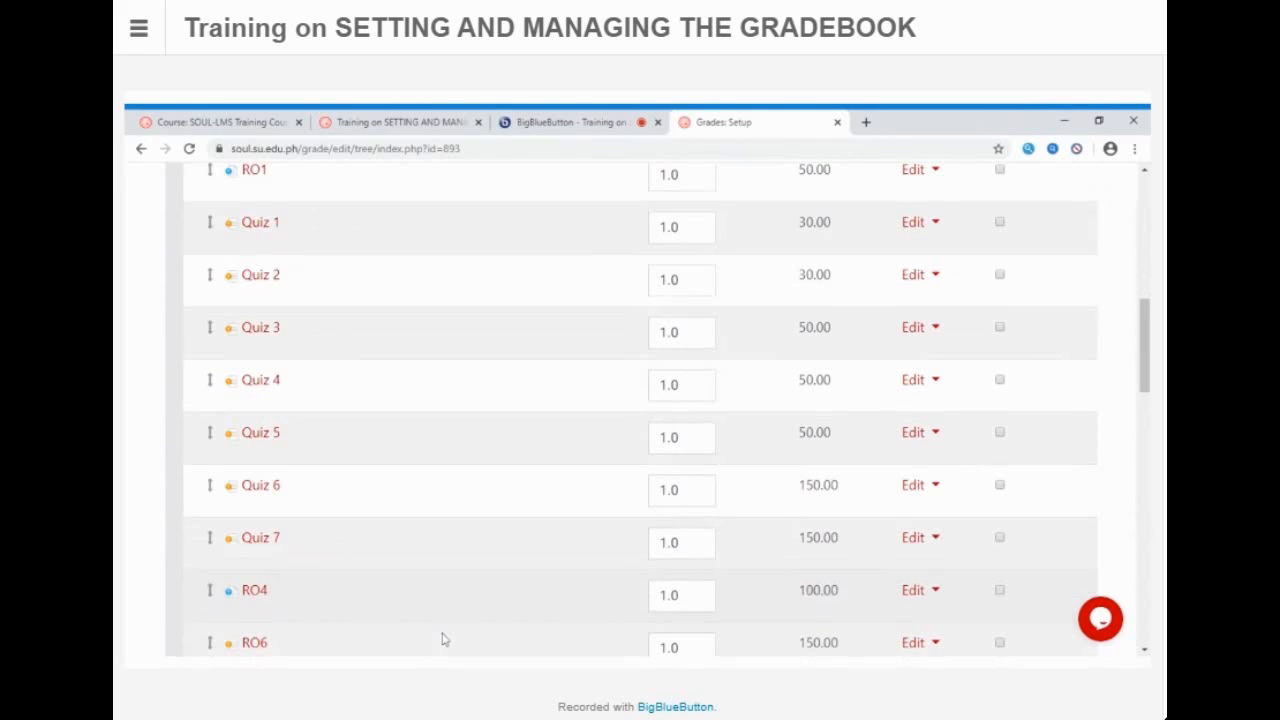
scroll(443, 640, "up", 5)
scroll(443, 449, "down", 1)
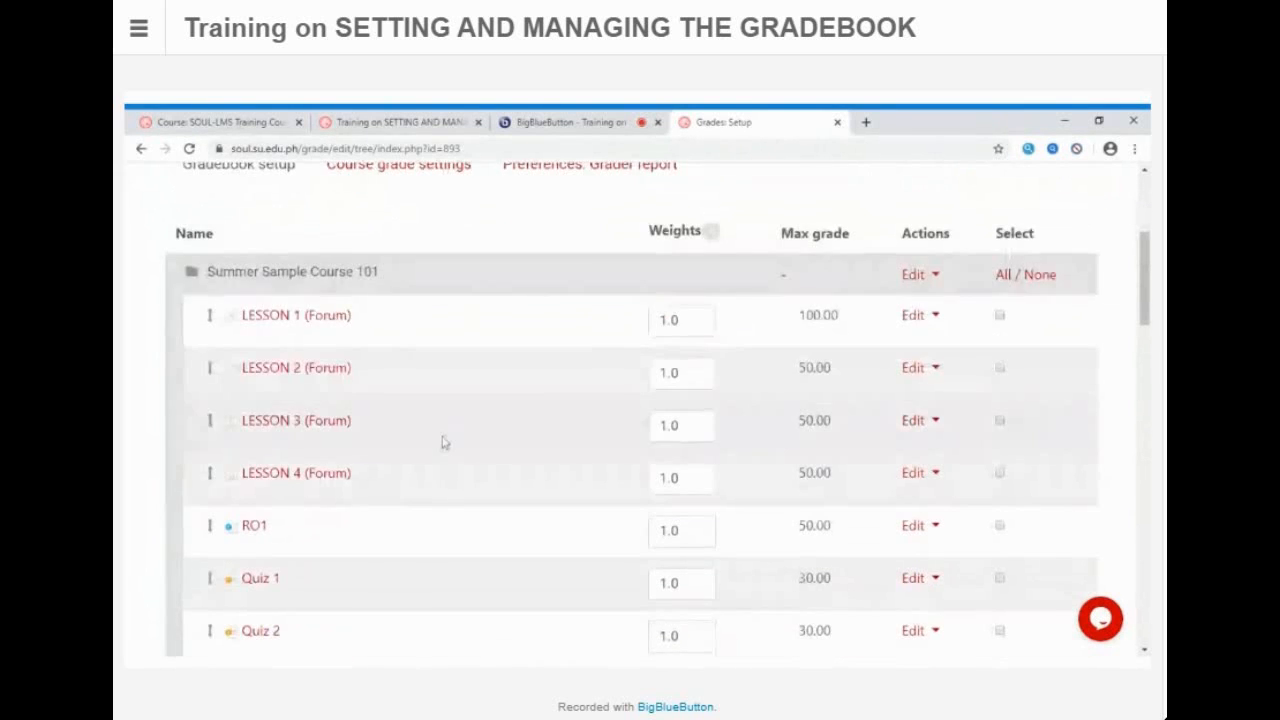
scroll(445, 443, "down", 2)
scroll(440, 280, "up", 1)
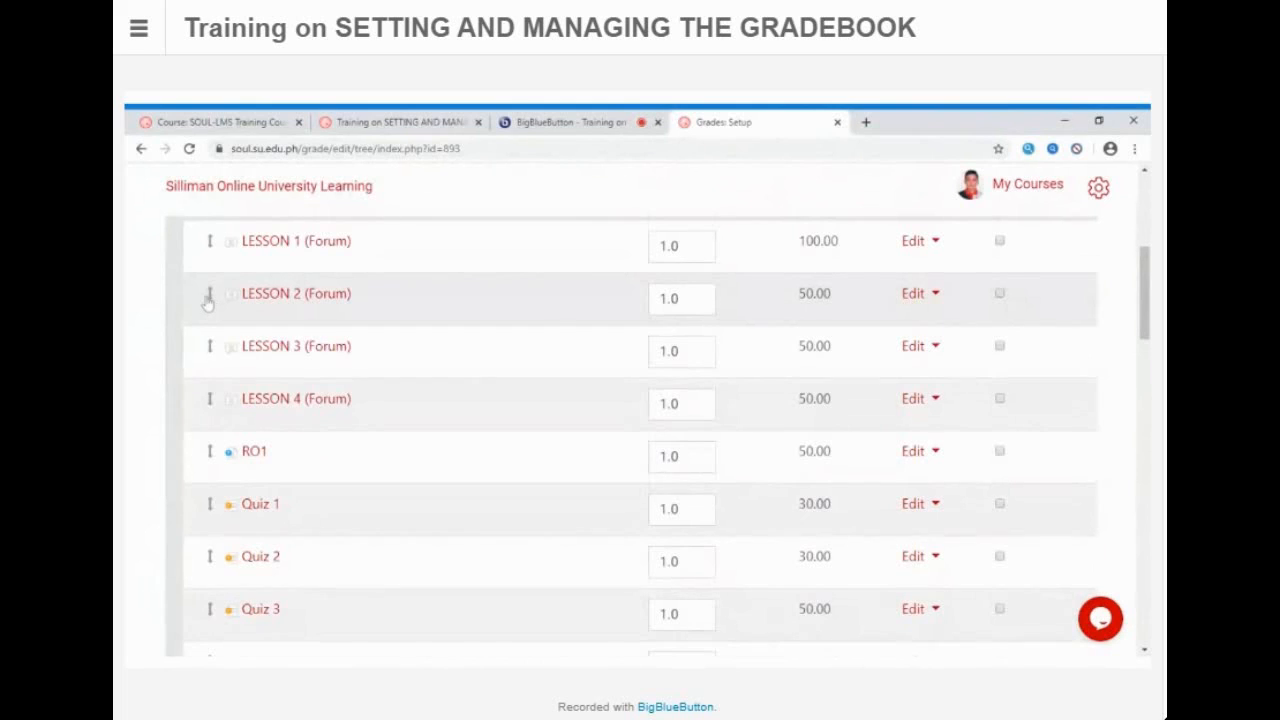
Step: Move the LESSON 1 (Forum) grade item on its own into the Class Participation category and check its placement
left_click(211, 244)
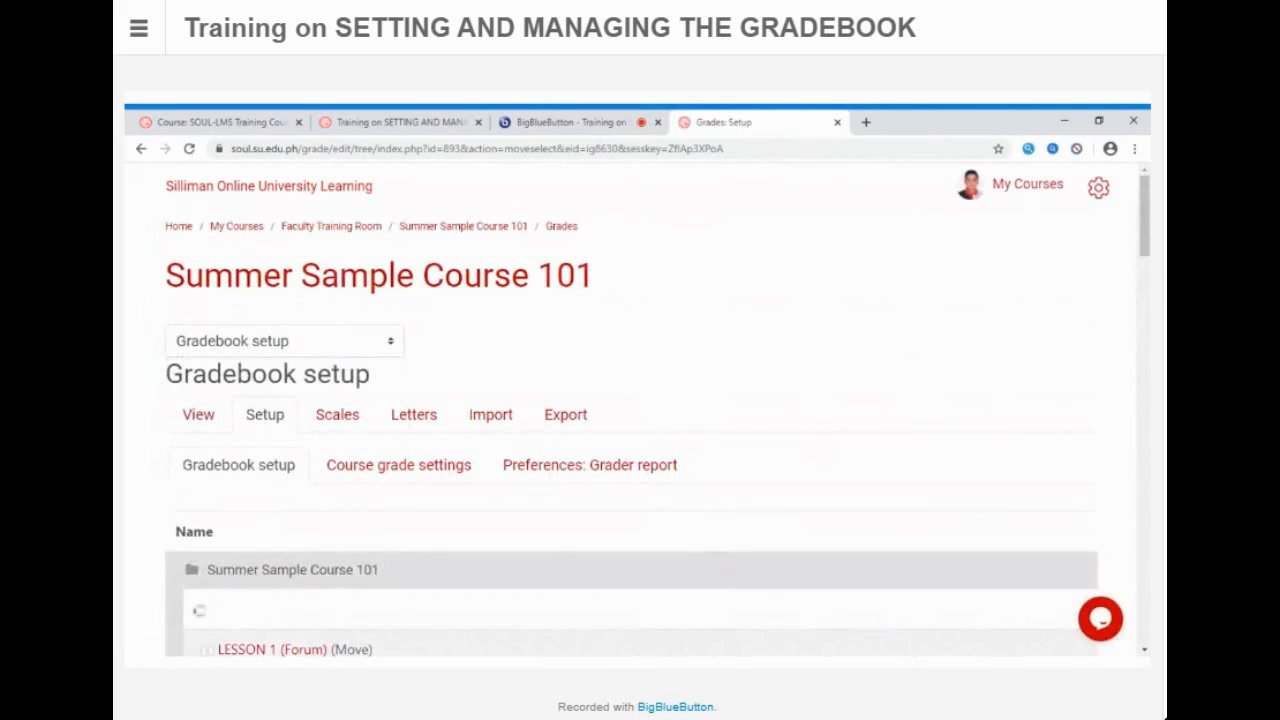
scroll(322, 556, "down", 8)
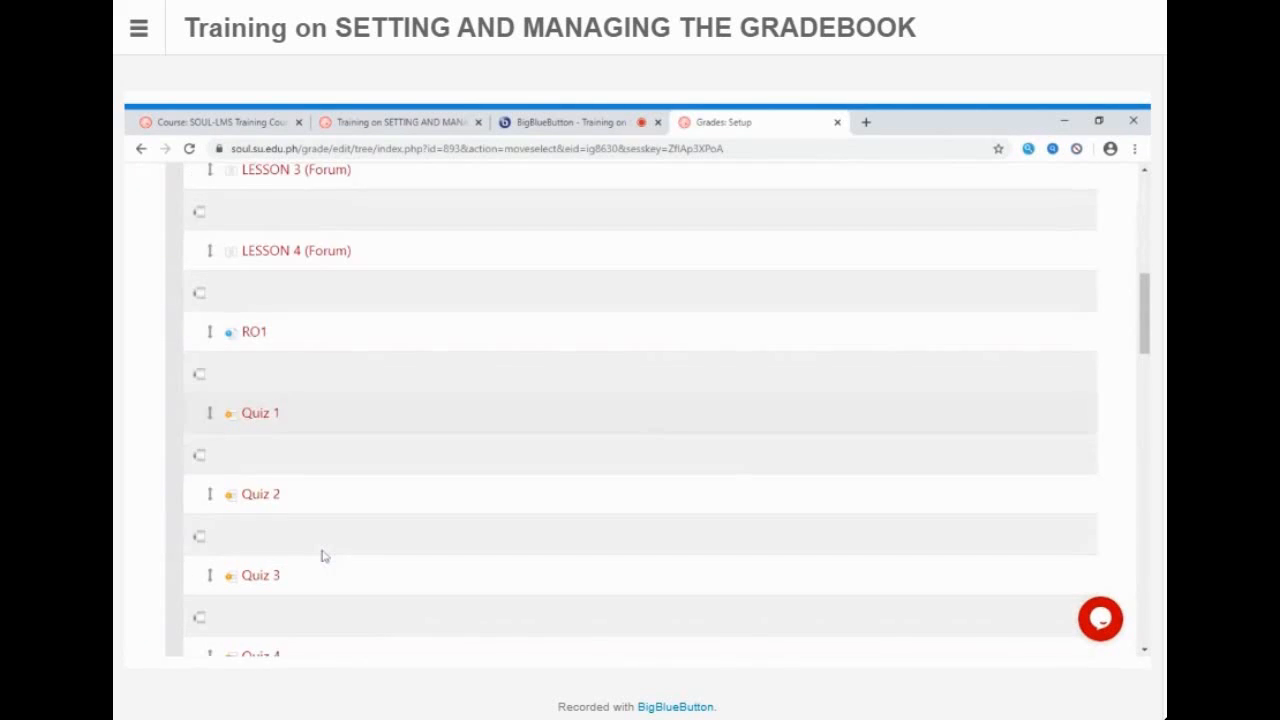
scroll(322, 556, "down", 7)
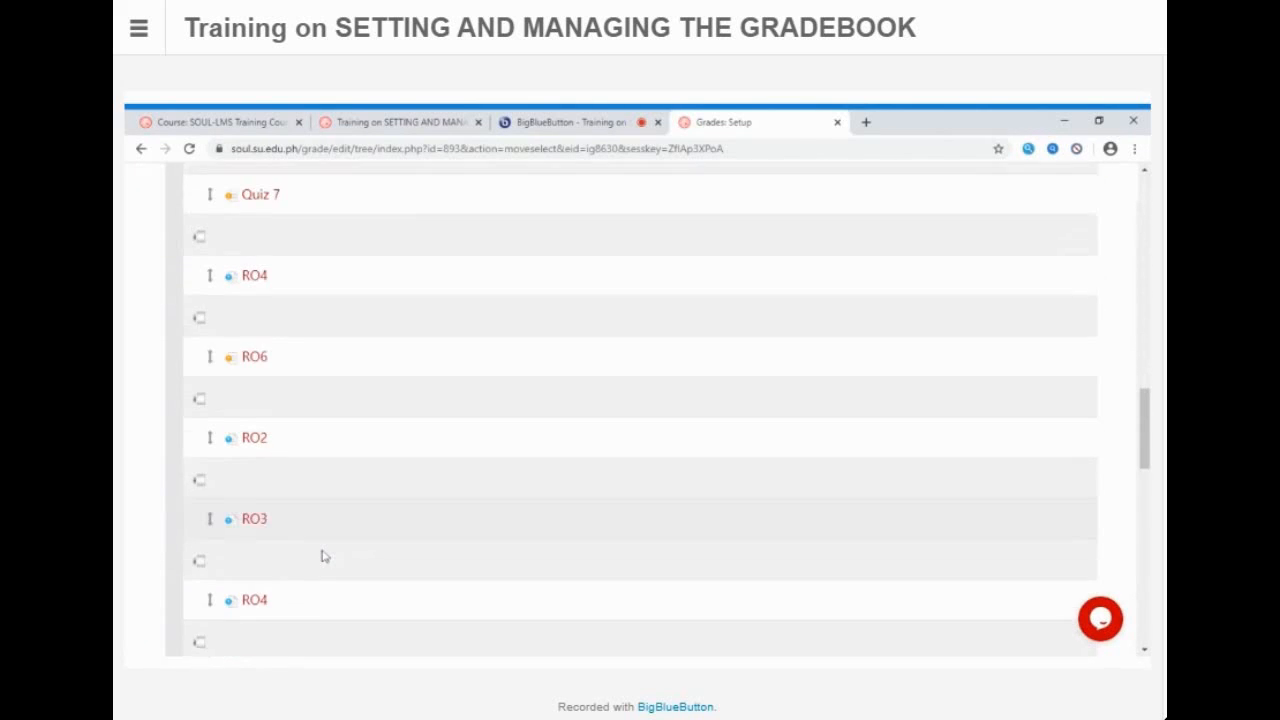
scroll(322, 556, "down", 2)
scroll(322, 556, "down", 4)
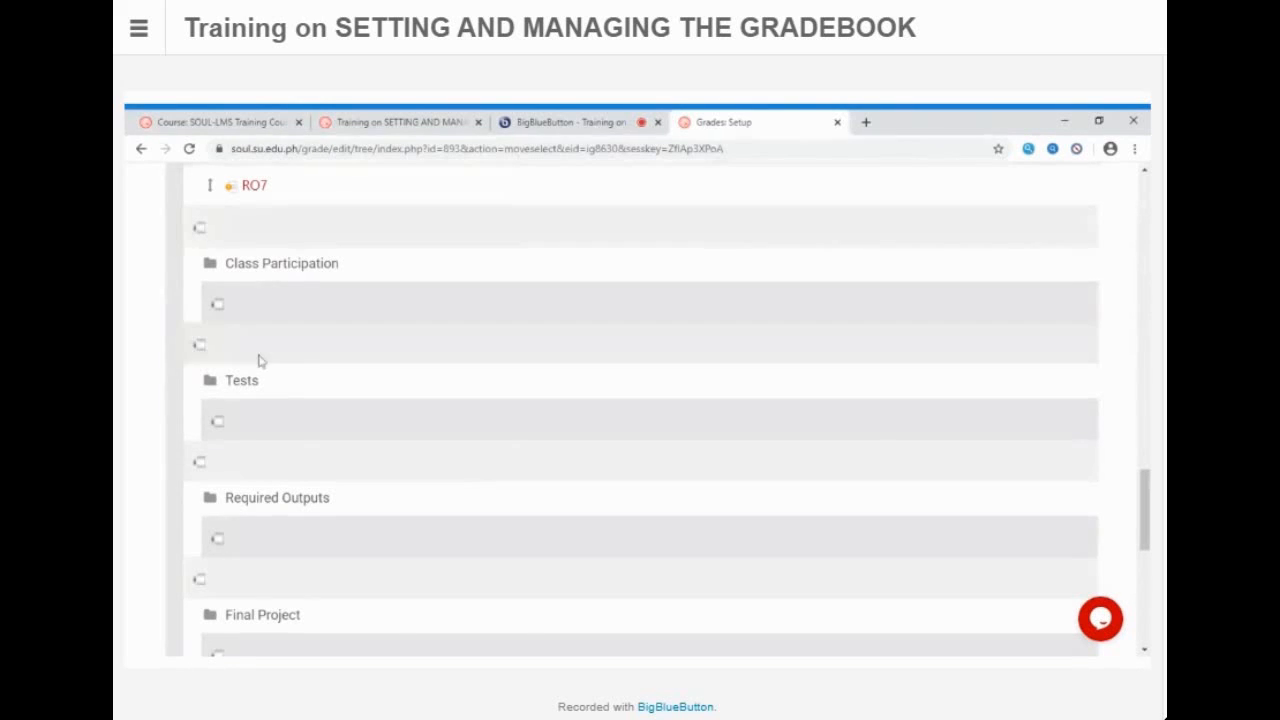
left_click(218, 306)
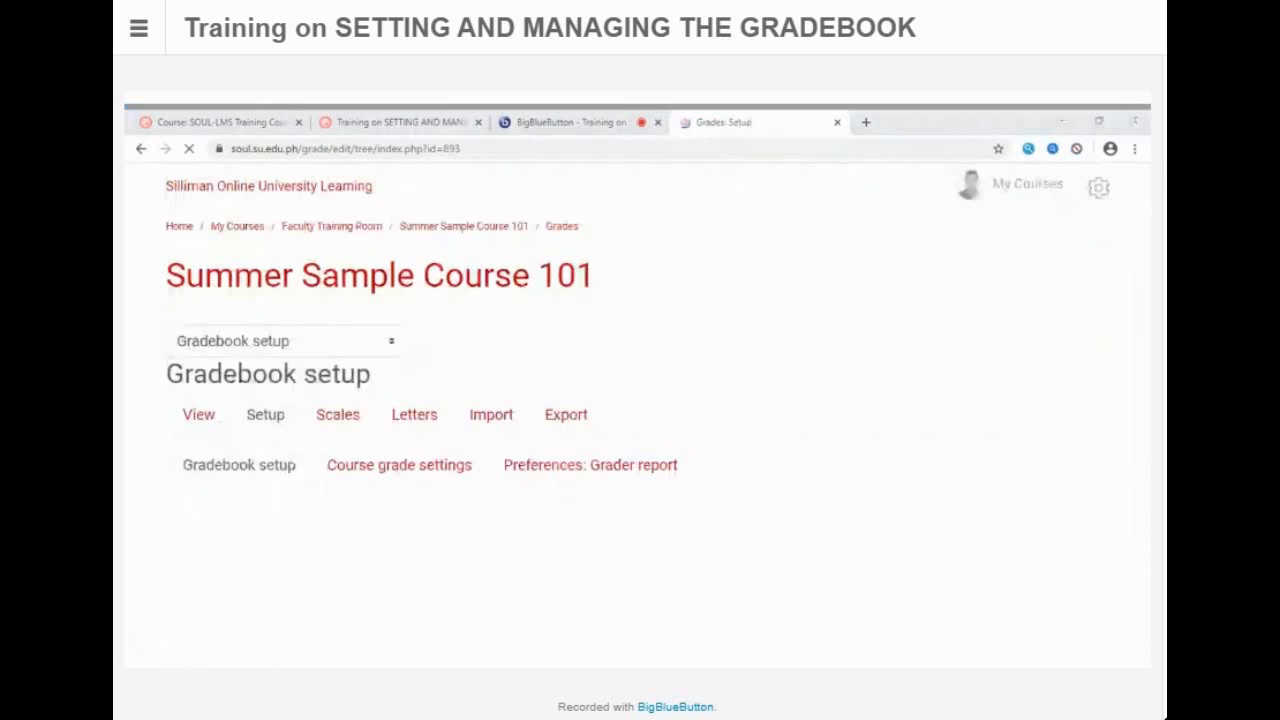
scroll(680, 408, "down", 12)
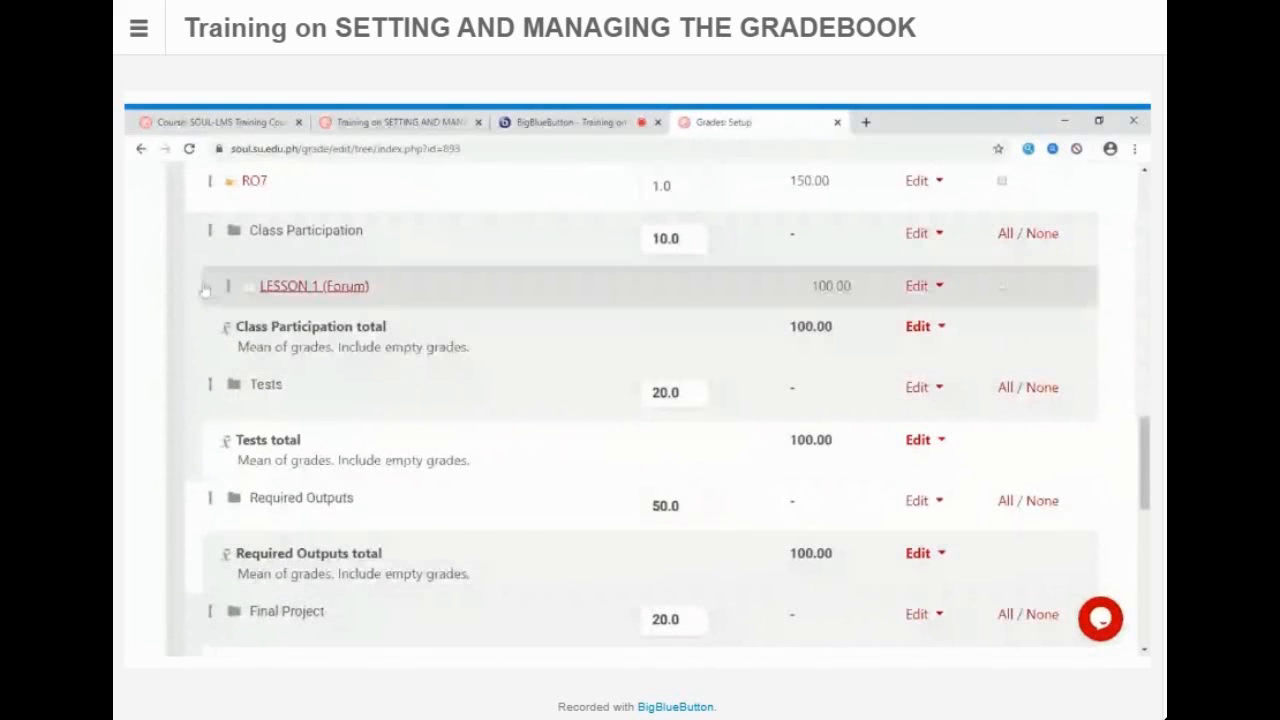
scroll(366, 309, "up", 3)
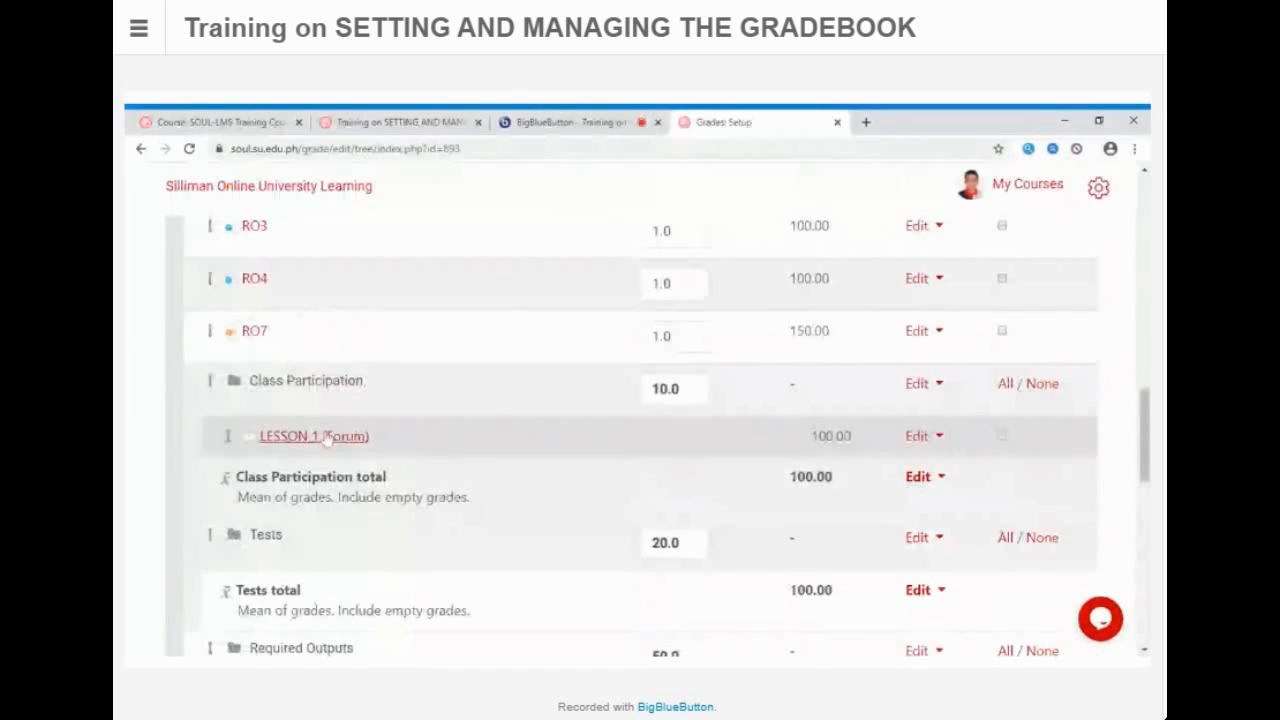
Step: Select the LESSON 2, LESSON 3 and LESSON 4 forum items and move them together into the Class Participation category
scroll(449, 457, "up", 4)
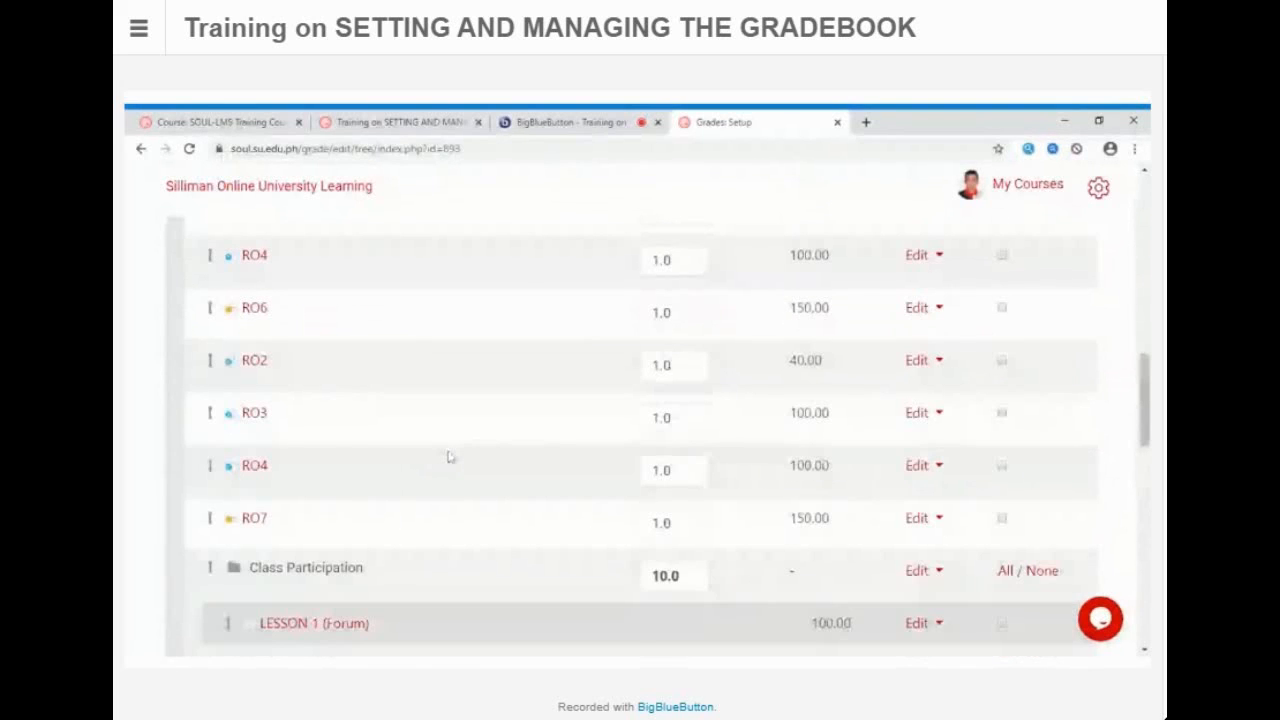
scroll(449, 457, "up", 10)
scroll(452, 457, "up", 1)
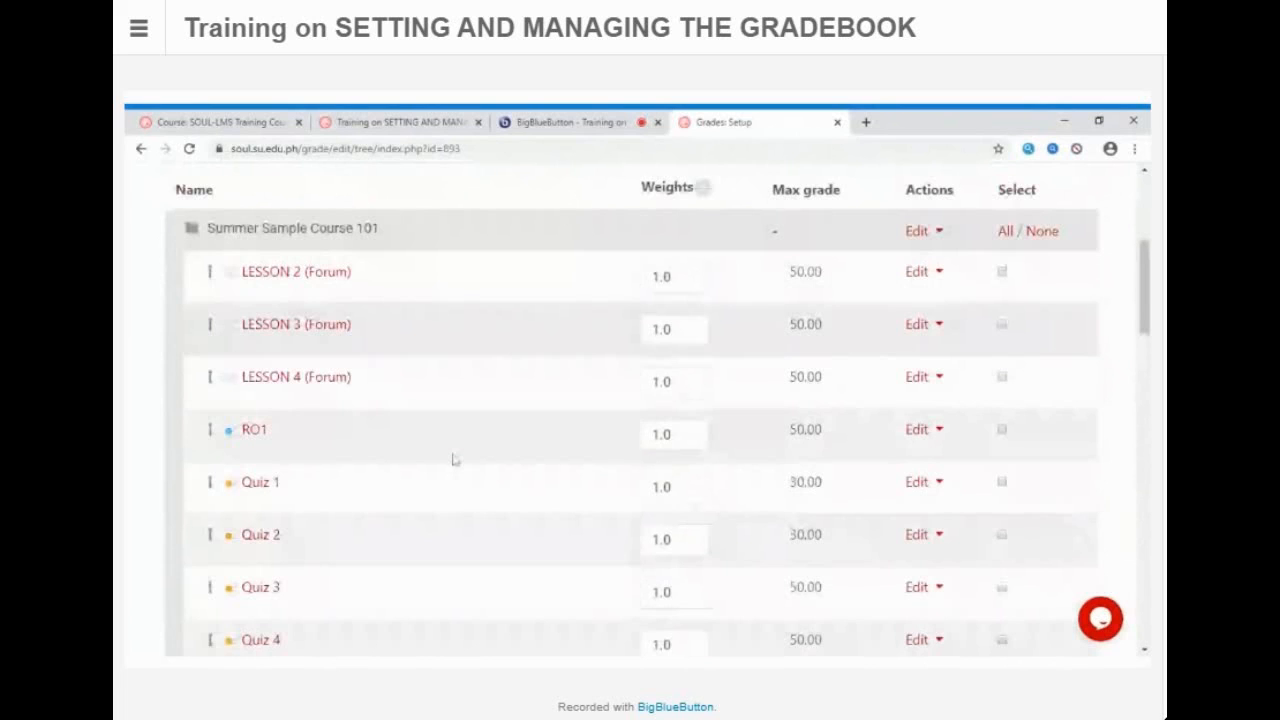
scroll(452, 459, "down", 1)
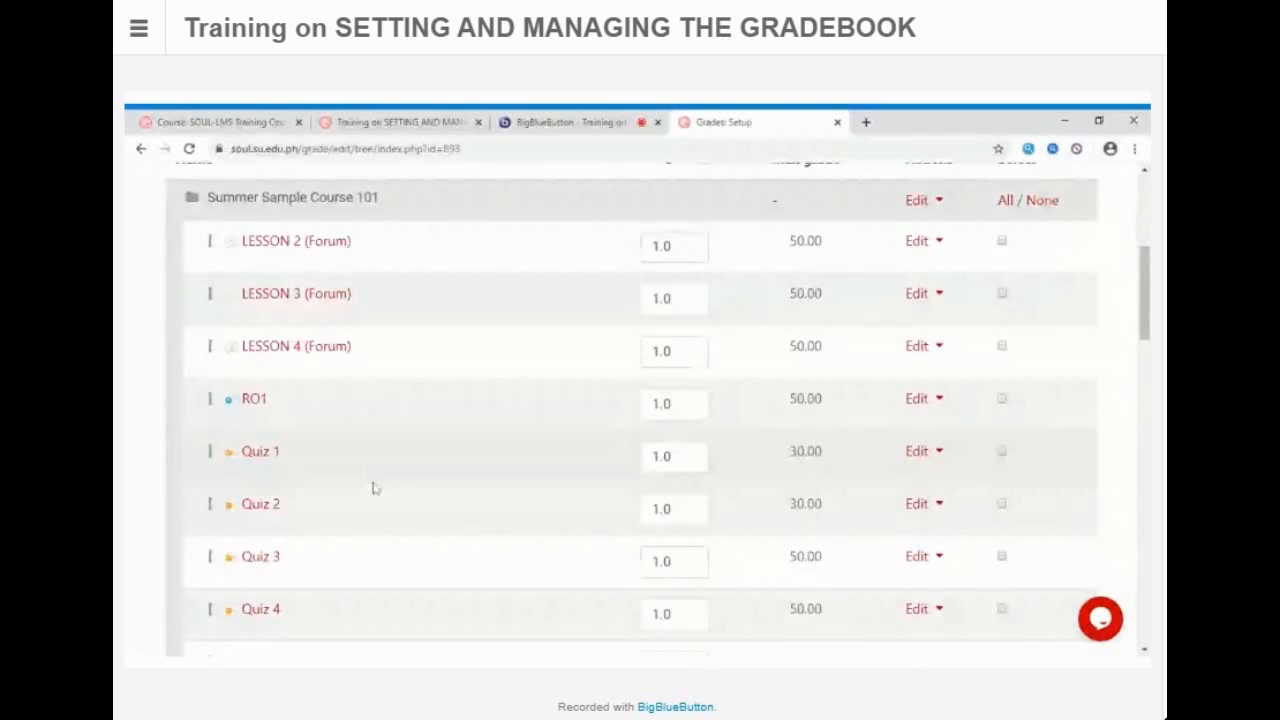
left_click(1002, 242)
left_click(1002, 294)
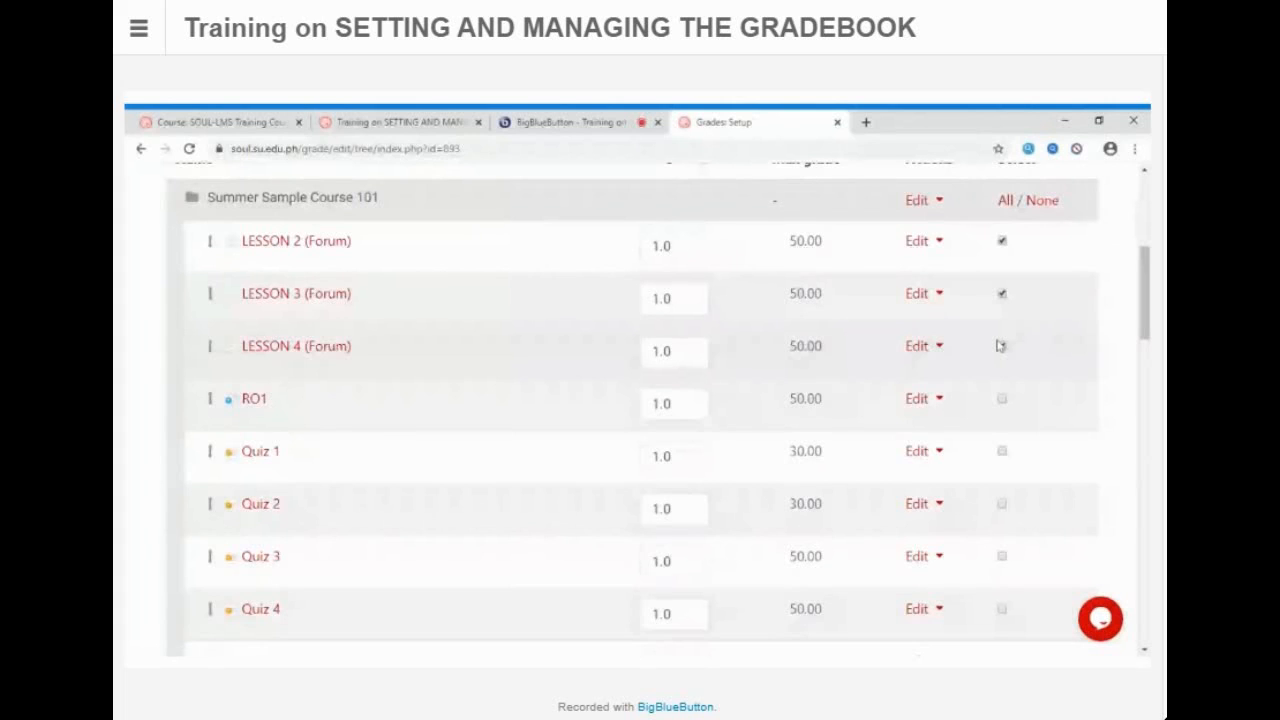
scroll(1117, 397, "down", 15)
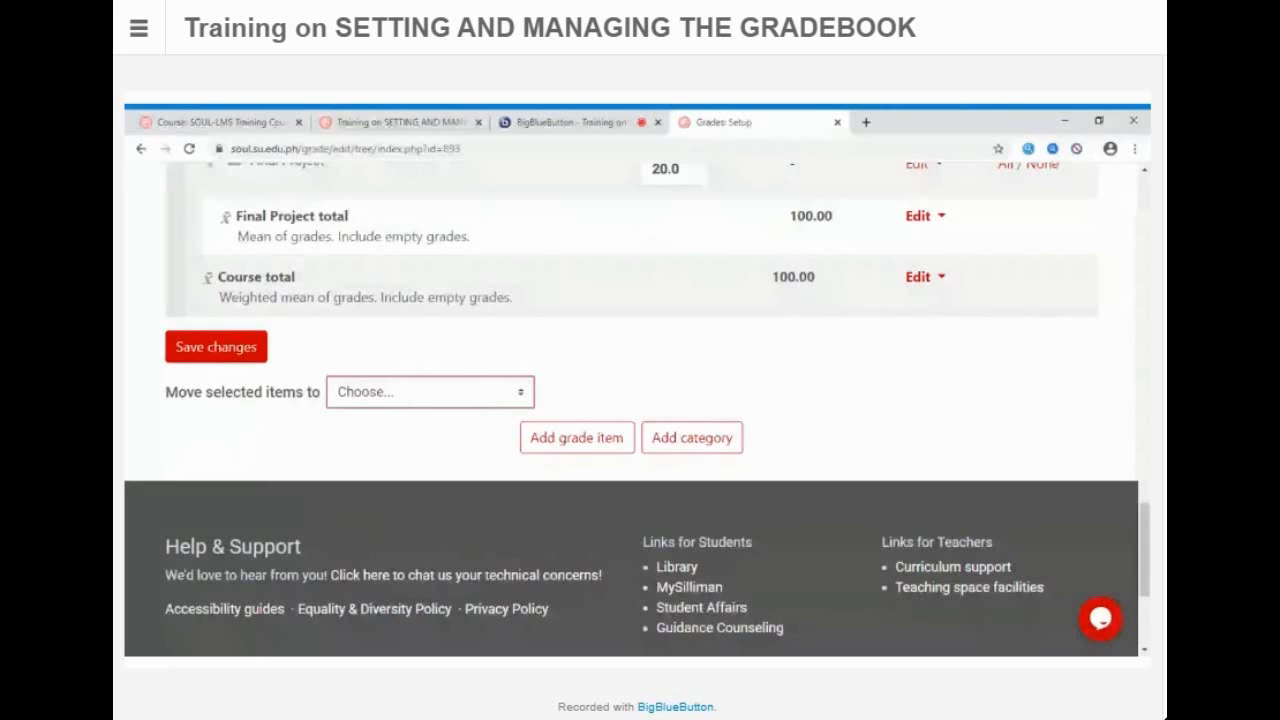
left_click(366, 452)
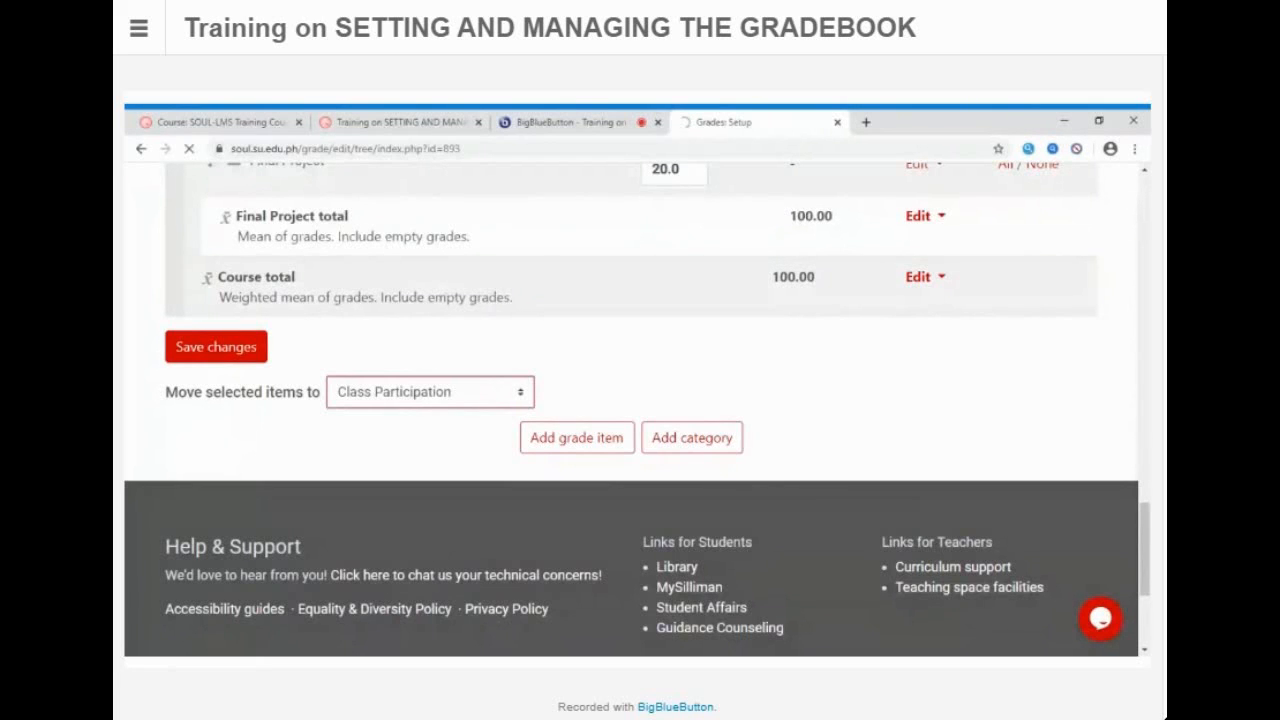
scroll(466, 527, "down", 6)
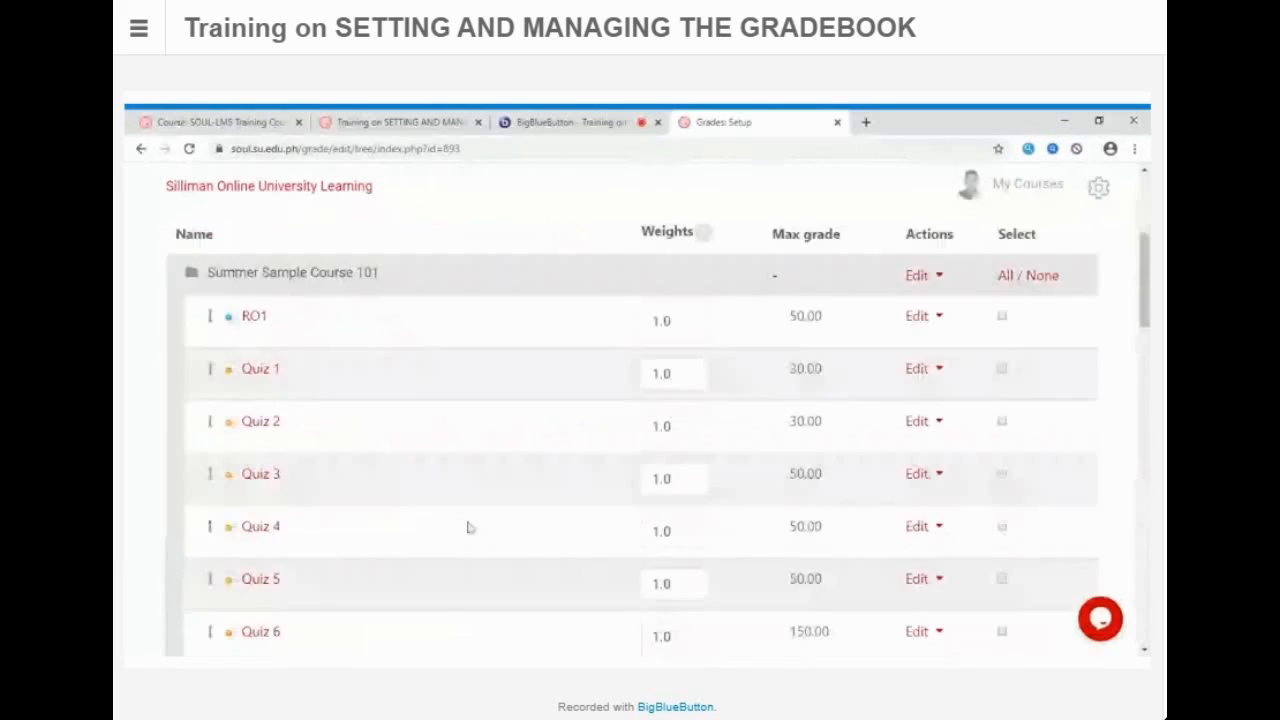
scroll(467, 527, "down", 3)
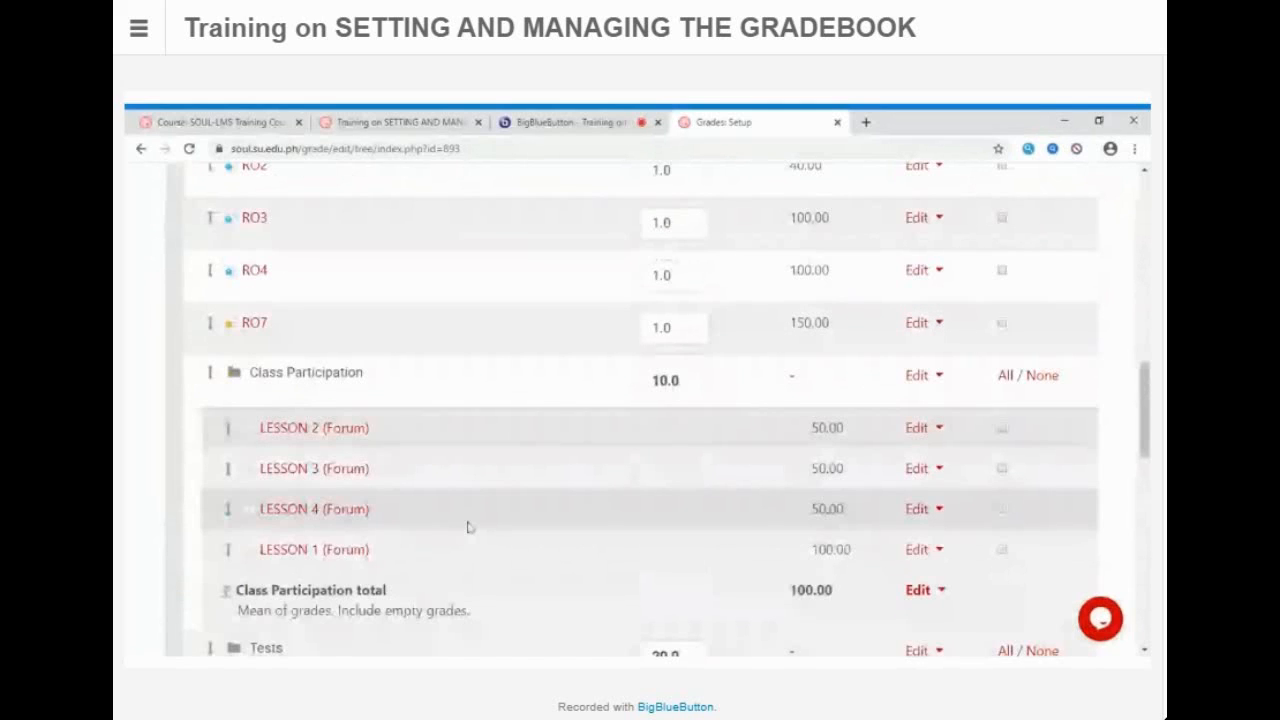
scroll(466, 527, "down", 1)
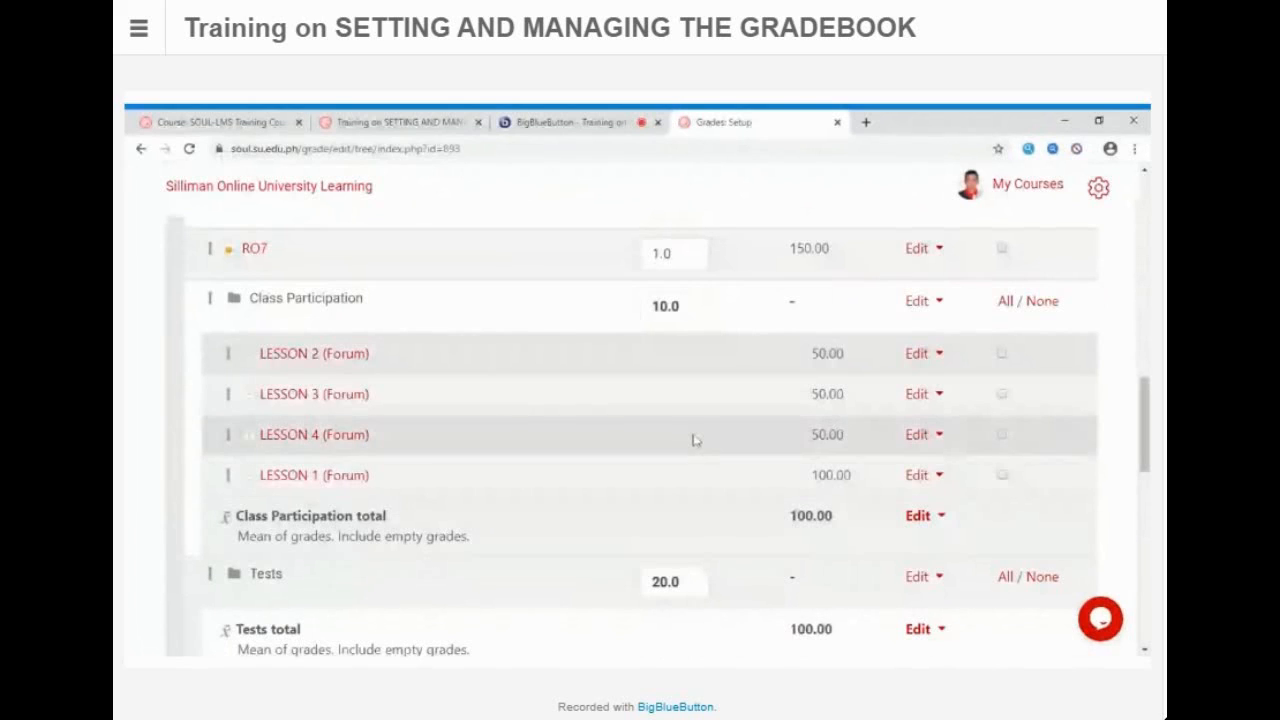
Step: Reorder the Class Participation category by moving LESSON 1 (Forum) above LESSON 2 (Forum)
left_click(228, 477)
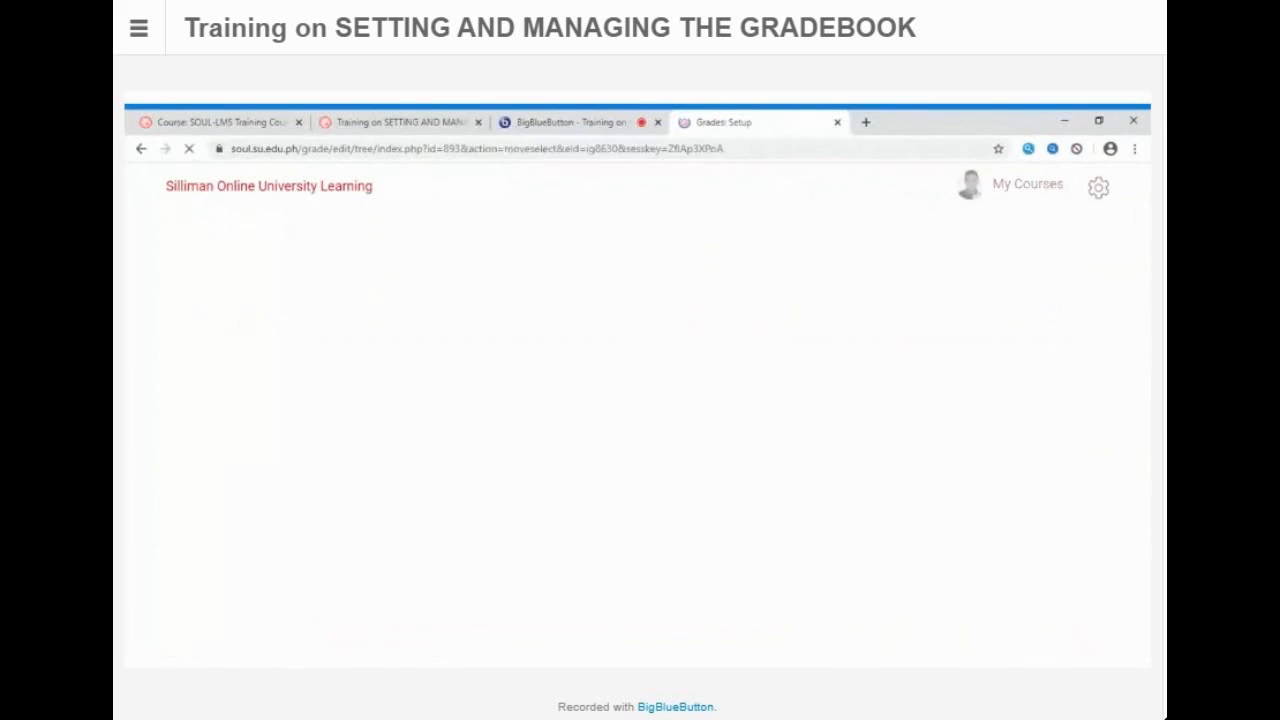
scroll(250, 505, "down", 3)
scroll(250, 505, "down", 15)
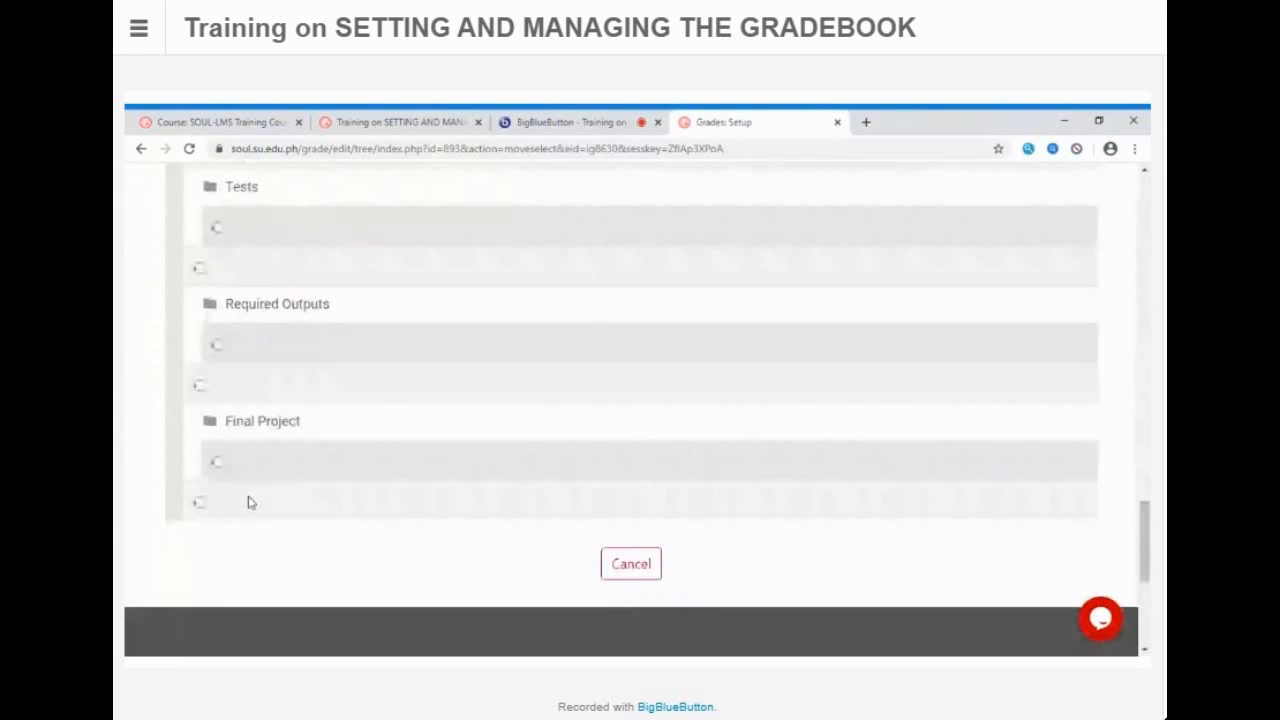
scroll(250, 503, "up", 10)
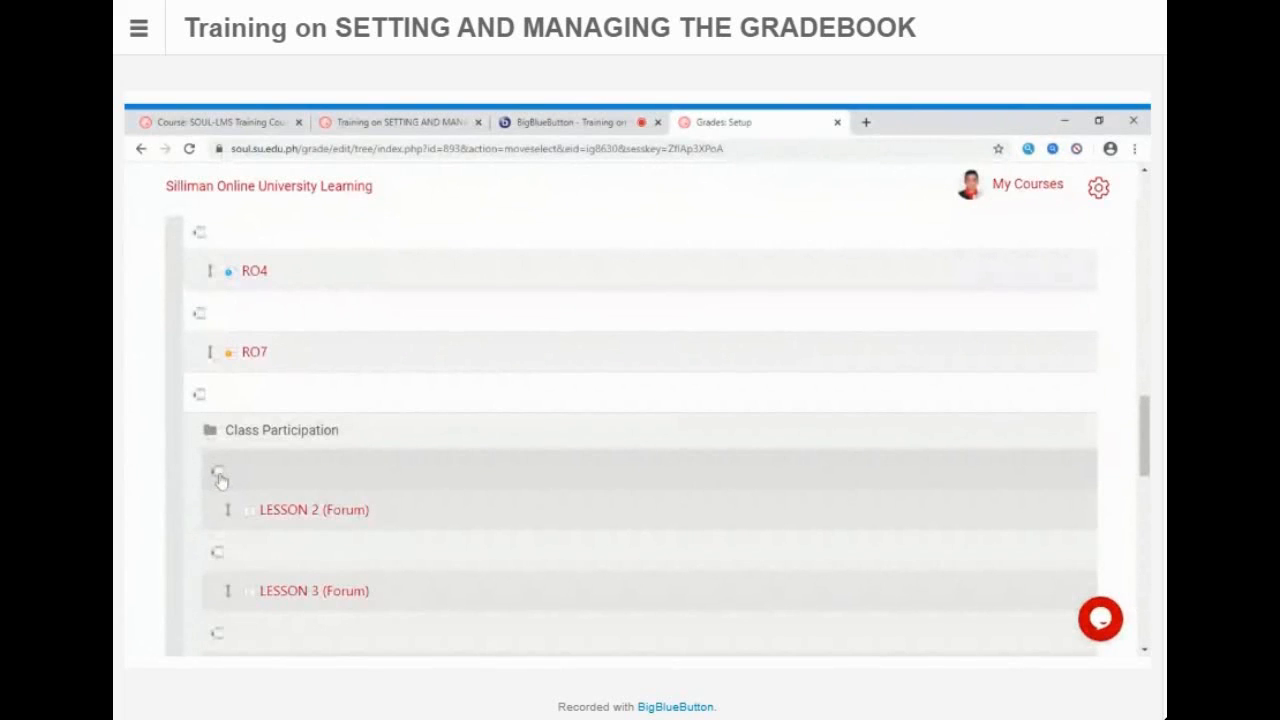
left_click(219, 476)
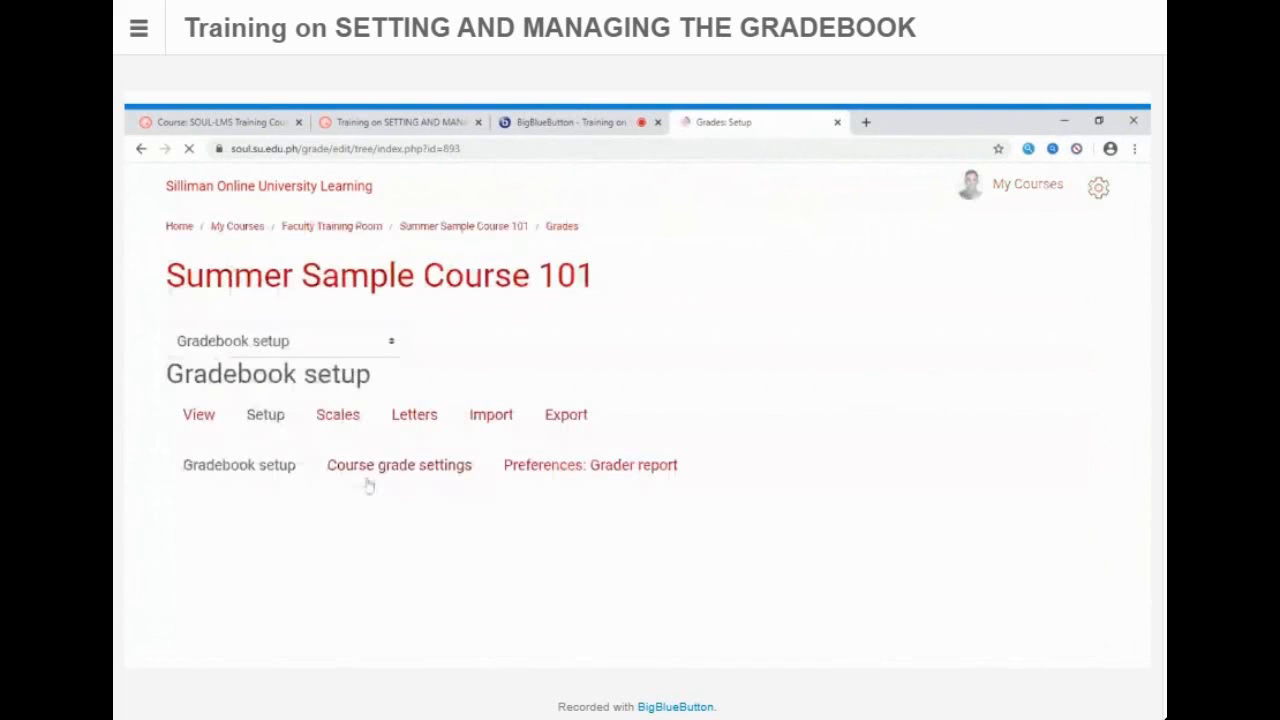
scroll(368, 485, "down", 15)
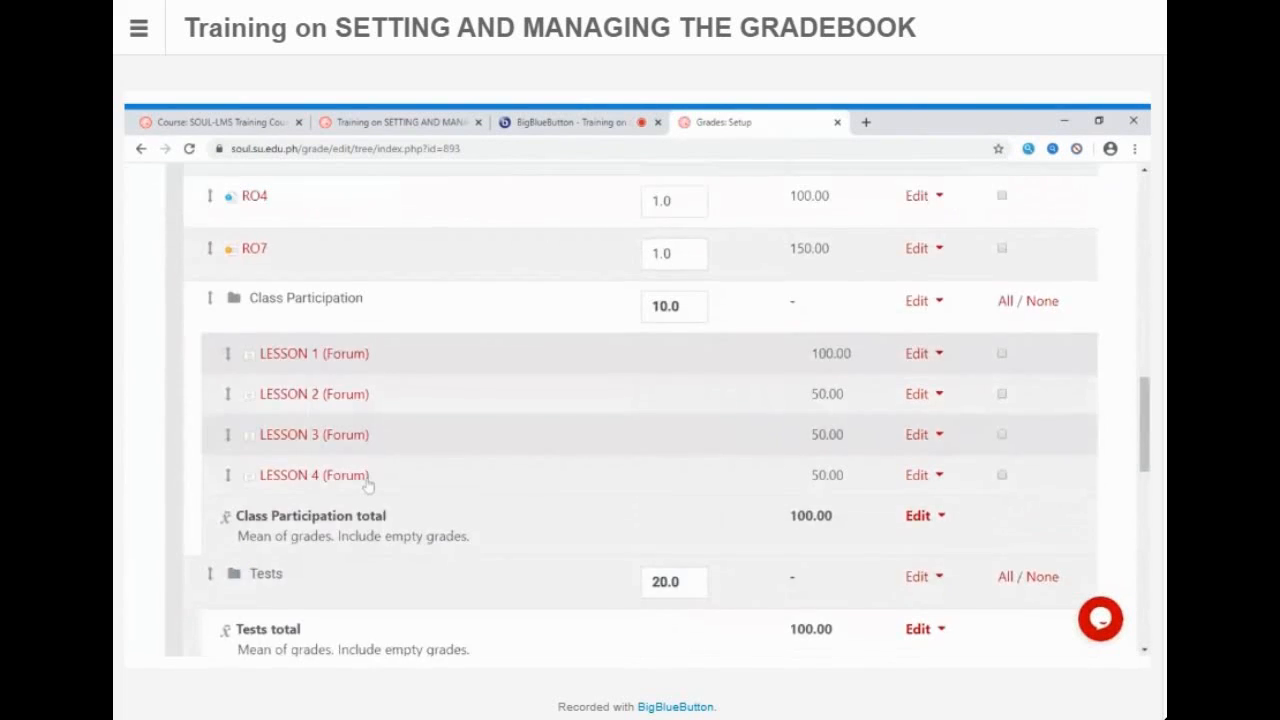
Step: Examine the Class Participation category's weight and forum items, and compare them with the ungrouped items and the other categories
scroll(368, 485, "down", 4)
scroll(368, 485, "up", 4)
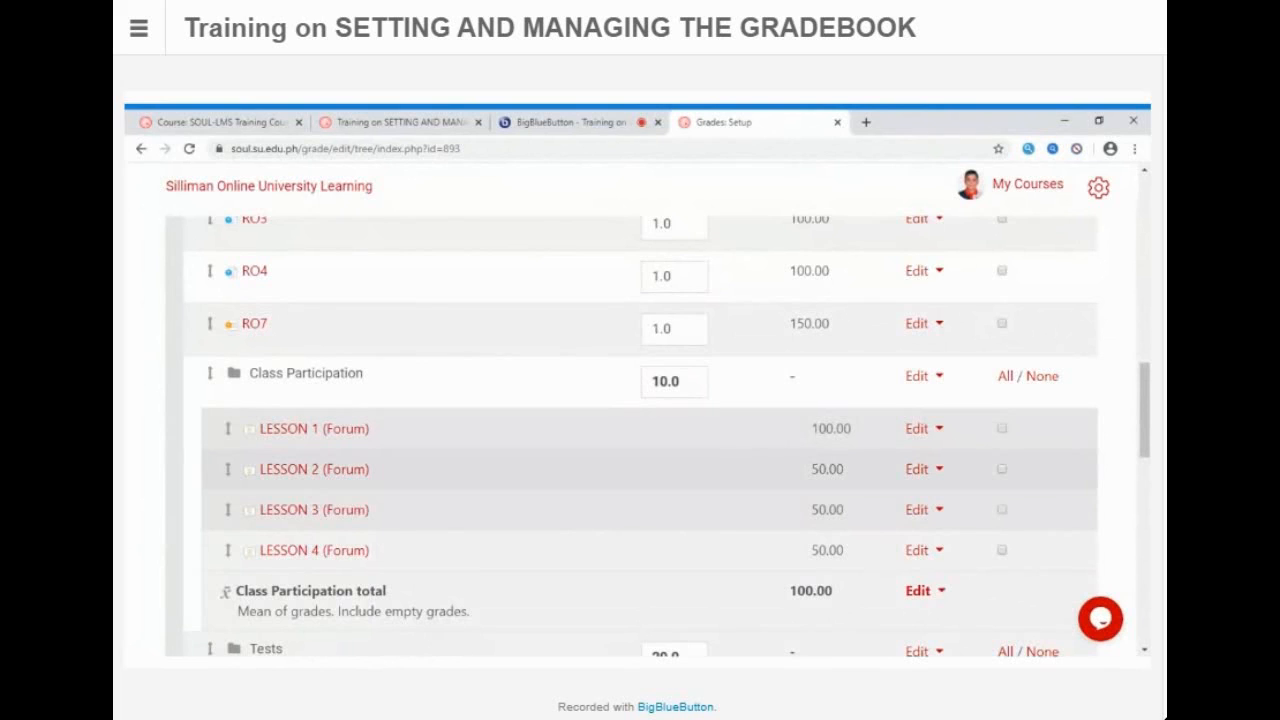
scroll(300, 469, "down", 1)
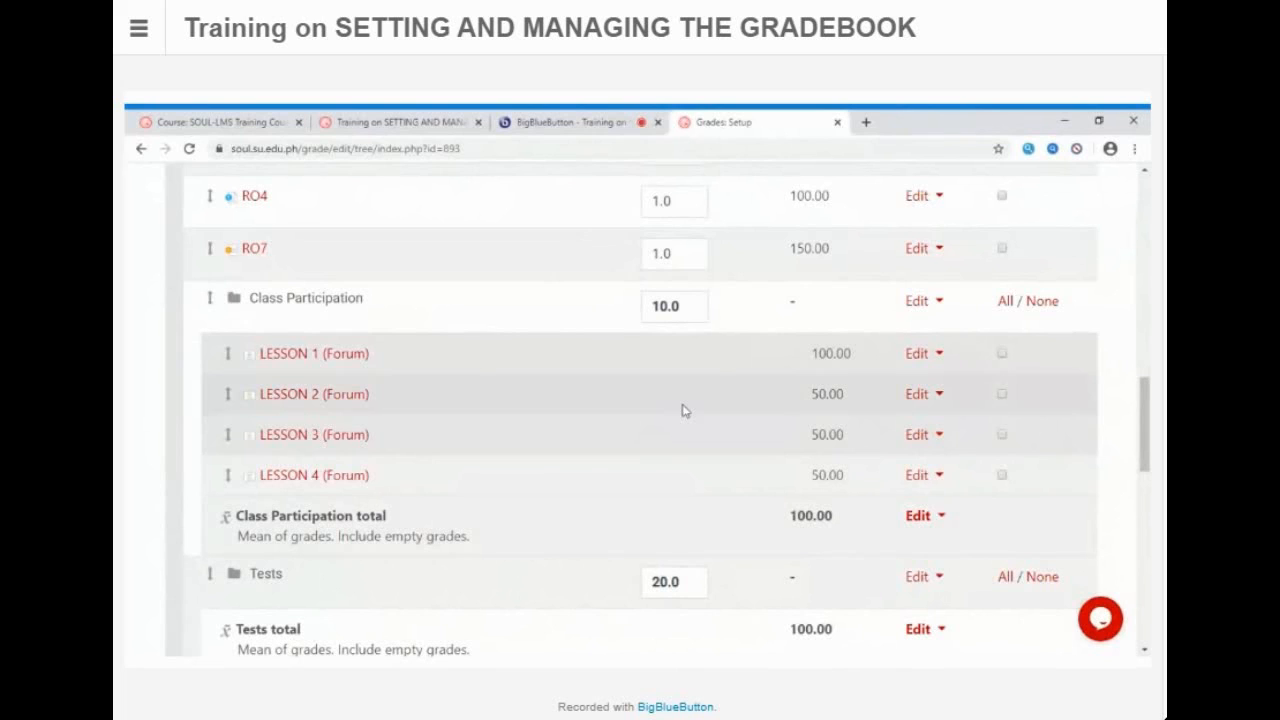
left_click(681, 306)
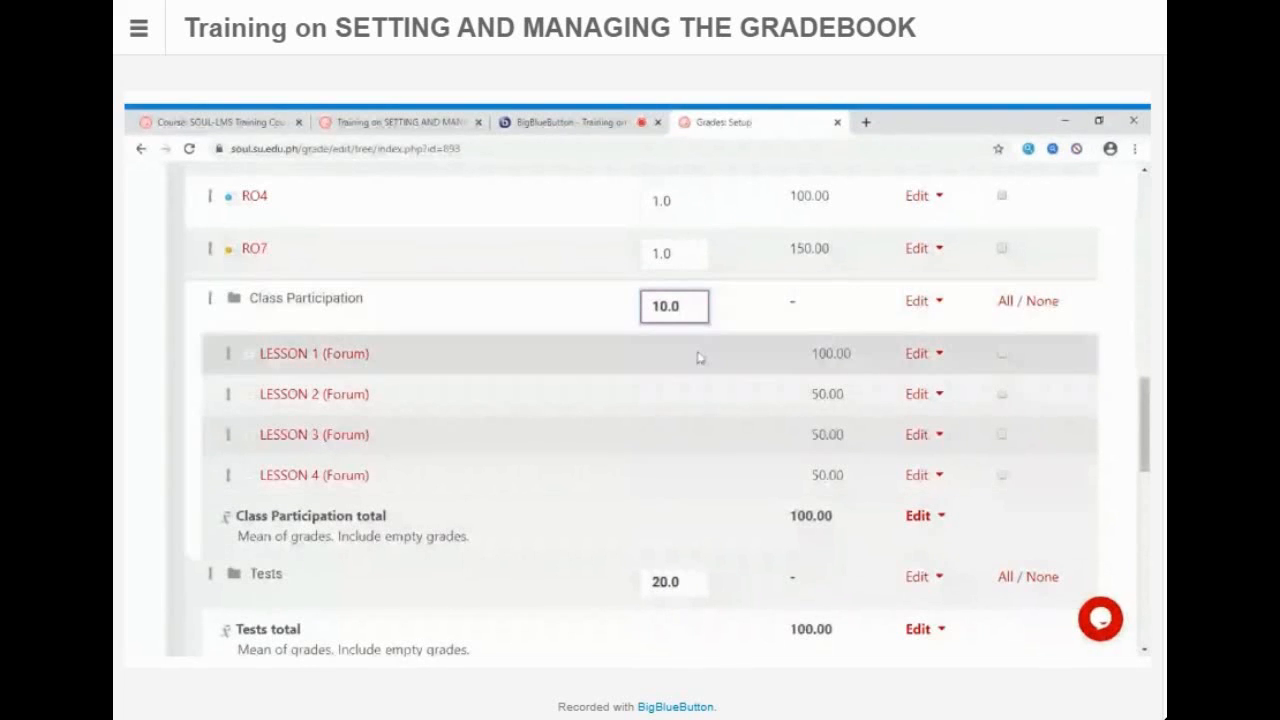
scroll(716, 427, "down", 1)
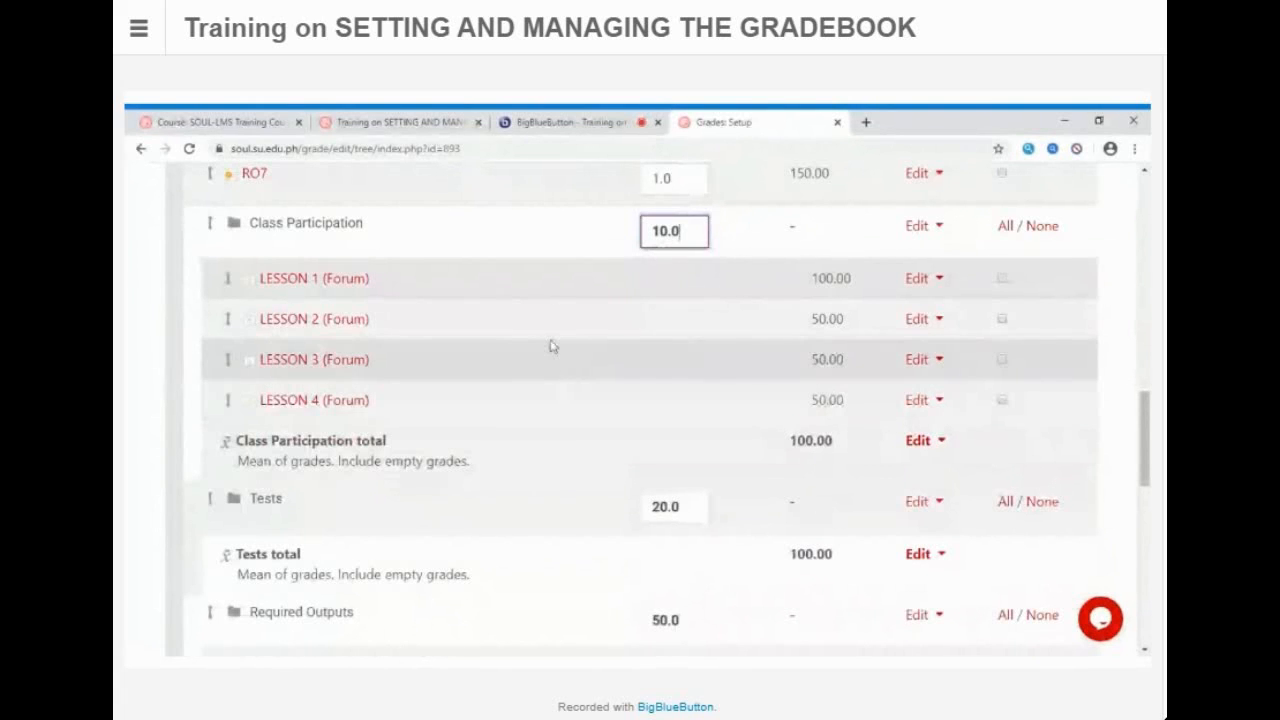
scroll(479, 437, "up", 5)
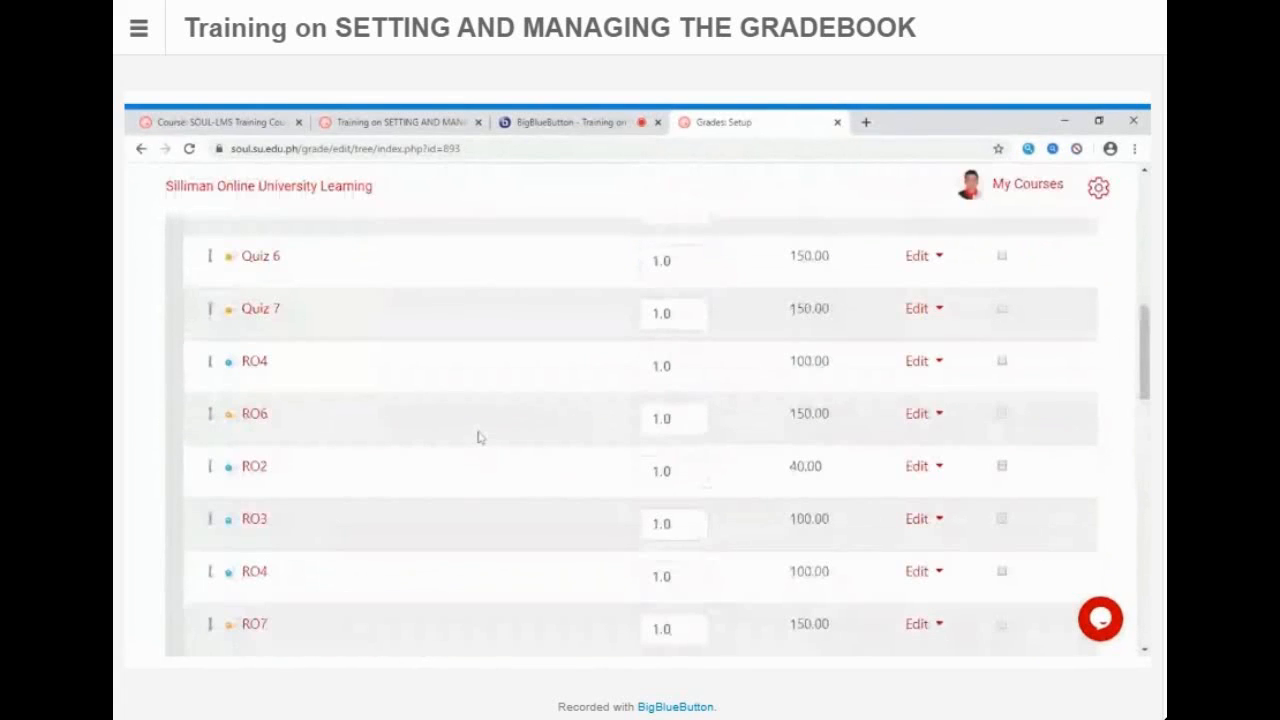
scroll(479, 437, "down", 5)
scroll(479, 437, "down", 2)
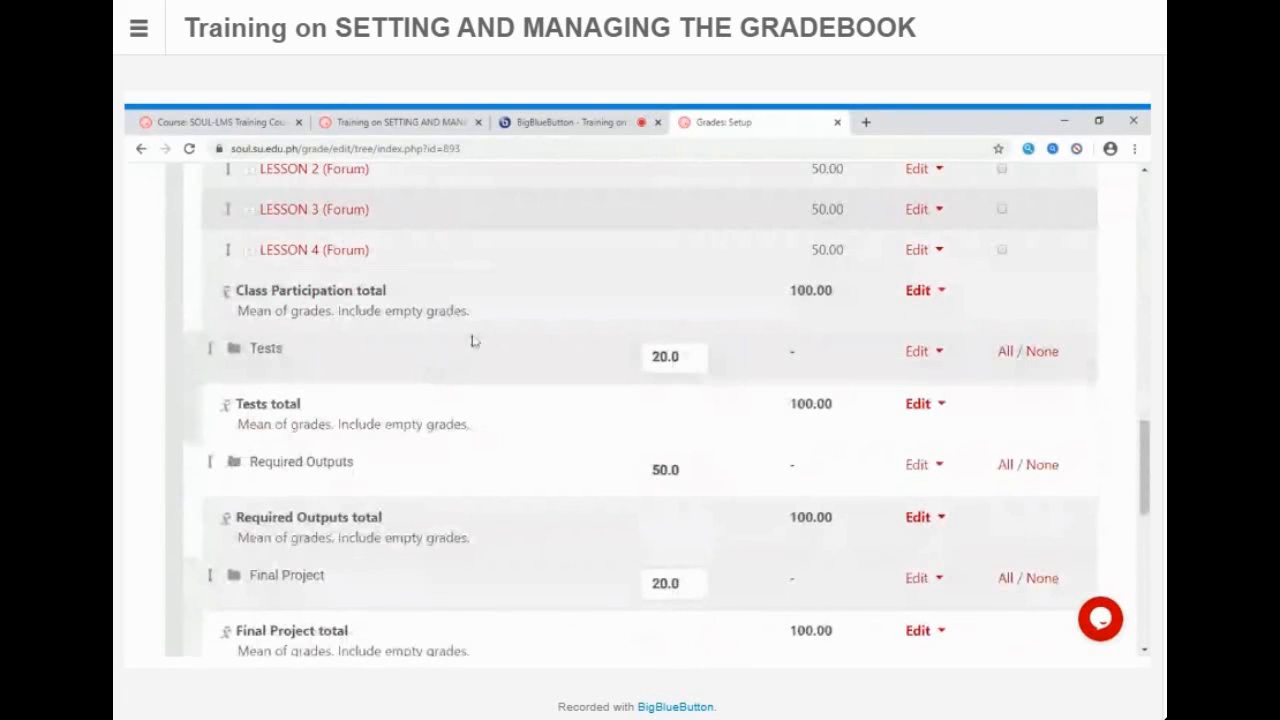
Step: Select RO1 and Quiz 1 through Quiz 7 in the ungrouped items and move them together into the Tests category
scroll(473, 341, "up", 10)
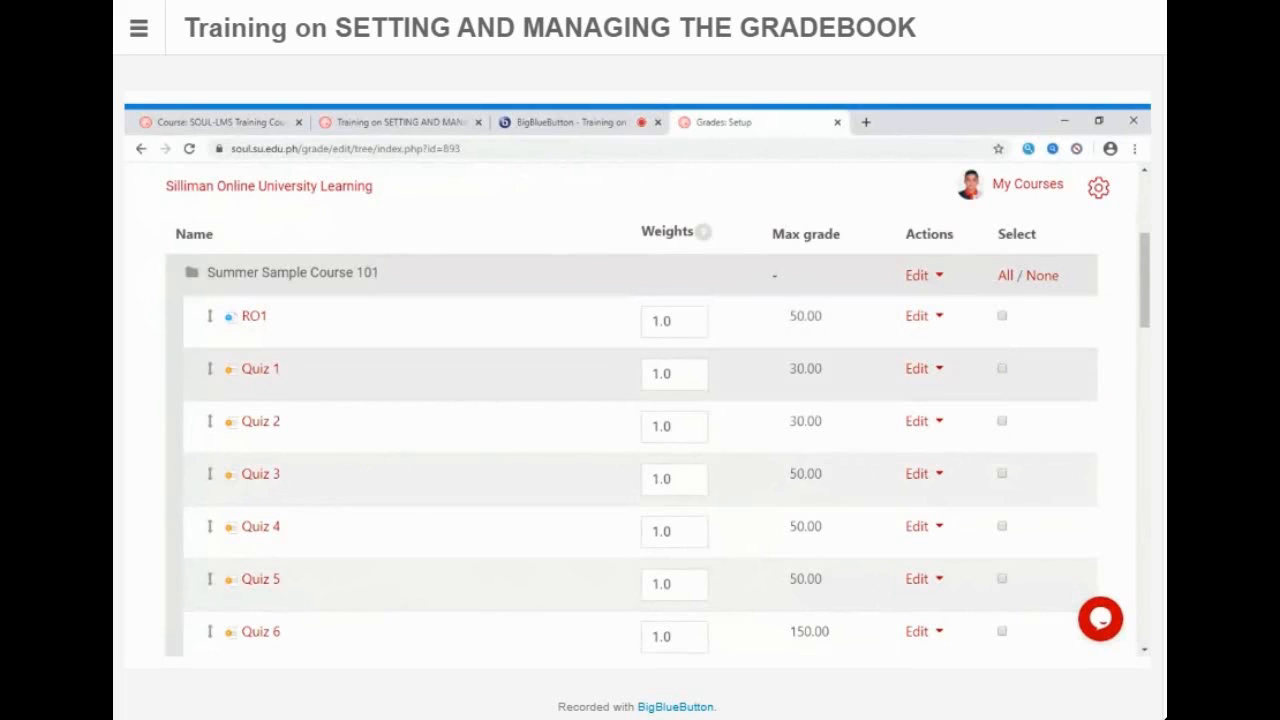
left_click(1002, 371)
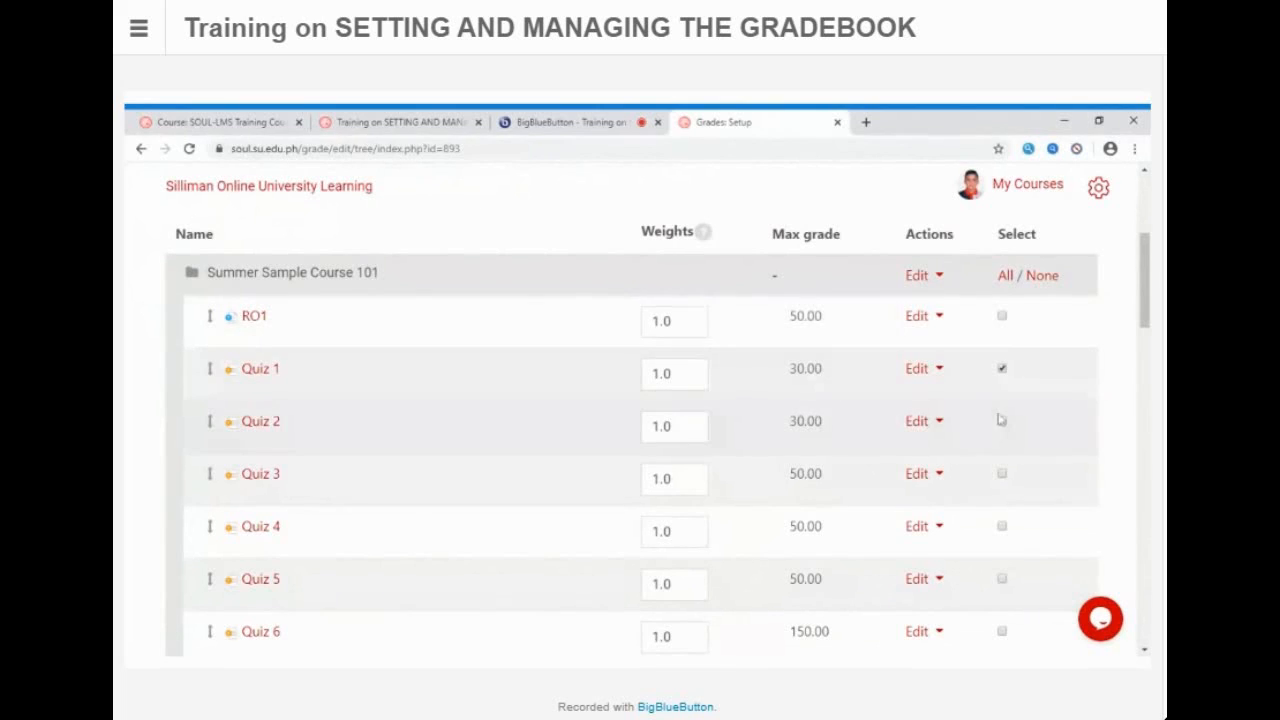
left_click(1002, 424)
left_click(1002, 474)
scroll(1002, 478, "down", 2)
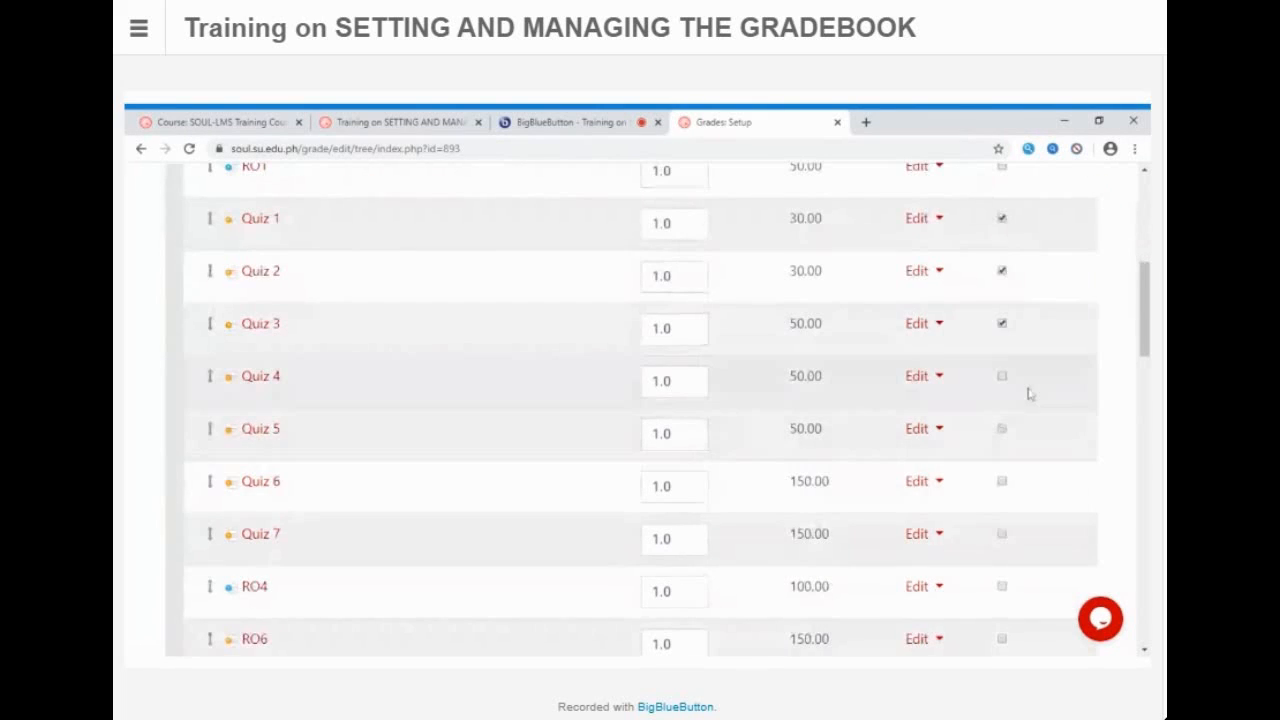
left_click(1002, 377)
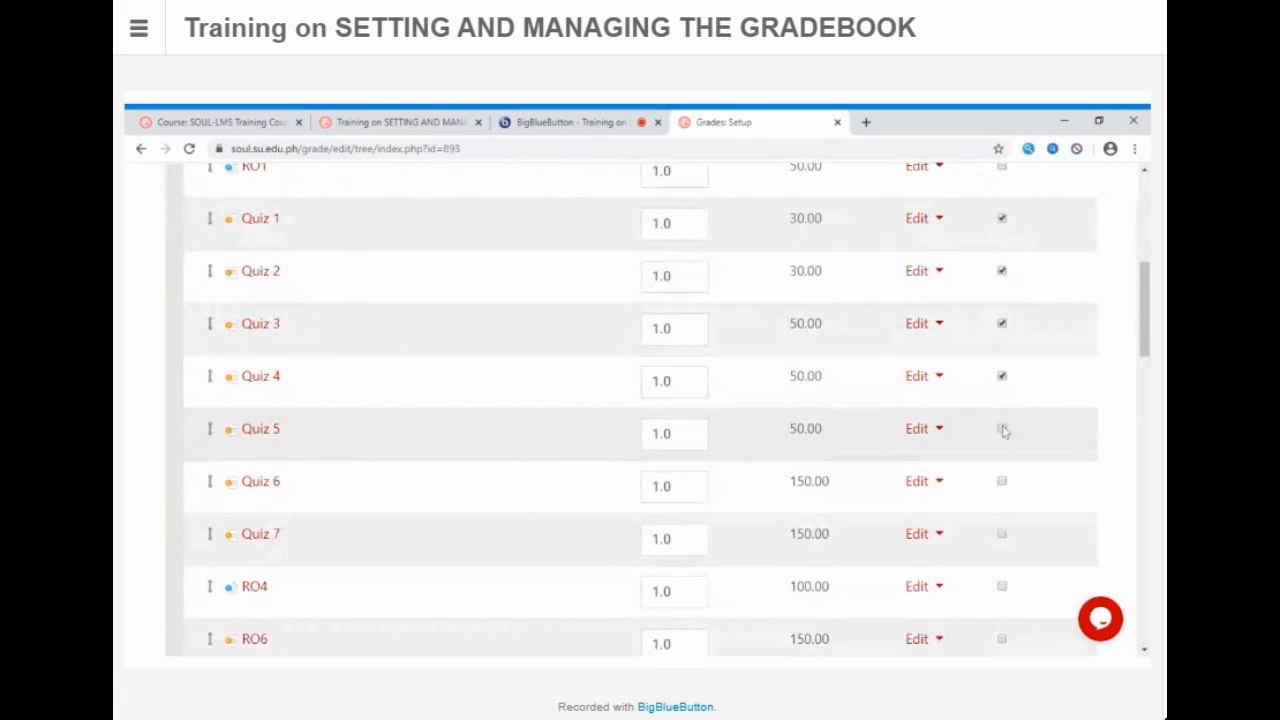
left_click(1002, 429)
scroll(1002, 505, "down", 1)
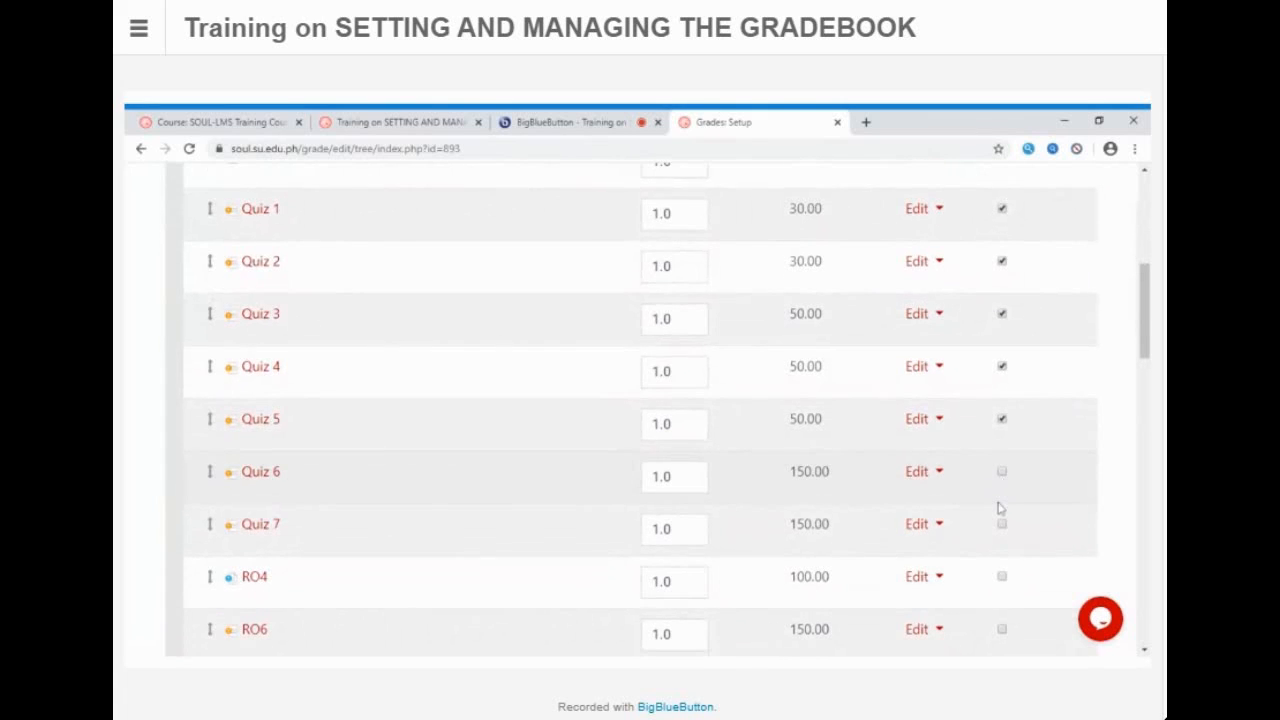
left_click(1002, 407)
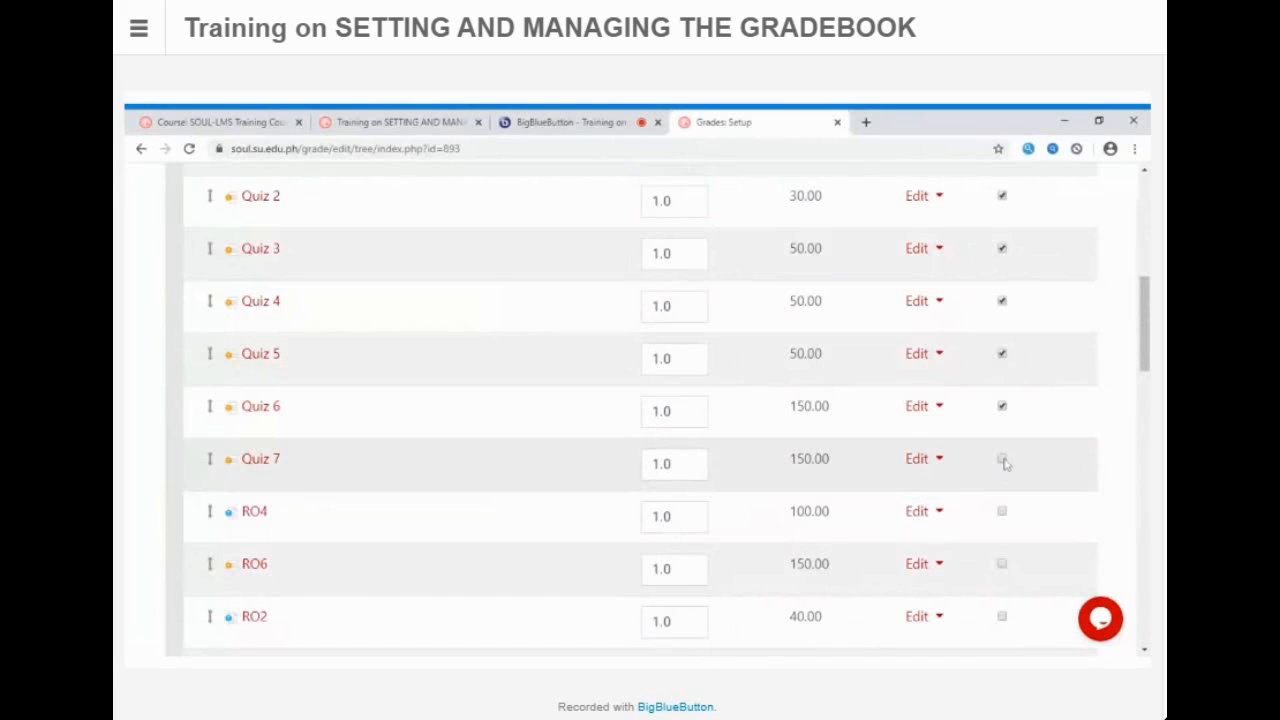
scroll(1003, 461, "up", 3)
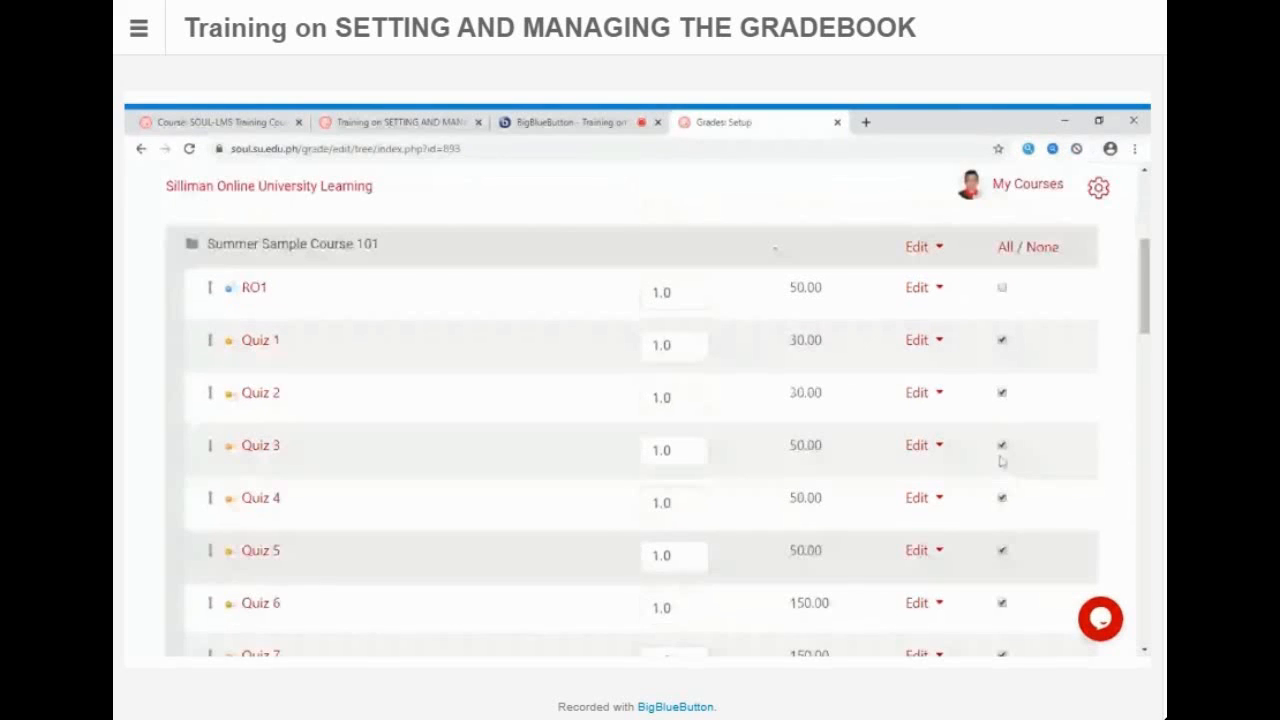
scroll(1002, 461, "up", 2)
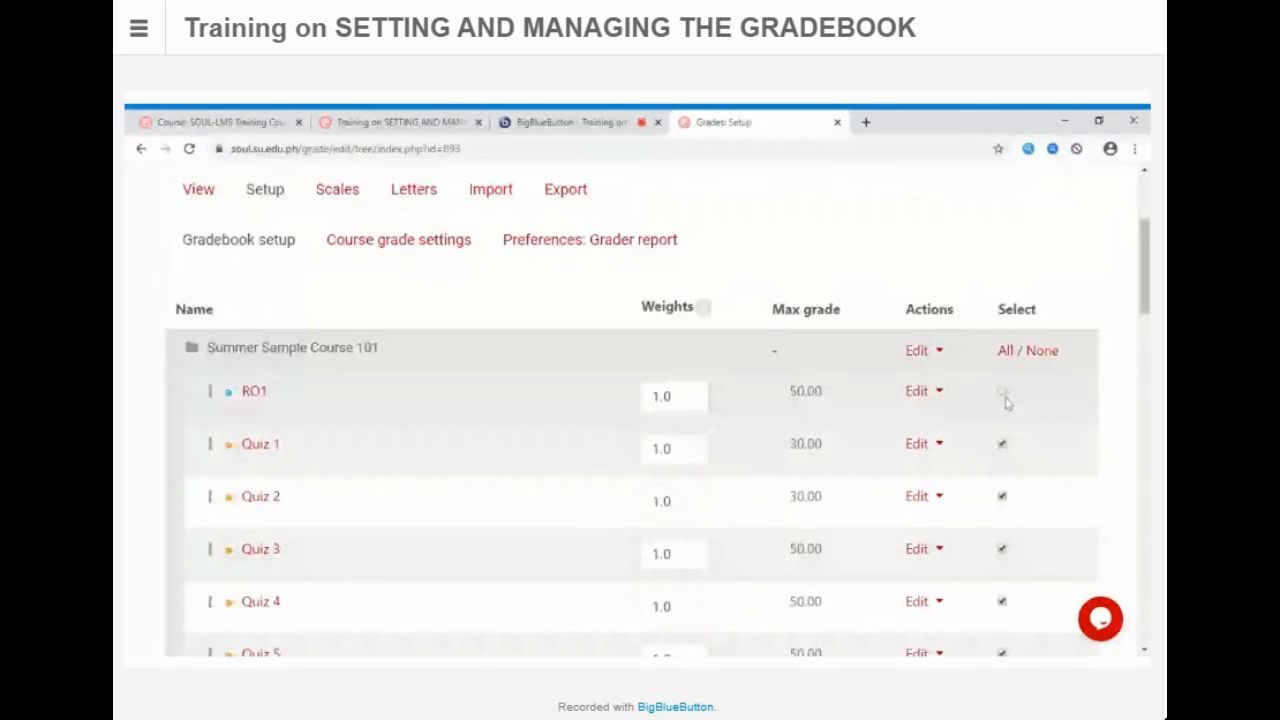
left_click(1003, 393)
scroll(990, 430, "down", 3)
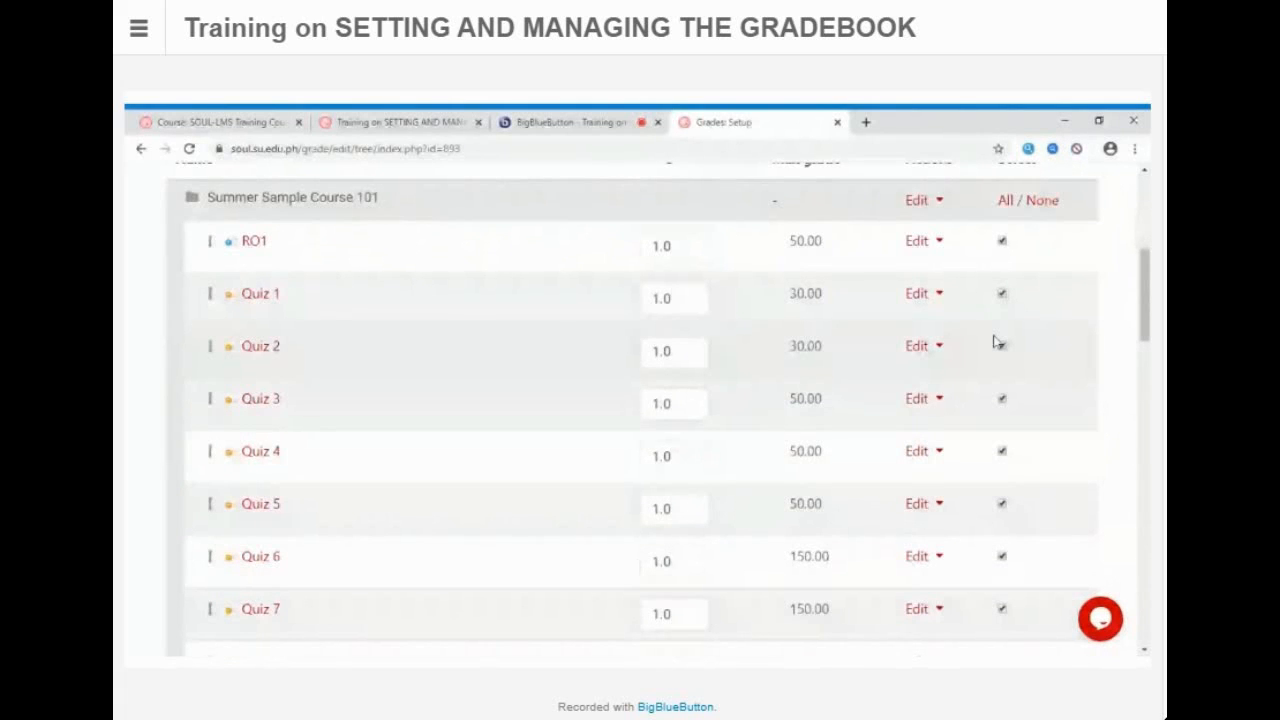
scroll(997, 342, "down", 4)
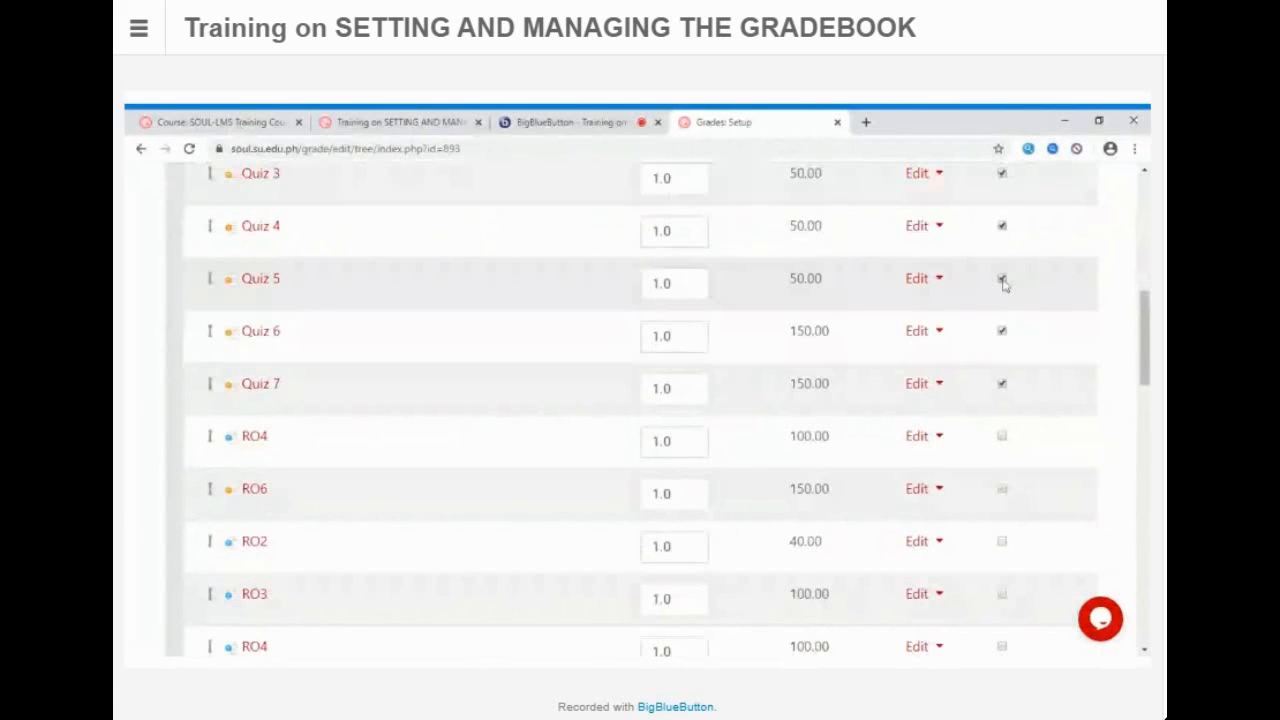
scroll(1003, 283, "up", 5)
scroll(565, 460, "down", 10)
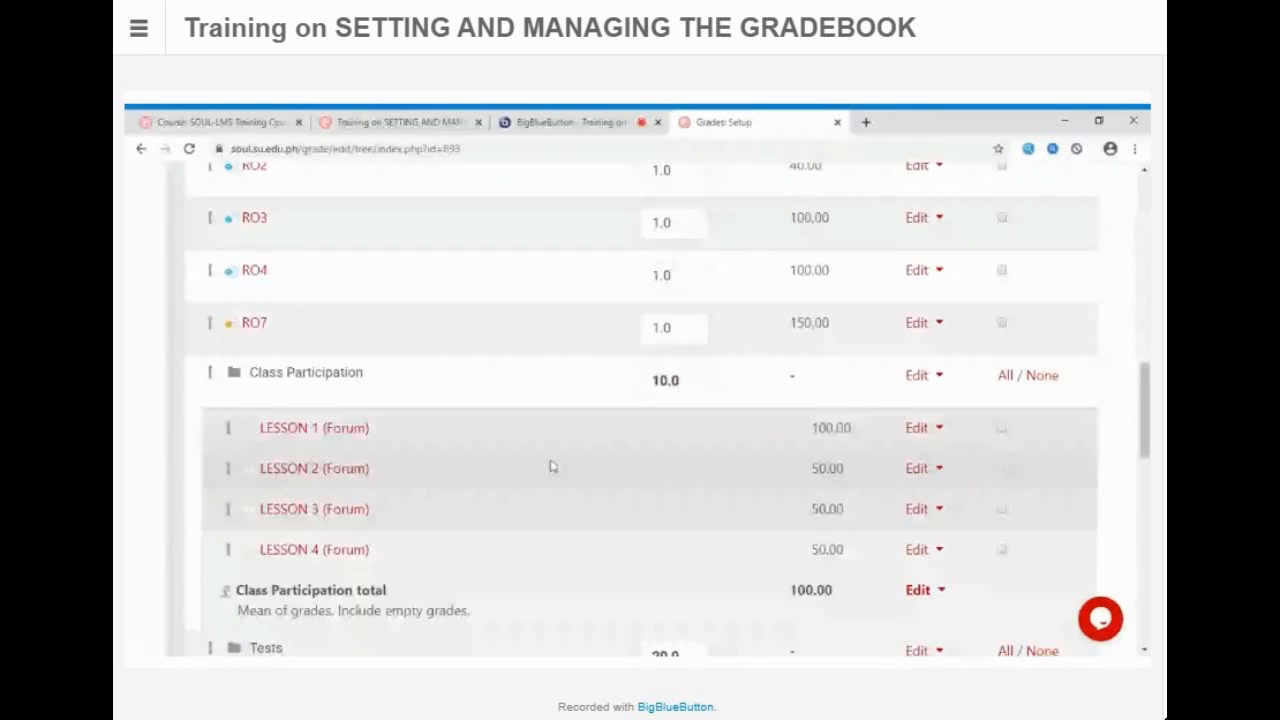
scroll(552, 466, "down", 8)
left_click_drag(320, 507, 170, 508)
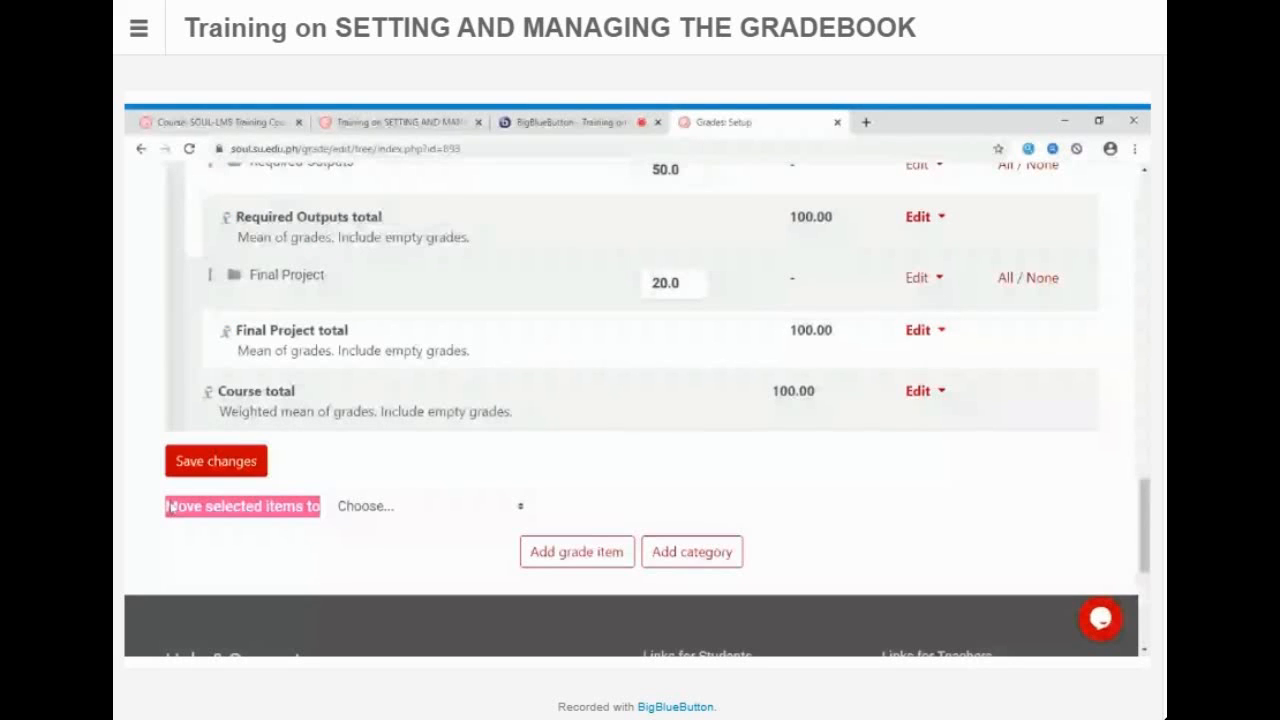
left_click(418, 511)
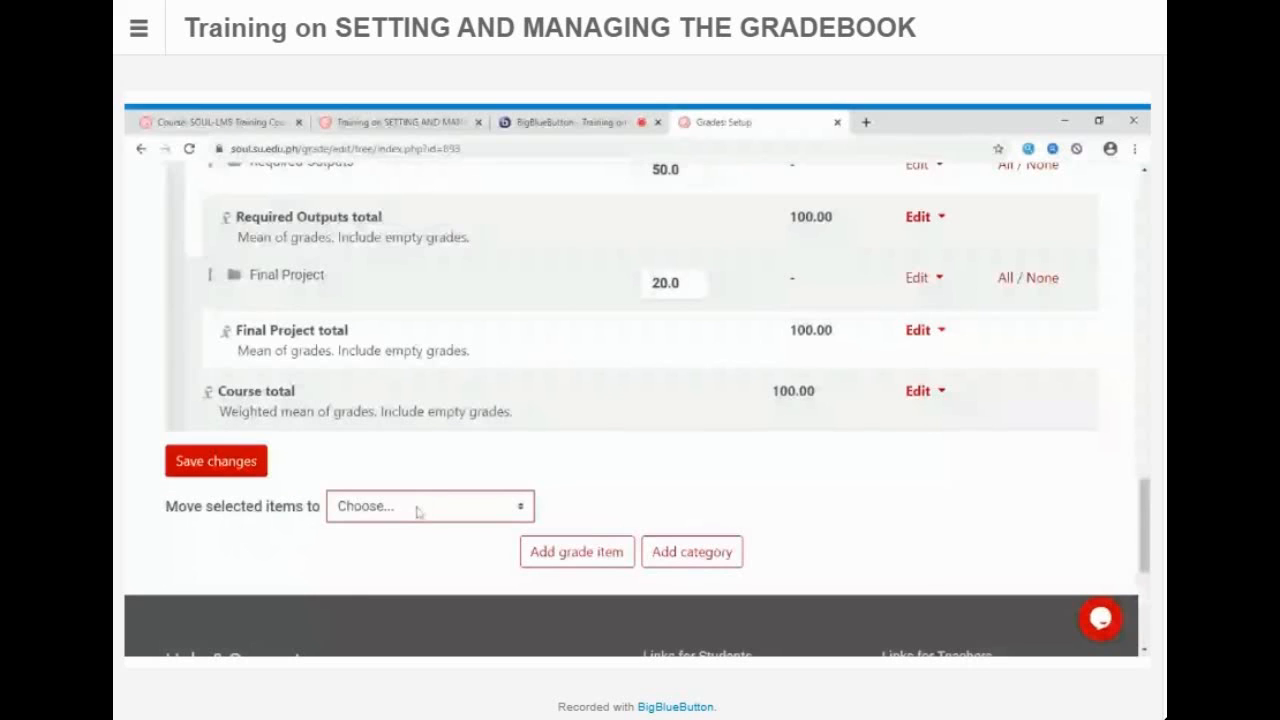
left_click(350, 592)
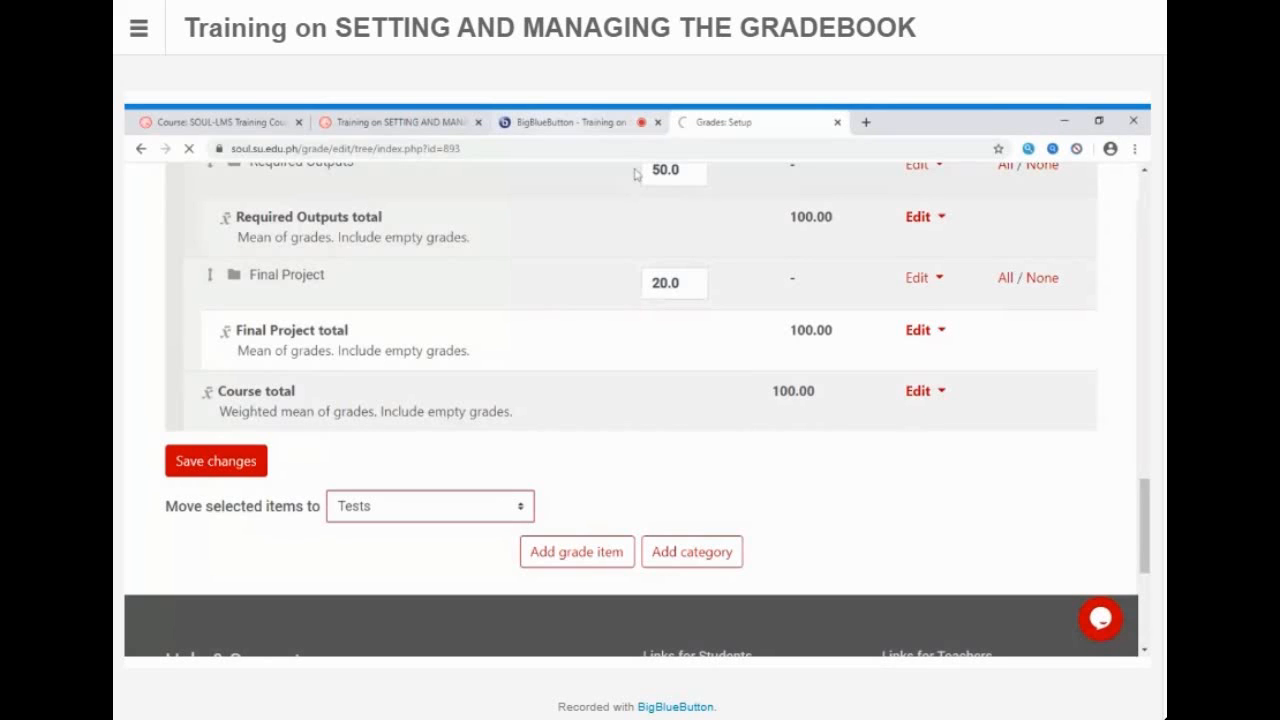
Step: Check the placement of RO1 and the quizzes in the Tests category and compare it with the Class Participation category
scroll(635, 174, "up", 6)
scroll(557, 346, "down", 1)
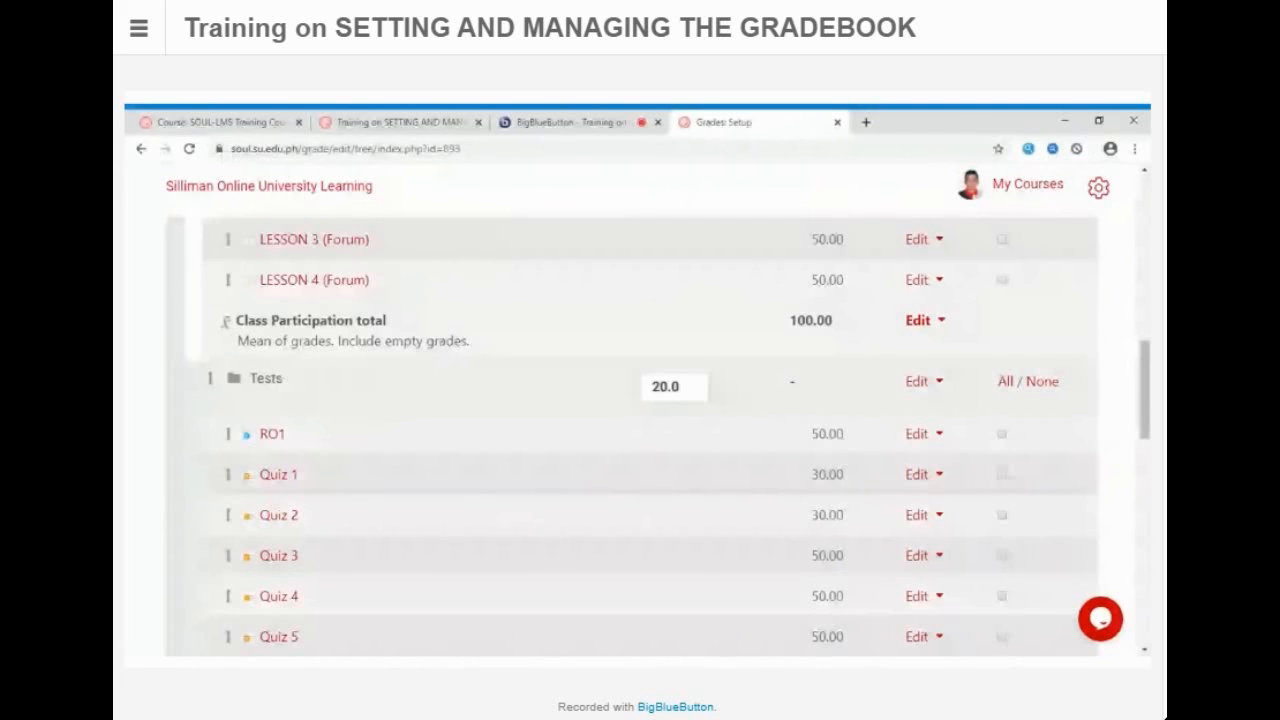
scroll(462, 453, "down", 5)
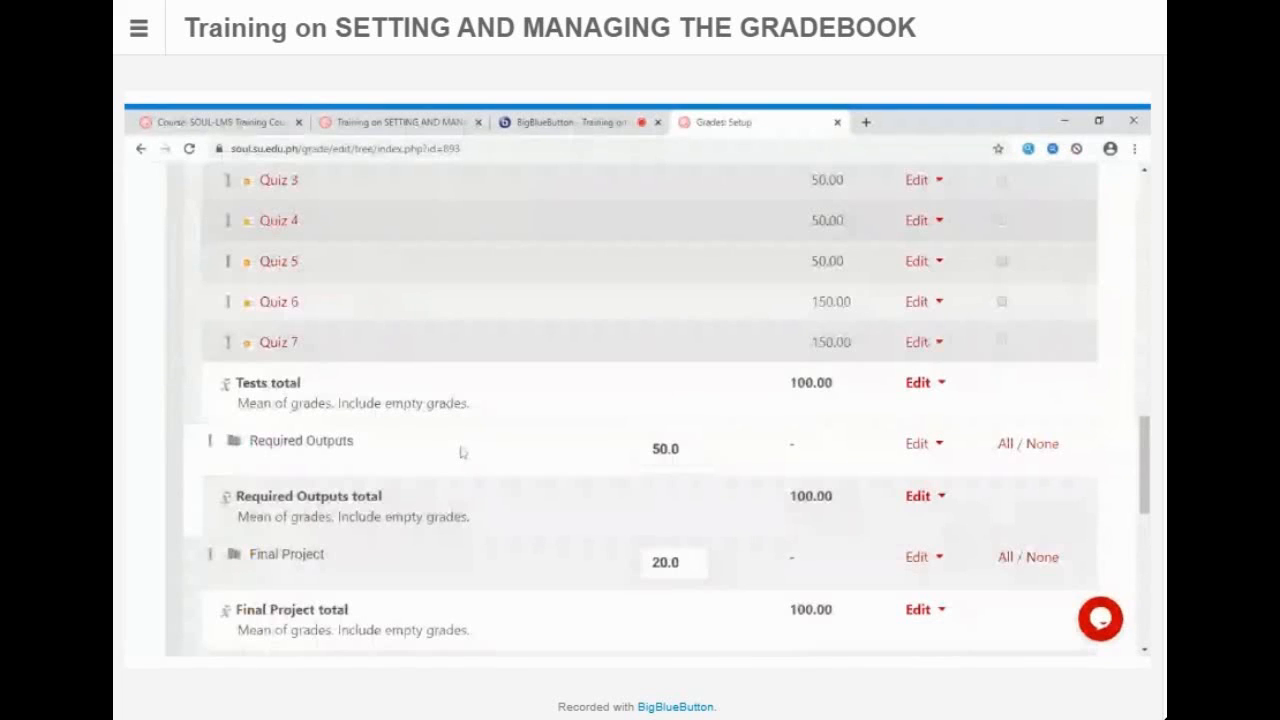
scroll(598, 527, "up", 4)
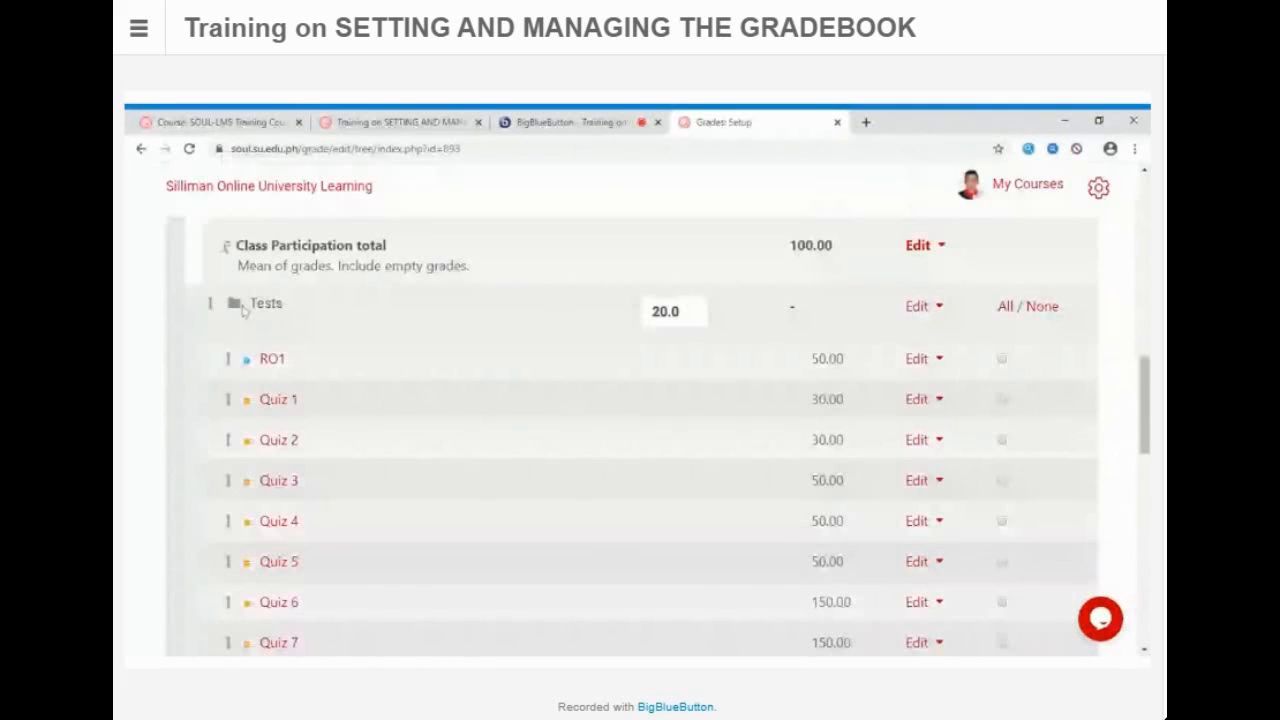
scroll(487, 378, "up", 4)
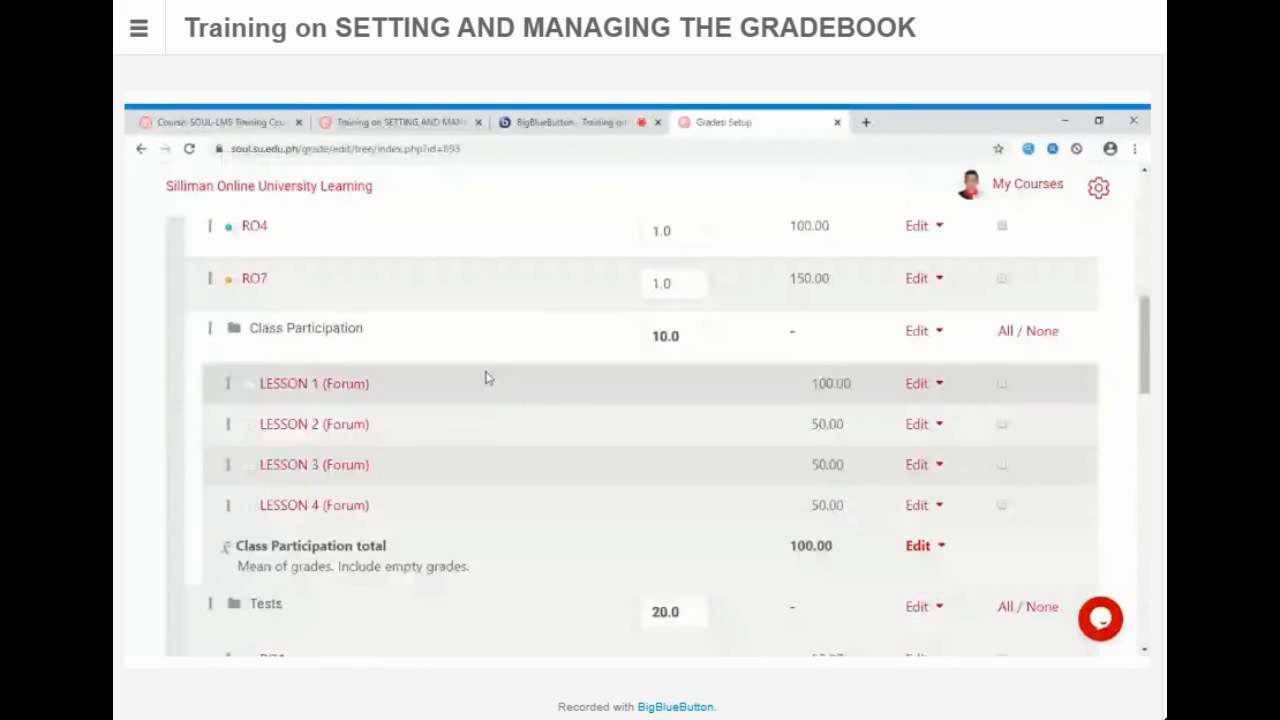
scroll(487, 378, "down", 2)
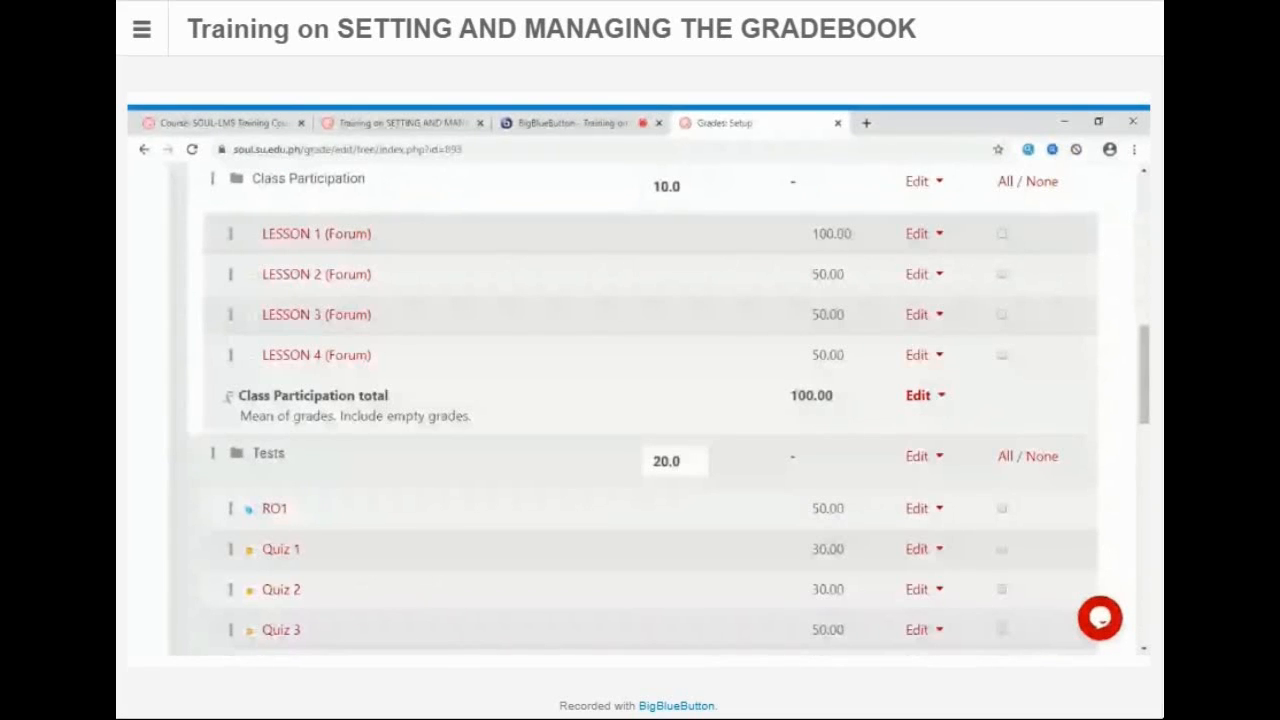
Step: Select both ungrouped RO4 grade items together with RO6, RO2 and RO3, leaving RO7 out of the selection
scroll(560, 451, "up", 8)
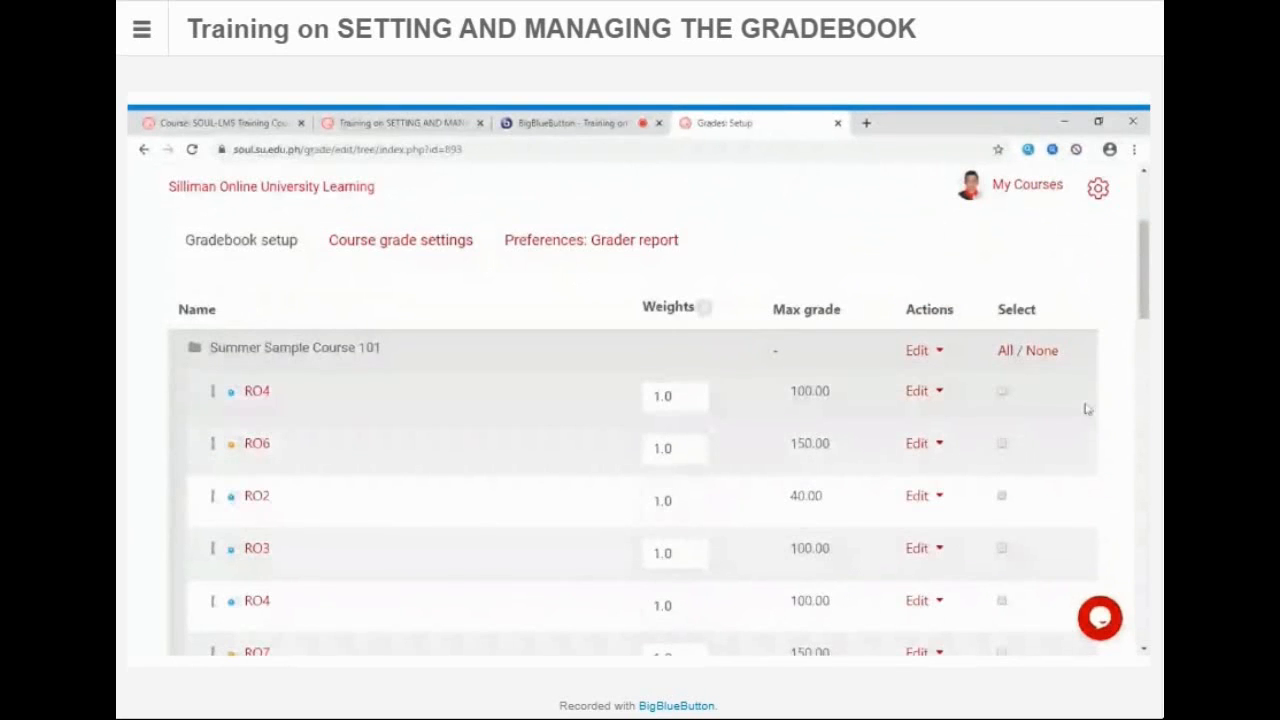
left_click(1001, 391)
left_click(1001, 443)
left_click(1001, 495)
scroll(1004, 480, "down", 1)
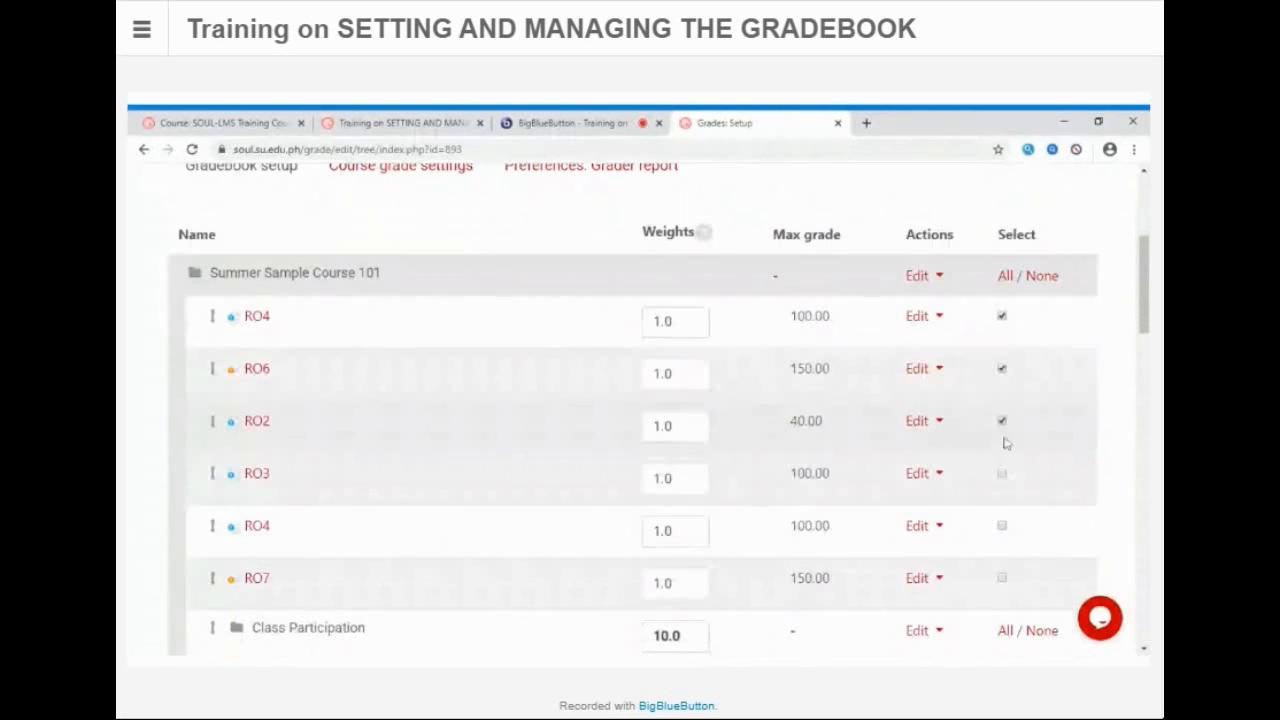
left_click(1002, 476)
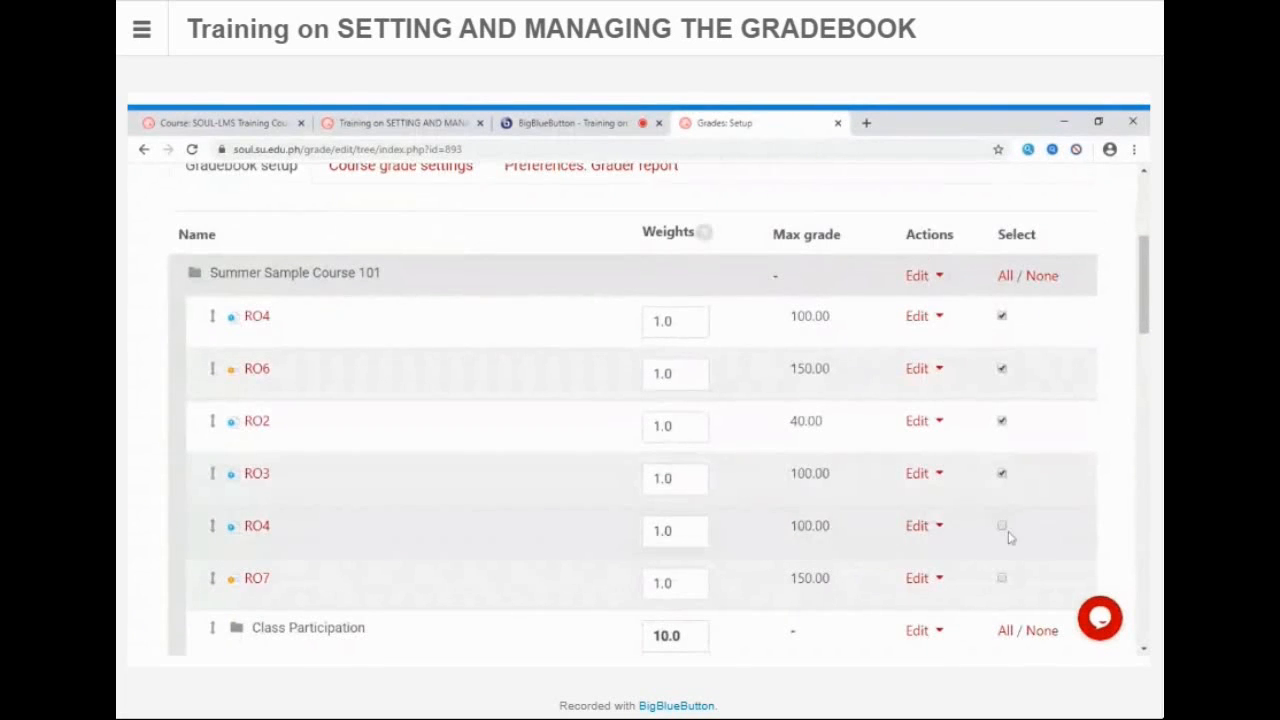
scroll(1005, 529, "down", 2)
left_click(1001, 376)
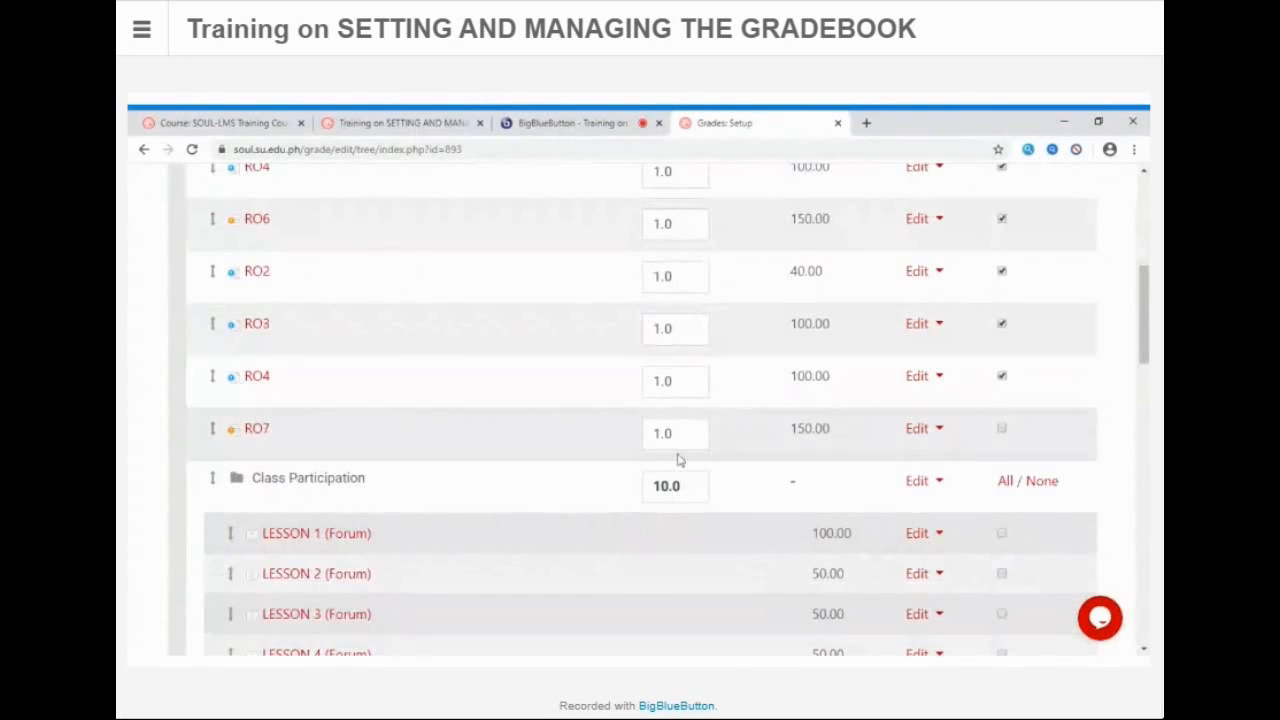
scroll(680, 460, "down", 2)
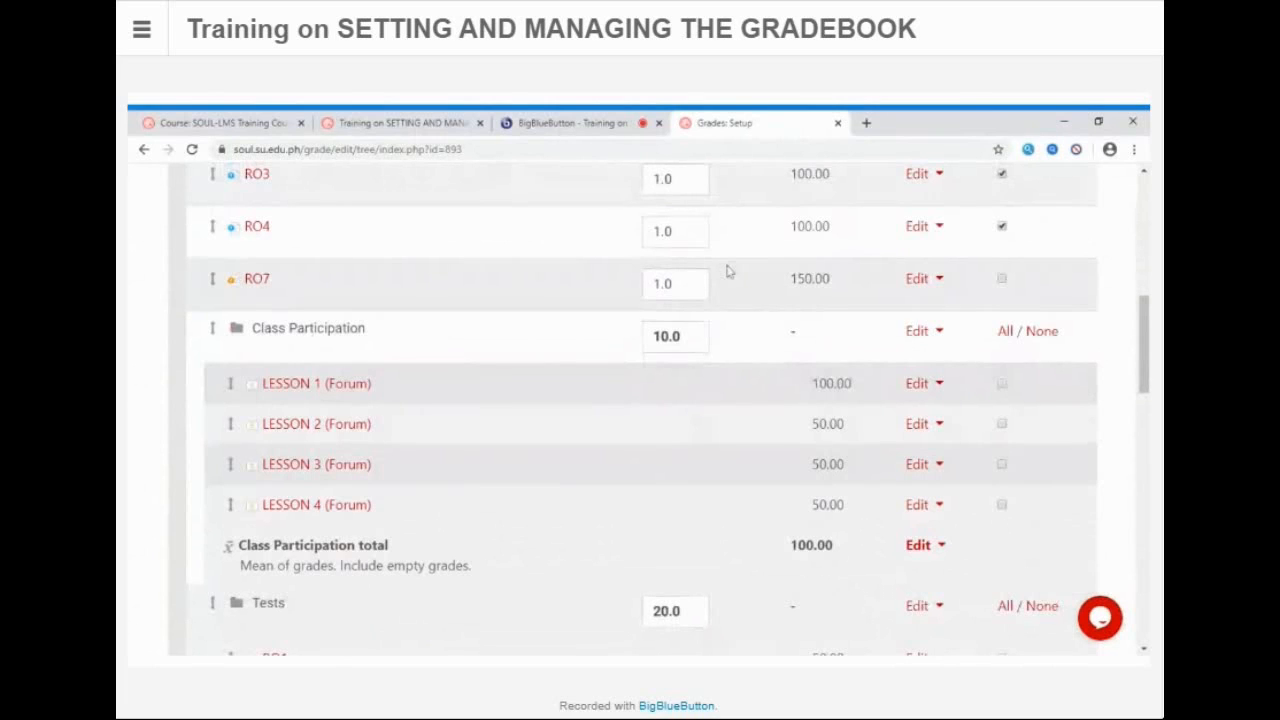
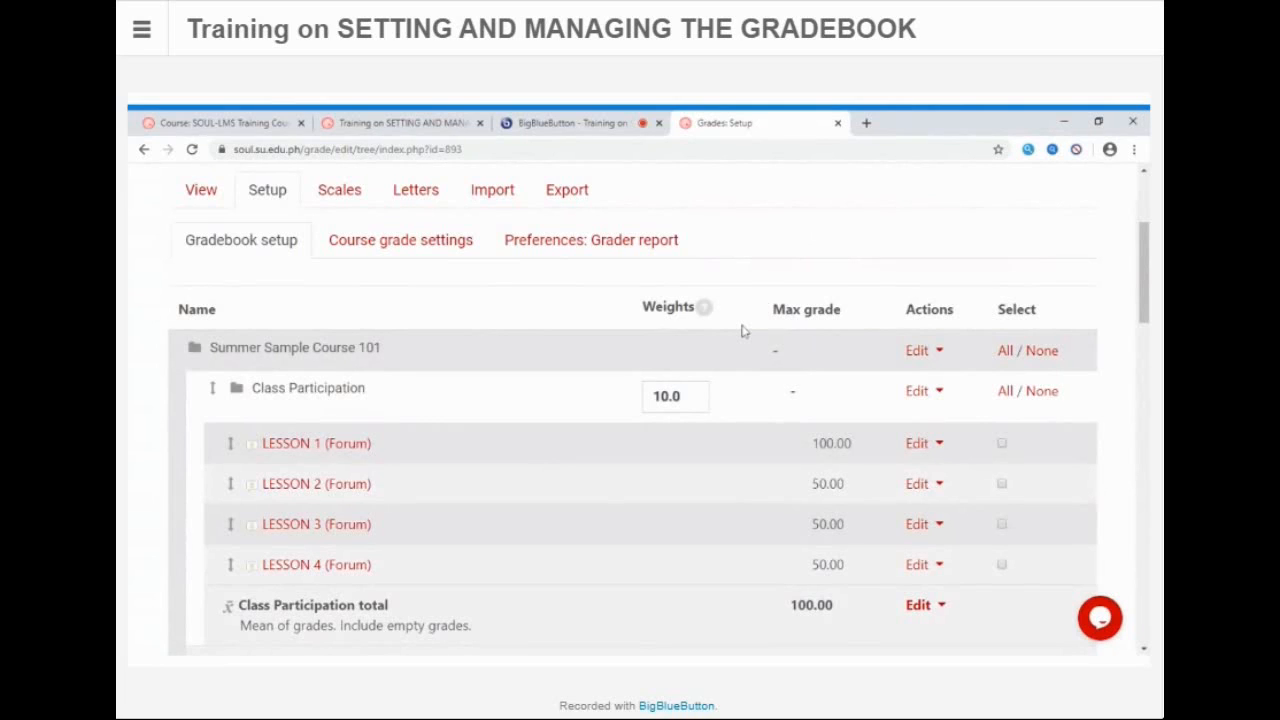
Step: Examine the Summer Sample Course 101 structure from Class Participation to the course total, checking each category's weight and grade items
scroll(742, 331, "down", 1)
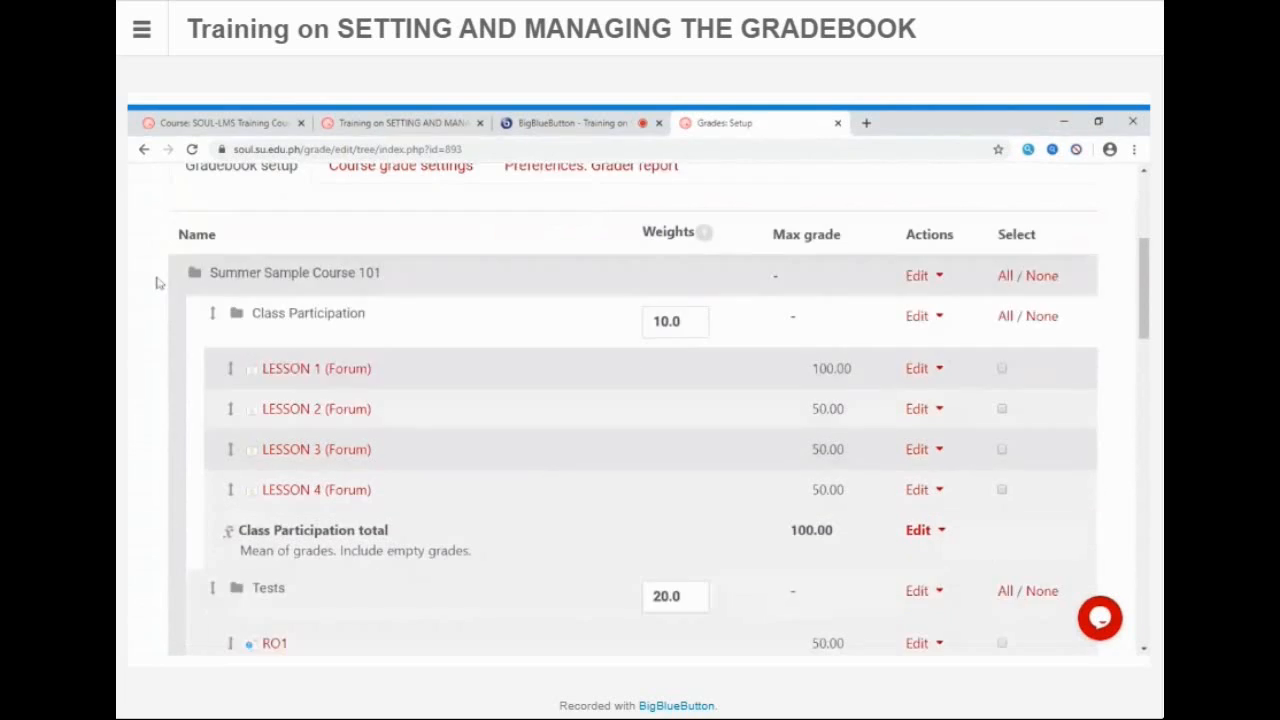
left_click_drag(208, 273, 385, 276)
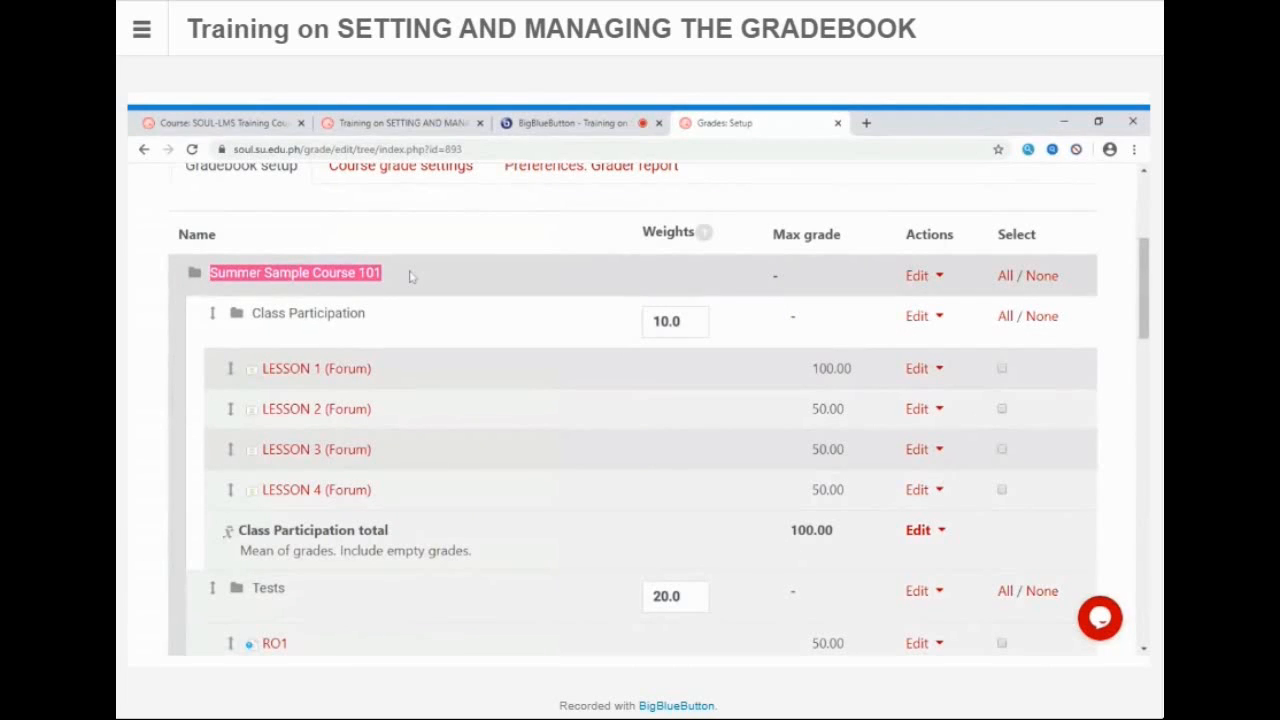
scroll(523, 317, "down", 10)
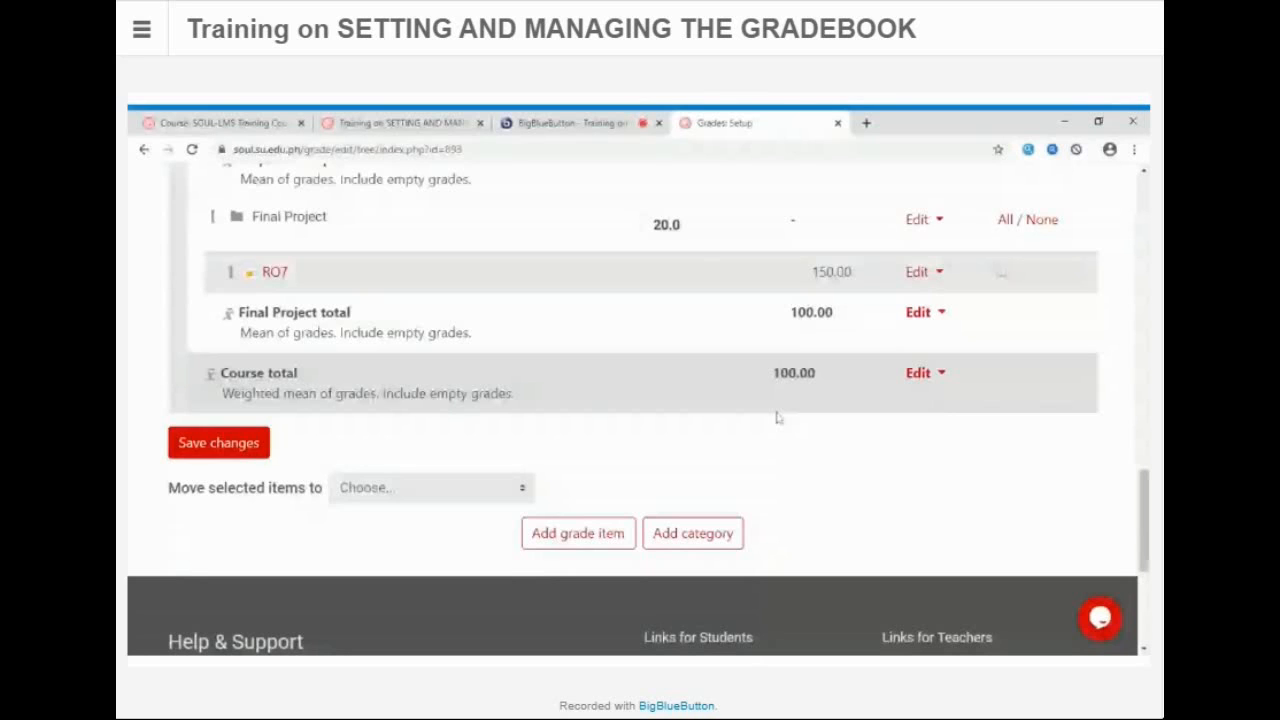
scroll(778, 418, "up", 10)
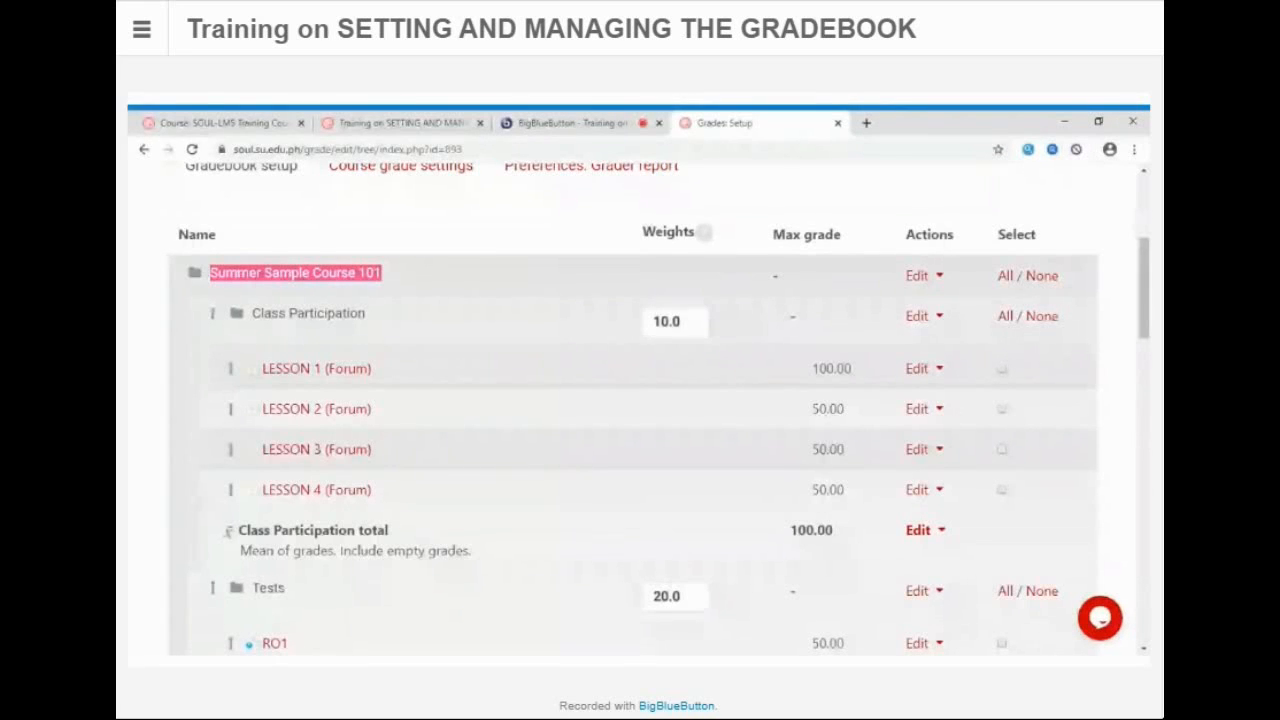
left_click(683, 322)
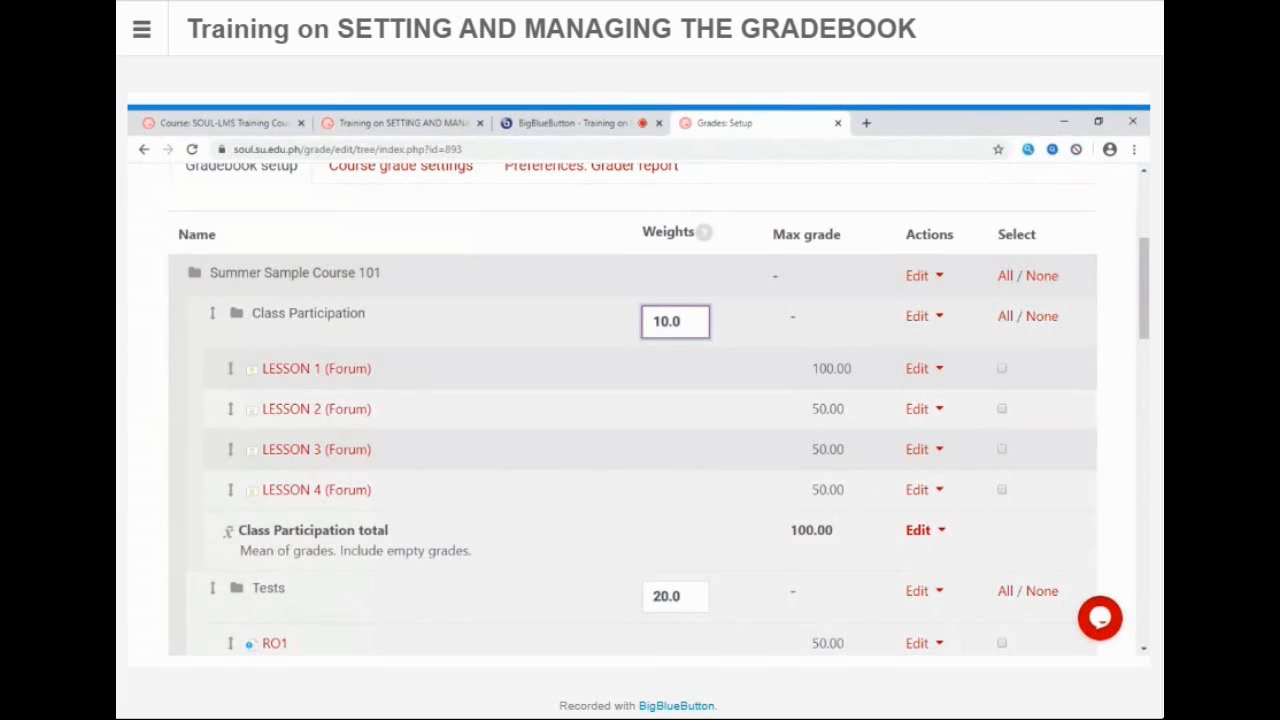
scroll(583, 349, "down", 1)
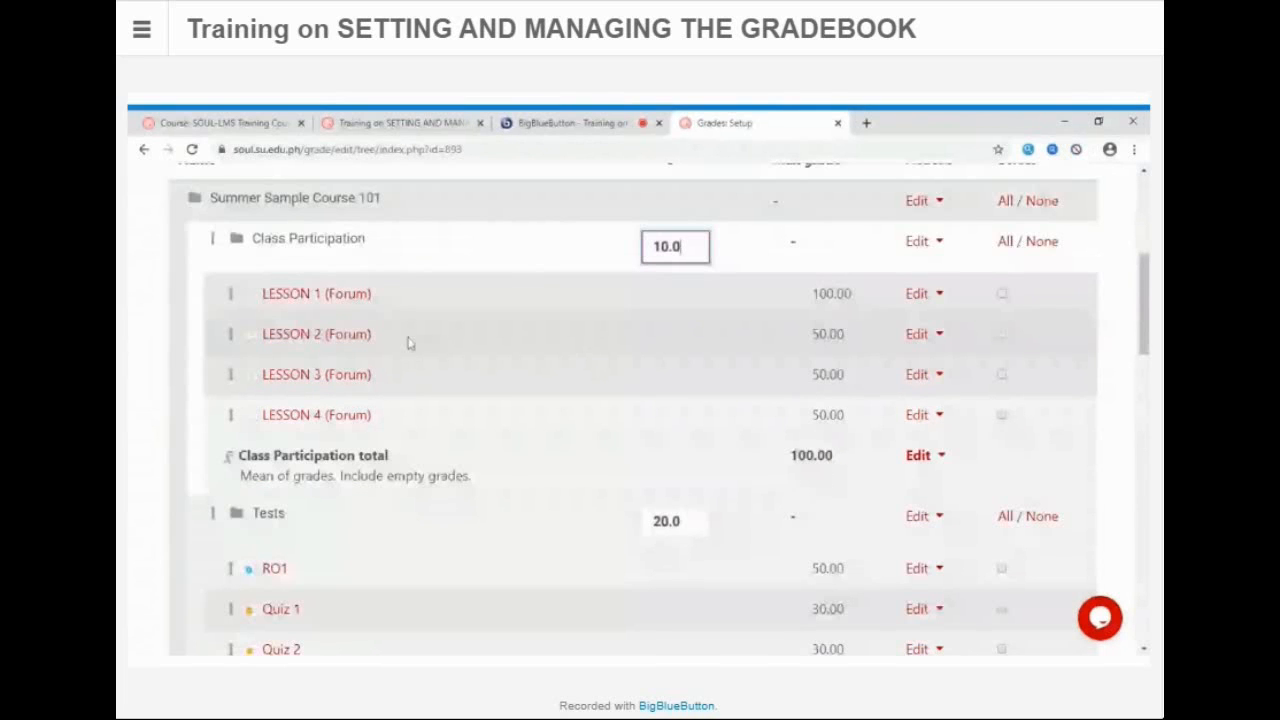
scroll(486, 388, "down", 3)
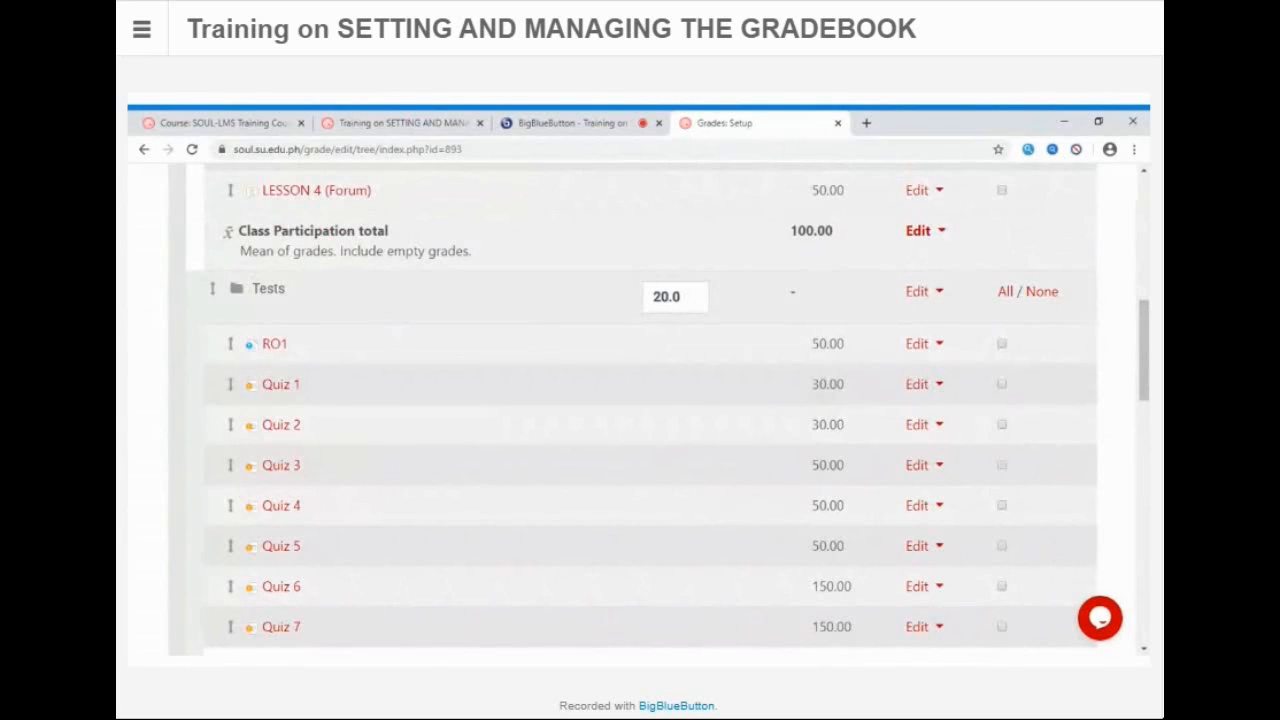
scroll(397, 349, "down", 2)
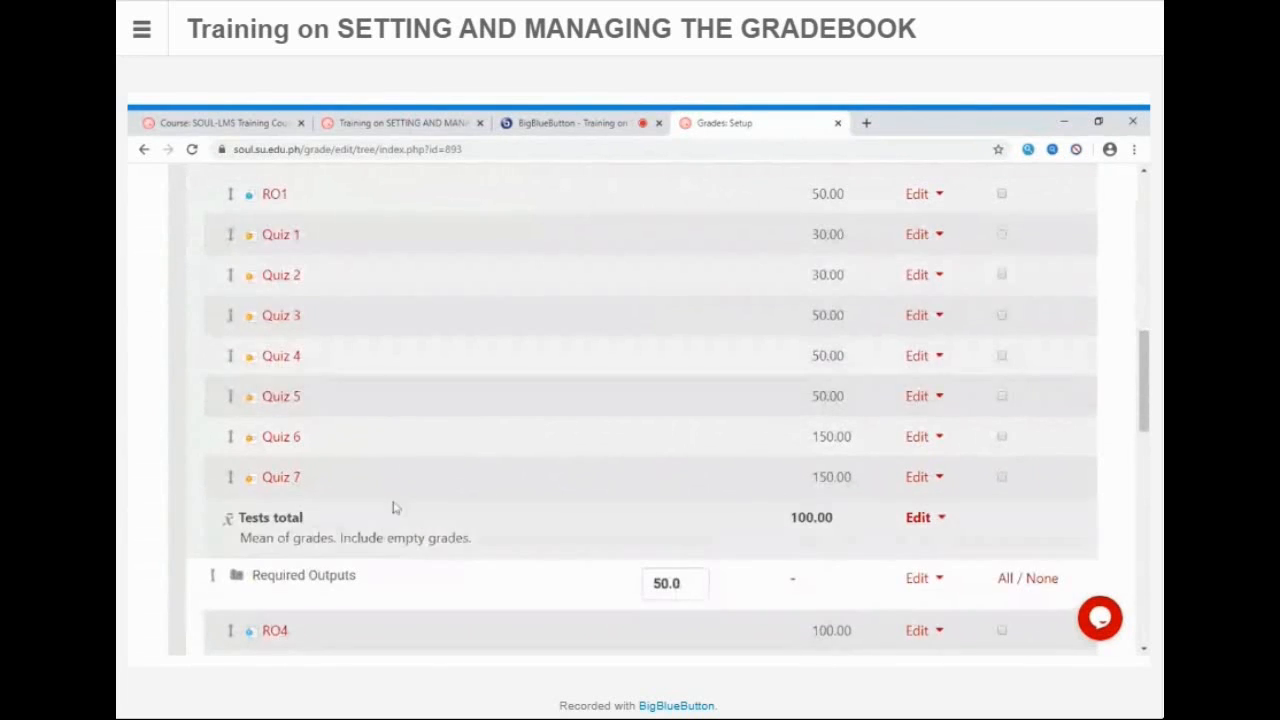
scroll(394, 508, "down", 3)
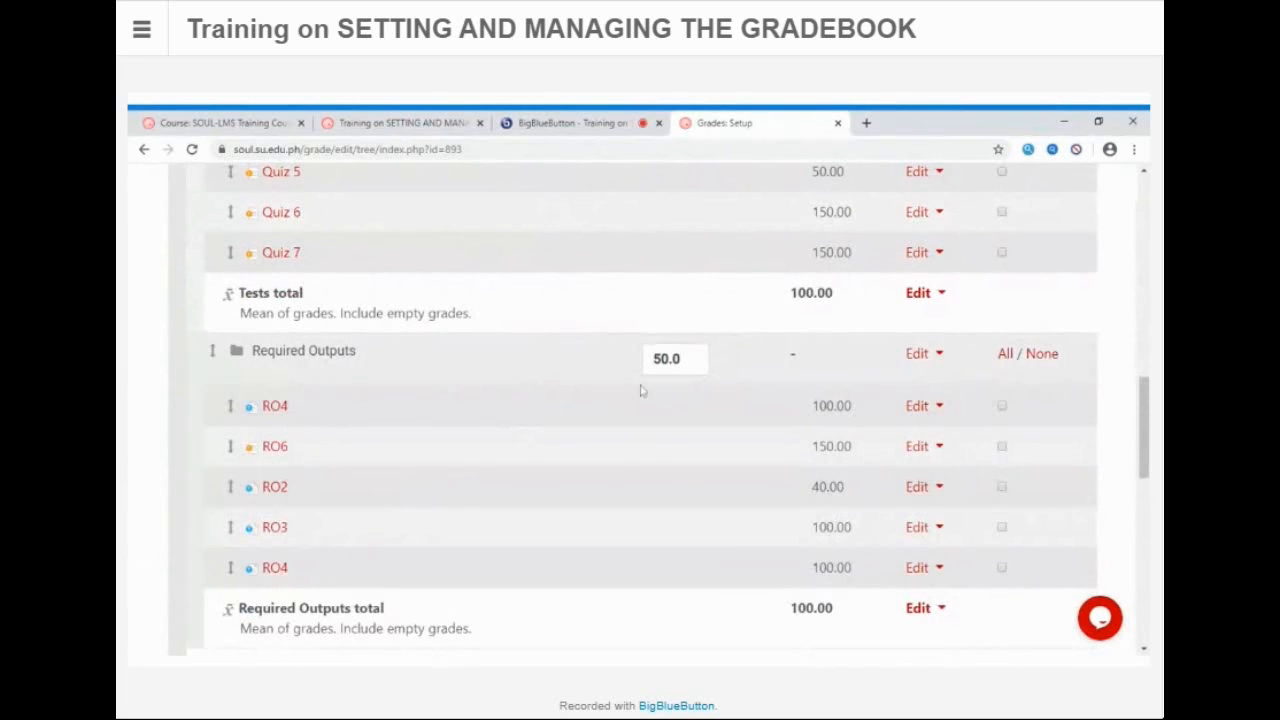
scroll(650, 422, "down", 3)
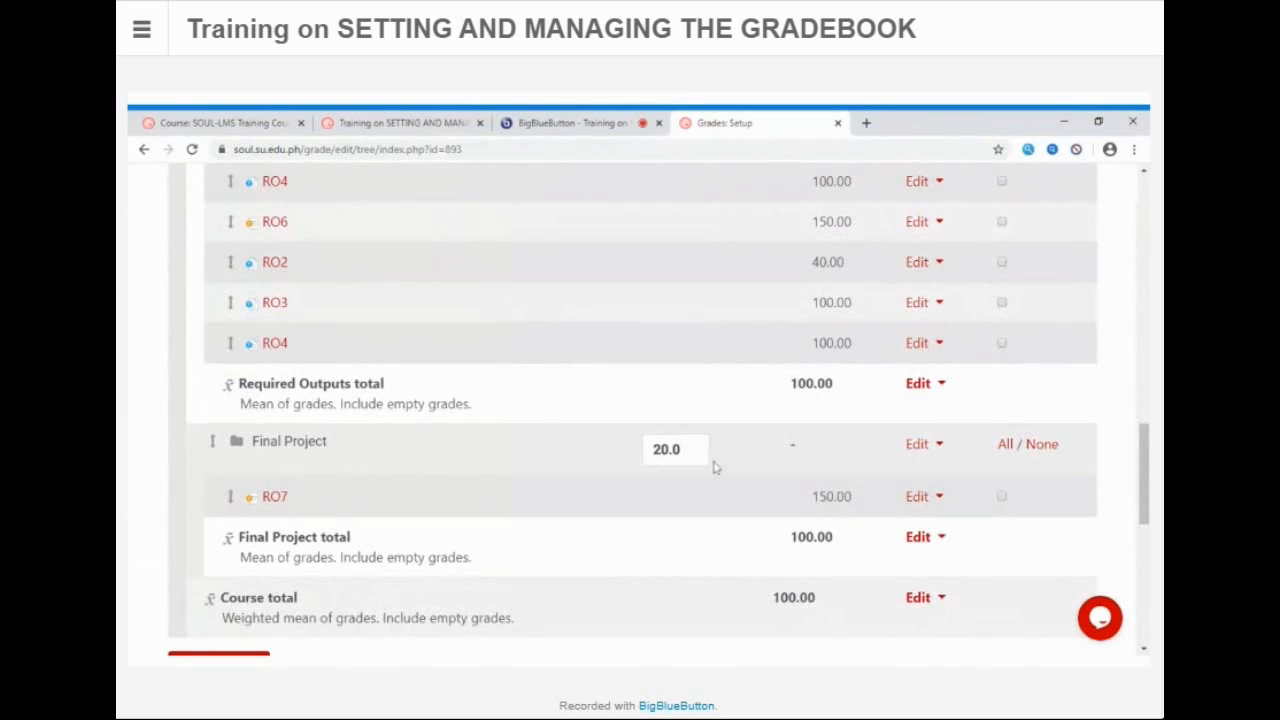
Step: Review the gradebook structure again, from the Final Project category and course total back up to the Class Participation items
scroll(665, 518, "down", 1)
scroll(665, 518, "down", 2)
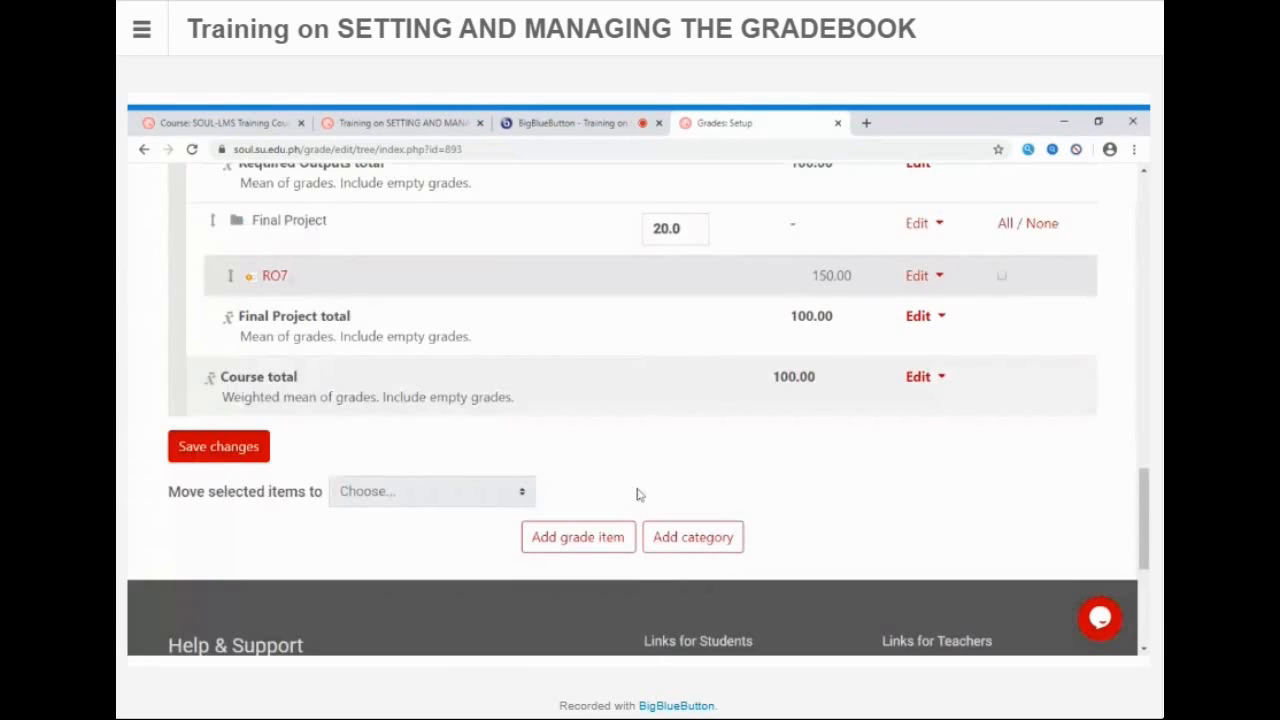
scroll(638, 494, "up", 3)
scroll(636, 470, "up", 4)
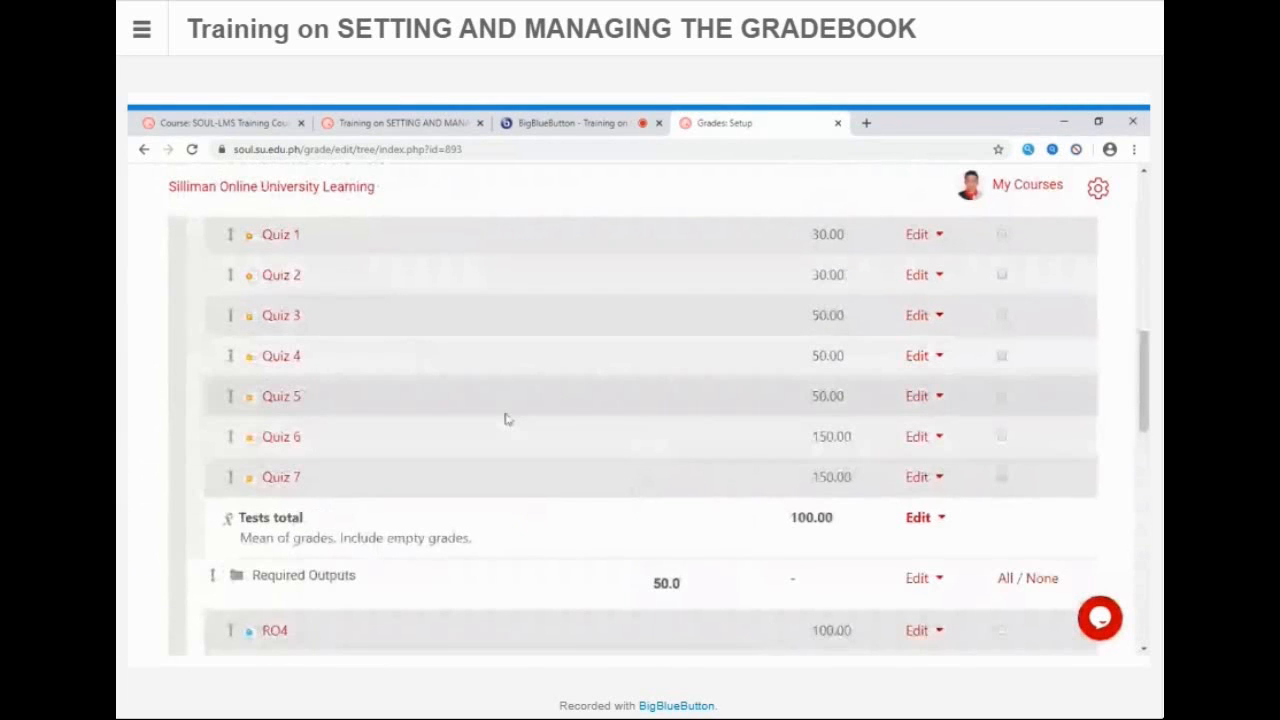
scroll(522, 455, "up", 9)
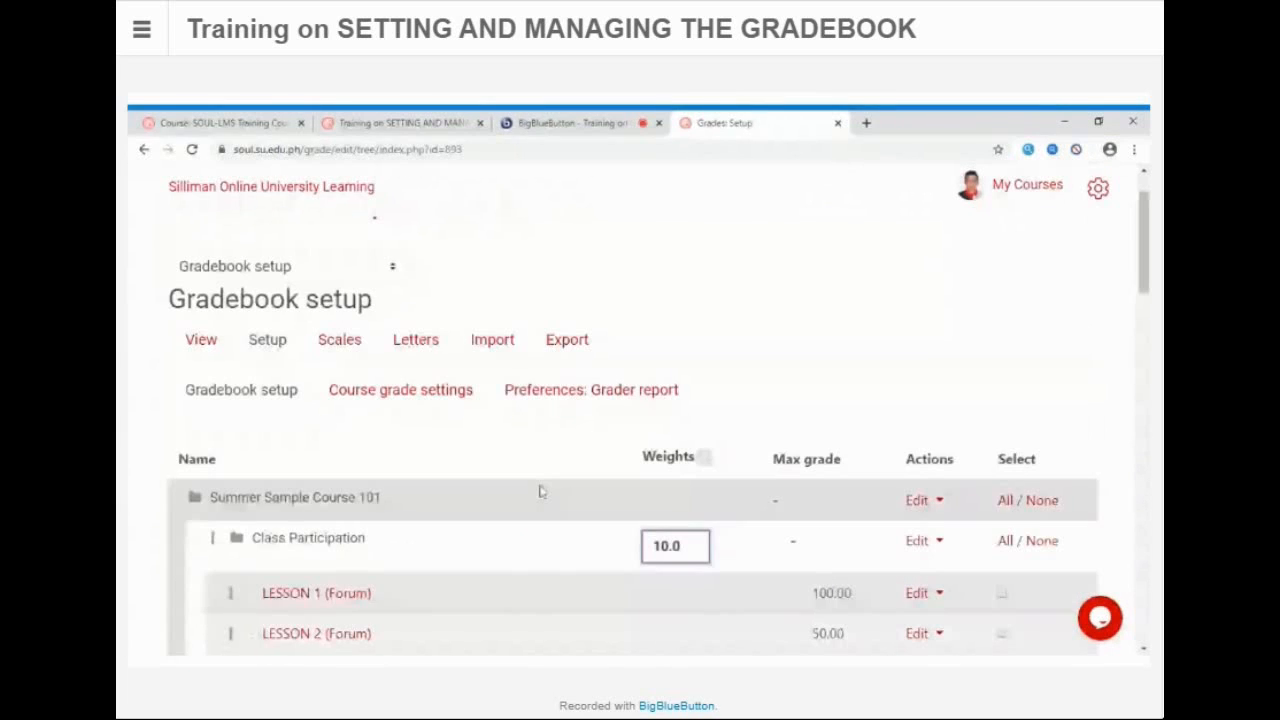
scroll(540, 491, "down", 2)
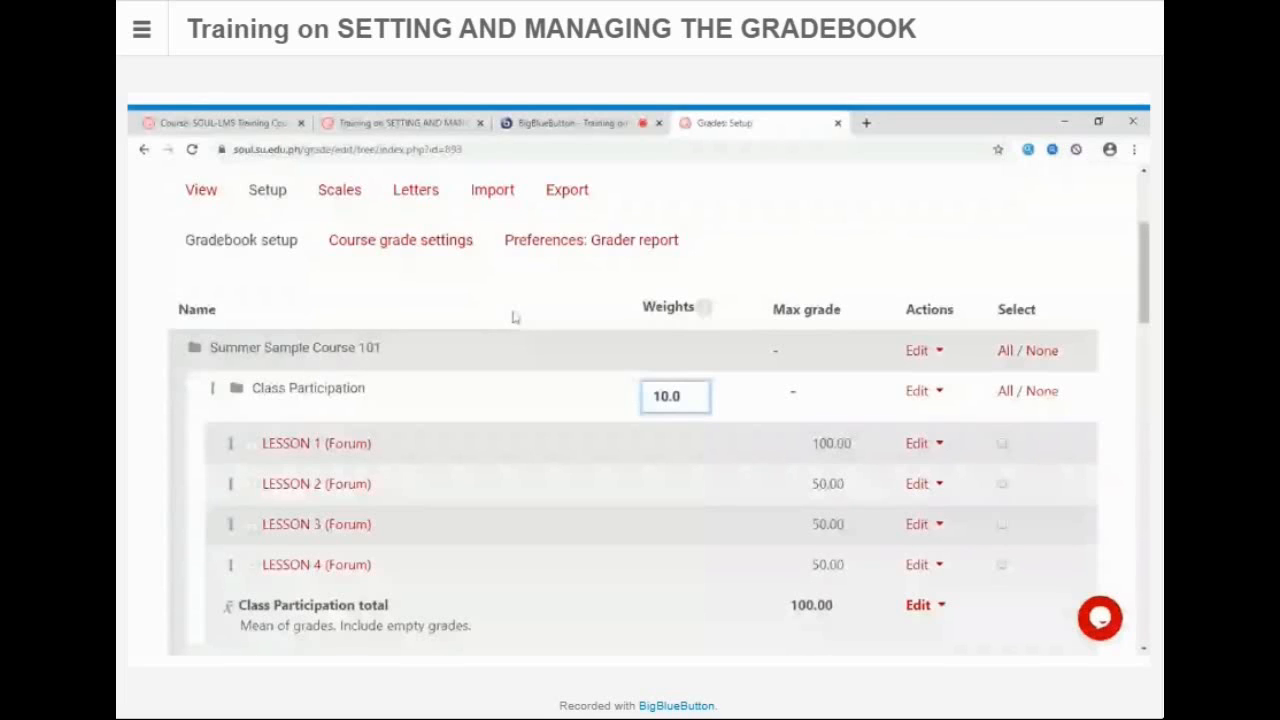
key("Return")
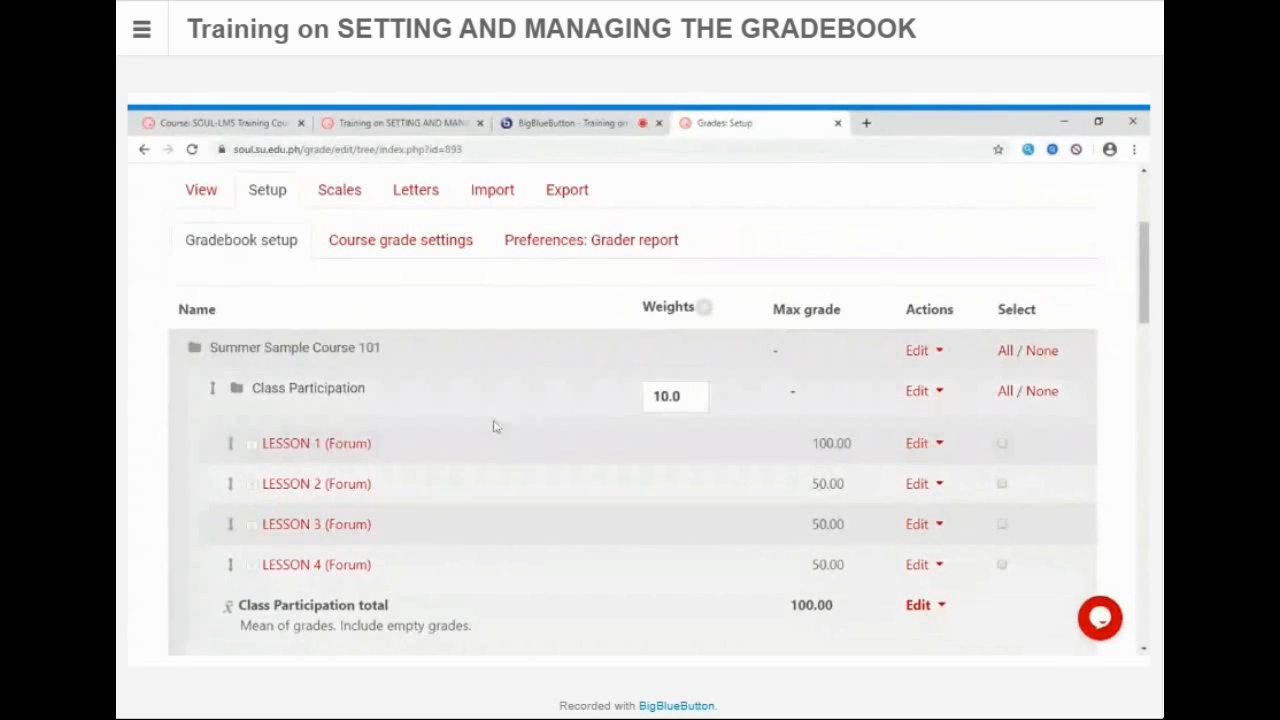
Step: Add a new grade item to the gradebook and name it Video Con Lesson1
scroll(493, 426, "down", 15)
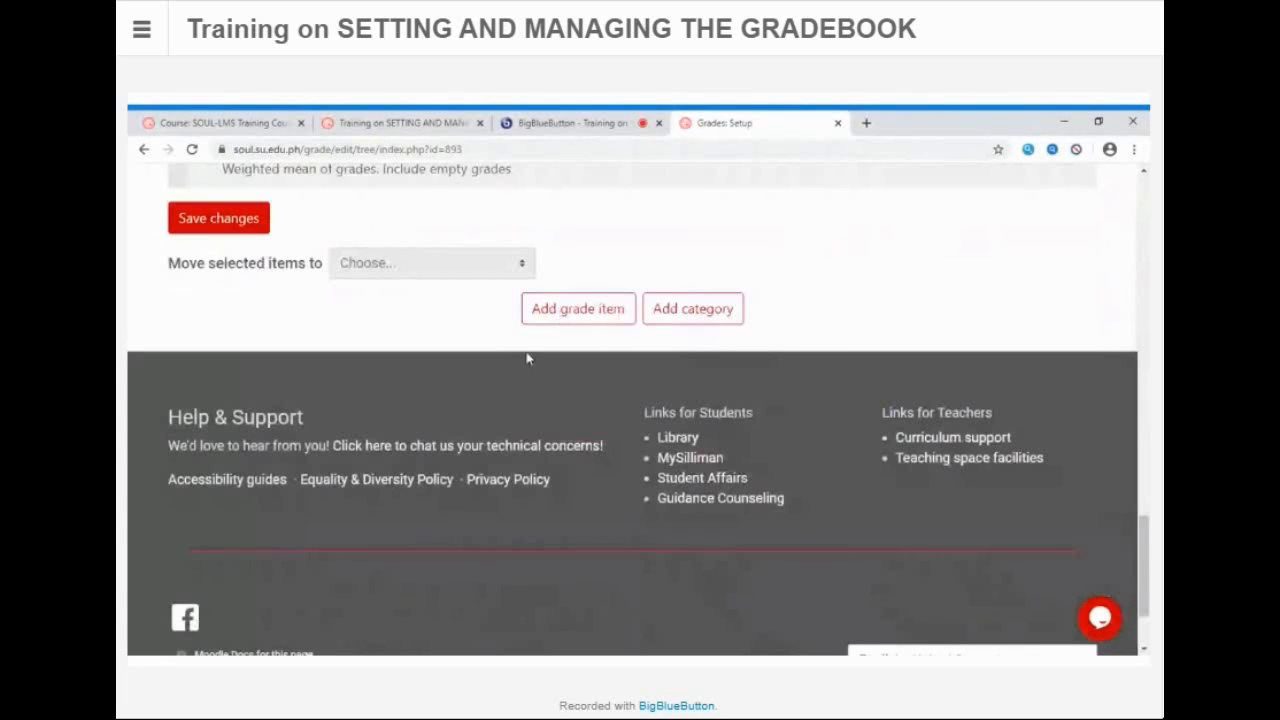
left_click(572, 312)
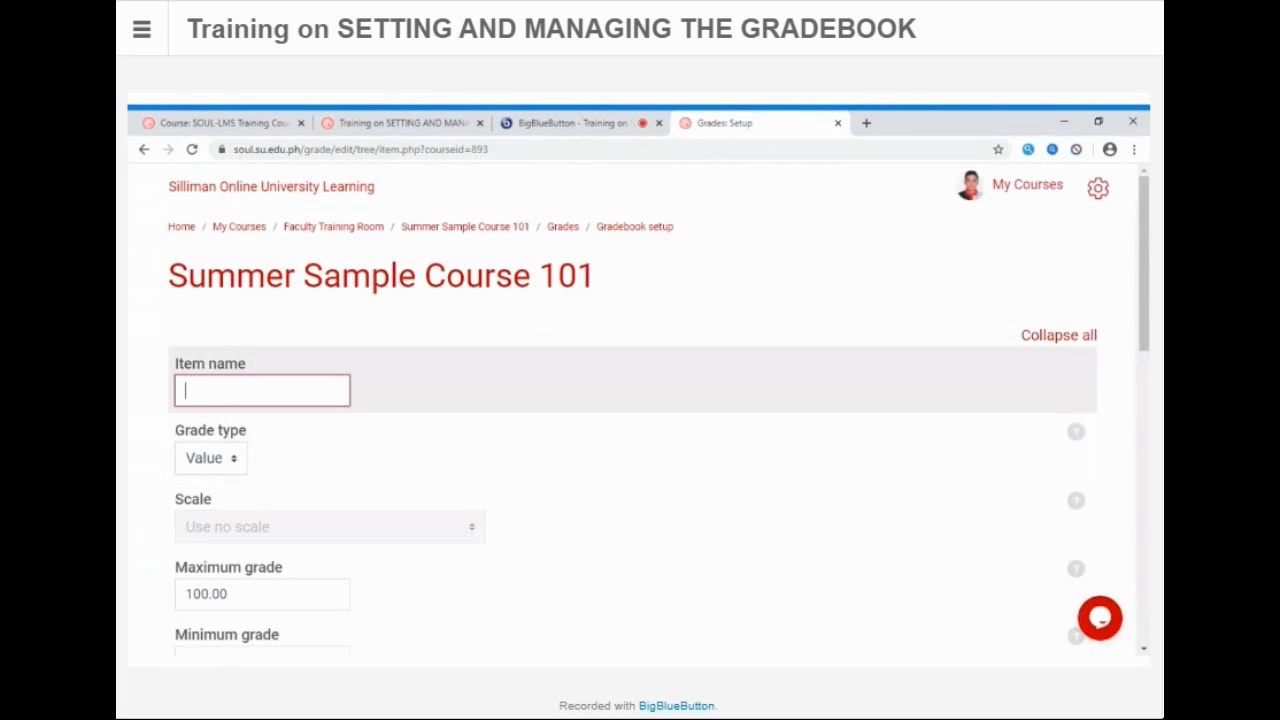
type("Vide")
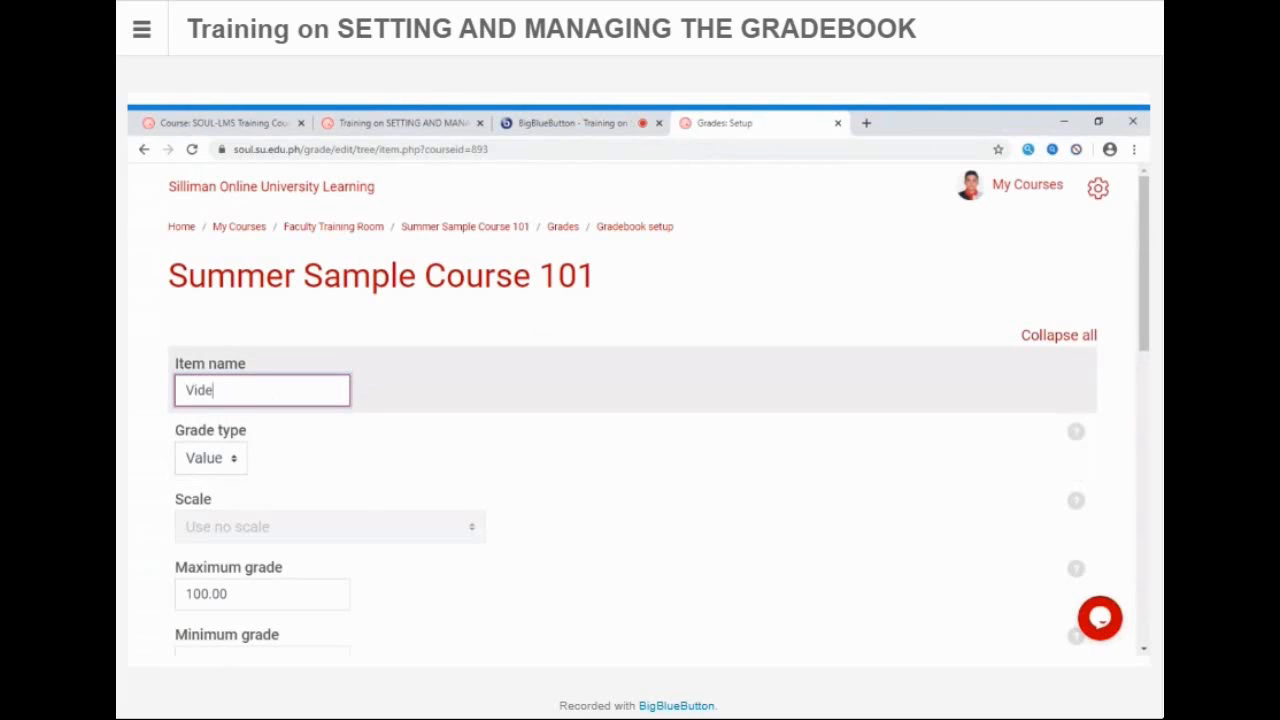
type("o Con Lesson1")
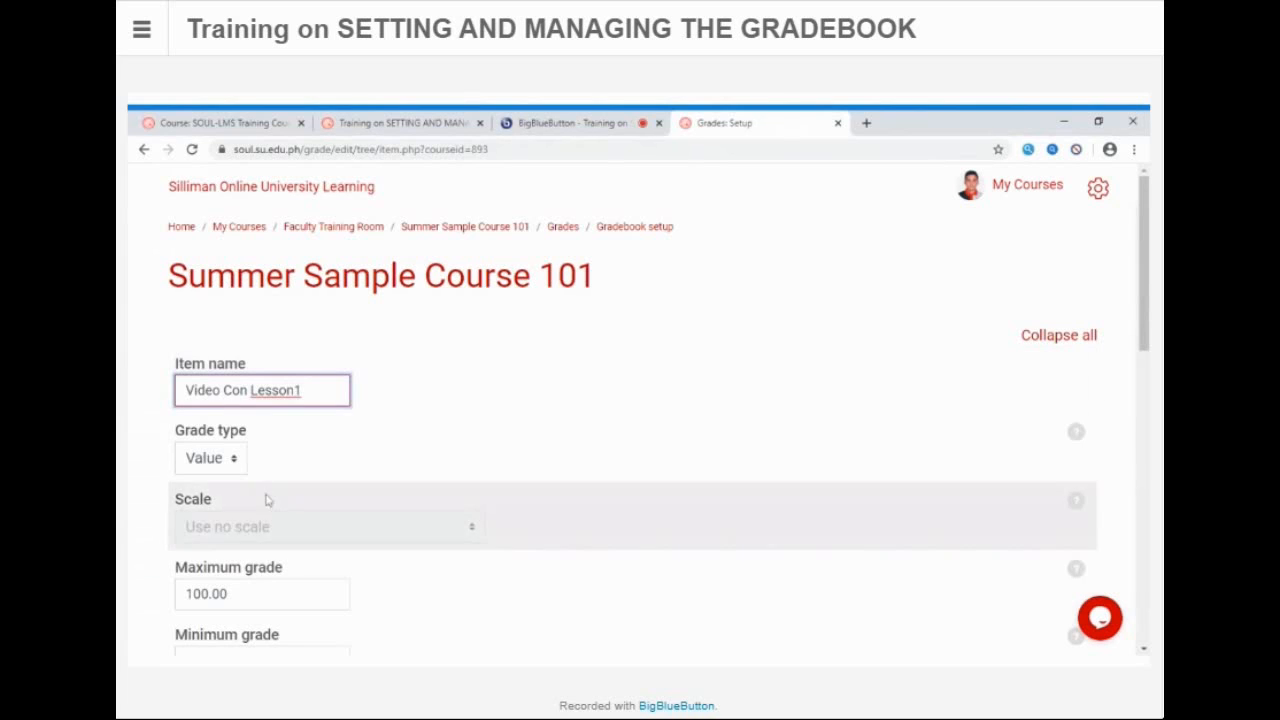
Step: Set the maximum grade of the Video Con Lesson1 item to 50
scroll(400, 494, "down", 2)
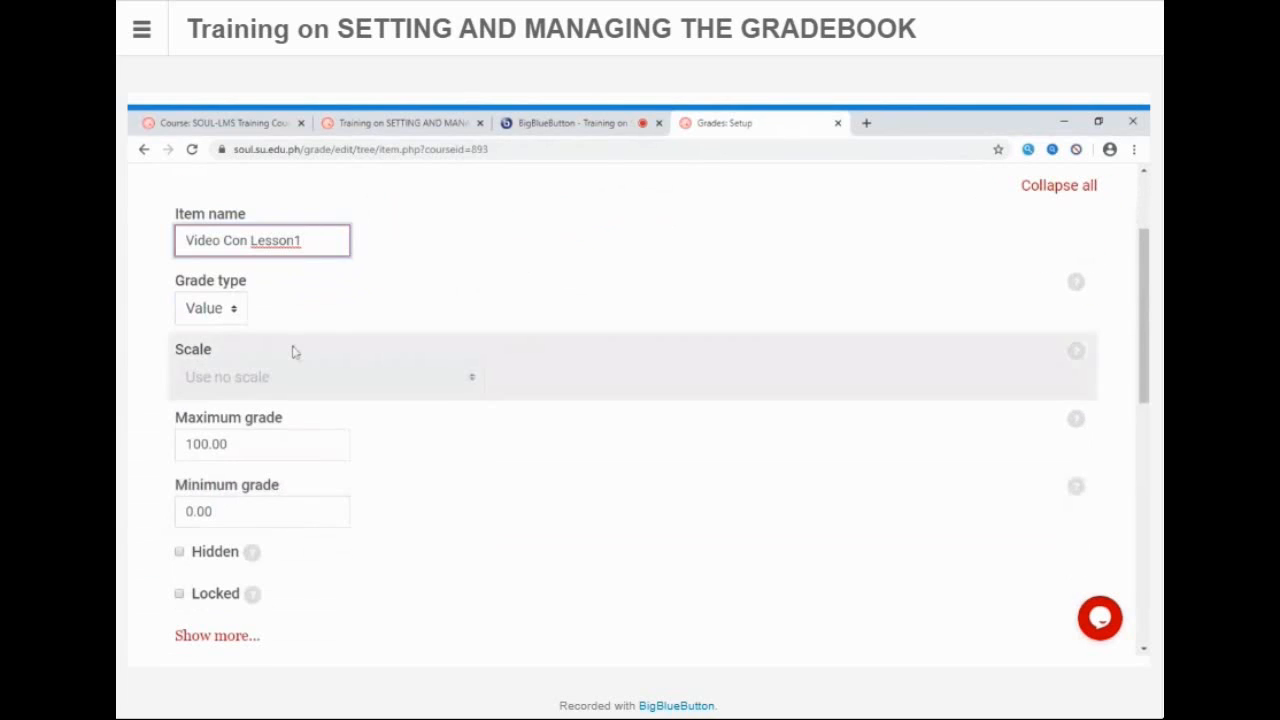
scroll(224, 420, "down", 1)
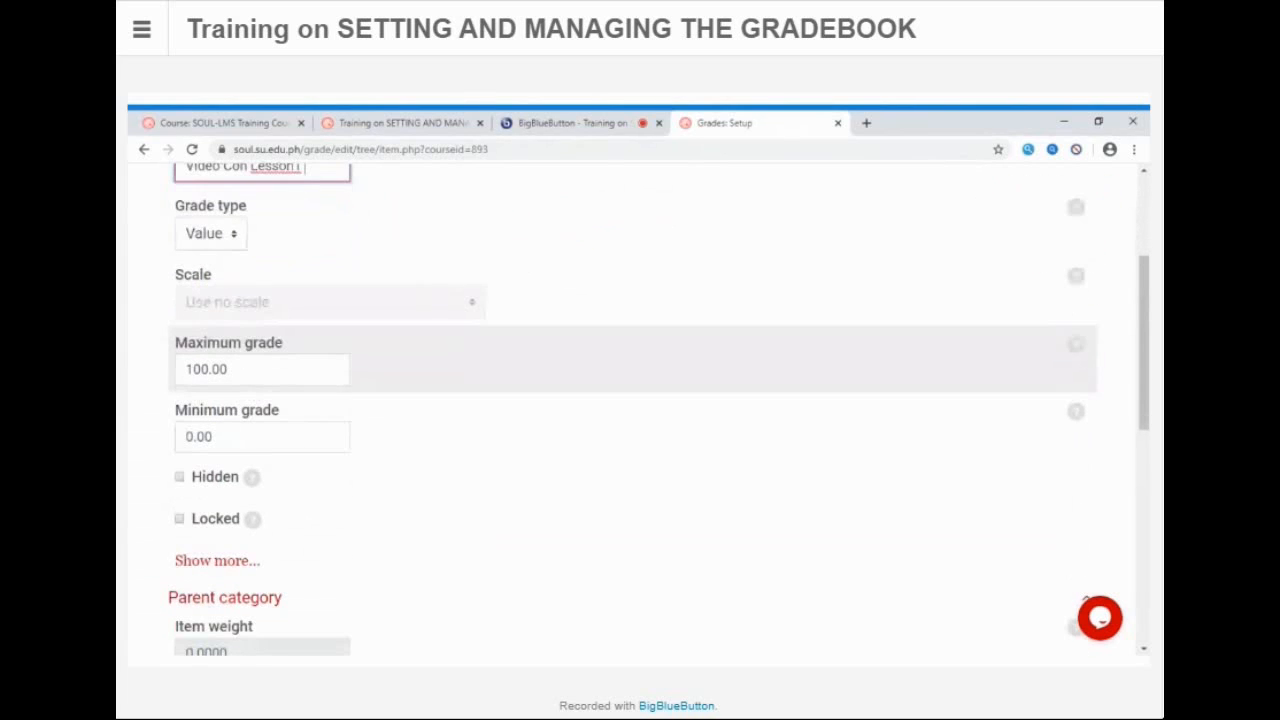
left_click_drag(236, 370, 173, 375)
type("50")
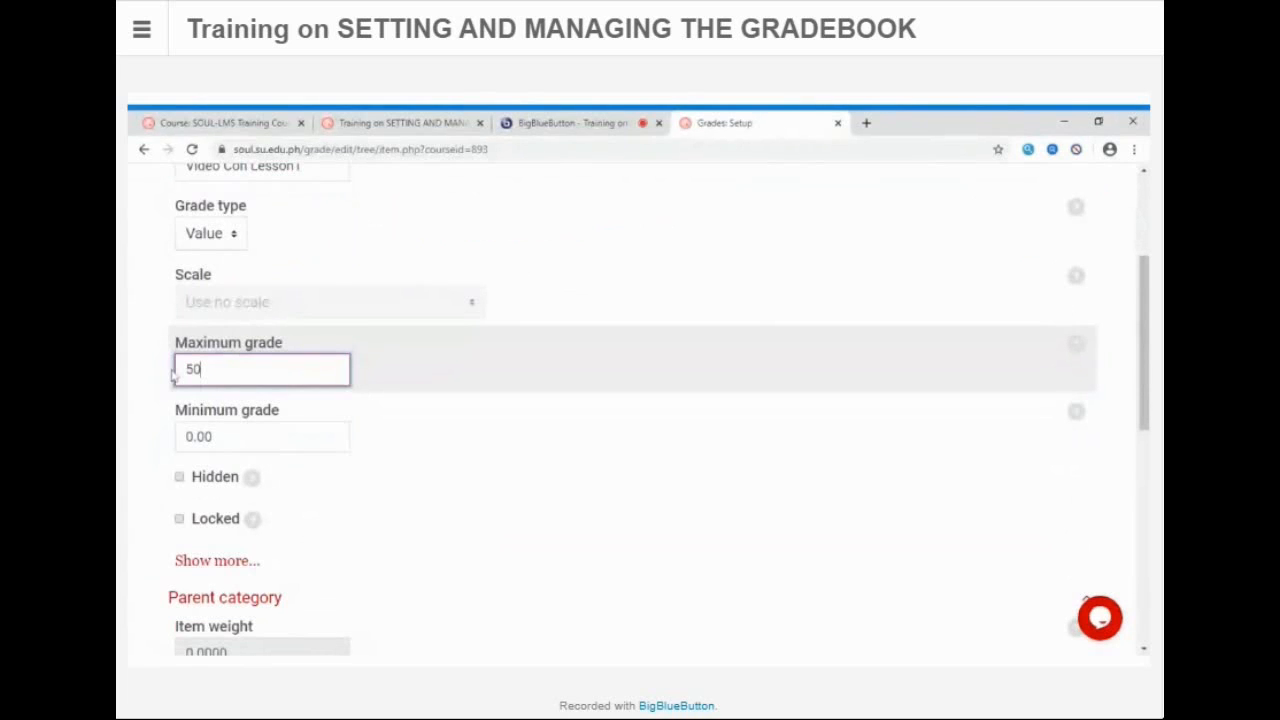
left_click(170, 420)
Step: Assign the new grade item to the Class Participation grade category
scroll(430, 467, "down", 2)
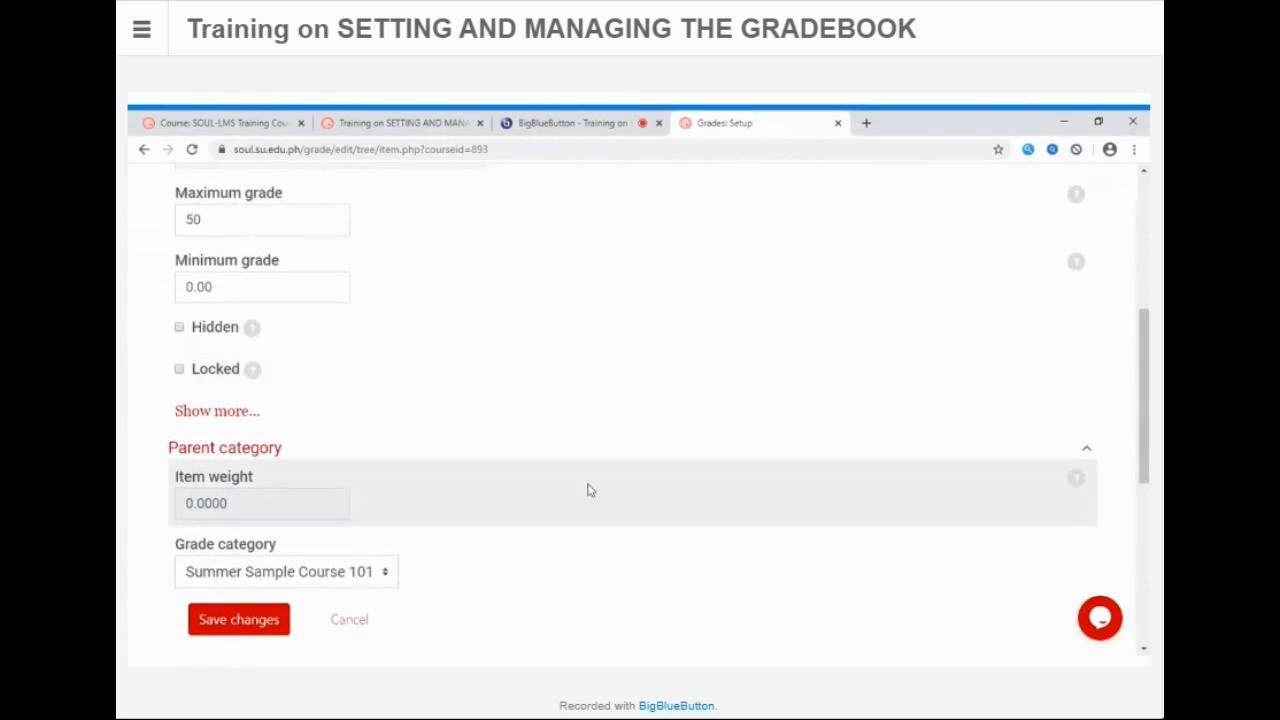
scroll(588, 490, "down", 2)
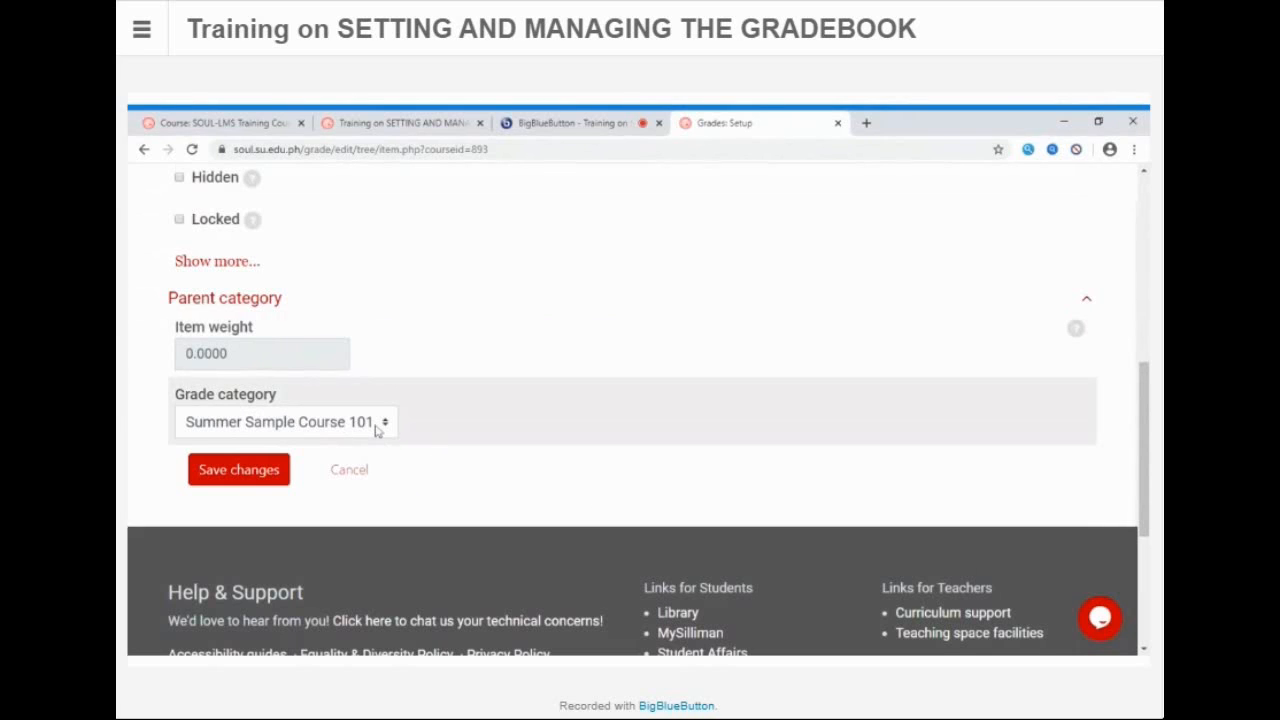
scroll(491, 380, "up", 3)
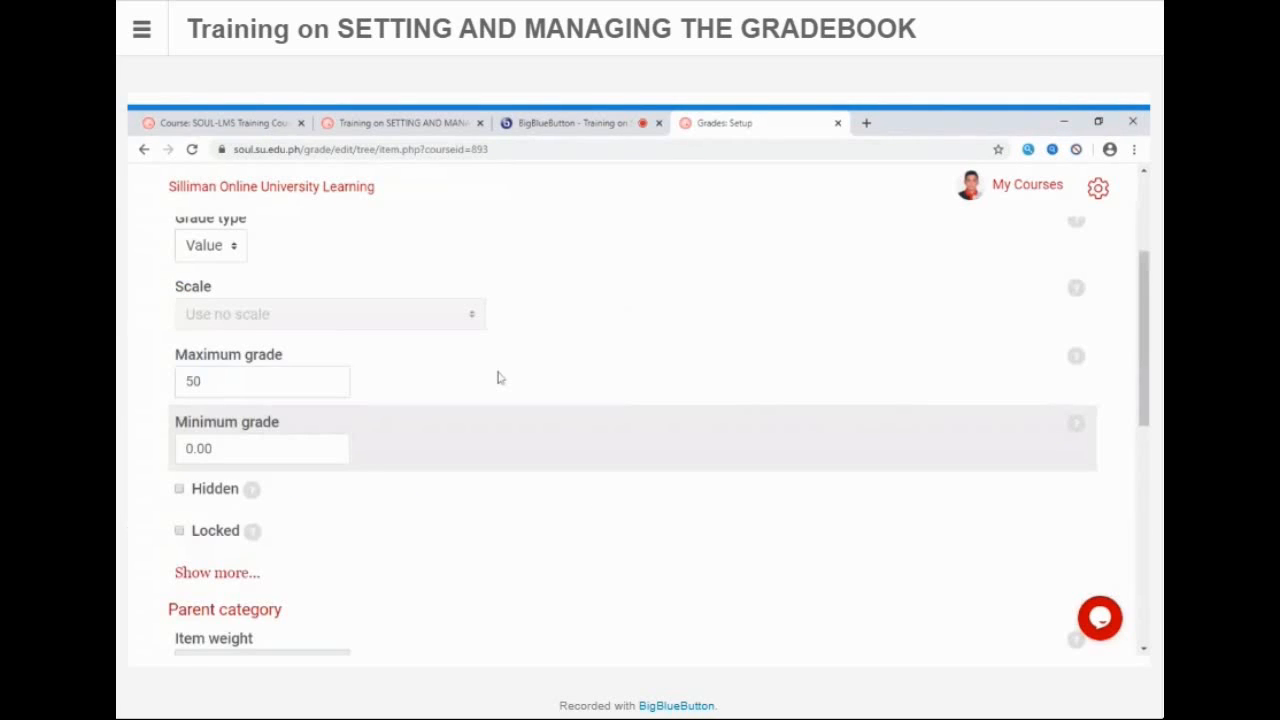
scroll(498, 377, "up", 2)
scroll(374, 466, "down", 6)
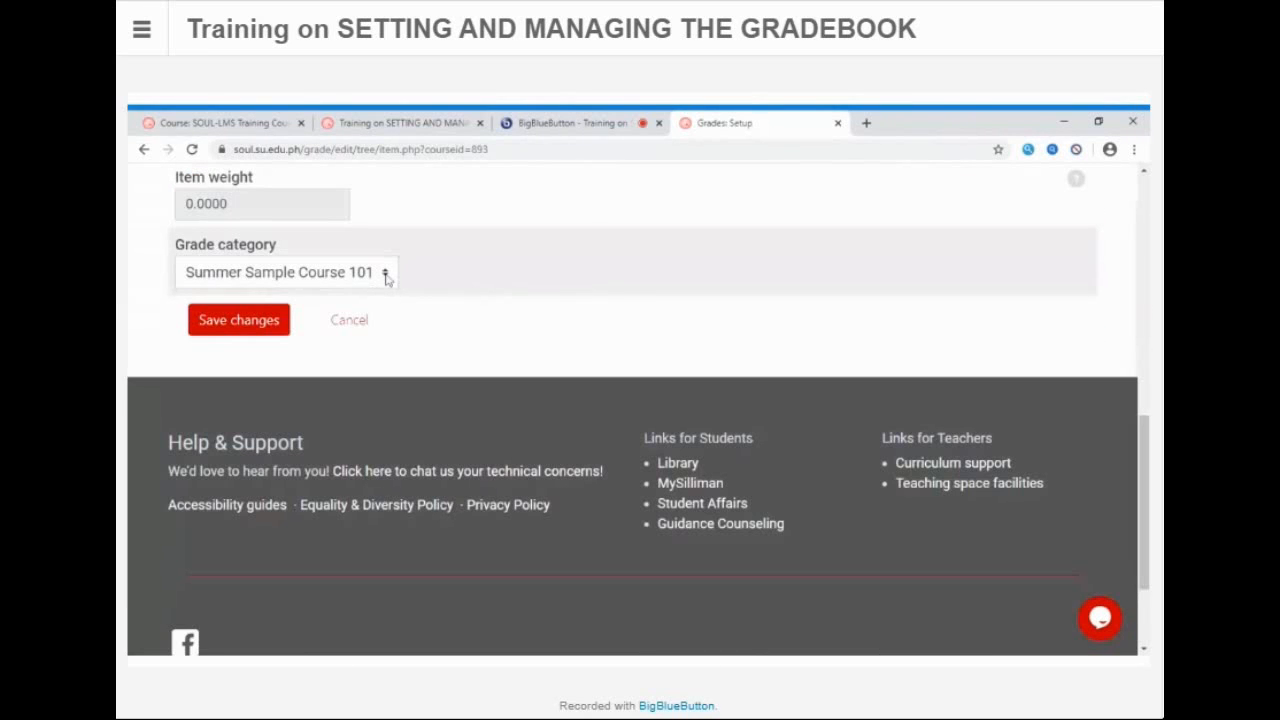
left_click(386, 279)
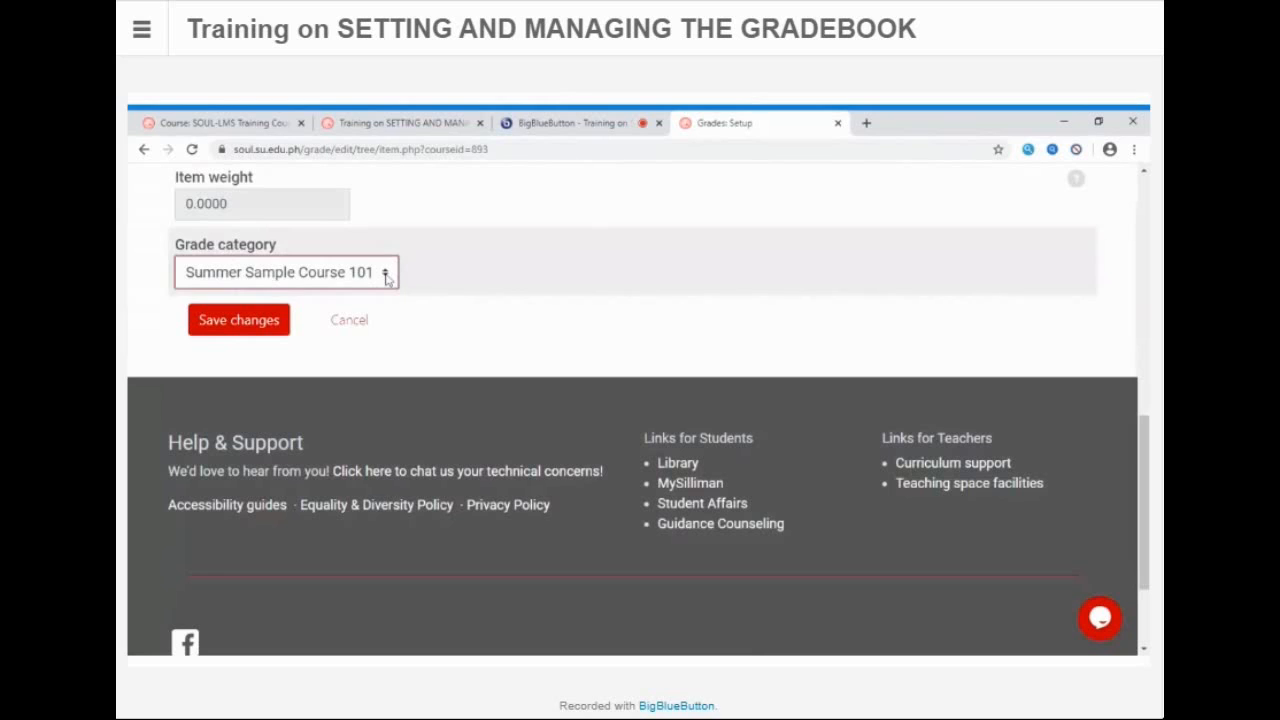
left_click(318, 312)
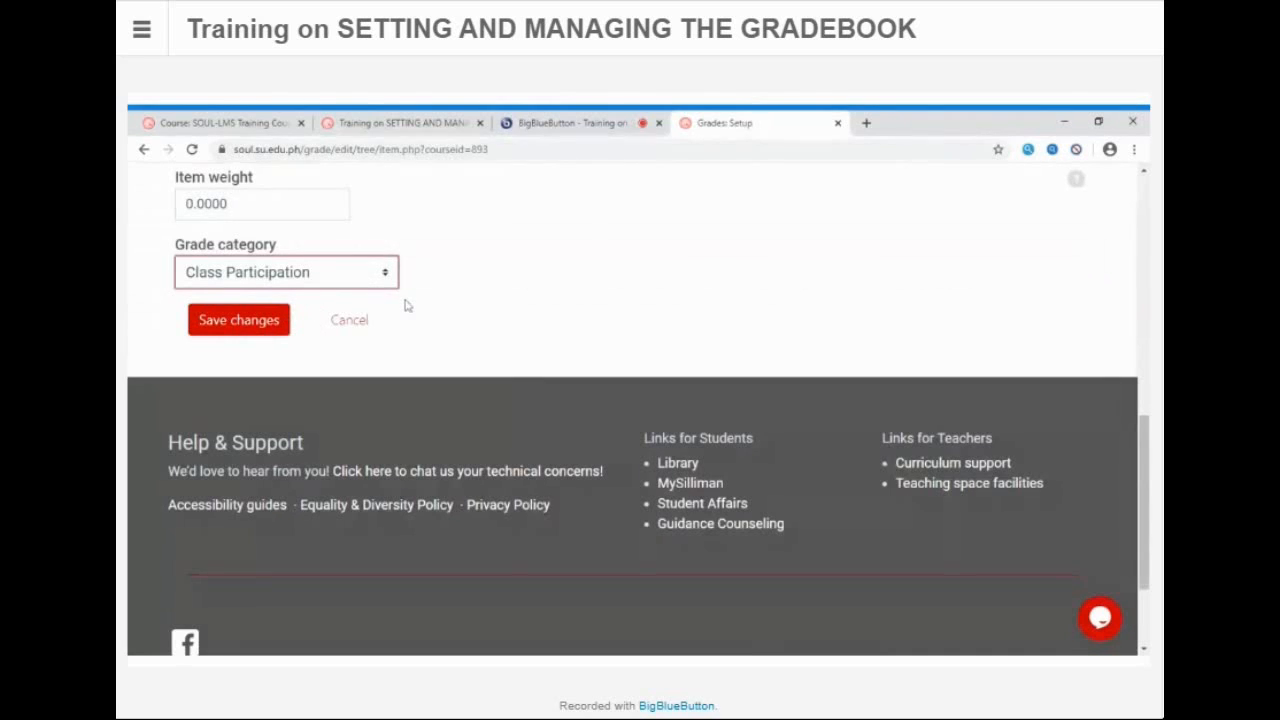
Step: Save the Video Con Lesson1 grade item and check its placement in the Class Participation category
scroll(400, 305, "up", 3)
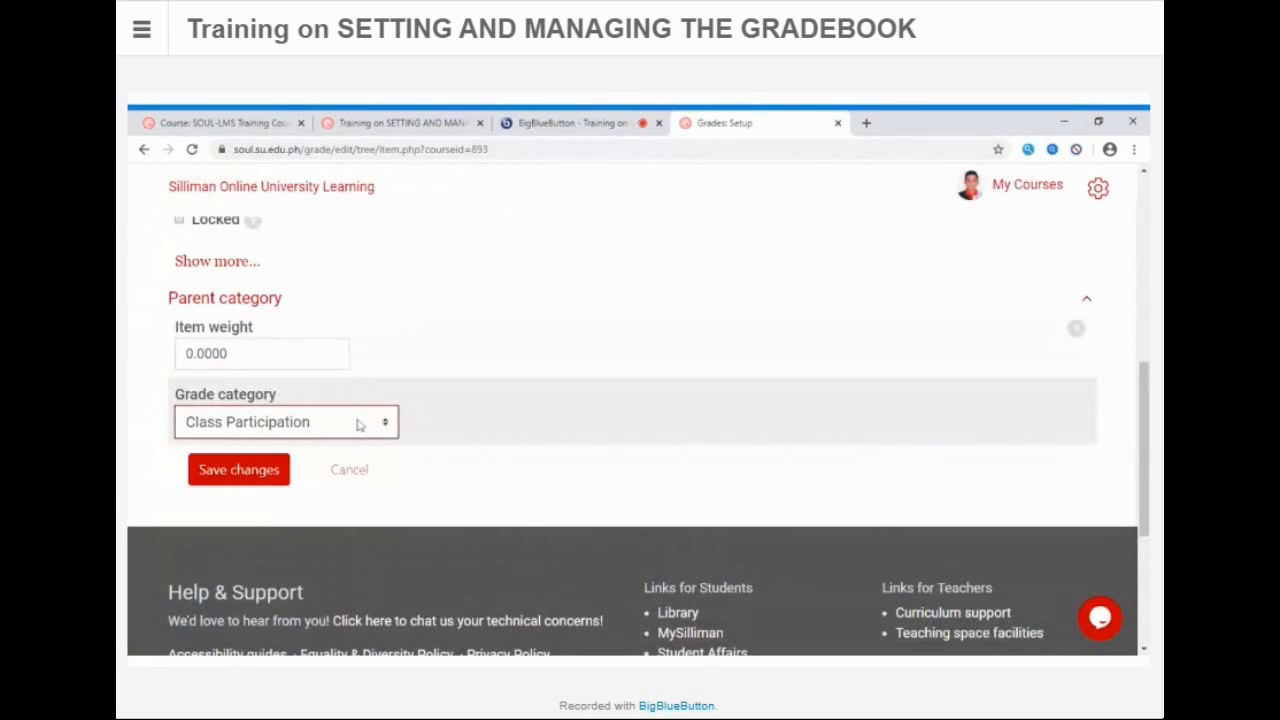
left_click(237, 481)
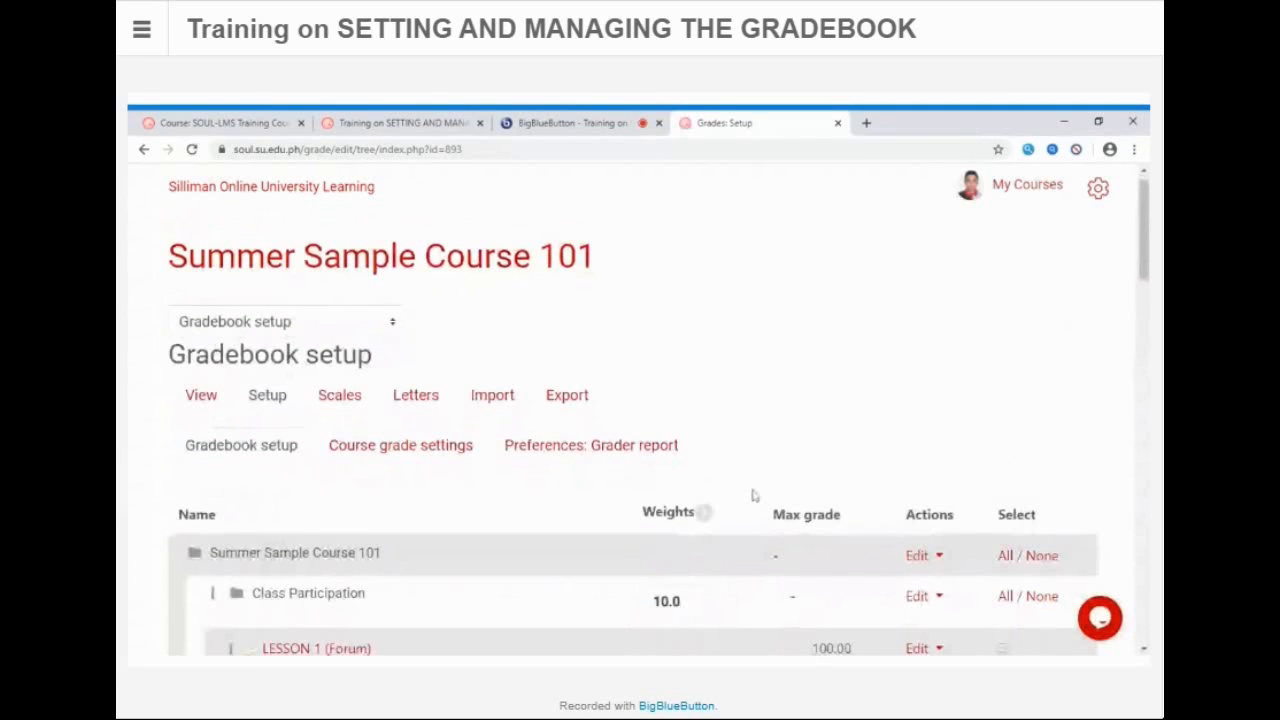
scroll(754, 496, "down", 3)
scroll(743, 514, "down", 1)
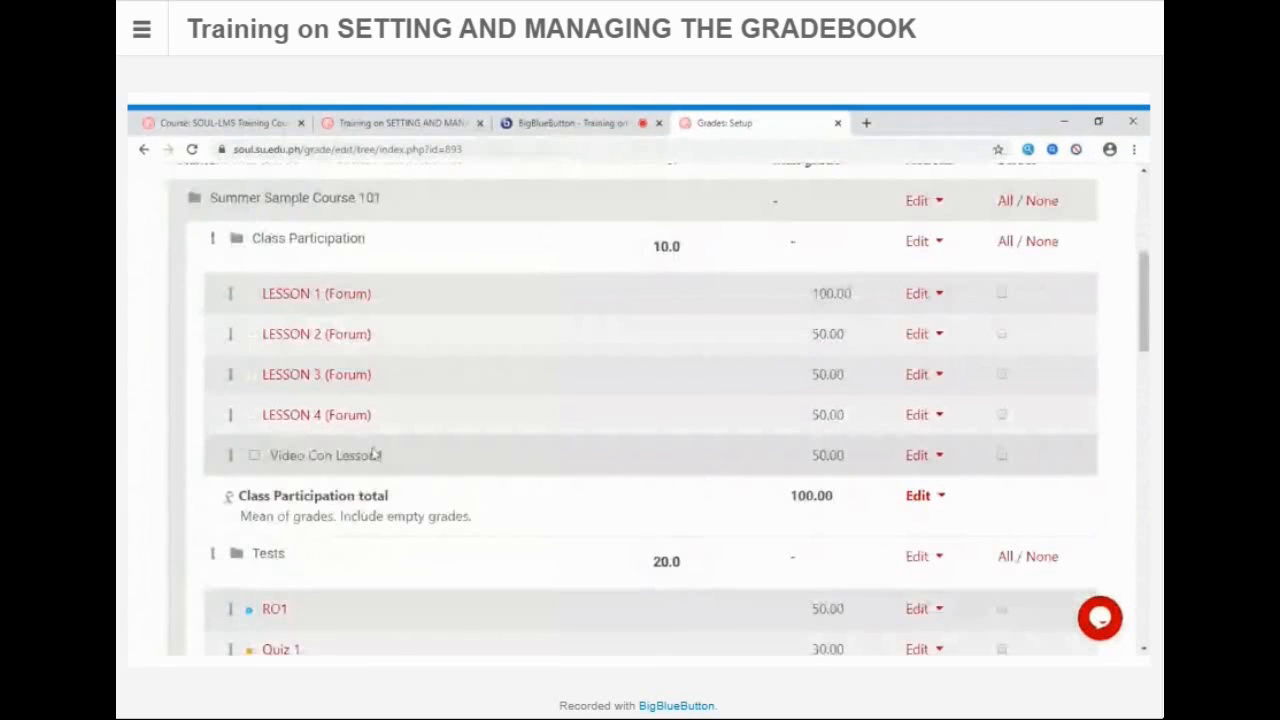
Step: Examine the Class Participation category of Summer Sample Course 101, including its lesson forums, maximum grades and category total
scroll(317, 457, "down", 1)
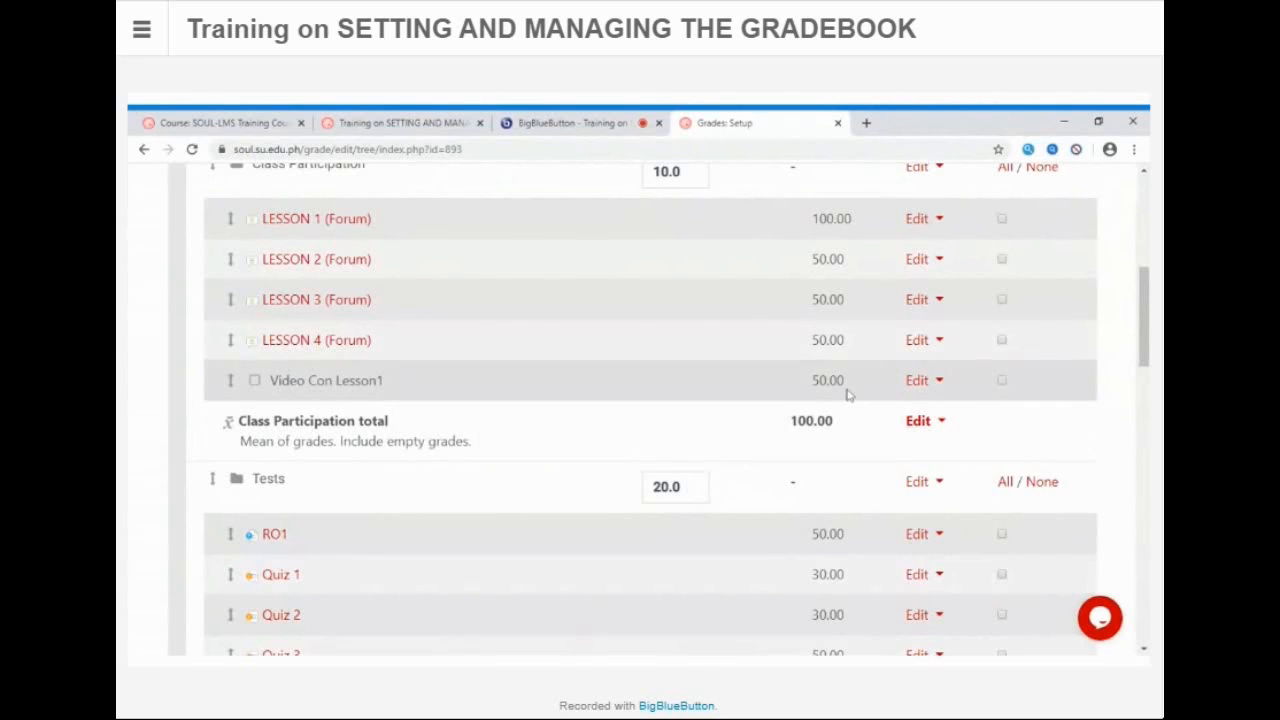
scroll(836, 394, "down", 1)
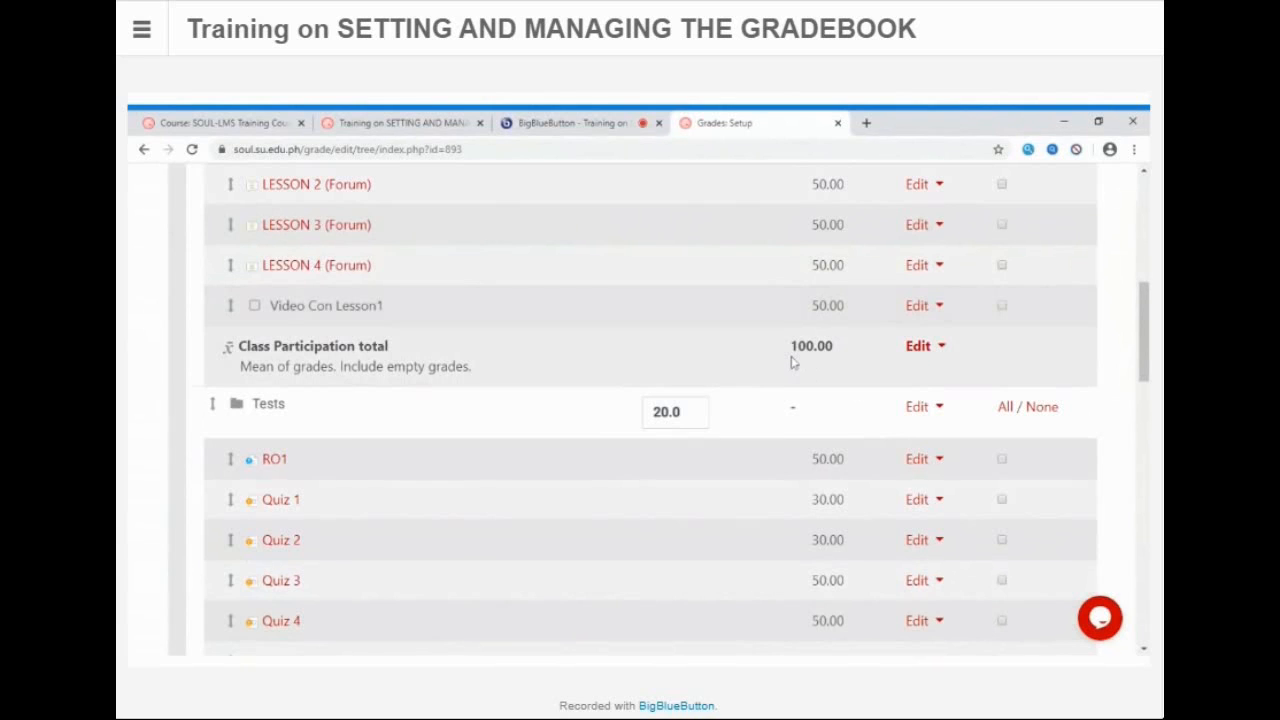
scroll(790, 362, "up", 3)
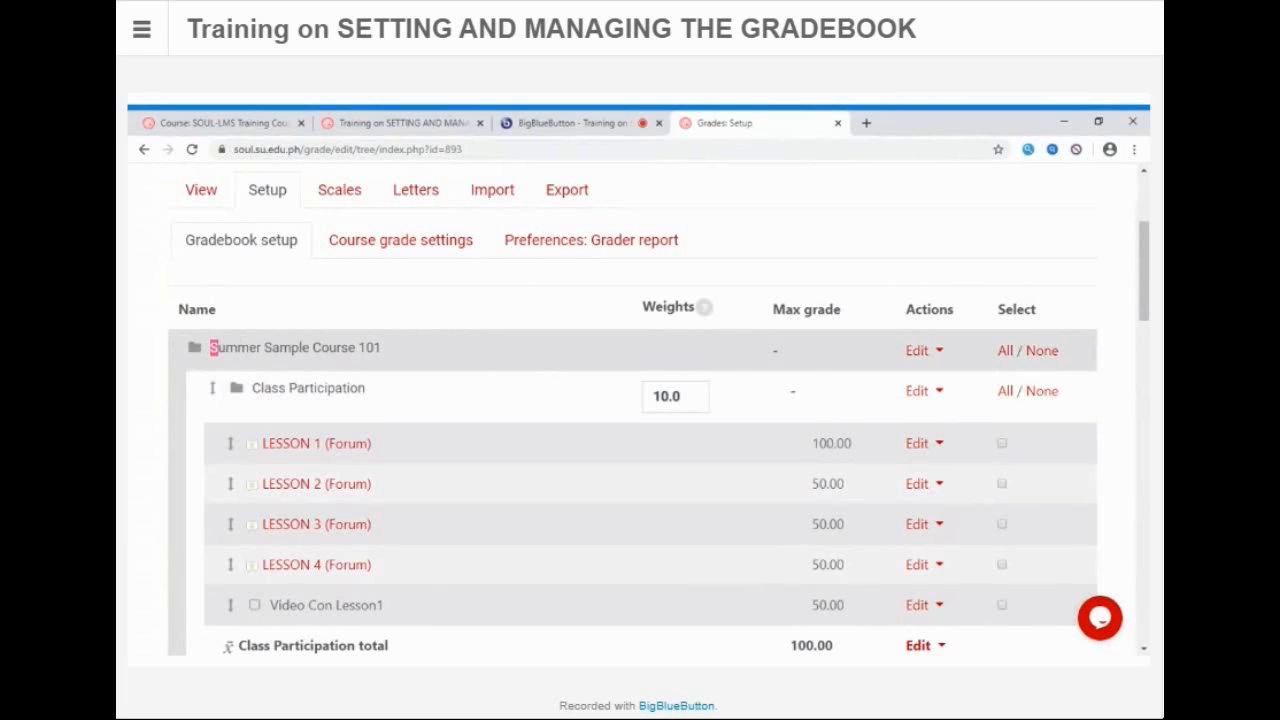
left_click_drag(216, 347, 348, 347)
left_click_drag(252, 388, 366, 400)
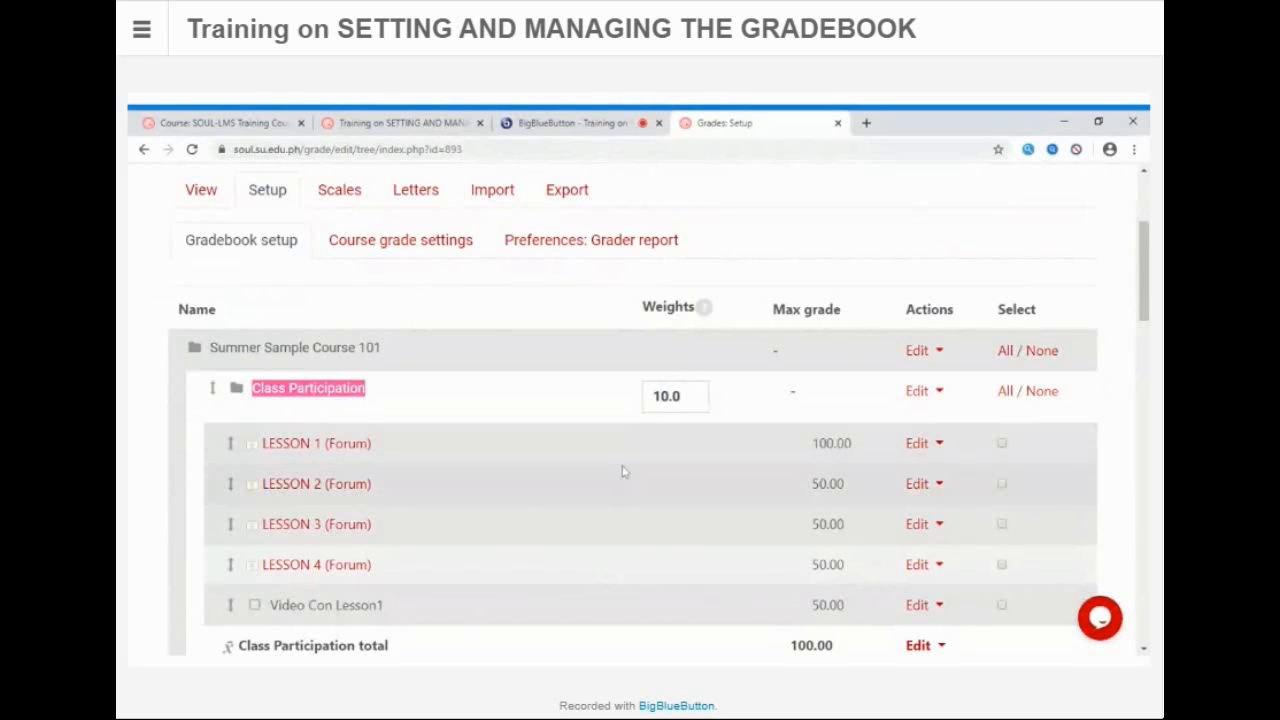
scroll(470, 421, "down", 2)
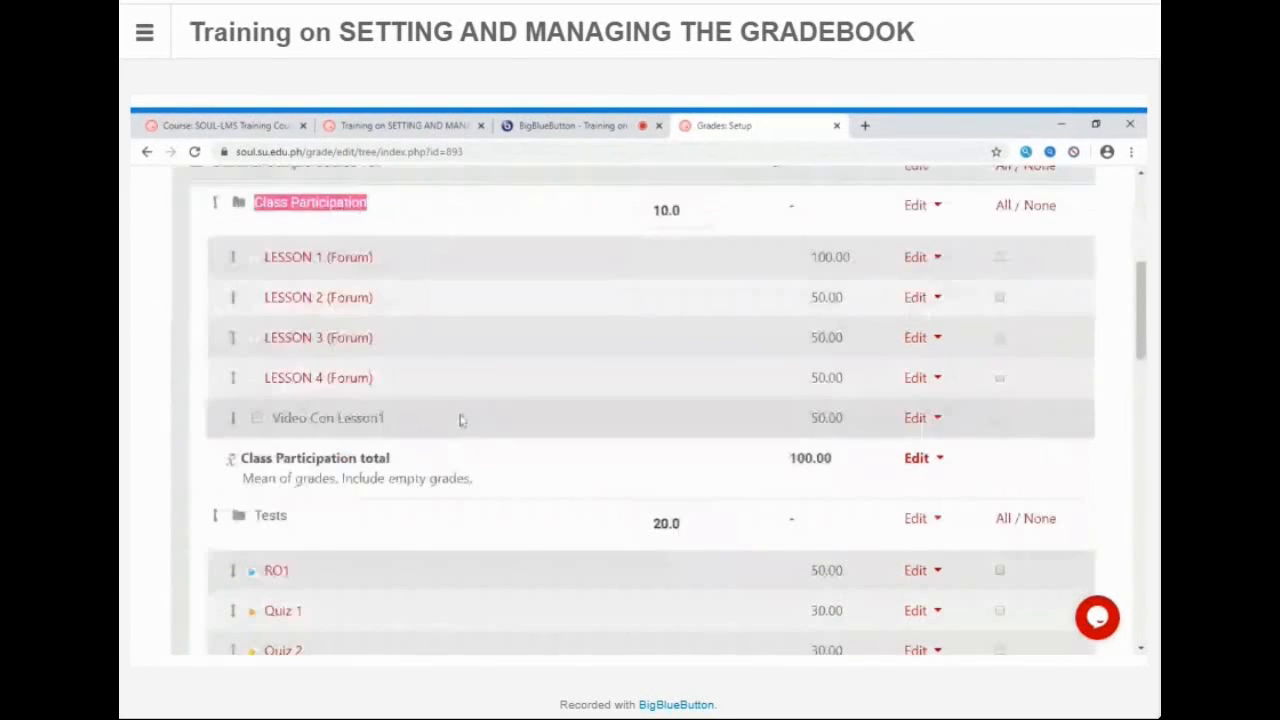
scroll(460, 420, "down", 1)
scroll(433, 364, "up", 2)
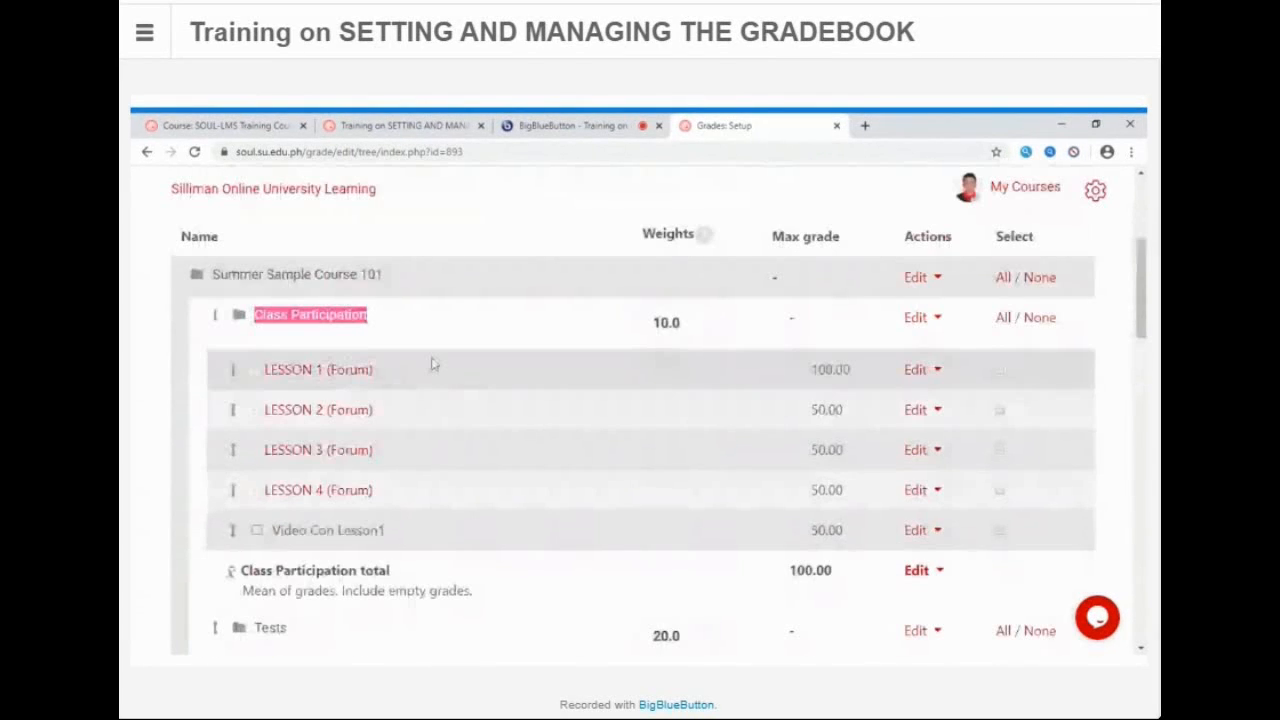
Step: Review the gradebook setup from Class Participation through Required Outputs and Final Project to the course total and its aggregation
scroll(456, 407, "down", 5)
scroll(455, 407, "down", 3)
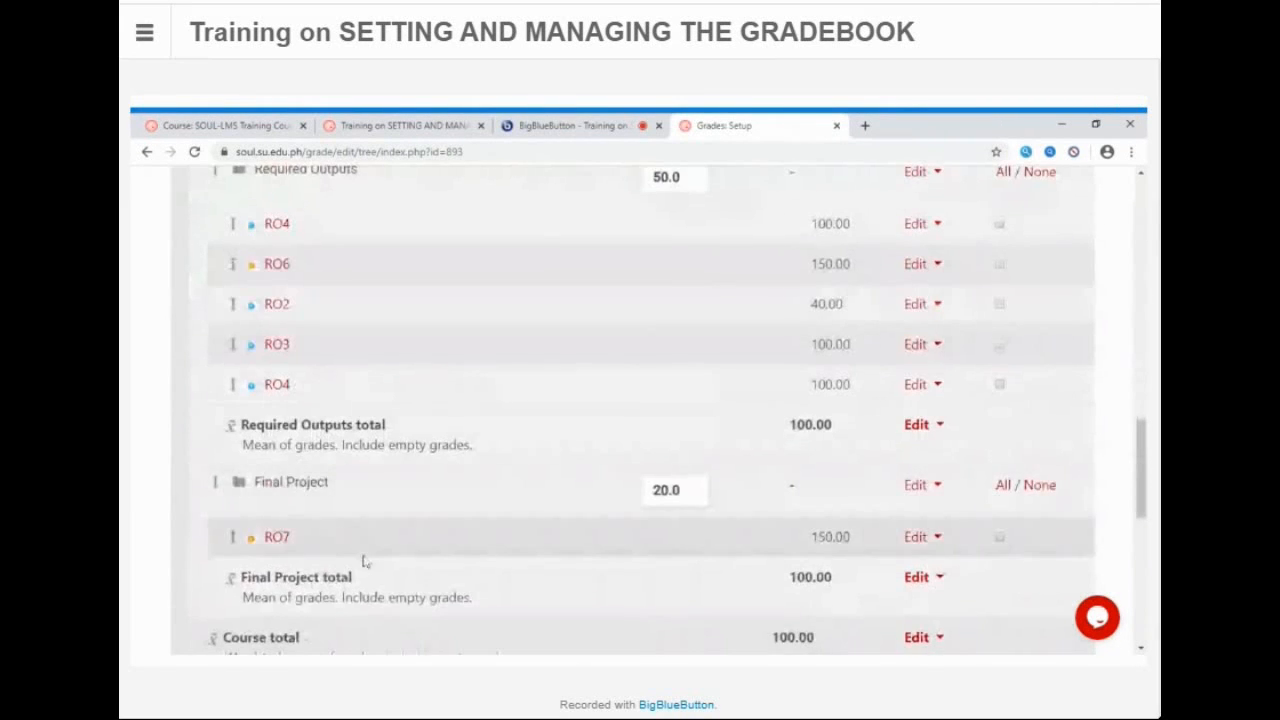
scroll(360, 555, "down", 1)
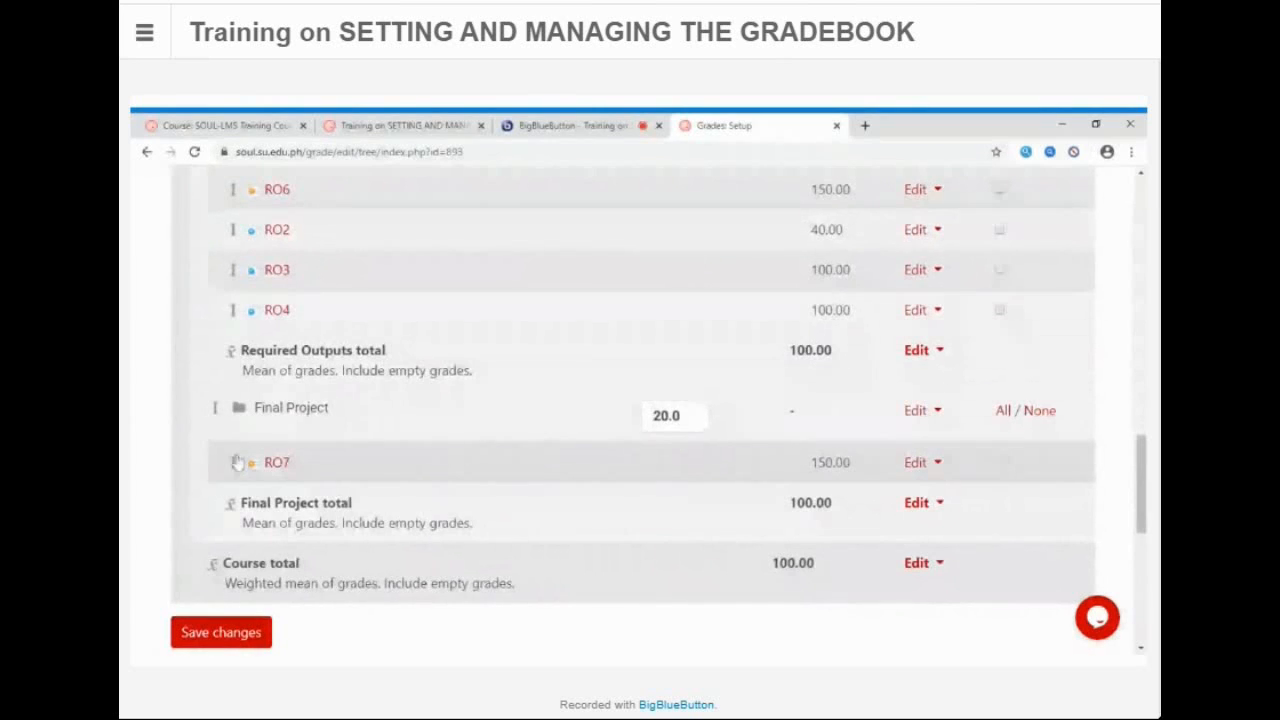
scroll(238, 464, "down", 2)
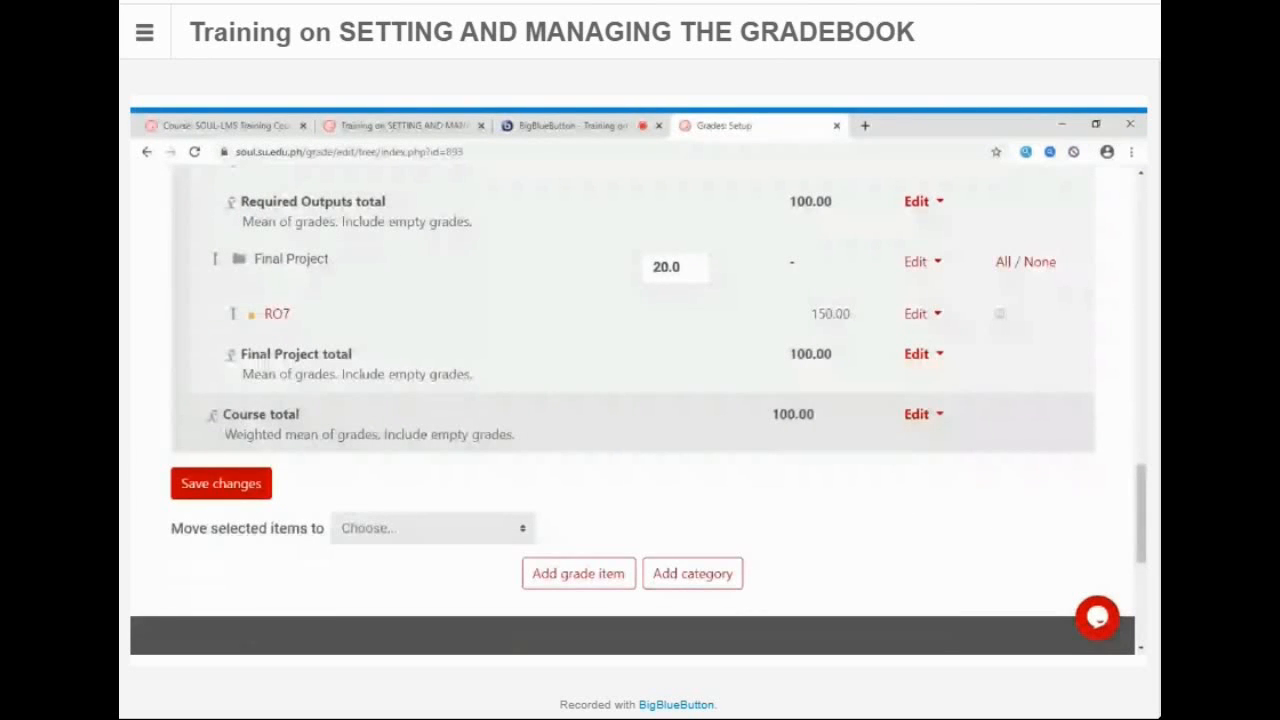
scroll(775, 493, "up", 1)
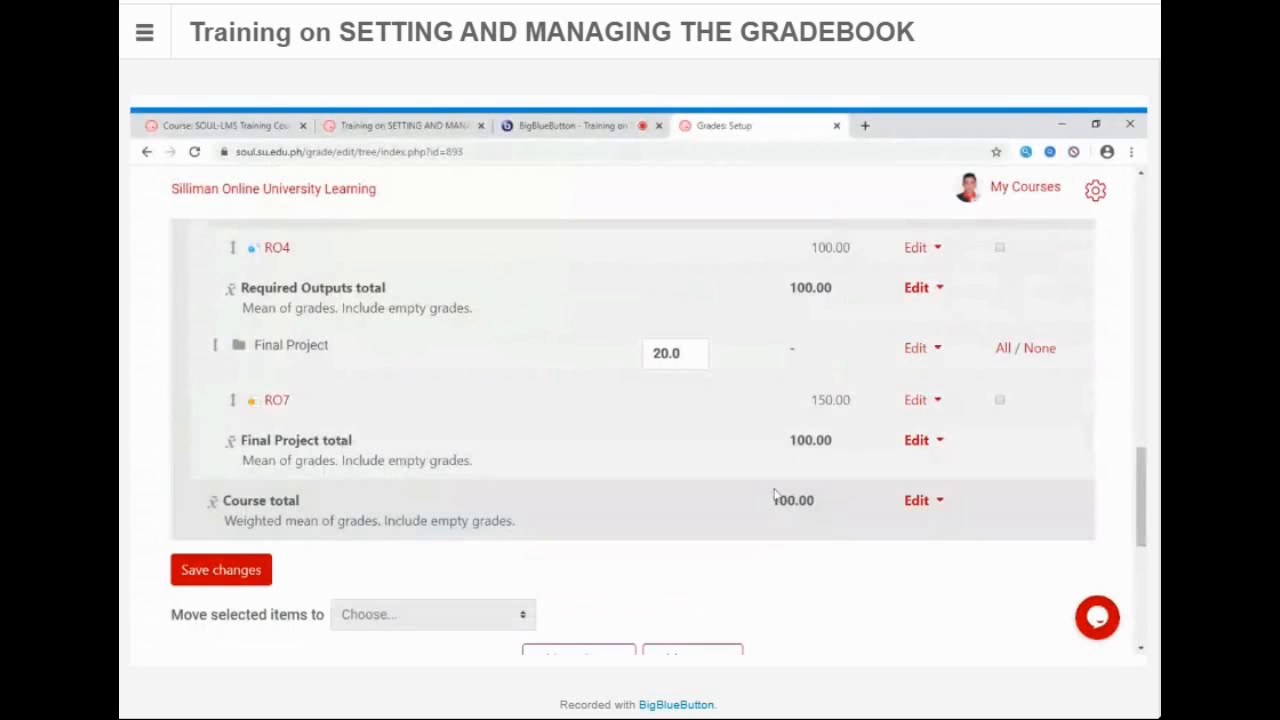
scroll(775, 493, "up", 15)
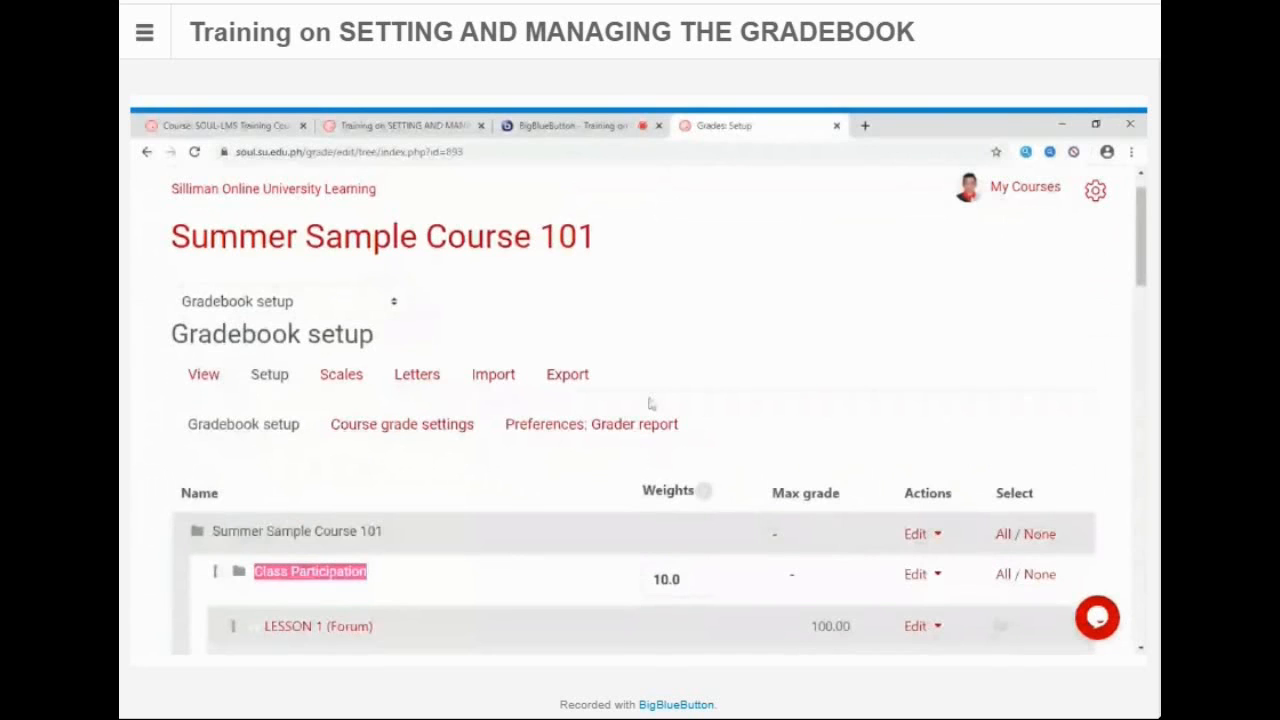
scroll(650, 403, "up", 1)
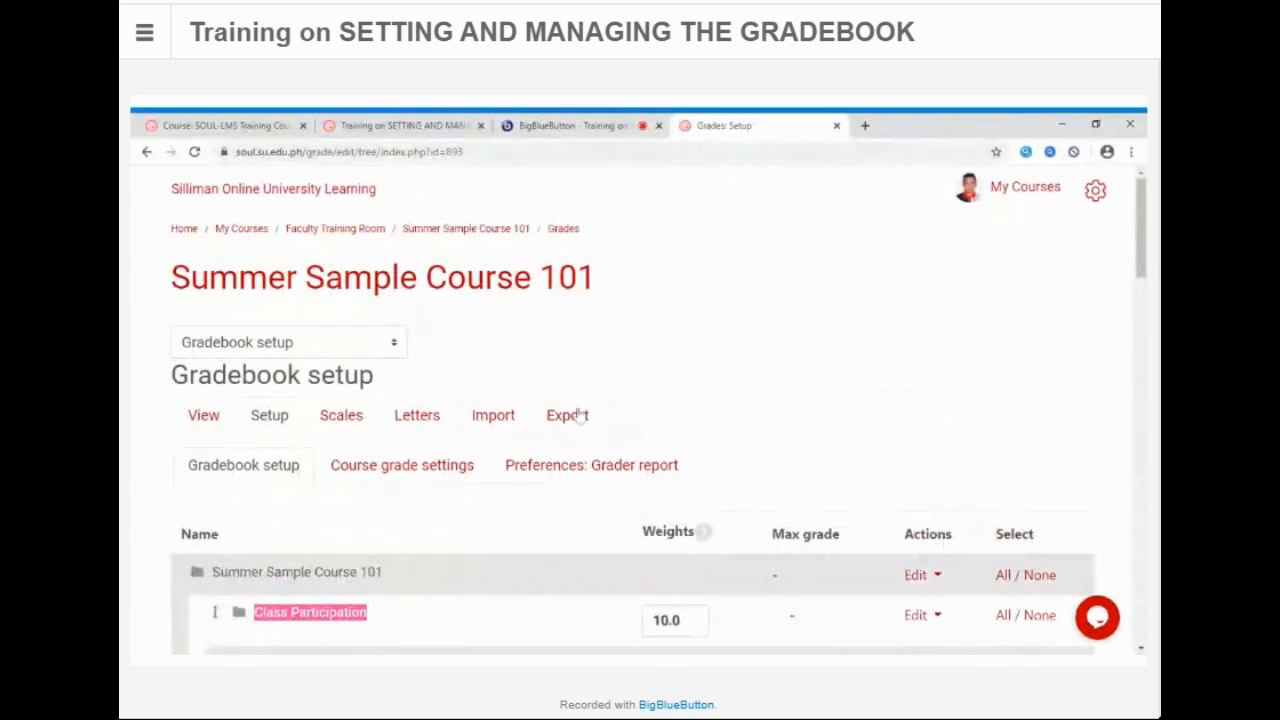
scroll(651, 414, "down", 2)
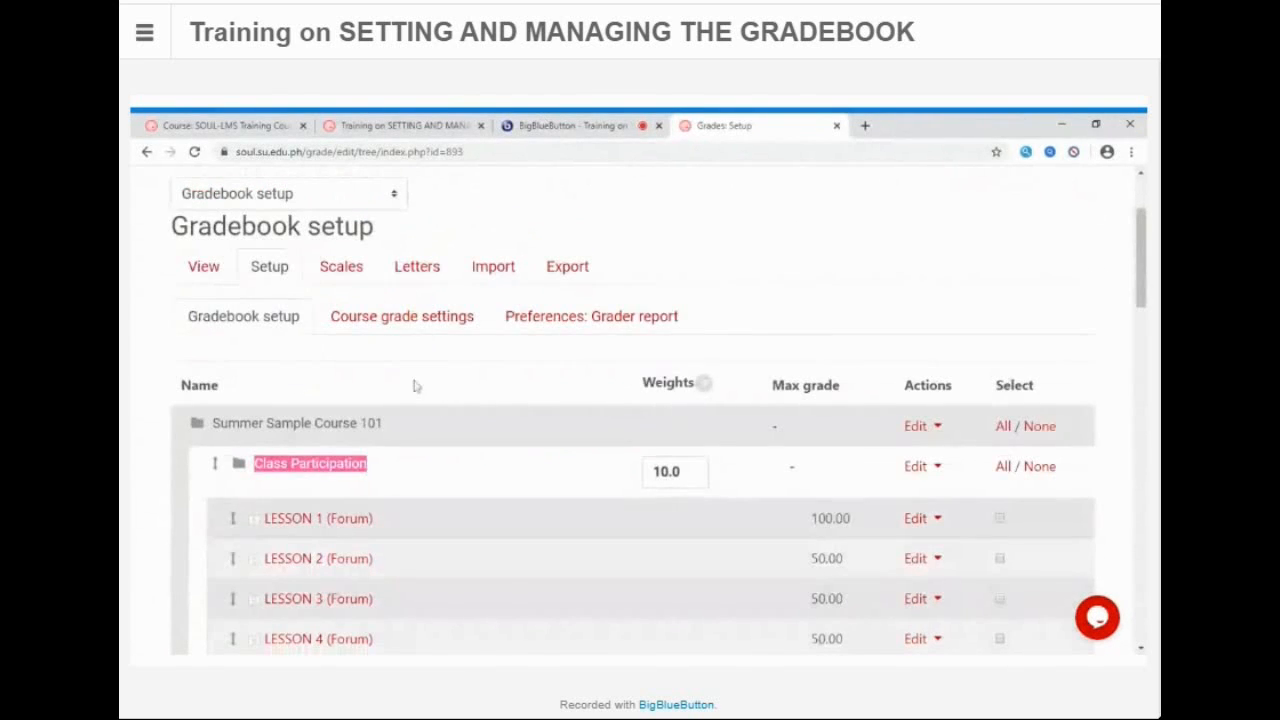
scroll(480, 400, "down", 1)
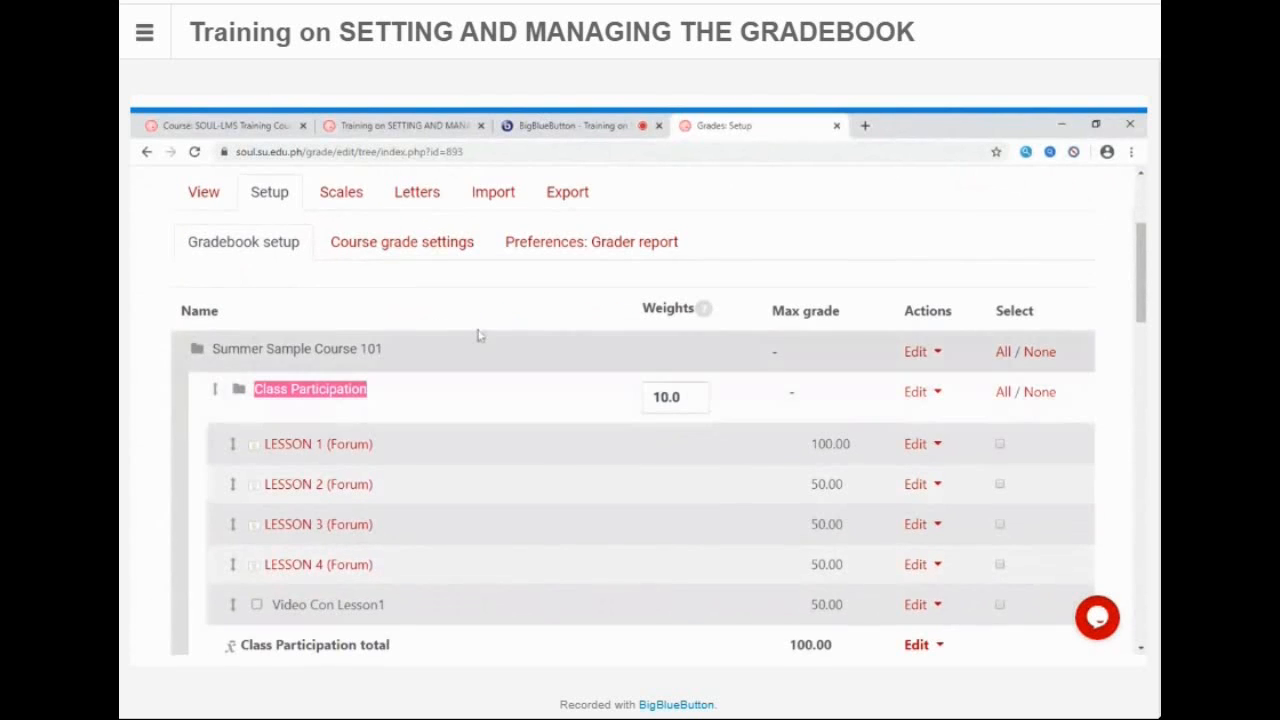
Step: Switch to the BigBlueButton session and open the public chat to read the participants' questions
left_click(543, 120)
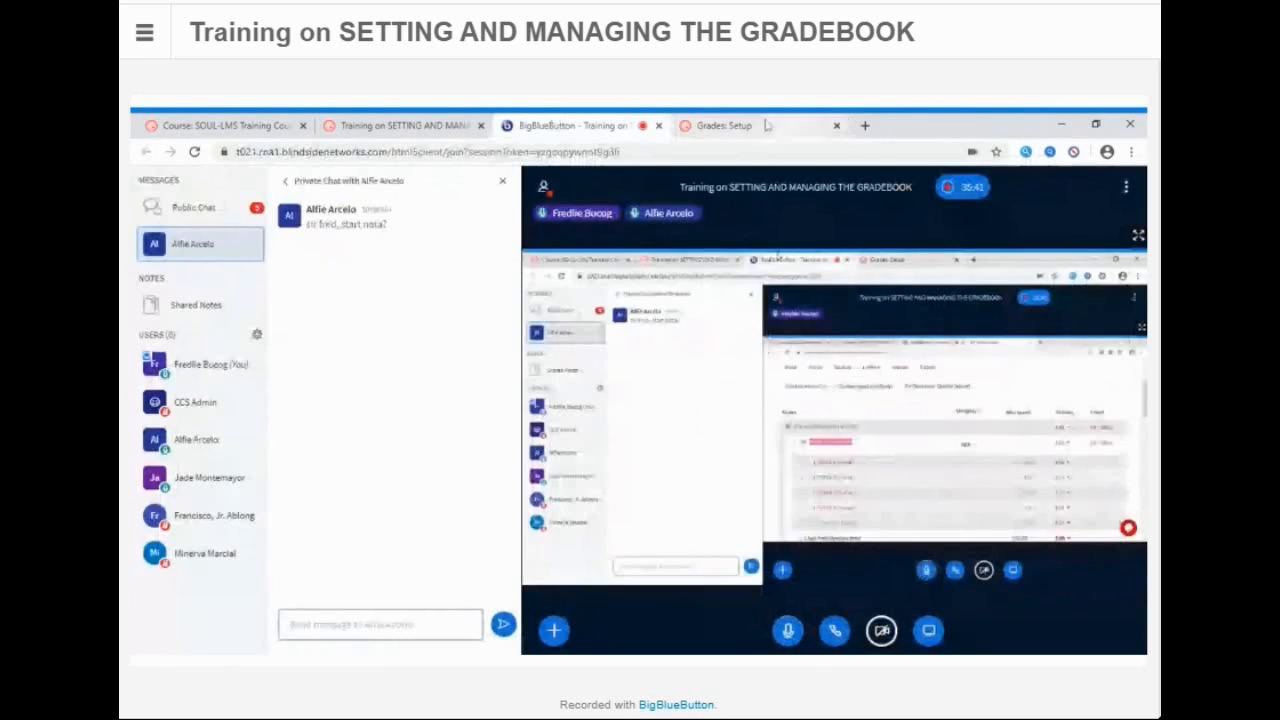
left_click(720, 124)
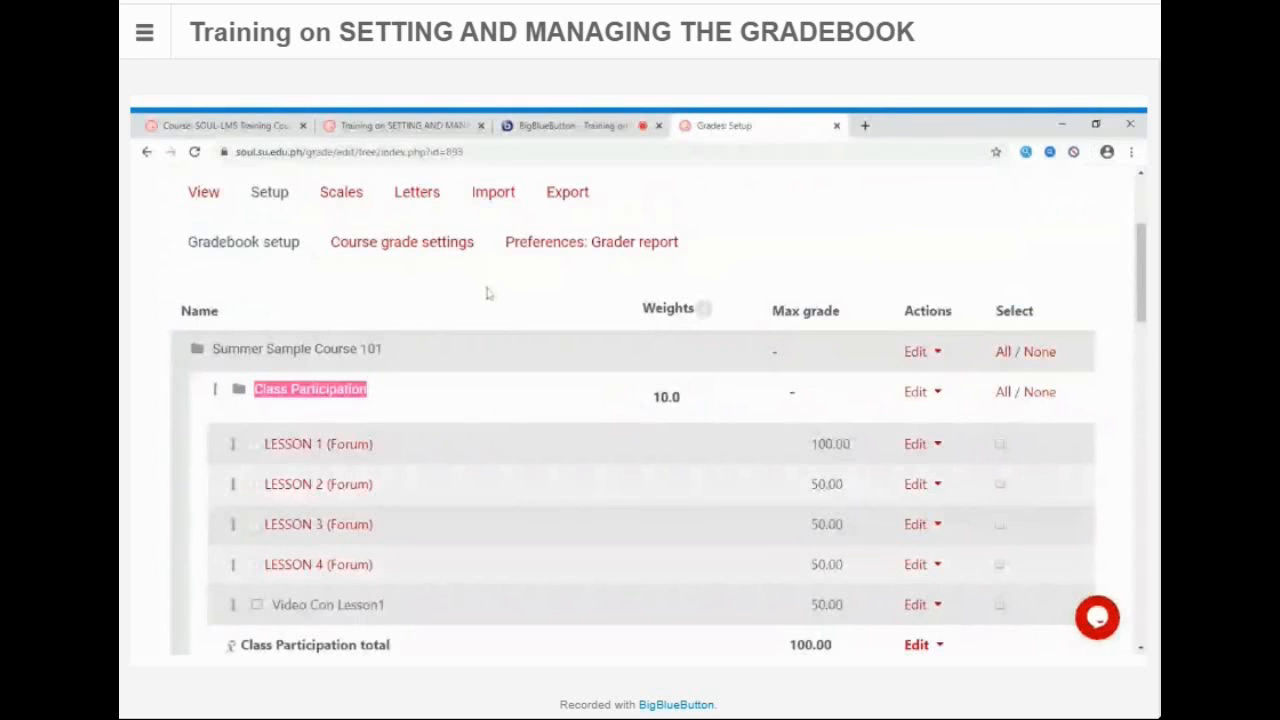
left_click(601, 120)
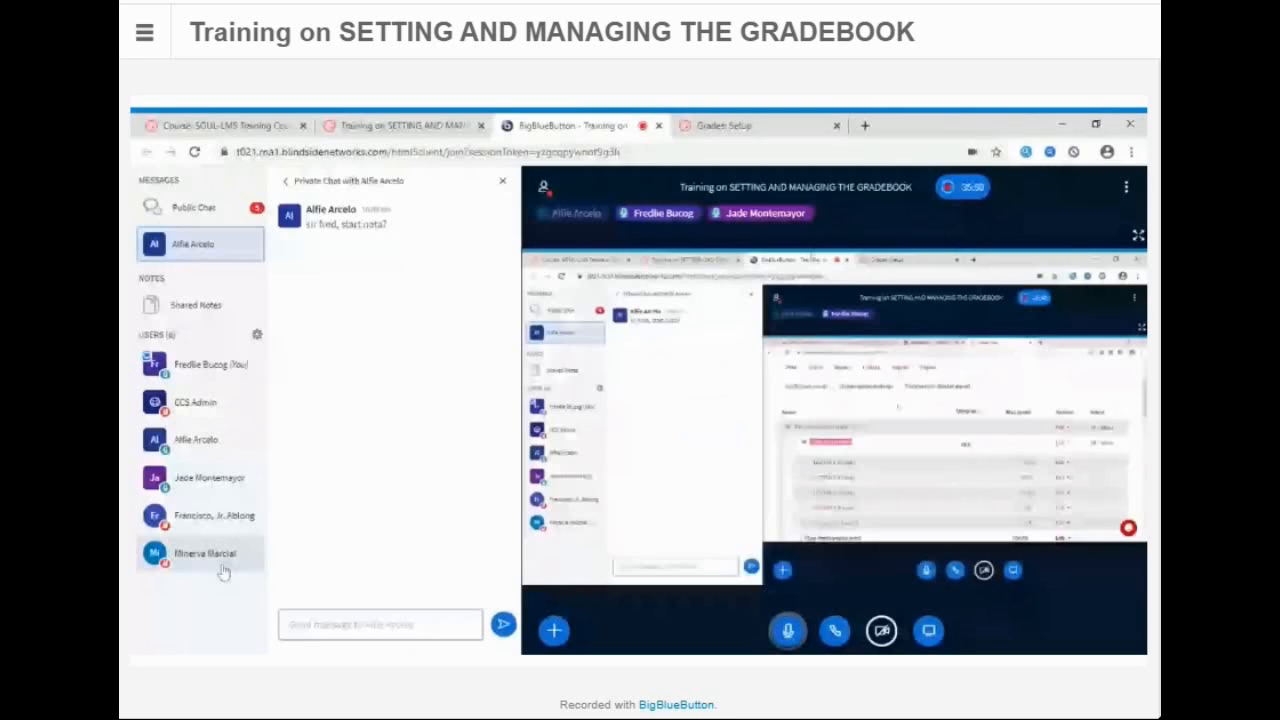
left_click(194, 208)
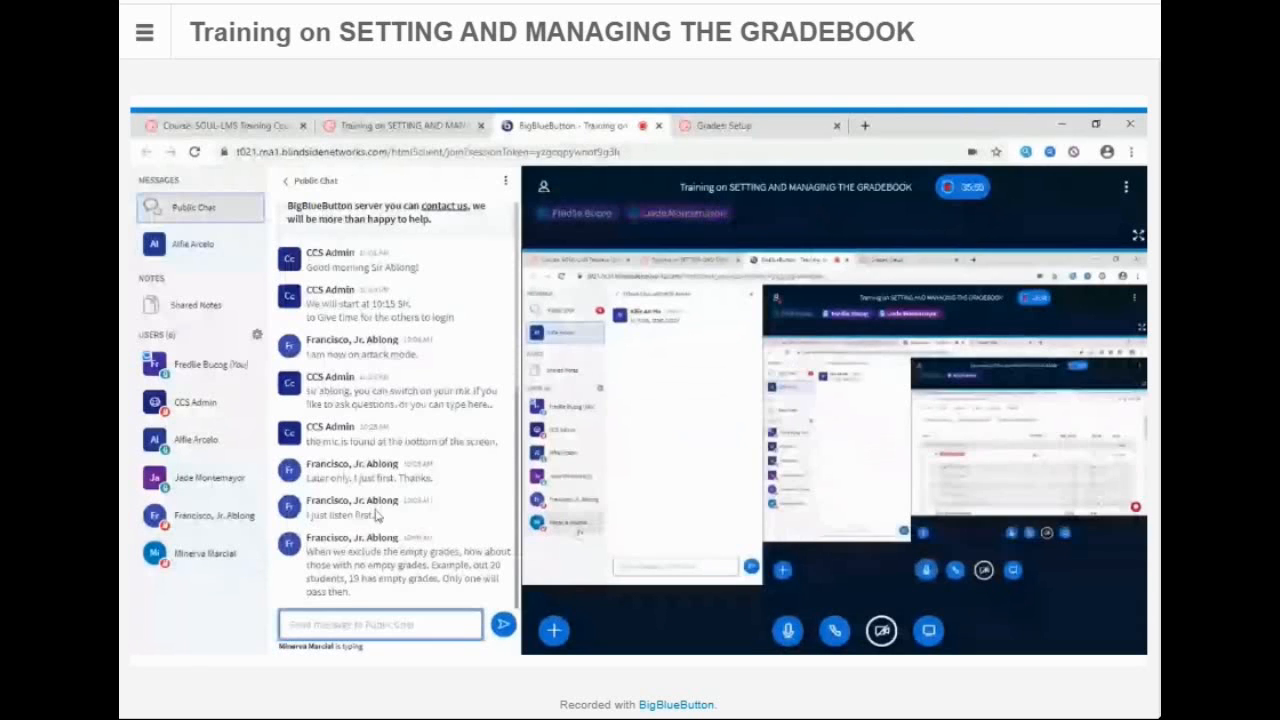
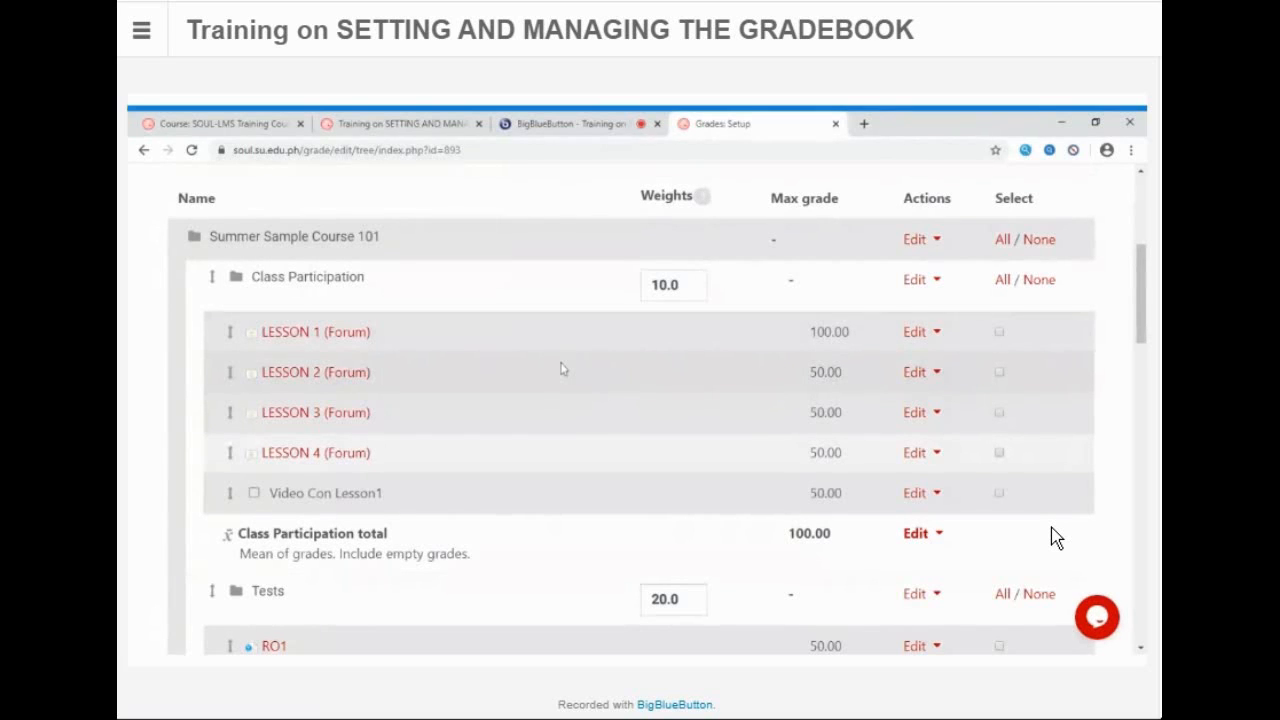
Step: Examine the top of the gradebook hierarchy, highlighting the course name Summer Sample Course 101 and its Class Participation category
scroll(562, 369, "up", 5)
scroll(305, 428, "down", 2)
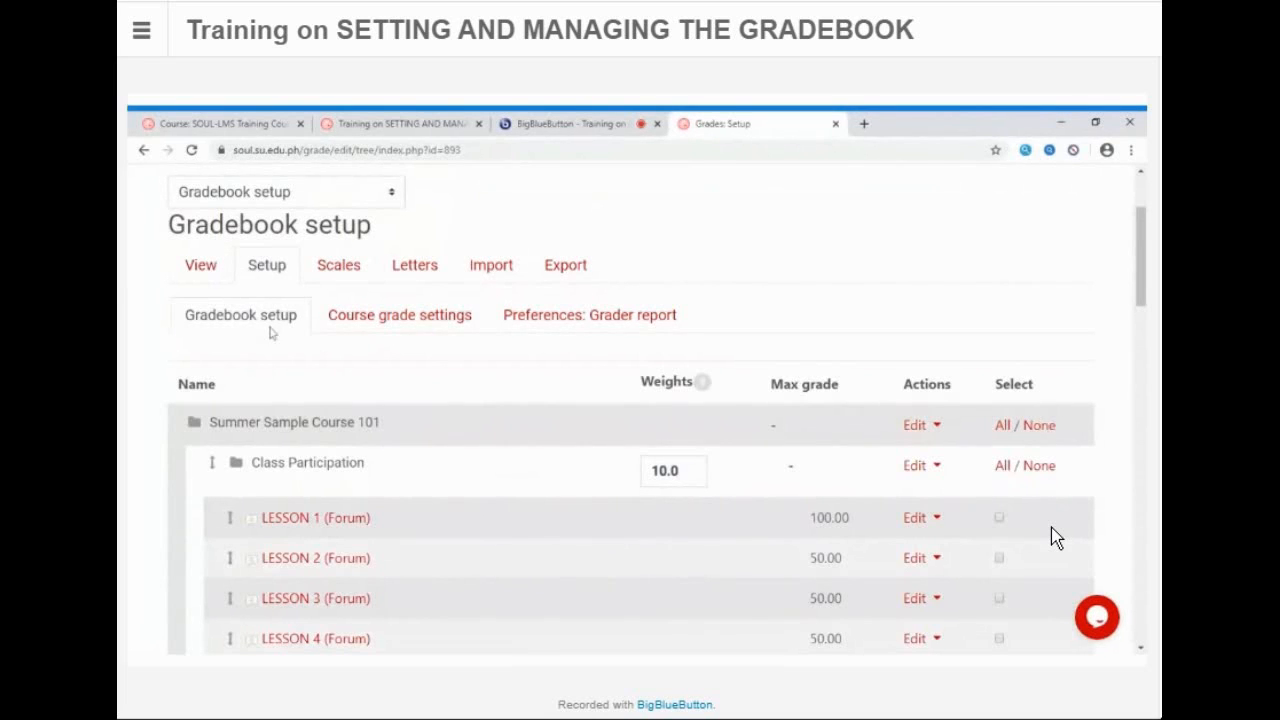
scroll(298, 310, "down", 2)
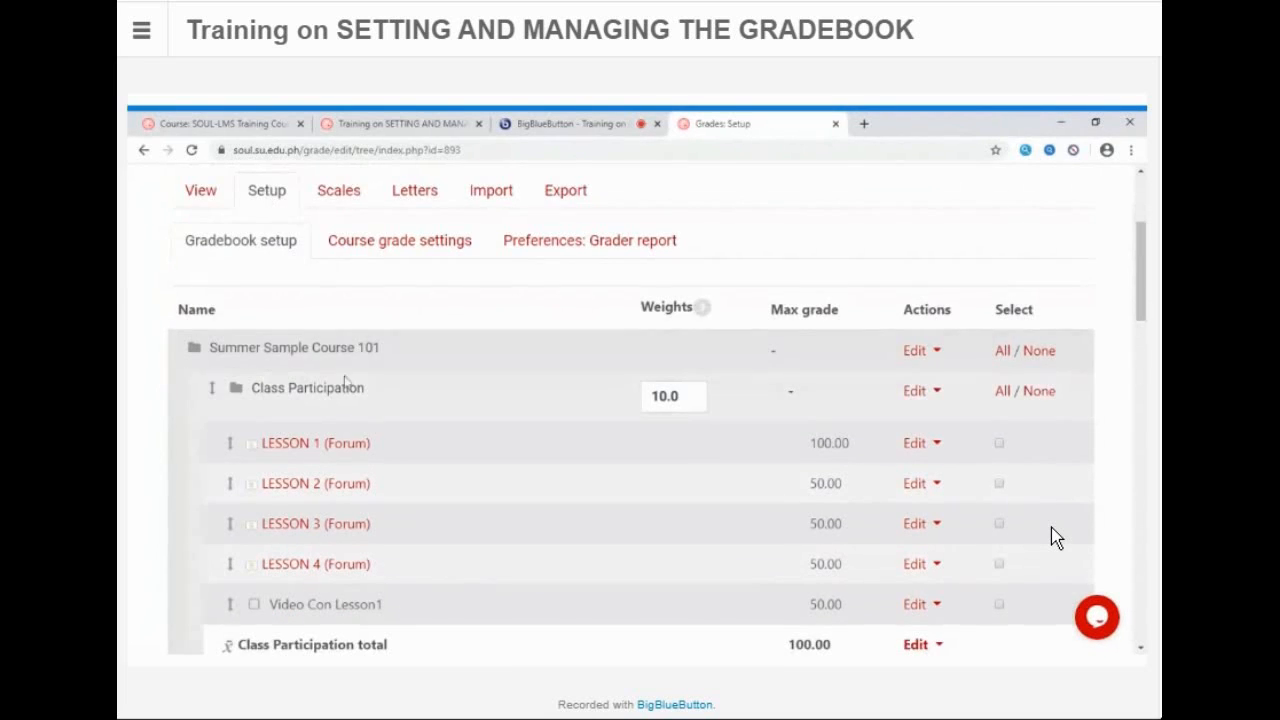
scroll(345, 380, "down", 2)
scroll(360, 360, "down", 1)
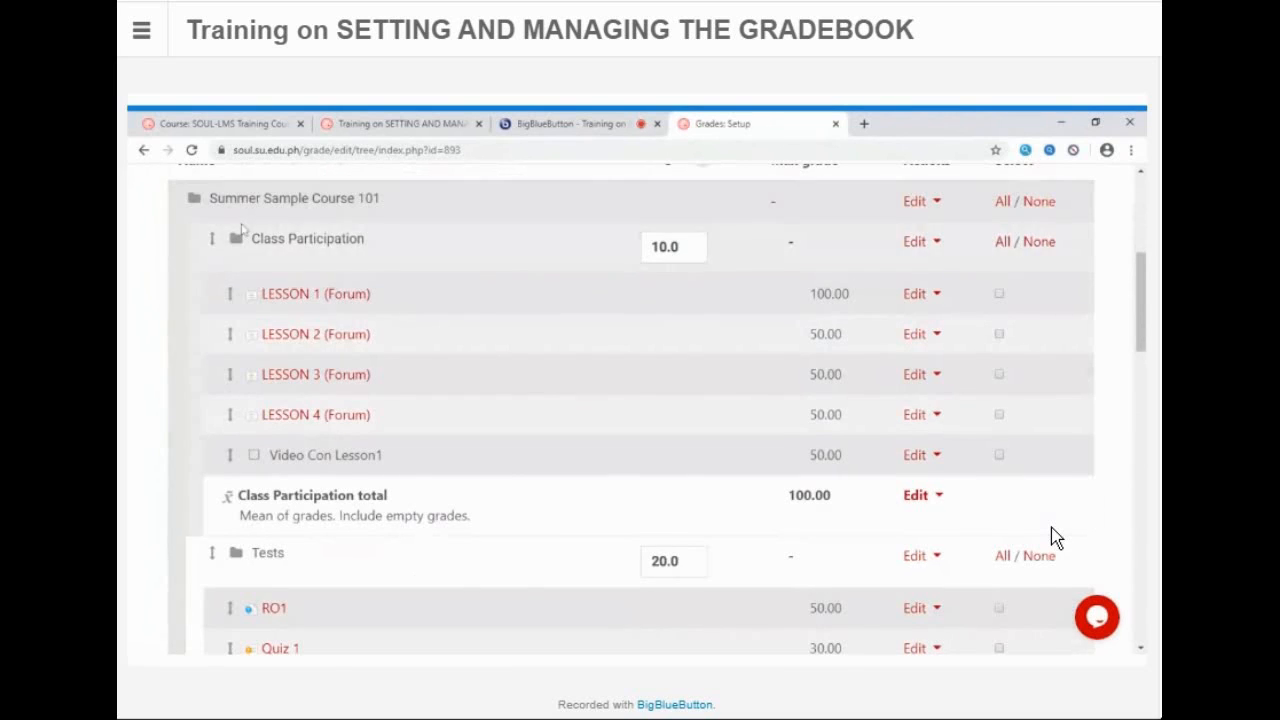
left_click_drag(208, 198, 388, 200)
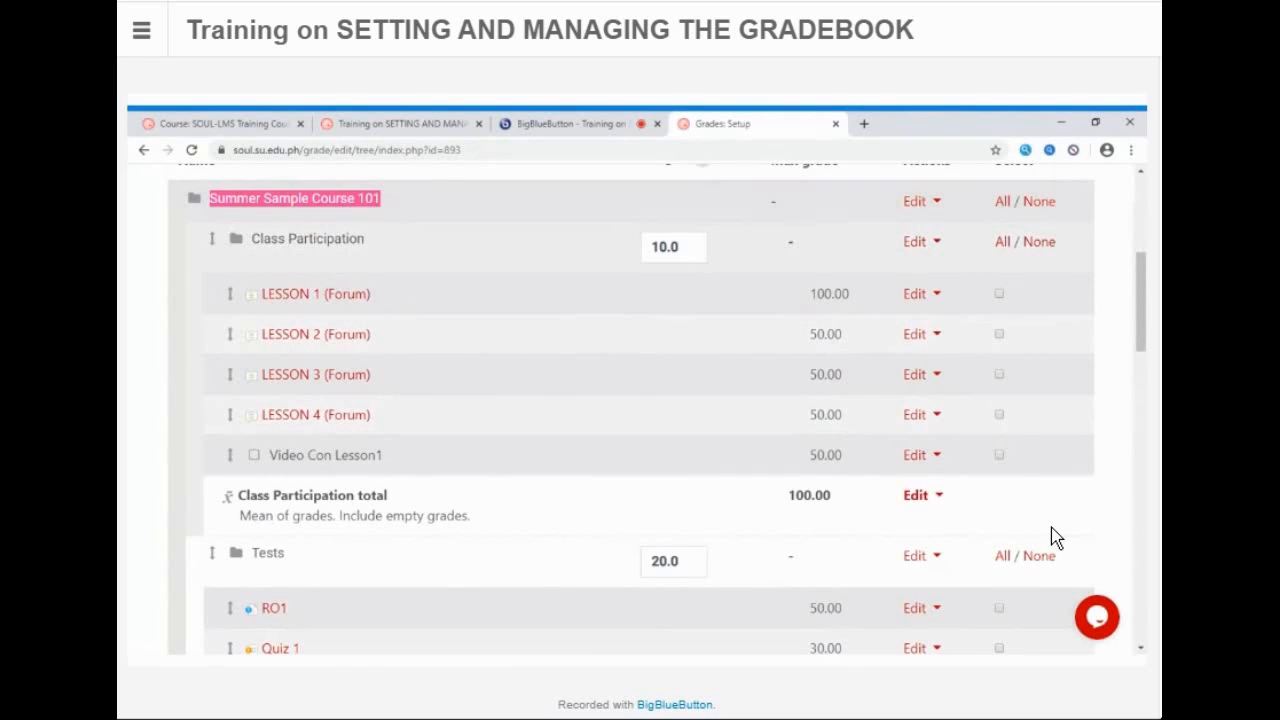
left_click_drag(251, 239, 390, 244)
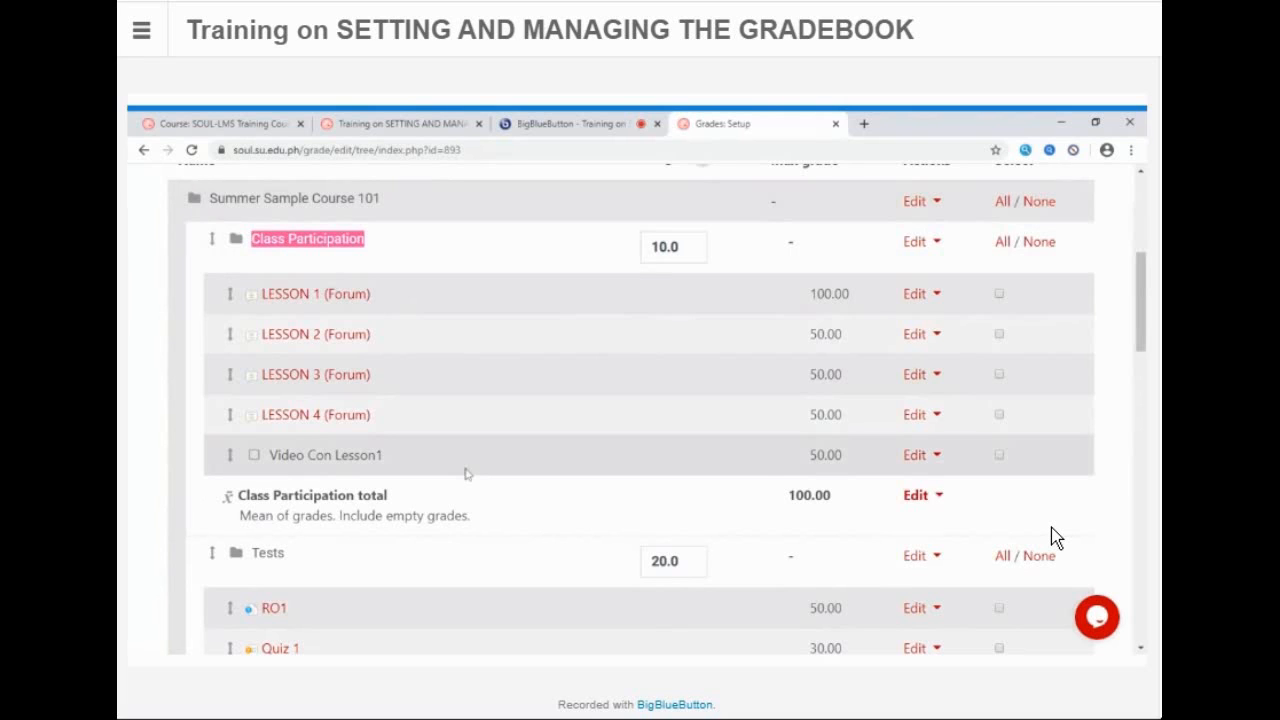
Step: Look through the grade items and weights of the Tests, Required Outputs and Final Project categories in the gradebook setup
scroll(437, 503, "down", 3)
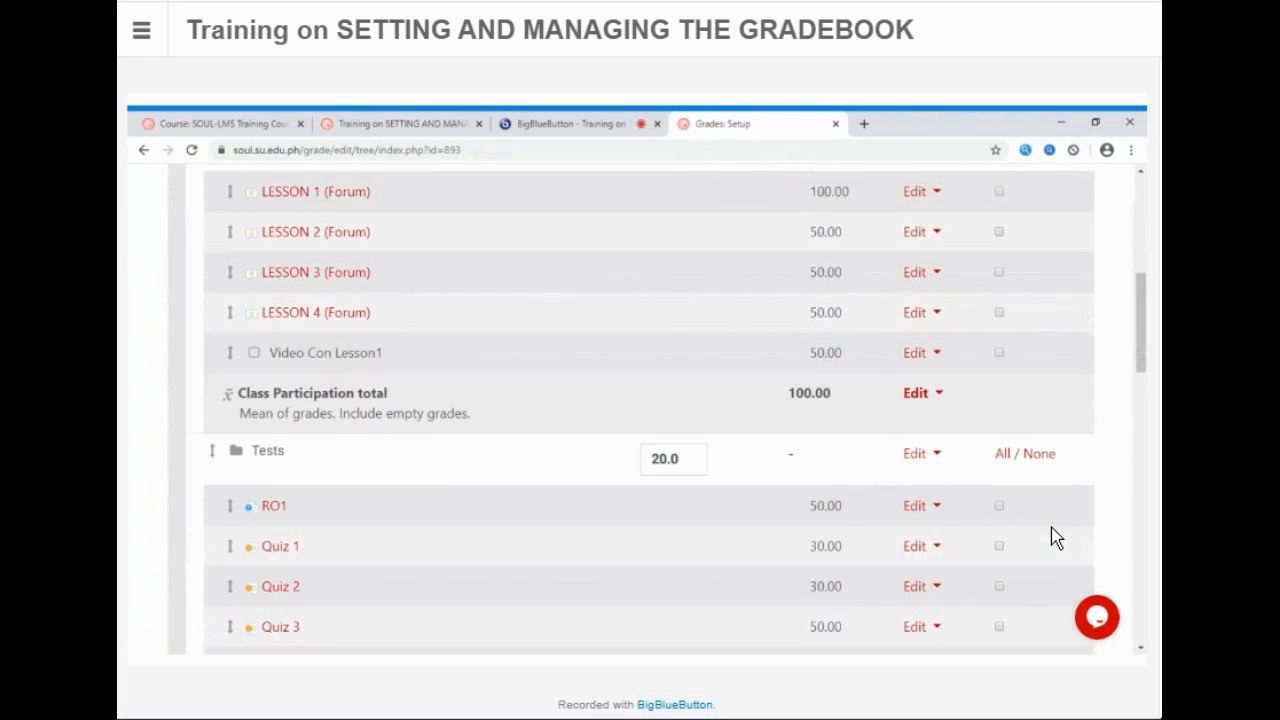
scroll(452, 437, "down", 4)
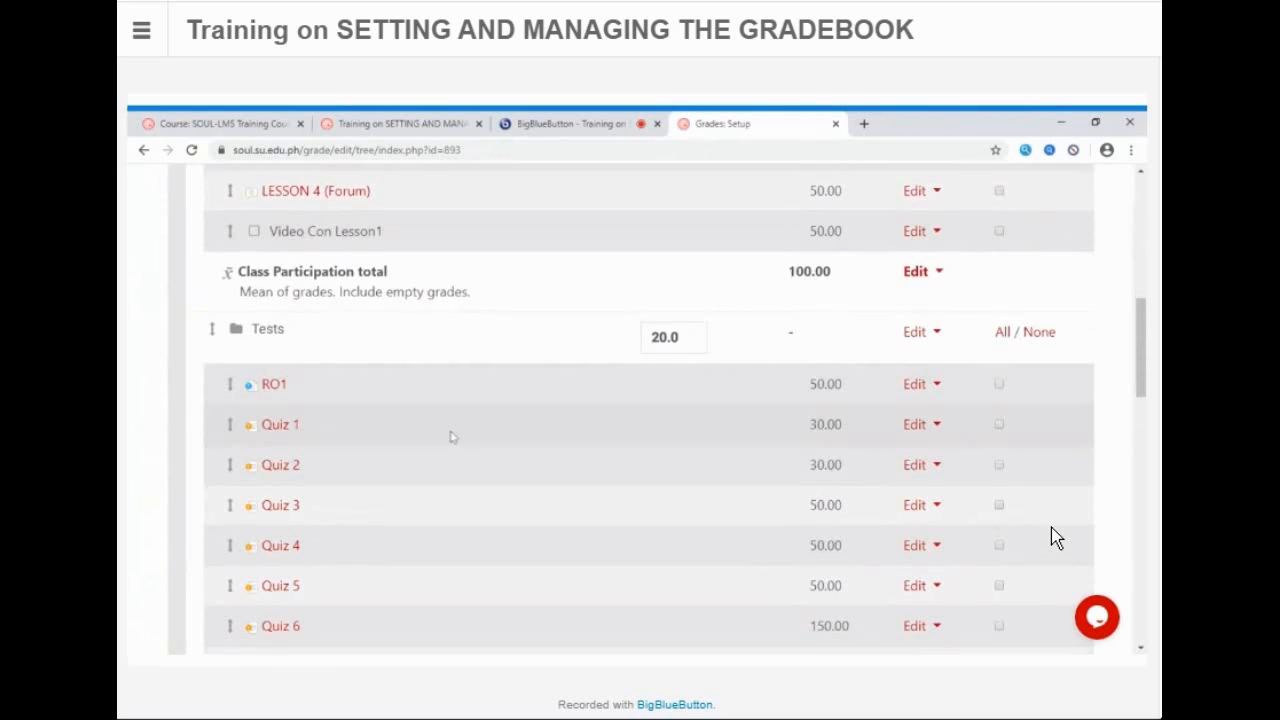
scroll(452, 434, "down", 5)
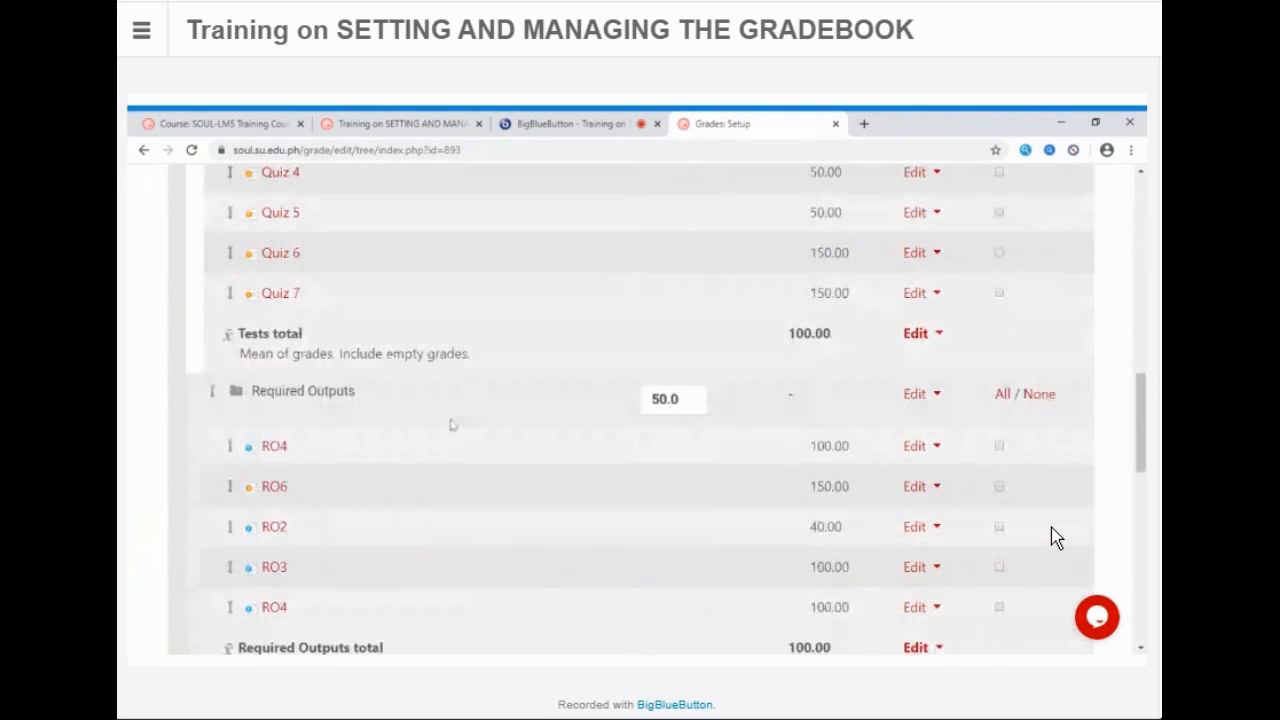
scroll(430, 415, "down", 1)
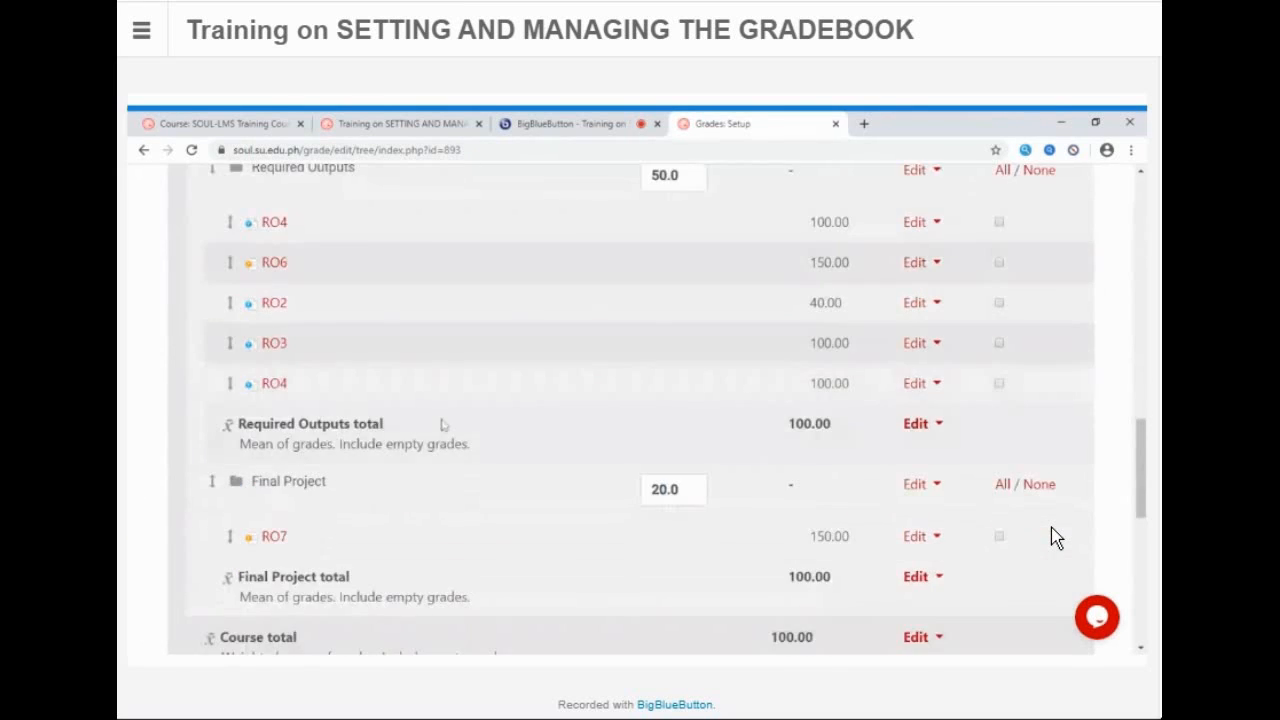
scroll(447, 425, "up", 12)
scroll(465, 432, "up", 5)
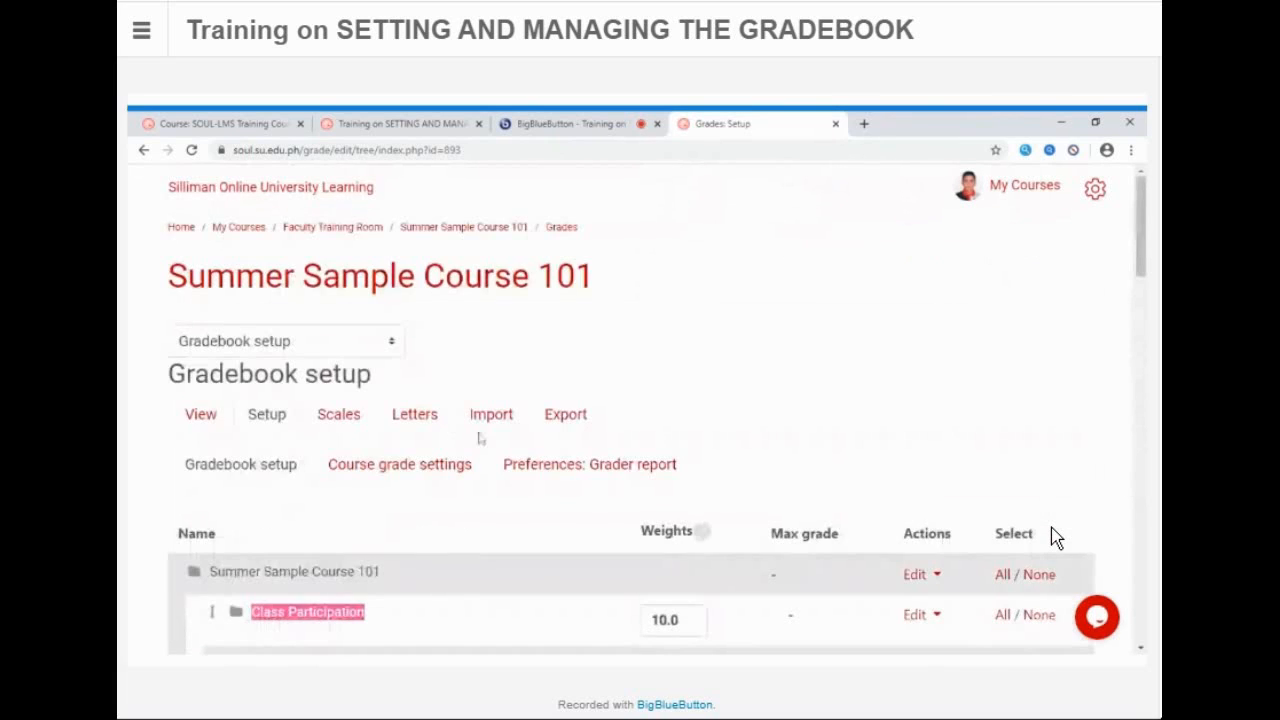
scroll(485, 425, "down", 1)
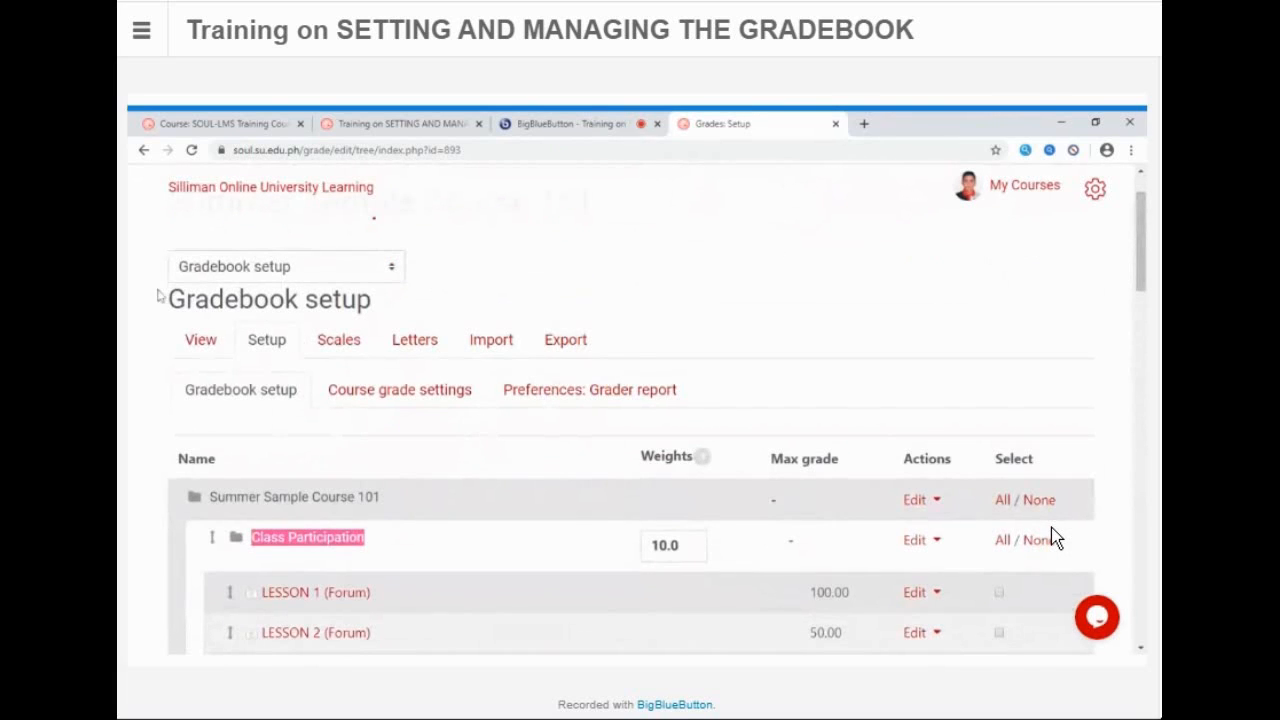
Step: Open the course's grader report and view the participants' grades for the Class Participation lesson forums
left_click(201, 345)
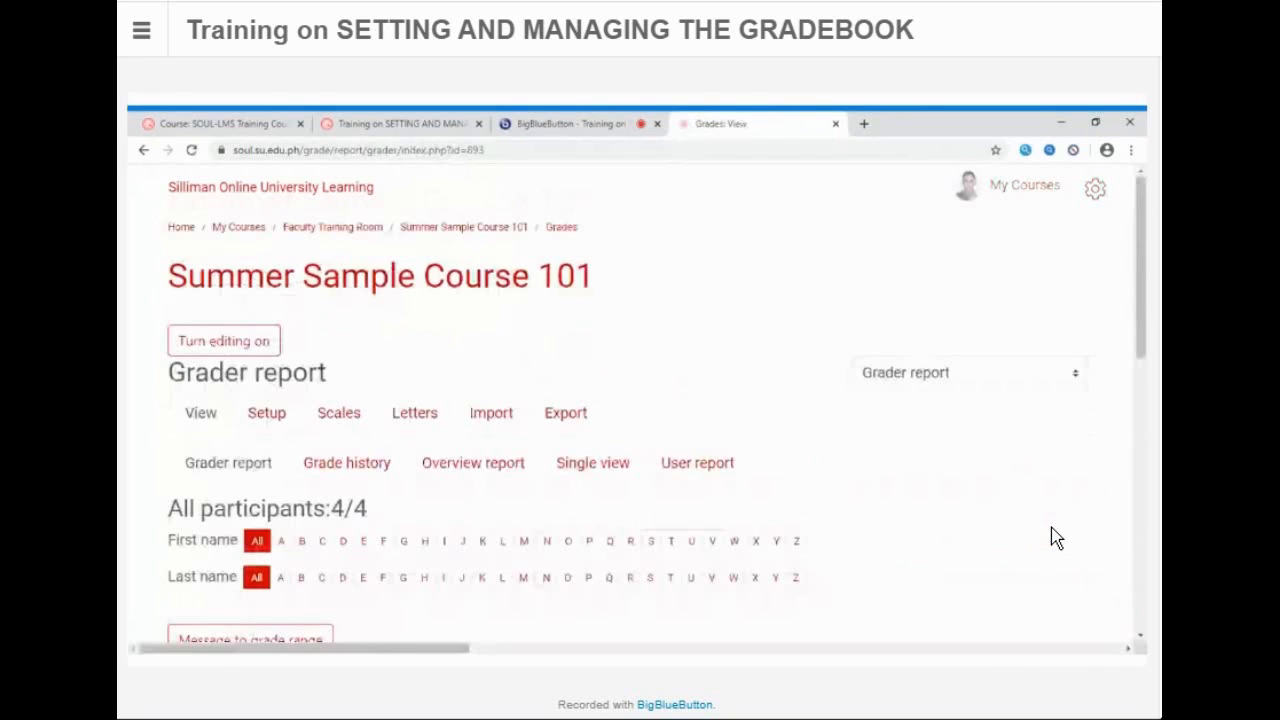
scroll(545, 390, "down", 1)
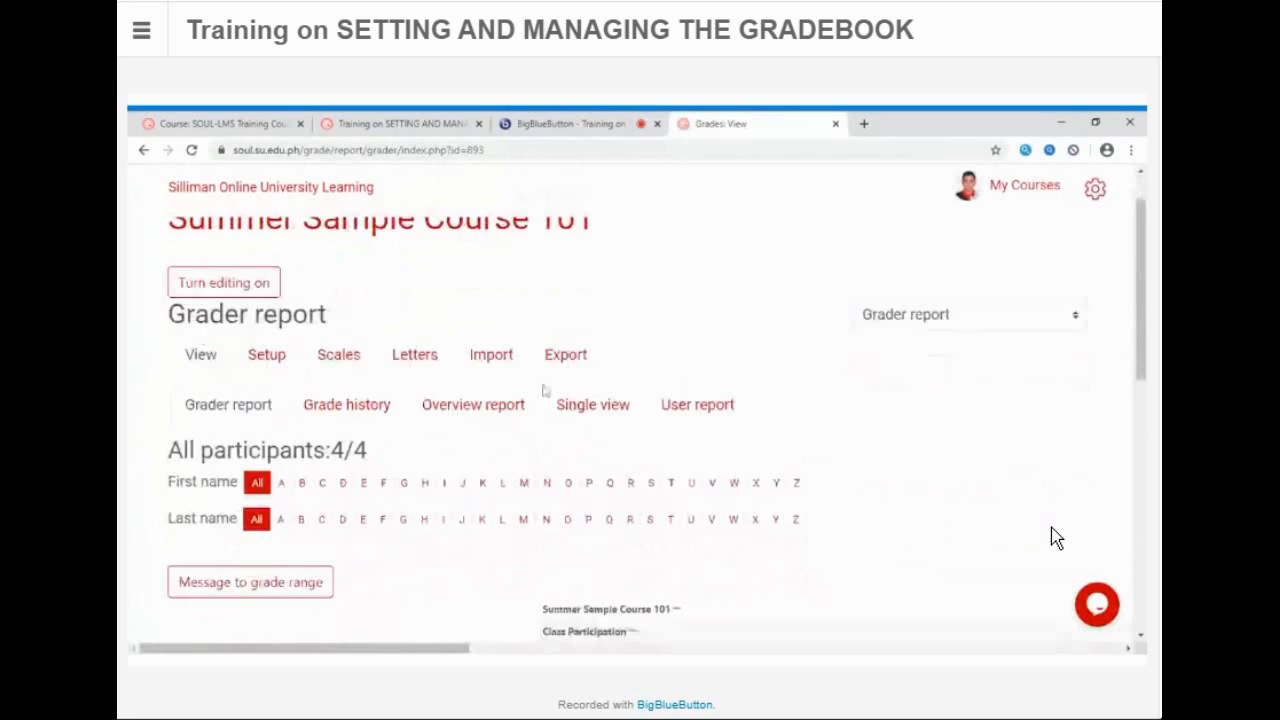
scroll(545, 390, "down", 2)
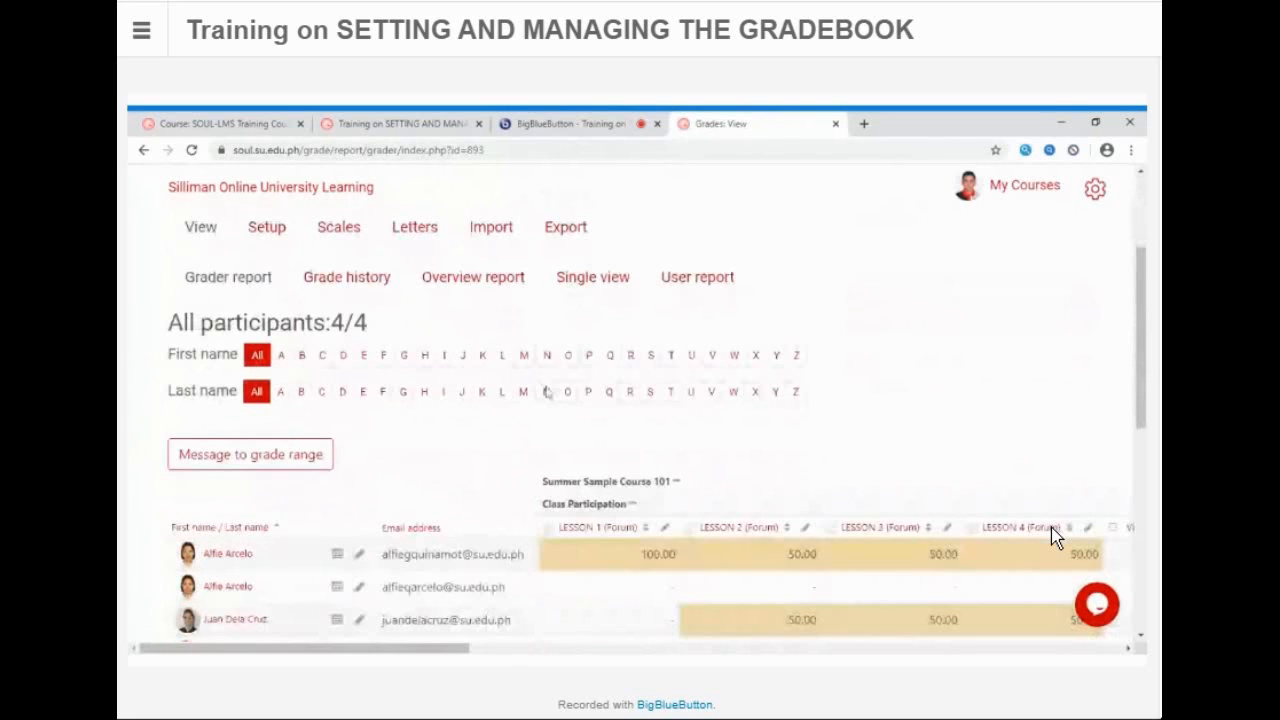
scroll(1051, 537, "up", 1)
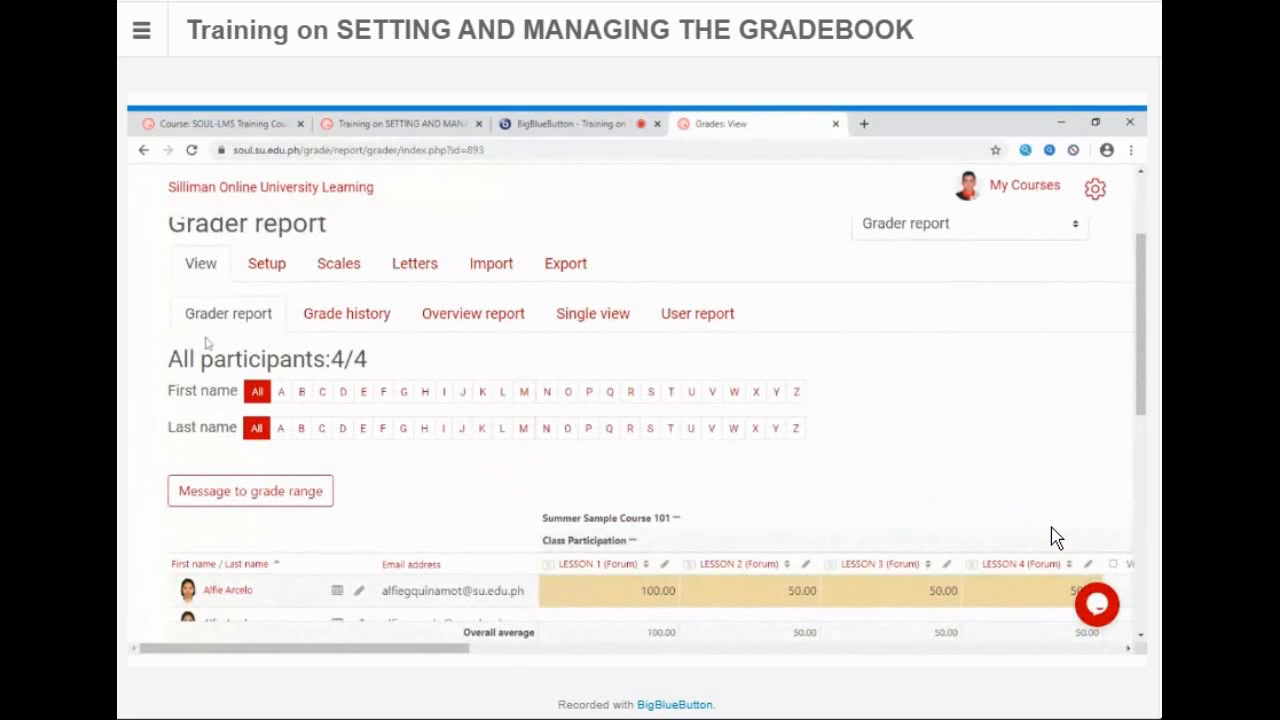
scroll(1051, 537, "down", 2)
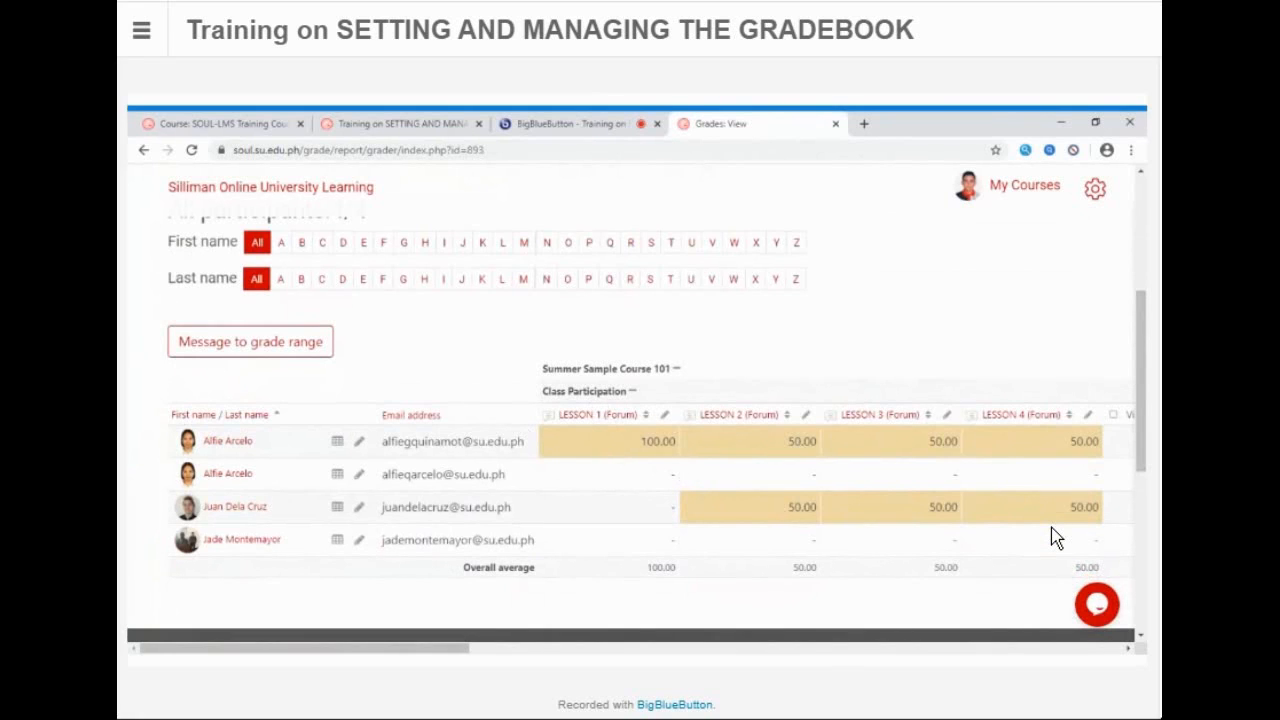
Step: Examine the grader report's participant list and the Class Participation forum grades recorded for Lessons 1 to 4
scroll(590, 384, "up", 1)
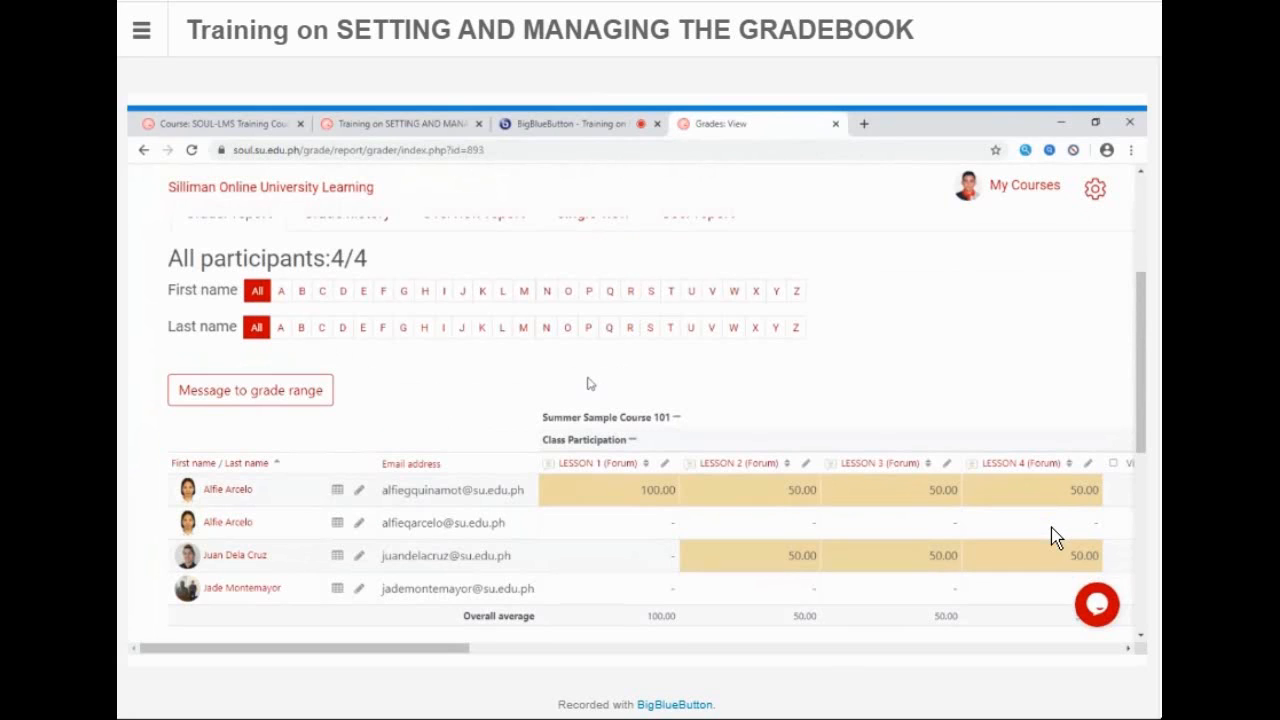
scroll(590, 384, "up", 1)
scroll(594, 418, "down", 3)
scroll(706, 445, "up", 2)
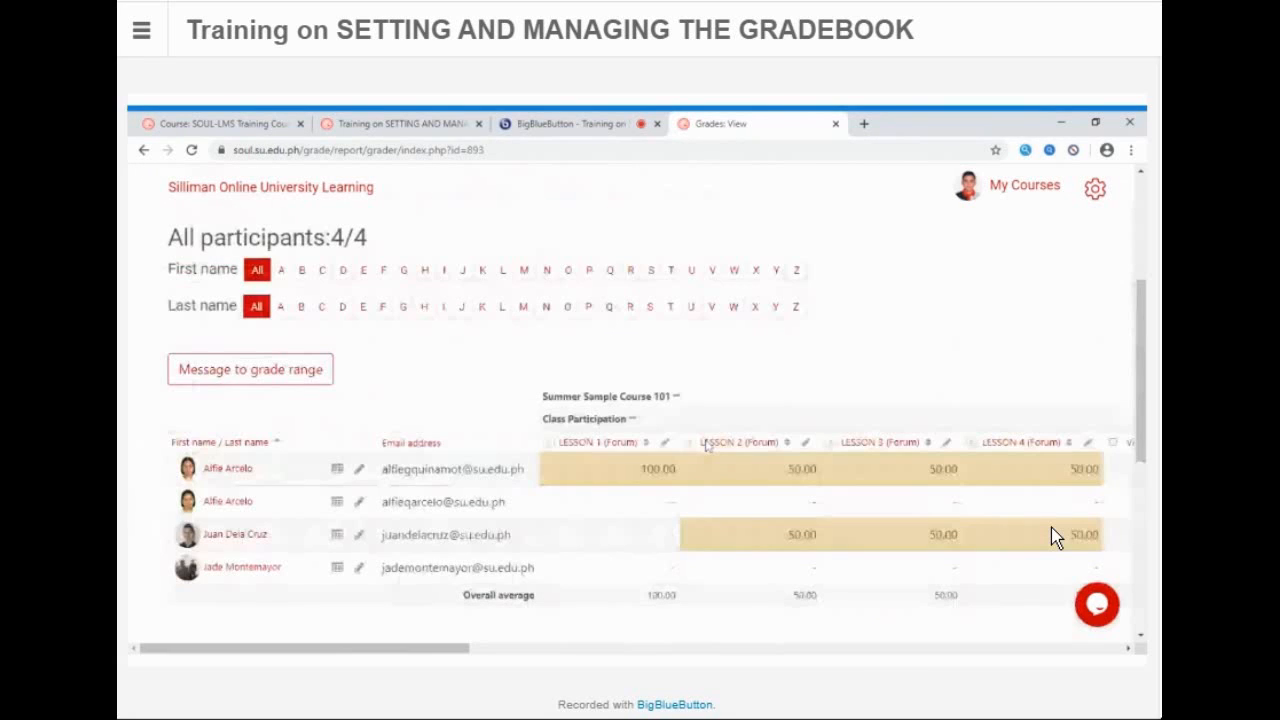
scroll(706, 445, "up", 4)
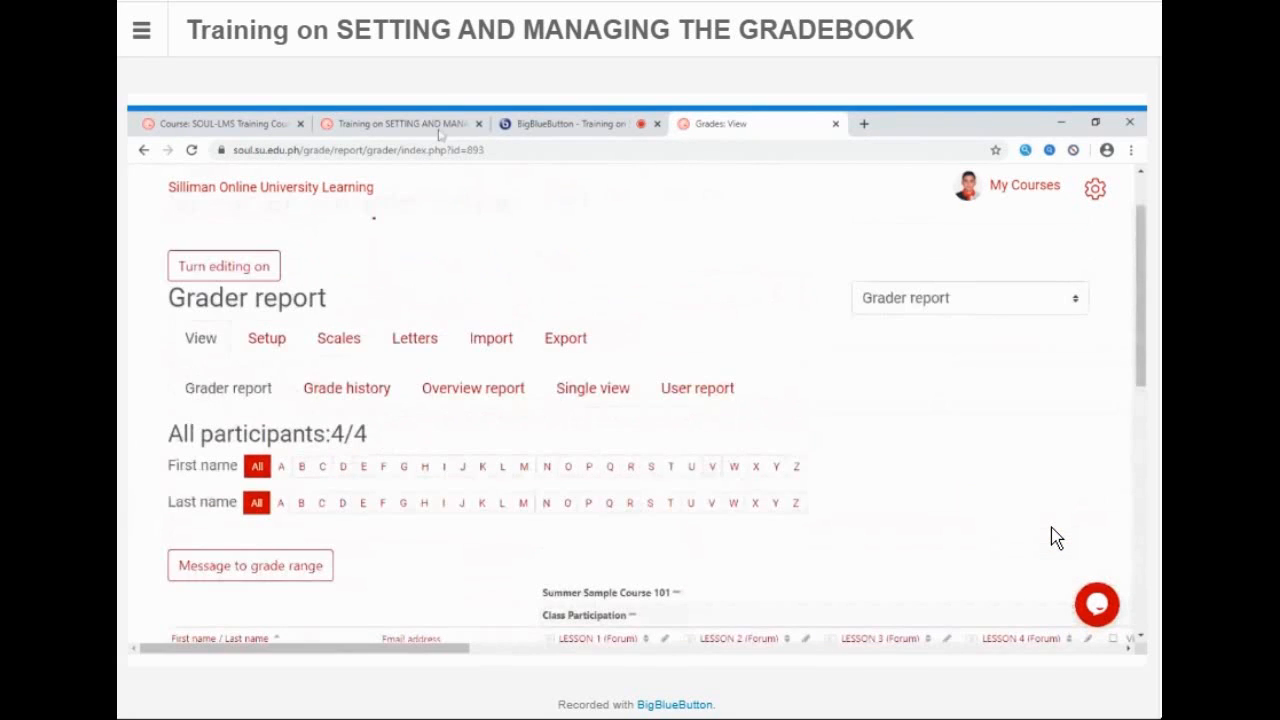
scroll(476, 543, "down", 6)
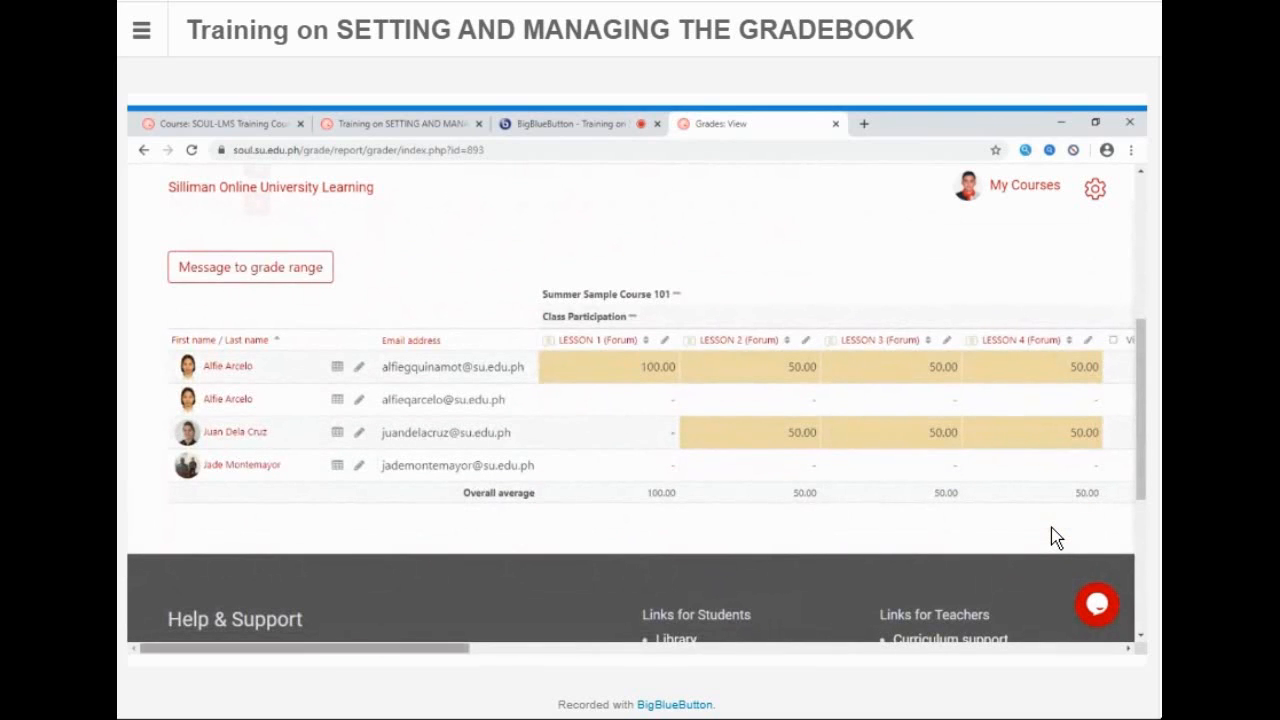
left_click_drag(295, 649, 272, 646)
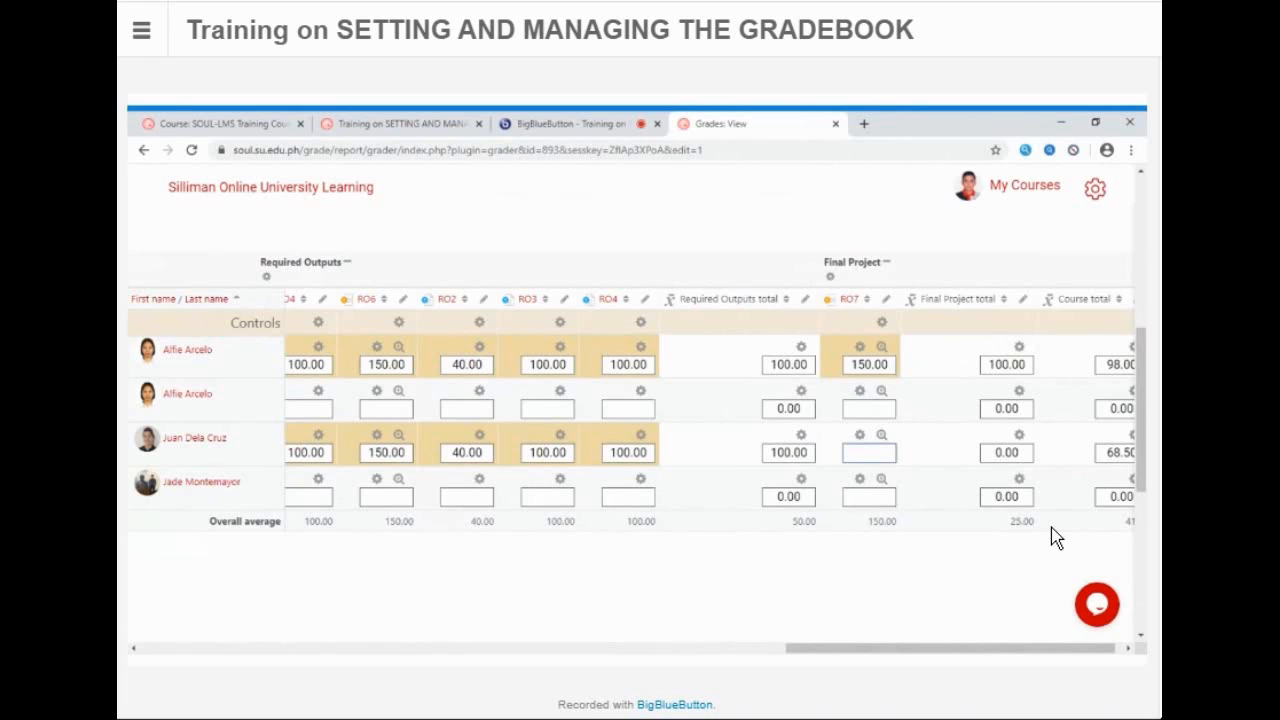
Step: Enter 100 as the RO7 grade of the participant in the third row and save the grade changes
type("00")
left_click_drag(858, 647, 946, 648)
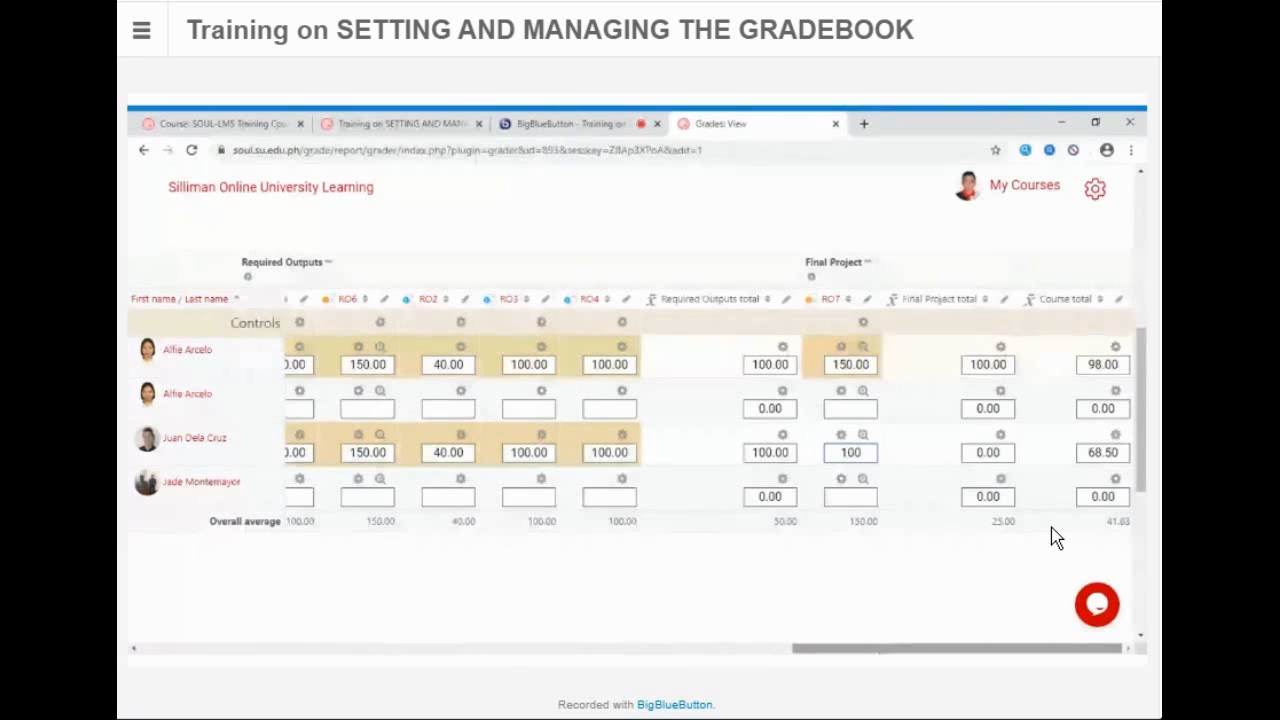
left_click_drag(879, 649, 226, 649)
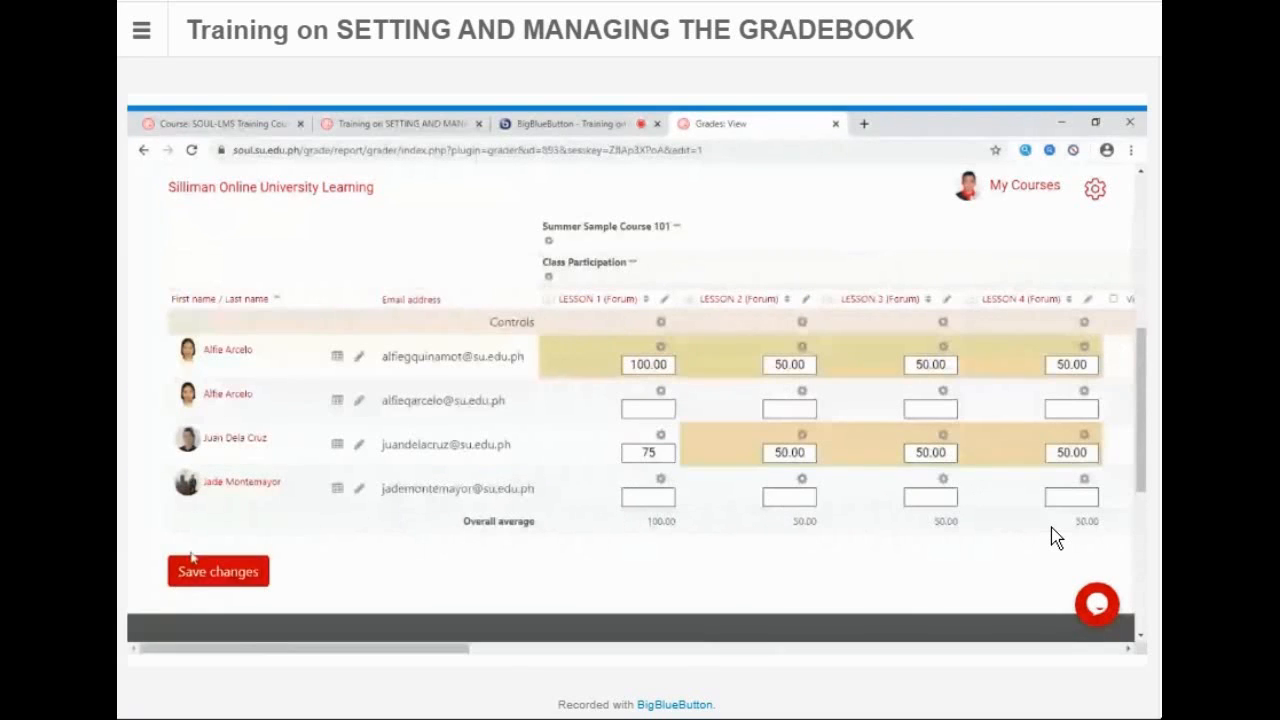
left_click(188, 573)
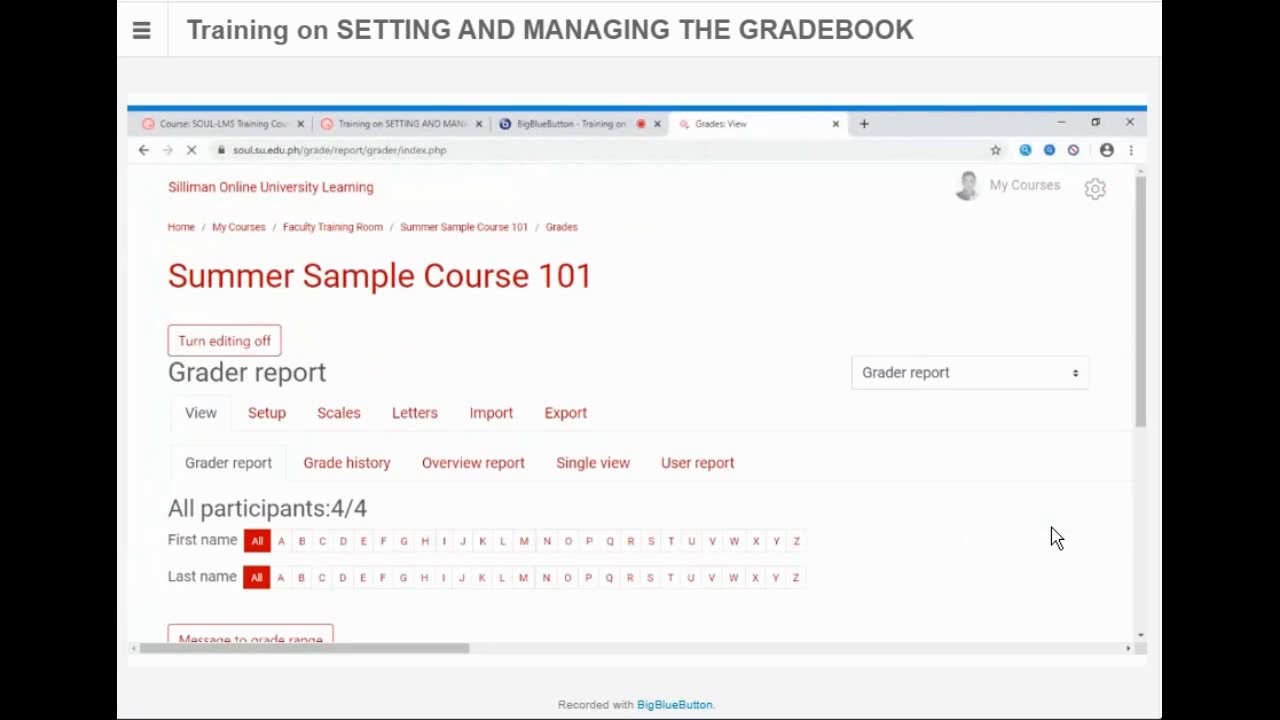
Step: Check the saved Class Participation forum grades in the grader report
scroll(565, 468, "down", 10)
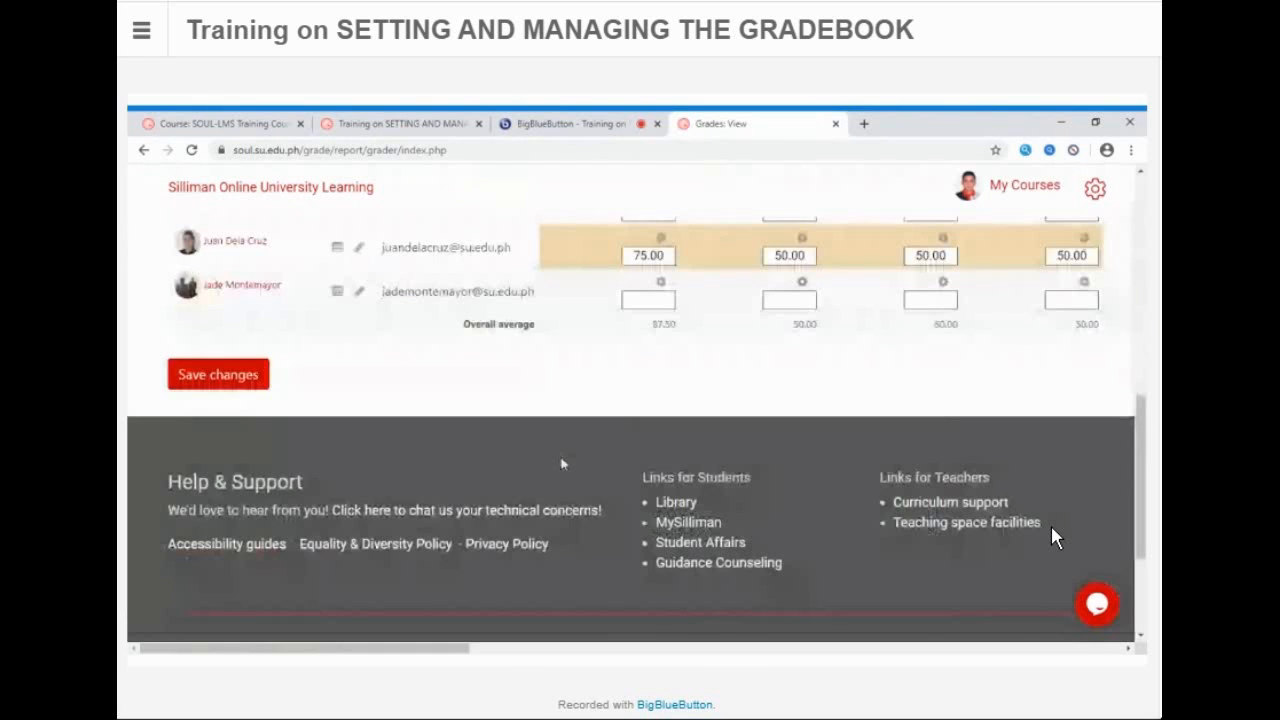
scroll(383, 370, "up", 2)
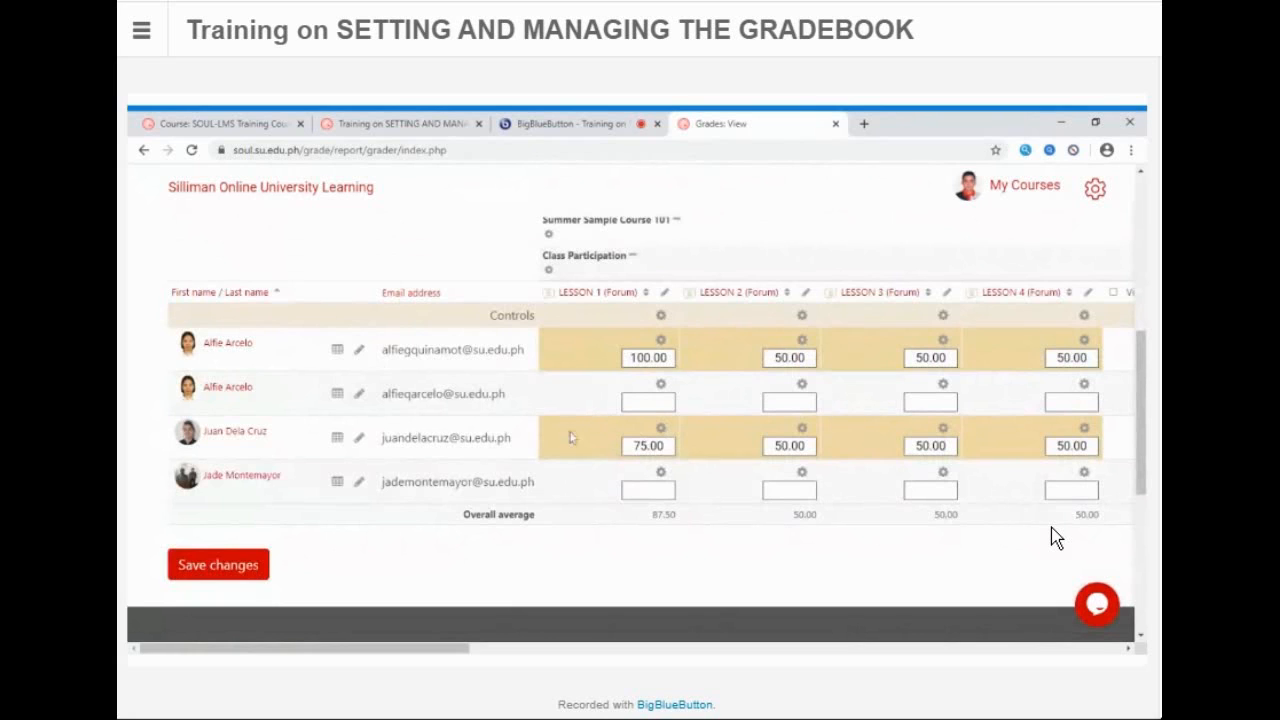
scroll(604, 414, "down", 2)
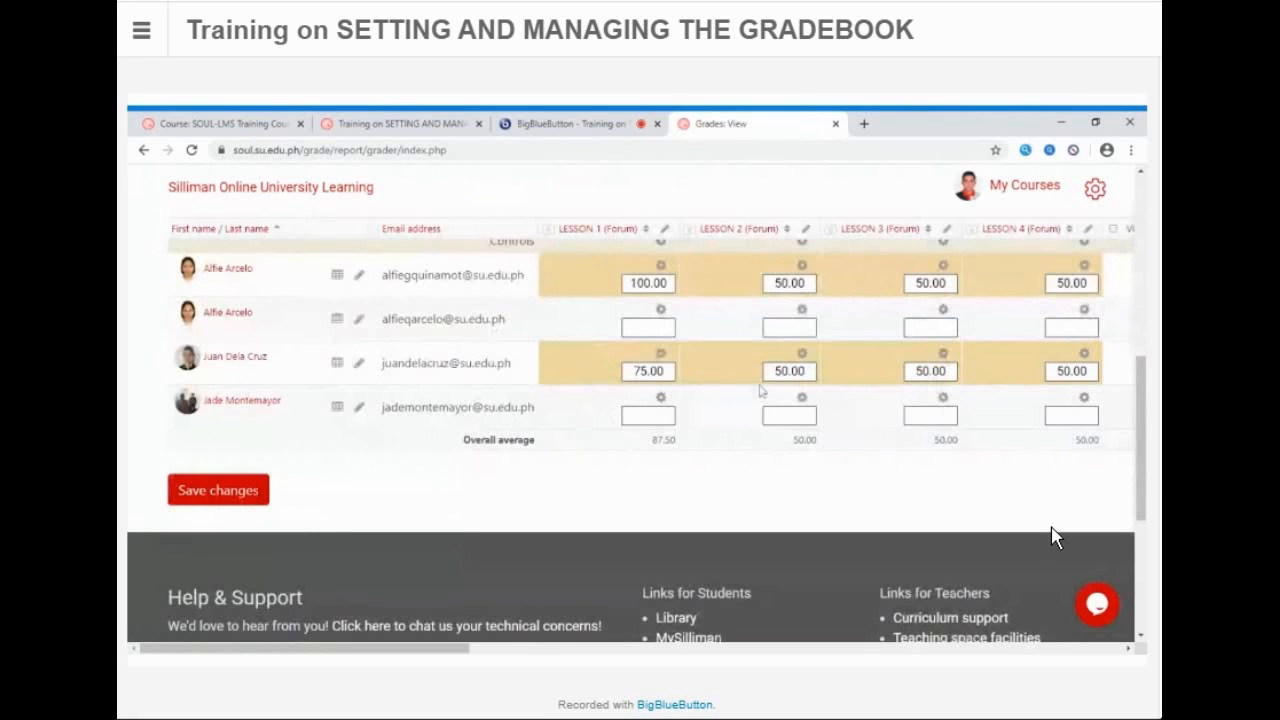
scroll(645, 383, "up", 1)
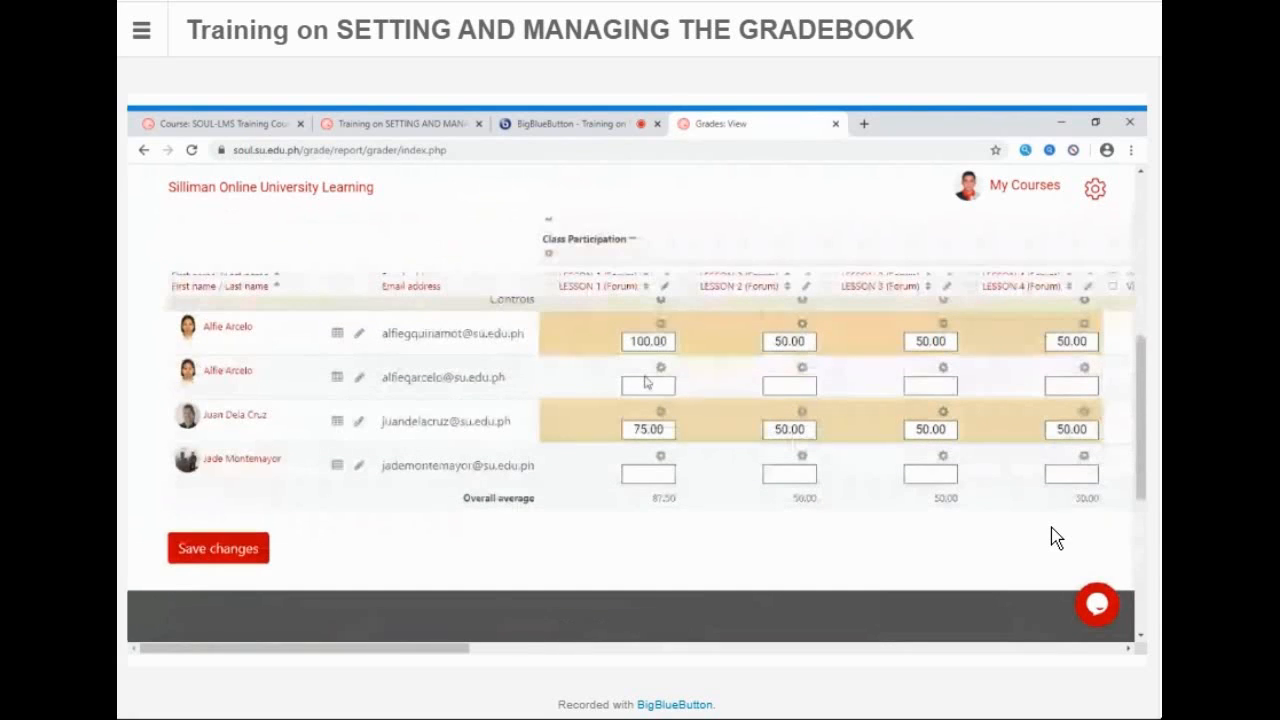
scroll(645, 383, "up", 2)
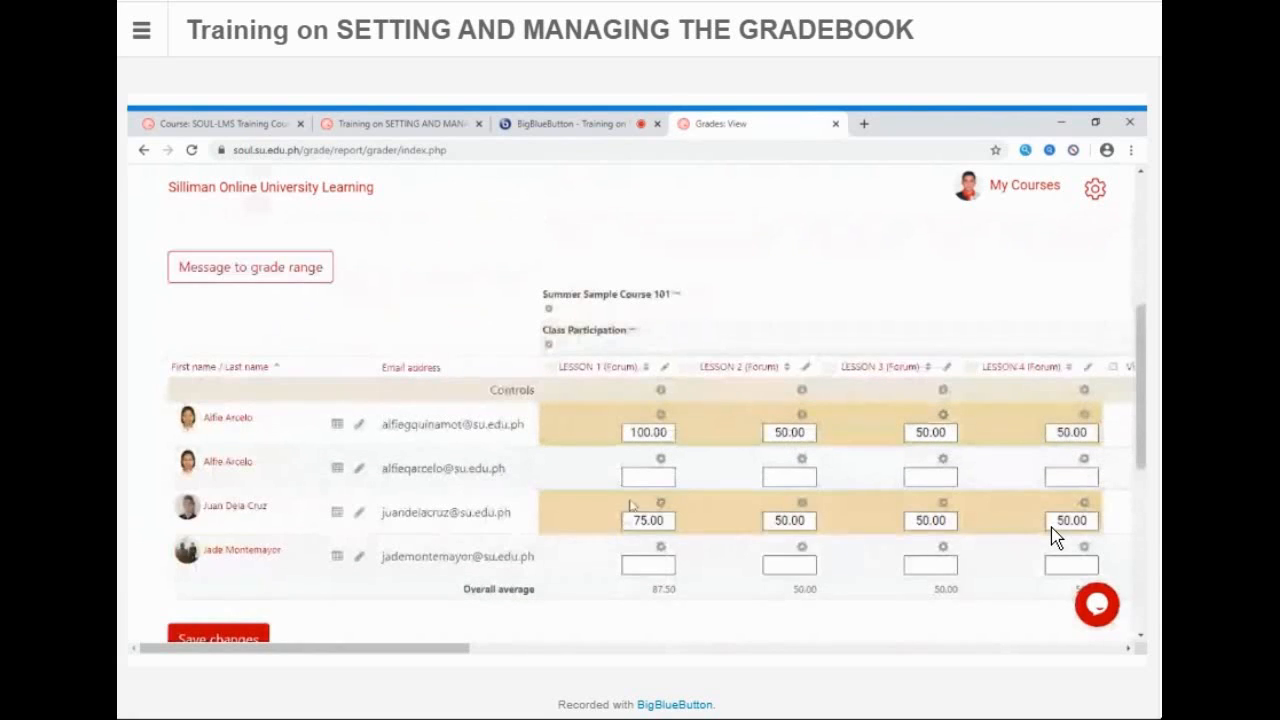
Step: Turn off editing in the grader report and return to the participants' grade table
scroll(631, 496, "up", 3)
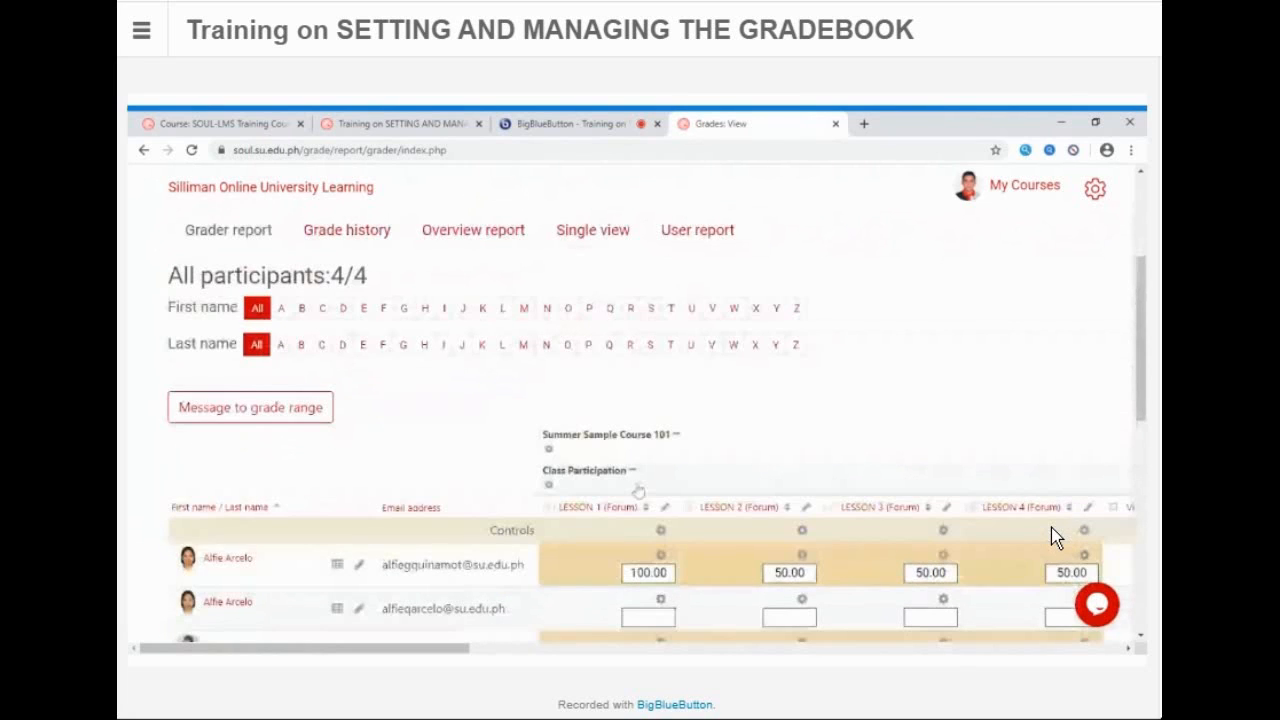
scroll(638, 490, "up", 2)
scroll(561, 507, "up", 3)
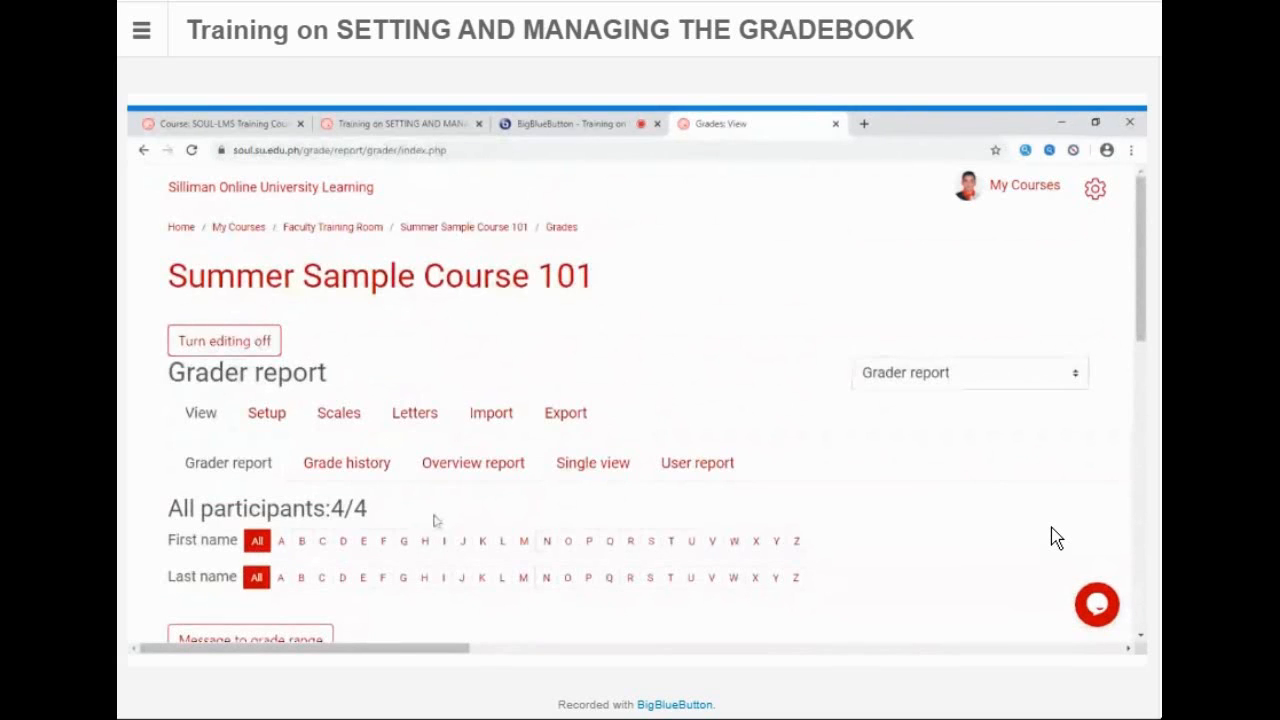
left_click(245, 340)
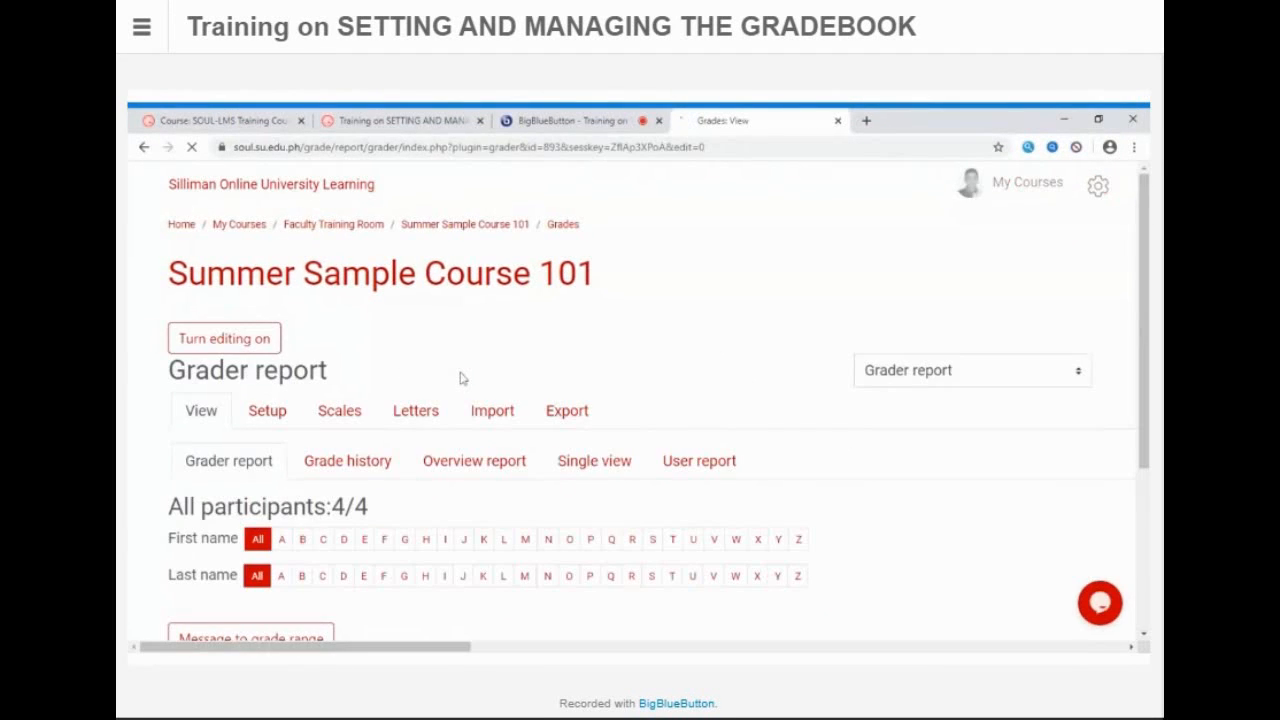
scroll(538, 492, "down", 5)
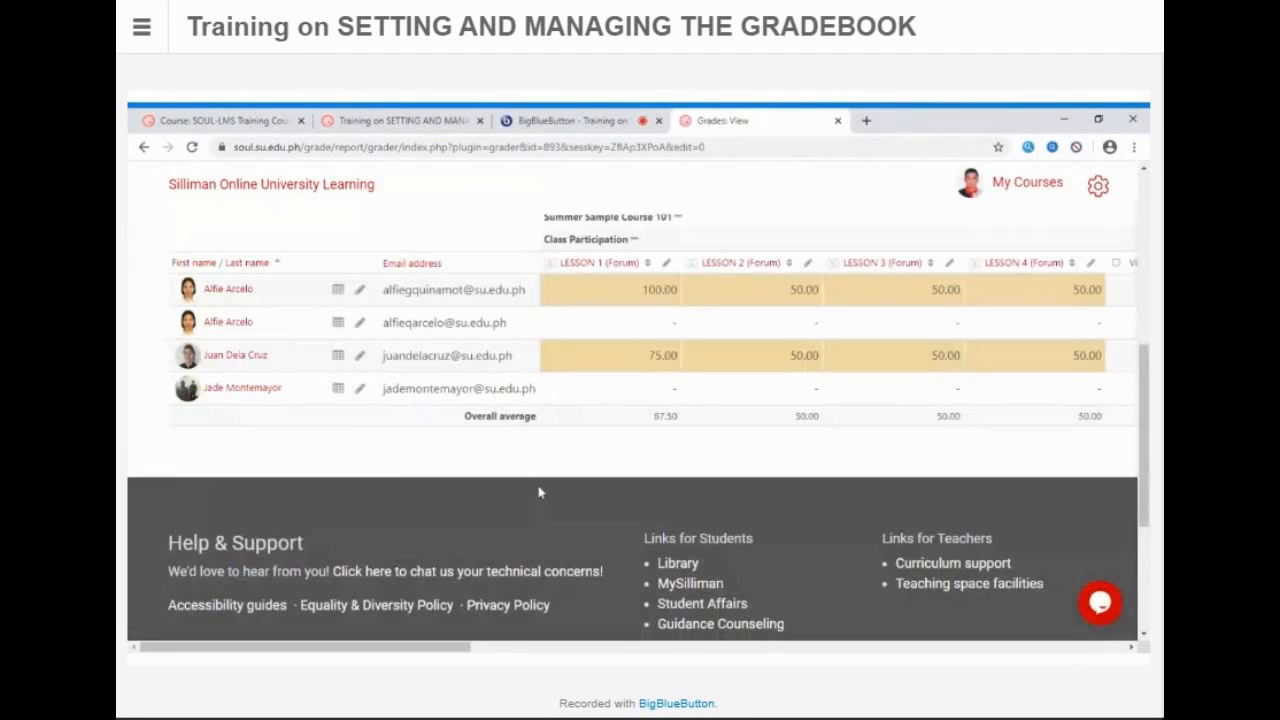
Step: Compare the course totals of the third-row and first-row participants in the grader report, highlighting each one
left_click_drag(302, 647, 1029, 594)
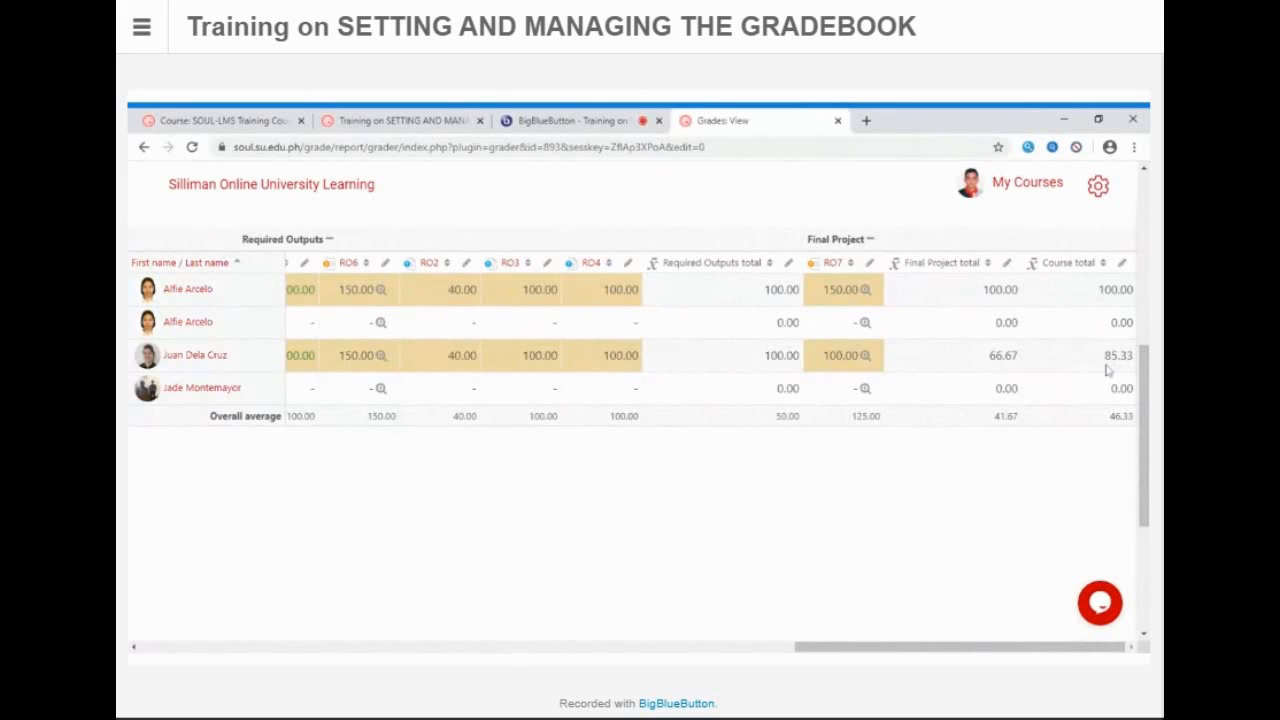
left_click_drag(1104, 358, 1135, 356)
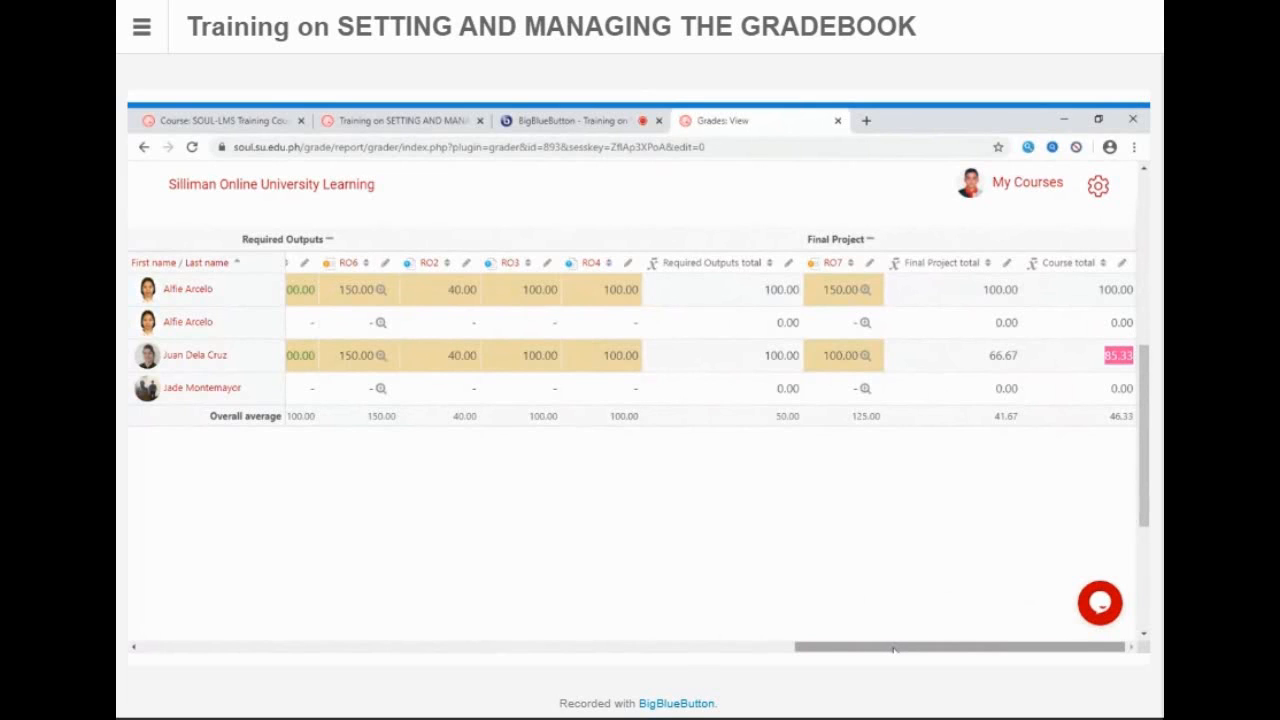
left_click_drag(893, 650, 382, 649)
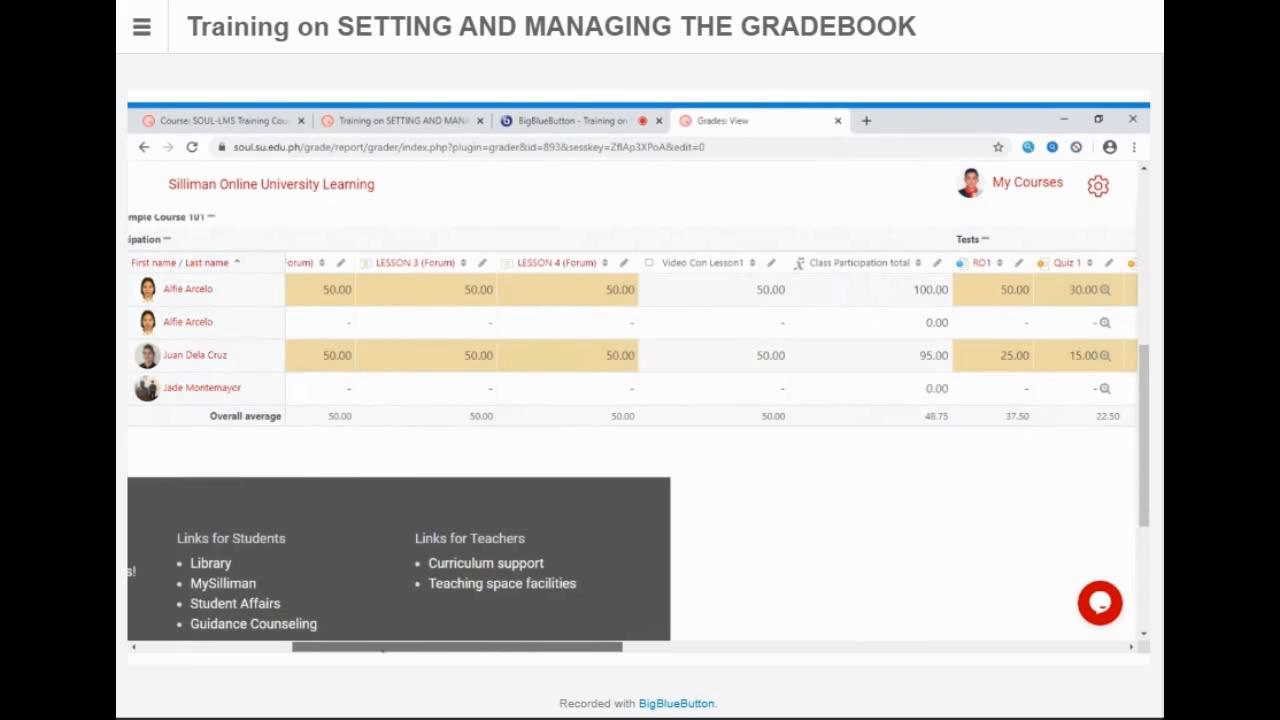
scroll(382, 620, "up", 5)
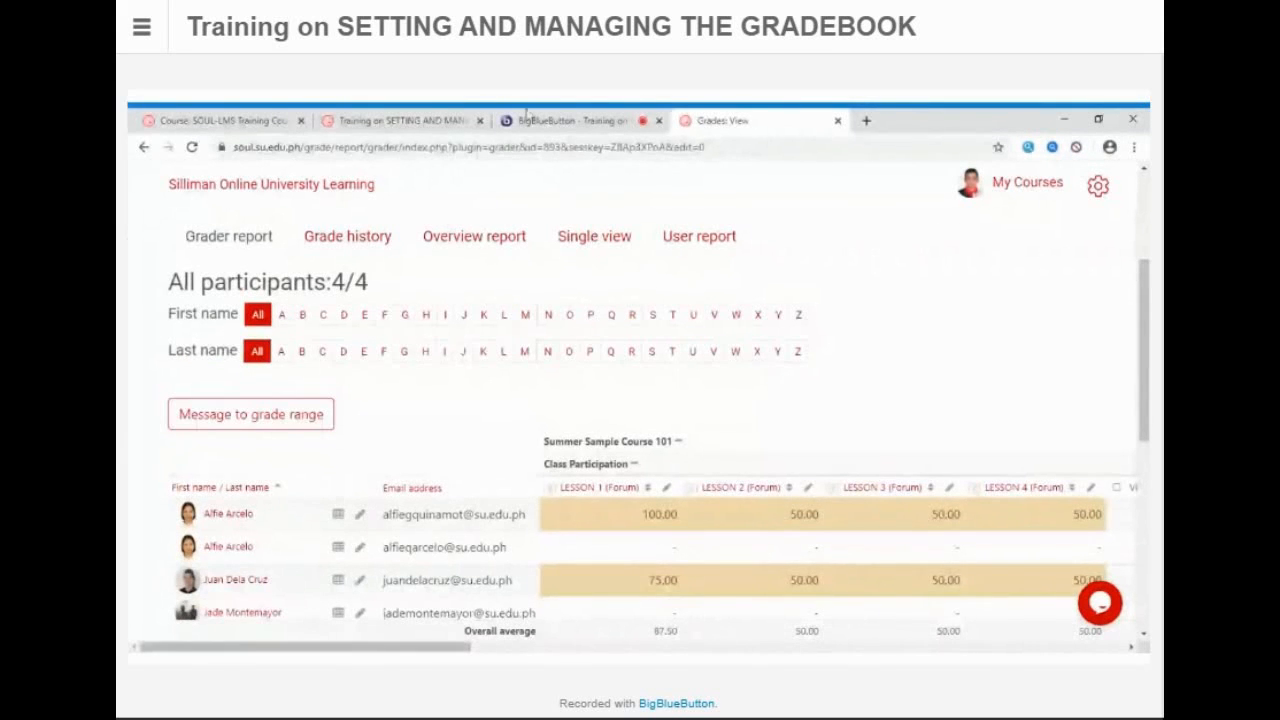
scroll(260, 280, "up", 2)
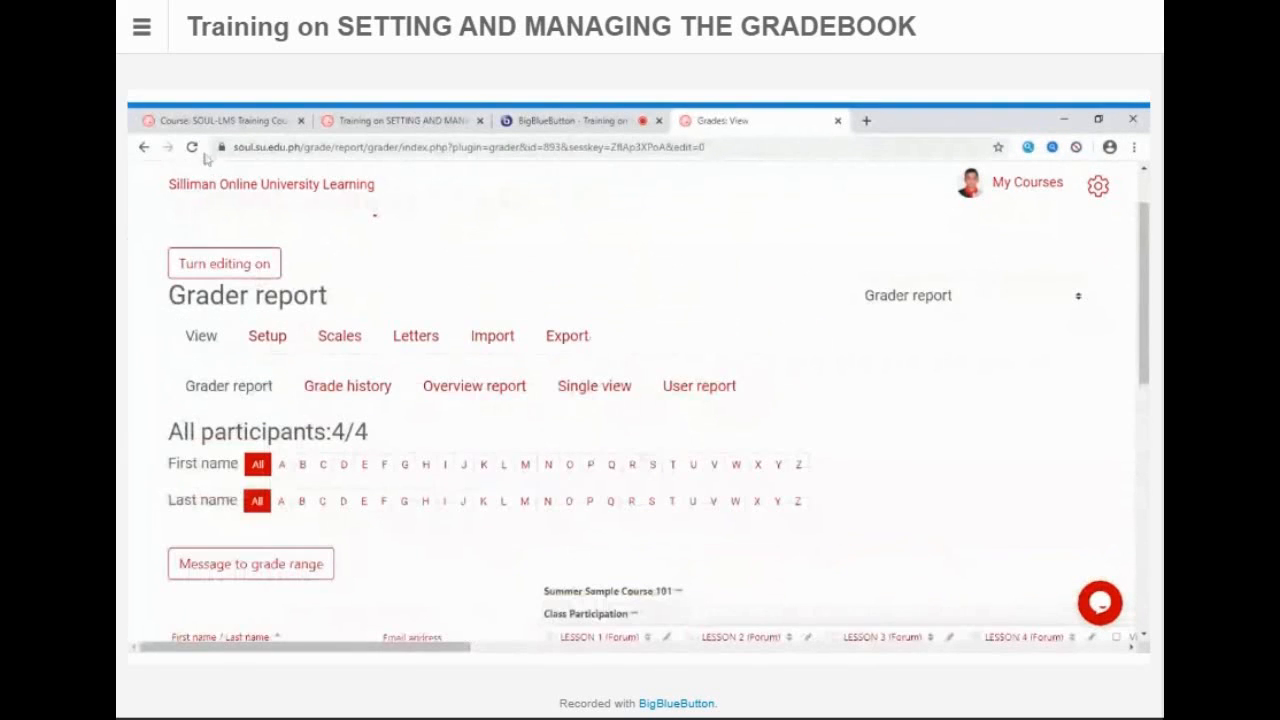
left_click(223, 265)
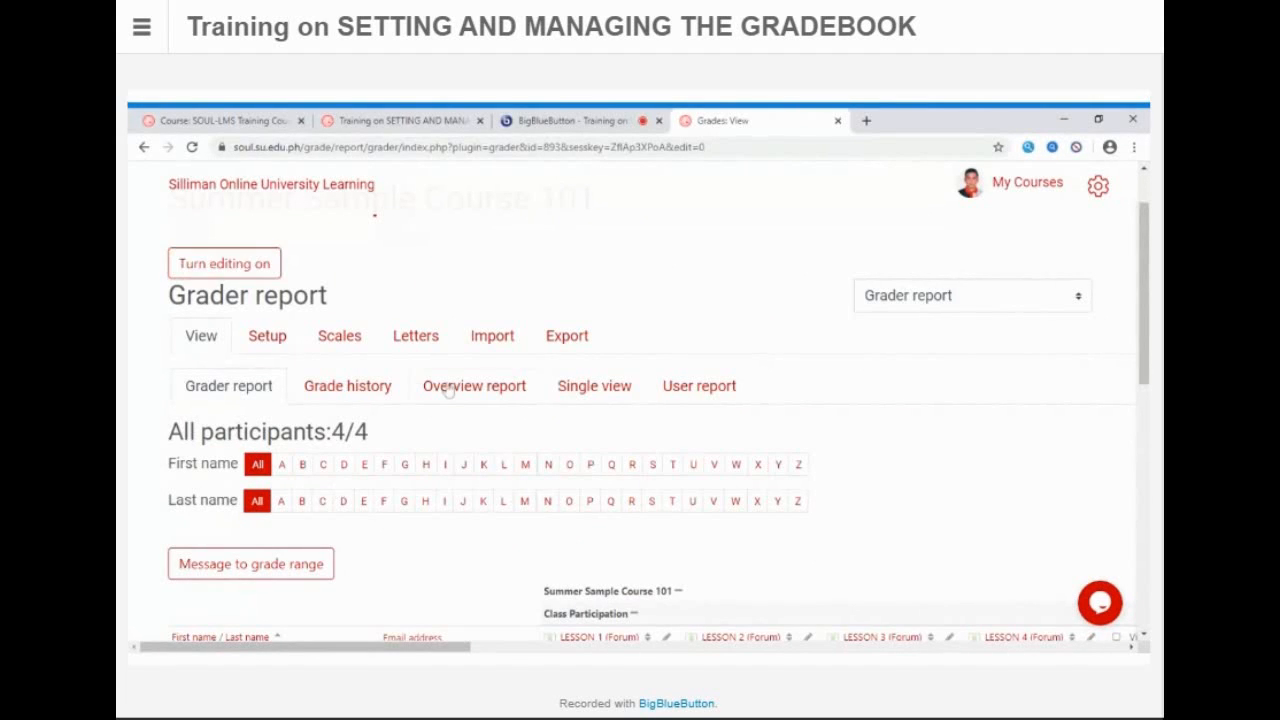
scroll(555, 446, "down", 5)
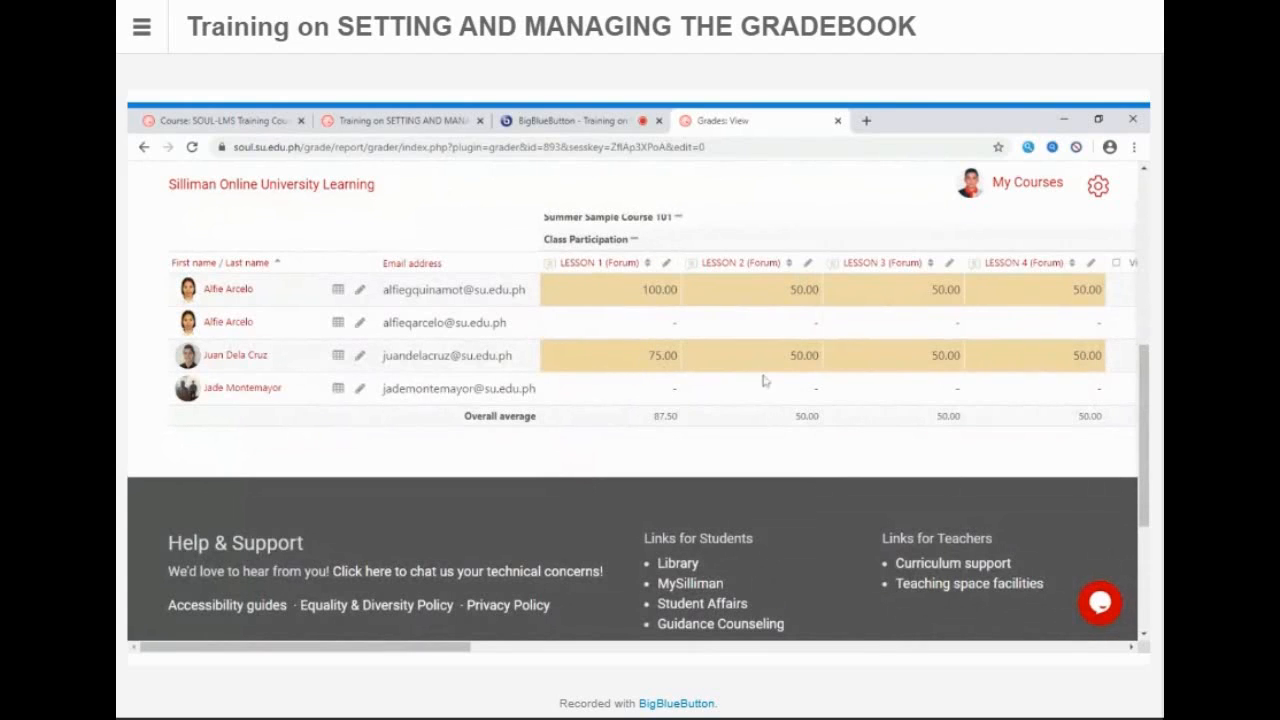
left_click_drag(355, 647, 1055, 640)
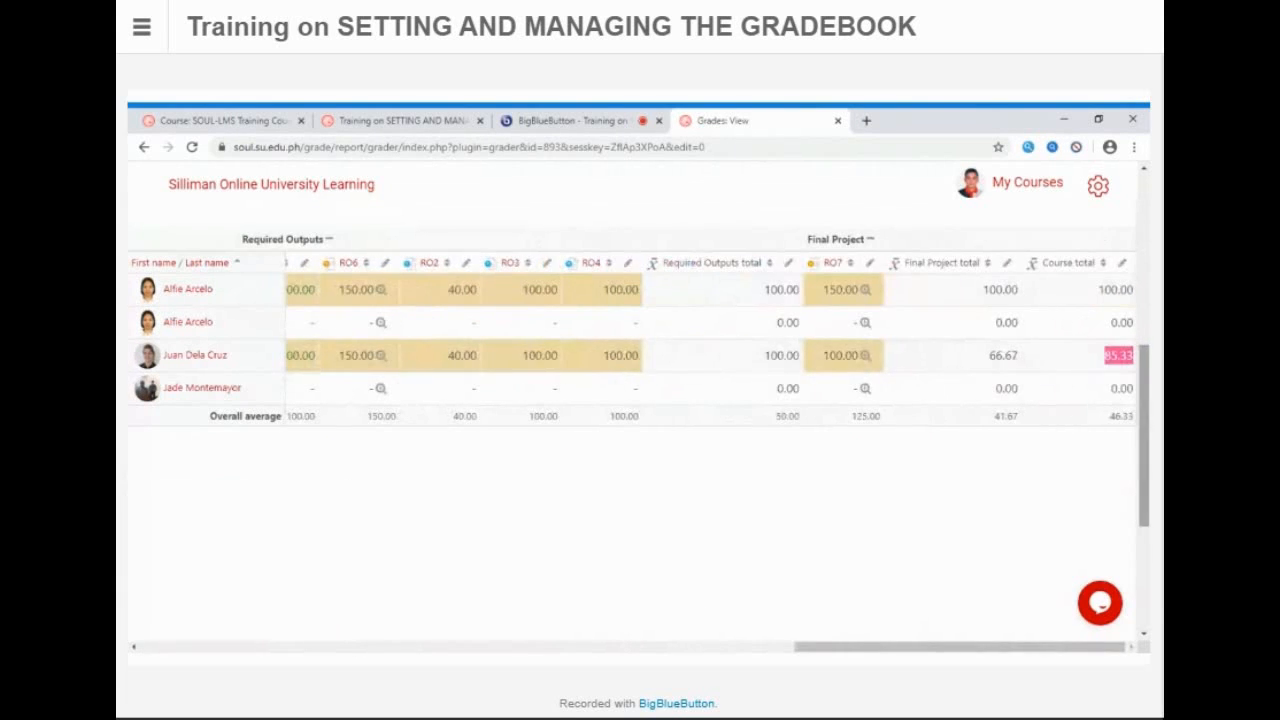
left_click_drag(1105, 291, 1133, 290)
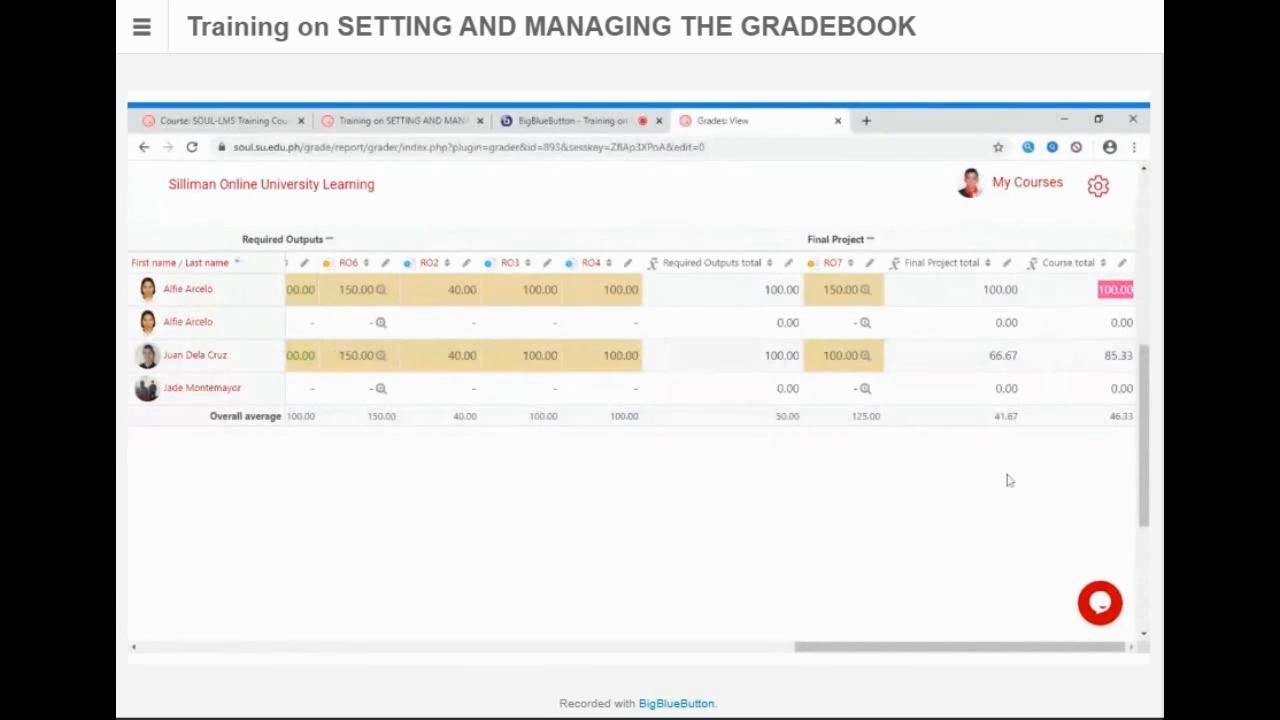
Step: Open the course's overview report and select a student to view their grades across courses
left_click_drag(869, 648, 487, 632)
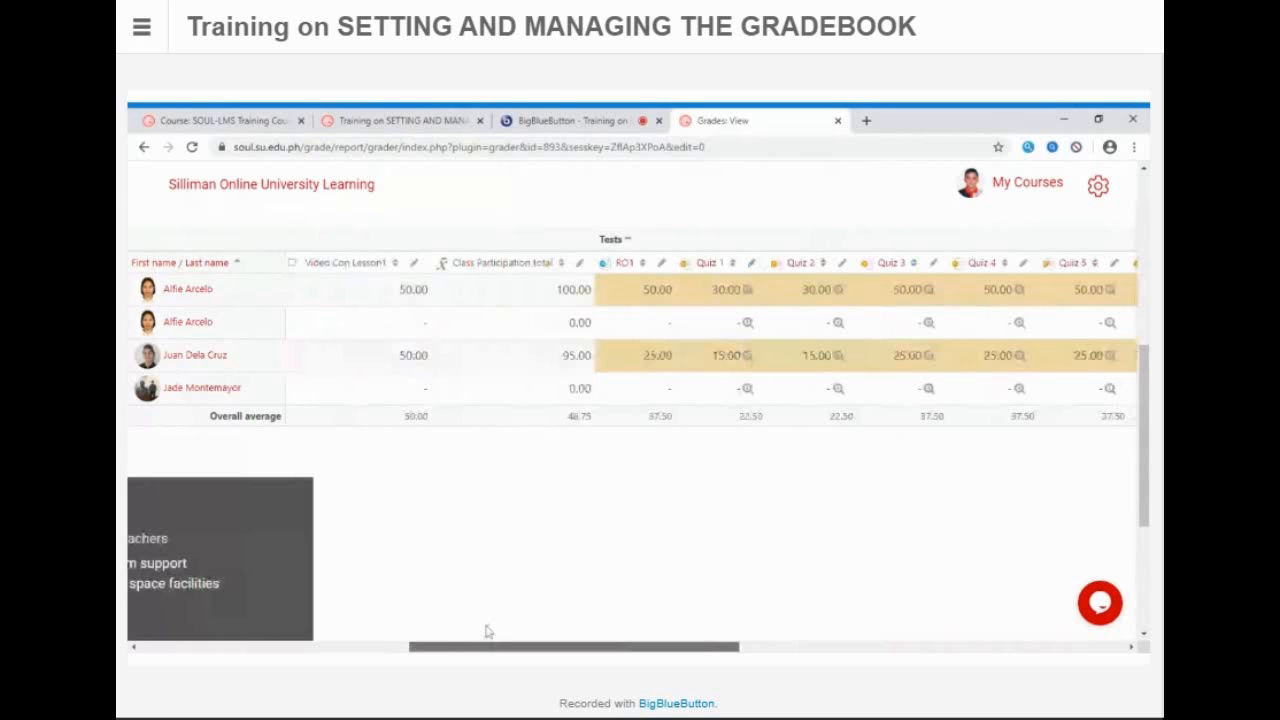
left_click(395, 318)
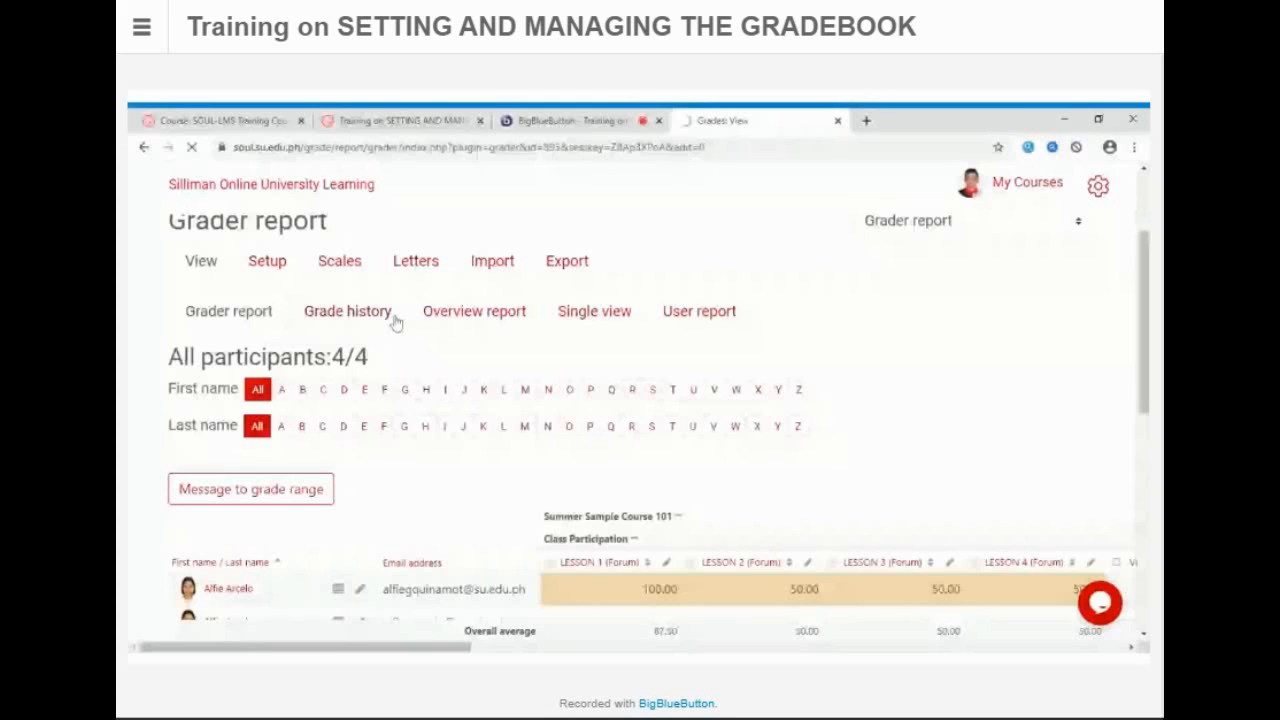
left_click(395, 318)
left_click(474, 311)
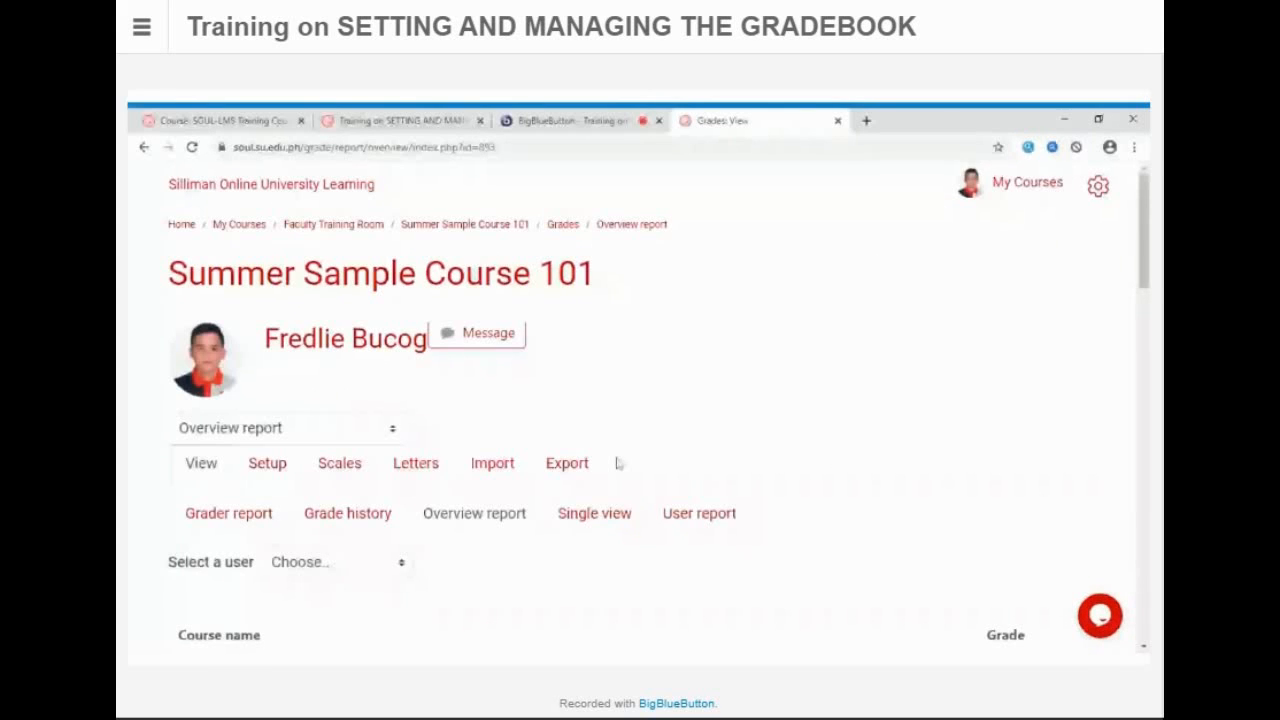
scroll(617, 463, "down", 1)
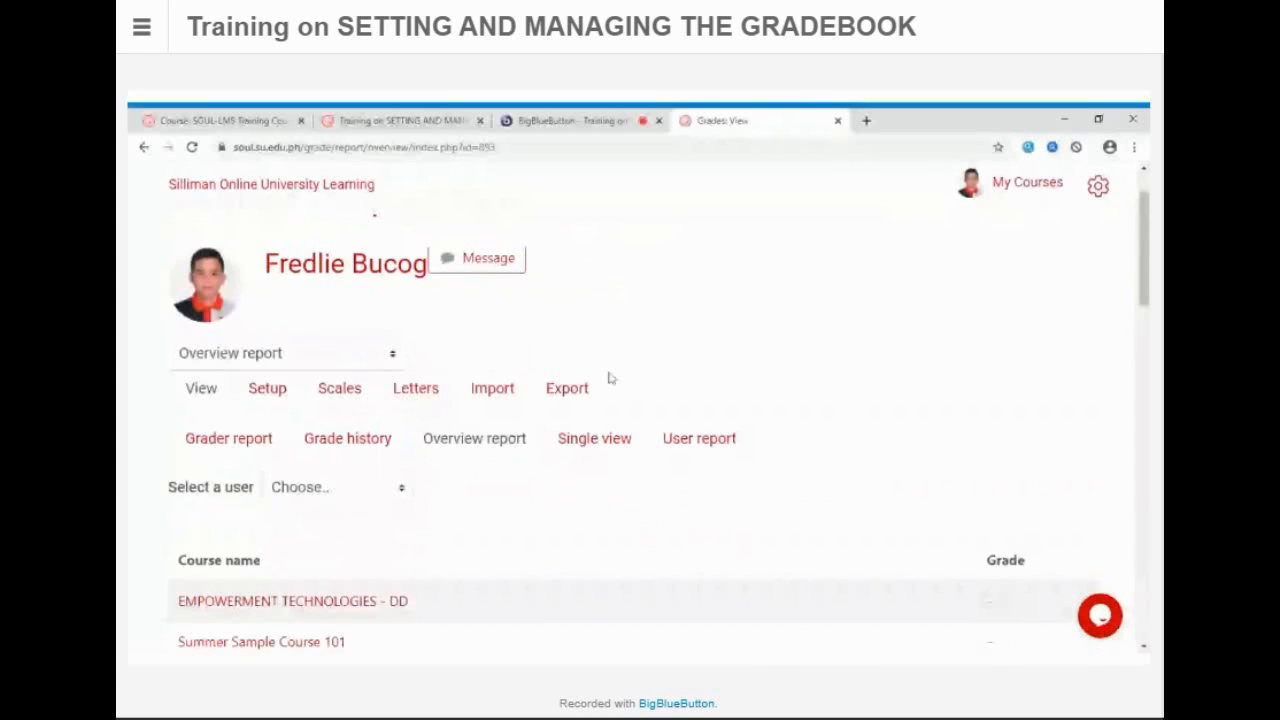
left_click(402, 491)
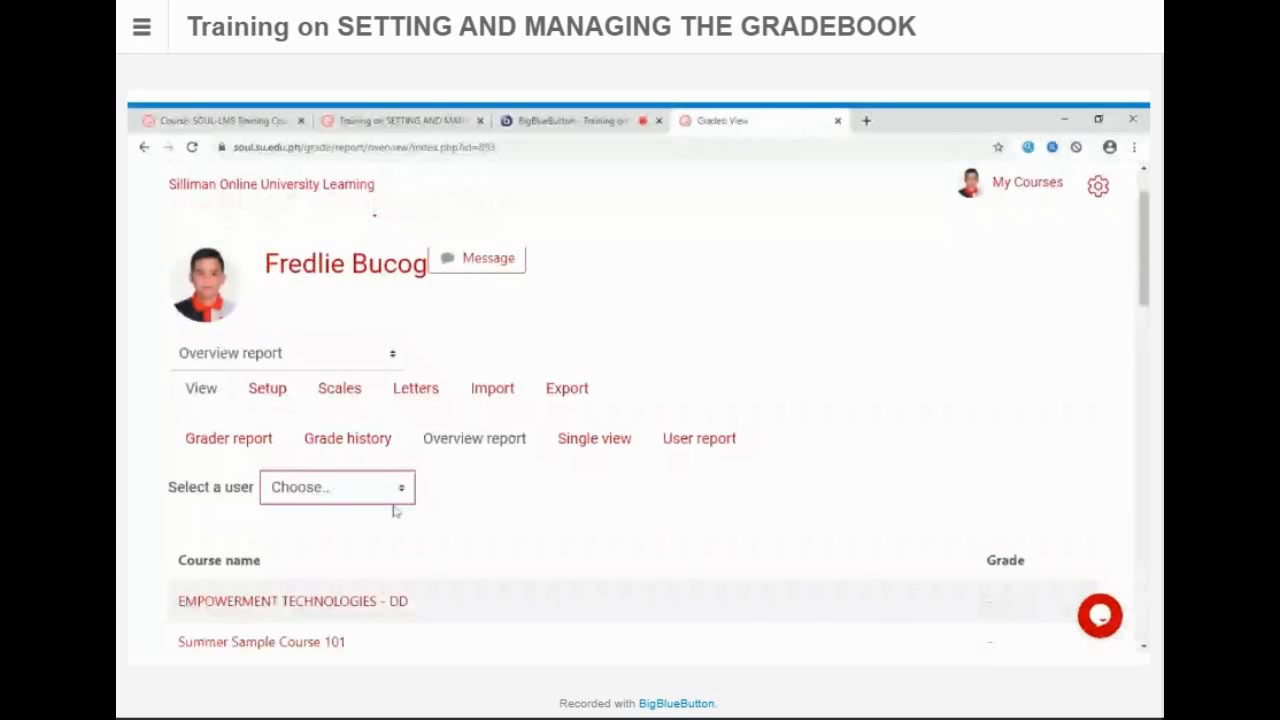
left_click(474, 520)
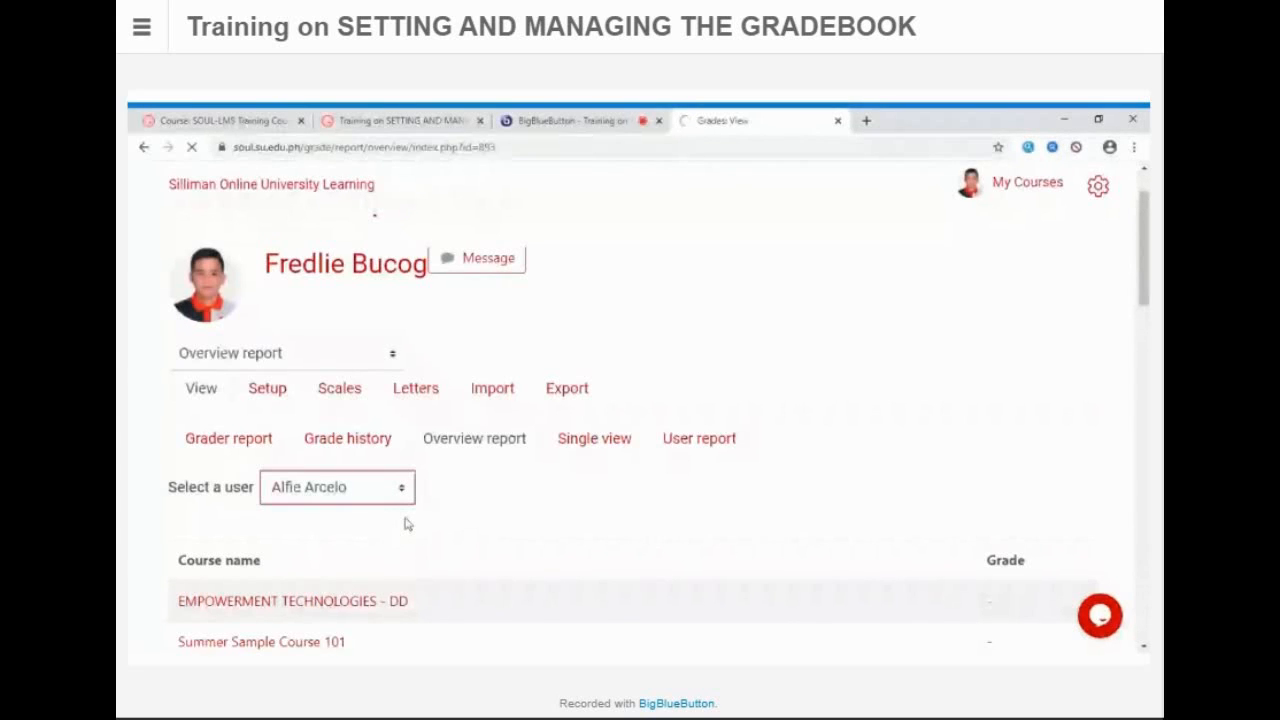
scroll(405, 523, "down", 1)
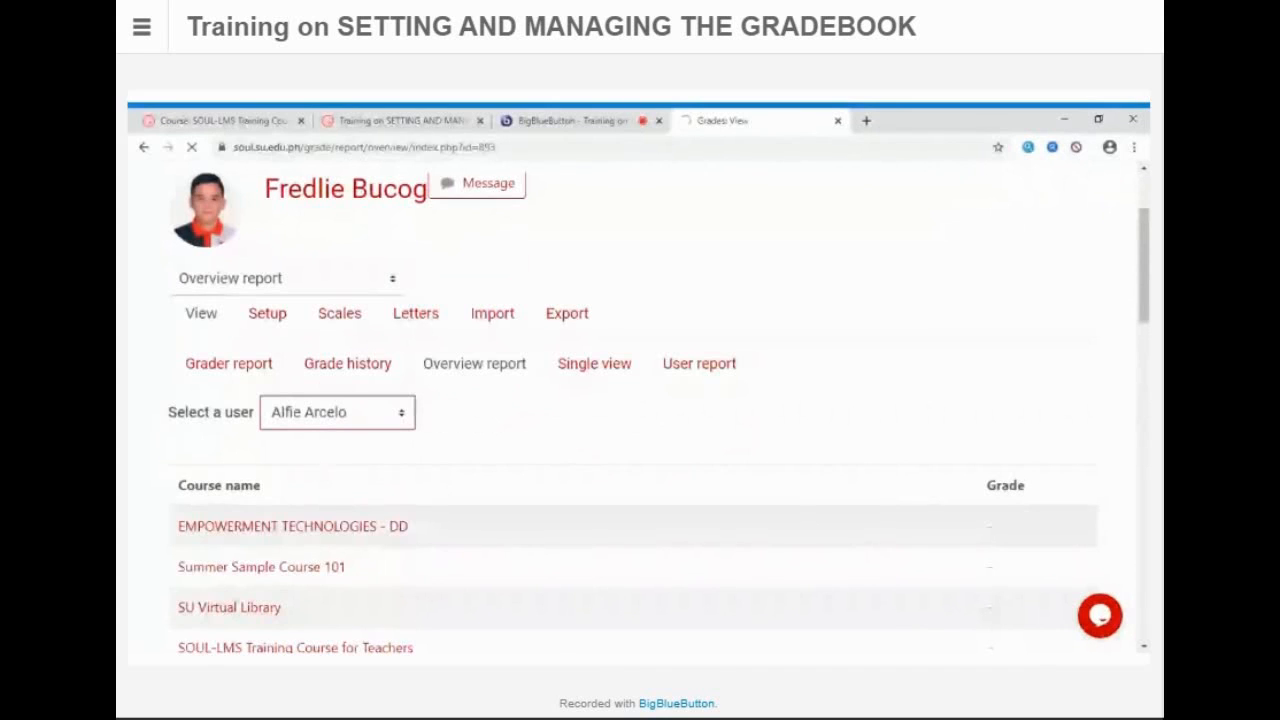
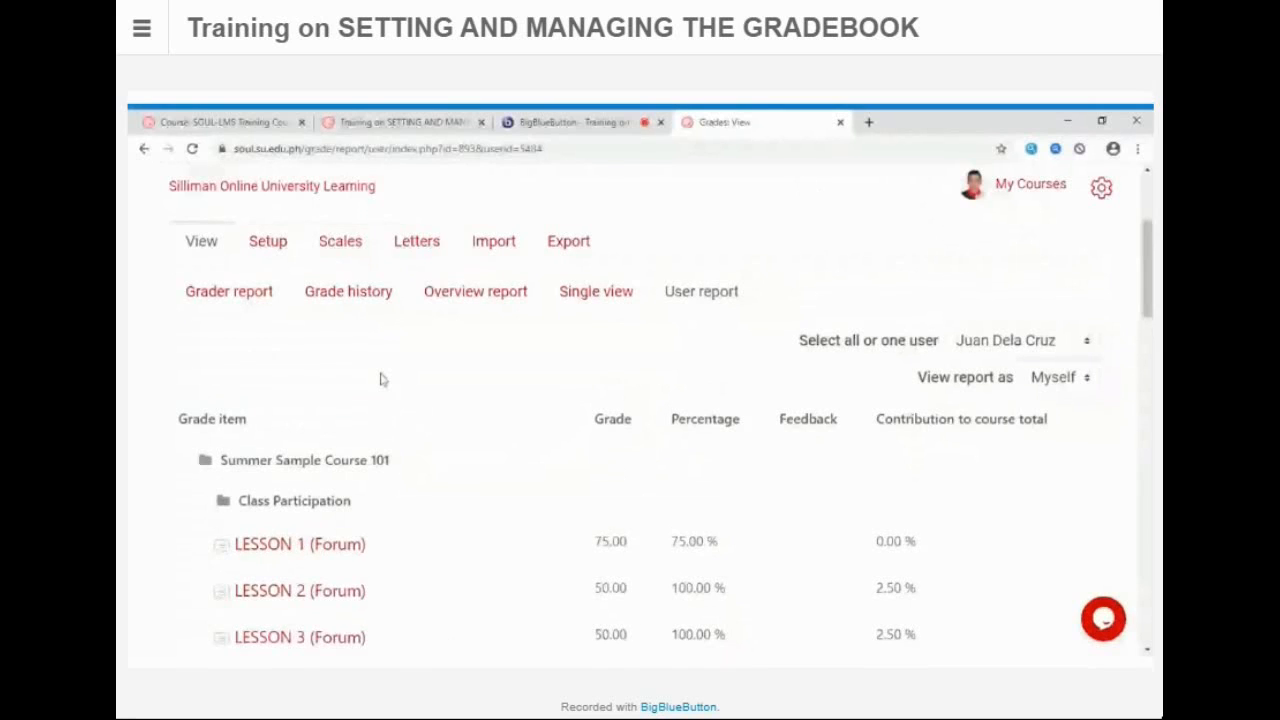
Step: View the selected student's user report with its grade, percentage and contribution to course total columns
scroll(300, 395, "up", 2)
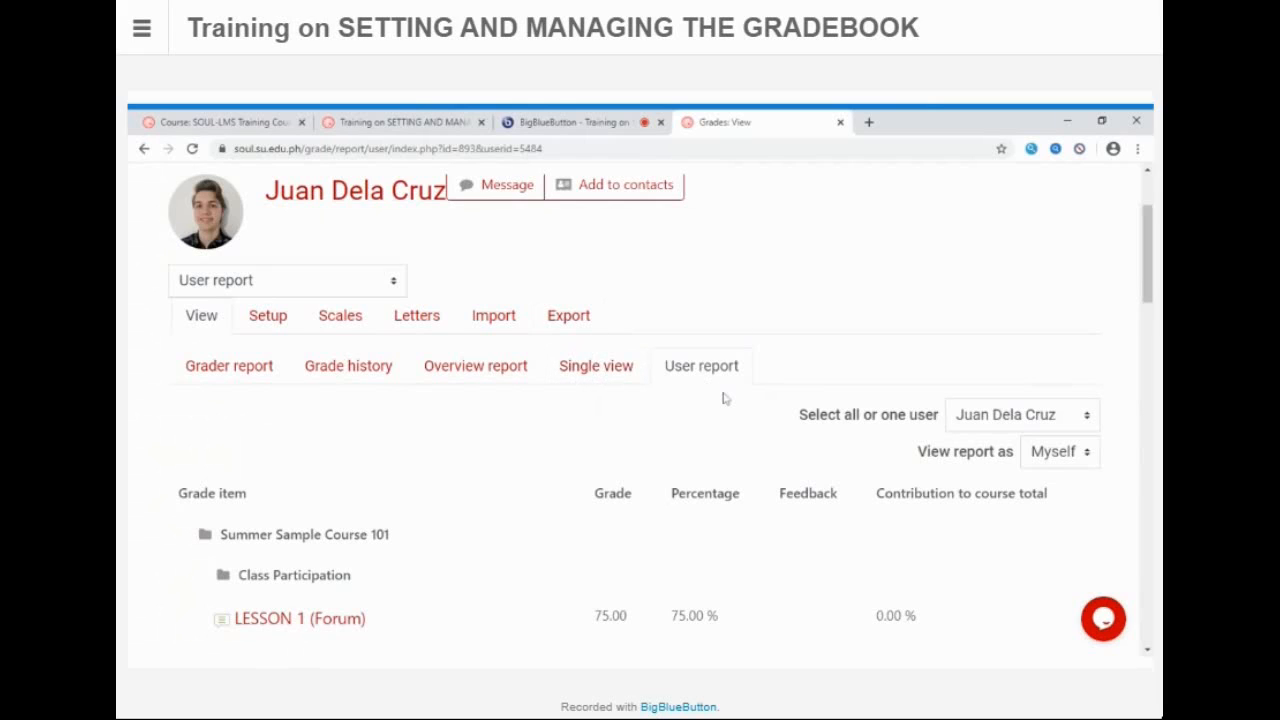
Step: Examine the student's user report, covering Class Participation, Tests, Required Outputs and Final Project grades and their contributions to the course total
scroll(724, 398, "down", 6)
scroll(724, 398, "up", 5)
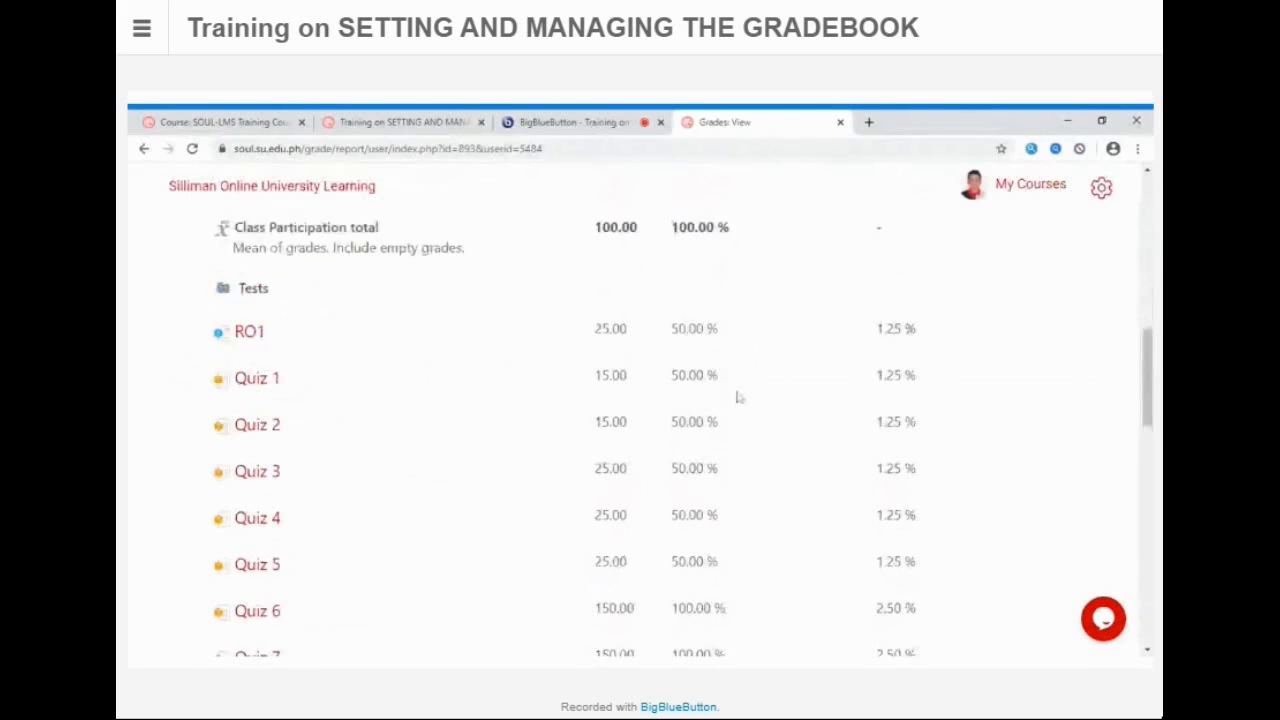
scroll(423, 429, "down", 3)
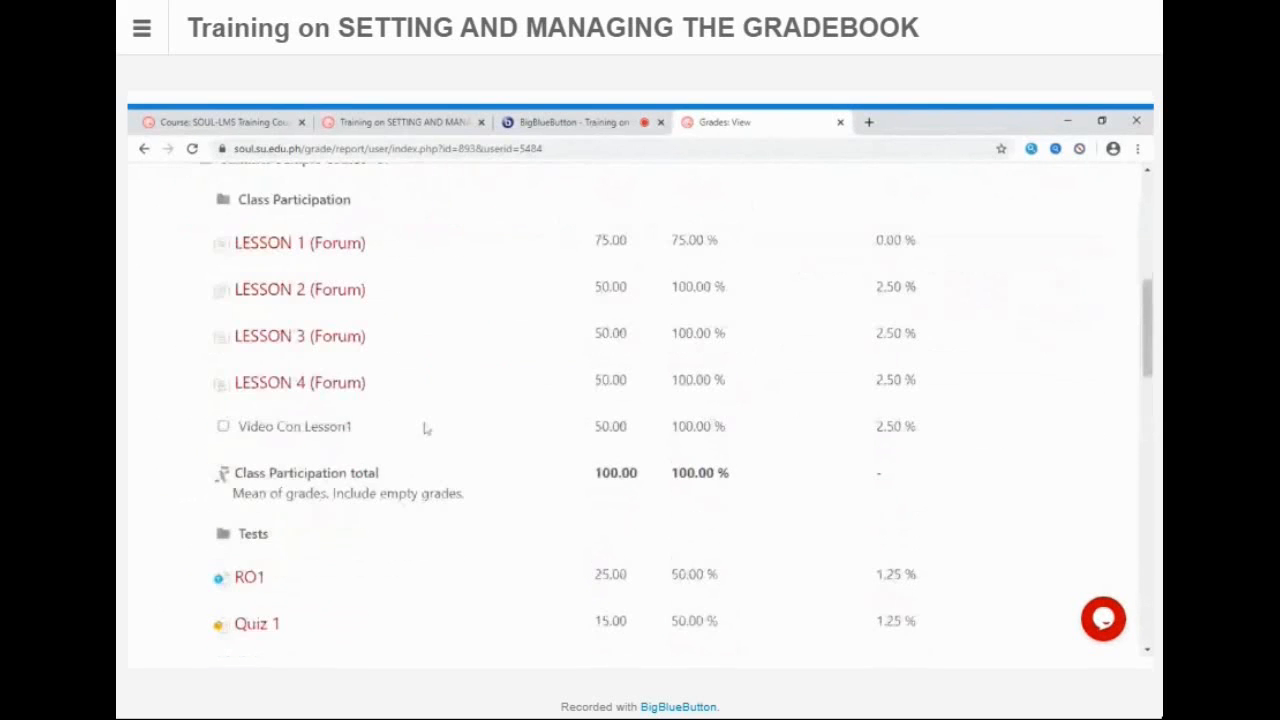
scroll(298, 330, "up", 1)
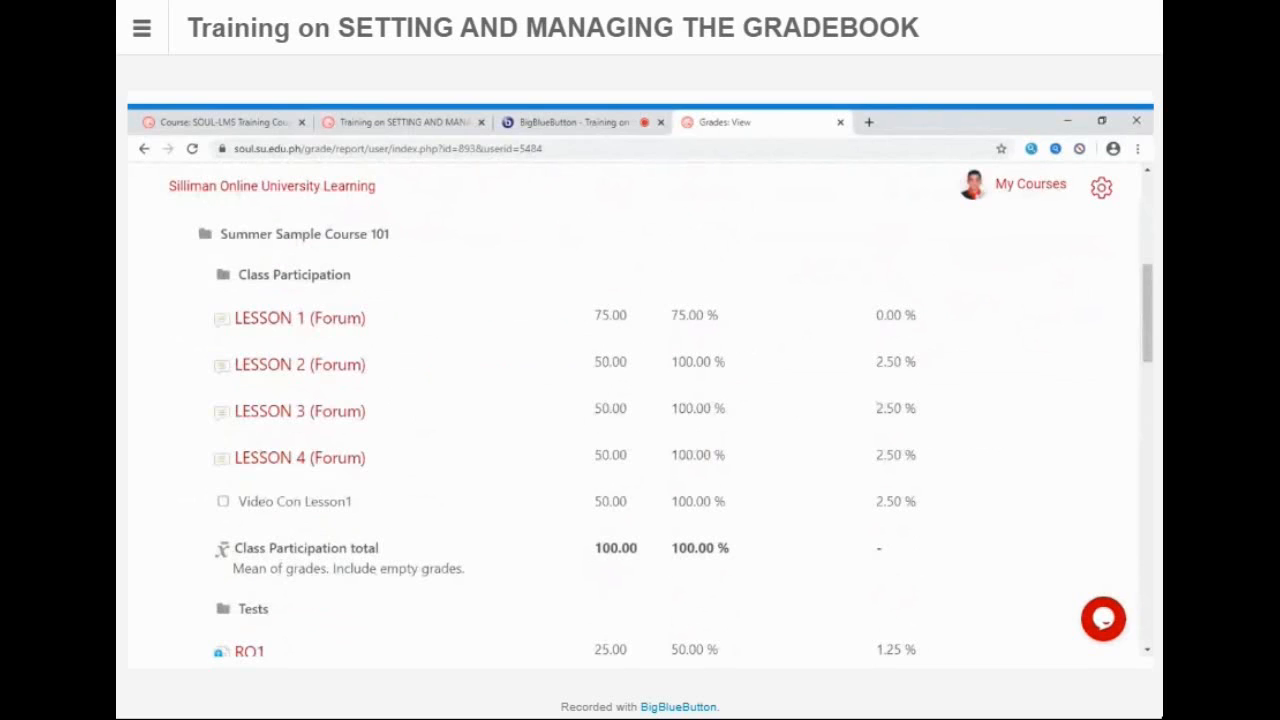
scroll(292, 369, "down", 1)
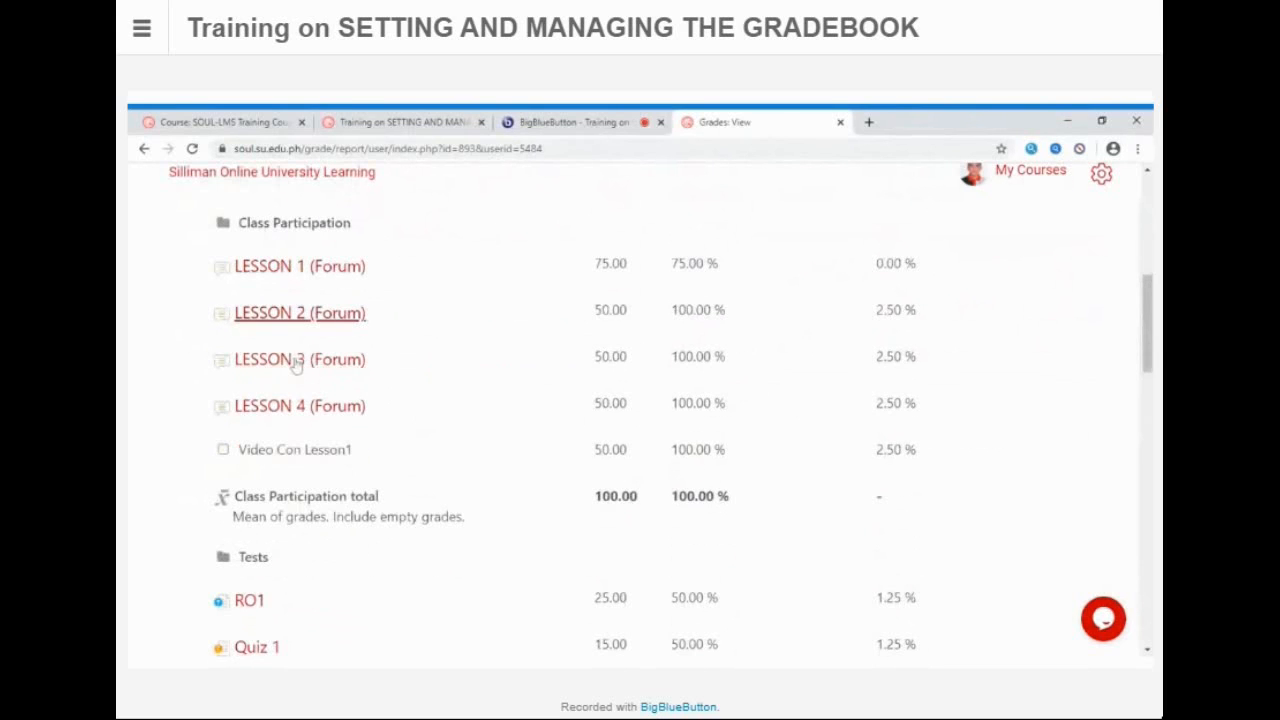
scroll(296, 365, "down", 3)
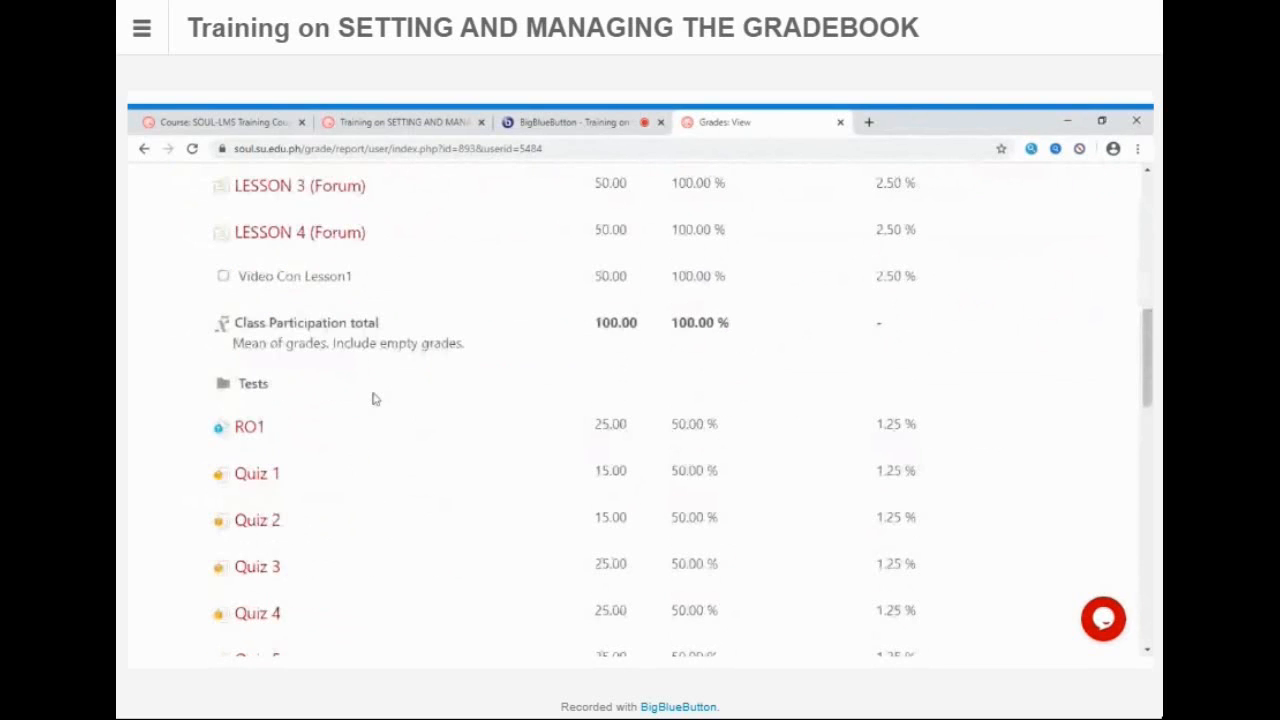
scroll(430, 401, "down", 13)
scroll(478, 390, "up", 2)
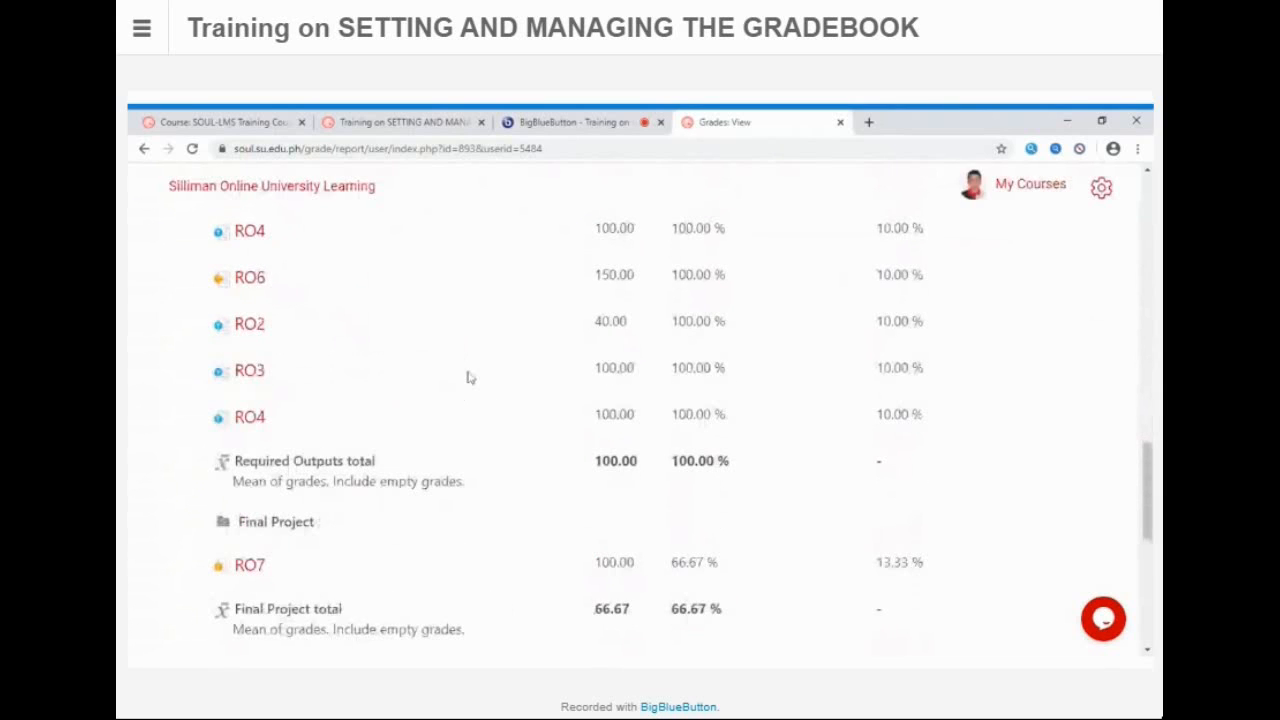
scroll(470, 377, "up", 15)
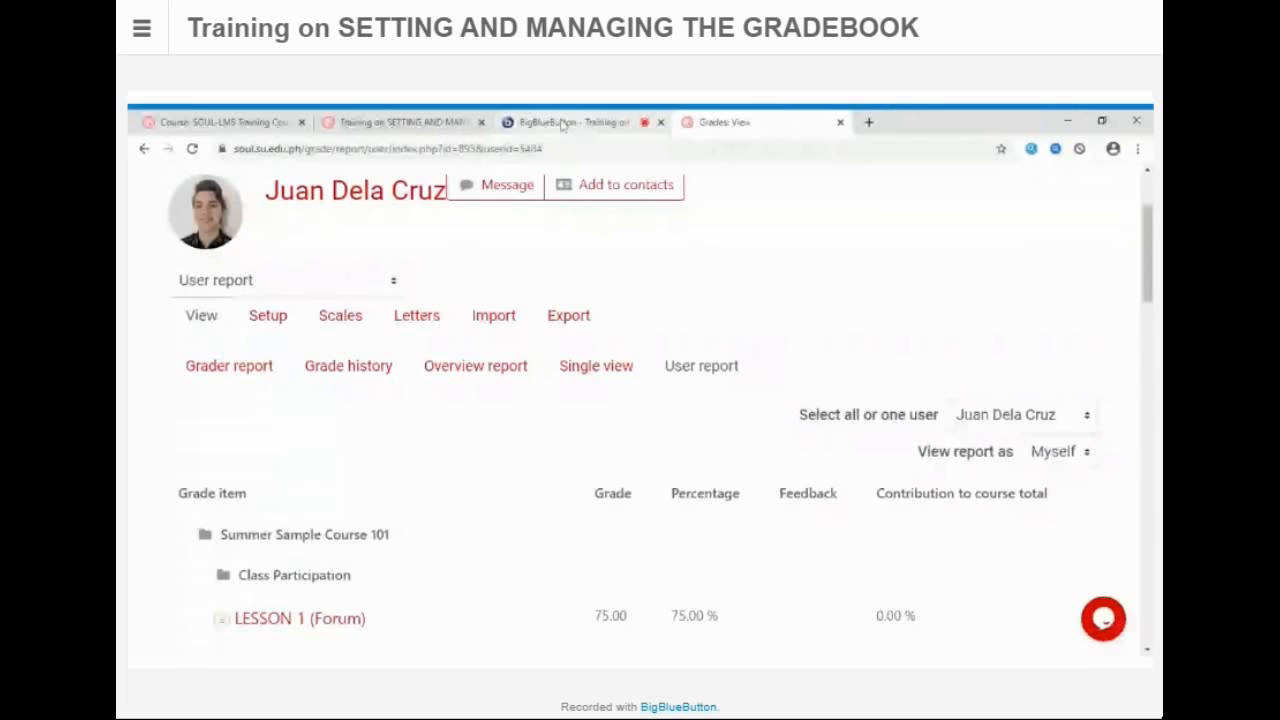
Step: Return to the course's grader report and view the participants' Class Participation grades
scroll(300, 280, "down", 1)
left_click(229, 292)
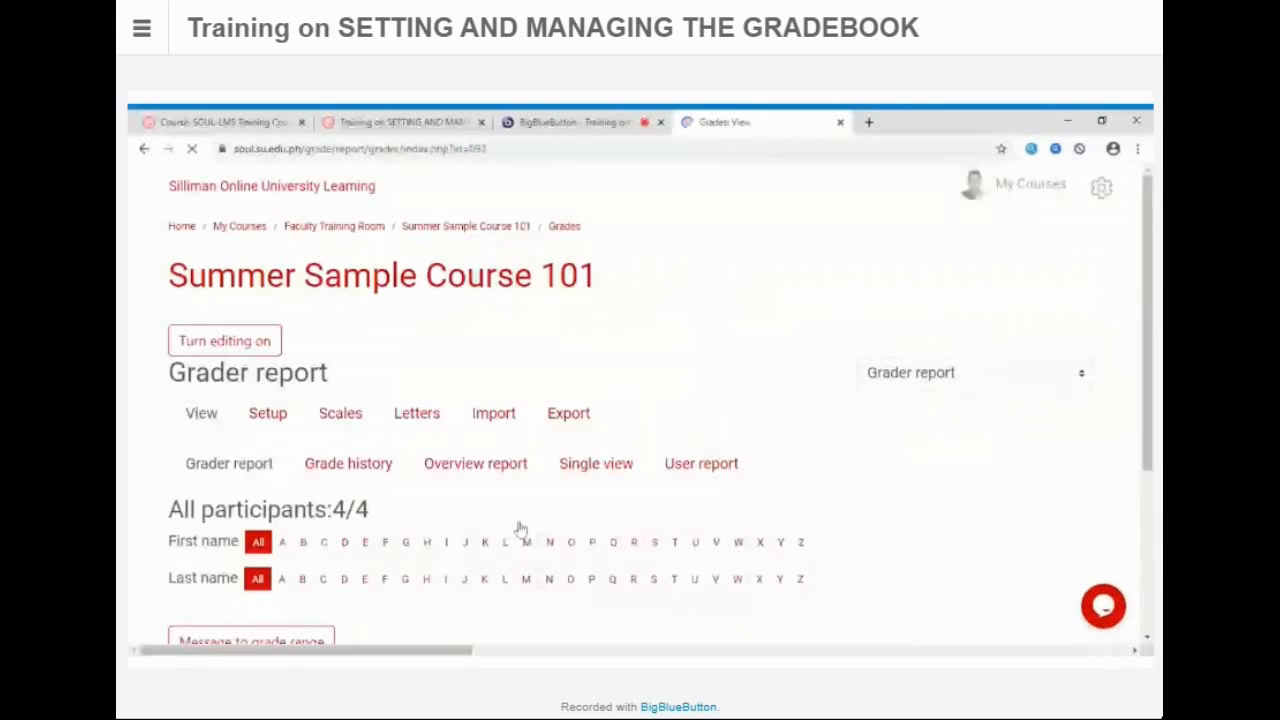
scroll(520, 528, "down", 3)
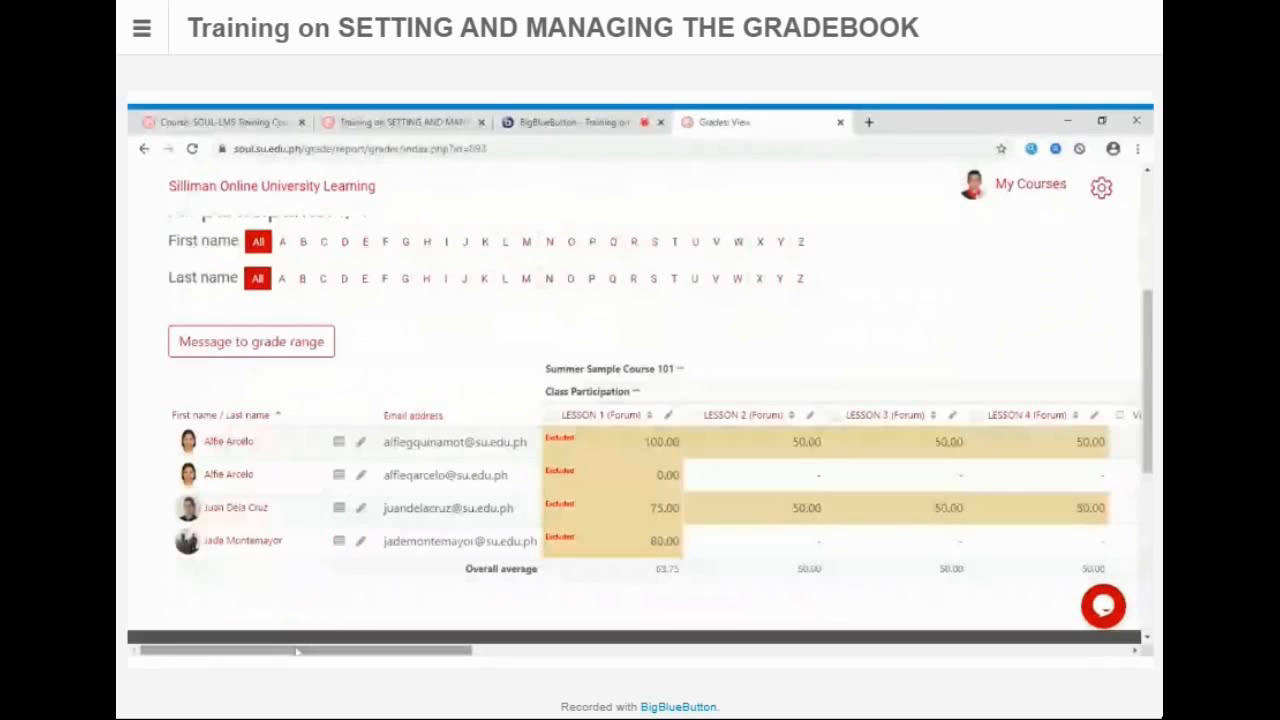
scroll(508, 195, "up", 1)
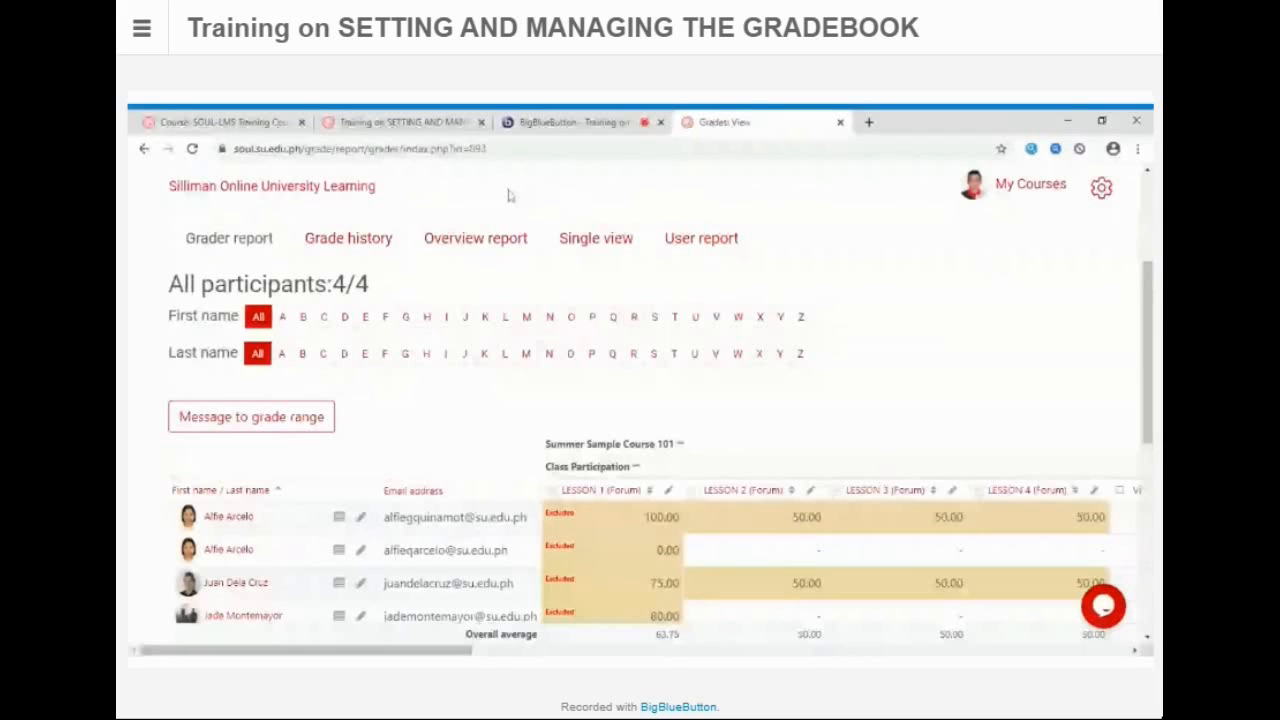
scroll(508, 195, "up", 1)
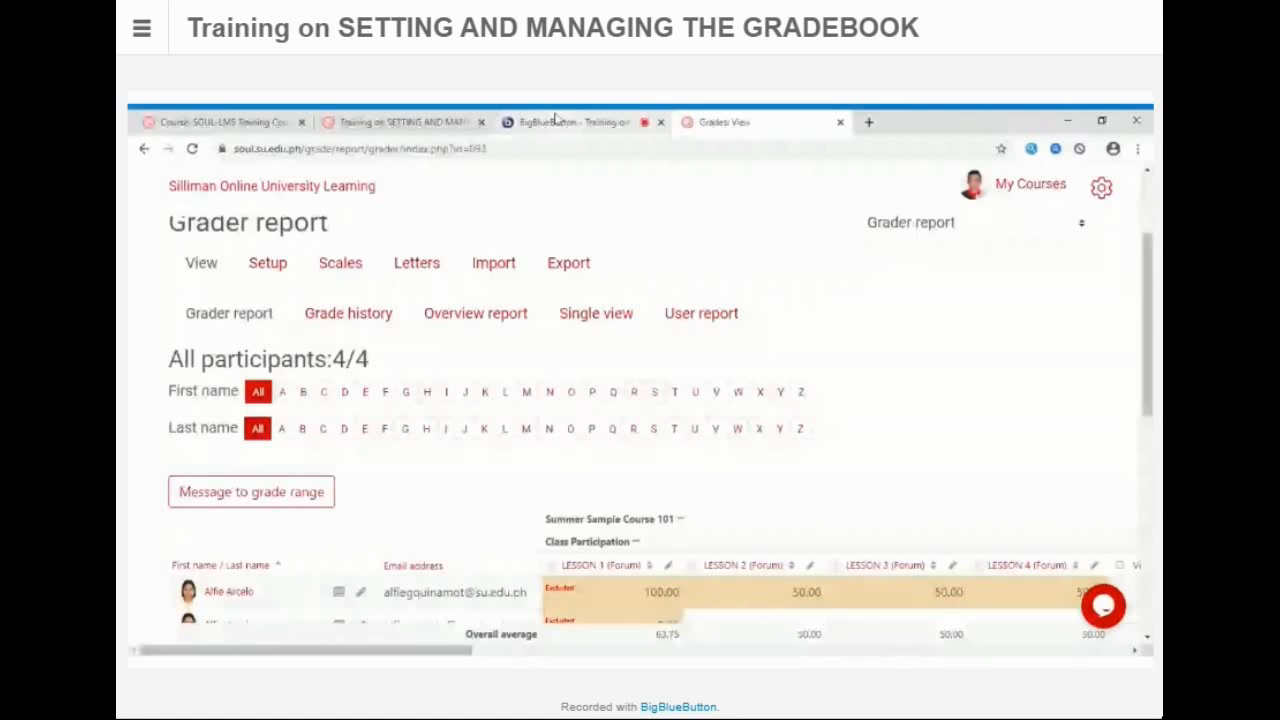
Step: Switch to the BigBlueButton session to check its public chat, and return to the grader report's grade table
left_click(552, 121)
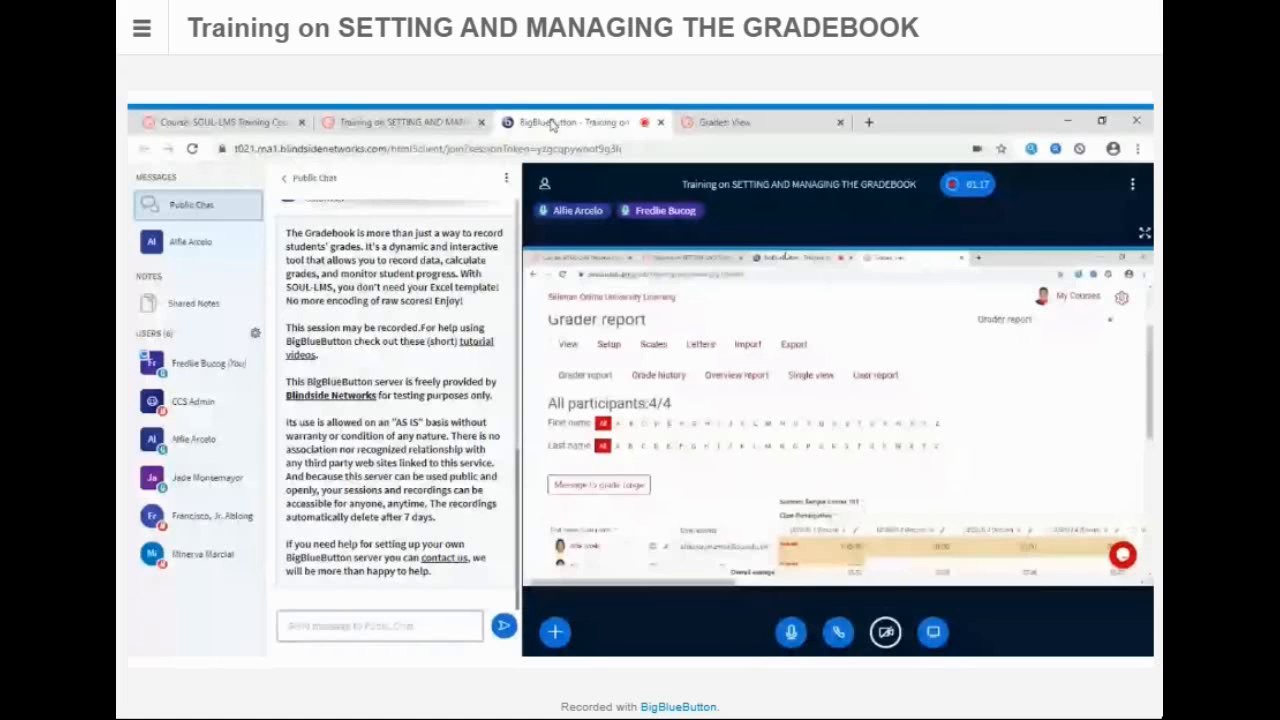
left_click(726, 122)
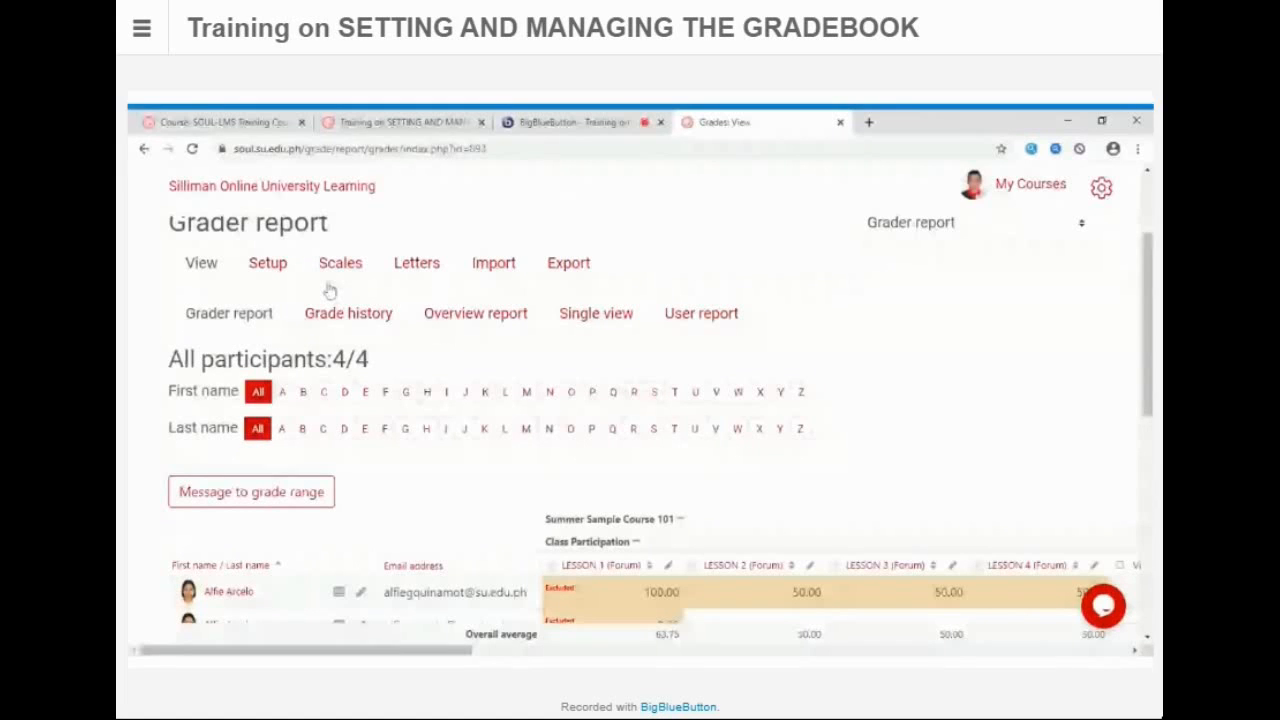
scroll(330, 290, "down", 3)
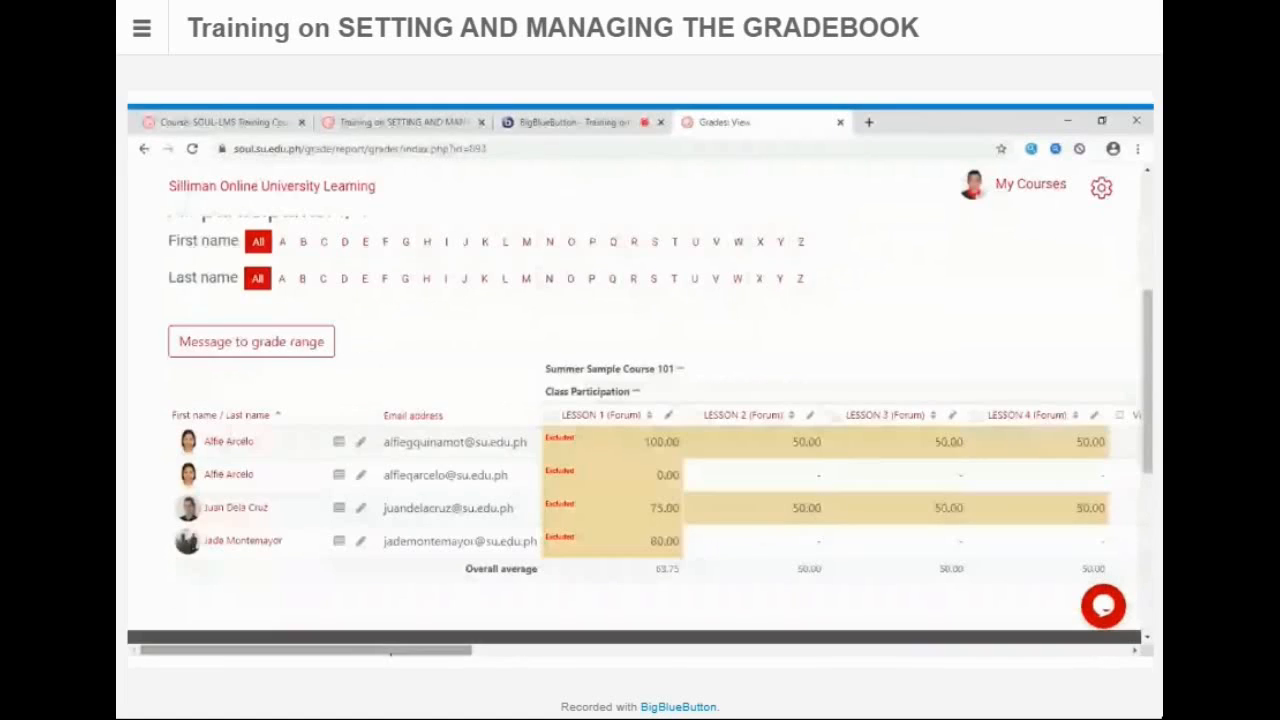
left_click_drag(390, 652, 331, 647)
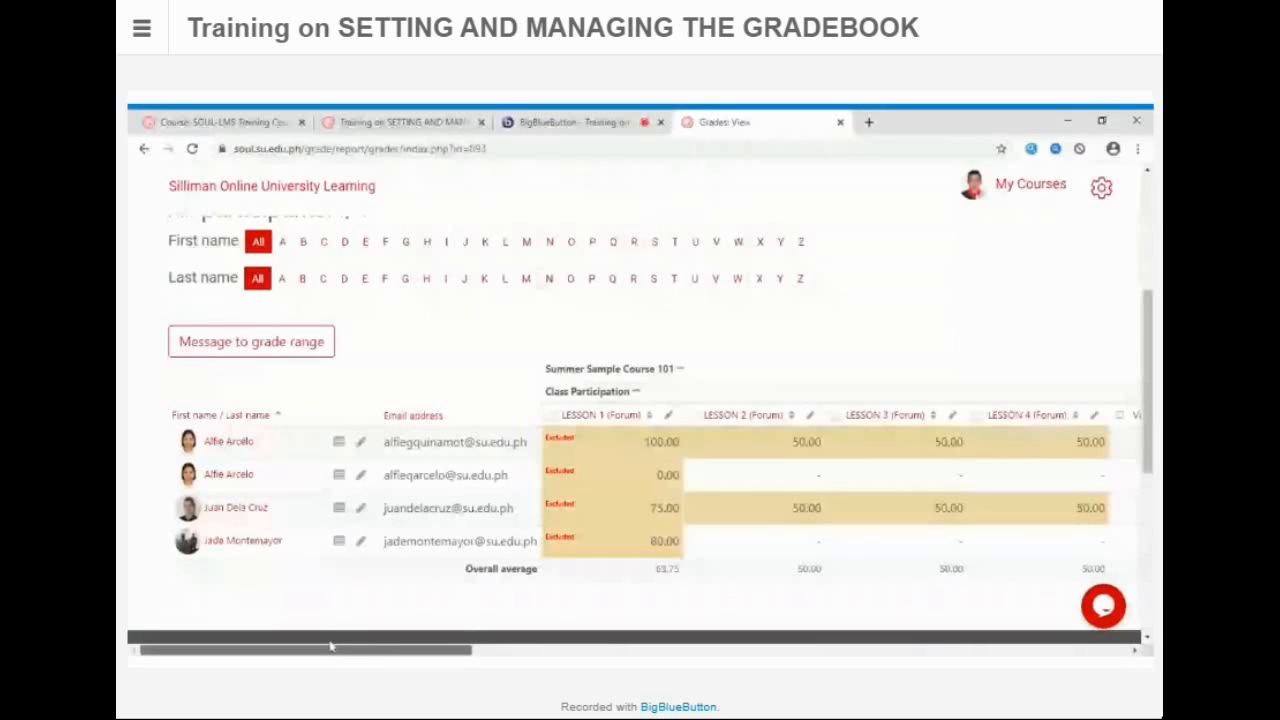
scroll(242, 258, "up", 3)
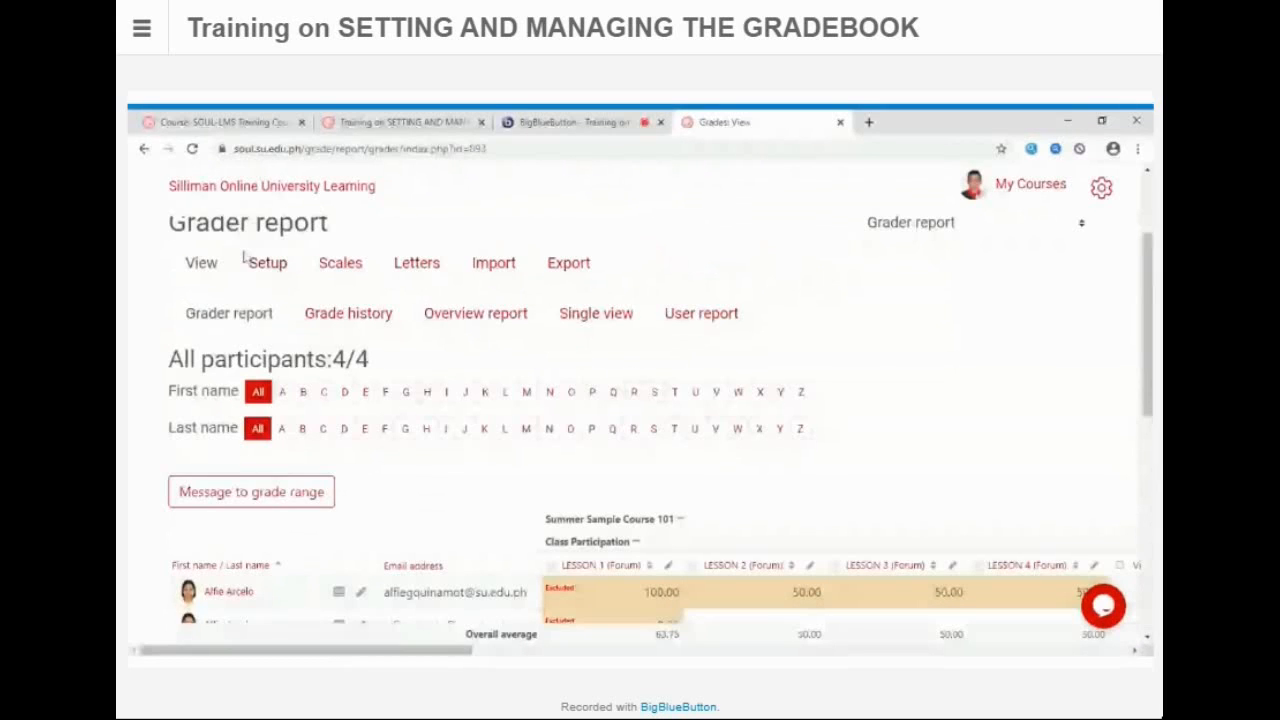
scroll(242, 258, "down", 3)
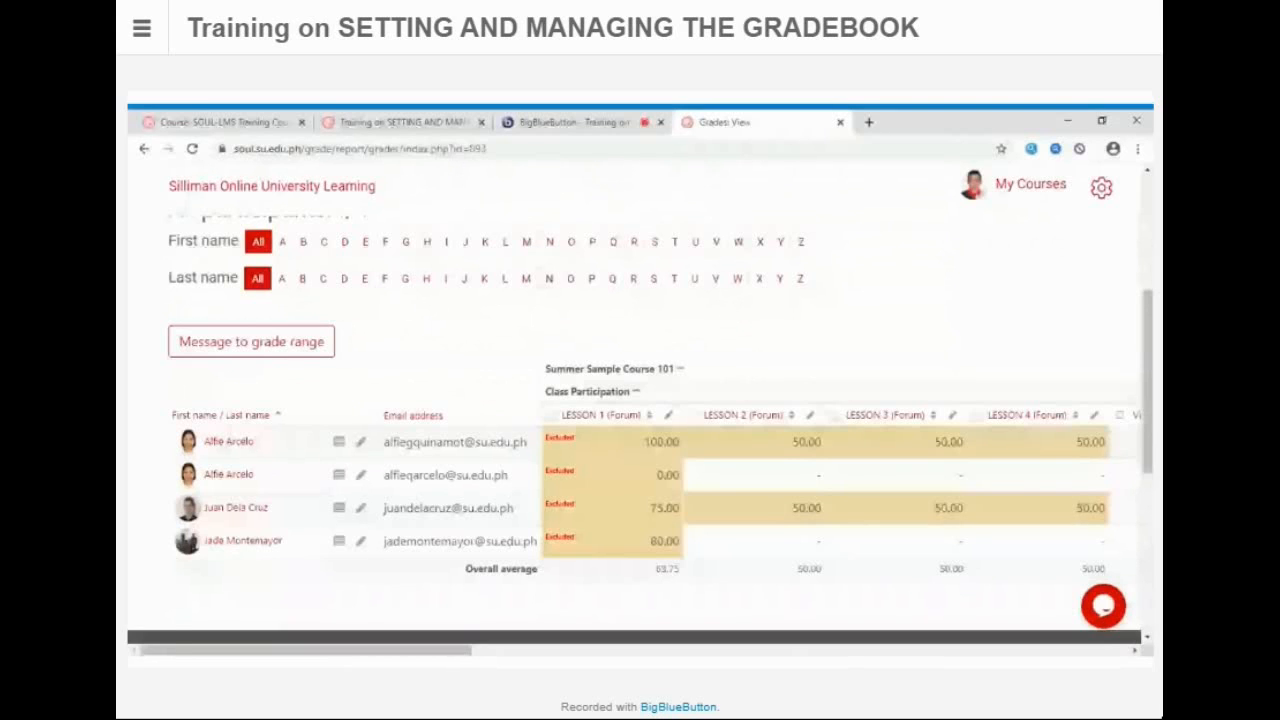
scroll(413, 362, "up", 2)
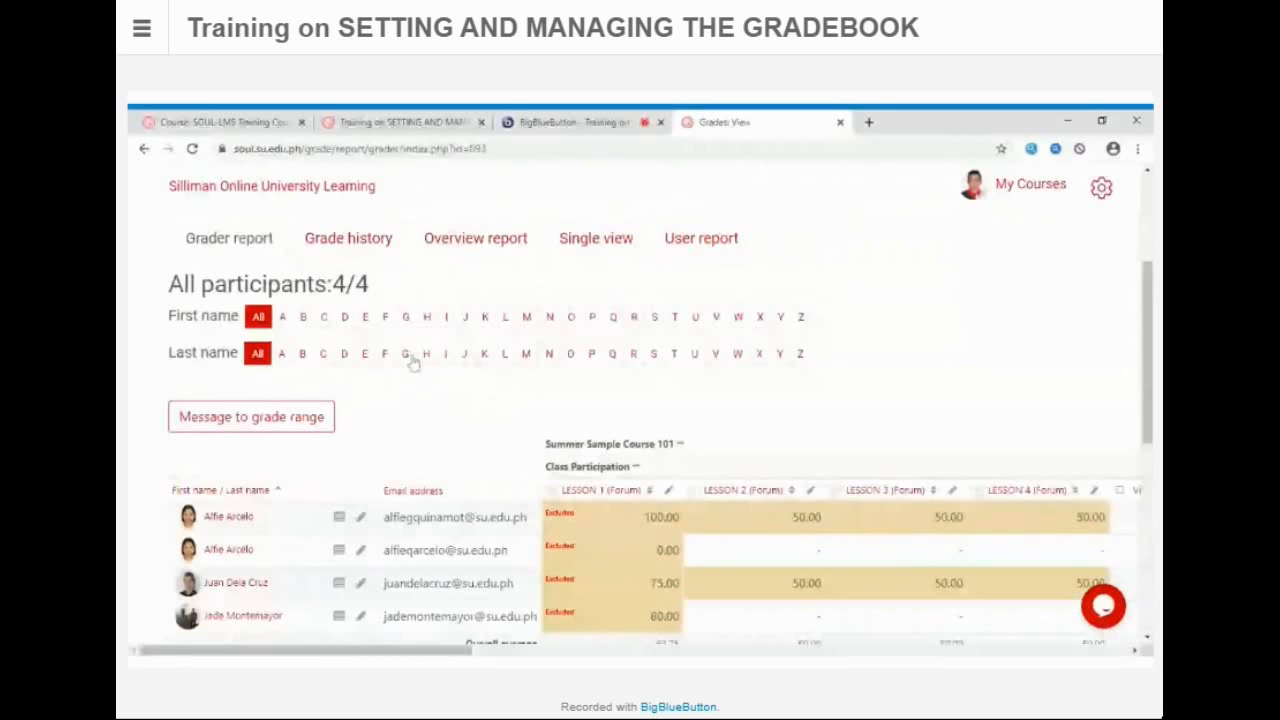
scroll(413, 362, "up", 3)
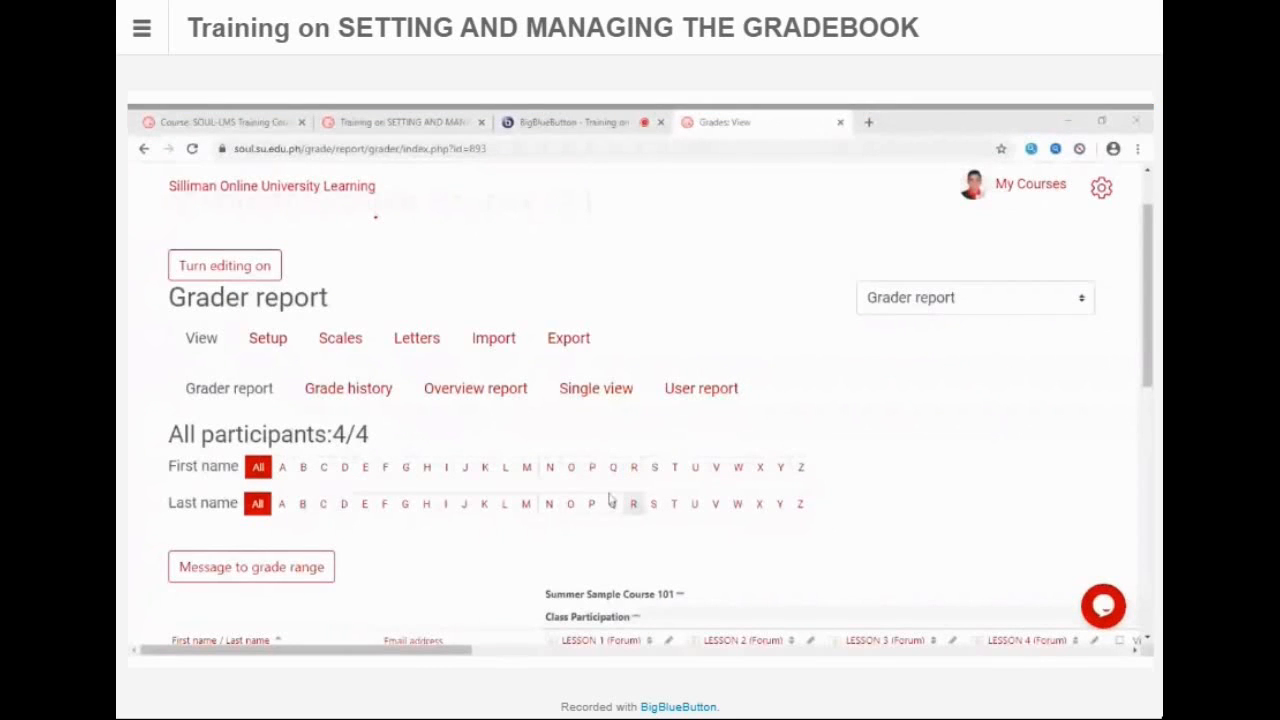
left_click(138, 422)
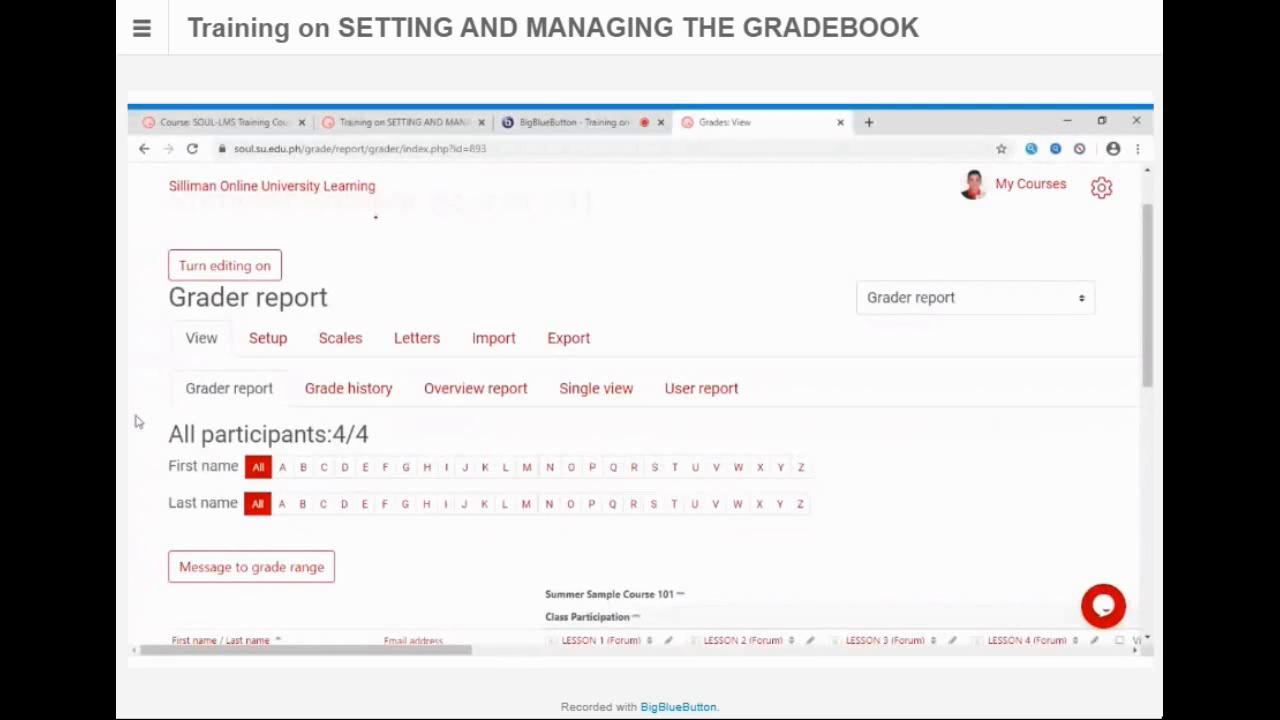
scroll(138, 428, "down", 1)
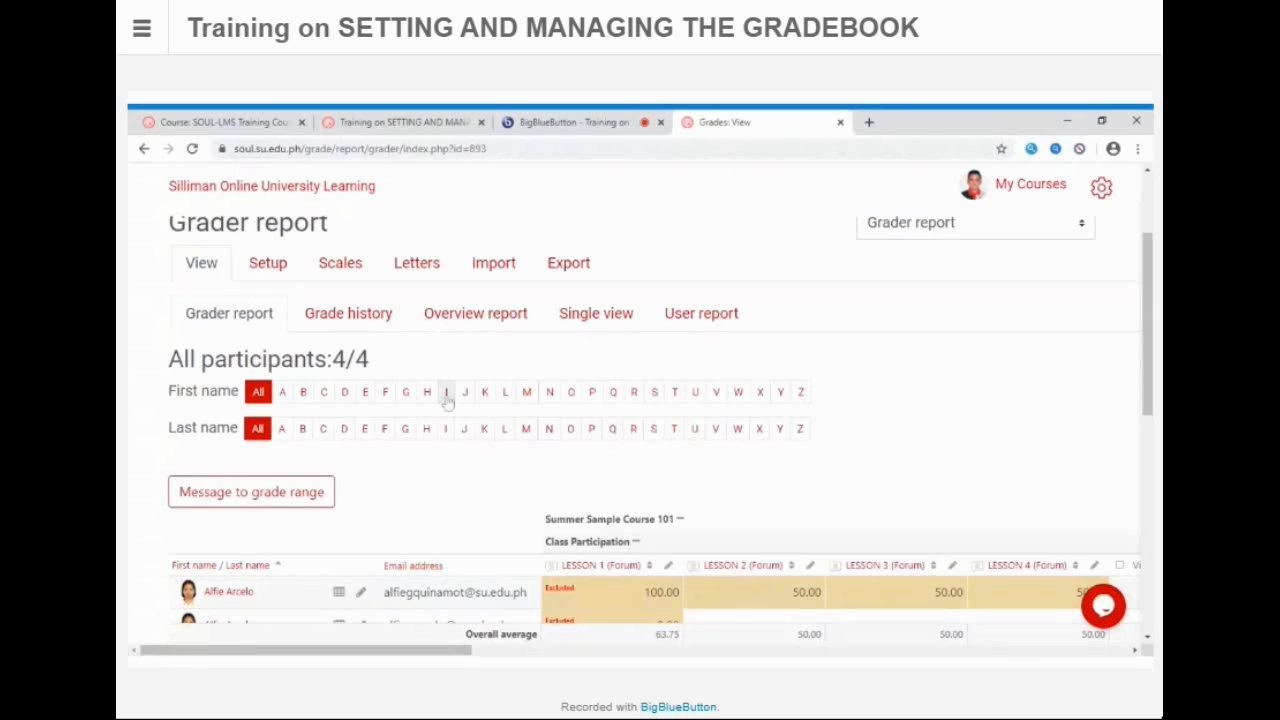
scroll(481, 466, "down", 1)
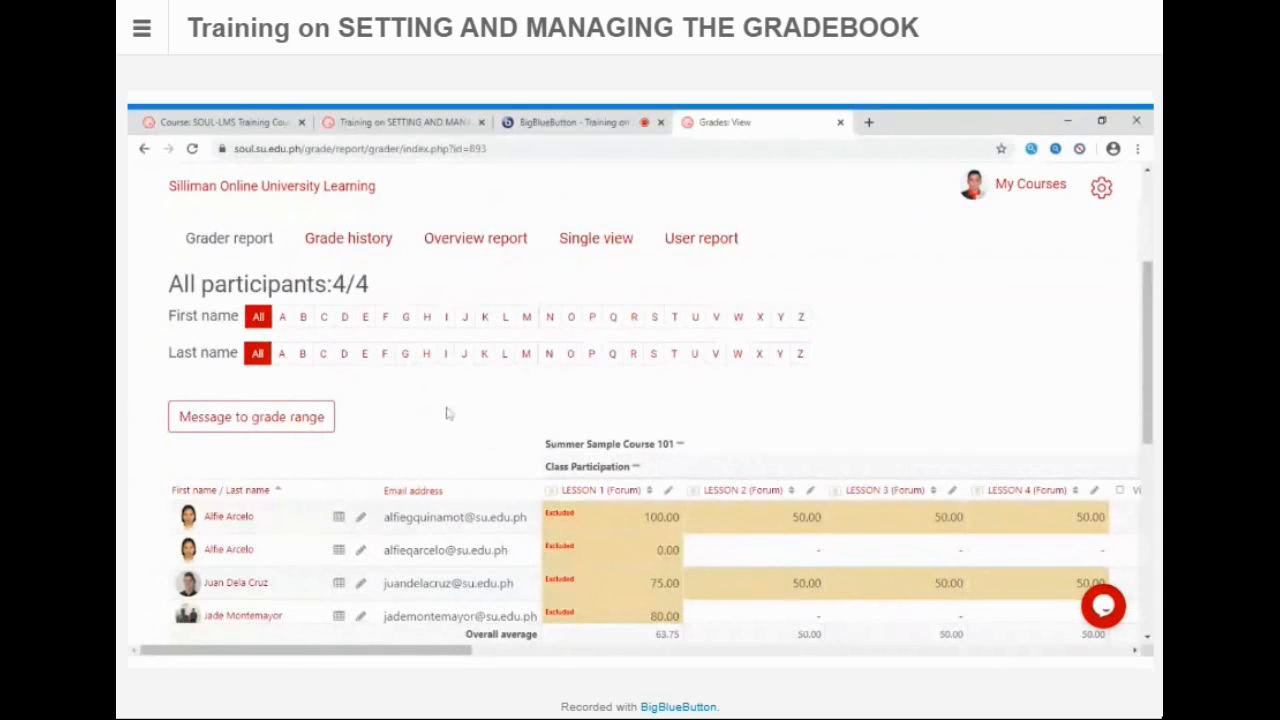
scroll(446, 409, "up", 1)
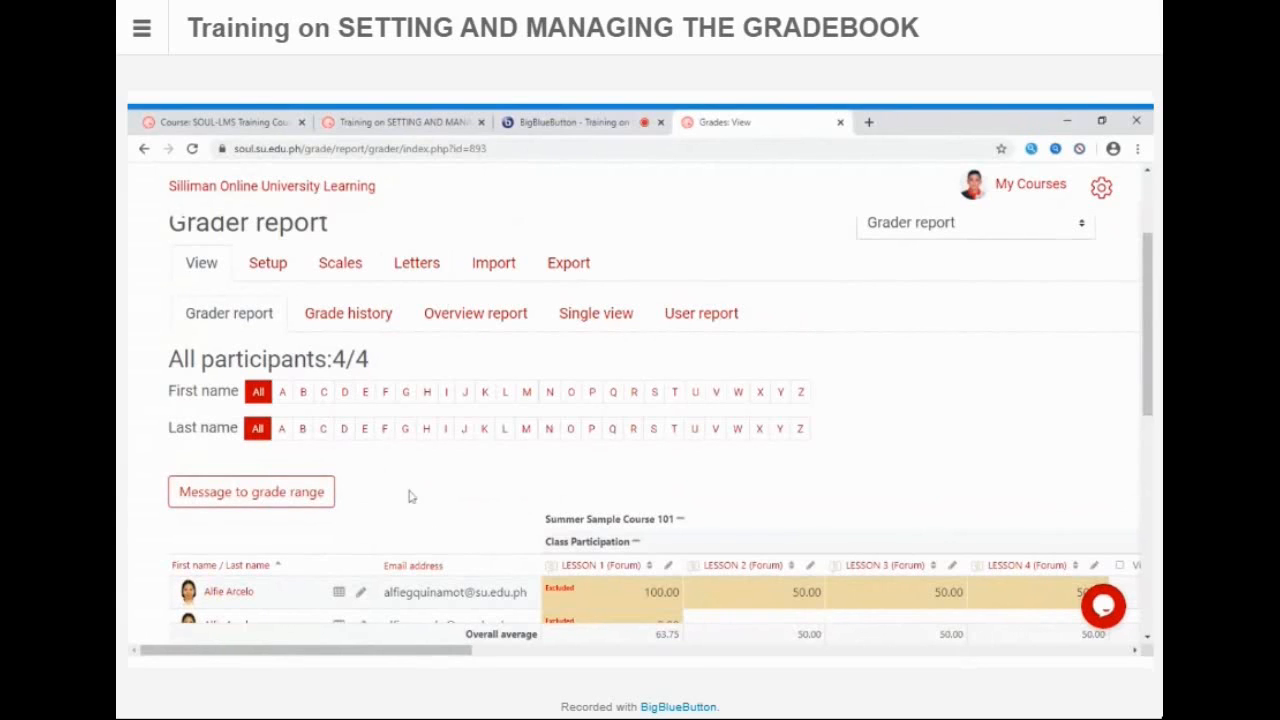
scroll(388, 500, "up", 1)
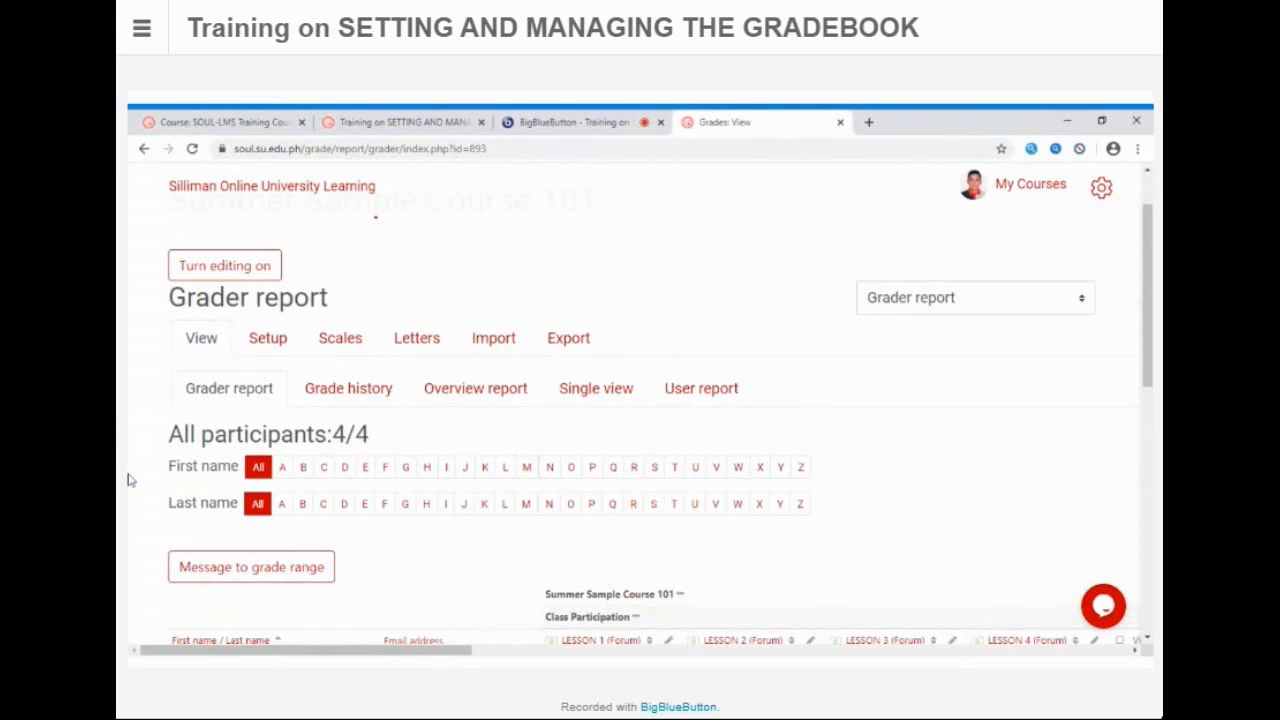
left_click(1052, 662)
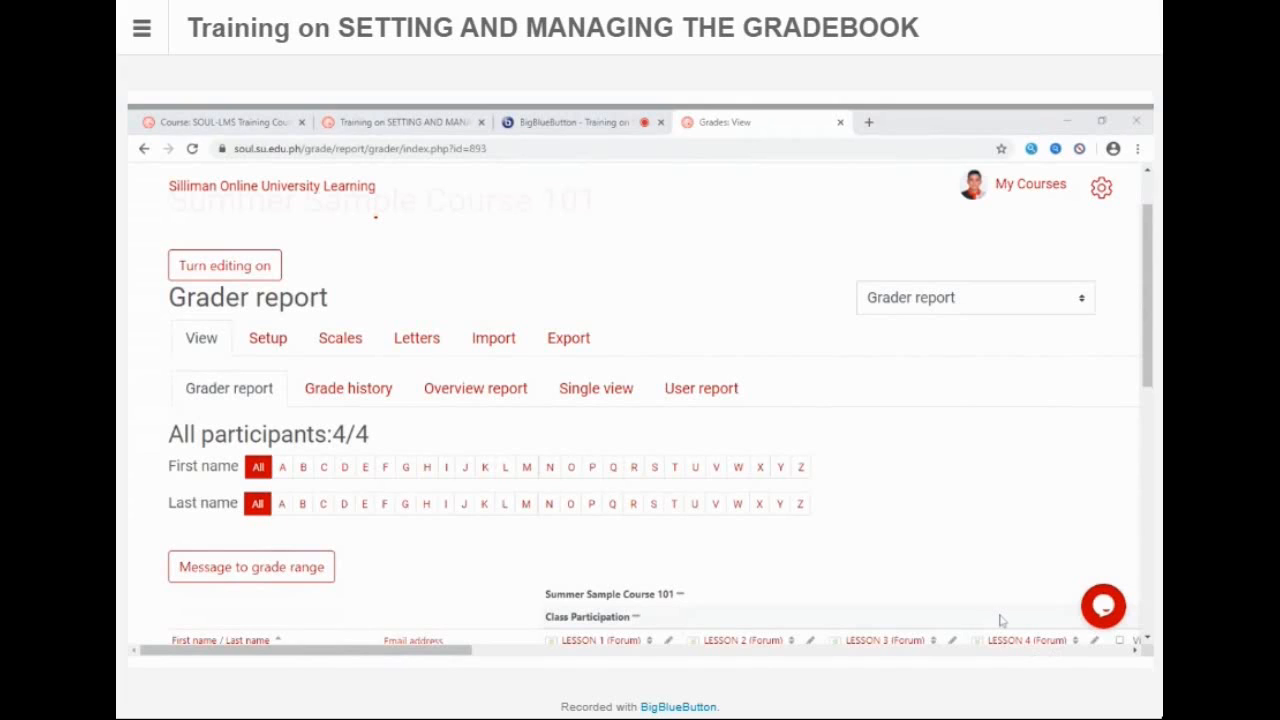
left_click(128, 448)
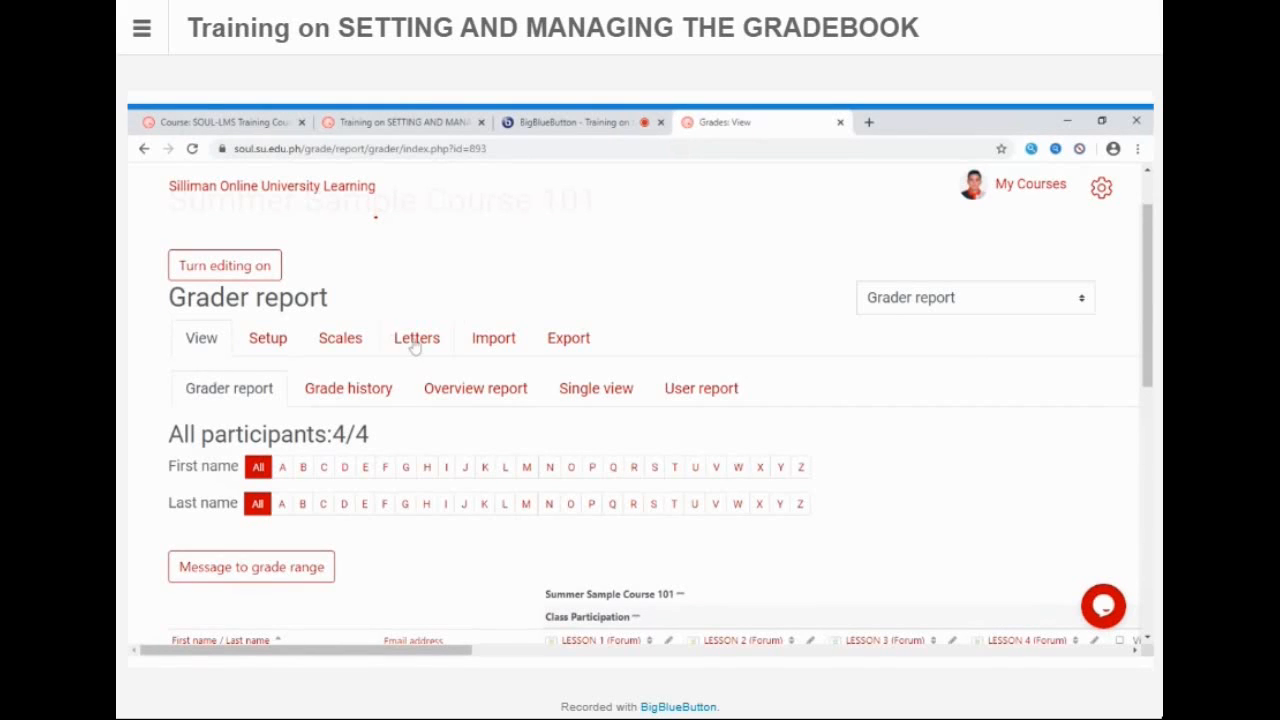
Step: Open the course scales page and review the standard scales and the option for adding a new scale
left_click(343, 340)
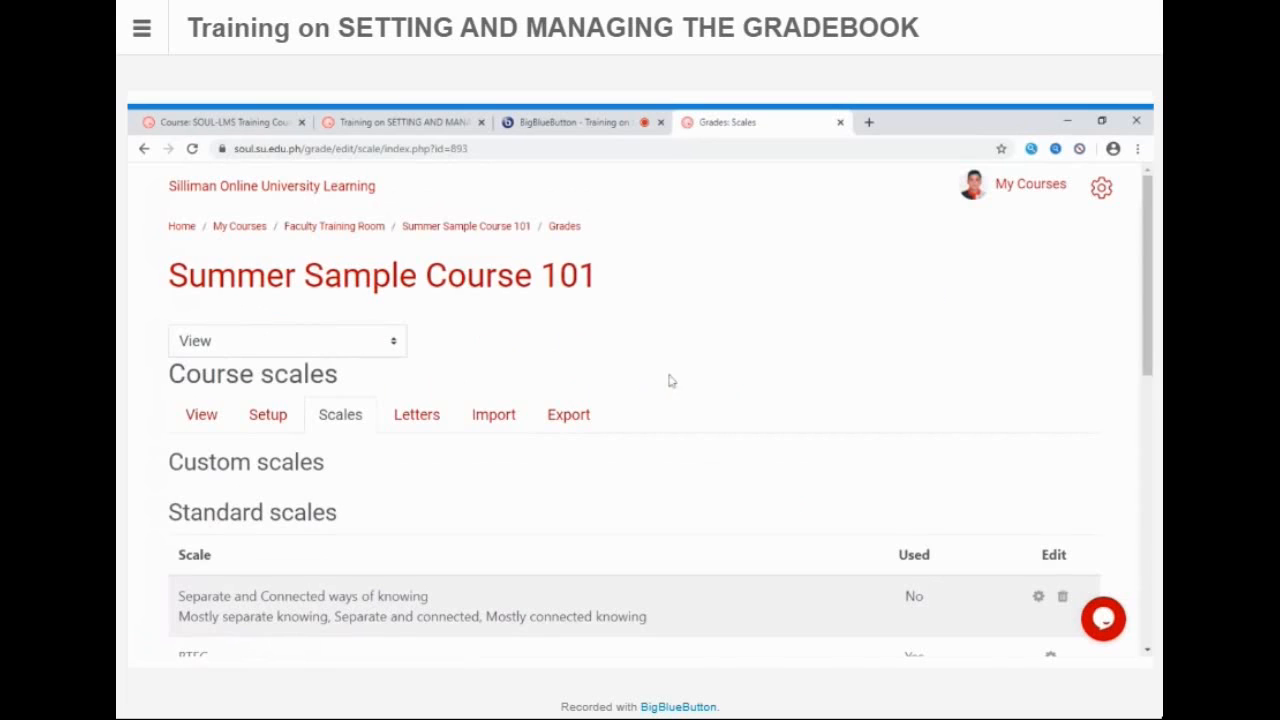
scroll(670, 378, "down", 3)
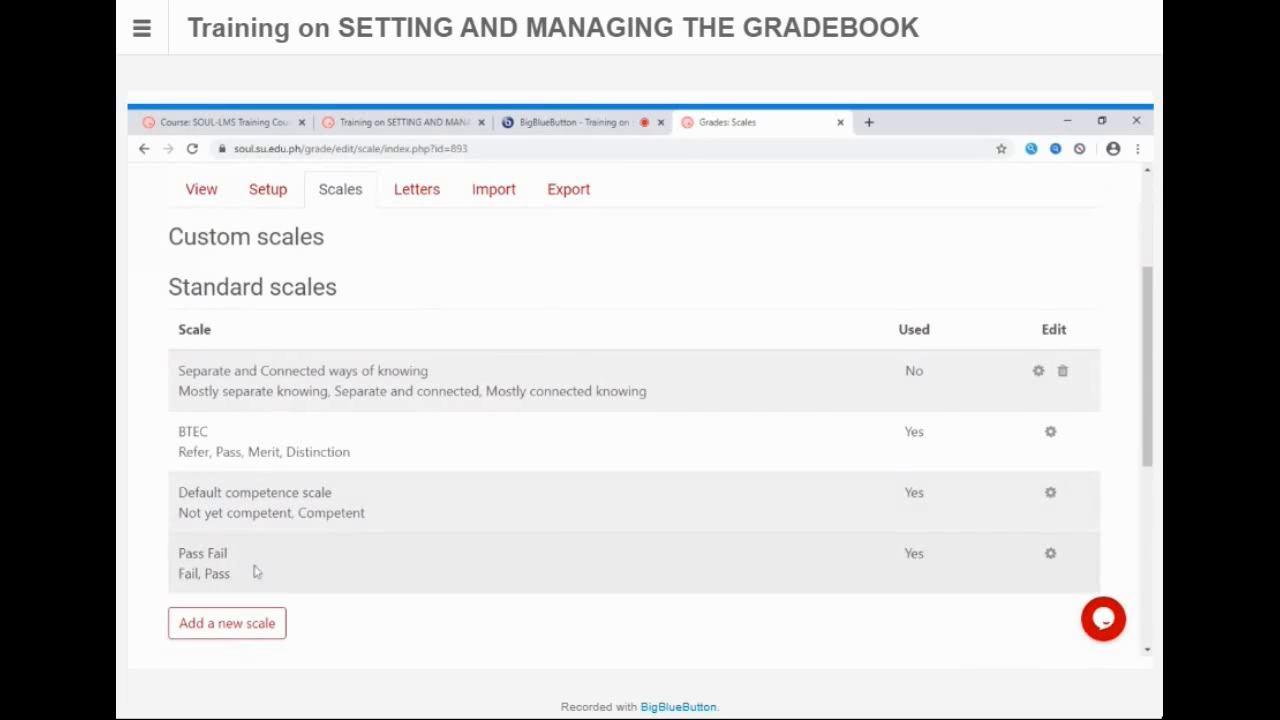
scroll(337, 566, "down", 1)
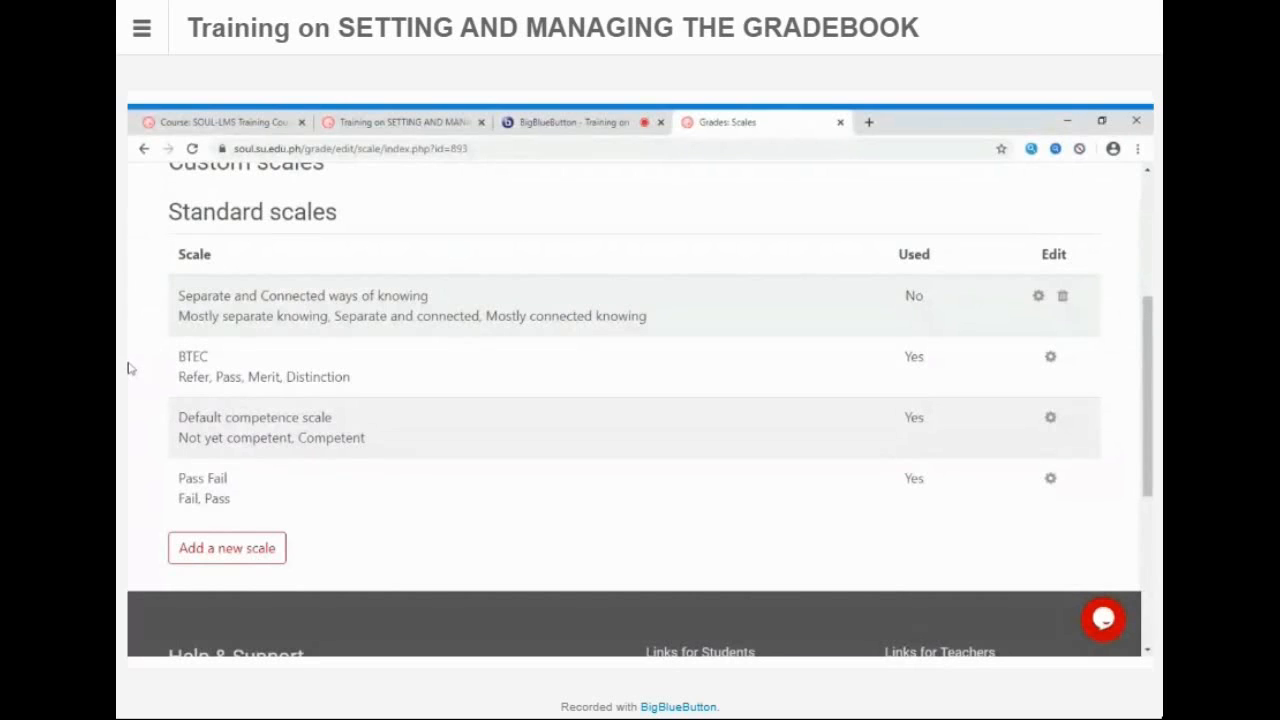
scroll(127, 368, "up", 3)
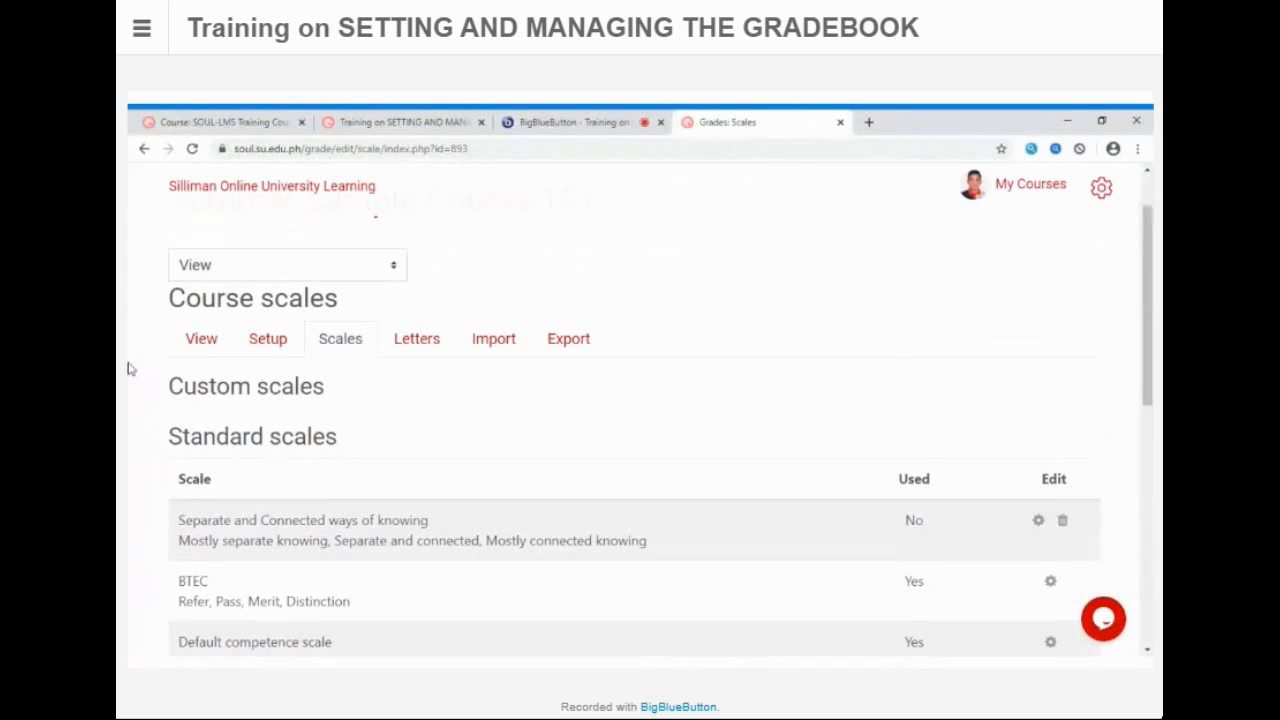
scroll(127, 368, "down", 2)
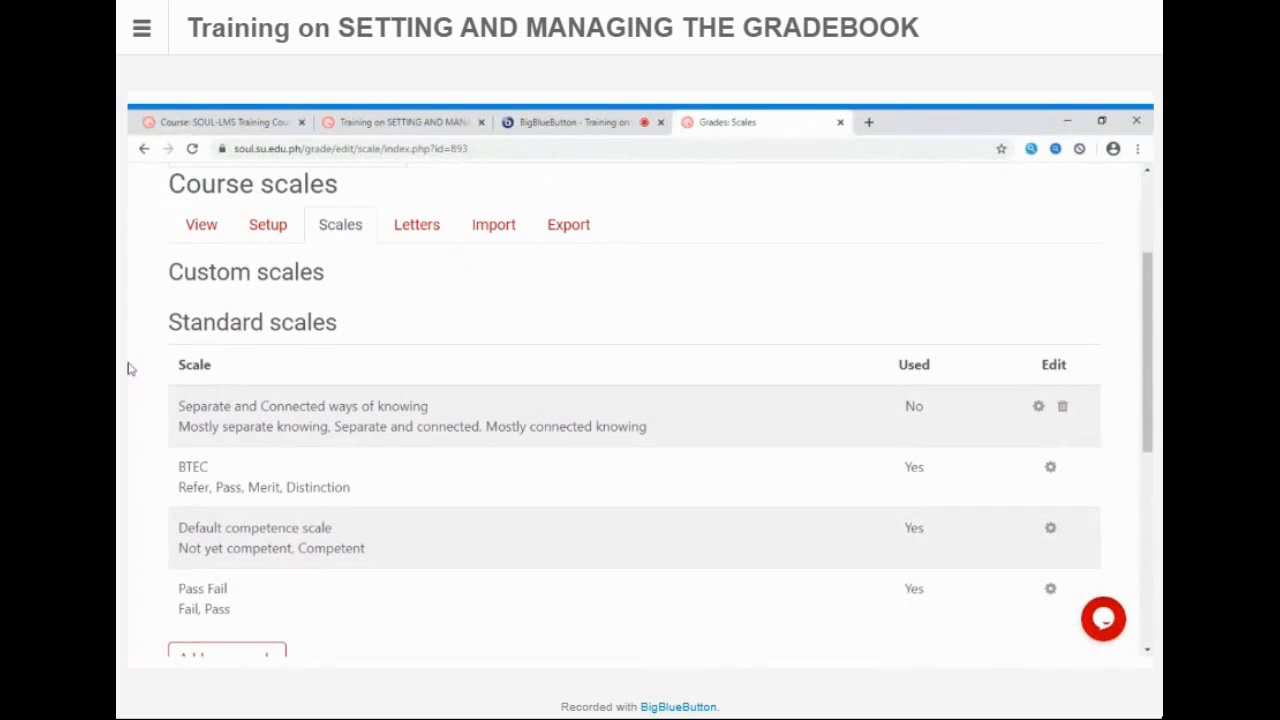
scroll(128, 369, "down", 1)
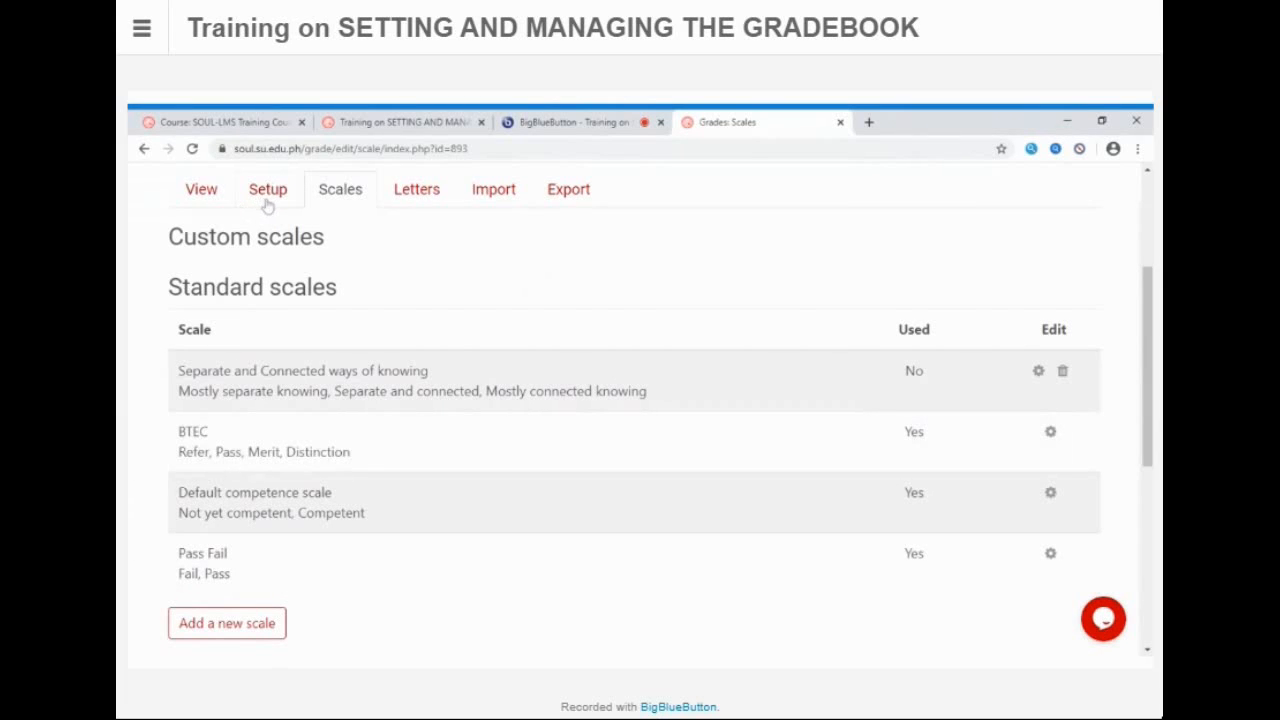
Step: Check the BigBlueButton session briefly, and open the Pass Fail standard scale for editing on the course scales page
left_click(560, 118)
left_click(722, 123)
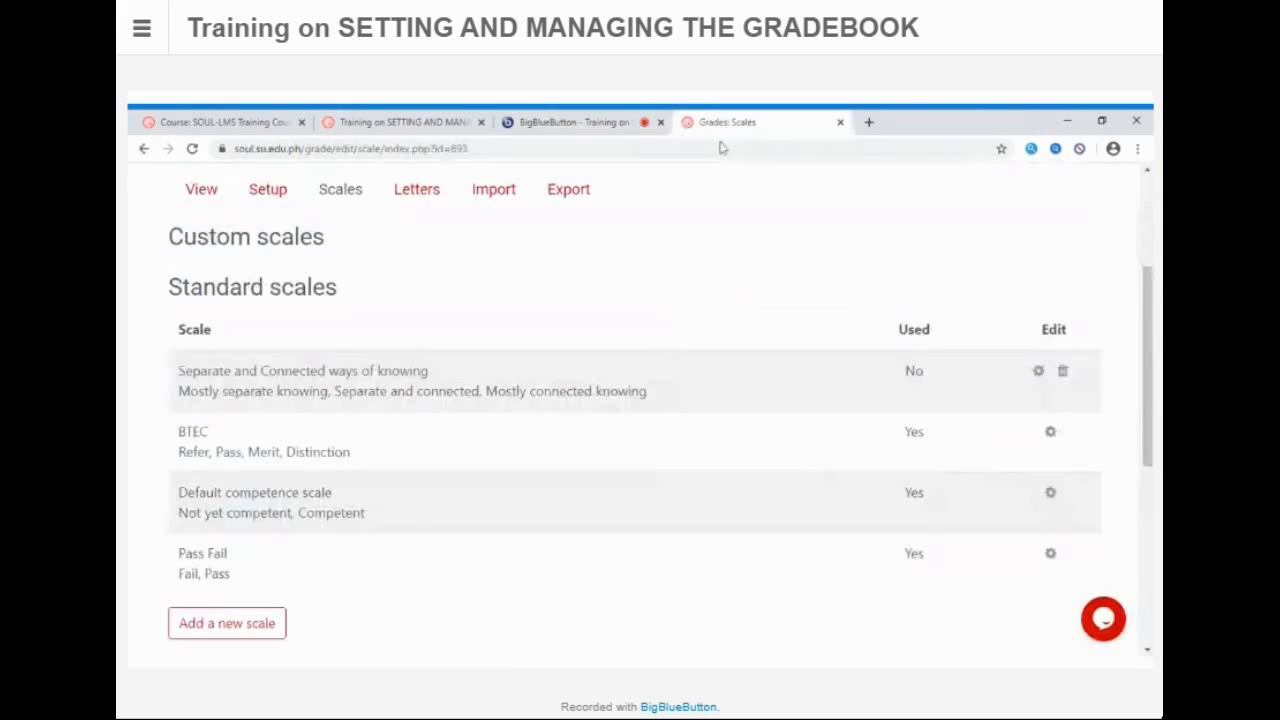
scroll(780, 527, "down", 1)
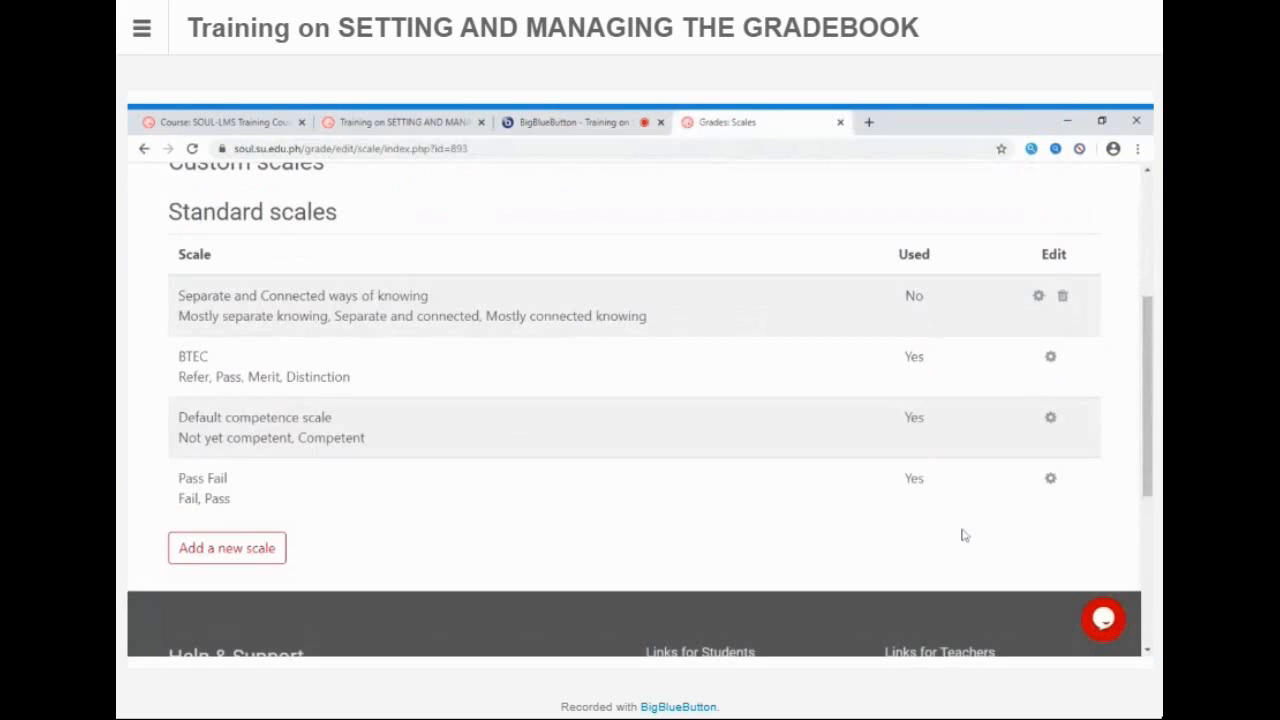
left_click(1051, 481)
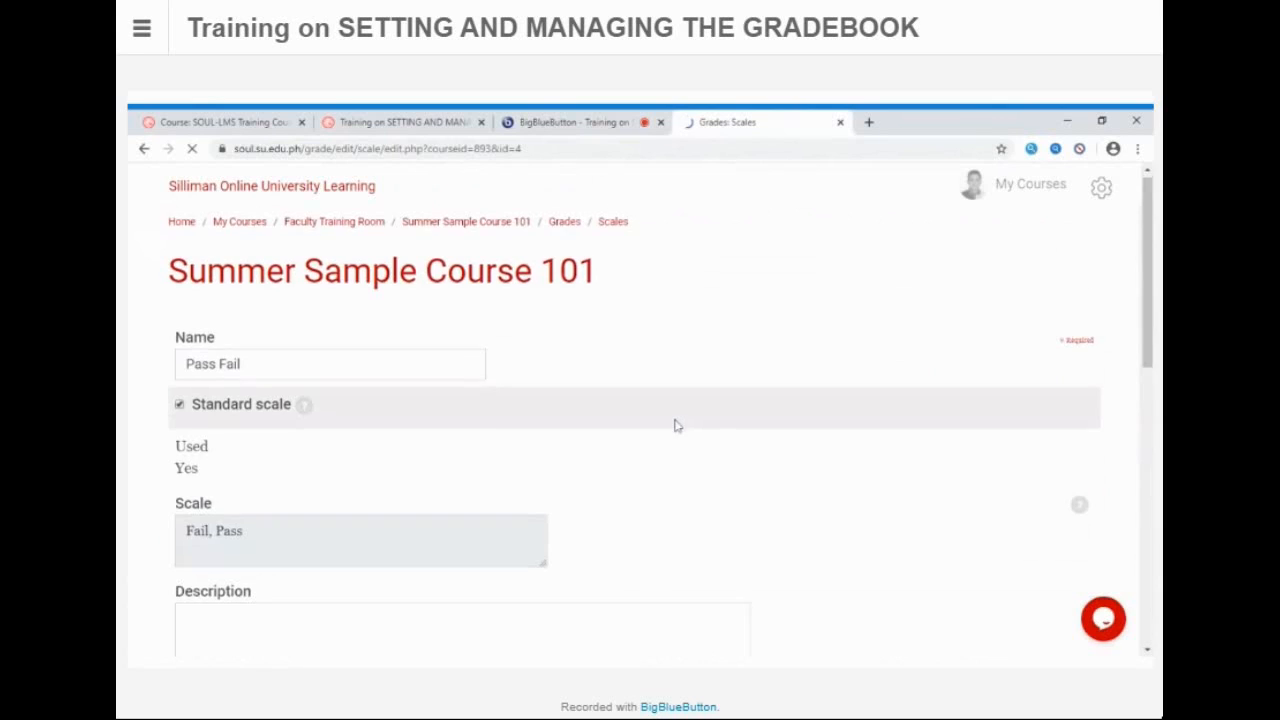
Step: Look through the Pass Fail scale's edit form, from its name and values to its description
scroll(281, 467, "down", 1)
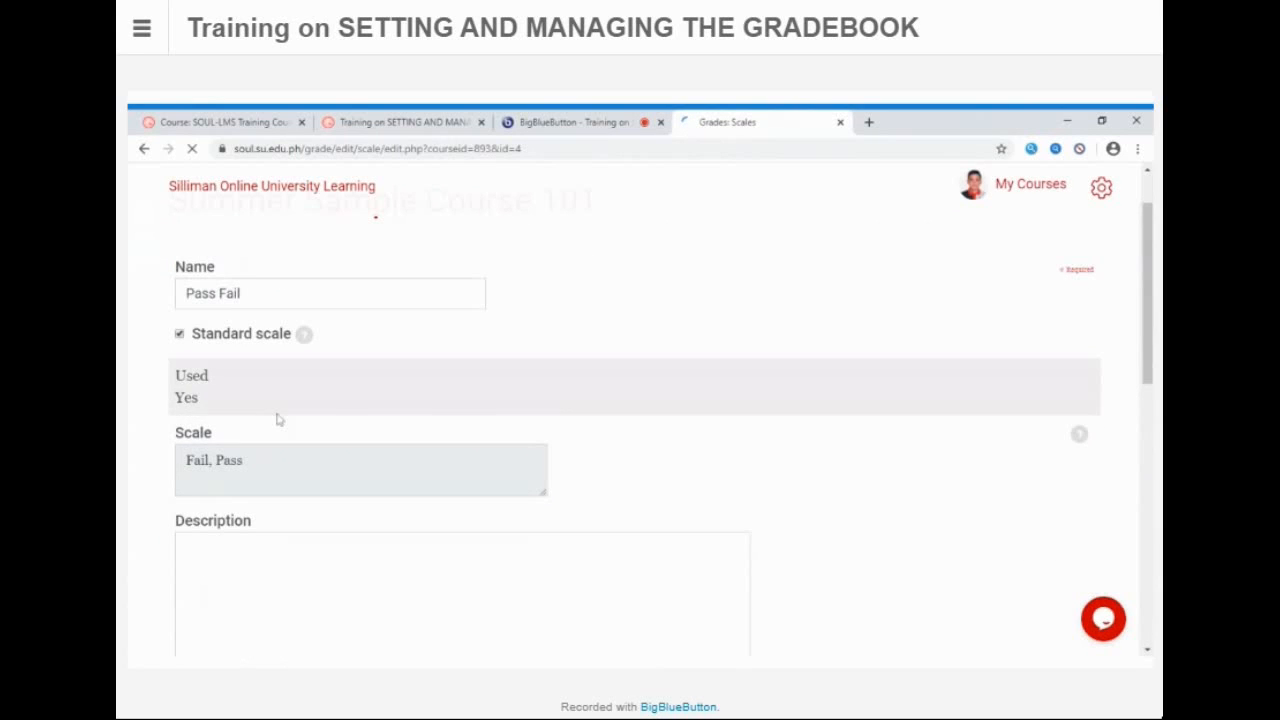
scroll(287, 397, "down", 1)
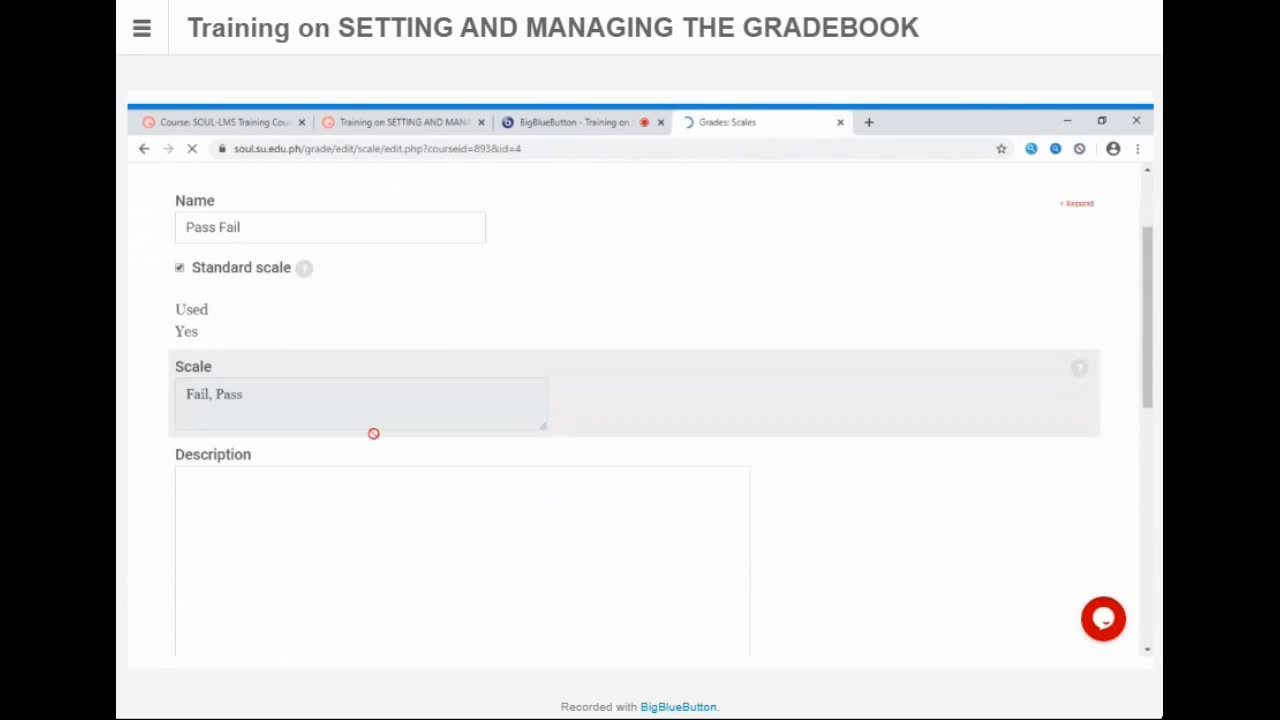
scroll(371, 437, "up", 1)
scroll(355, 385, "down", 3)
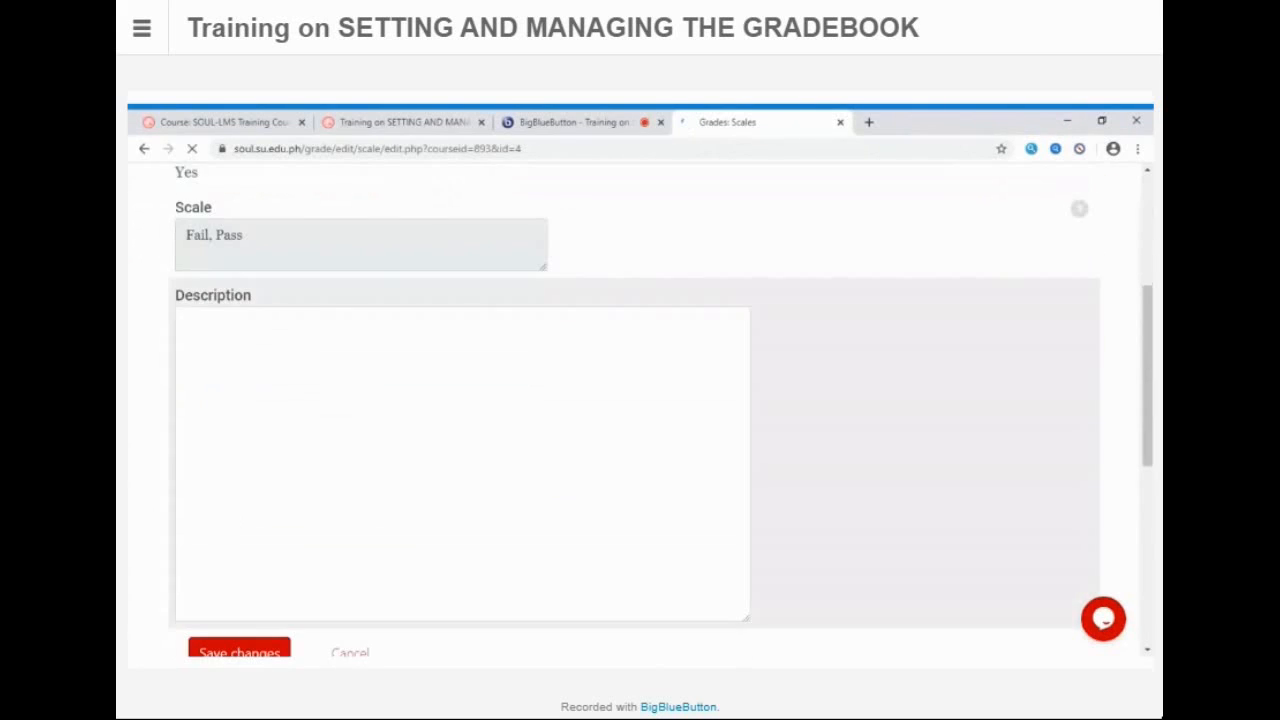
scroll(640, 400, "down", 3)
scroll(297, 397, "up", 5)
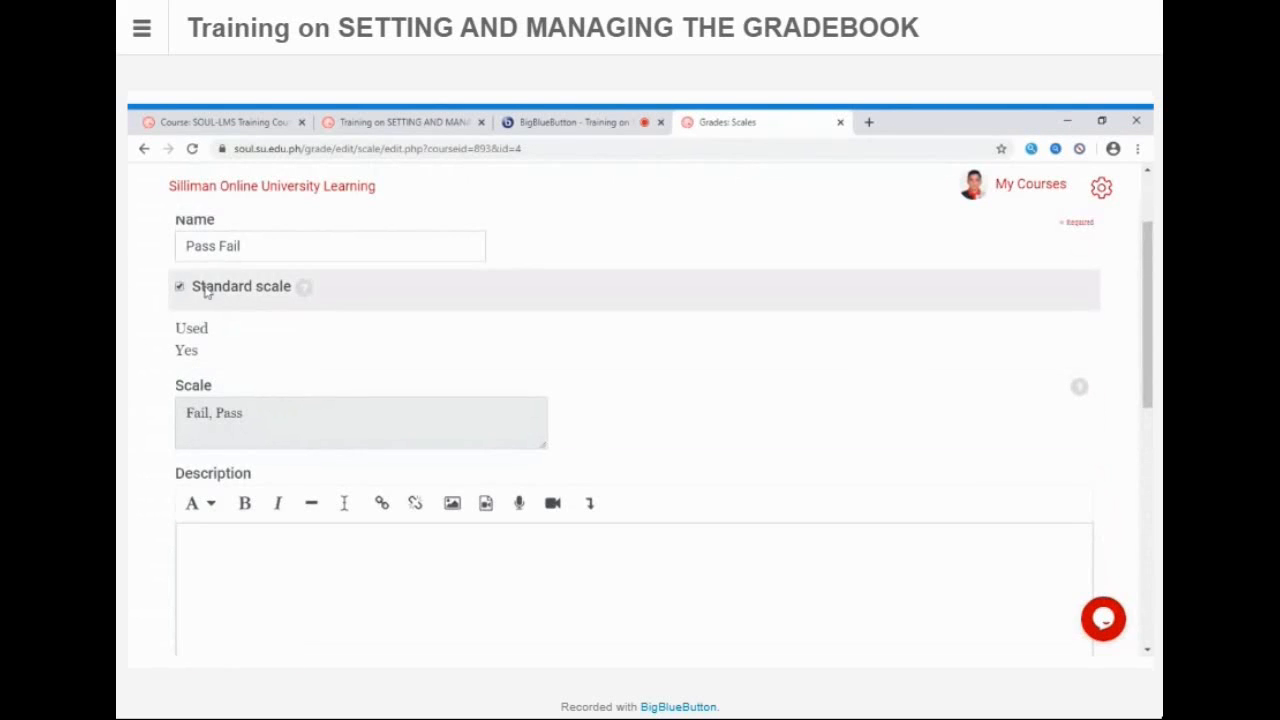
Step: Clear the Pass Fail scale's Standard scale option and enable it again
left_click(330, 246)
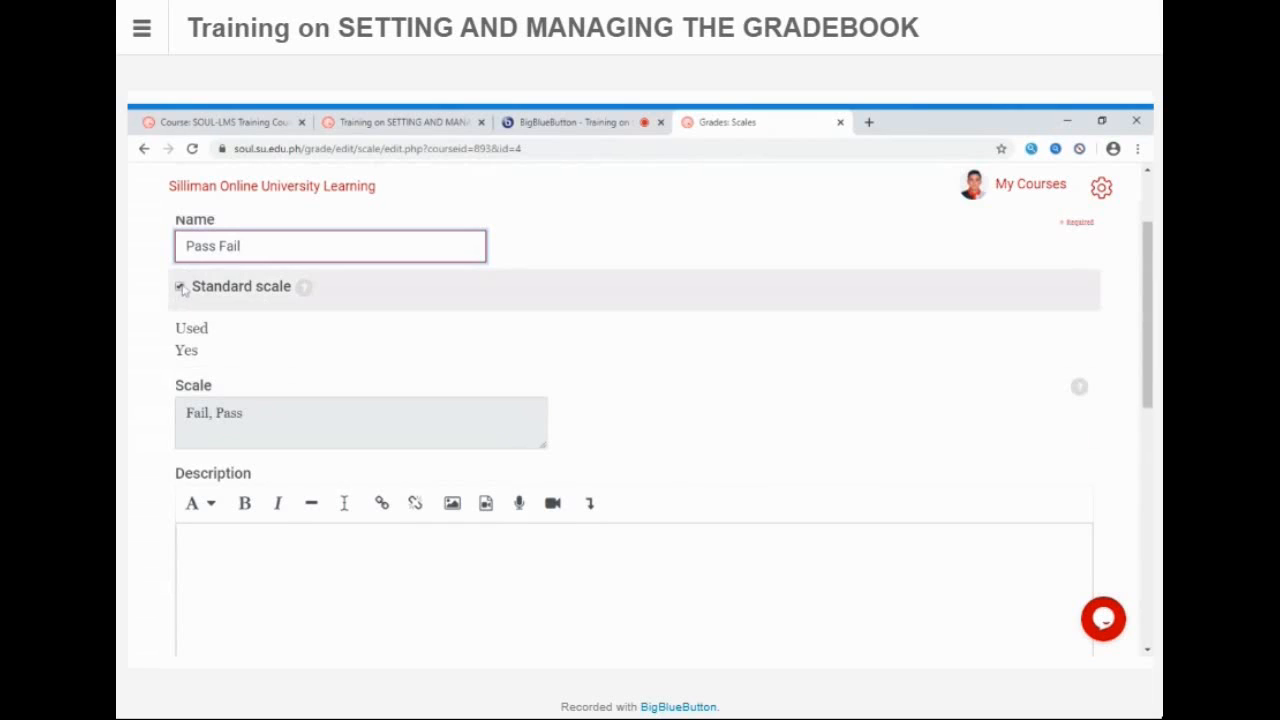
left_click(181, 288)
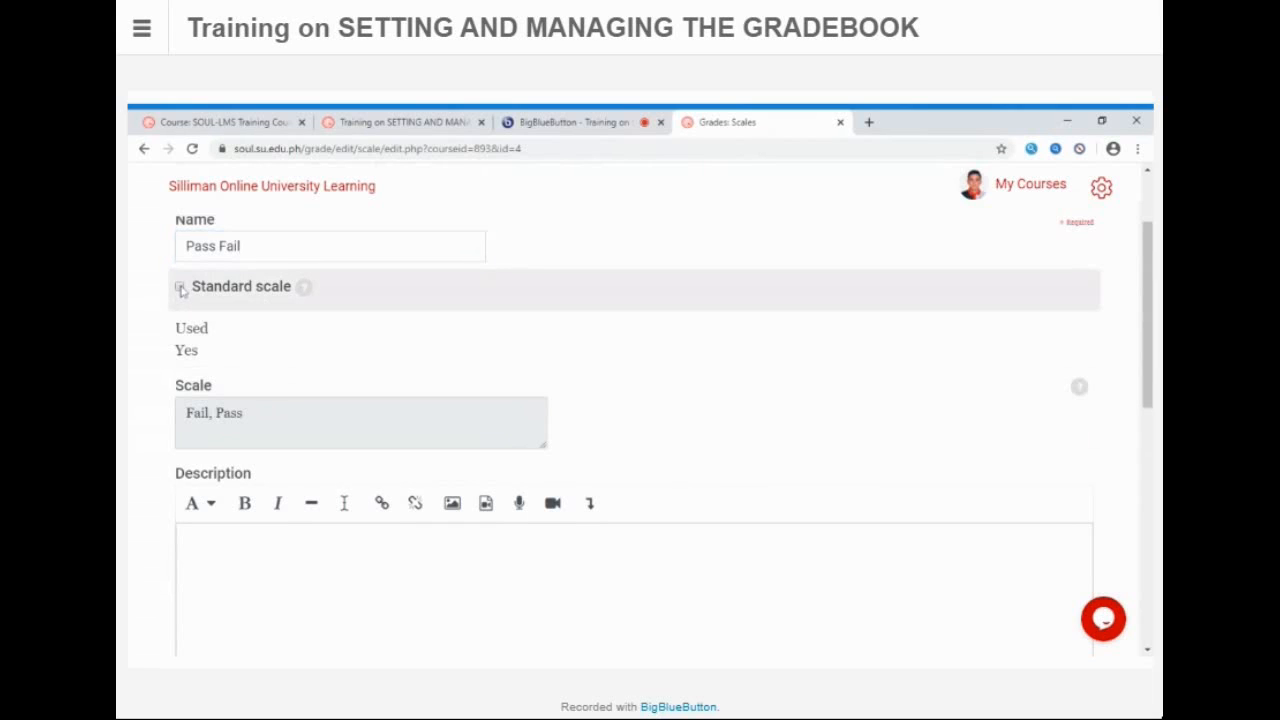
left_click(180, 287)
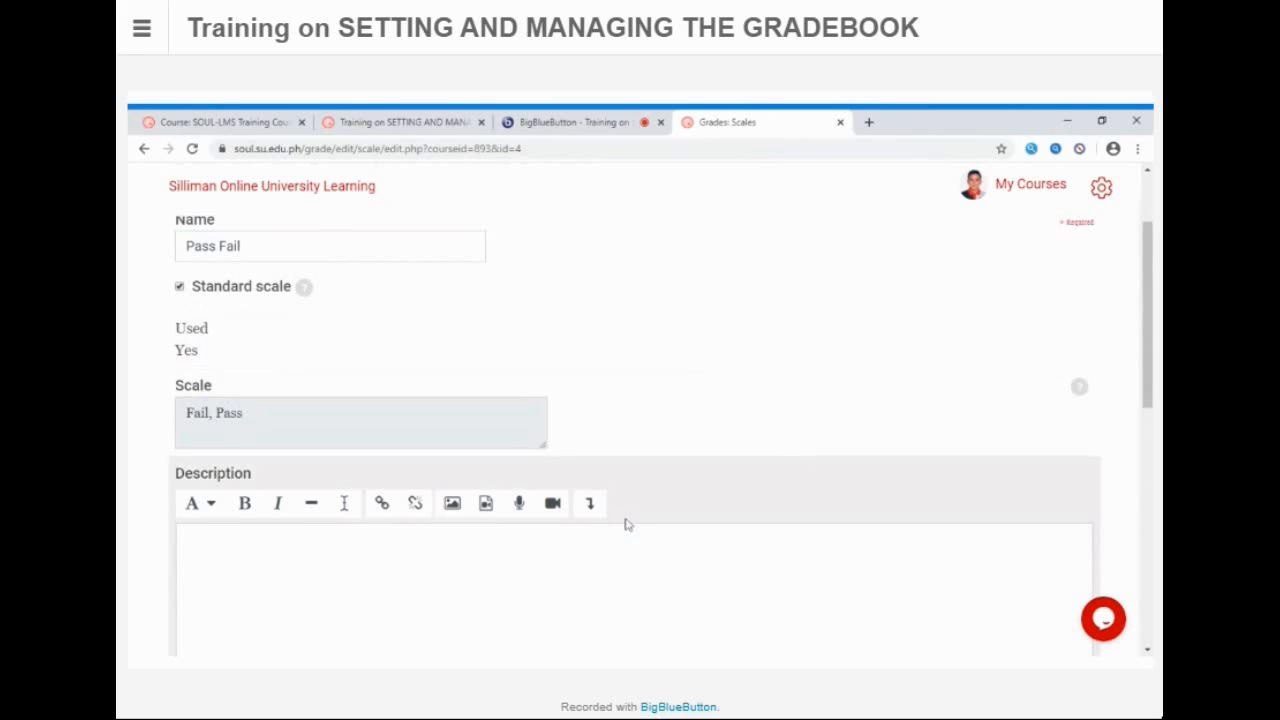
Step: Review the Pass Fail form's fields and open the help text explaining the Scale values
scroll(627, 489, "down", 1)
scroll(629, 489, "up", 3)
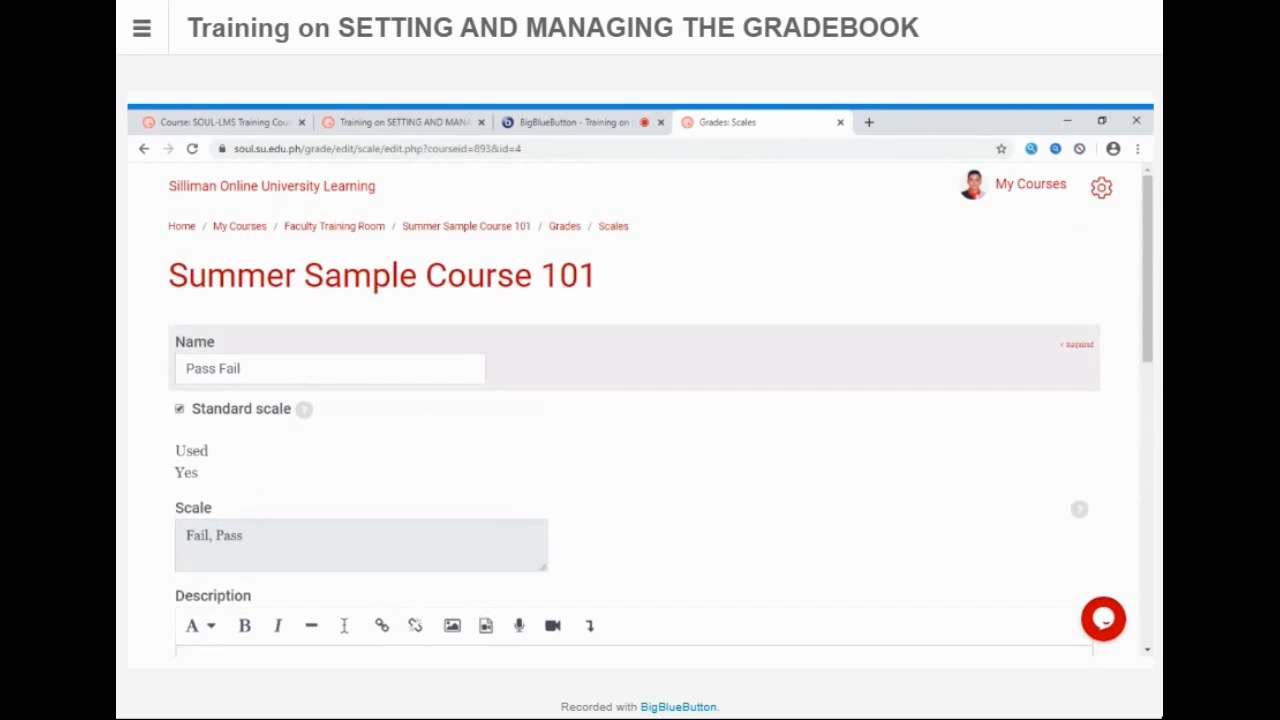
scroll(249, 358, "down", 1)
scroll(249, 358, "up", 1)
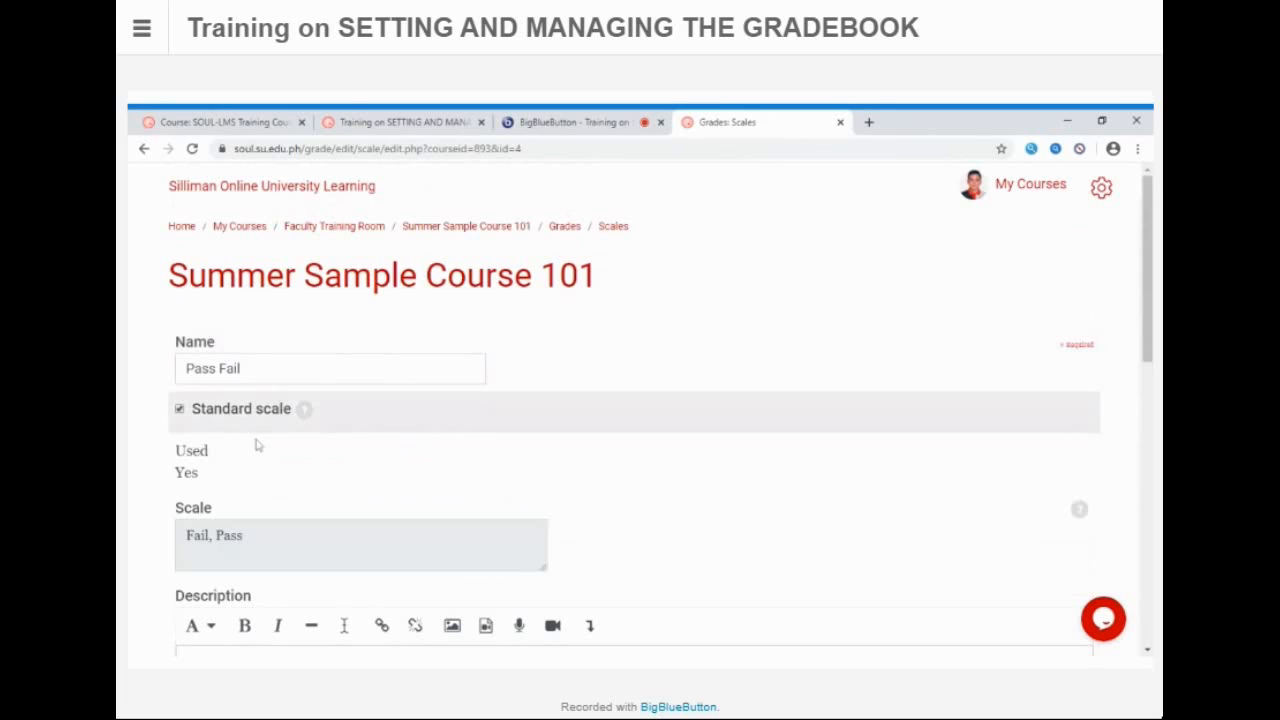
scroll(254, 488, "down", 1)
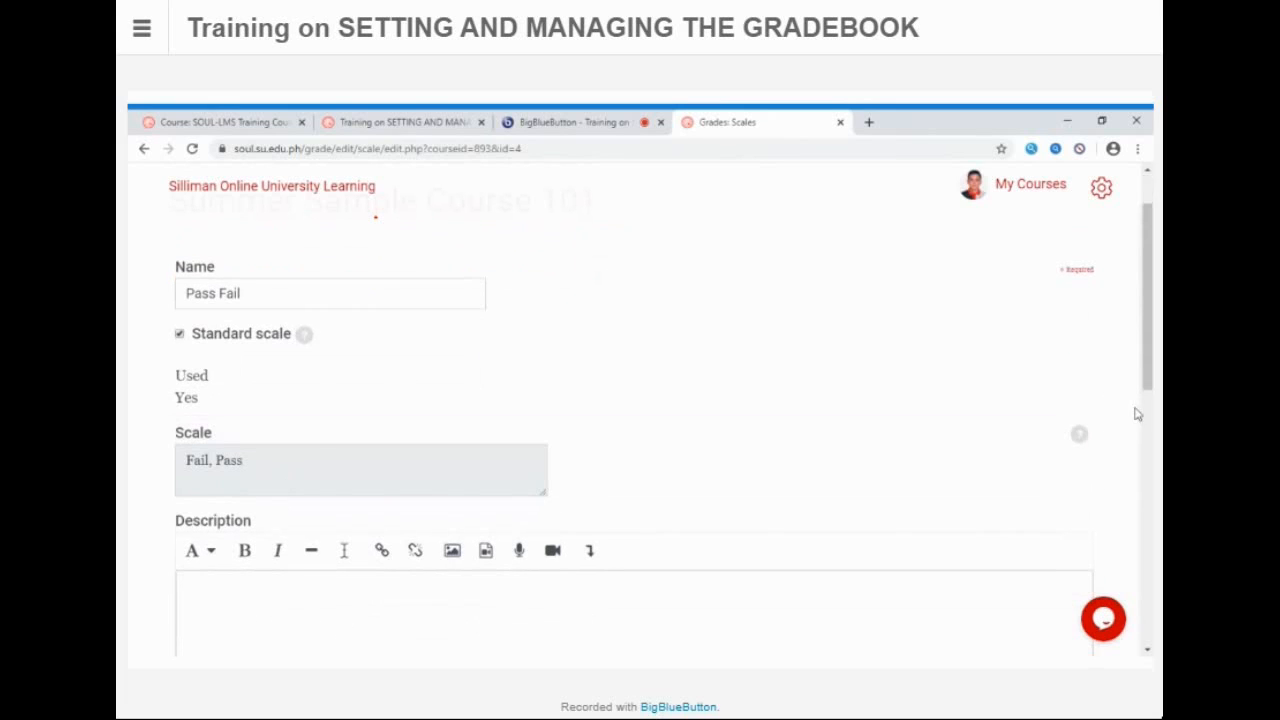
left_click(1078, 437)
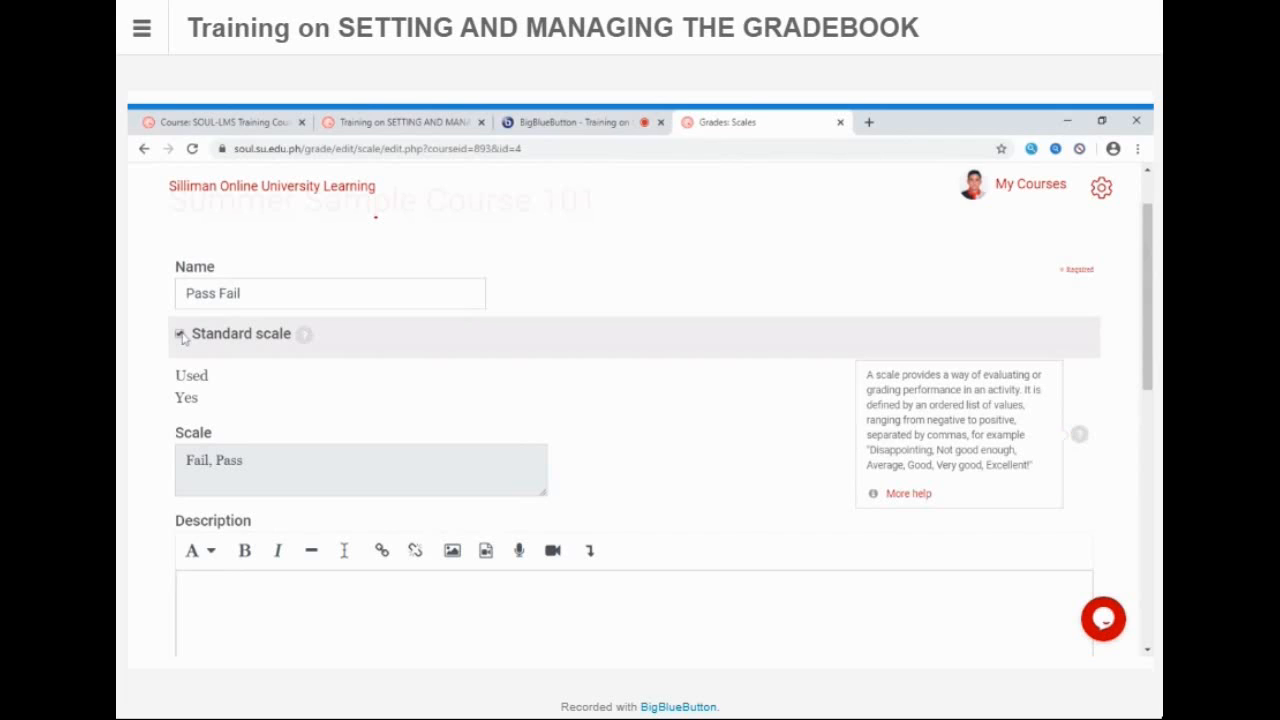
Step: Toggle the Standard scale option off and back on, and check the form's description area
left_click(181, 335)
left_click(181, 335)
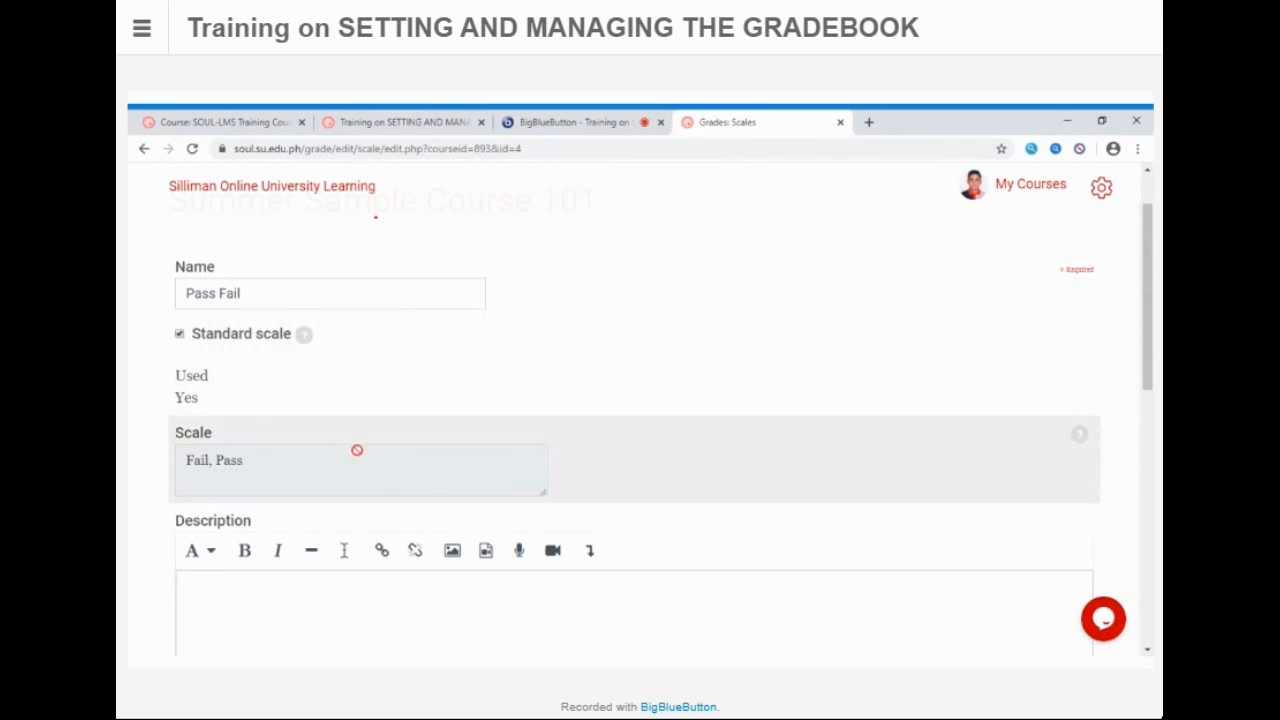
scroll(357, 455, "down", 3)
scroll(386, 429, "up", 2)
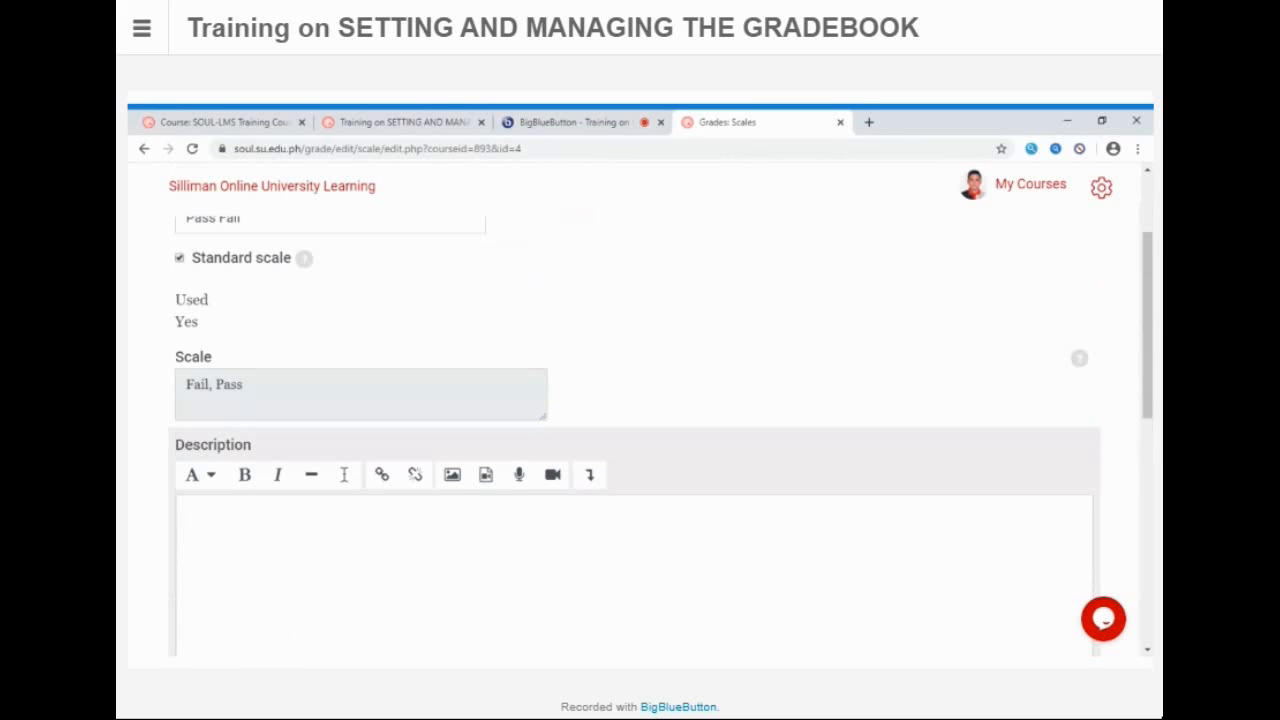
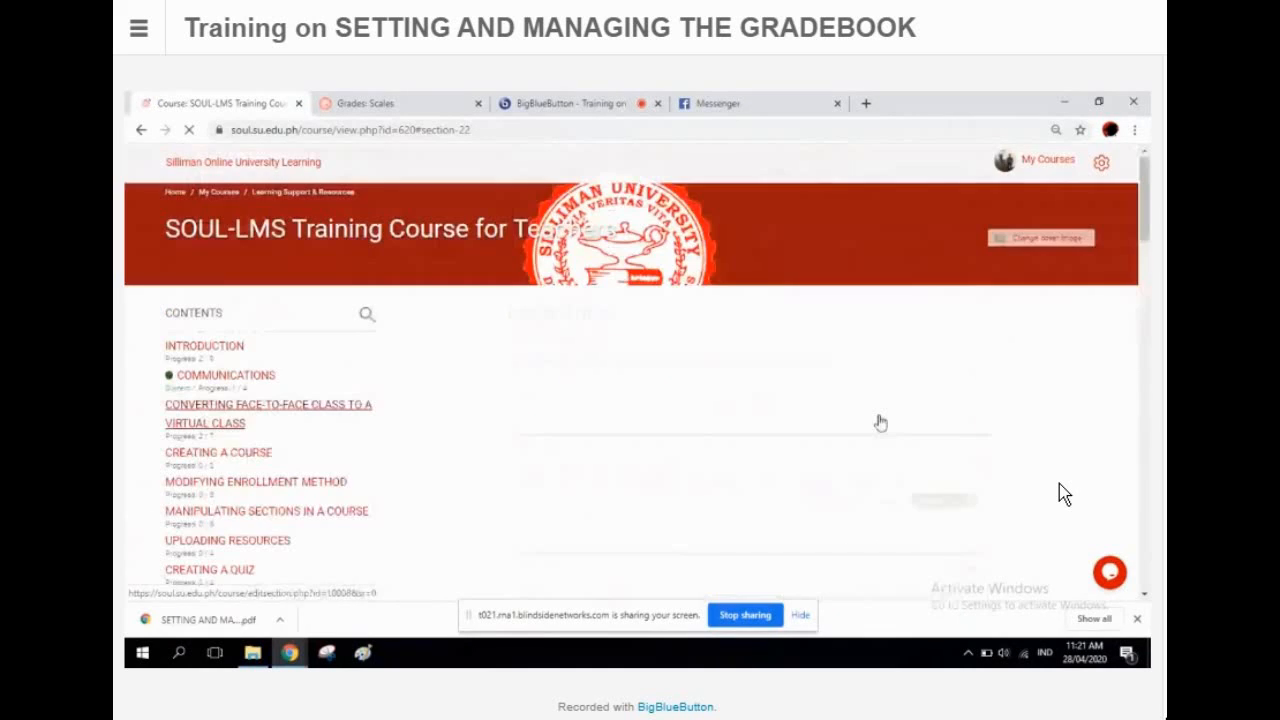
Step: Start adding a new assignment to the EXERCISES section of the SOUL-LMS Training Course for Teachers
scroll(820, 443, "down", 15)
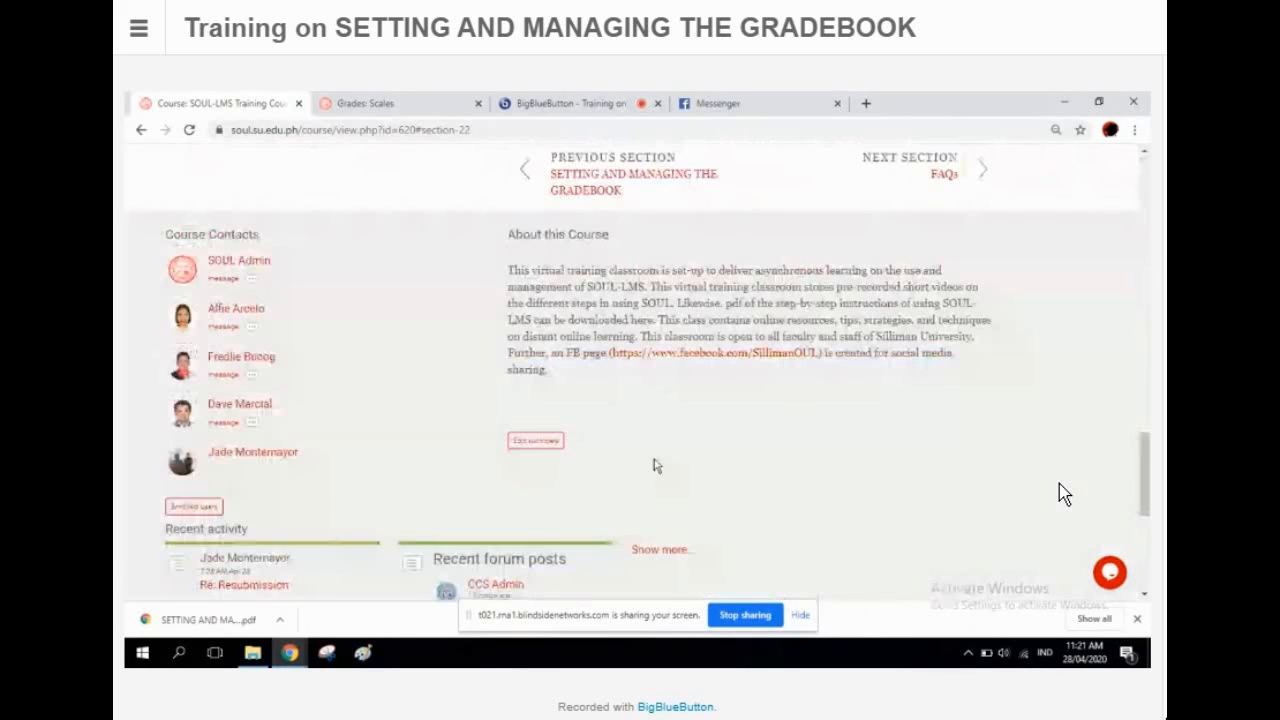
scroll(655, 465, "up", 4)
left_click(624, 362)
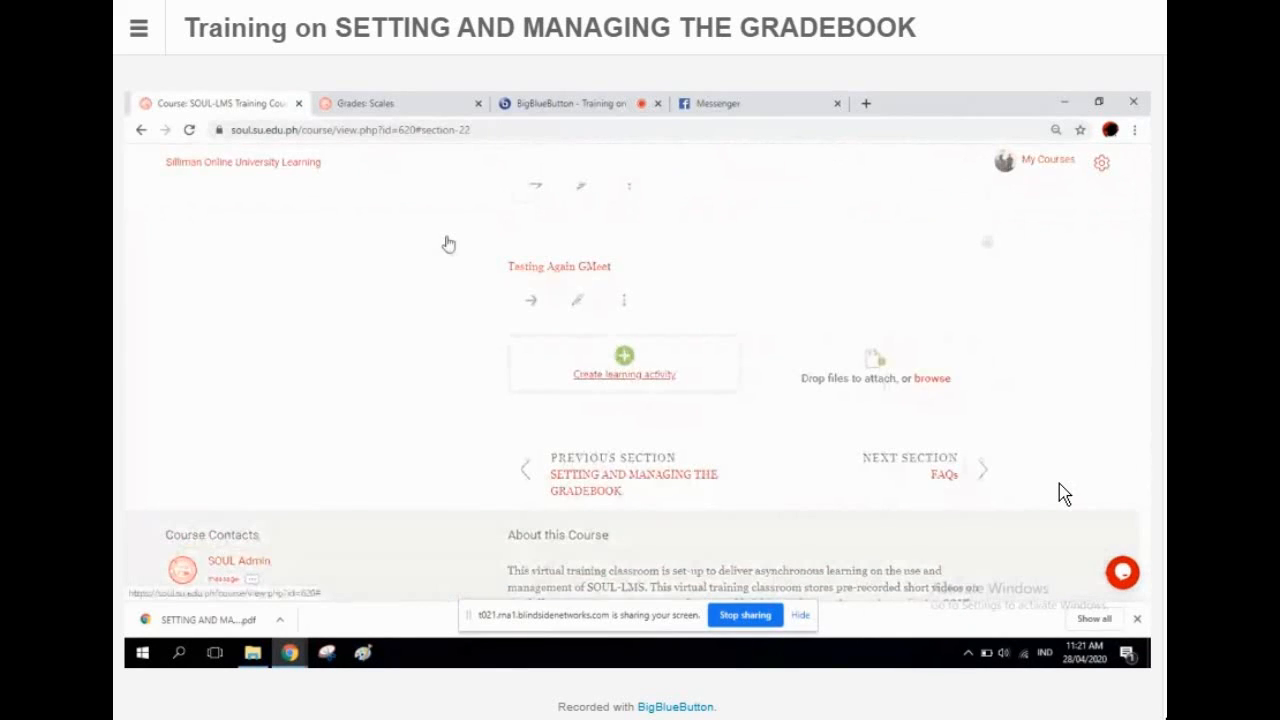
left_click(441, 261)
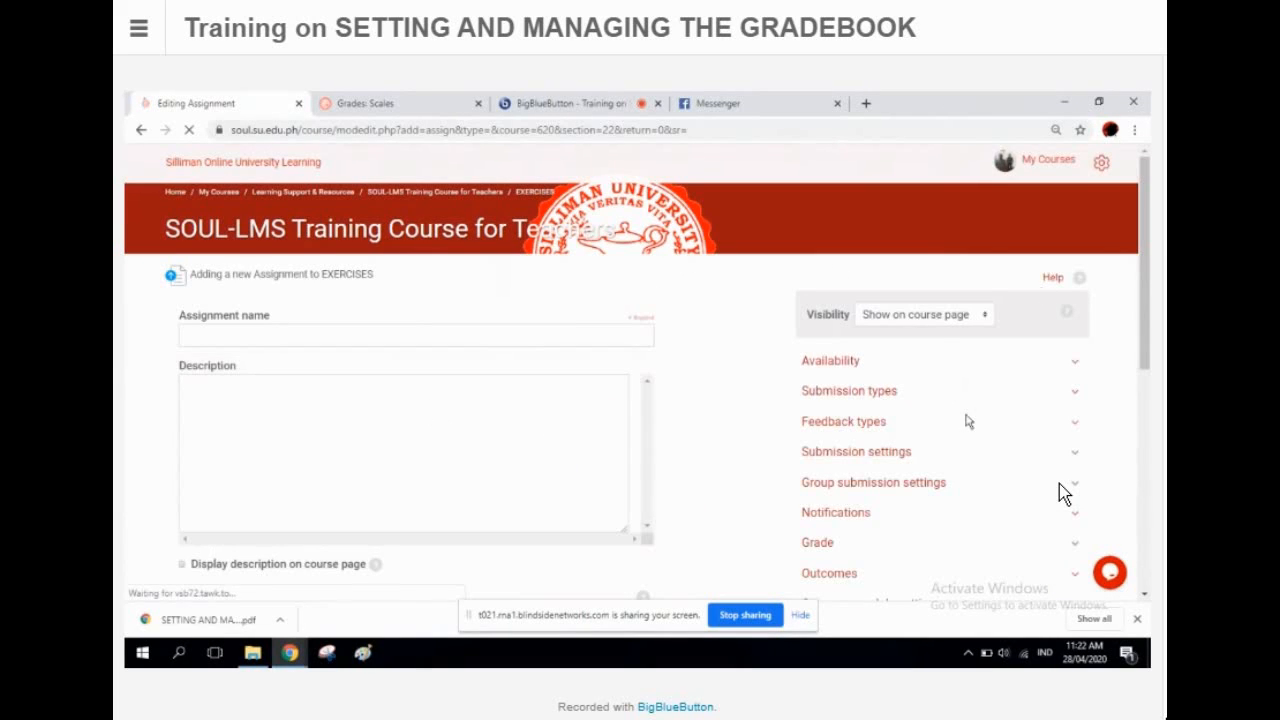
Step: Expand the new assignment's Grade settings and view the available grading methods, keeping Simple direct grading
scroll(963, 423, "down", 2)
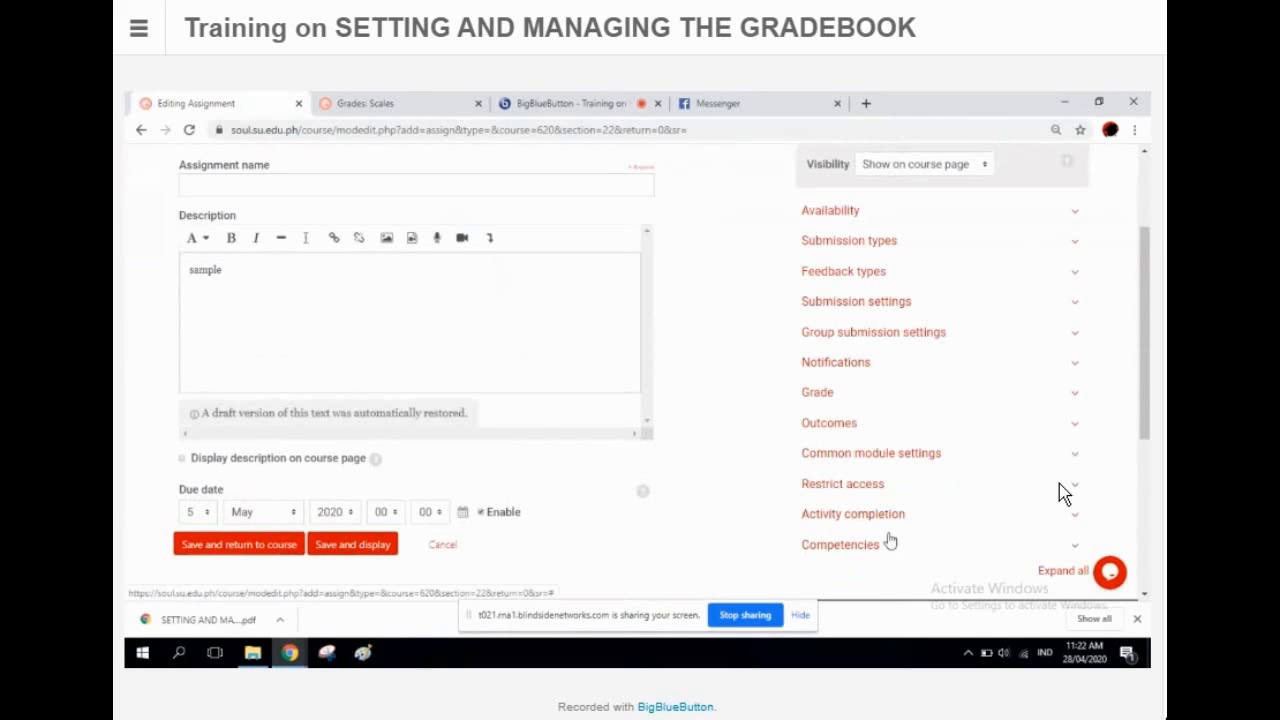
left_click(873, 398)
scroll(873, 405, "down", 3)
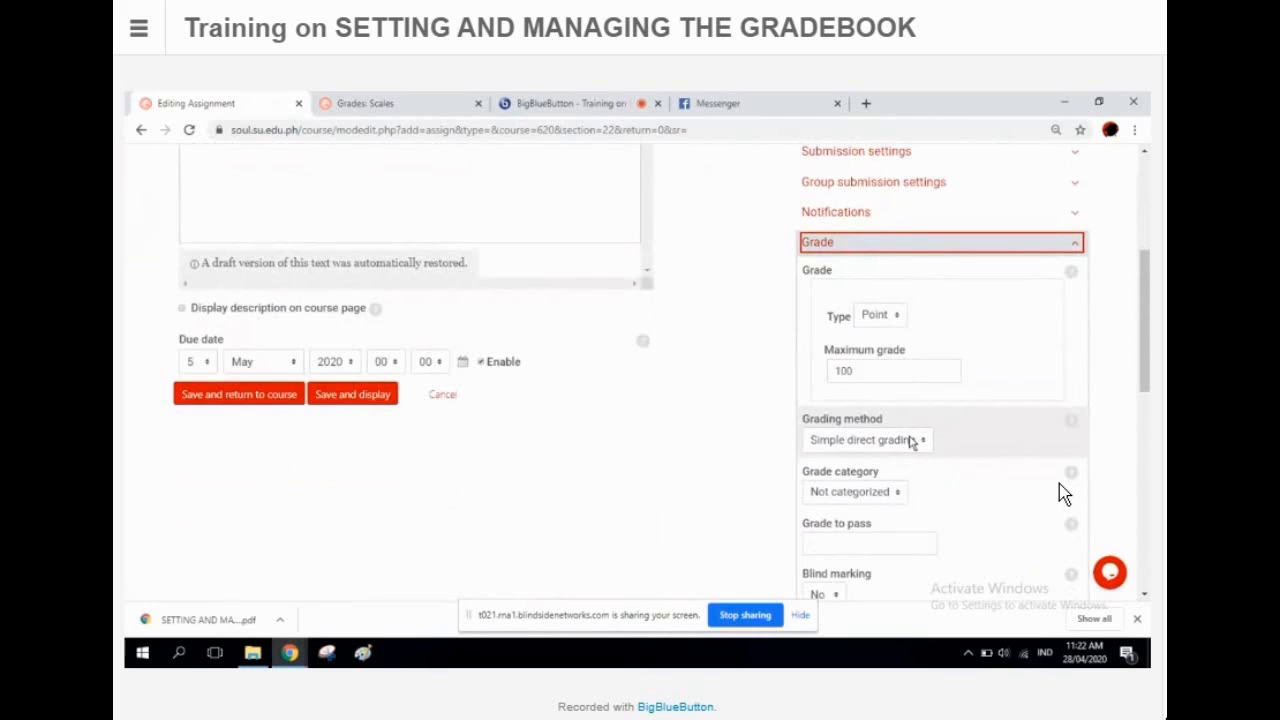
left_click(912, 442)
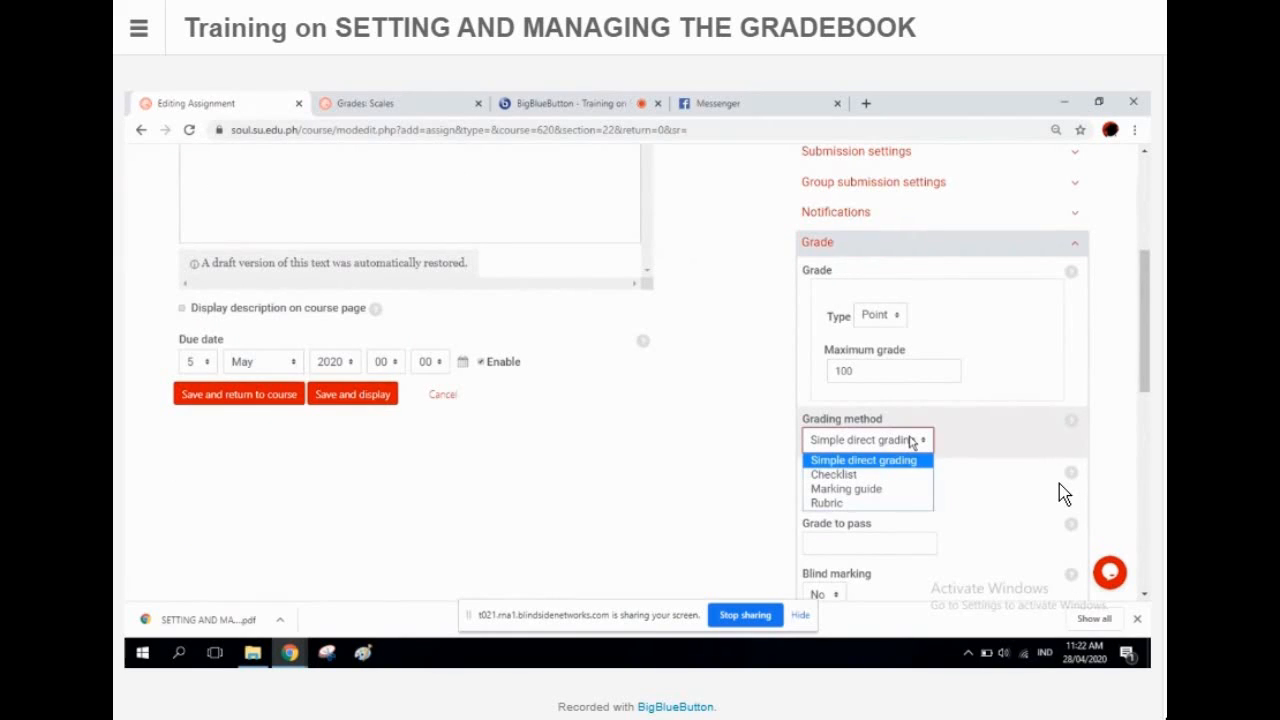
left_click(912, 442)
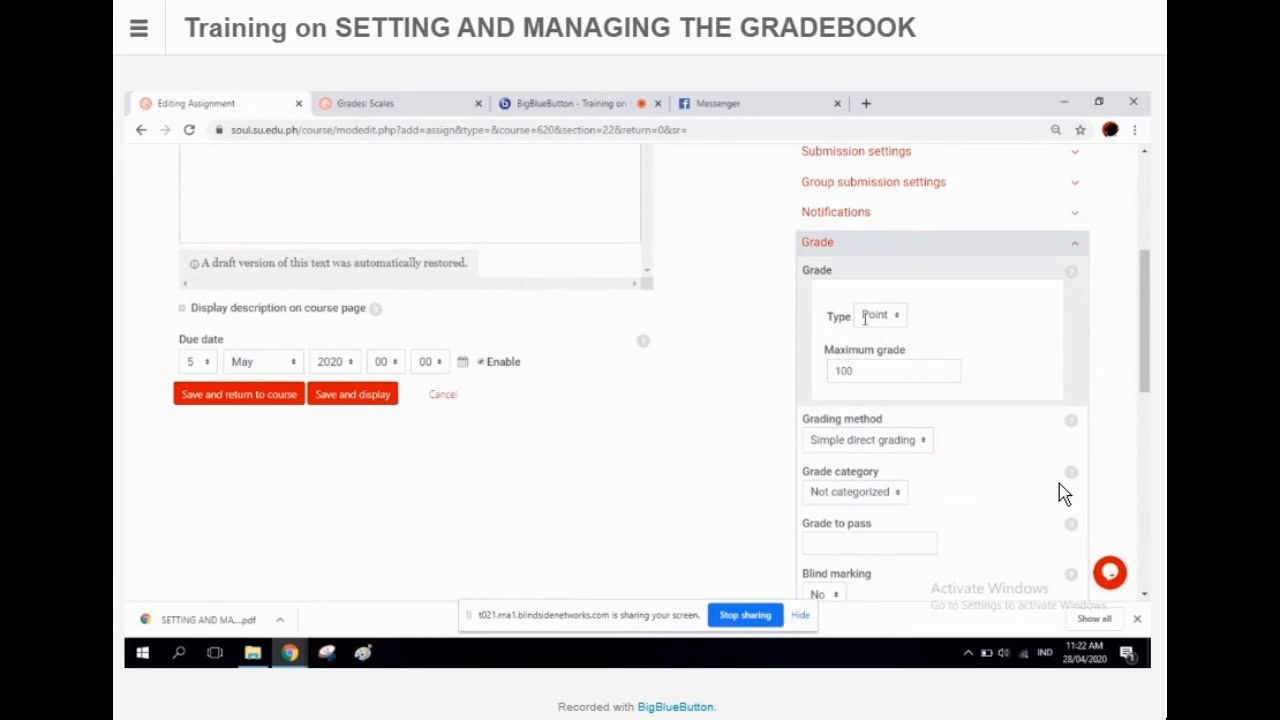
Step: Set the assignment's grade type to Scale and choose the Pass Fail scale
left_click(891, 318)
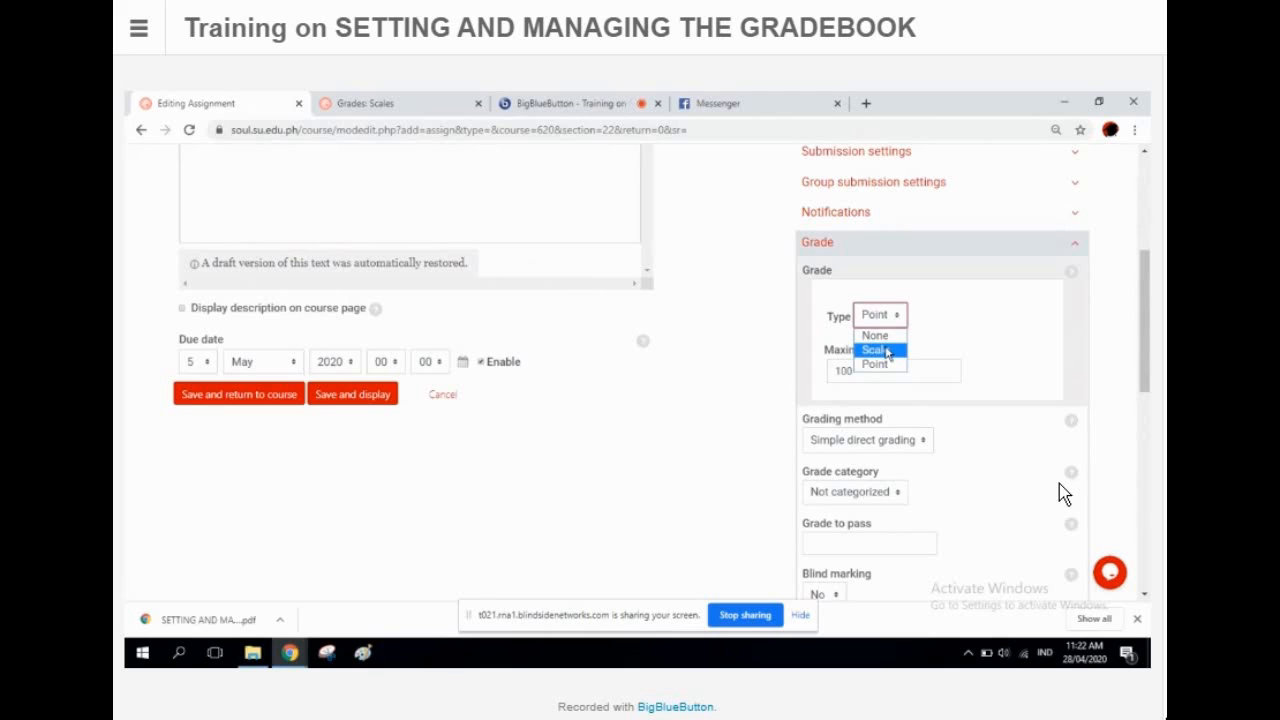
left_click(887, 352)
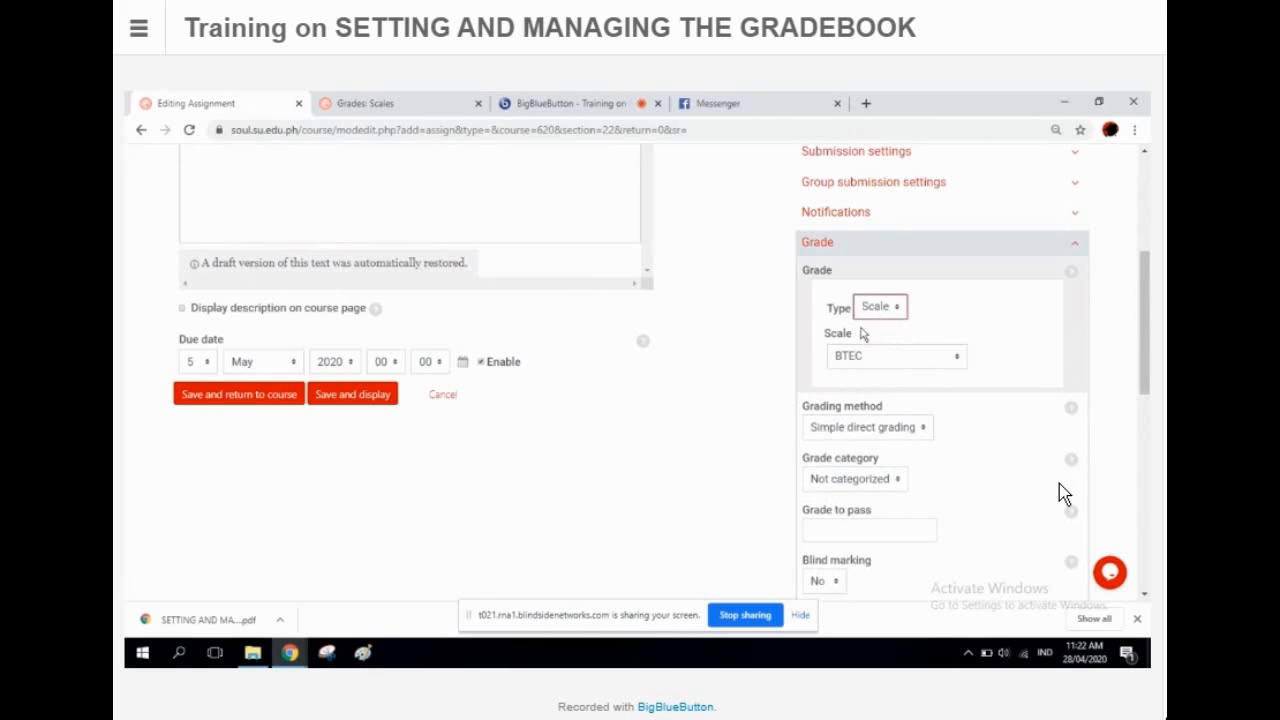
left_click(936, 360)
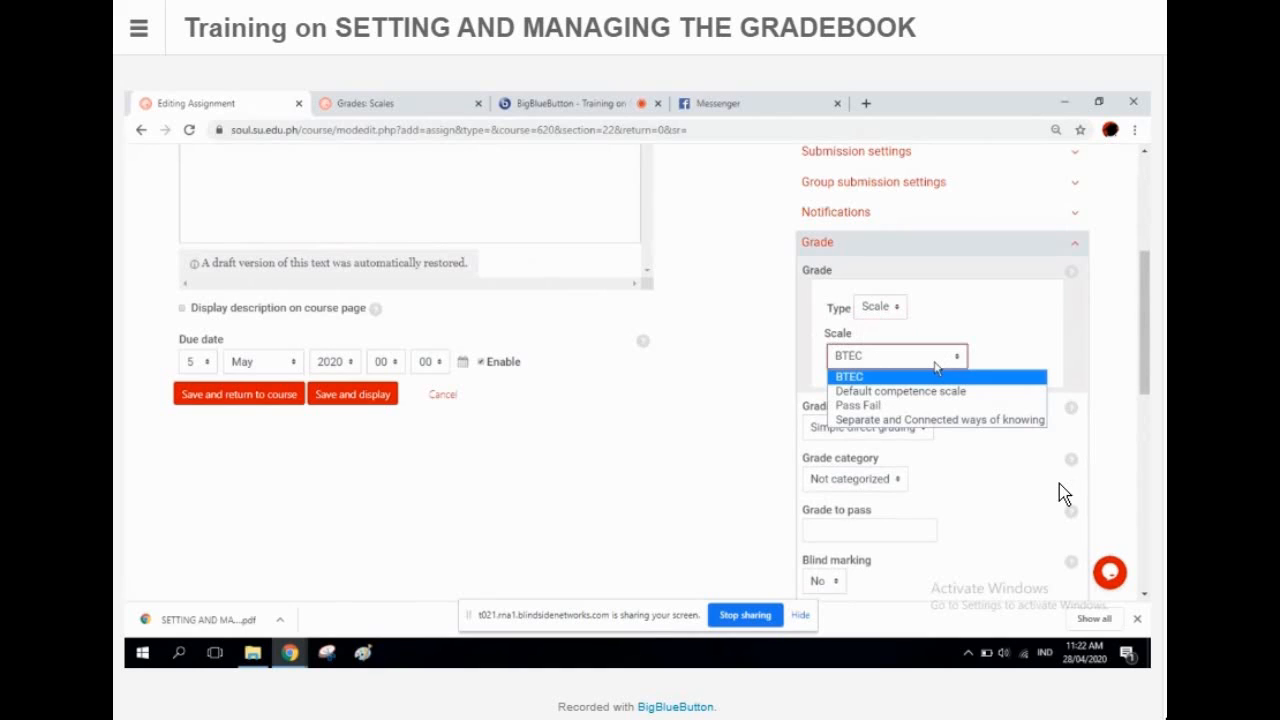
left_click(885, 406)
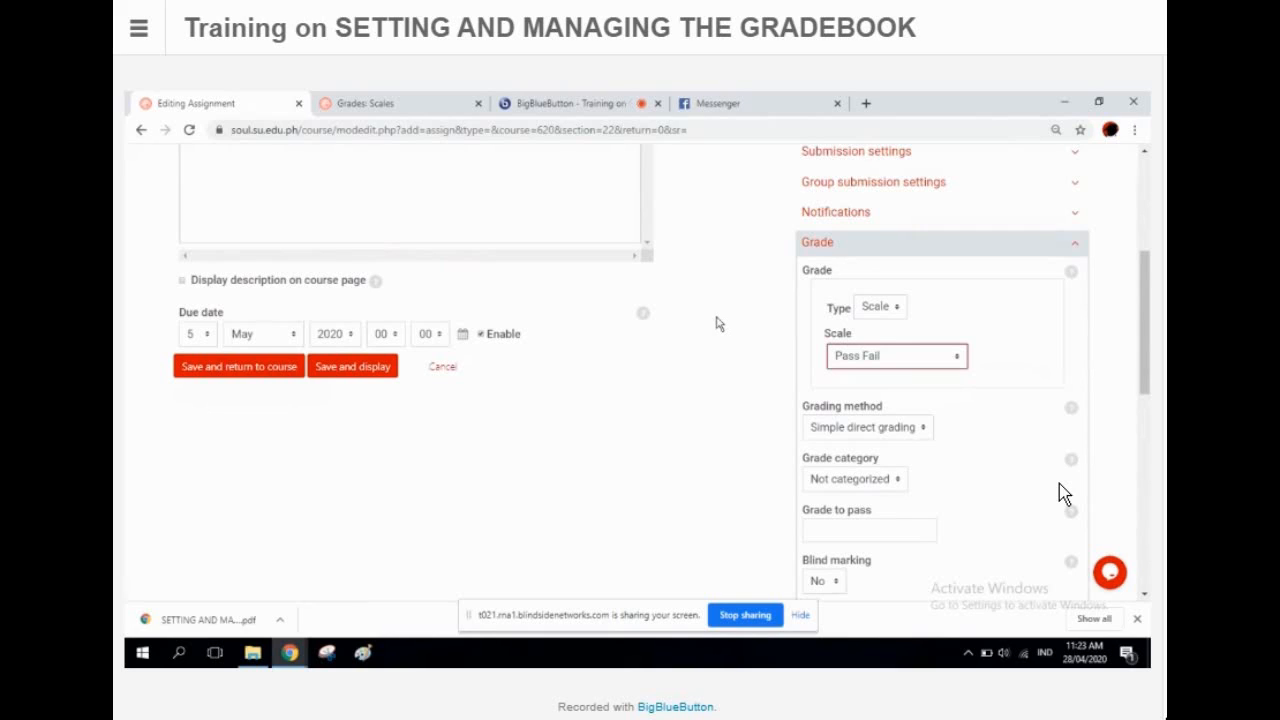
Step: Check the BigBlueButton session's public chat and return to the assignment form
left_click(565, 102)
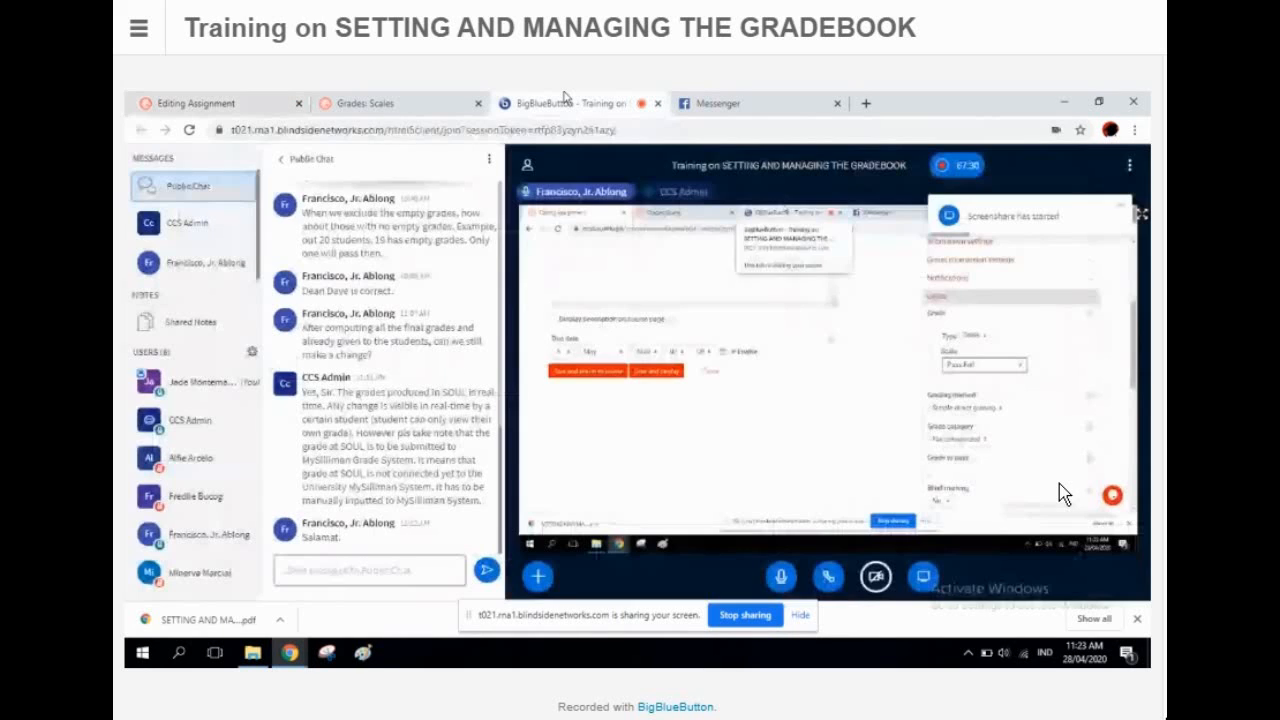
left_click(374, 102)
left_click(205, 103)
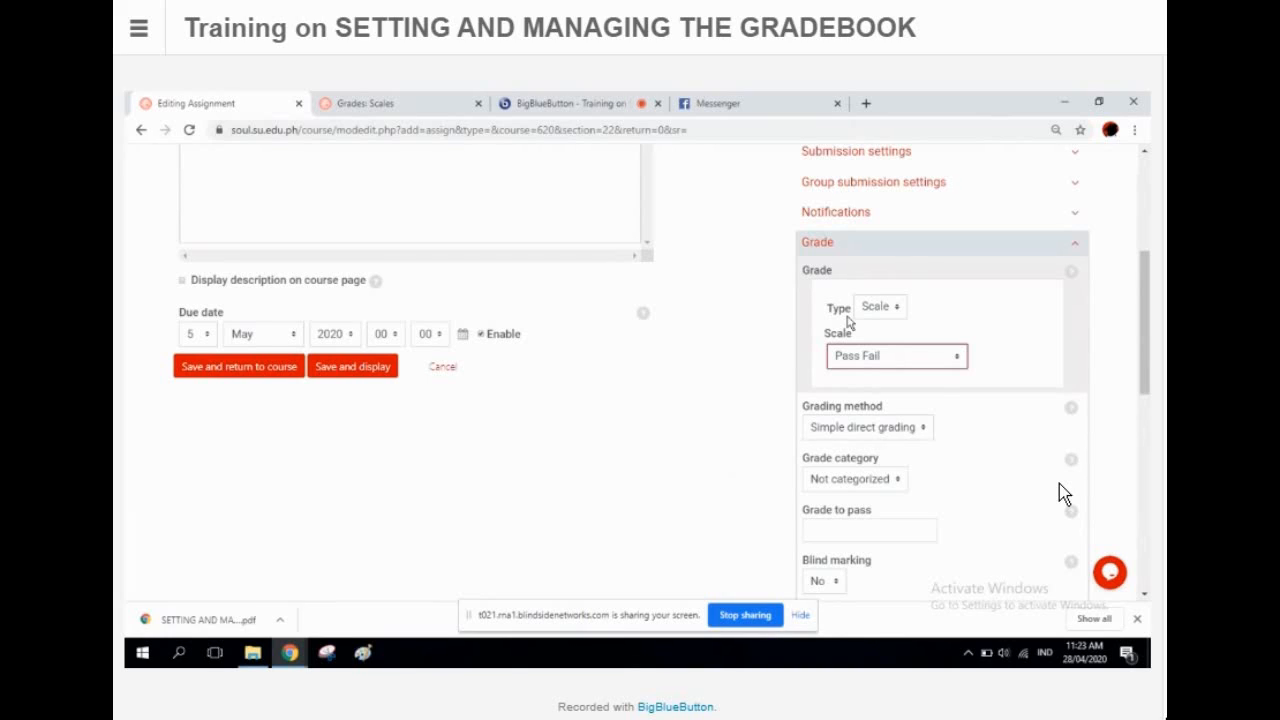
Step: Leave the unsaved assignment and open the Pass Fail standard scale for editing from the training course's gradebook scales
scroll(1046, 317, "up", 10)
left_click(1102, 163)
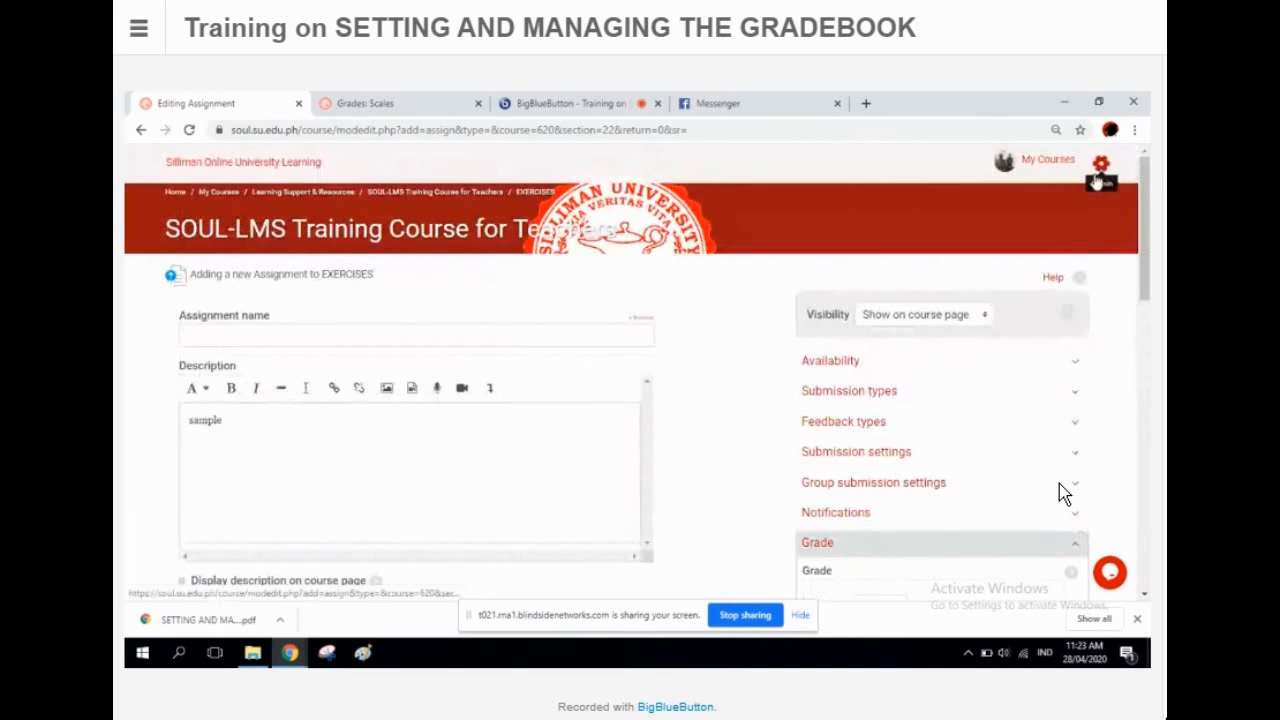
scroll(1094, 391, "down", 1)
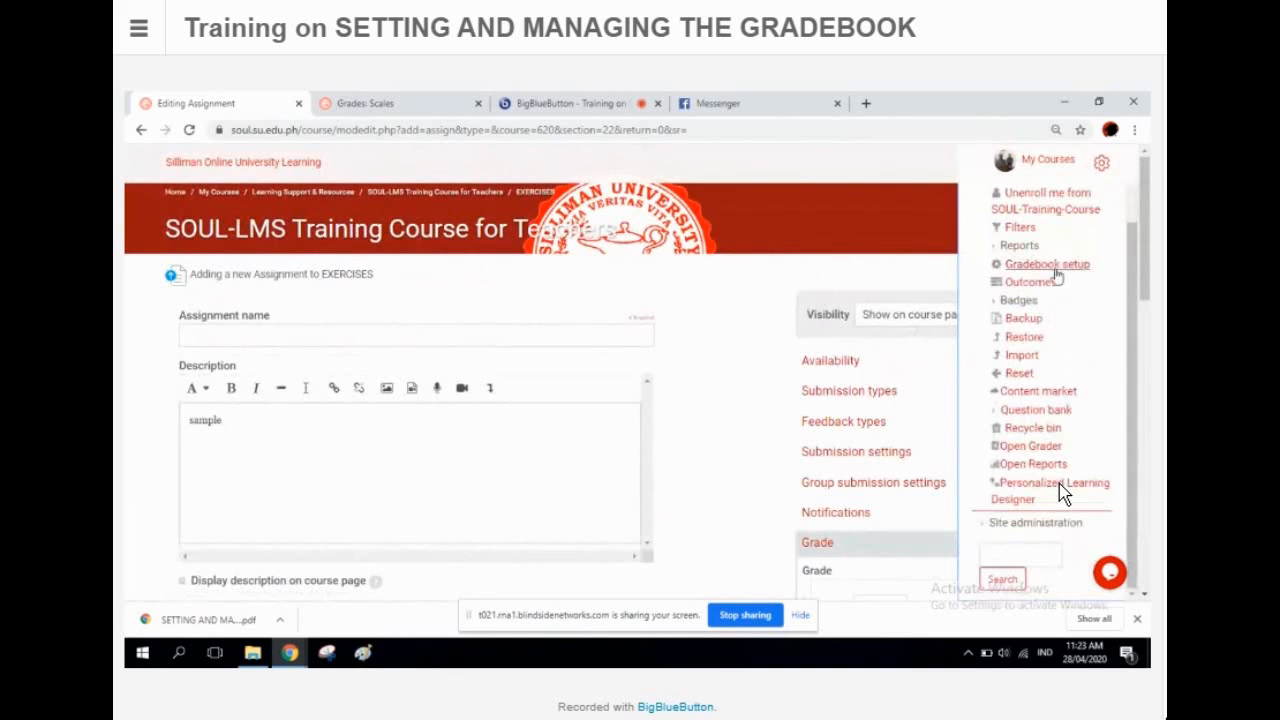
left_click(1059, 265)
left_click(700, 216)
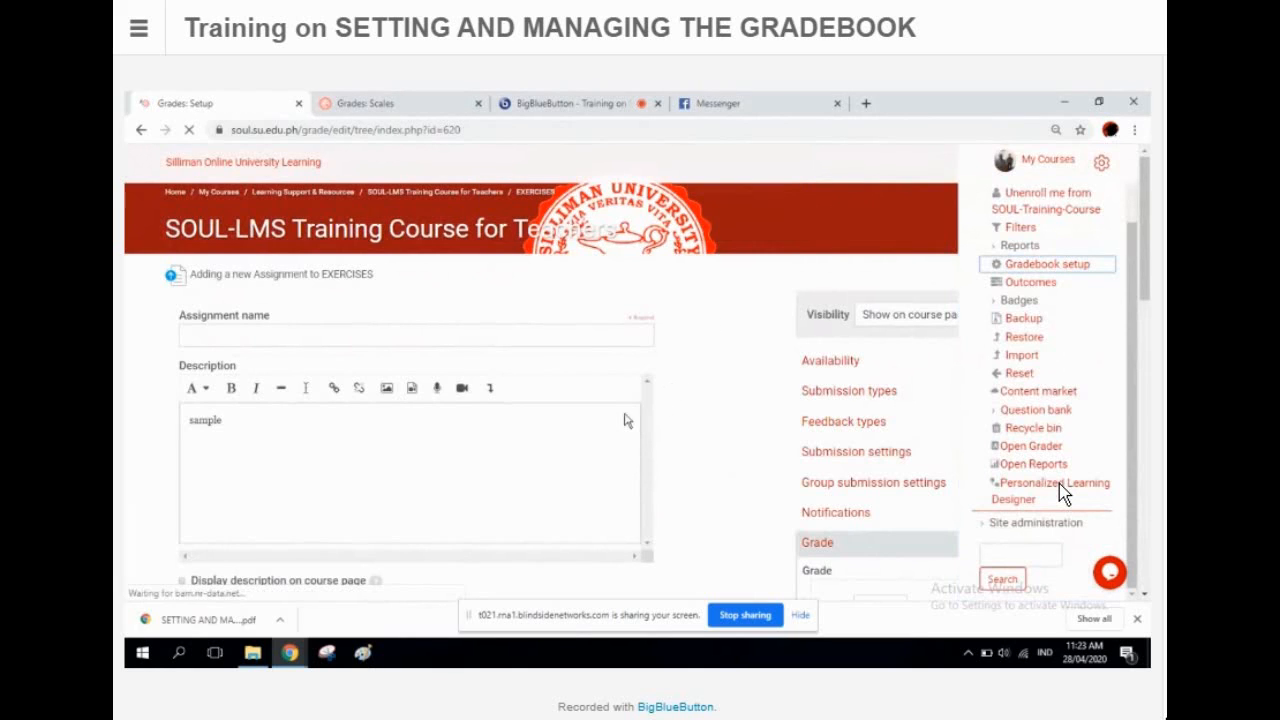
left_click(294, 333)
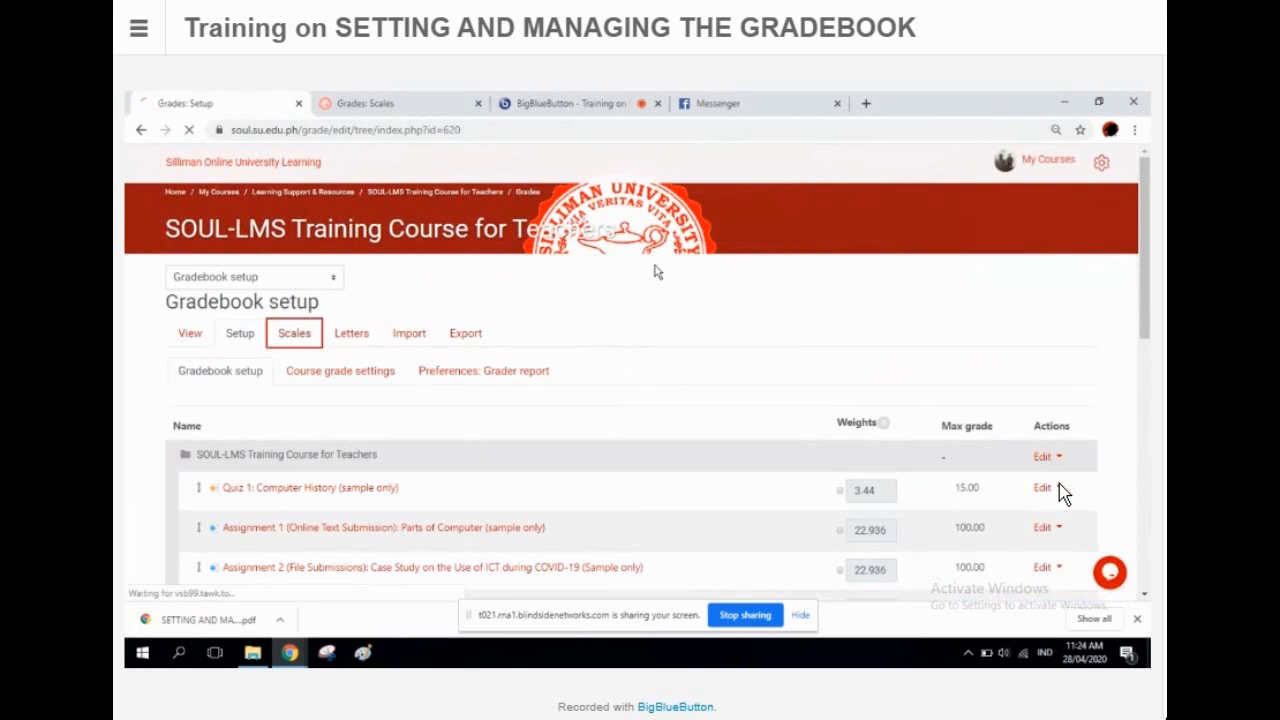
scroll(665, 280, "down", 2)
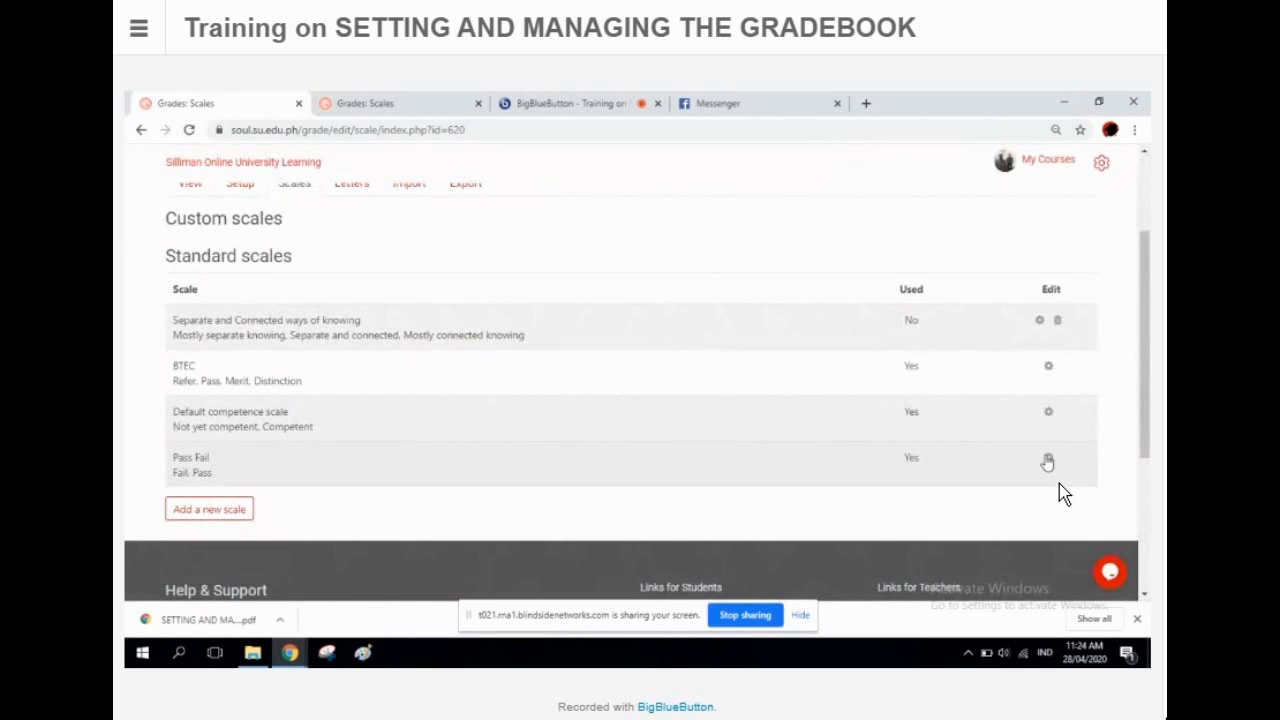
left_click(1047, 462)
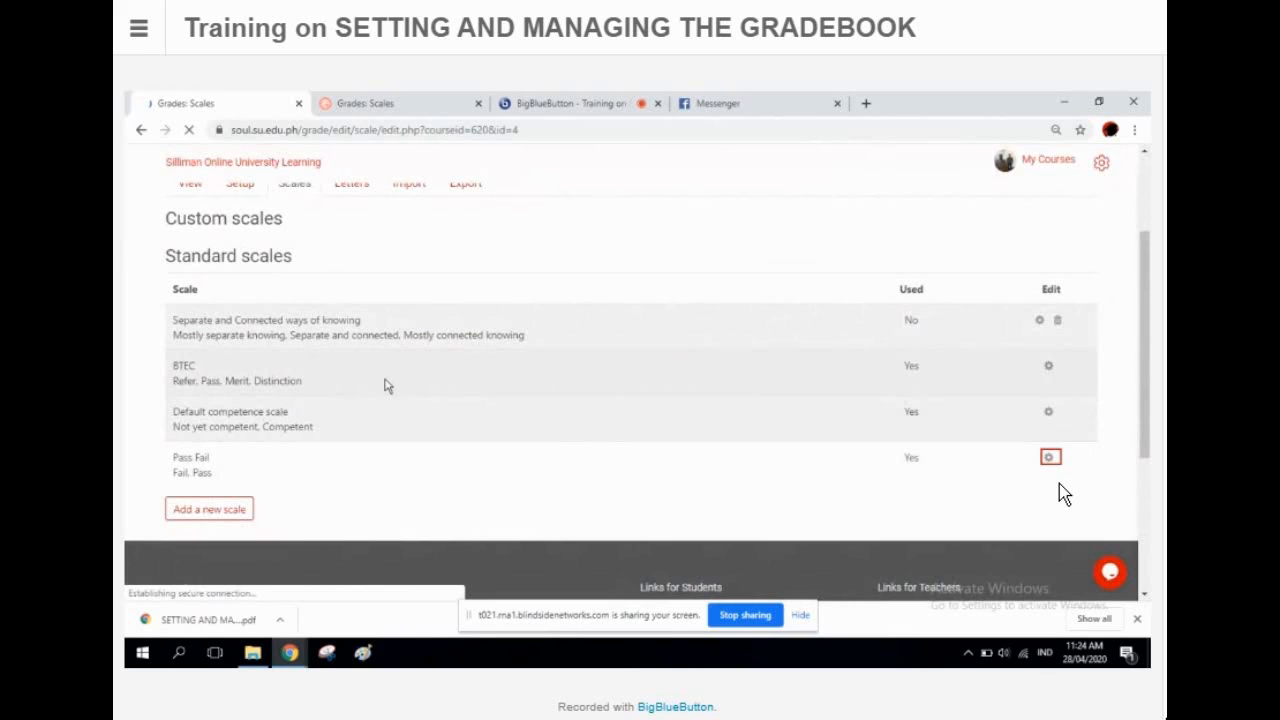
Step: Rename the Pass Fail standard scale as Satisfactory Unsatisfactory and save the changes
triple_click(251, 297)
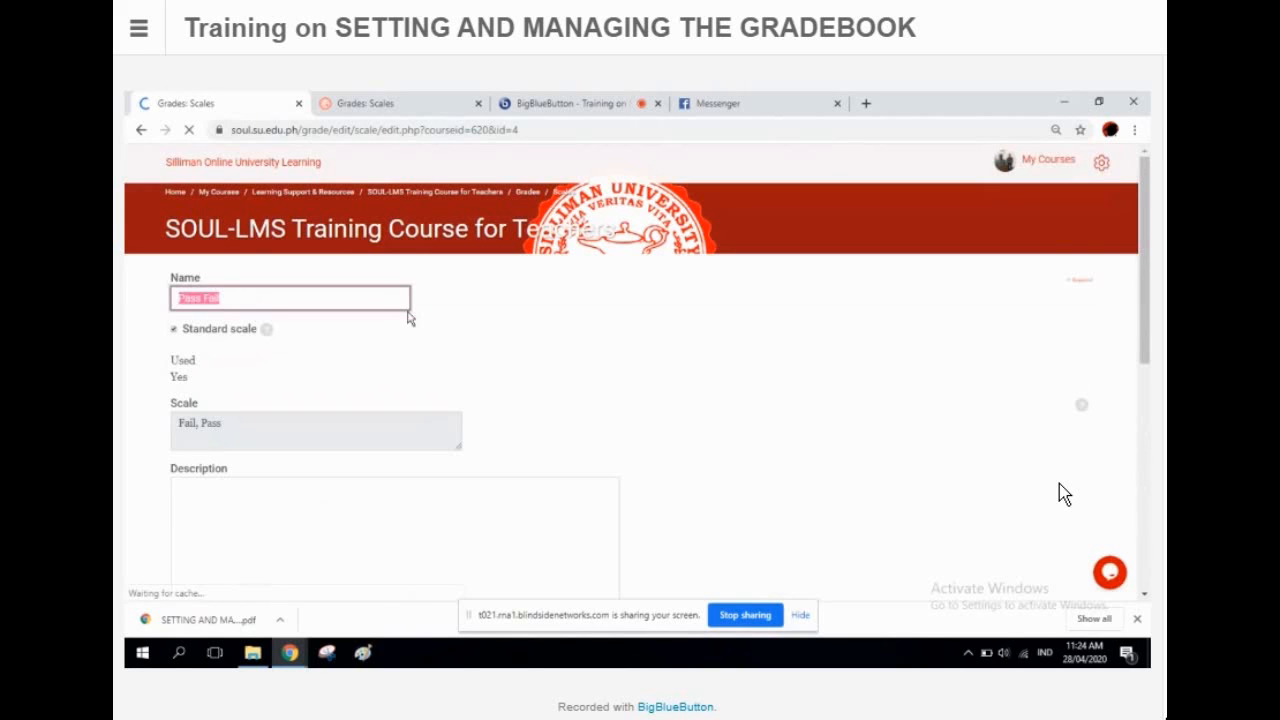
triple_click(242, 298)
type("Satisafac")
key("BackSpace")
key("BackSpace")
key("BackSpace")
key("BackSpace")
type("factory Unsati")
key("BackSpace")
type("i")
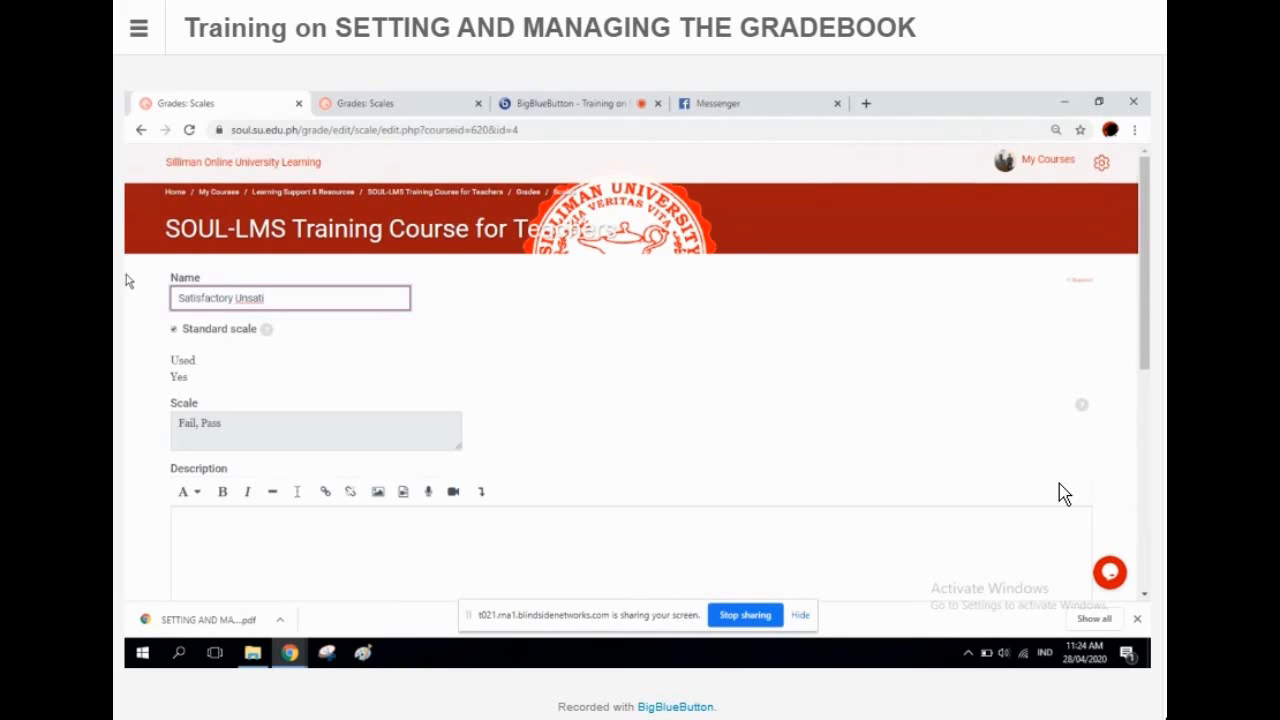
type("sfactory")
scroll(697, 403, "down", 5)
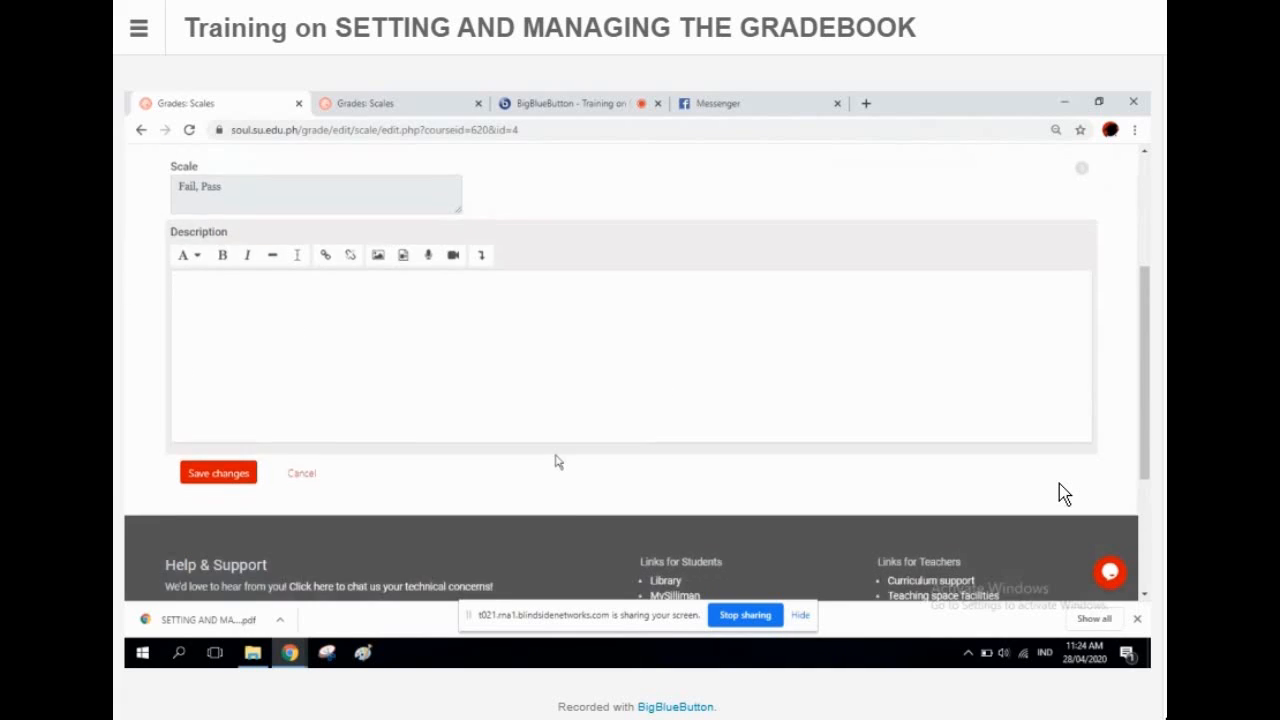
left_click(220, 335)
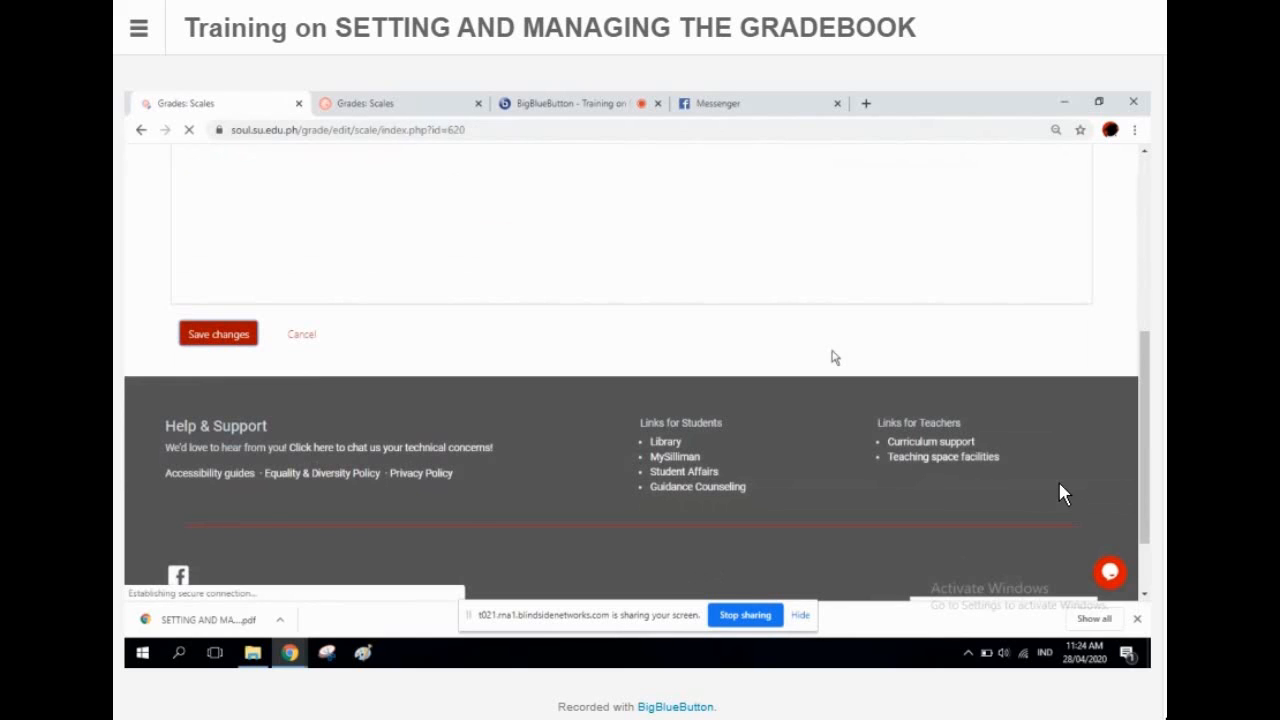
Step: Review the renamed scale in the standard scales list and check the Messenger conversation and BigBlueButton public chat for questions
scroll(826, 389, "down", 1)
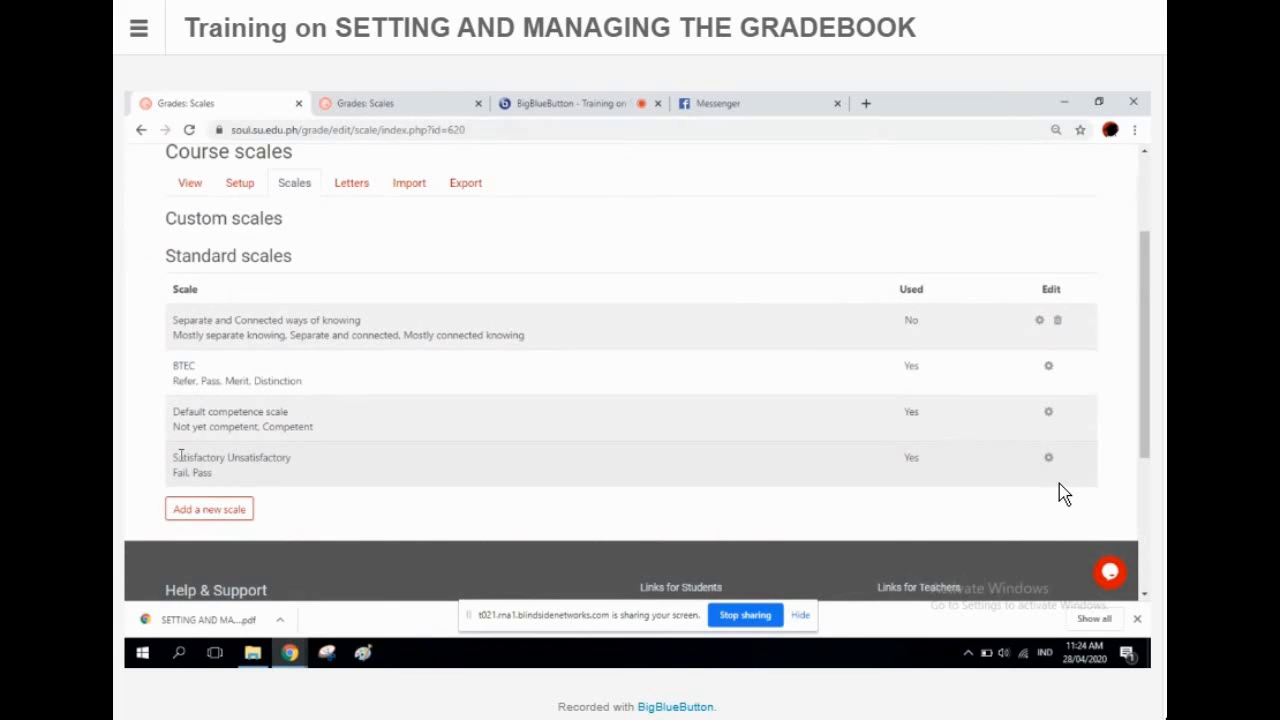
left_click_drag(175, 455, 380, 475)
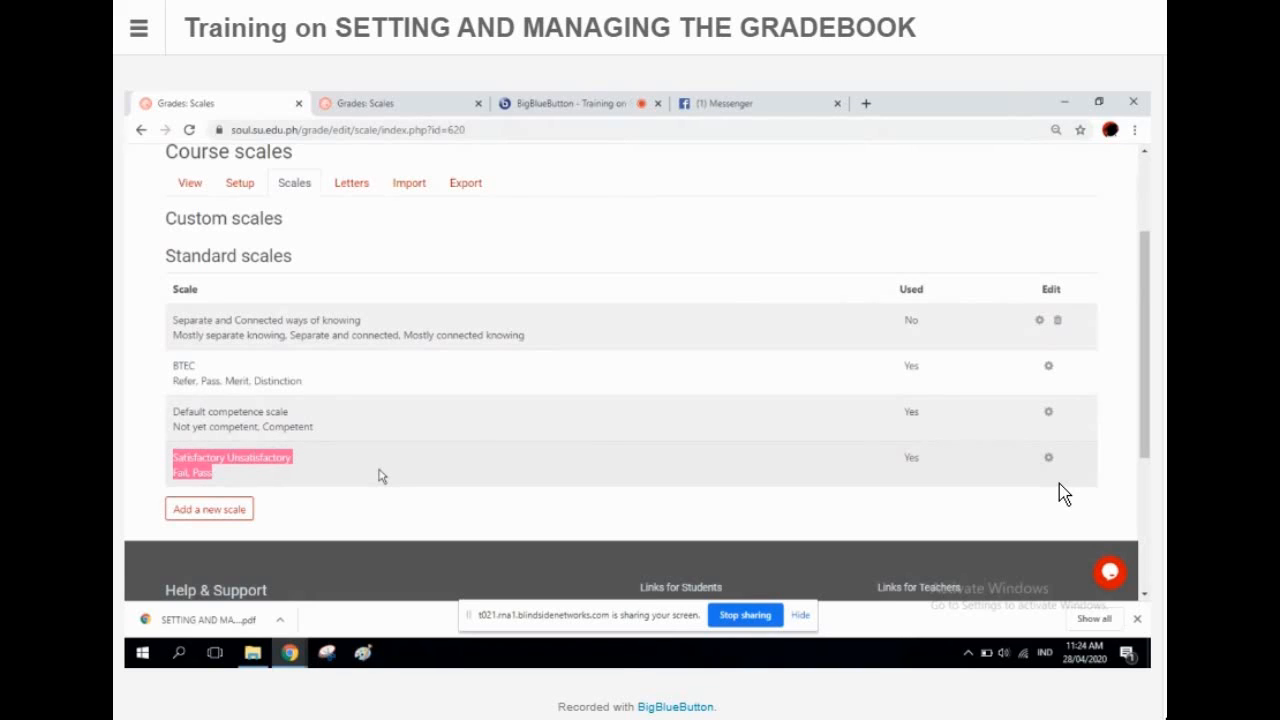
left_click(725, 103)
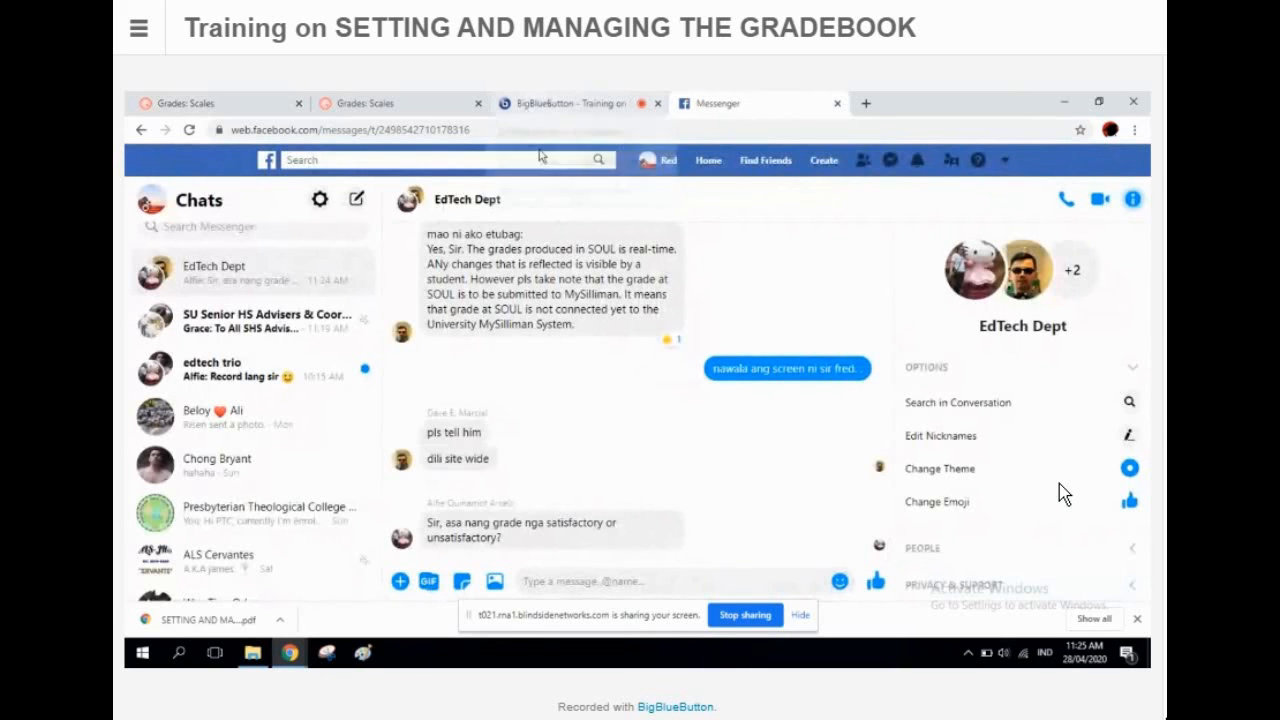
left_click(560, 100)
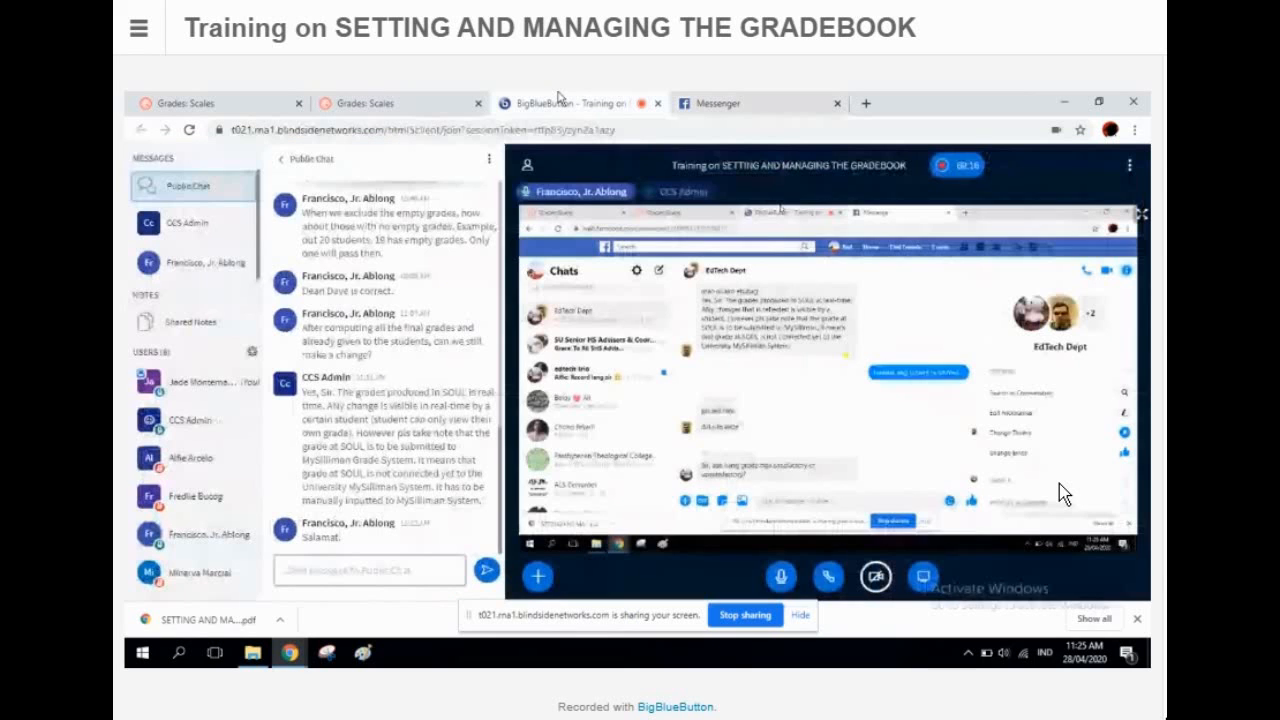
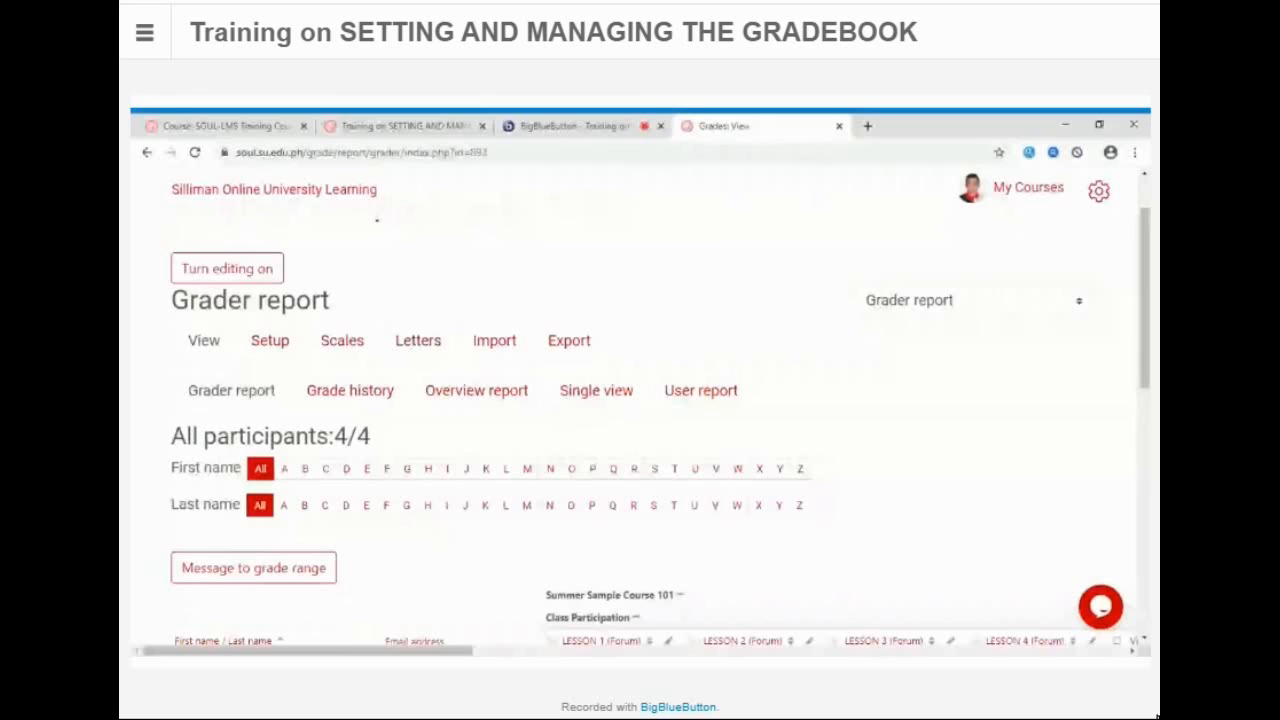
Step: Open the grade letters of Summer Sample Course 101 and review the percentage range assigned to each letter
left_click(418, 343)
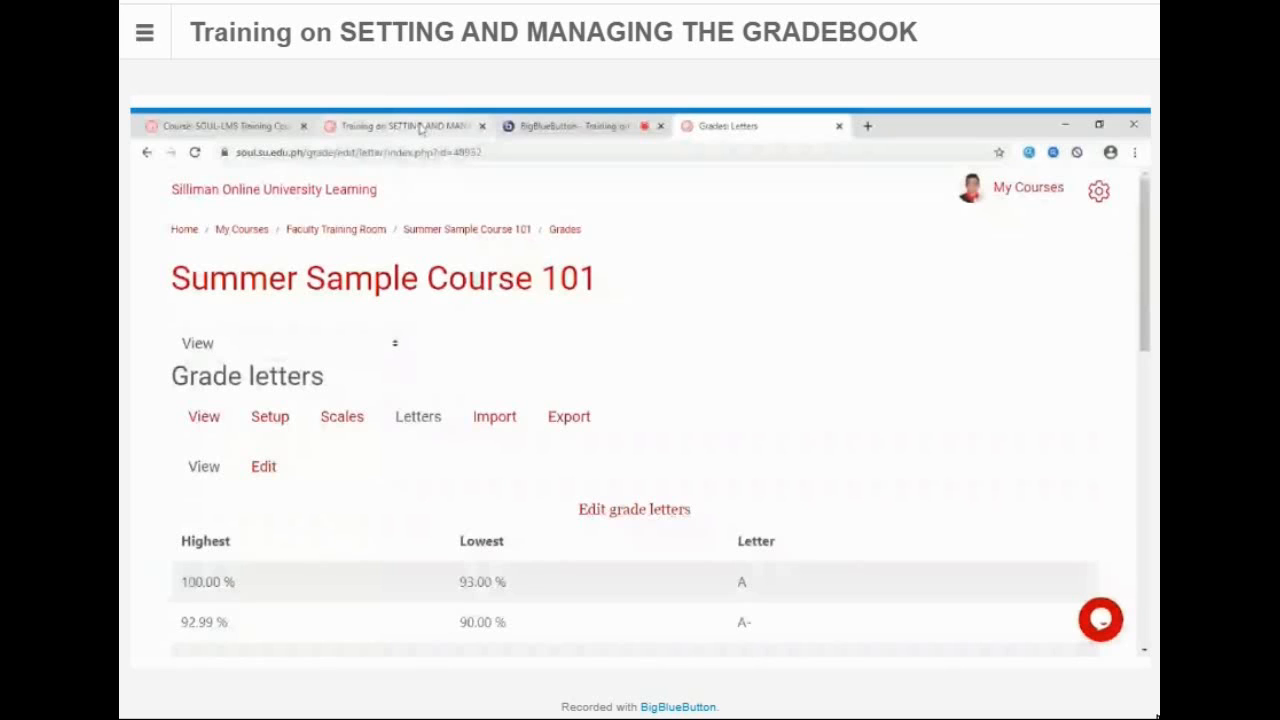
scroll(587, 369, "down", 3)
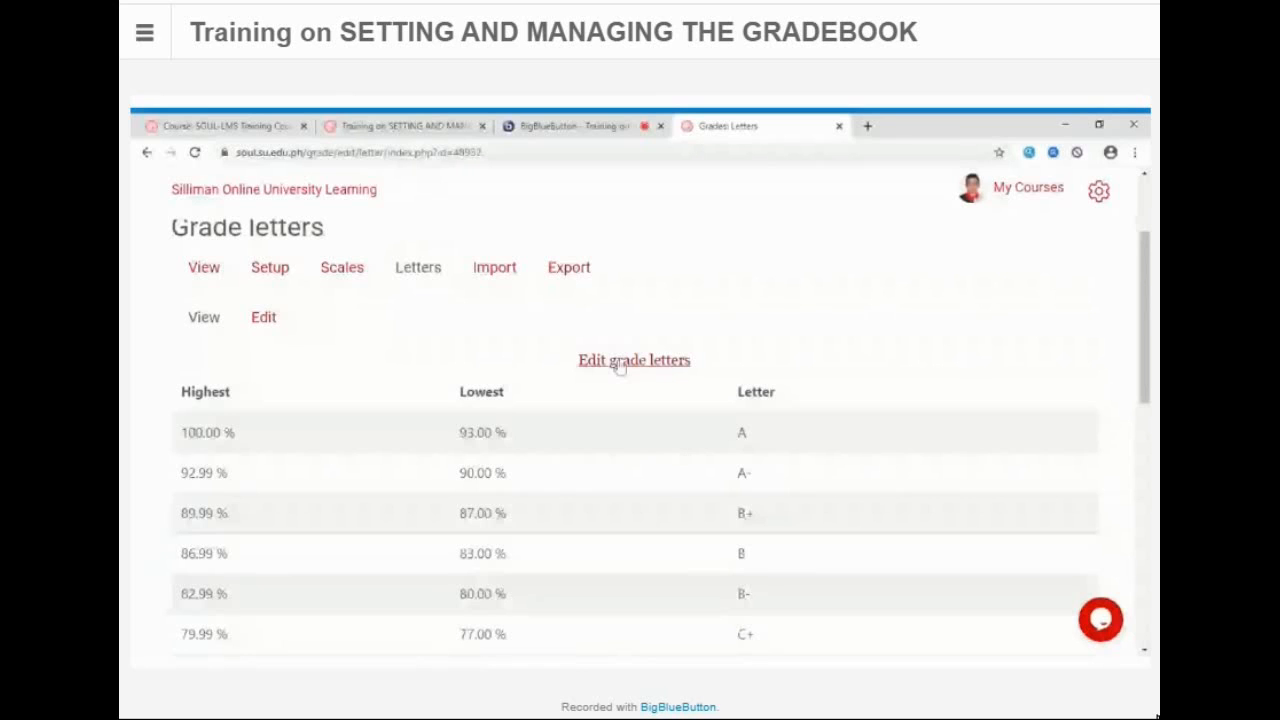
scroll(268, 413, "down", 1)
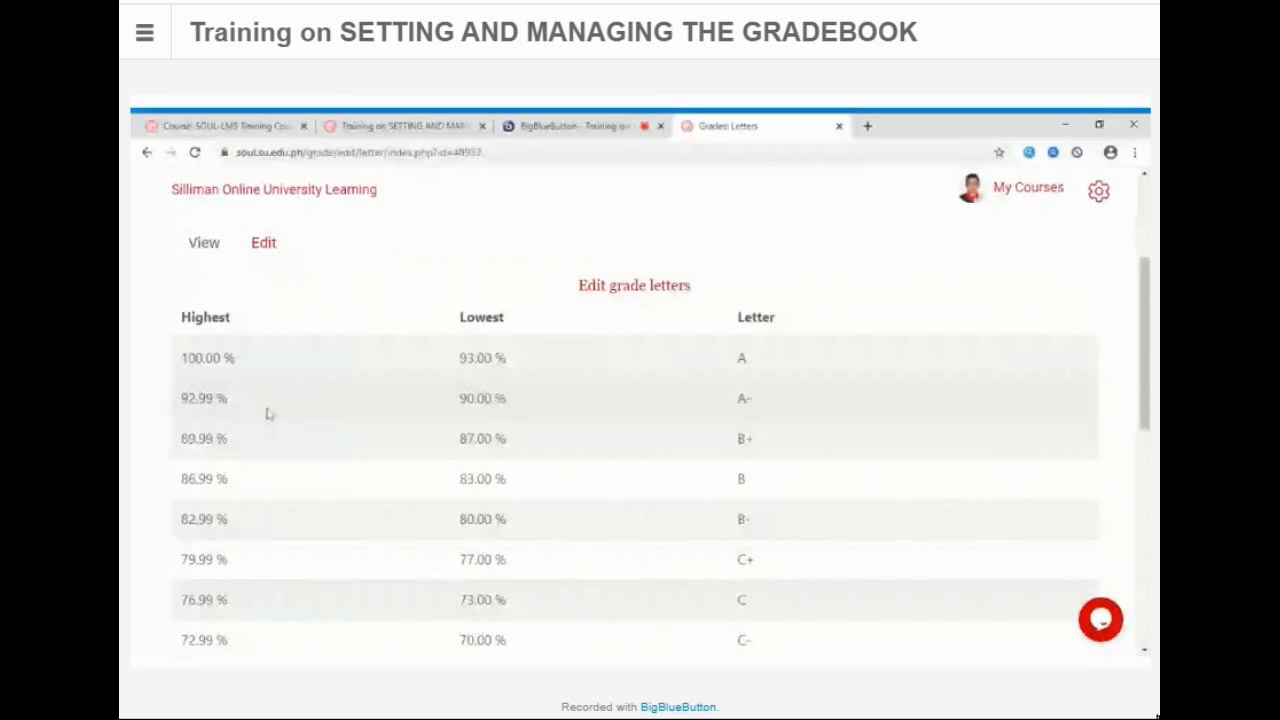
scroll(351, 417, "down", 5)
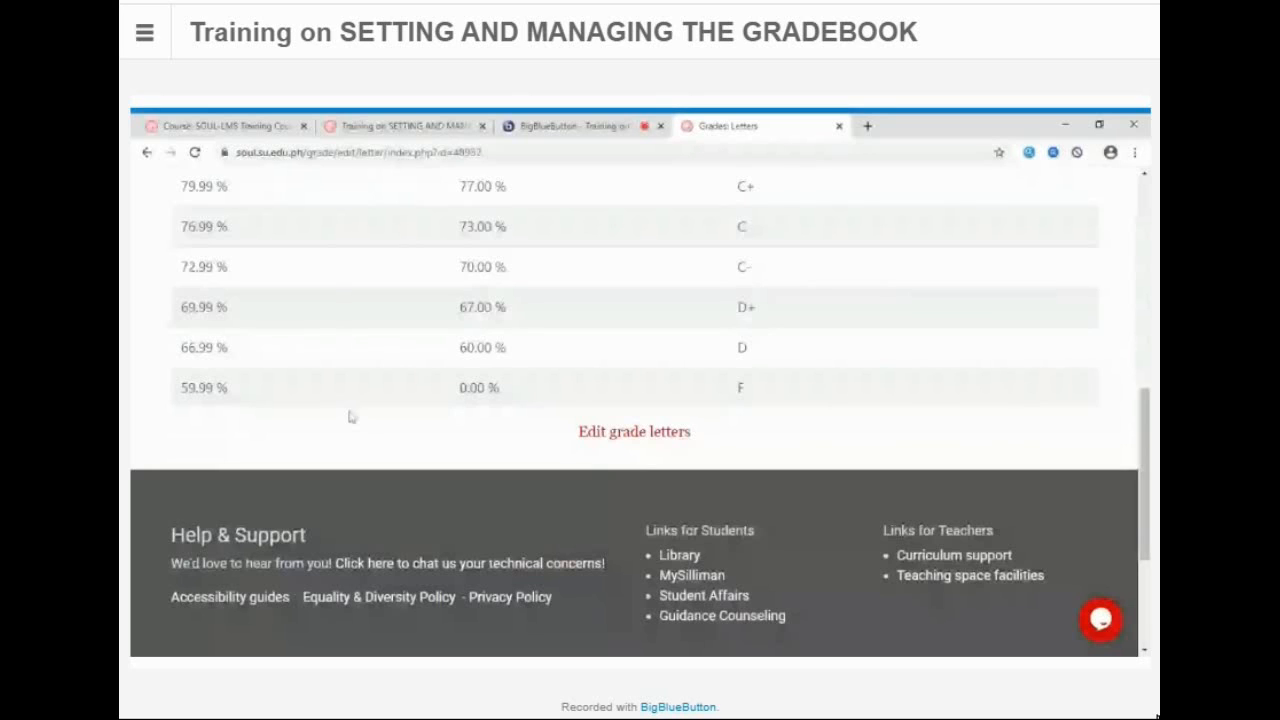
scroll(682, 287, "up", 5)
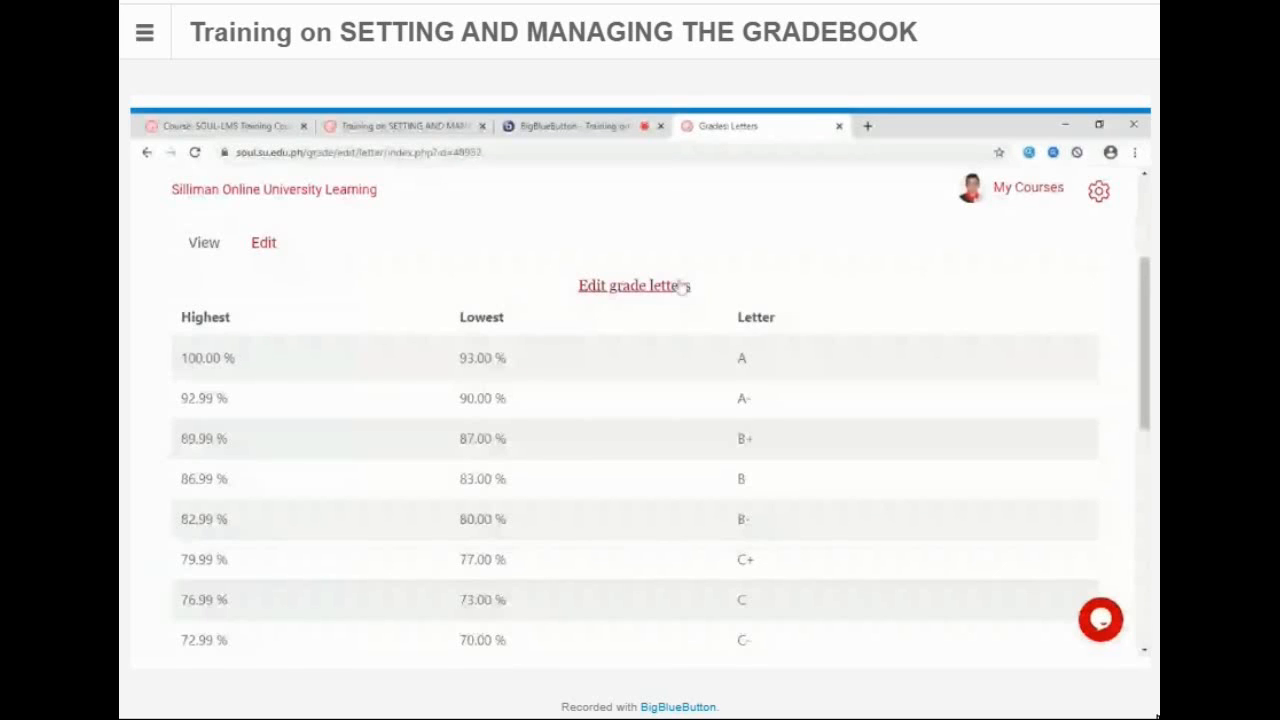
Step: Open the course's grade letters for editing and look over the letter and minimum percentage entries
left_click(624, 290)
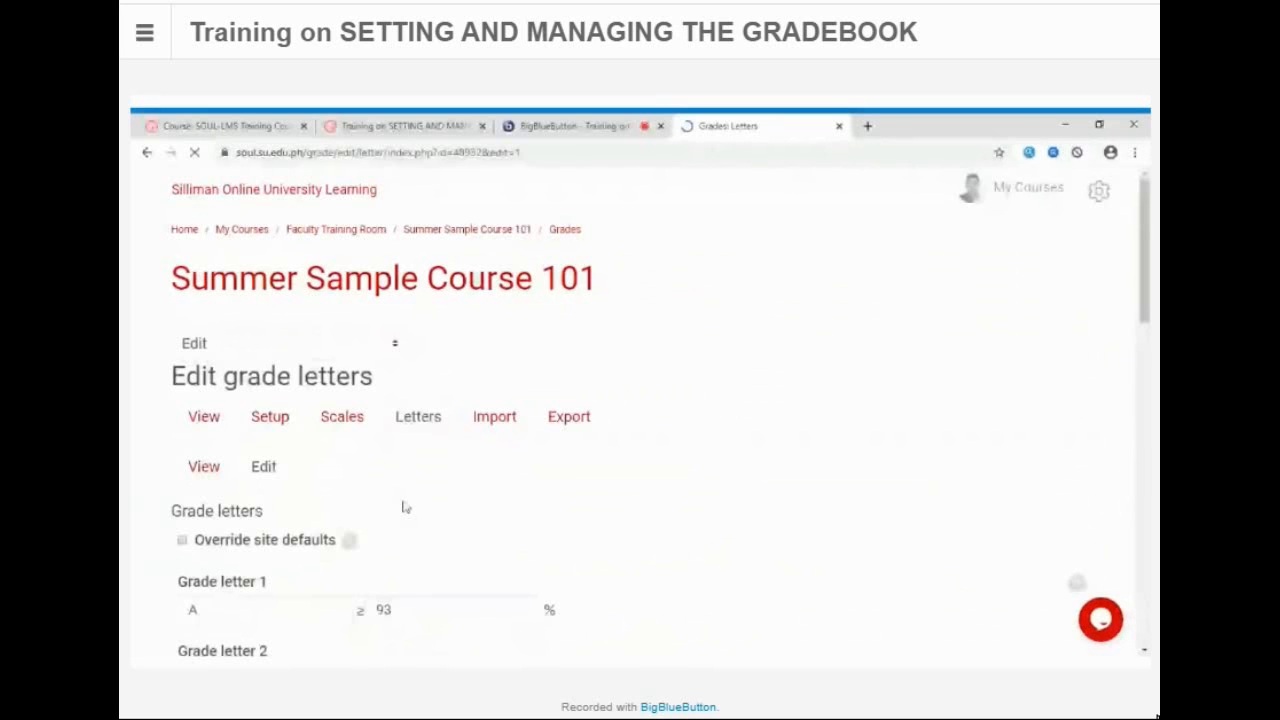
scroll(405, 508, "down", 2)
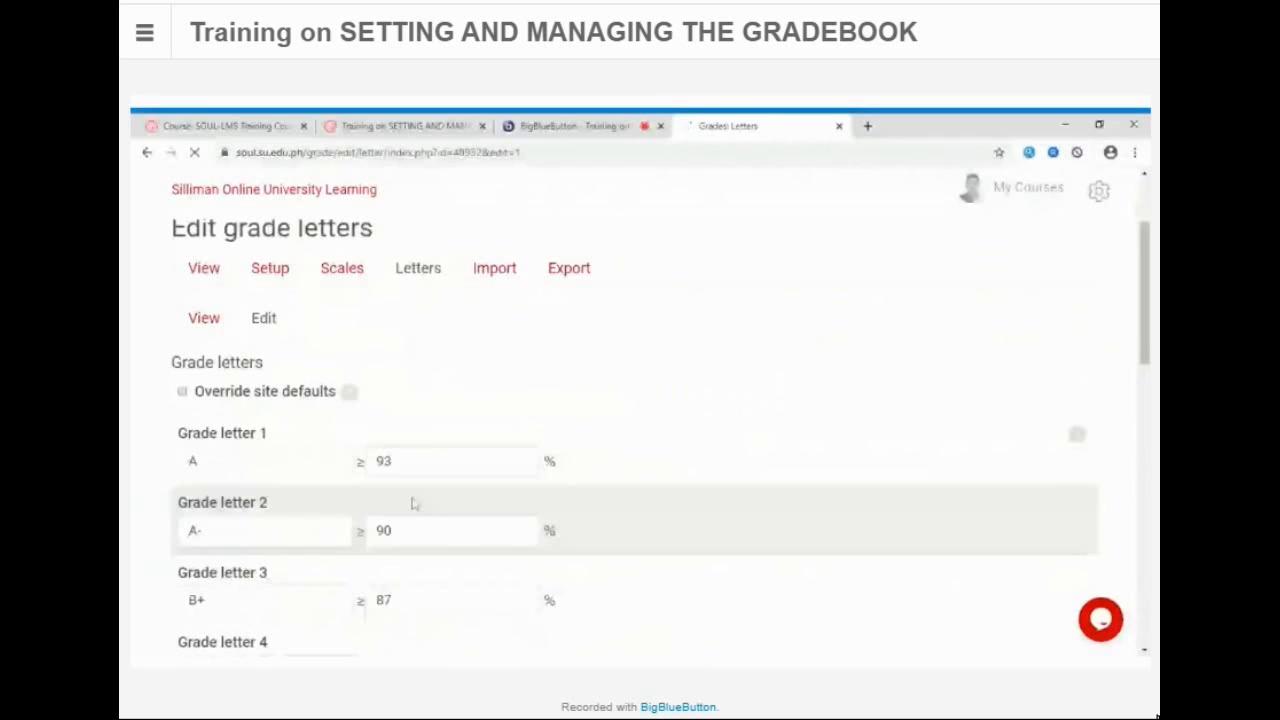
scroll(411, 503, "down", 1)
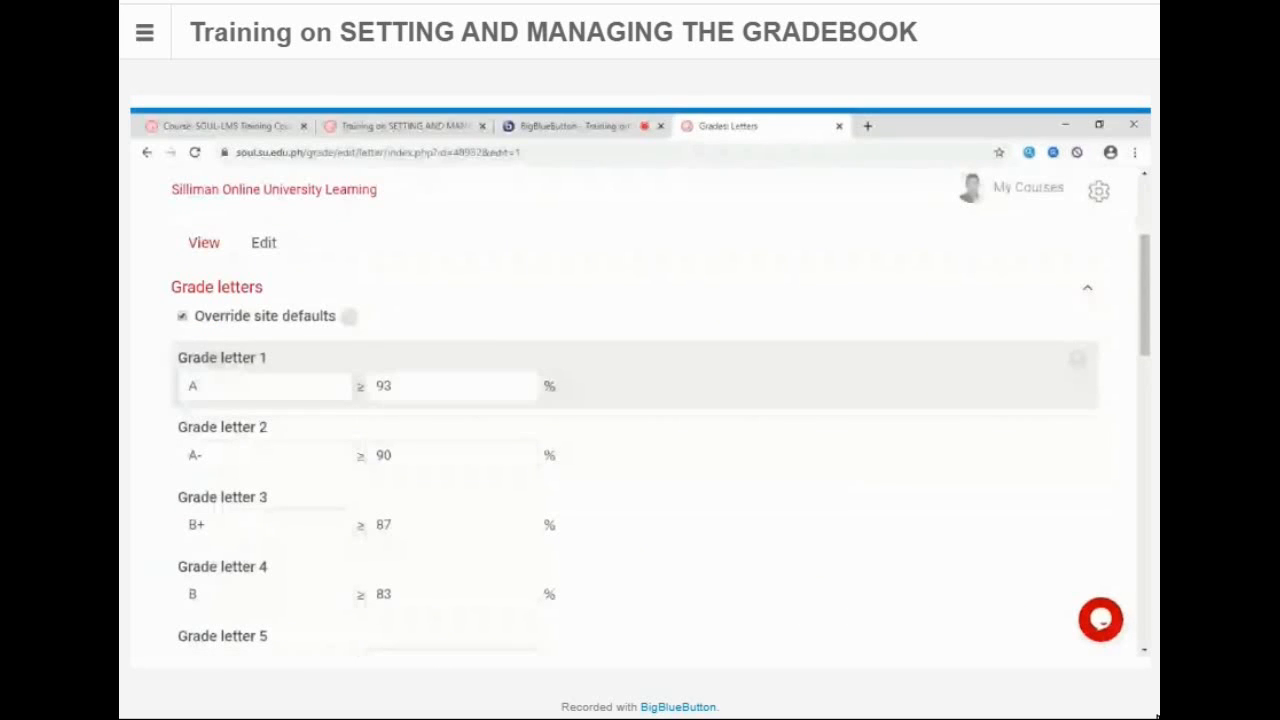
scroll(280, 347, "down", 1)
scroll(280, 347, "up", 1)
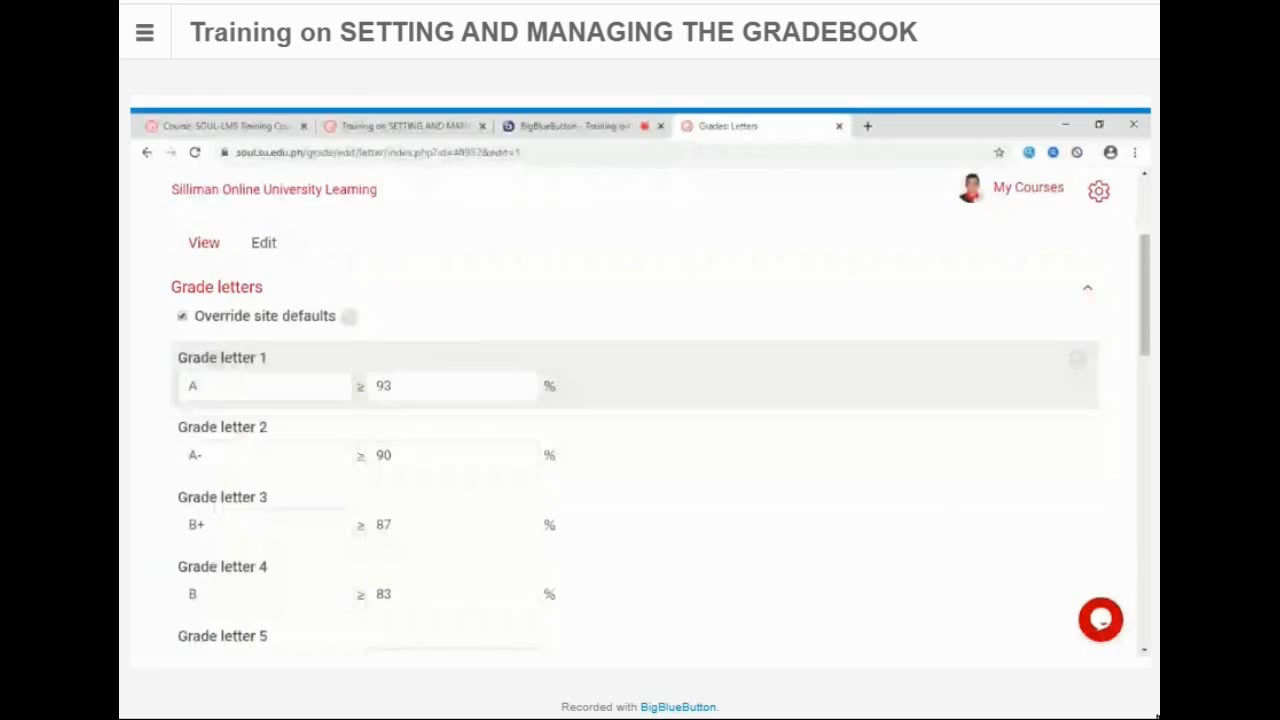
Step: Change the letter of Grade letter 1 to A+ and look through the other grade letter entries
left_click(264, 386)
key("BackSpace")
scroll(264, 386, "down", 1)
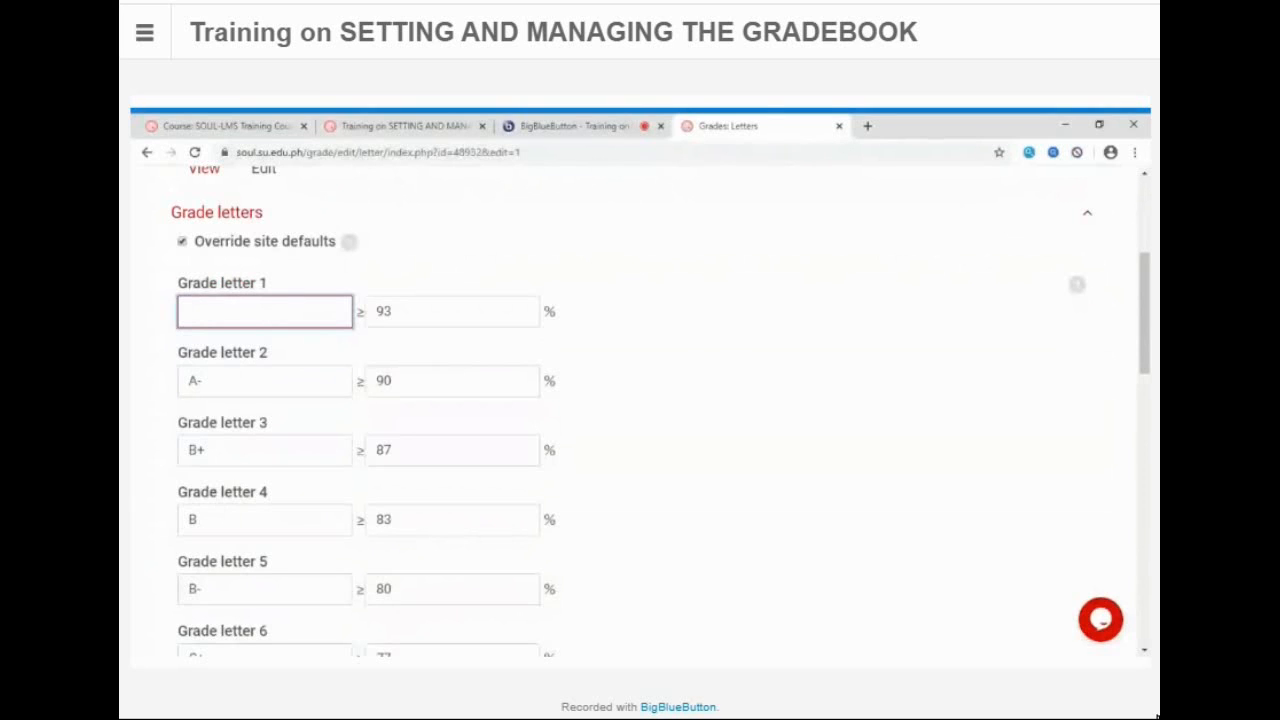
type("A")
scroll(316, 337, "down", 5)
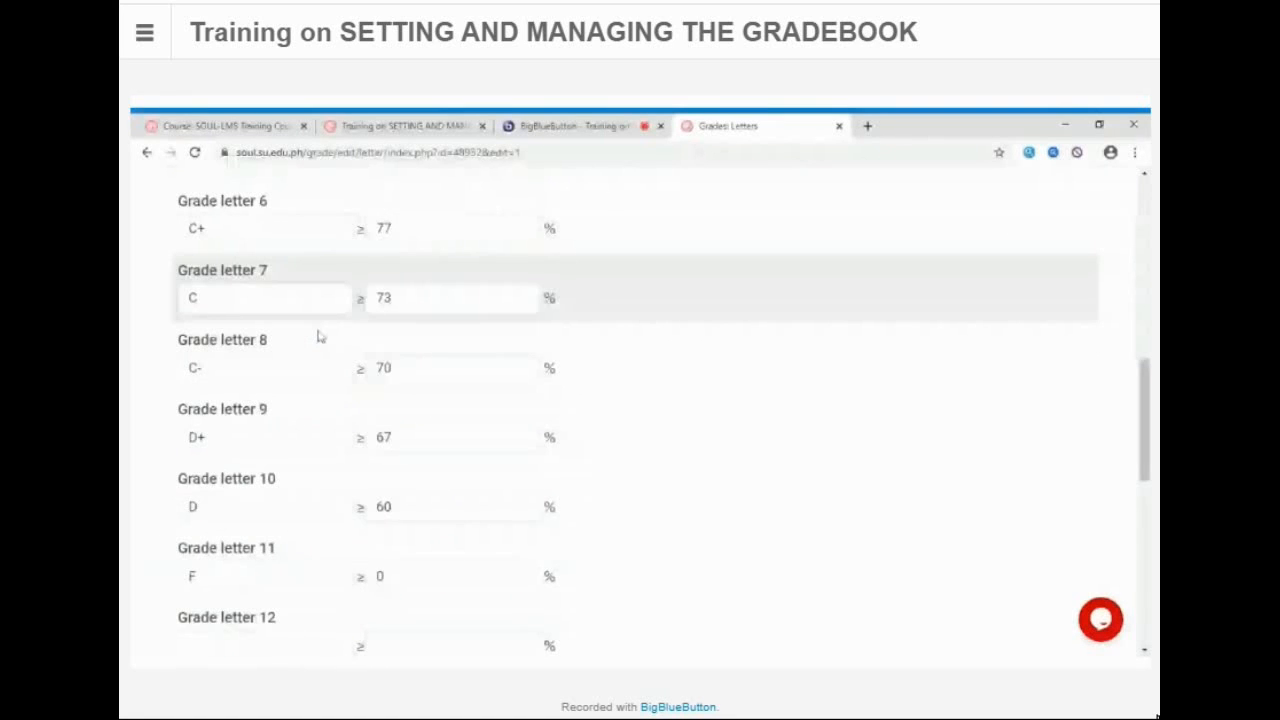
type("-")
key("BackSpace")
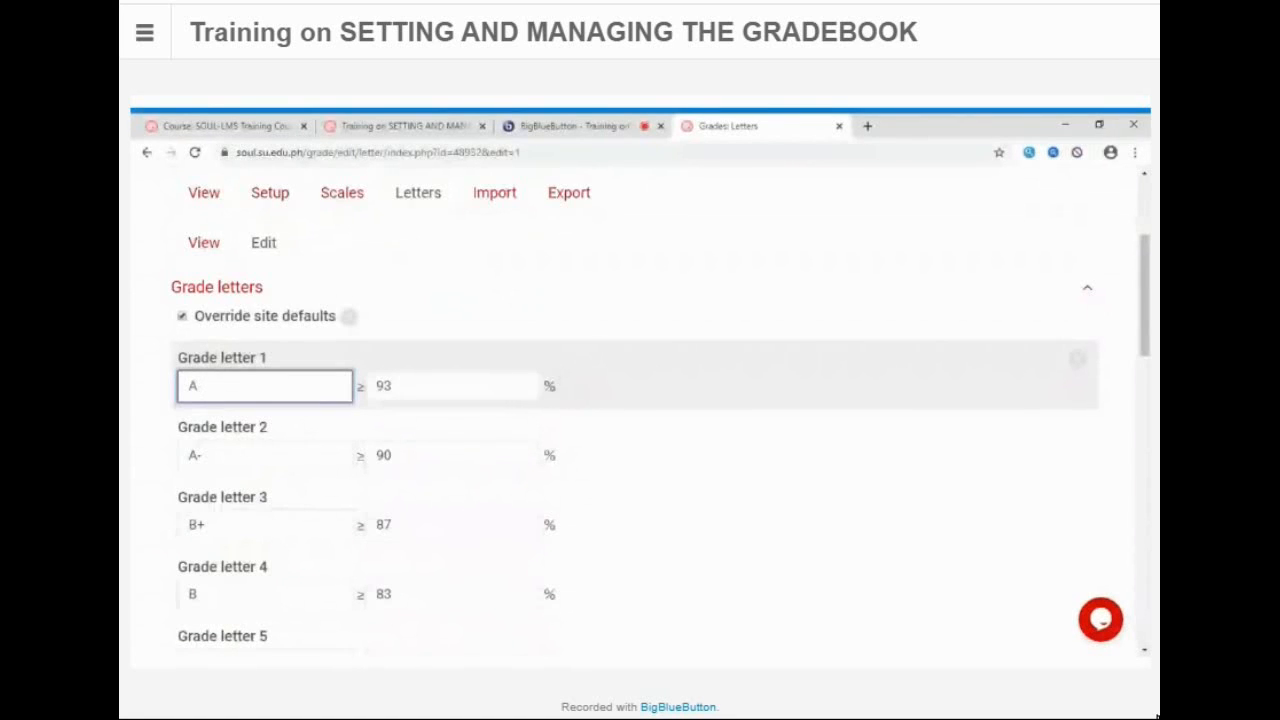
type("+")
scroll(298, 411, "down", 1)
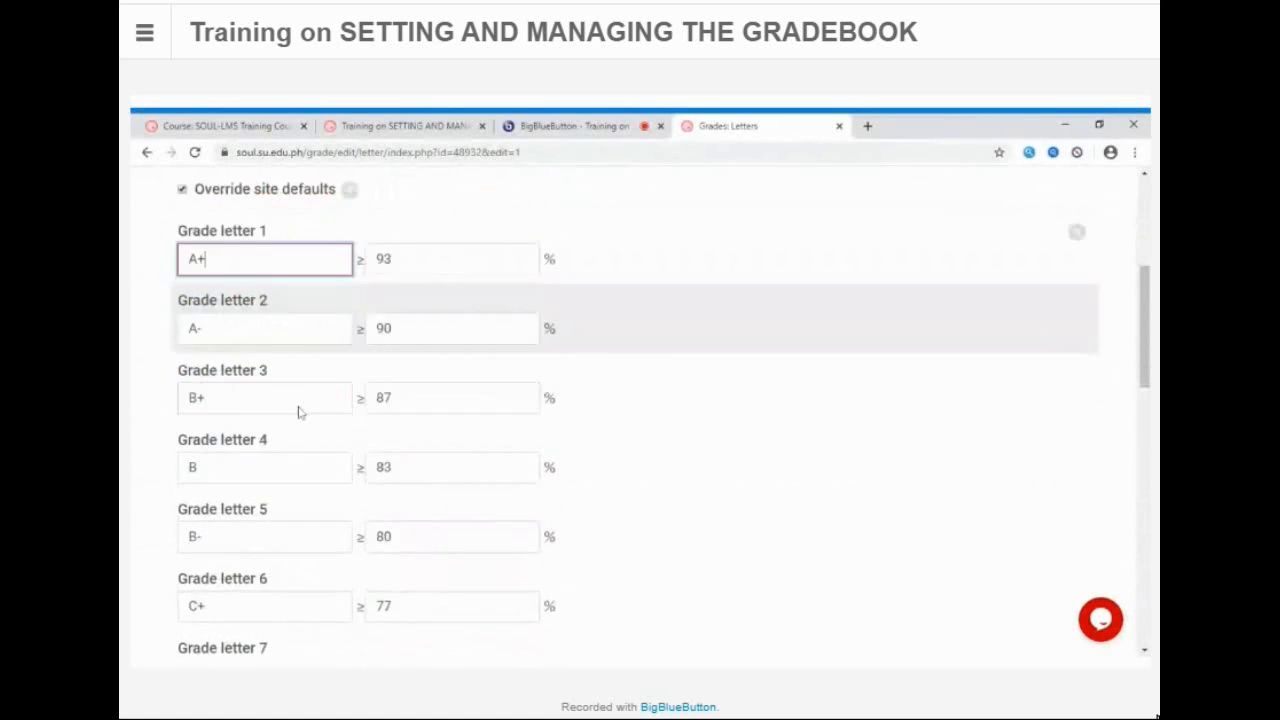
scroll(298, 411, "down", 5)
scroll(362, 397, "up", 2)
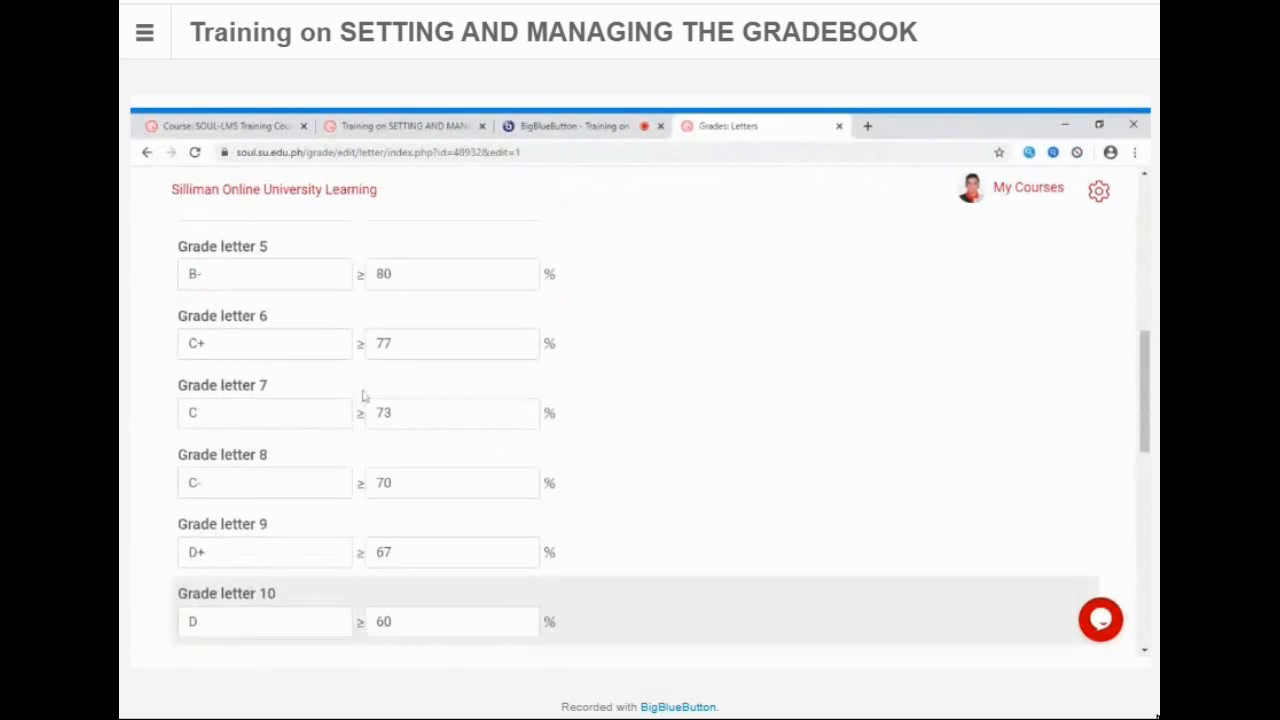
scroll(362, 397, "up", 4)
scroll(383, 426, "down", 1)
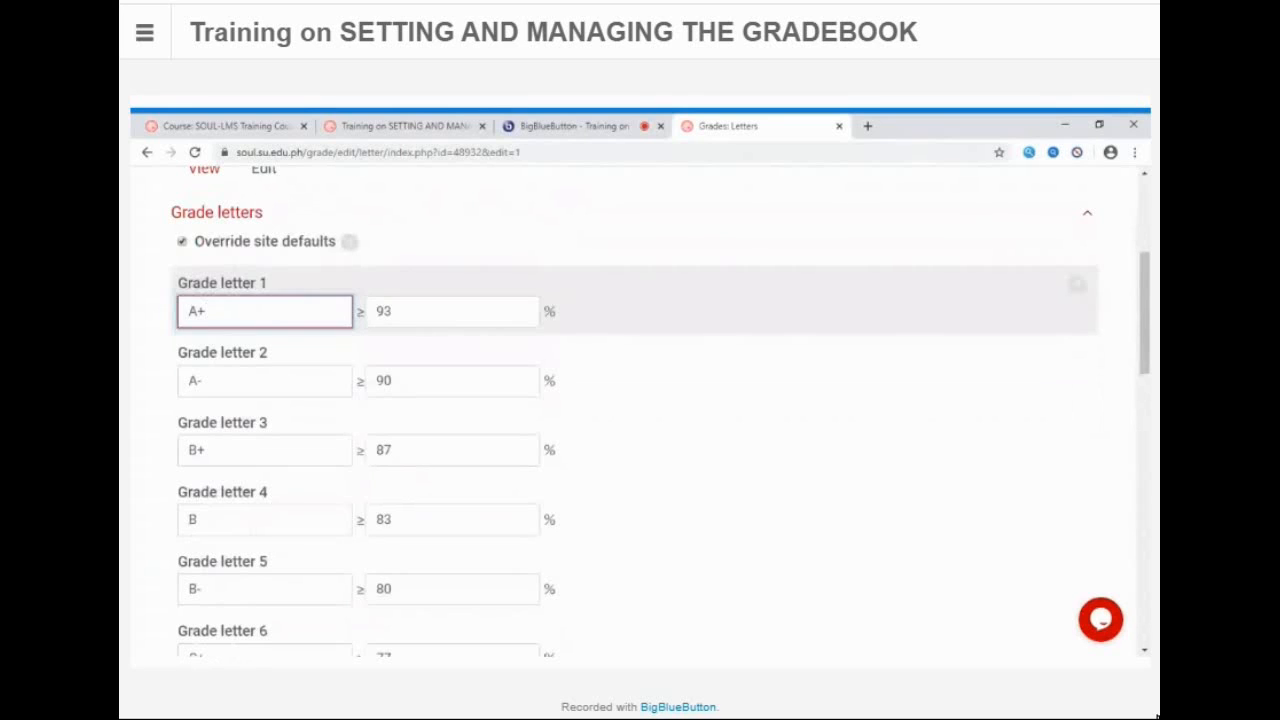
Step: Replace the letter of Grade letter 1 with Satisfactory
left_click(400, 311)
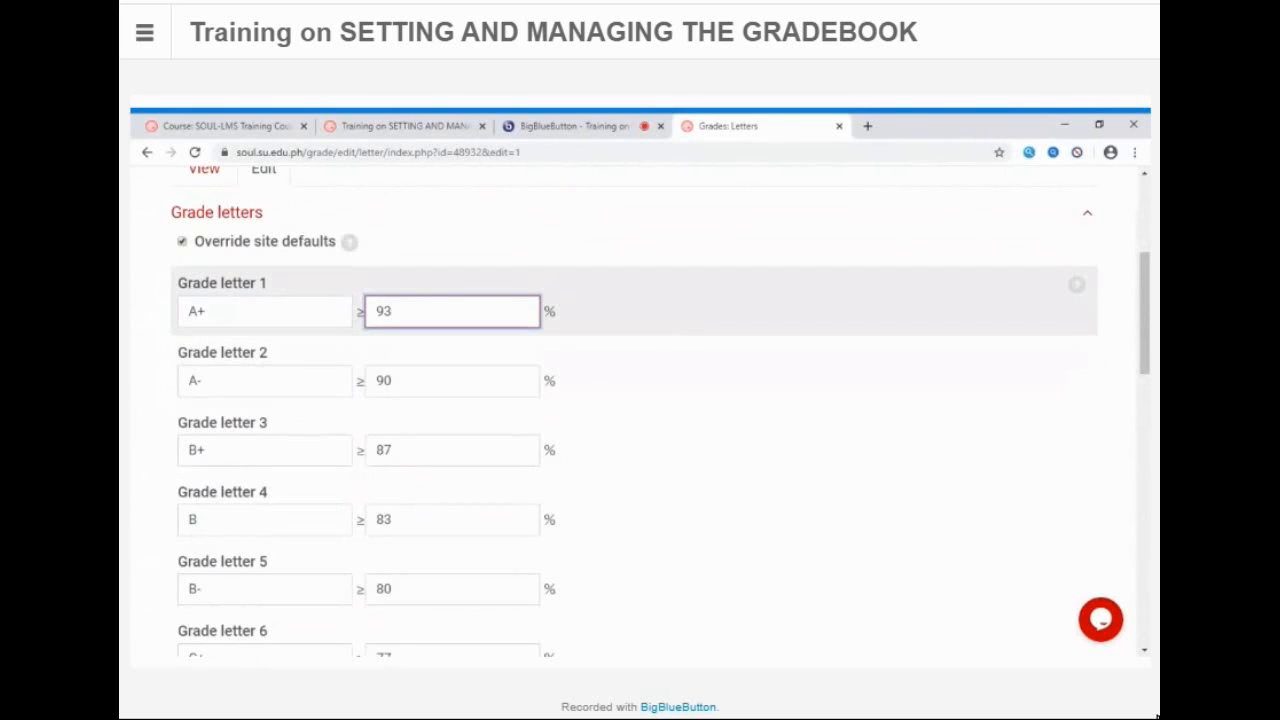
left_click(208, 311)
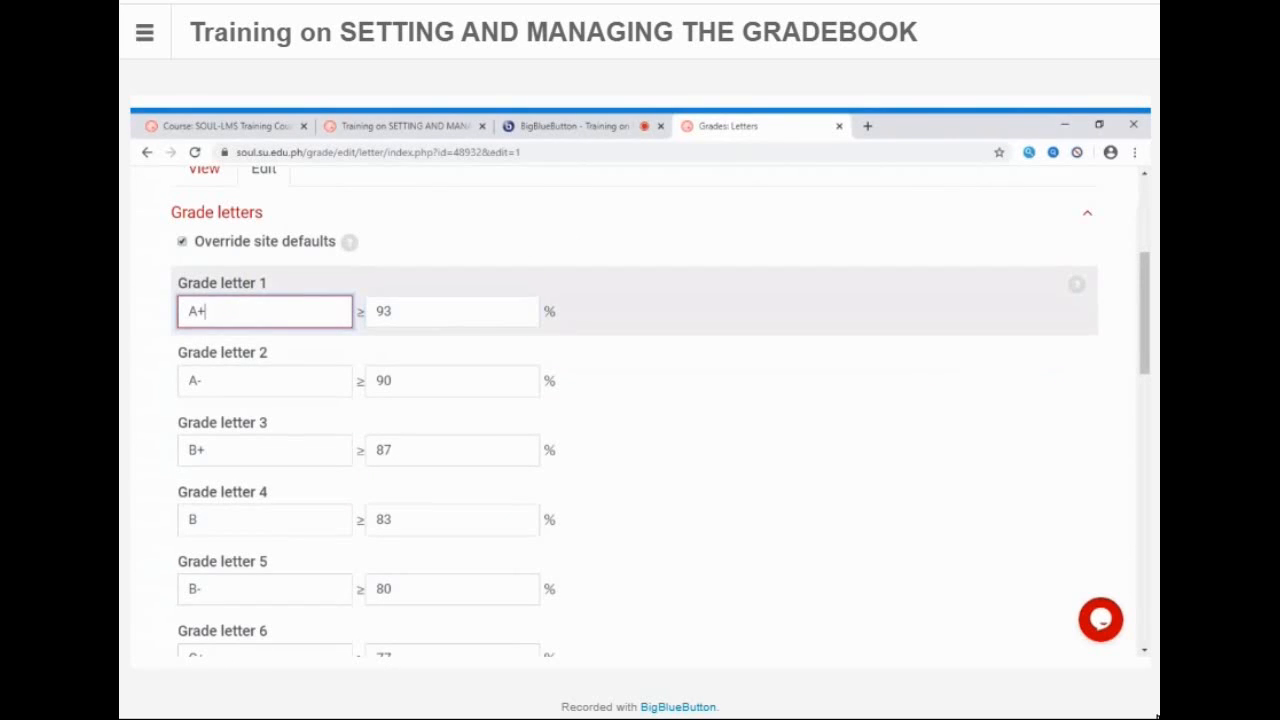
key("ctrl+a")
scroll(330, 356, "down", 1)
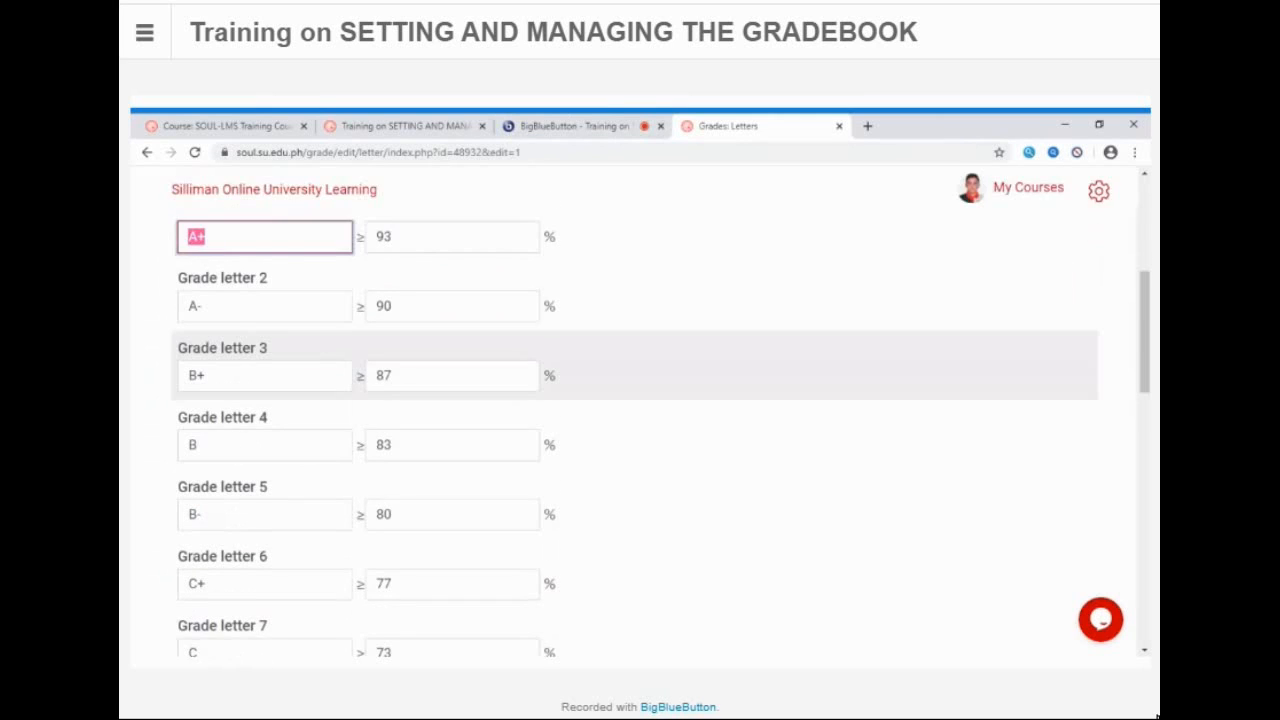
scroll(326, 354, "down", 7)
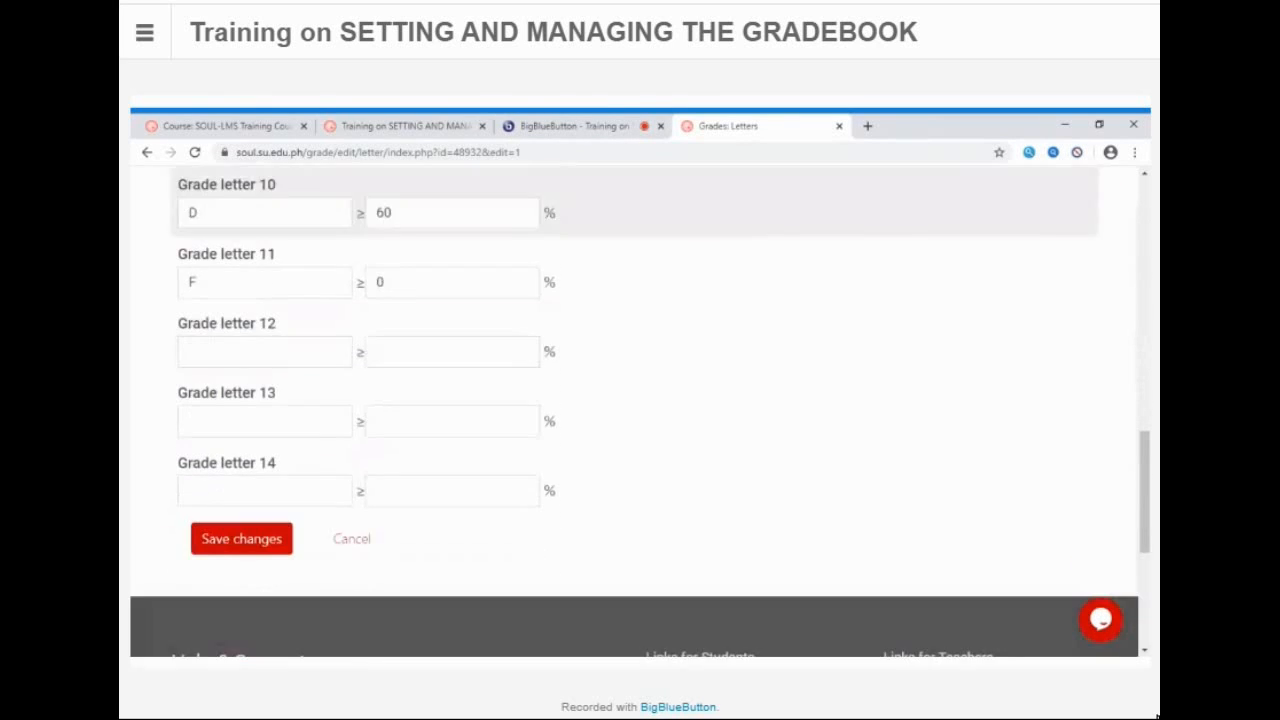
scroll(326, 360, "up", 5)
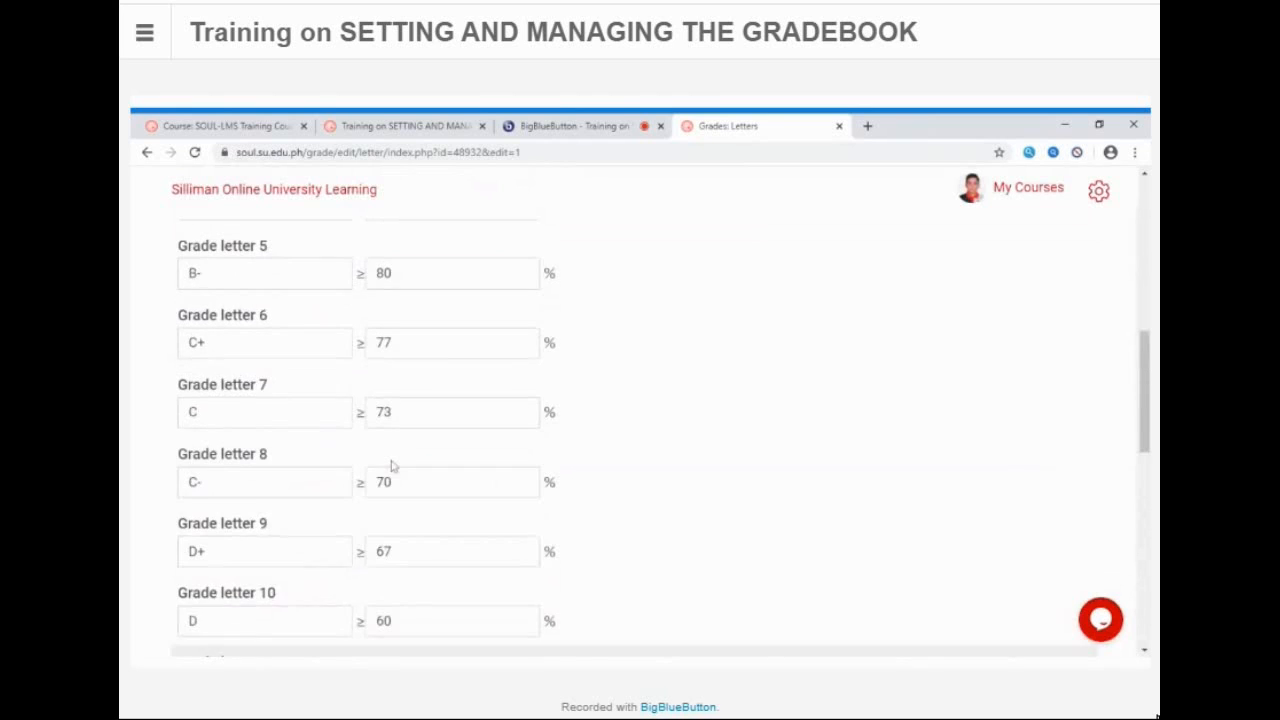
scroll(392, 466, "up", 4)
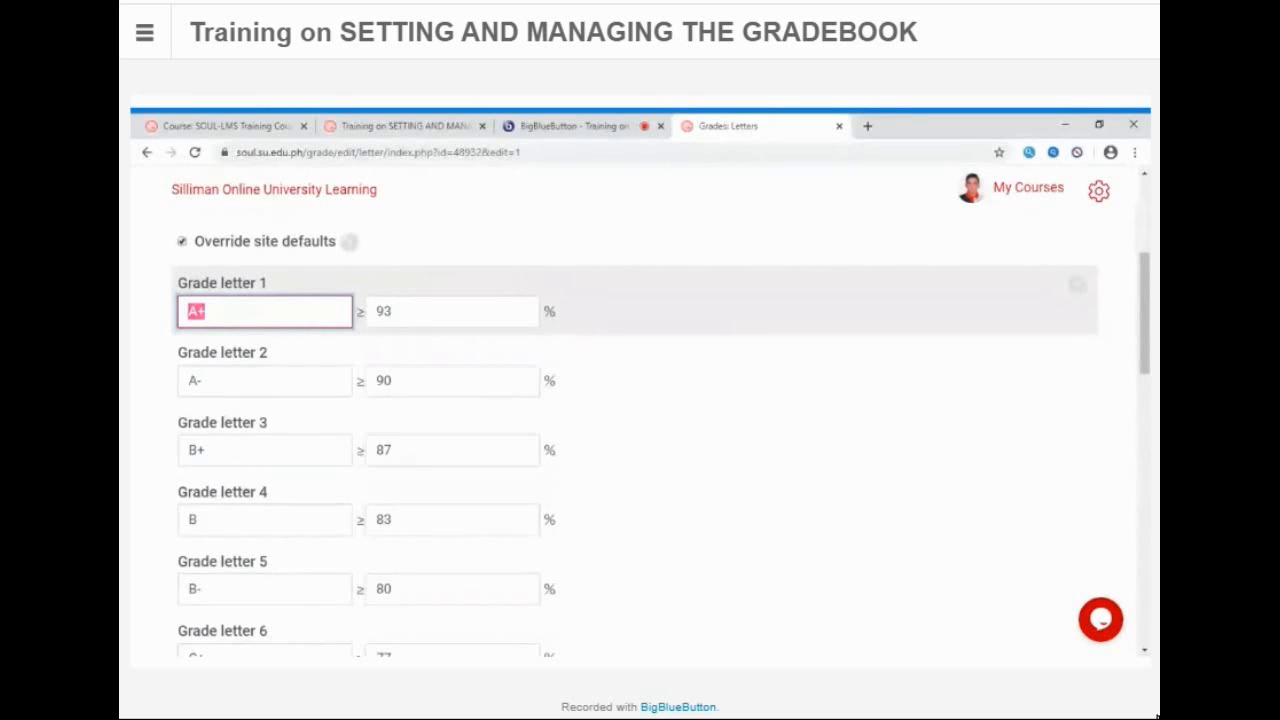
type("SAC")
key("BackSpace")
key("BackSpace")
type("acr")
key("BackSpace")
key("BackSpace")
type("tisfactor")
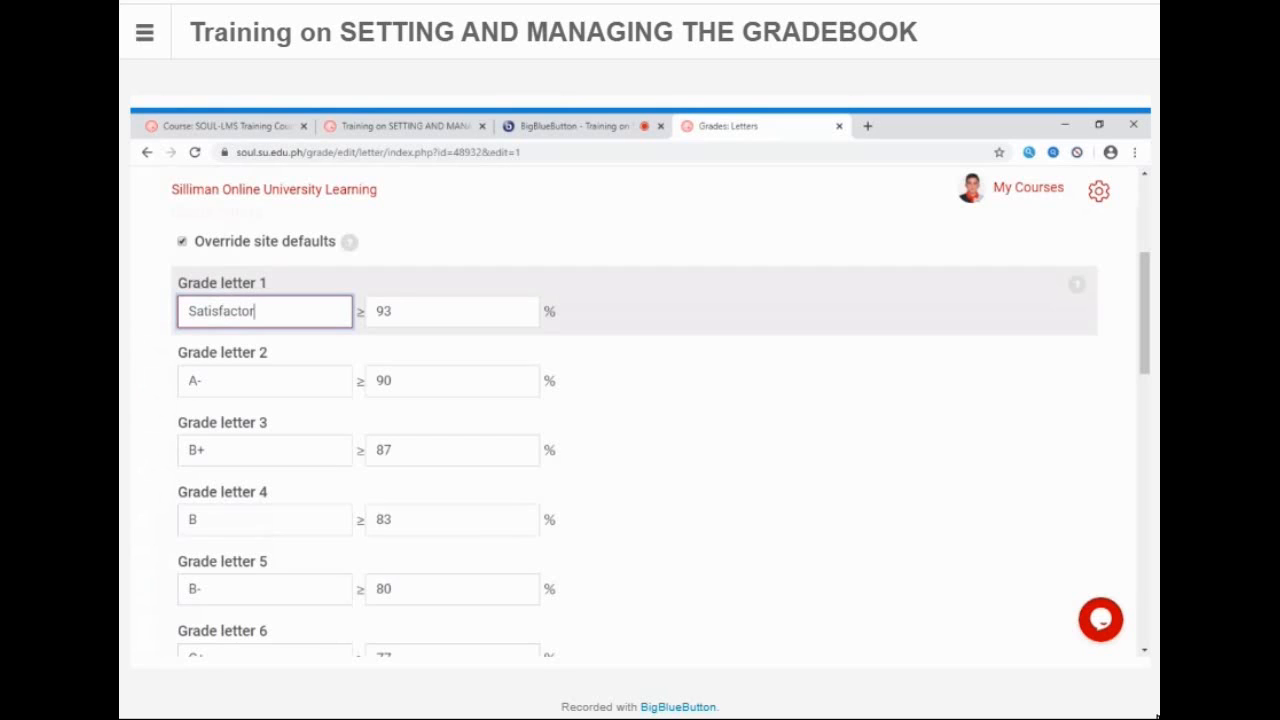
type("y")
key("BackSpace")
type("y")
Step: Set the minimum percentage of Grade letter 1 to 75
left_click(402, 311)
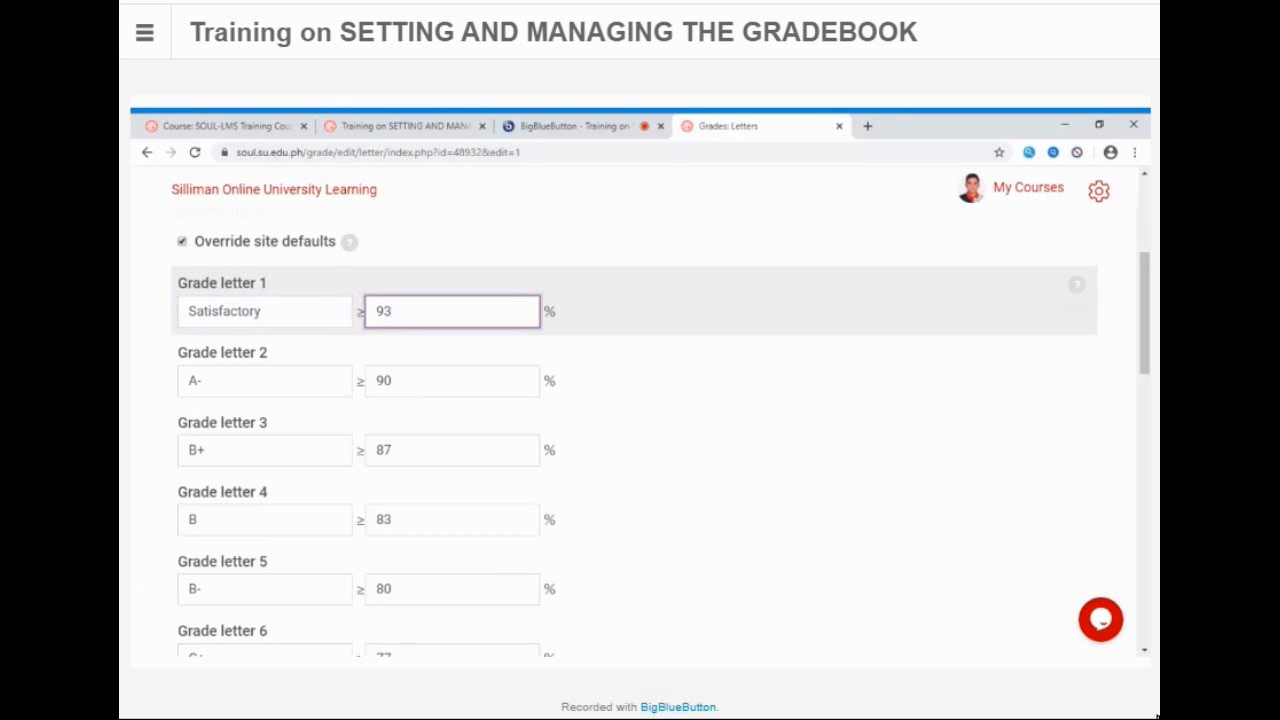
key("BackSpace")
key("BackSpace")
type("75")
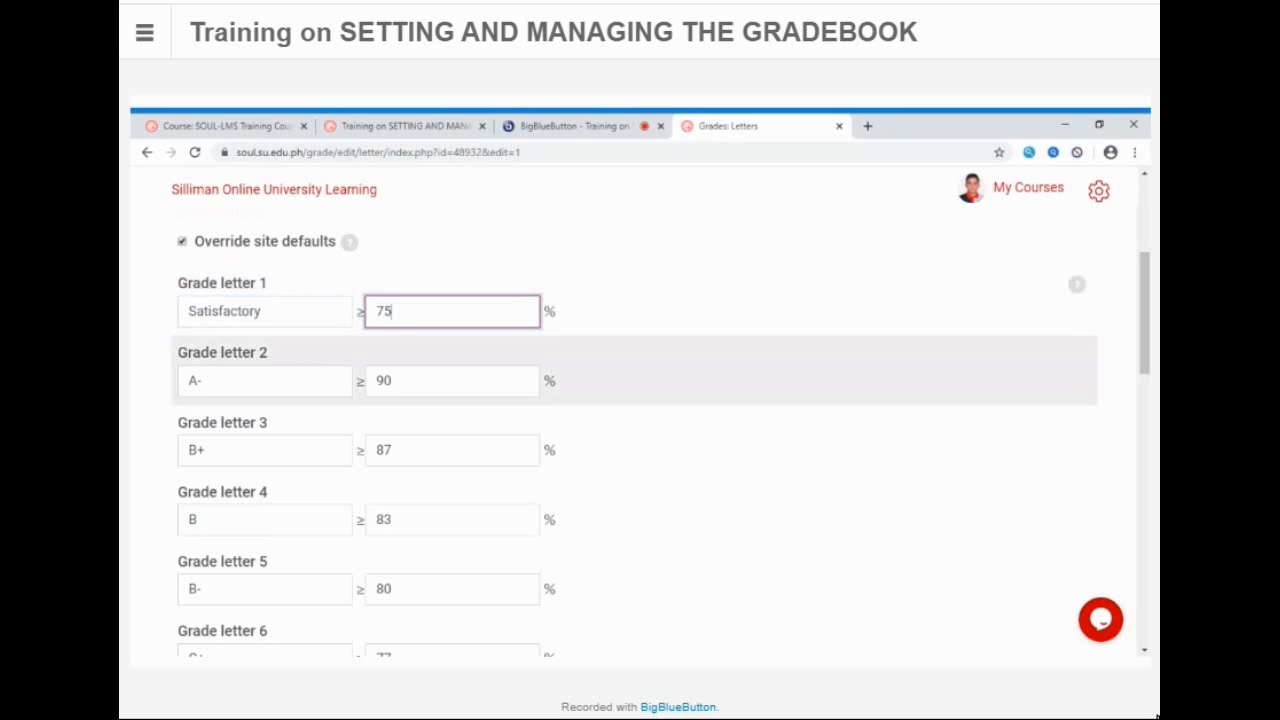
Step: Replace the letter of Grade letter 2 with Unsatisfactory, reusing the text from Grade letter 1
key("Tab")
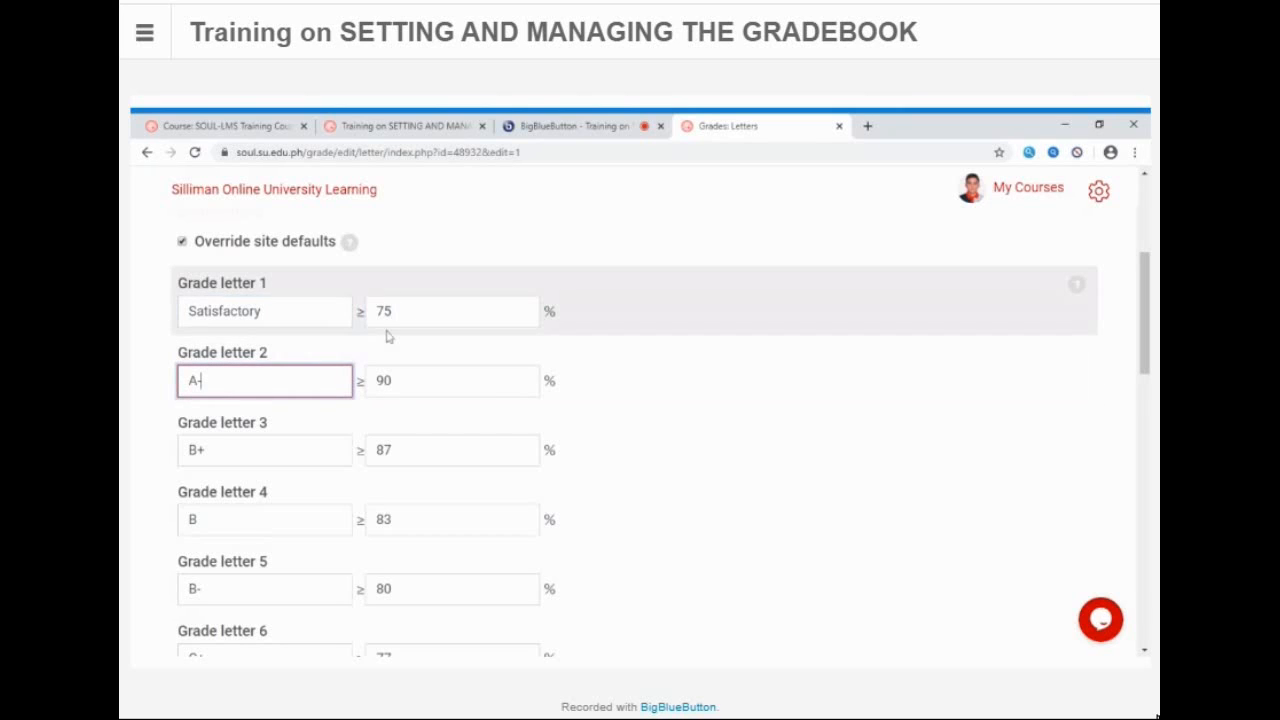
key("BackSpace")
key("BackSpace")
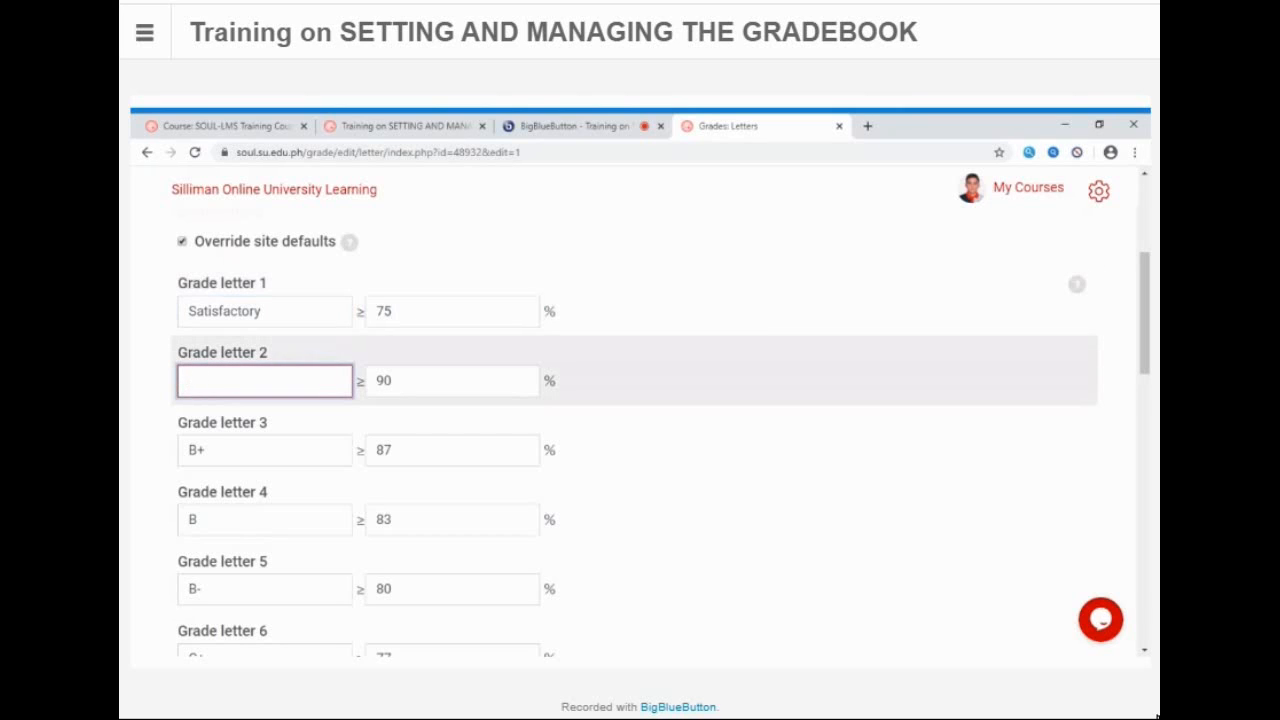
left_click_drag(264, 311, 172, 317)
key("ctrl+c")
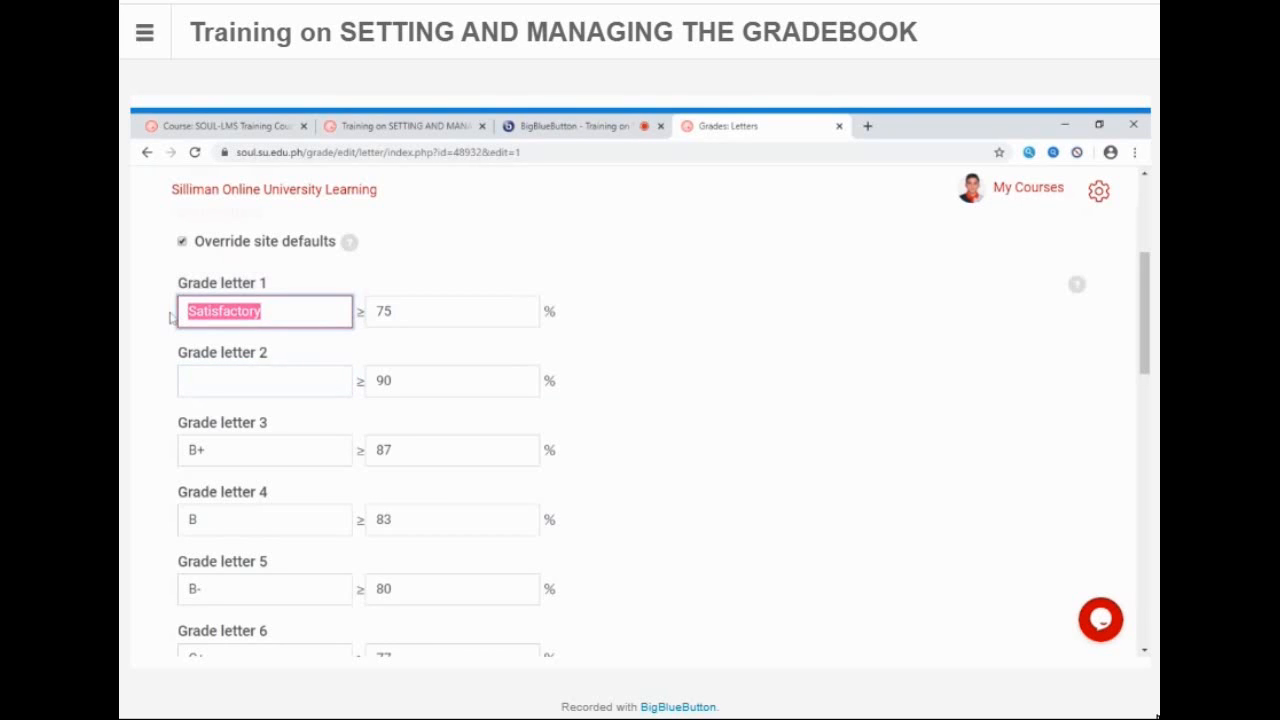
left_click(230, 381)
key("ctrl+v")
left_click(188, 381)
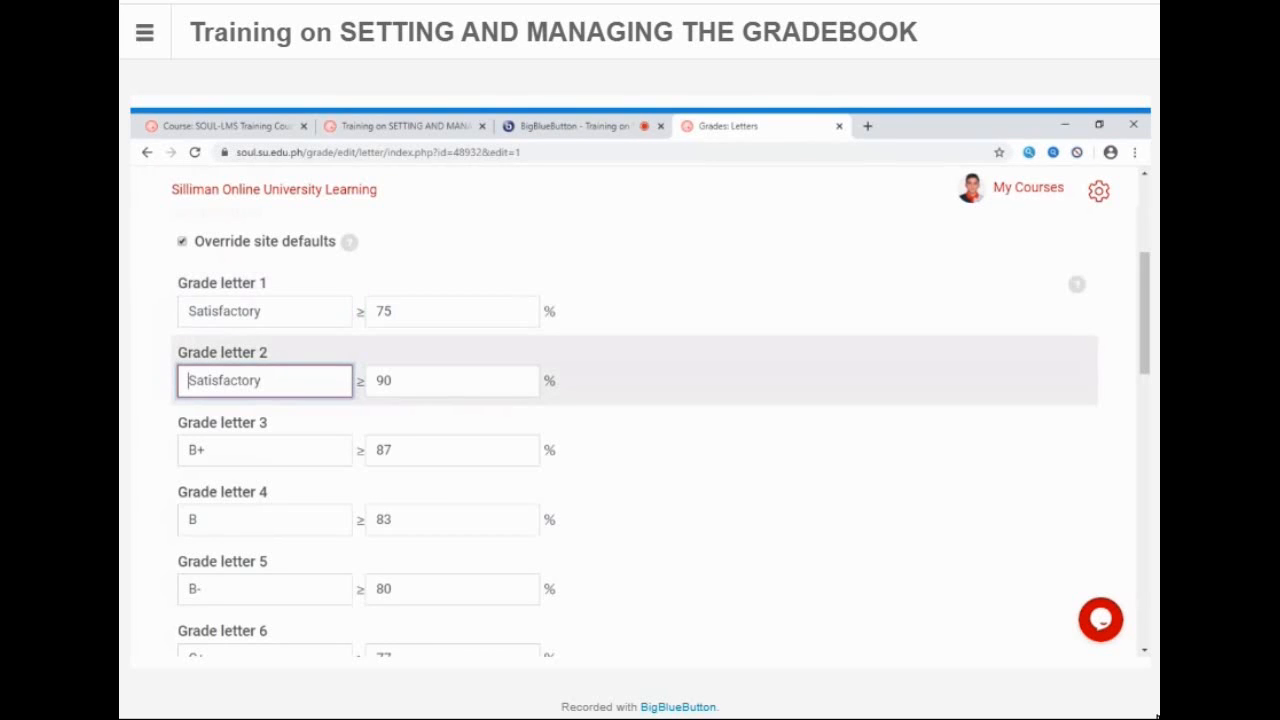
type("Un")
key("Delete")
type("s")
Step: Try 74 and 60 as the minimum percentage of Grade letter 2
left_click(392, 381)
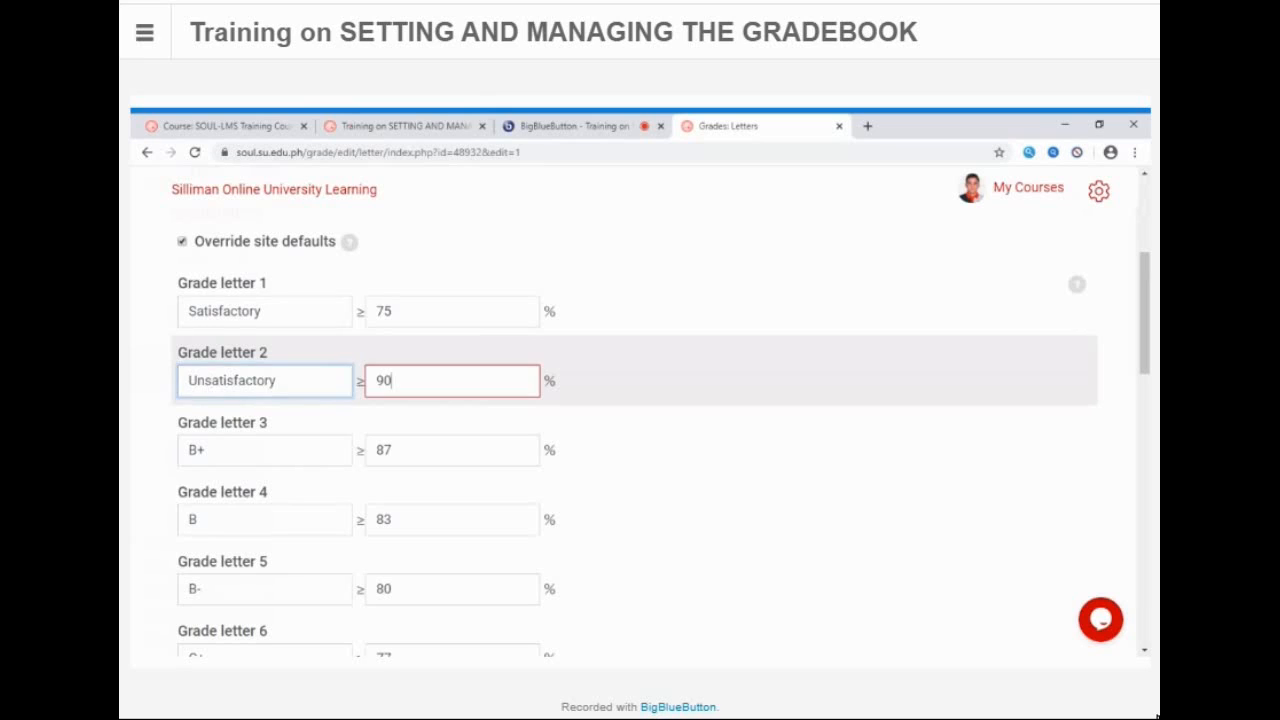
key("BackSpace")
key("BackSpace")
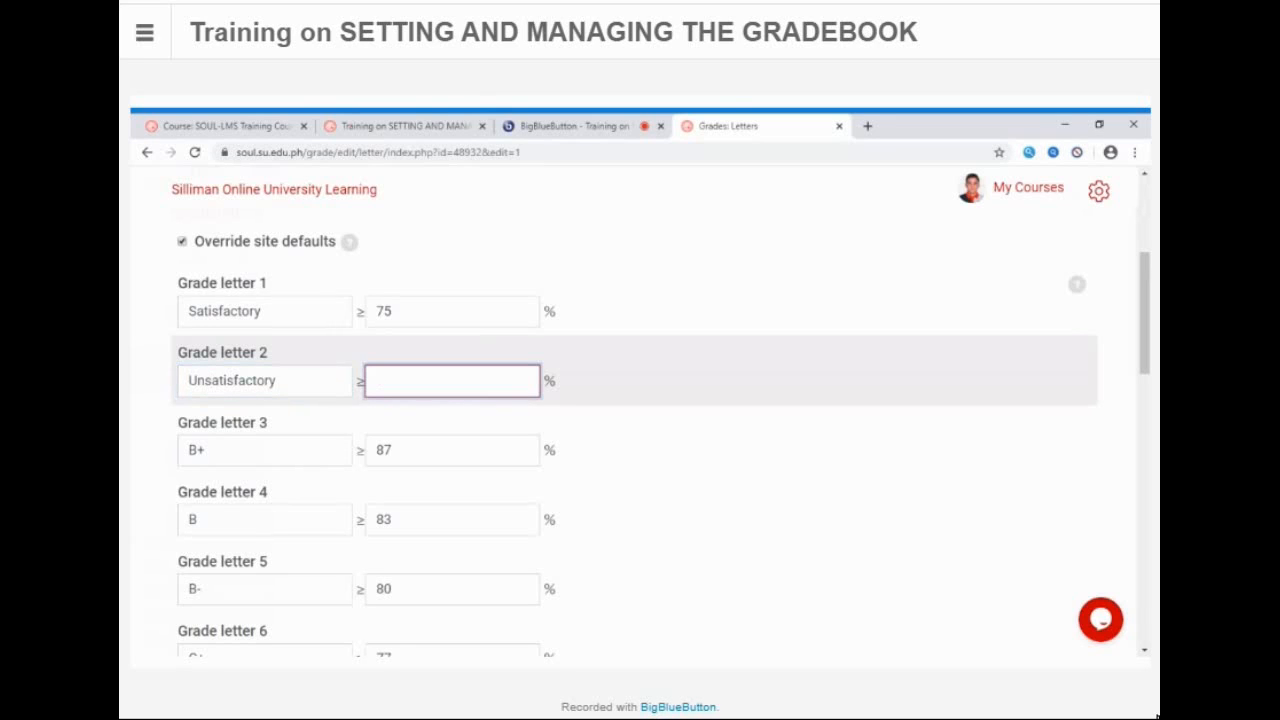
type("74")
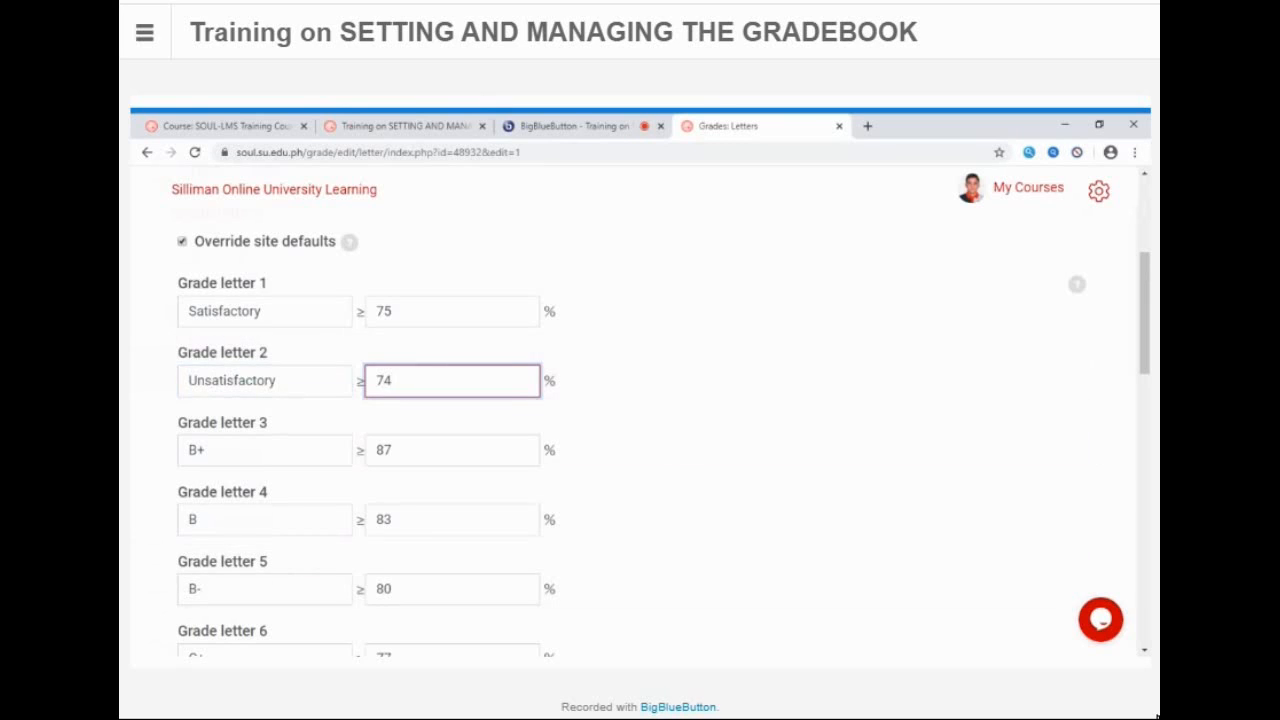
key("BackSpace")
key("BackSpace")
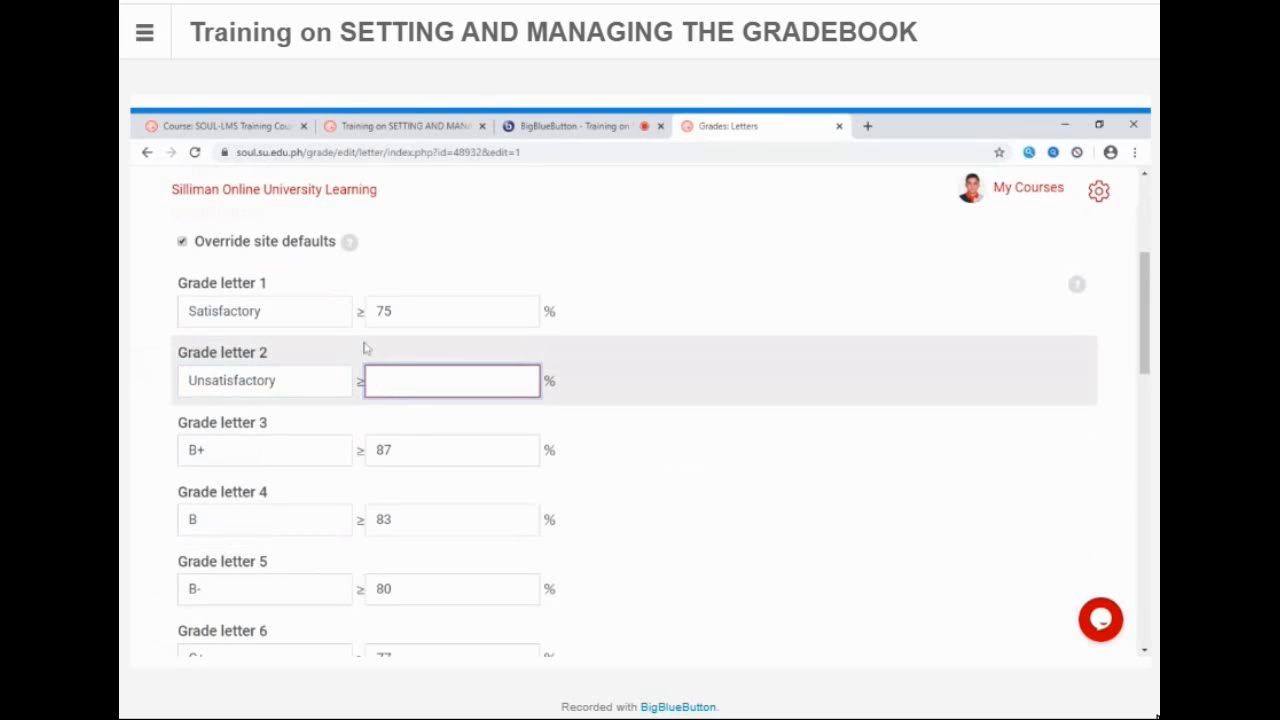
type("60")
scroll(422, 404, "down", 1)
scroll(422, 404, "down", 1)
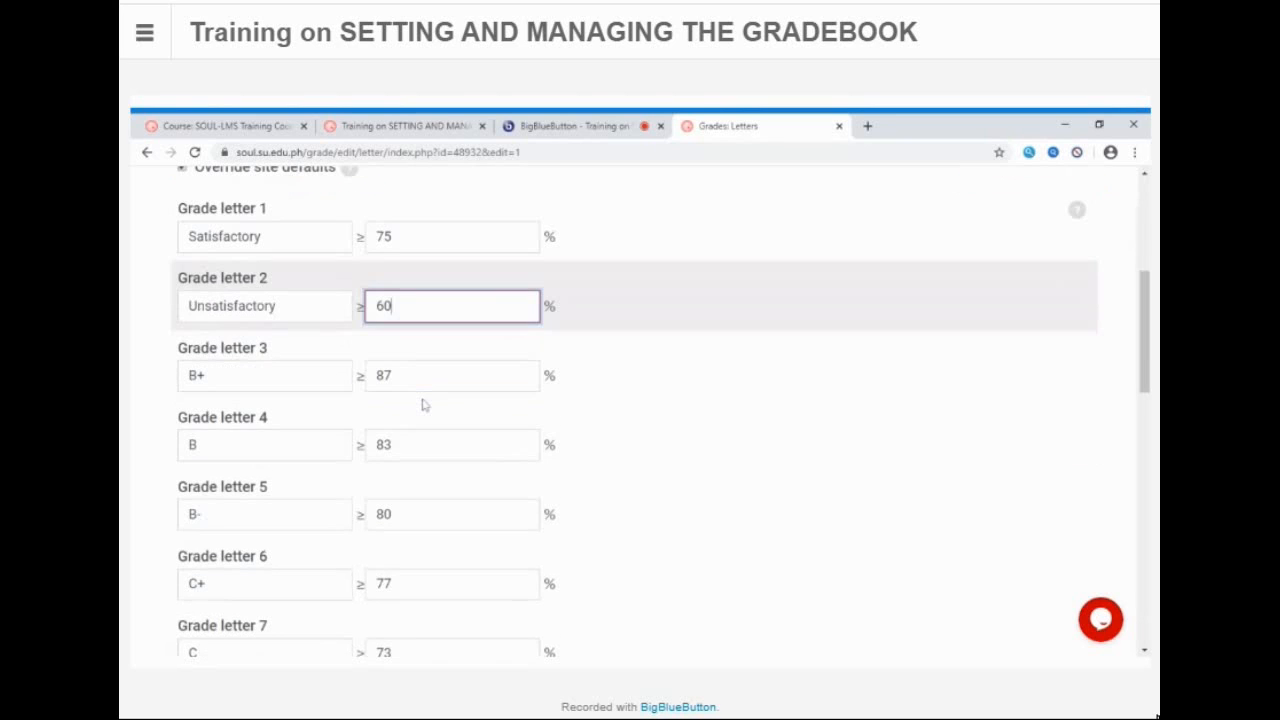
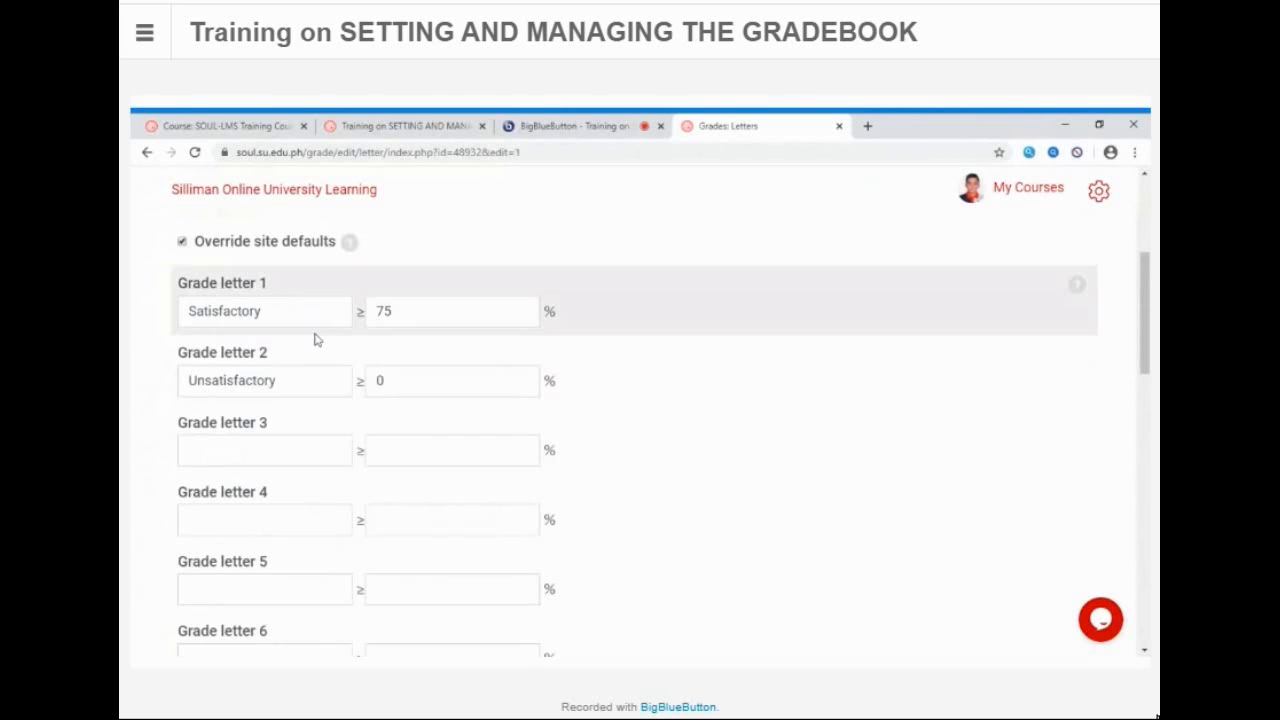
Step: Look over the grade letter entries, save the changes and check the course's grade letter ranges
scroll(340, 349, "down", 1)
scroll(340, 360, "down", 6)
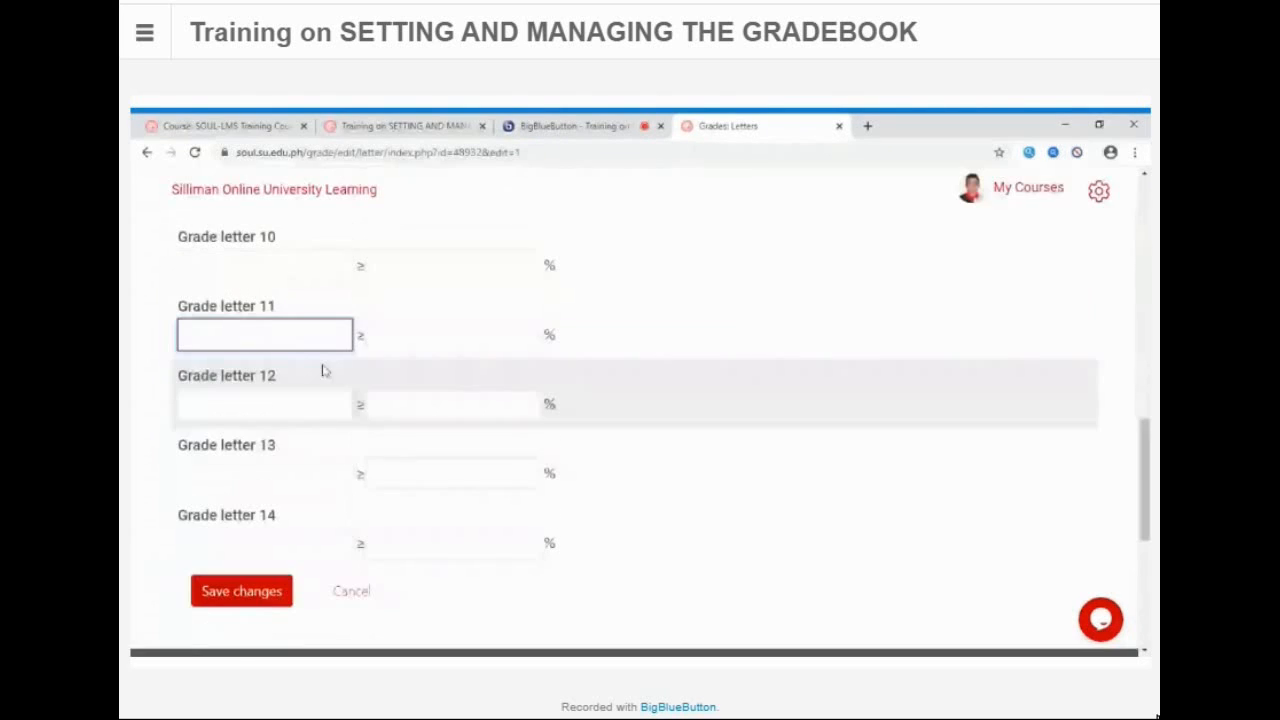
scroll(322, 370, "up", 10)
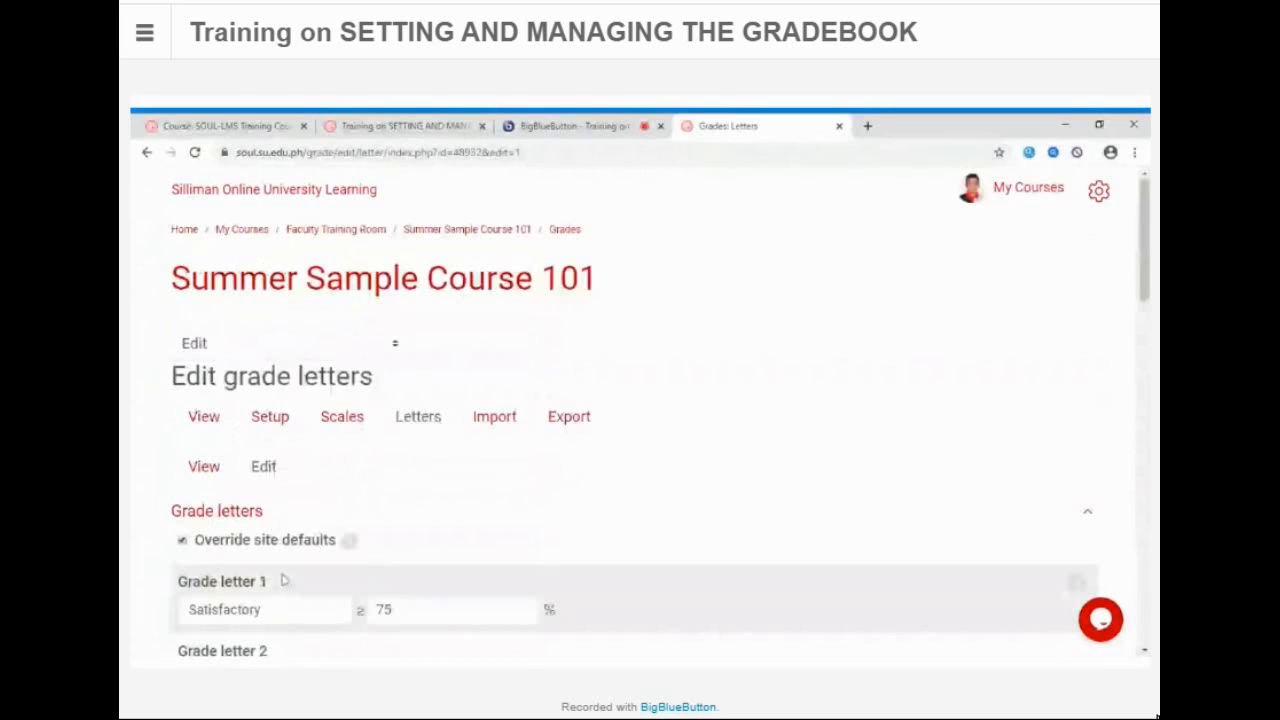
scroll(240, 500, "down", 2)
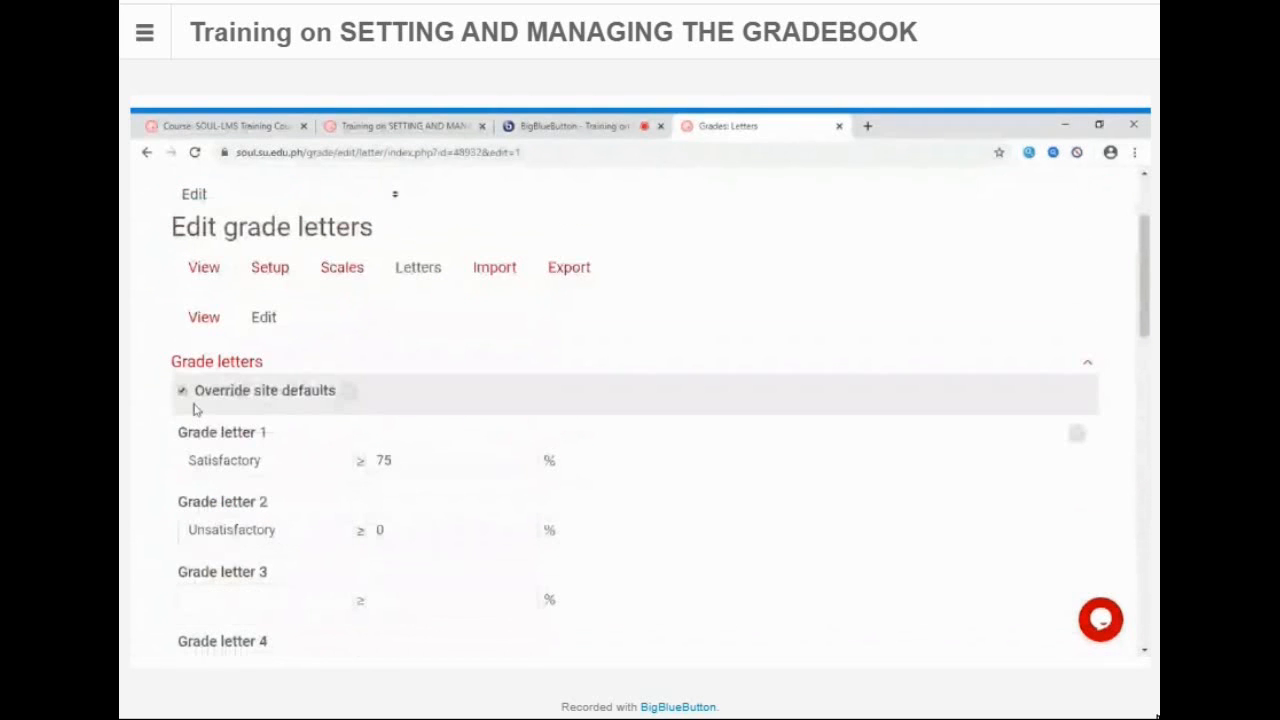
scroll(196, 410, "down", 2)
scroll(277, 480, "up", 1)
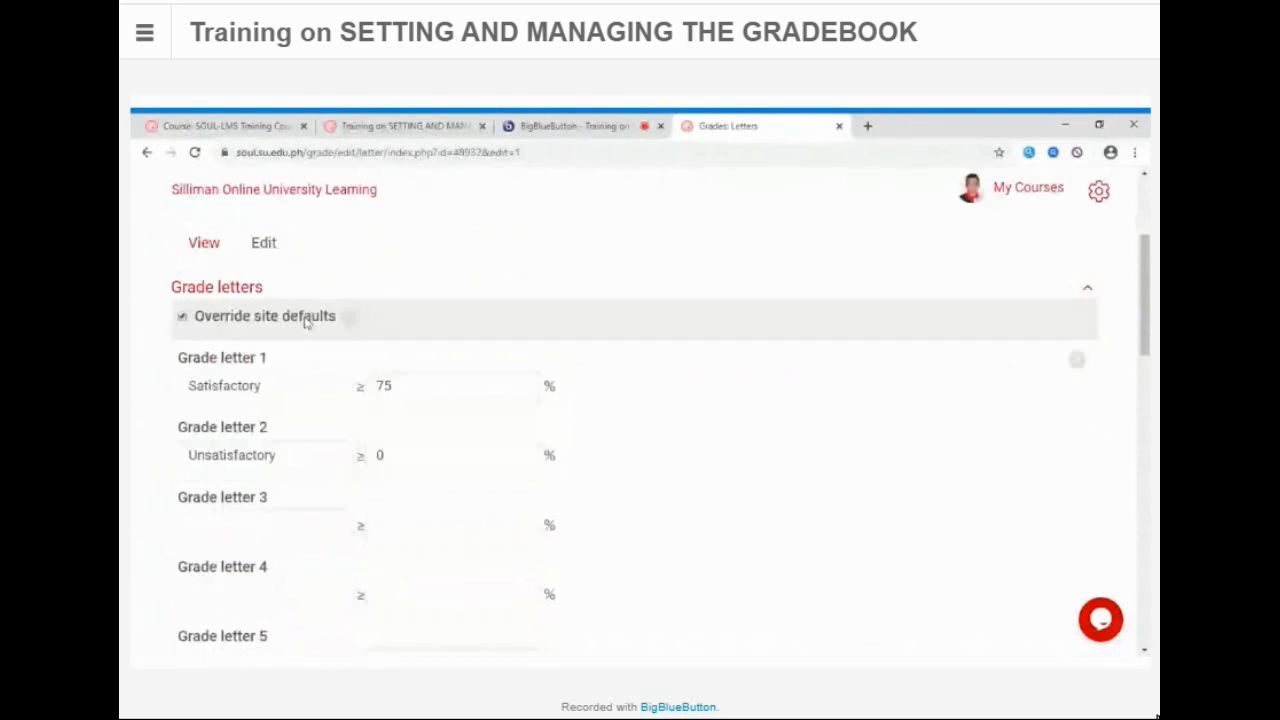
scroll(277, 463, "down", 6)
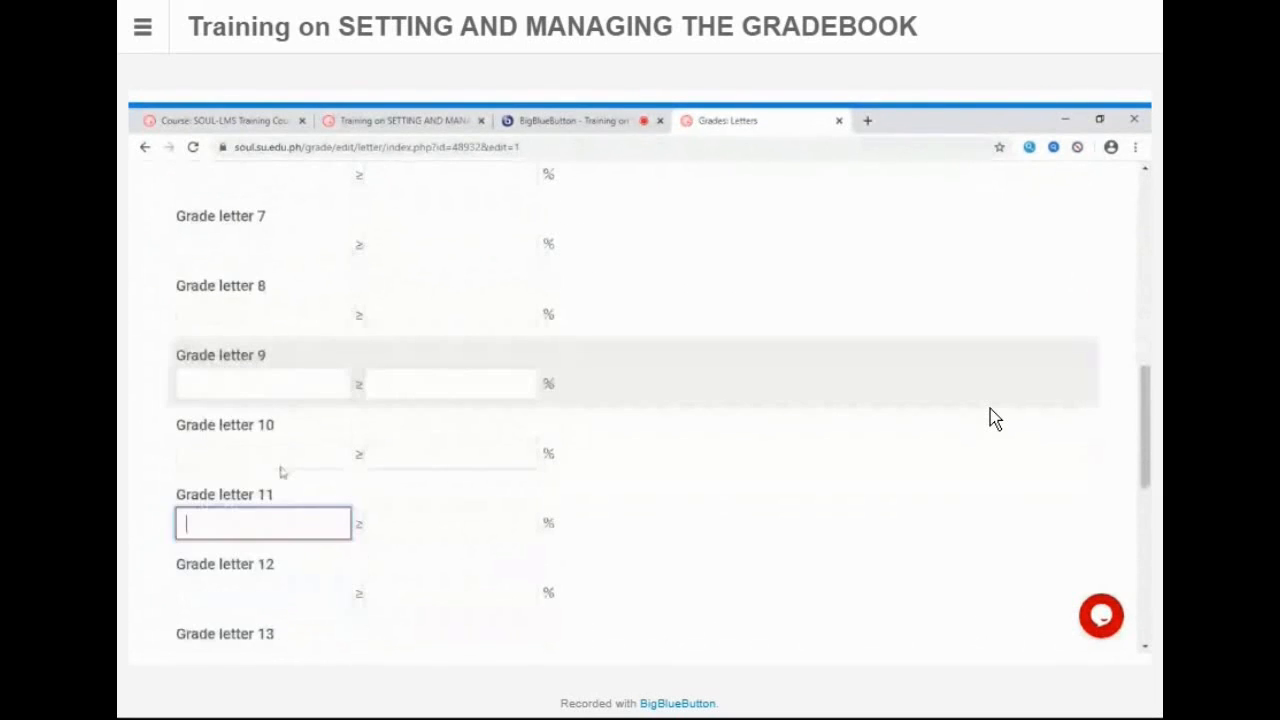
scroll(282, 472, "down", 5)
left_click(245, 440)
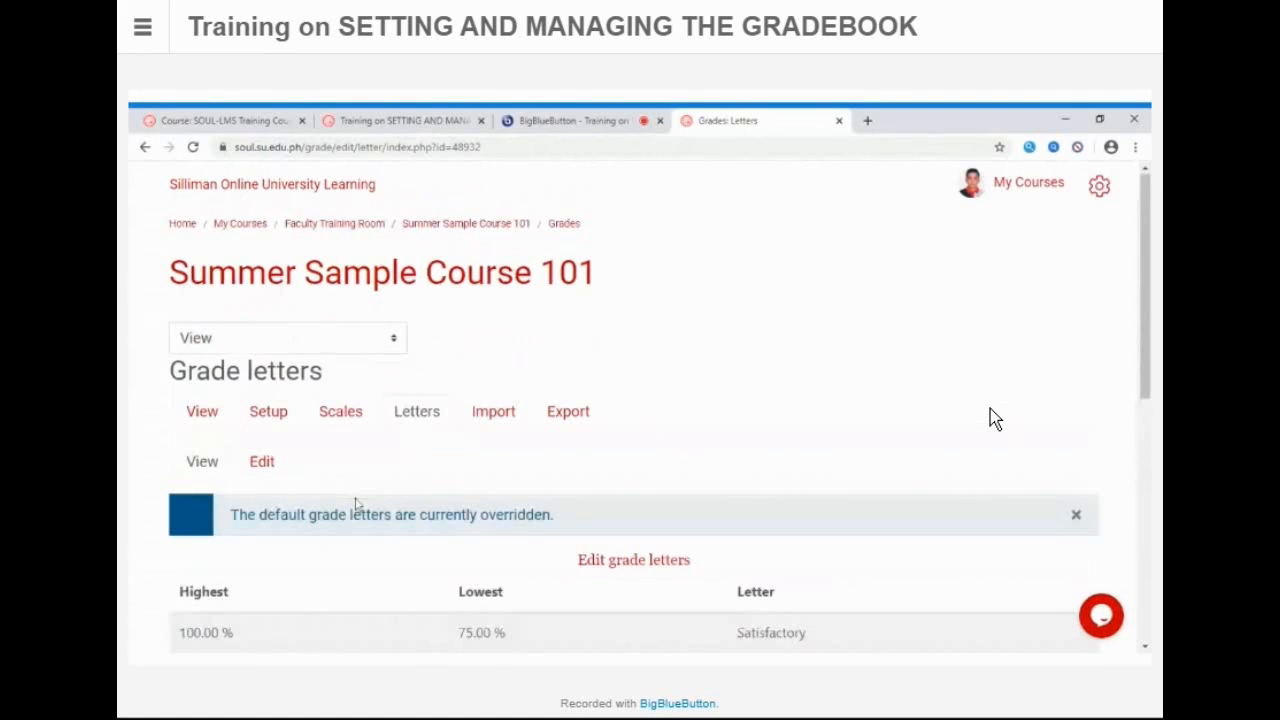
scroll(993, 418, "down", 3)
scroll(993, 418, "down", 1)
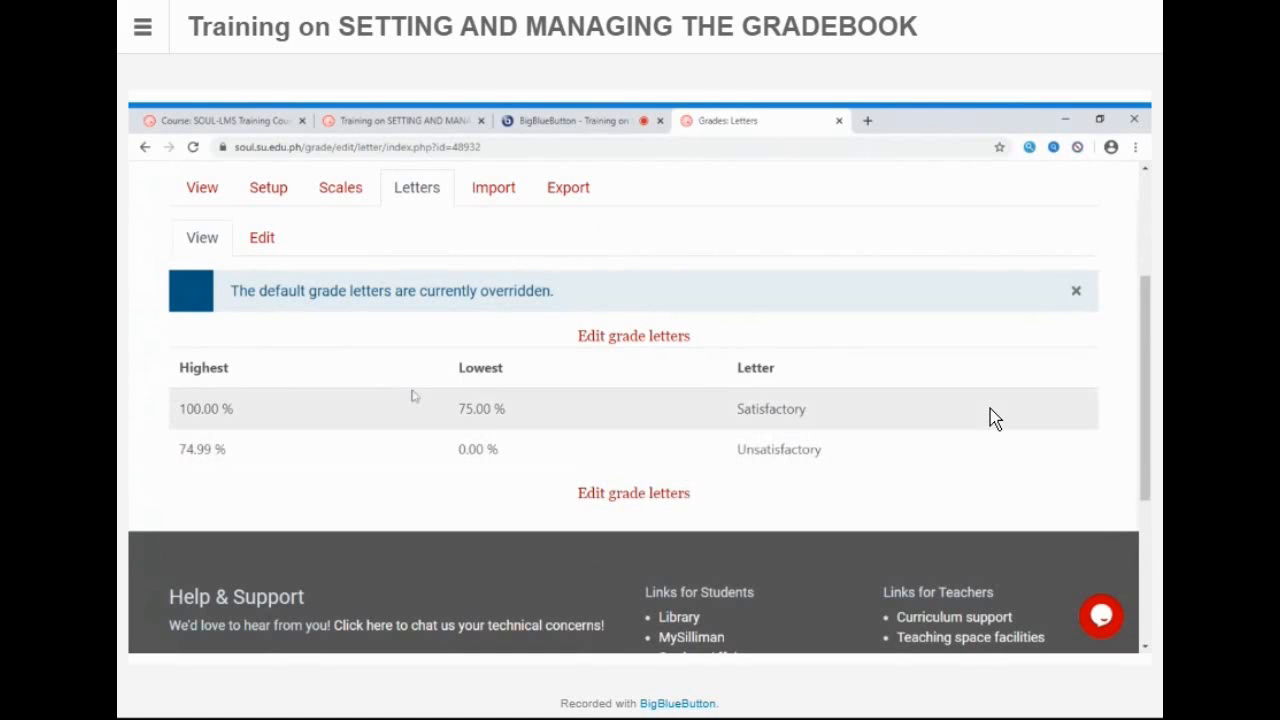
scroll(422, 416, "up", 1)
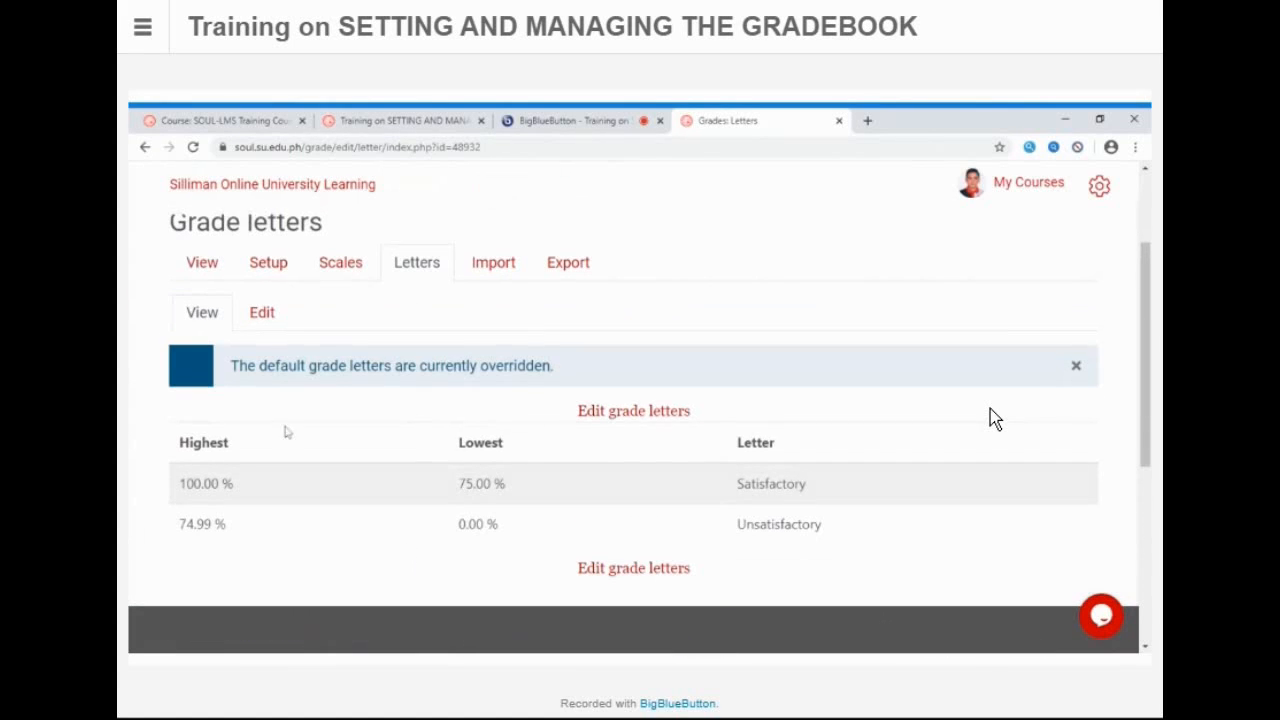
Step: Open the settings of the top-level Summer Sample Course 101 category in the gradebook setup
left_click(267, 268)
scroll(562, 483, "down", 2)
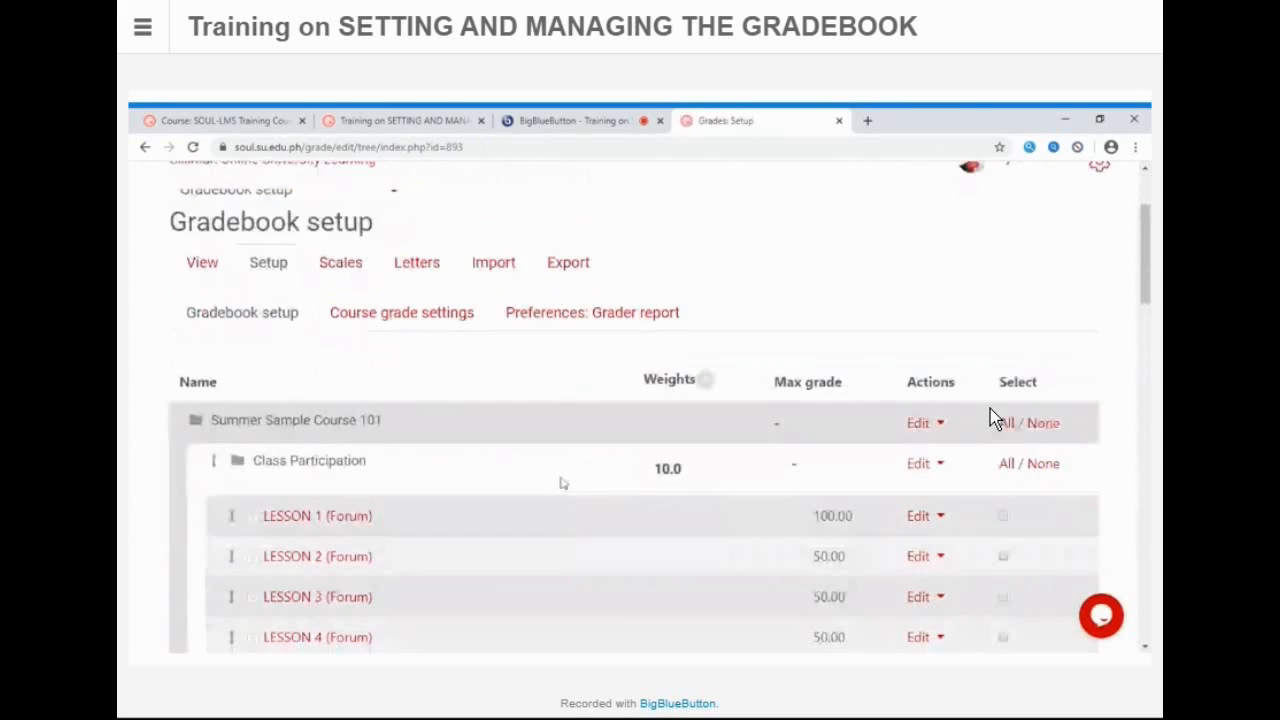
scroll(562, 483, "down", 2)
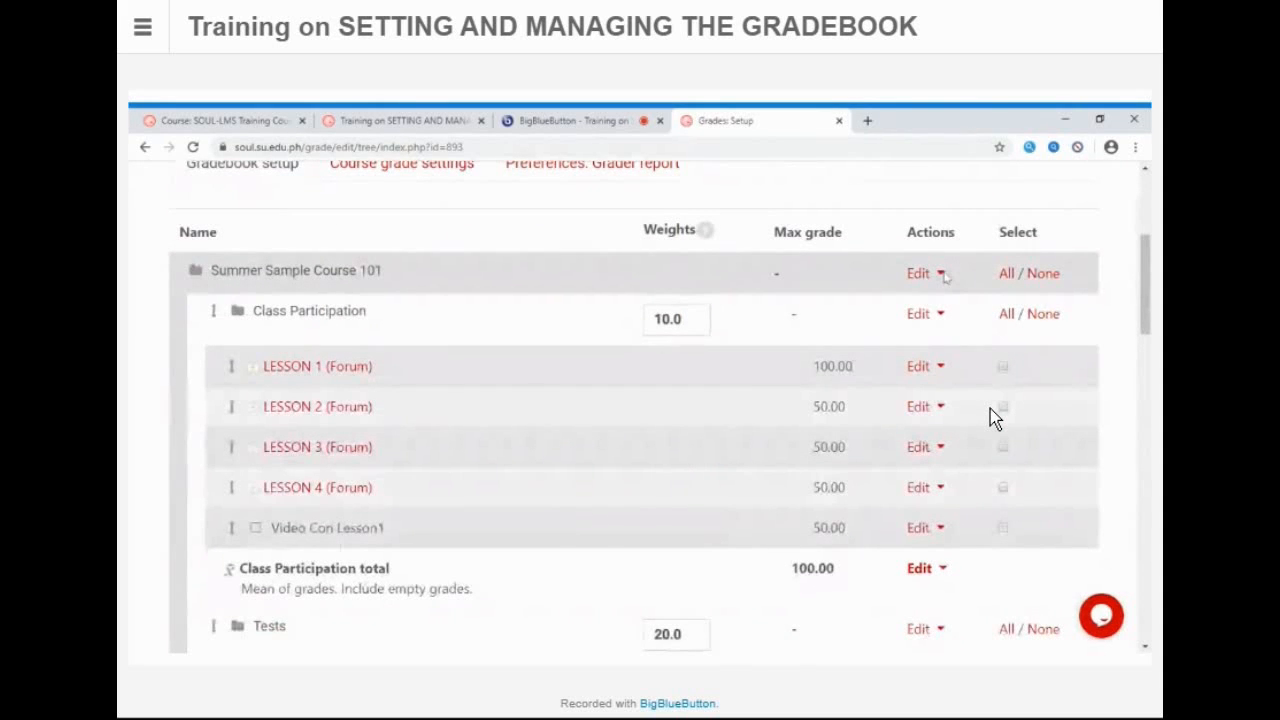
left_click(941, 274)
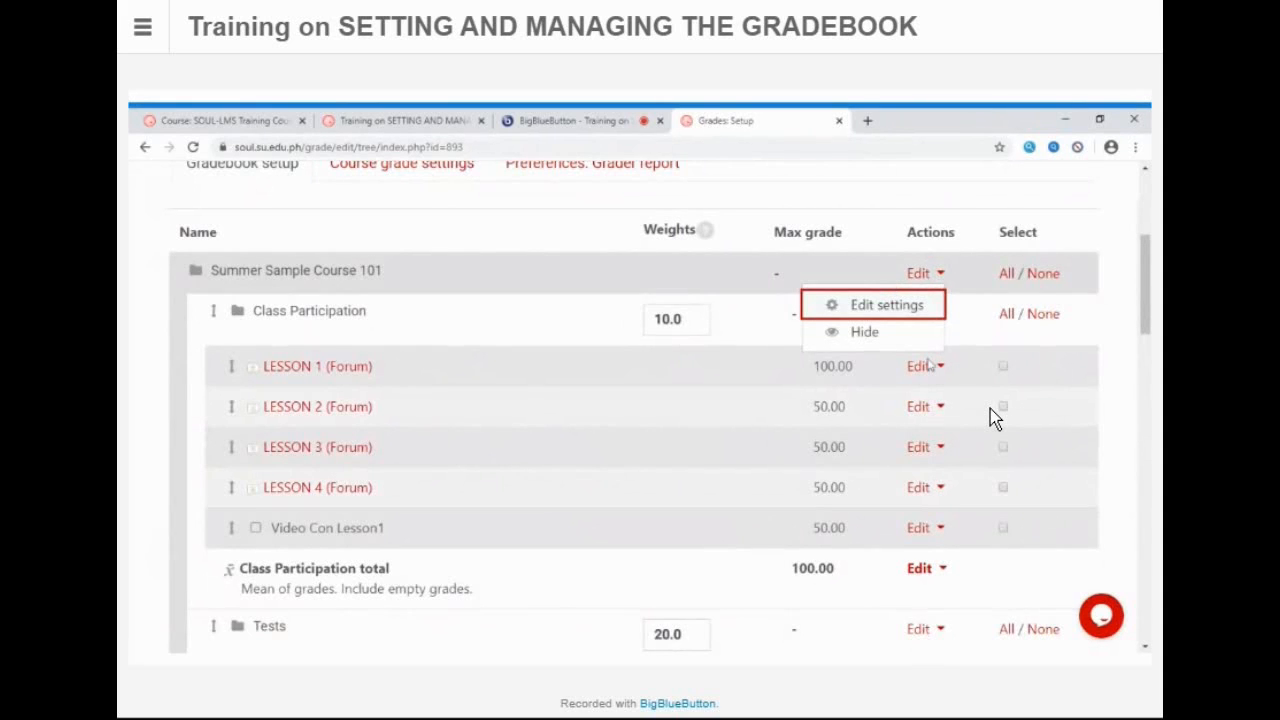
left_click(826, 263)
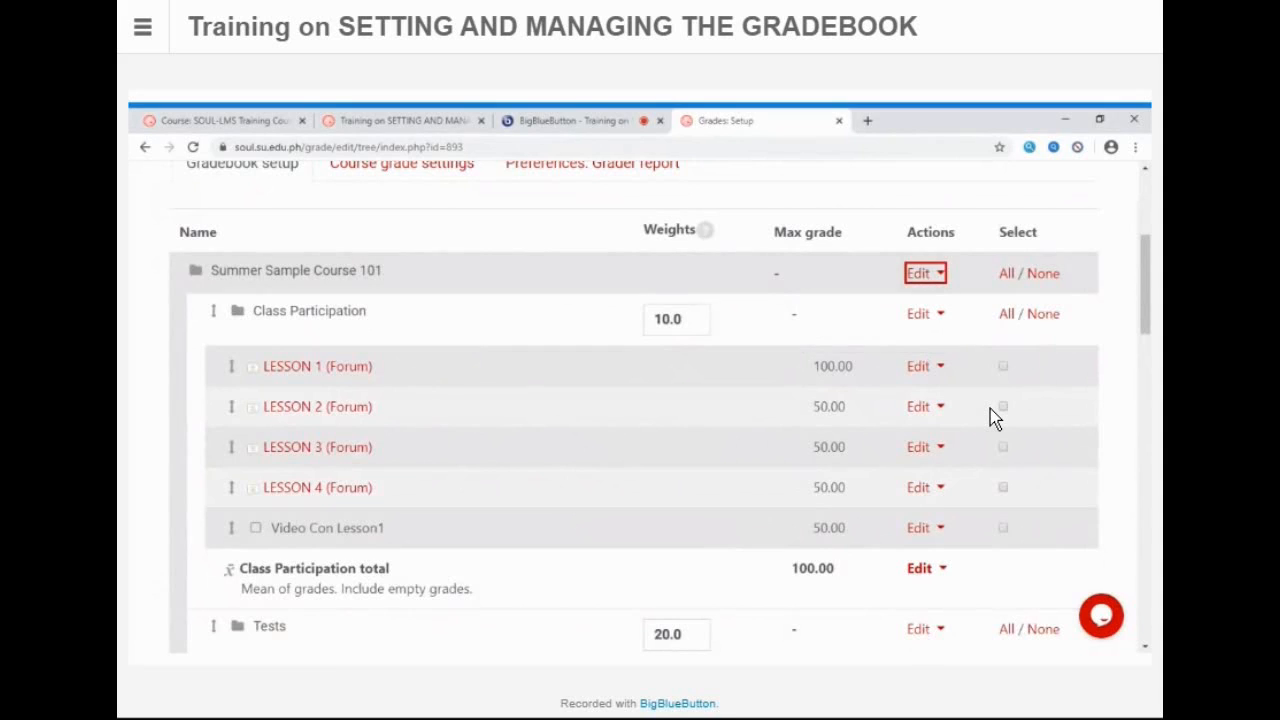
left_click(940, 276)
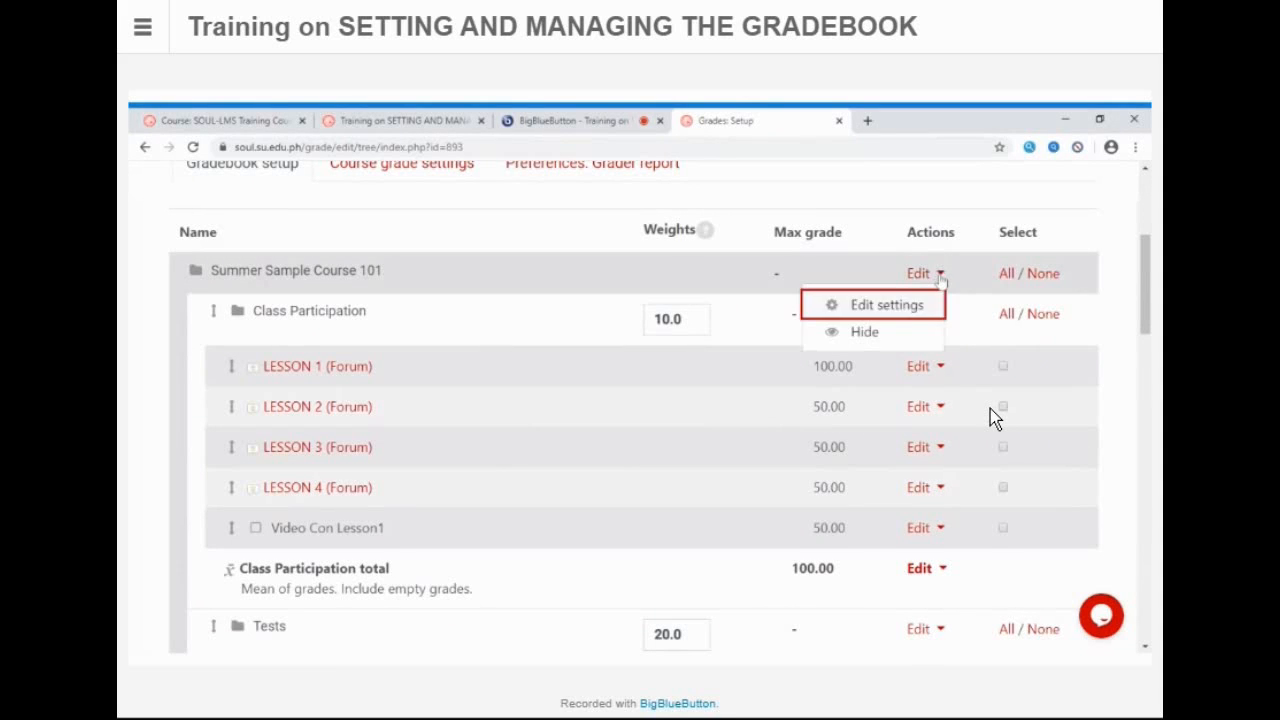
left_click(867, 313)
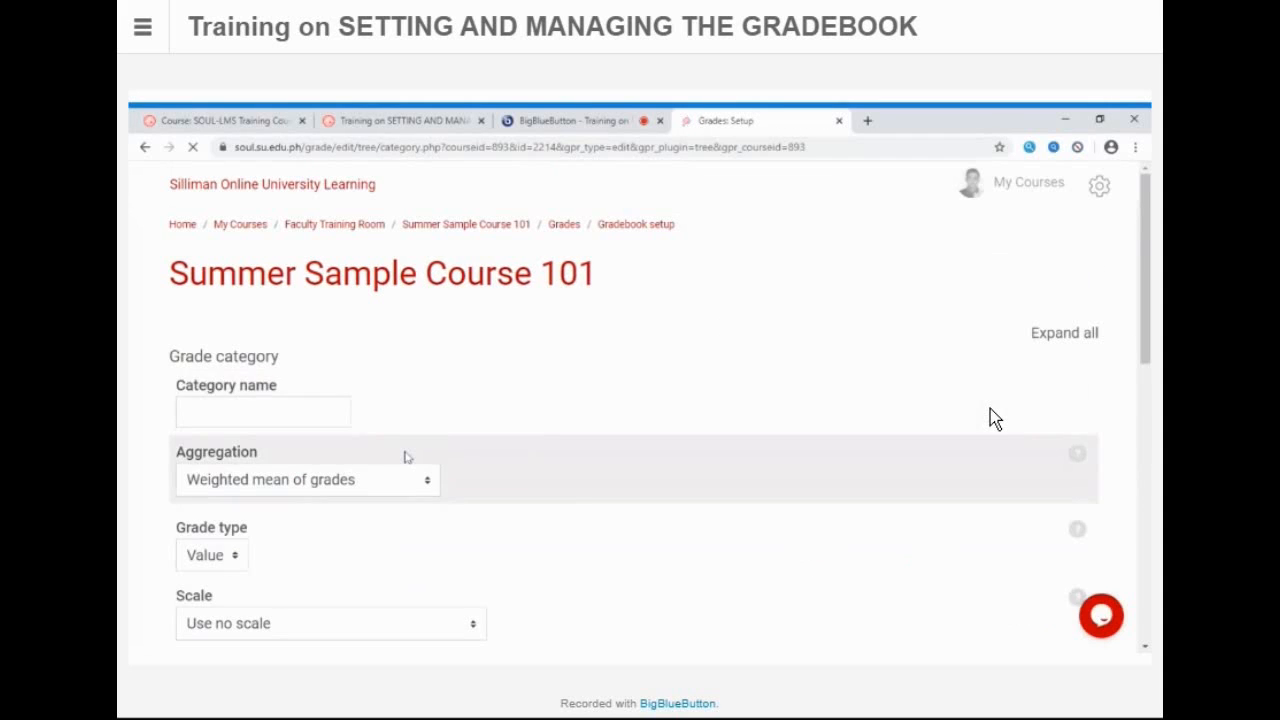
Step: Set the course category's Grade display type to Letter (percentage) in the advanced settings and save the changes
scroll(585, 447, "down", 5)
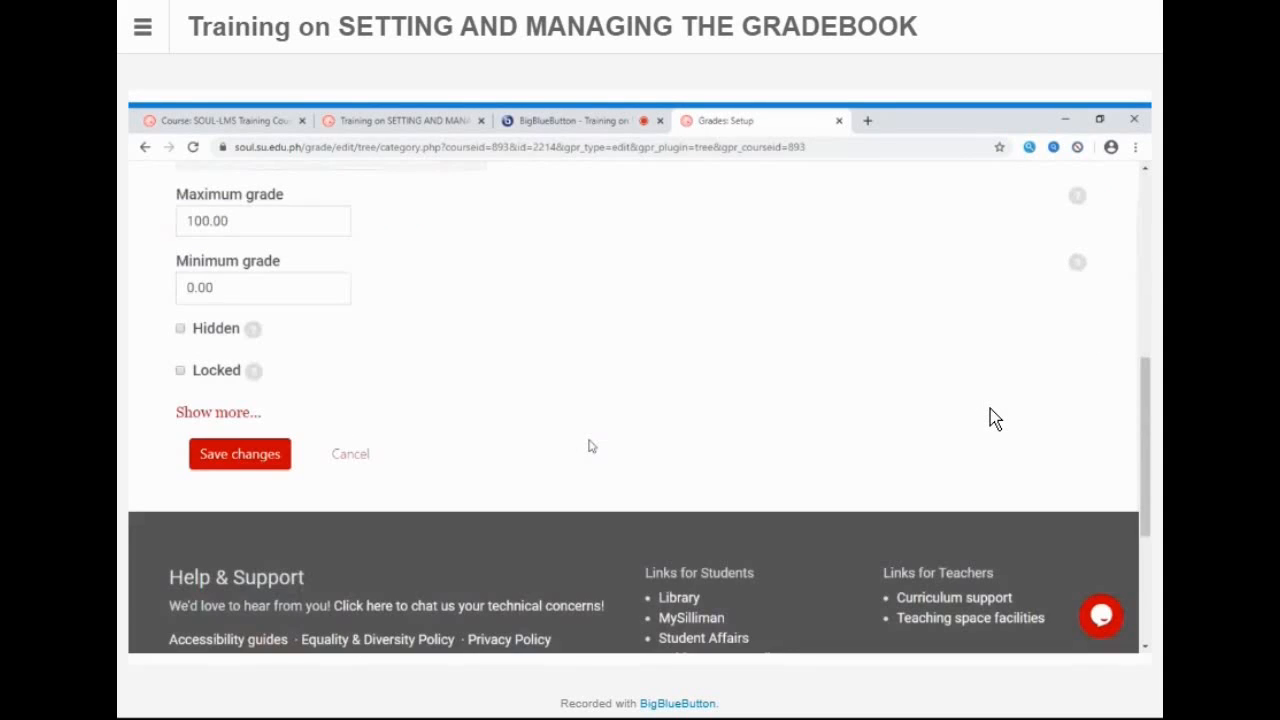
left_click(230, 394)
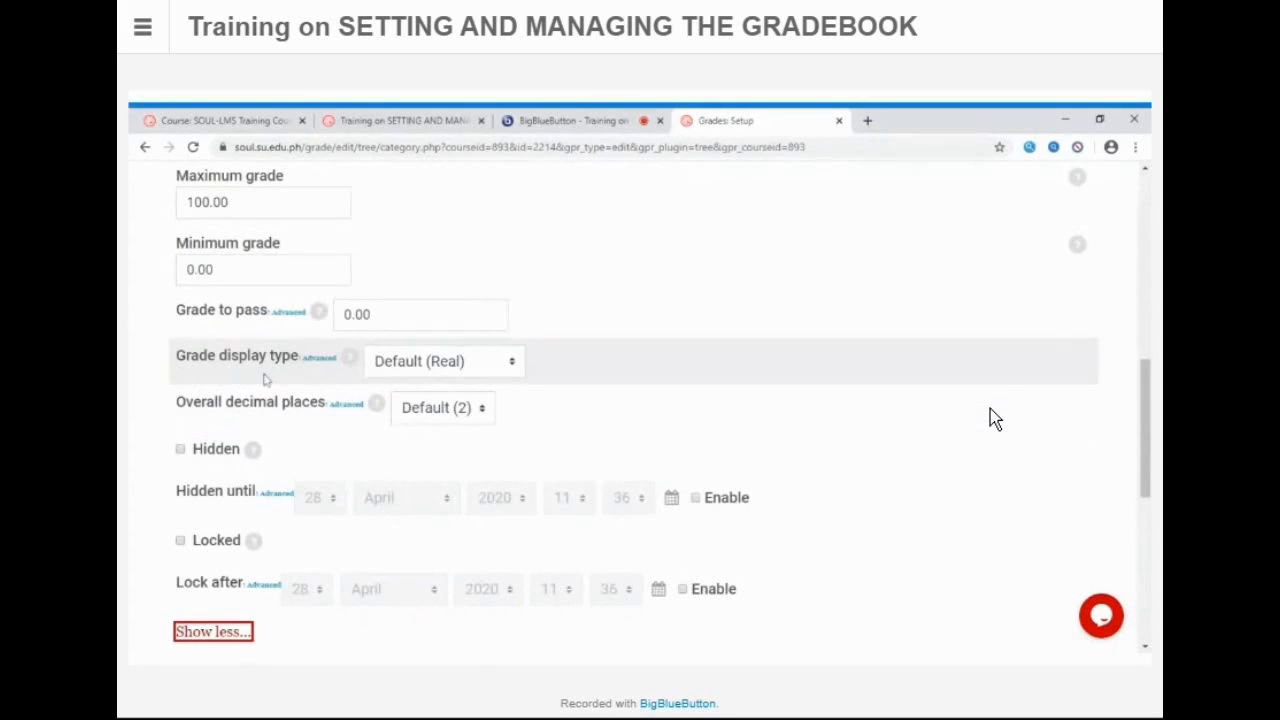
left_click(495, 366)
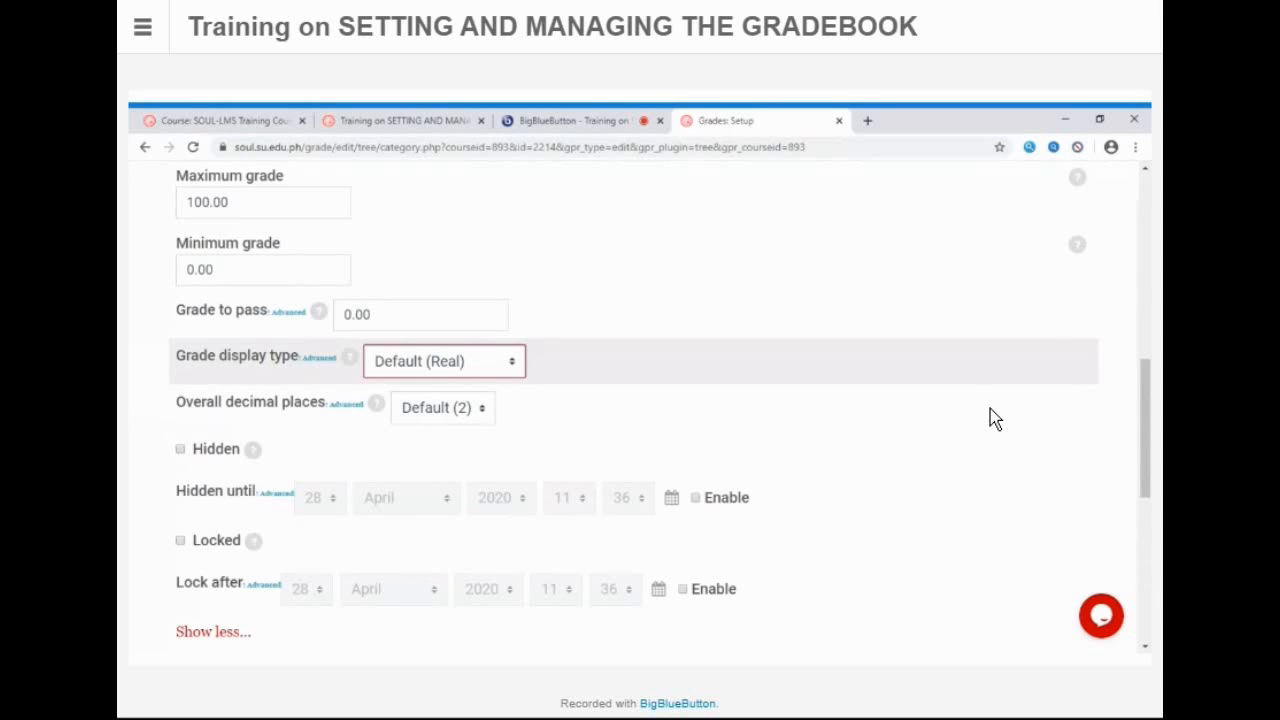
left_click(491, 386)
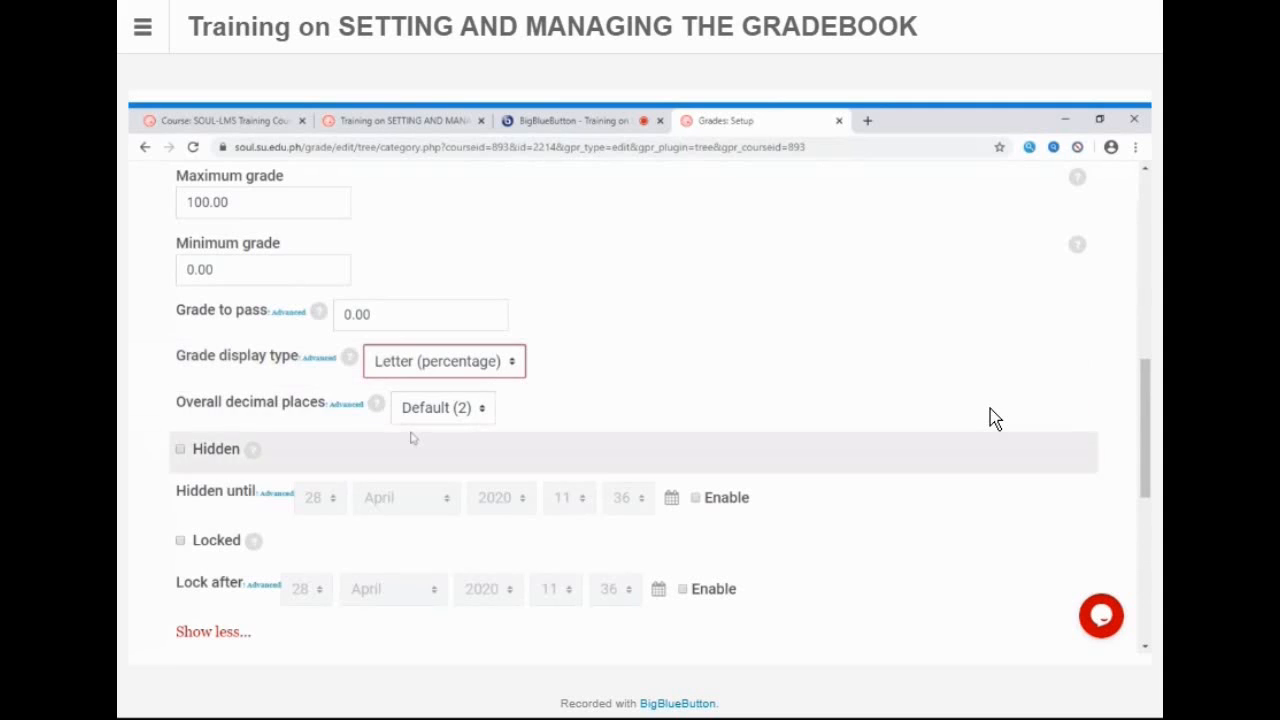
scroll(486, 438, "down", 3)
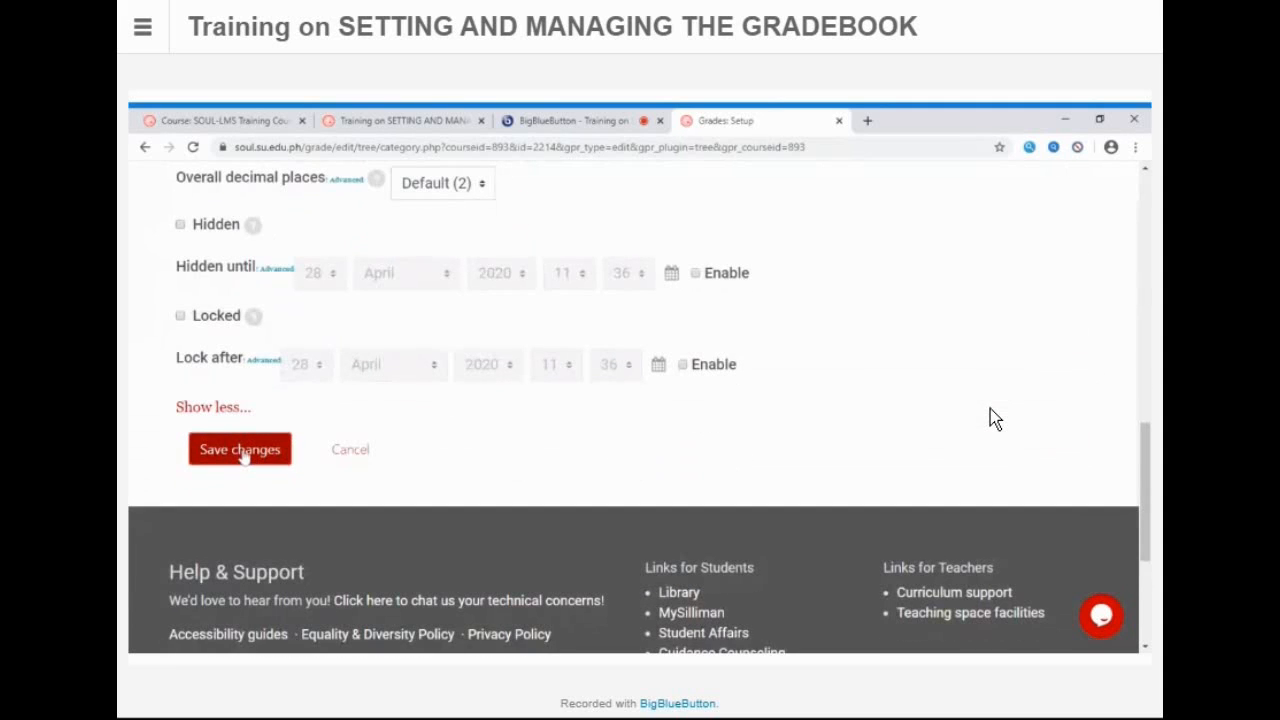
left_click(242, 452)
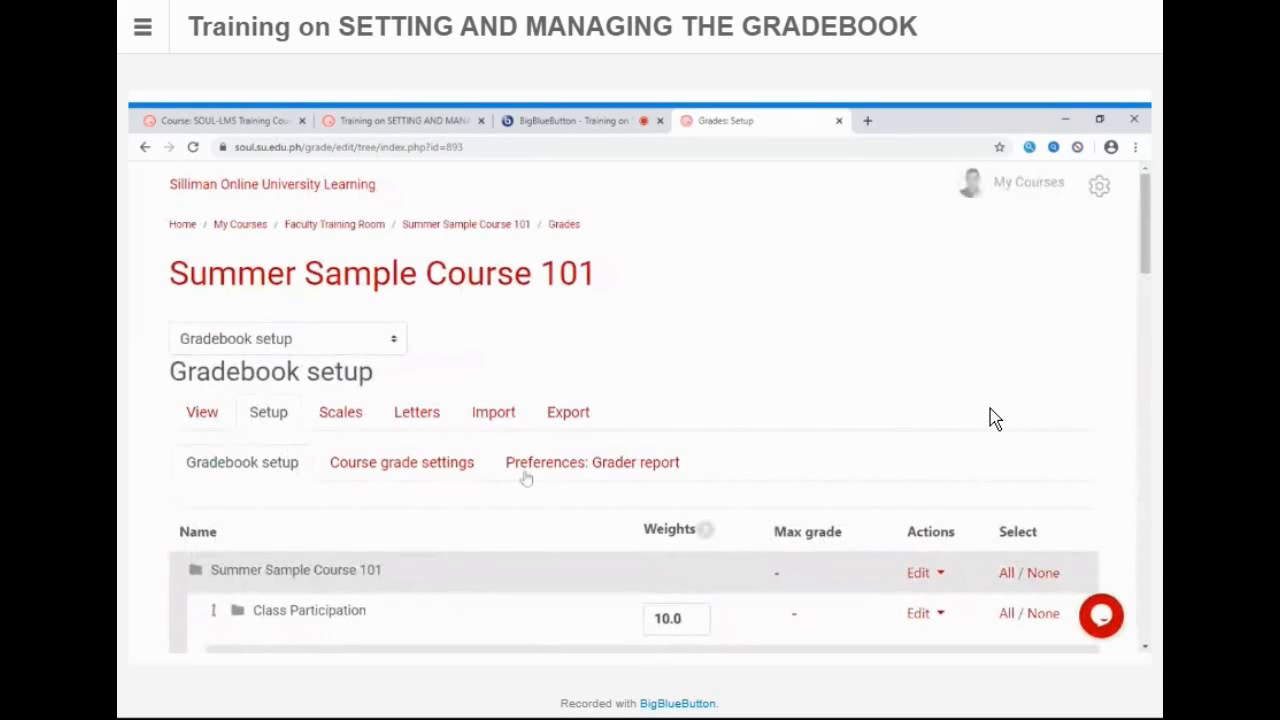
Step: Look through the grade columns in the course's grader report and return to the grade letters
scroll(572, 446, "down", 2)
scroll(572, 446, "down", 1)
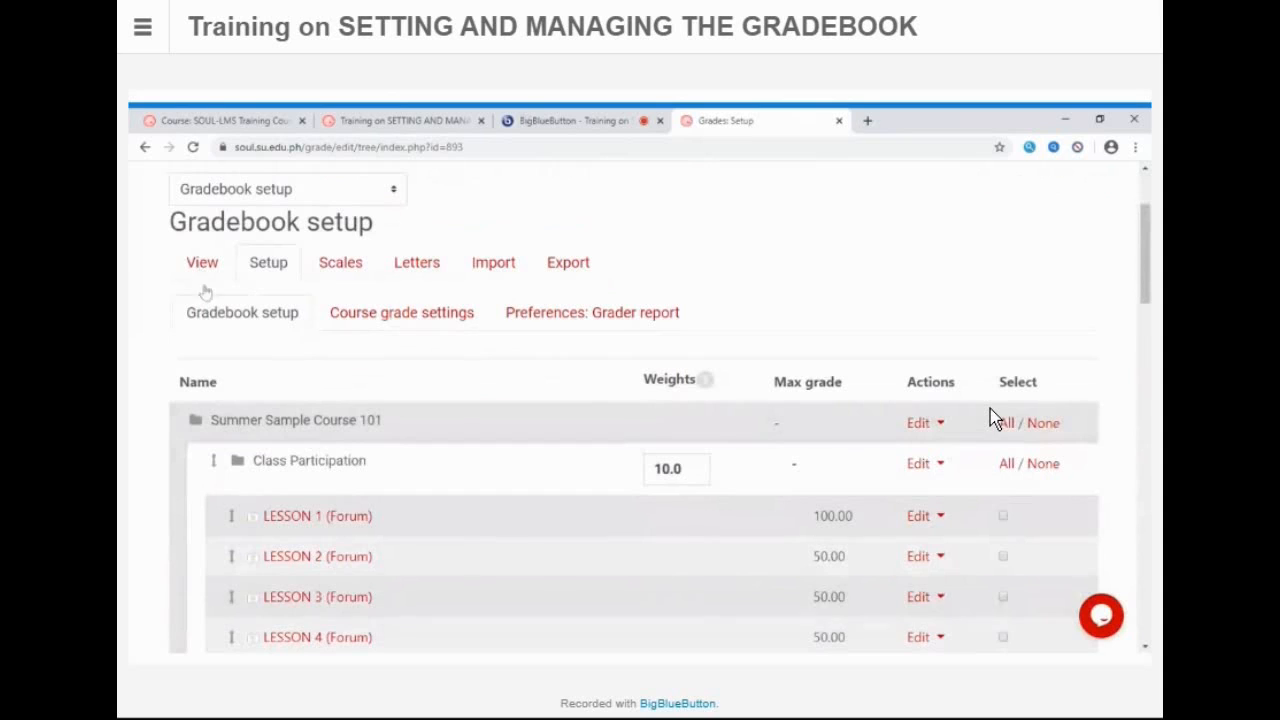
left_click(203, 268)
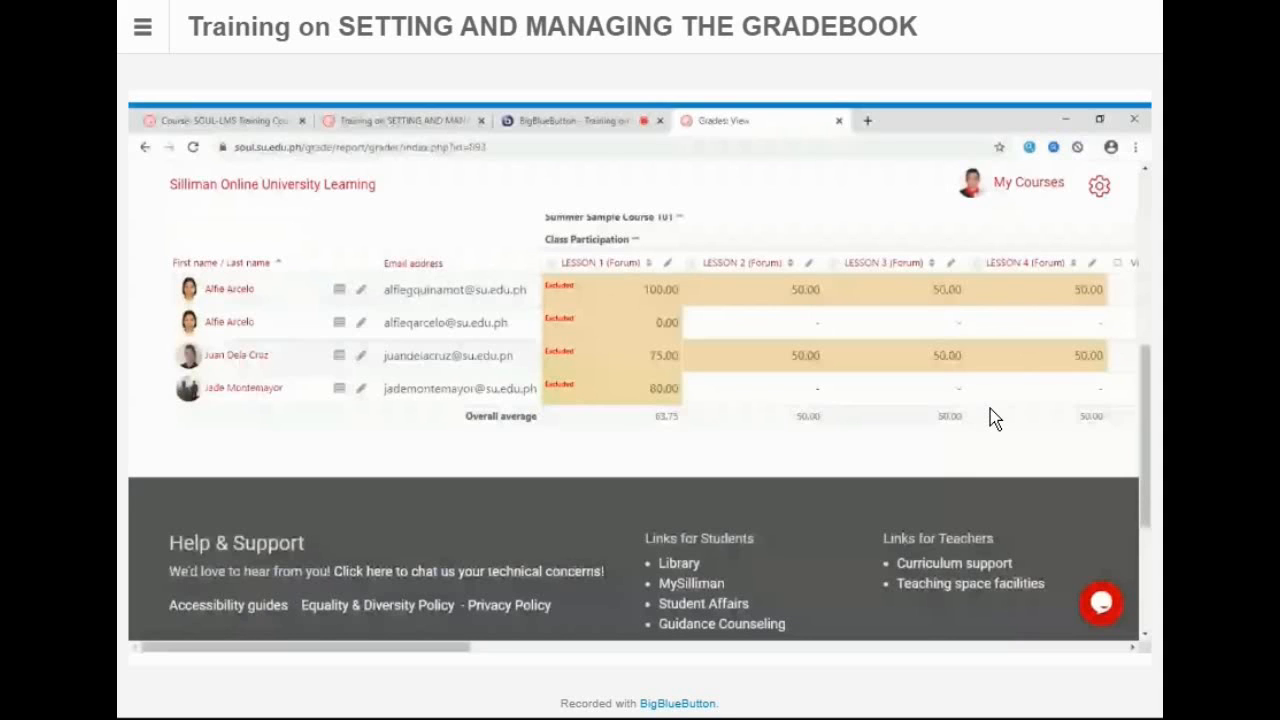
scroll(634, 420, "up", 1)
left_click_drag(311, 647, 714, 616)
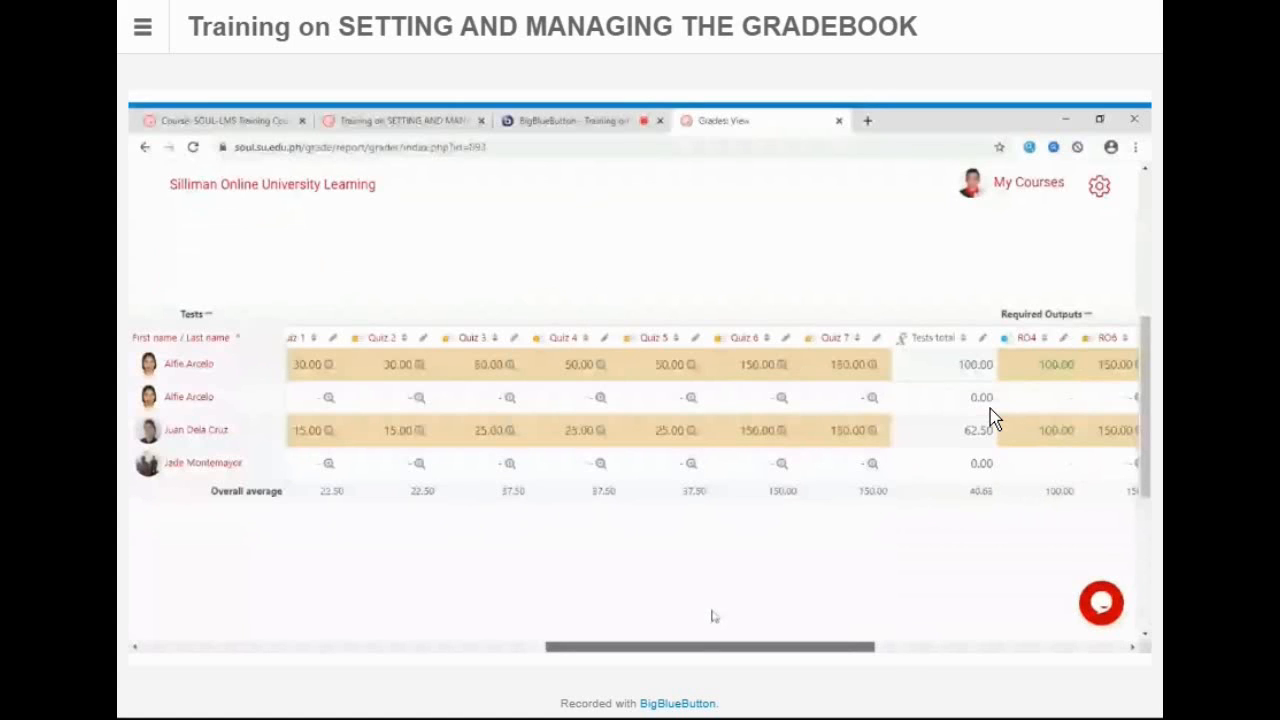
left_click_drag(713, 616, 224, 640)
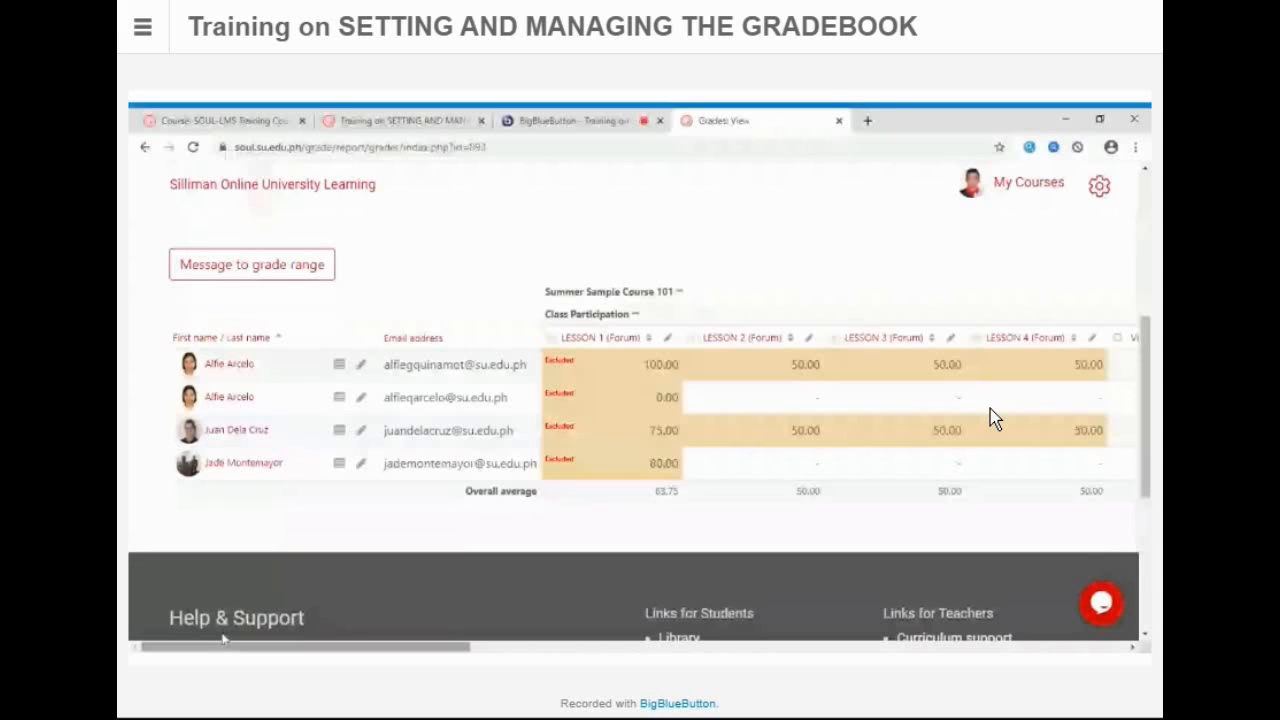
scroll(330, 440, "up", 3)
left_click(417, 272)
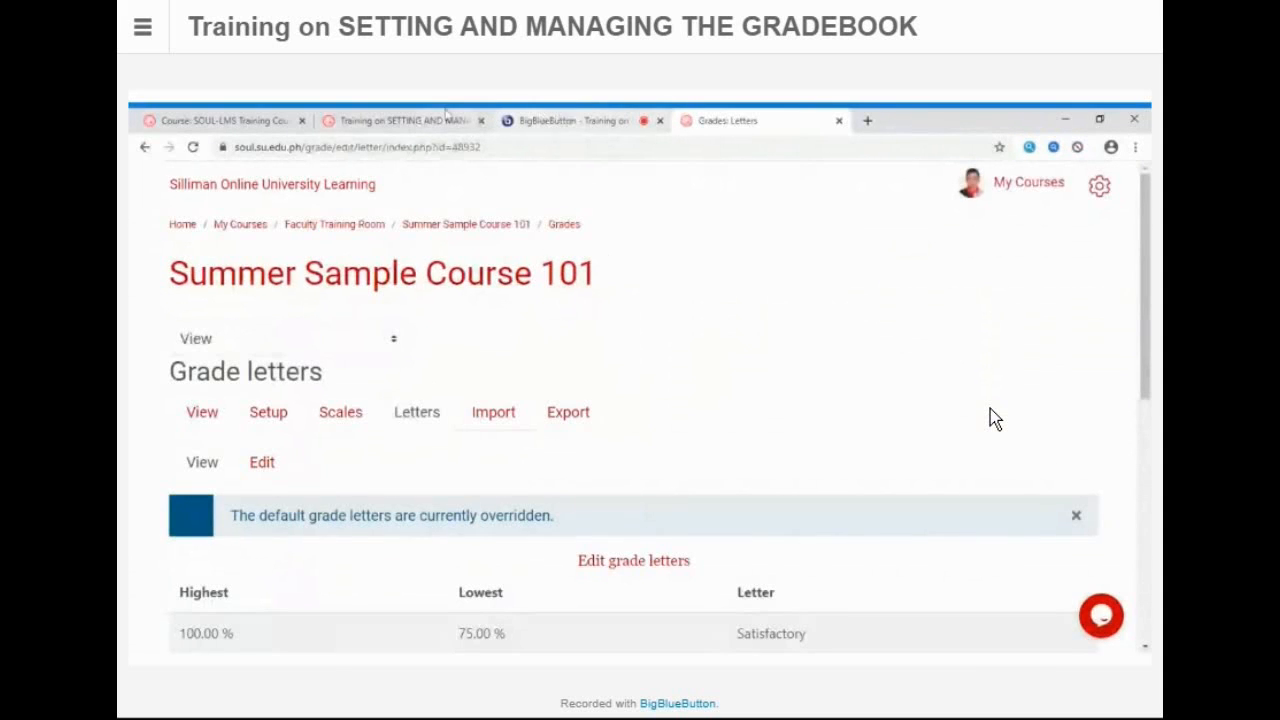
Step: Check the meeting's public chat for participant requests, then return to the course's grade letters and review their ranges
left_click(595, 120)
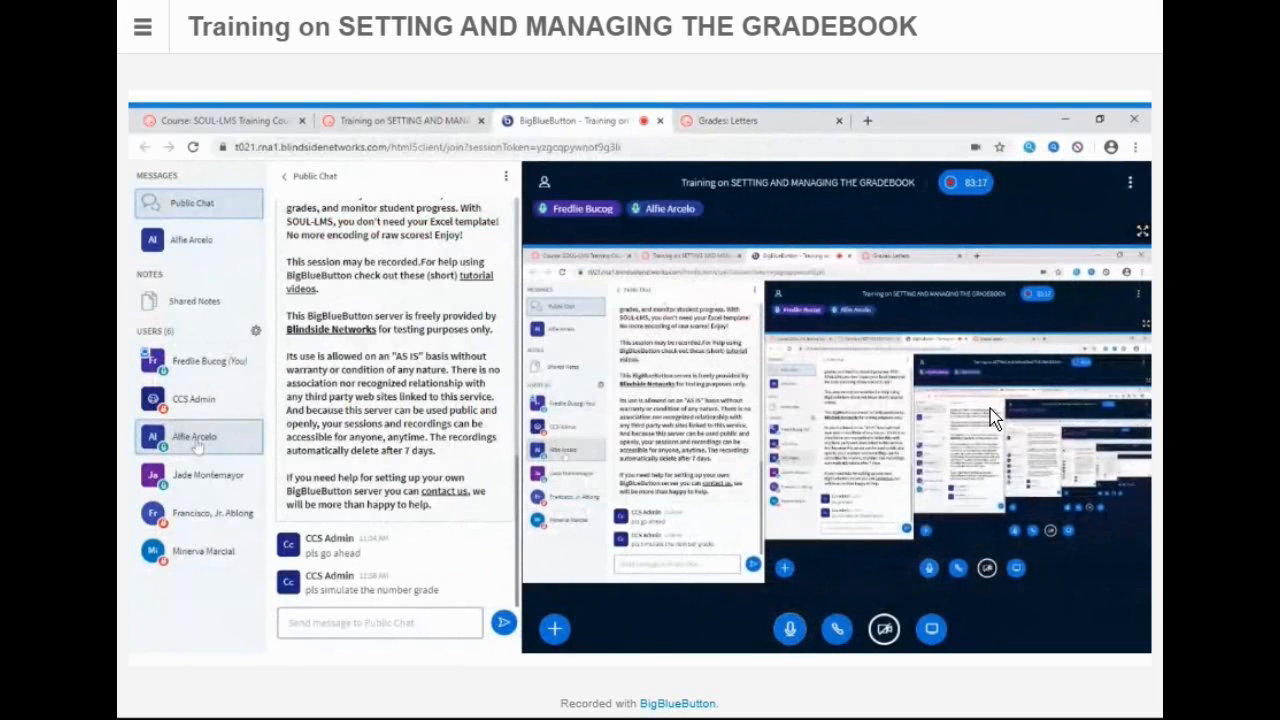
left_click(727, 120)
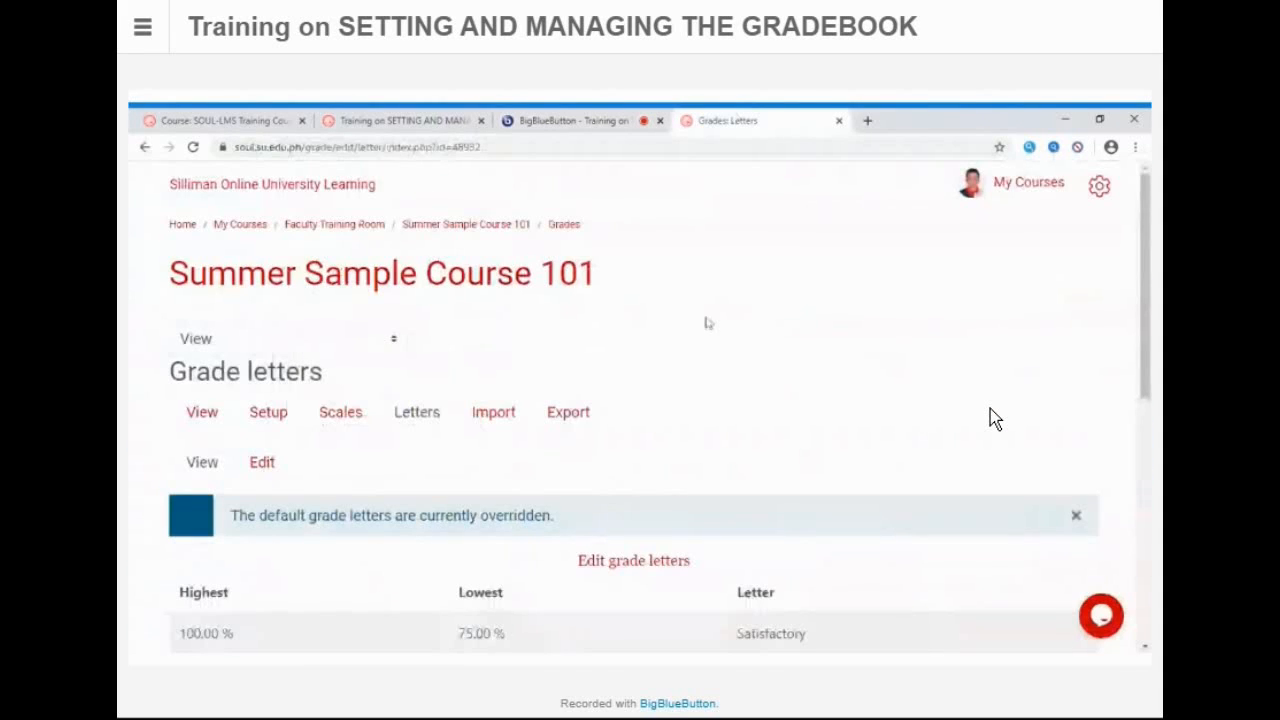
scroll(716, 380, "down", 1)
scroll(716, 375, "down", 3)
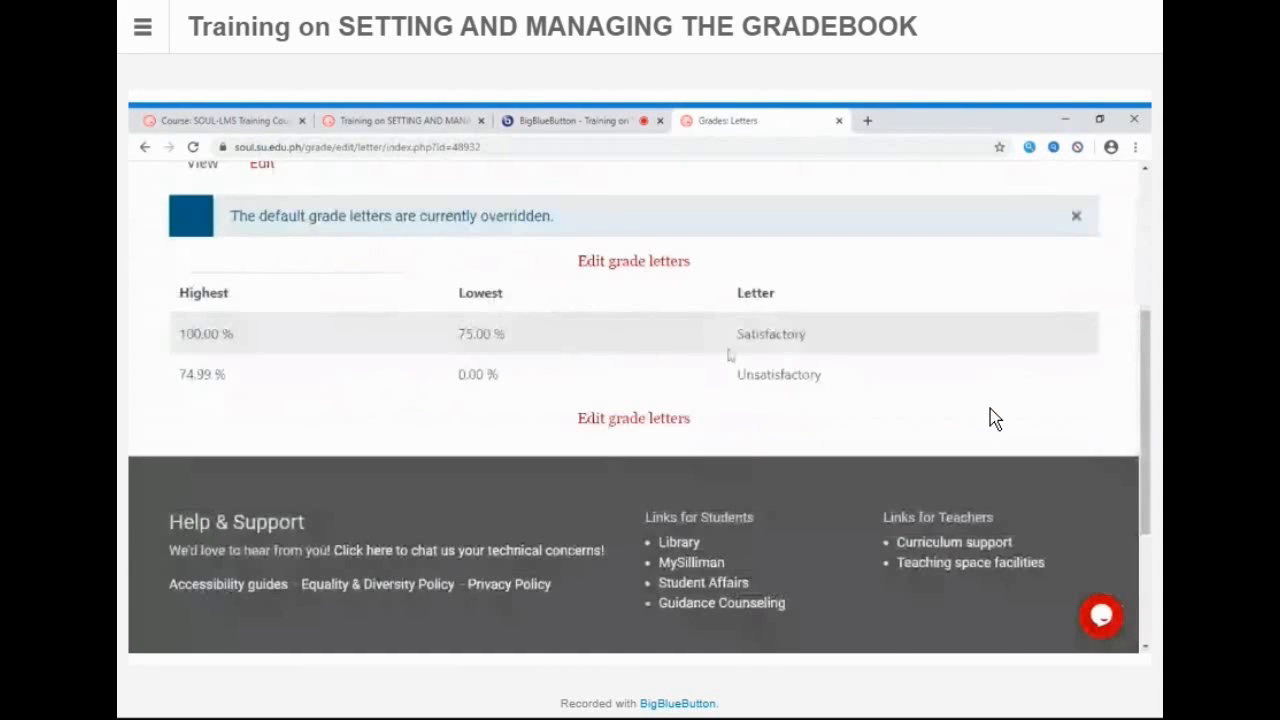
scroll(729, 357, "up", 1)
scroll(709, 357, "up", 1)
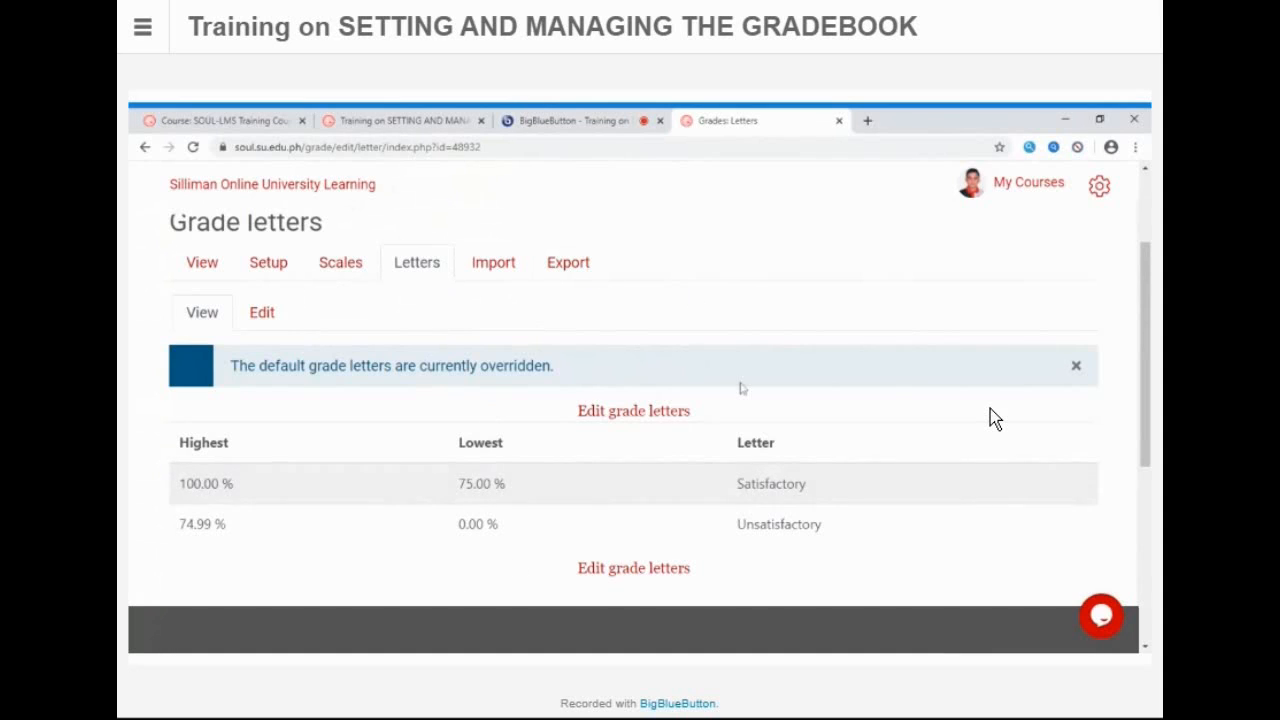
Step: Open Summer Sample Course 101's grade letters for editing and go to the empty name of Grade letter 3
left_click(632, 411)
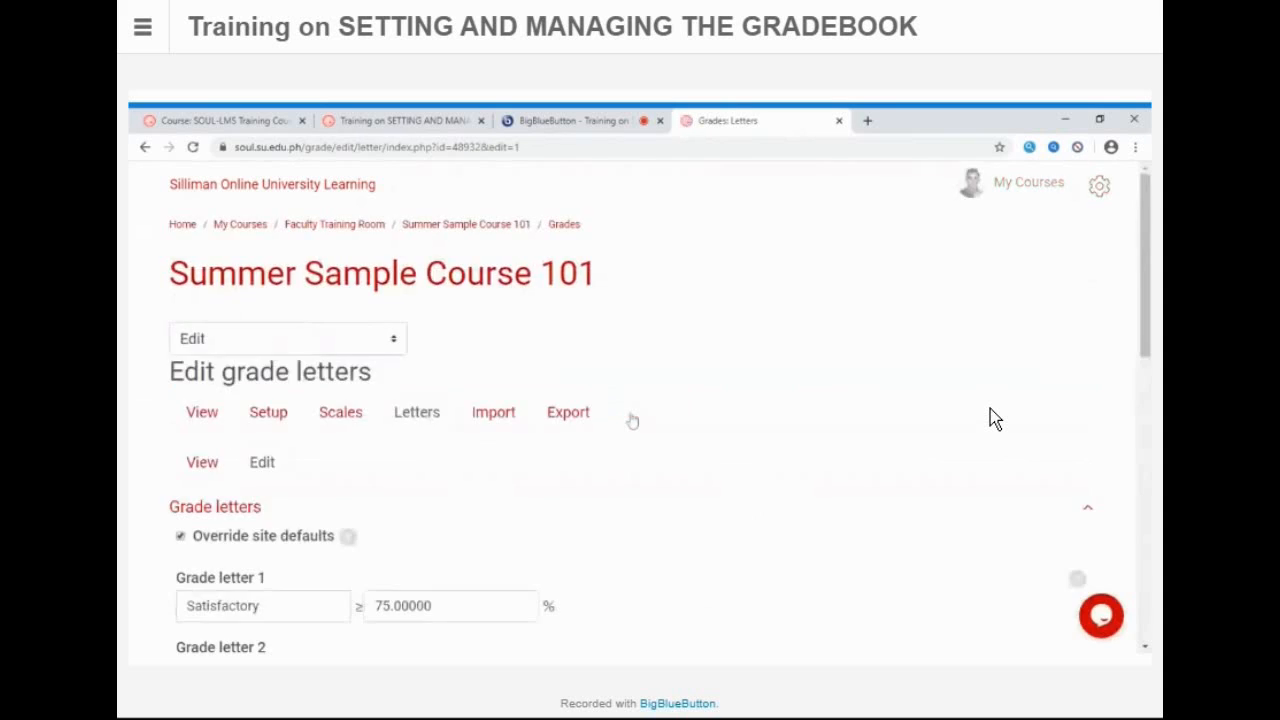
scroll(630, 420, "down", 2)
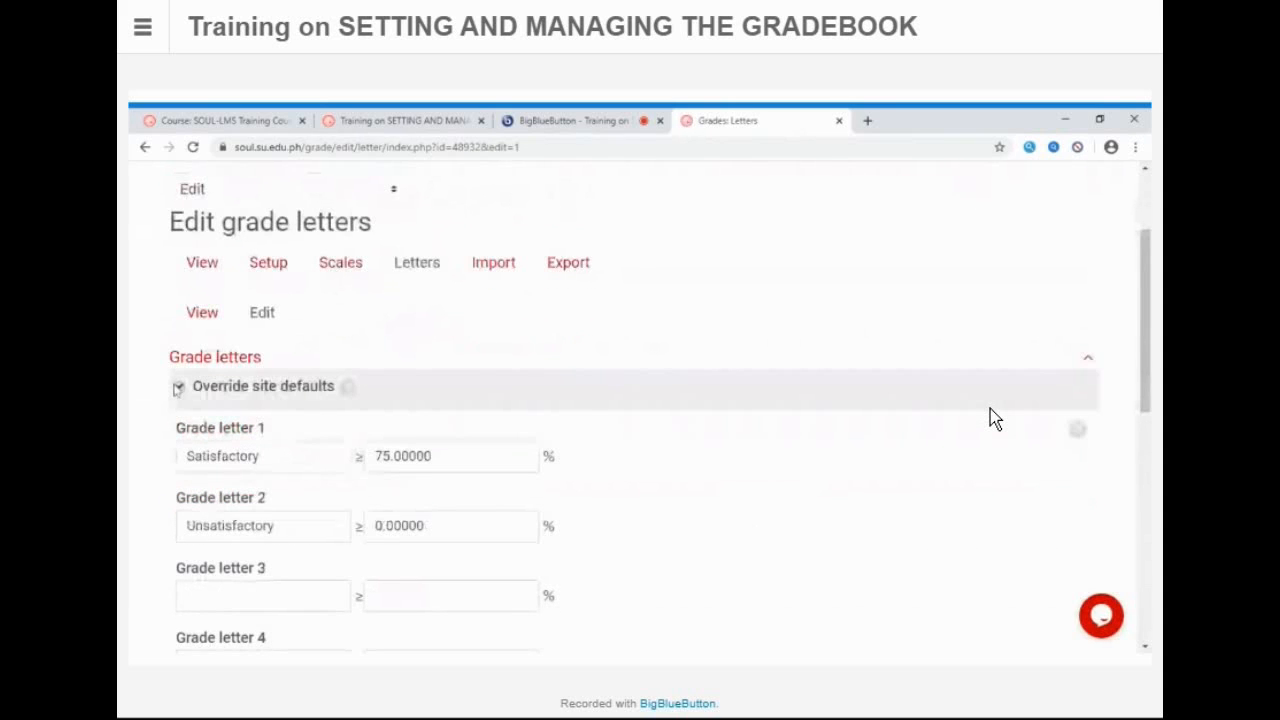
scroll(180, 390, "down", 2)
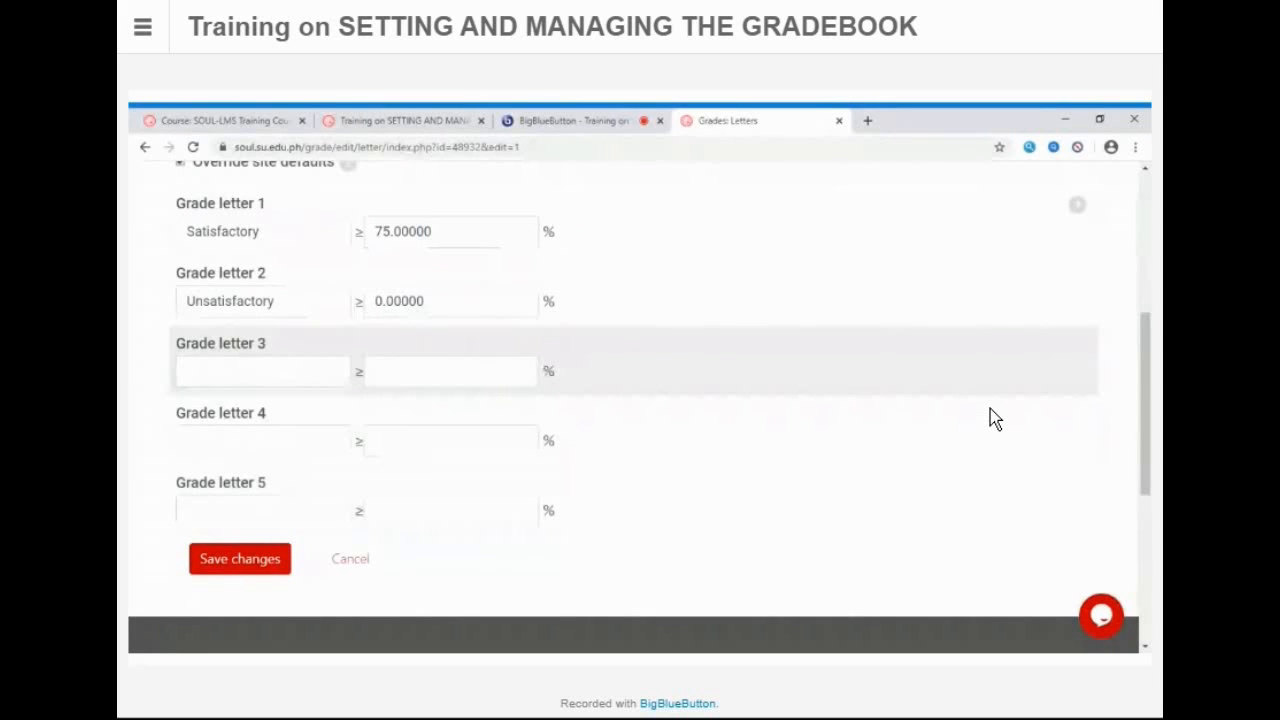
left_click(250, 372)
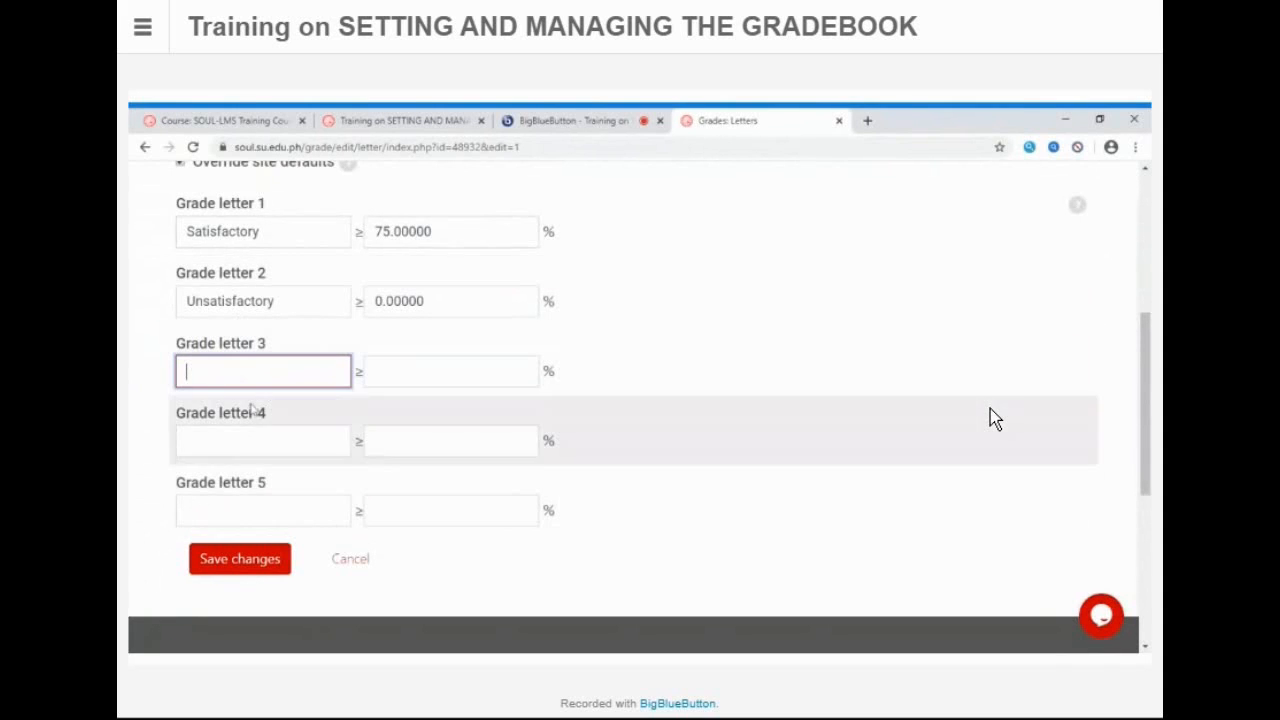
Step: Look over the override setting and the five grade letter entries, checking the meeting chat in between
scroll(995, 418, "up", 2)
scroll(995, 418, "down", 3)
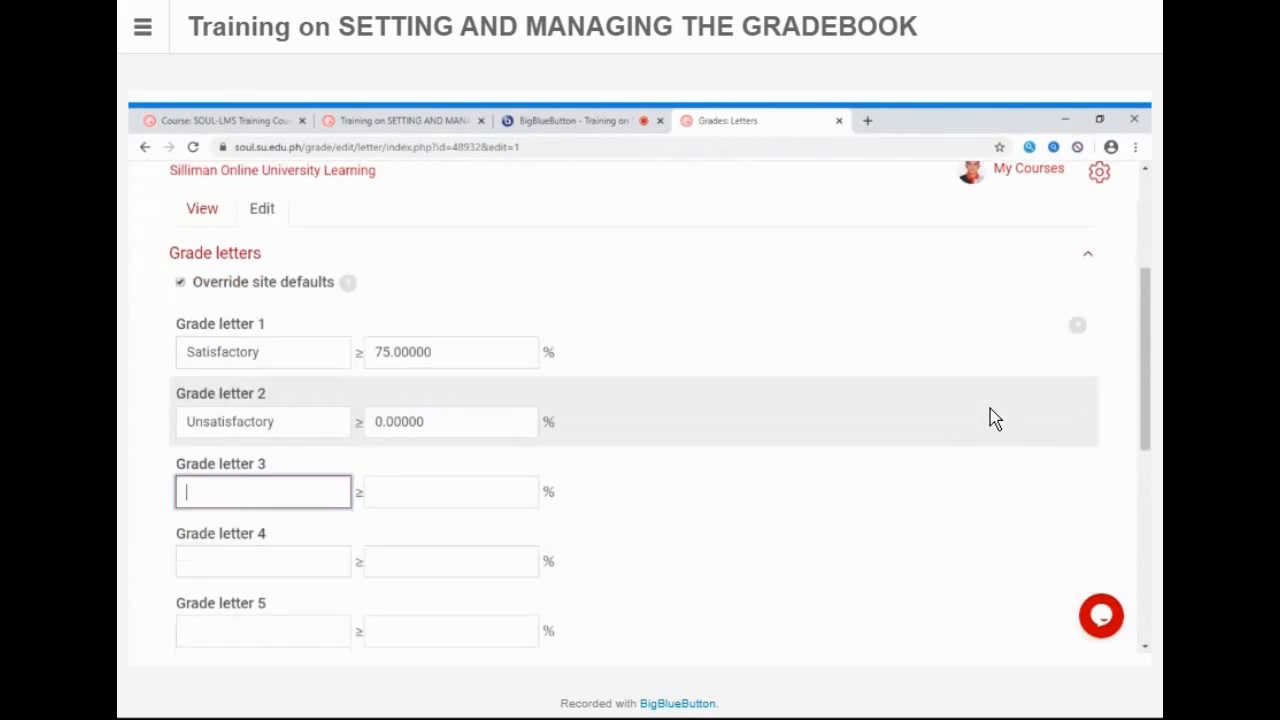
scroll(995, 418, "up", 3)
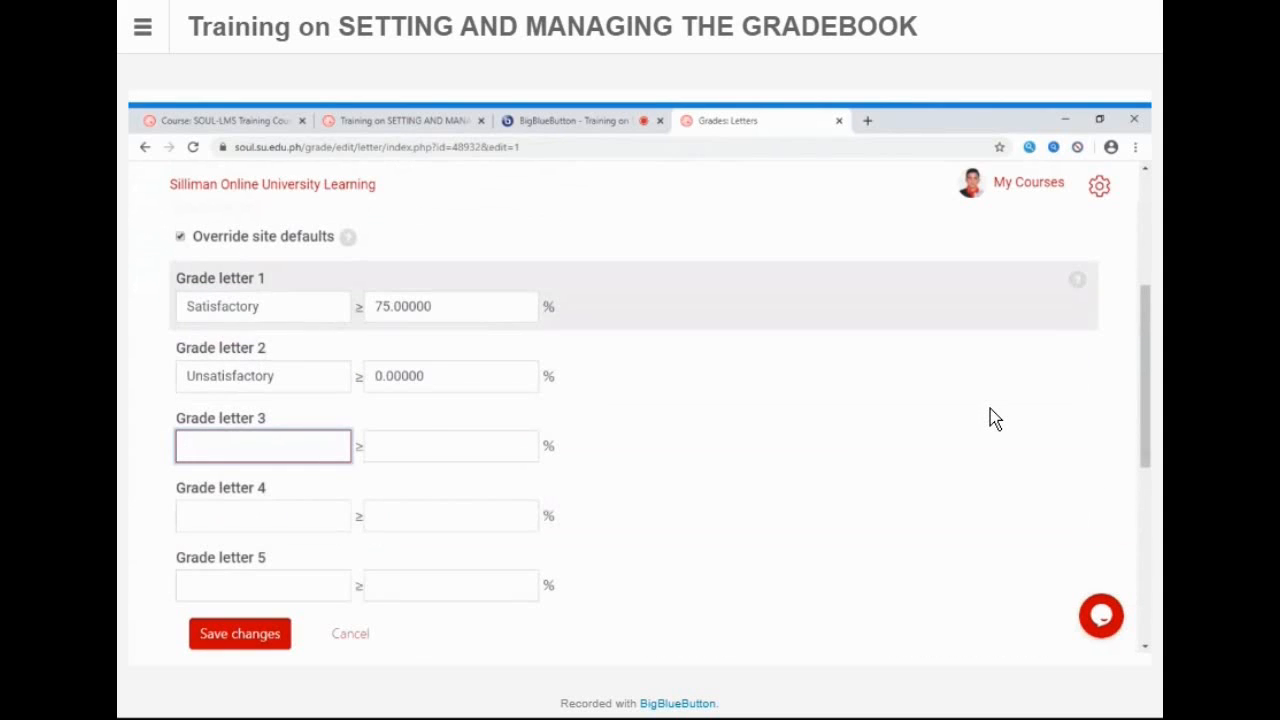
scroll(995, 418, "down", 1)
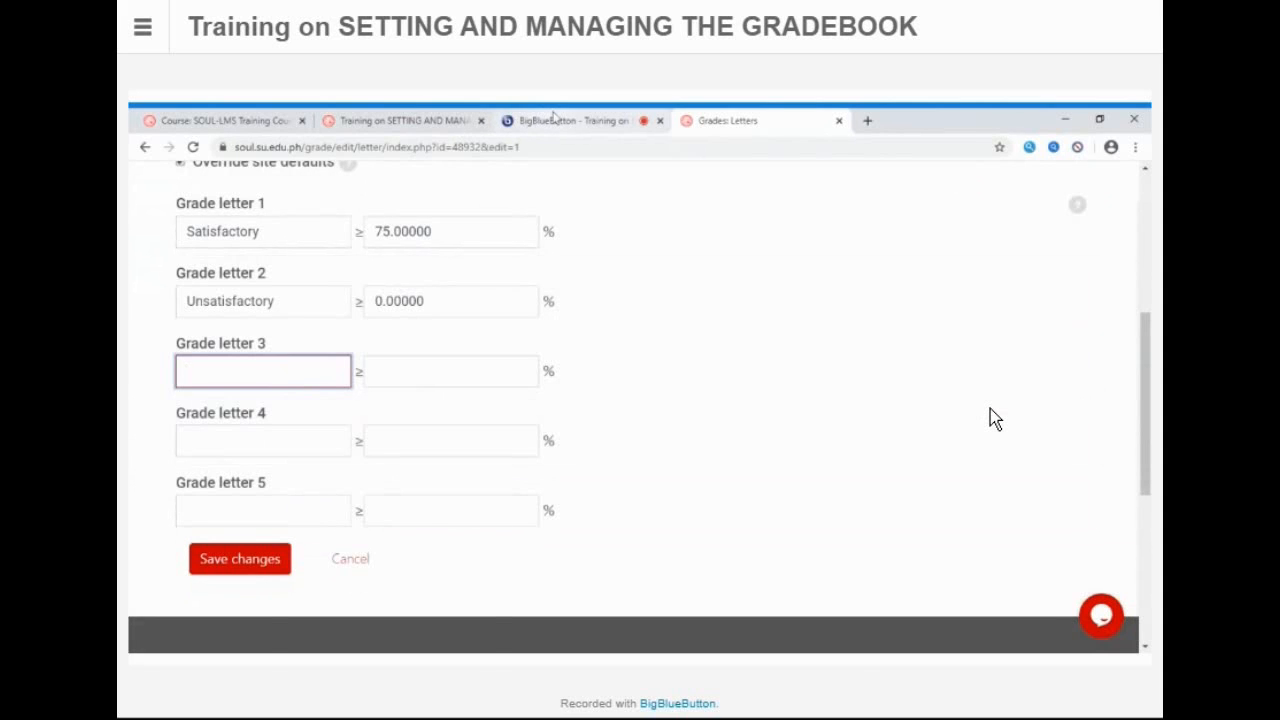
left_click(555, 119)
left_click(750, 121)
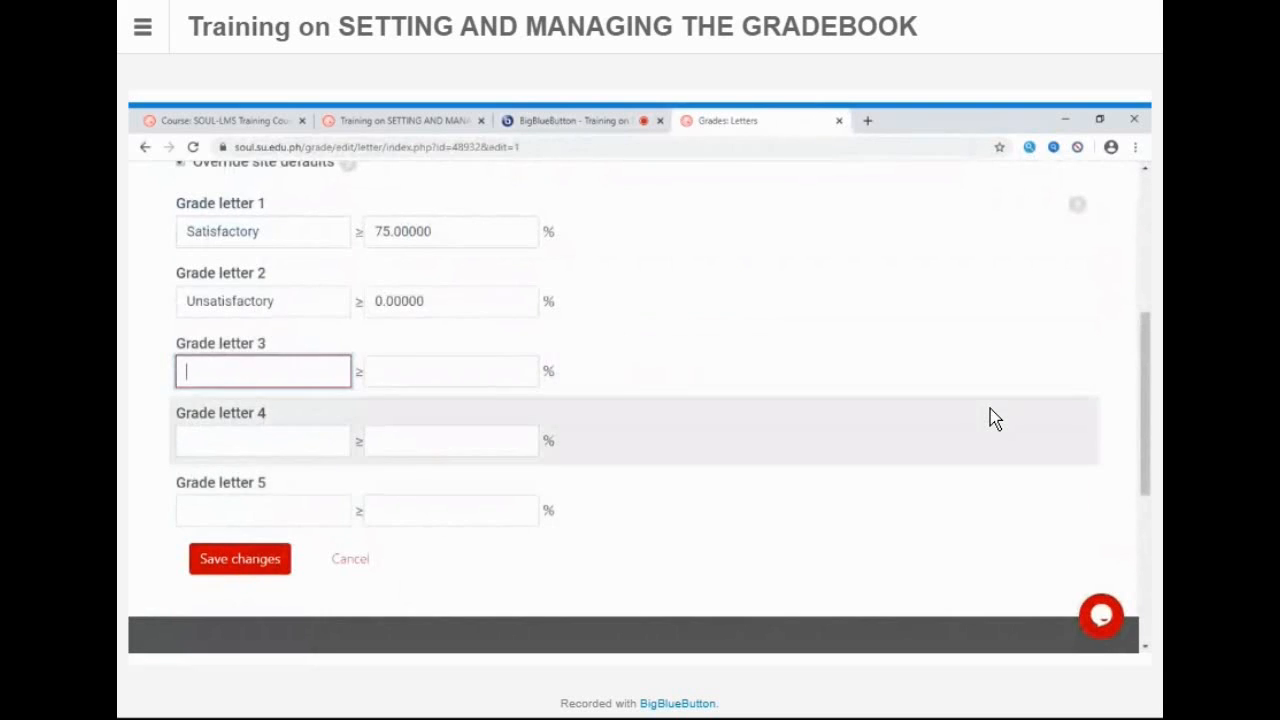
left_click(266, 560)
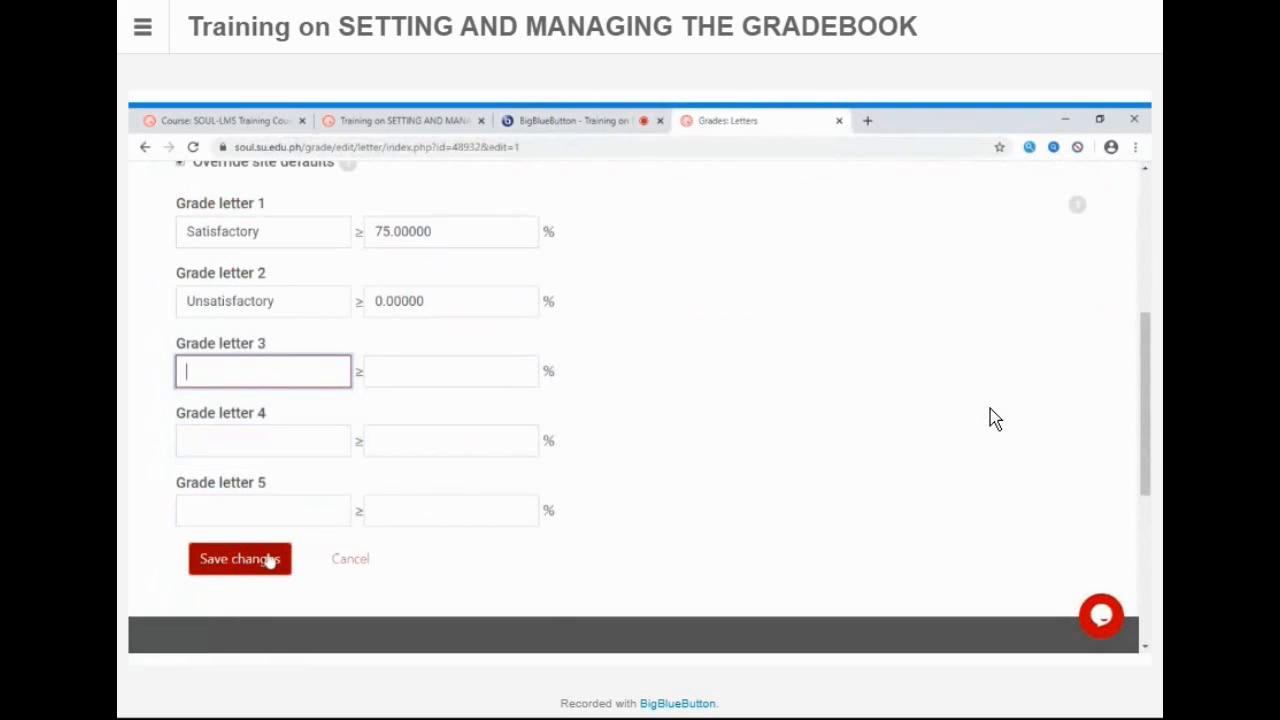
scroll(268, 556, "up", 2)
scroll(354, 357, "down", 2)
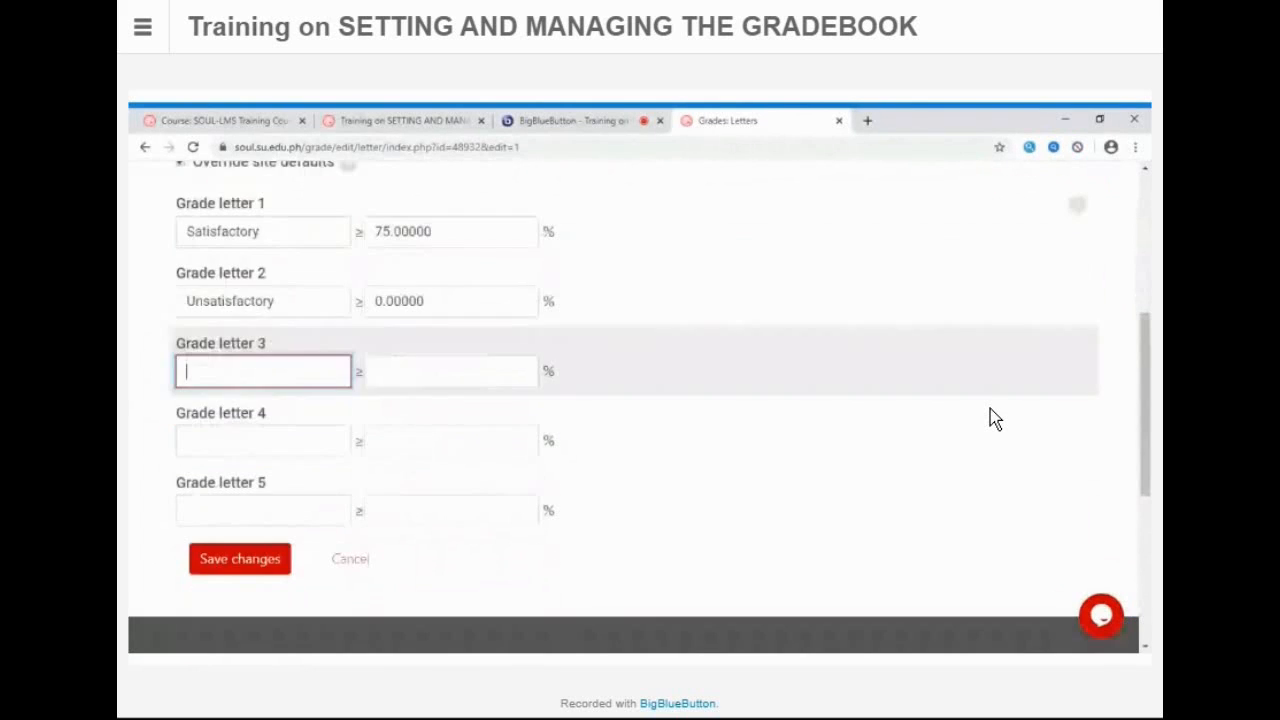
scroll(409, 437, "down", 2)
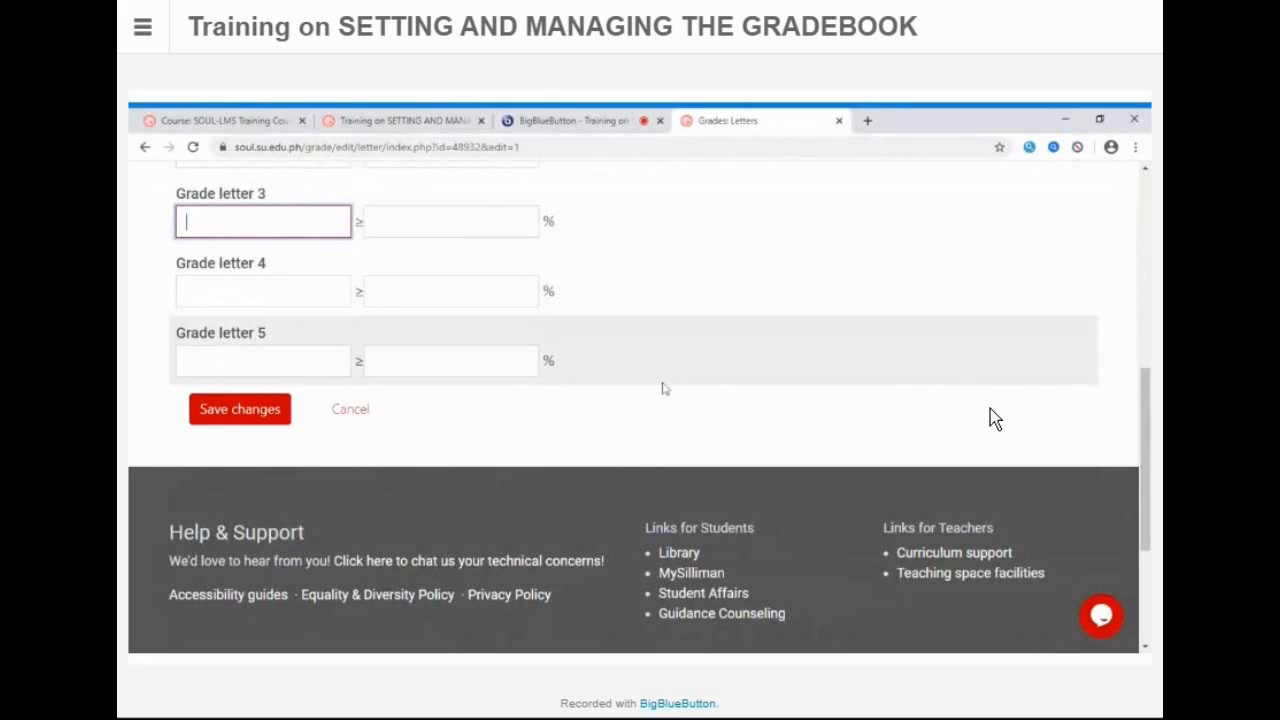
scroll(665, 388, "up", 2)
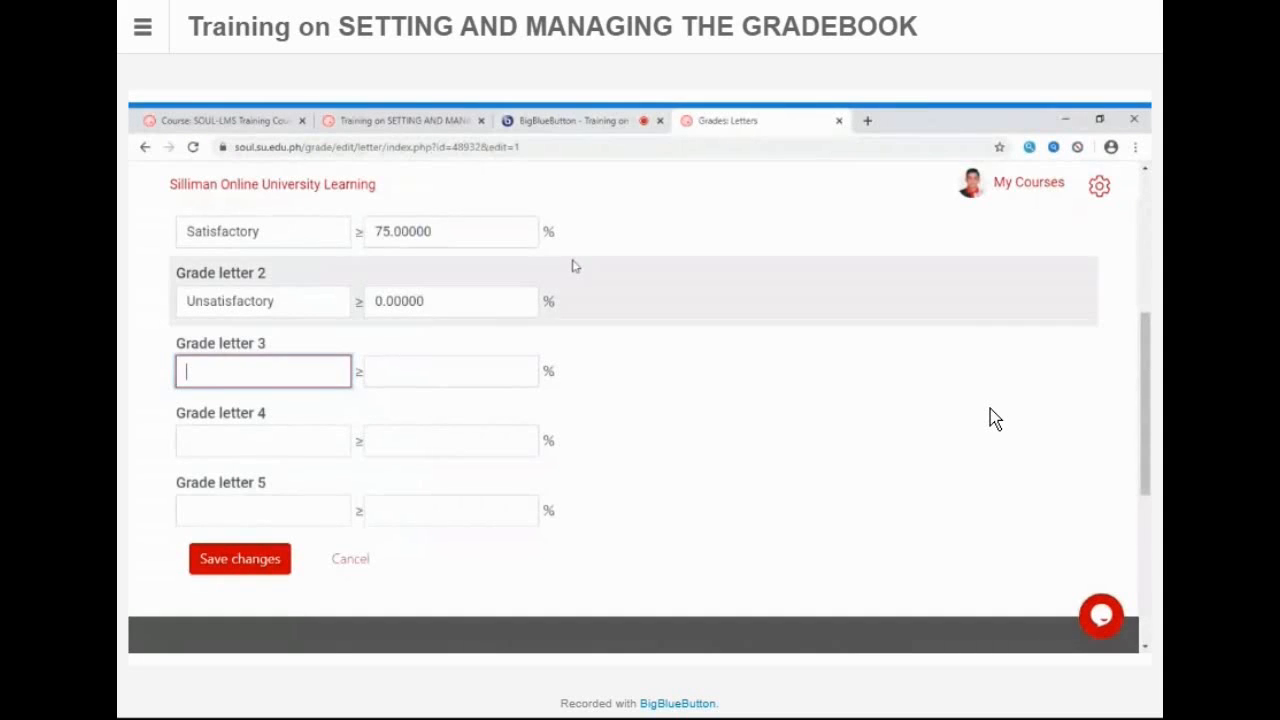
scroll(645, 291, "up", 1)
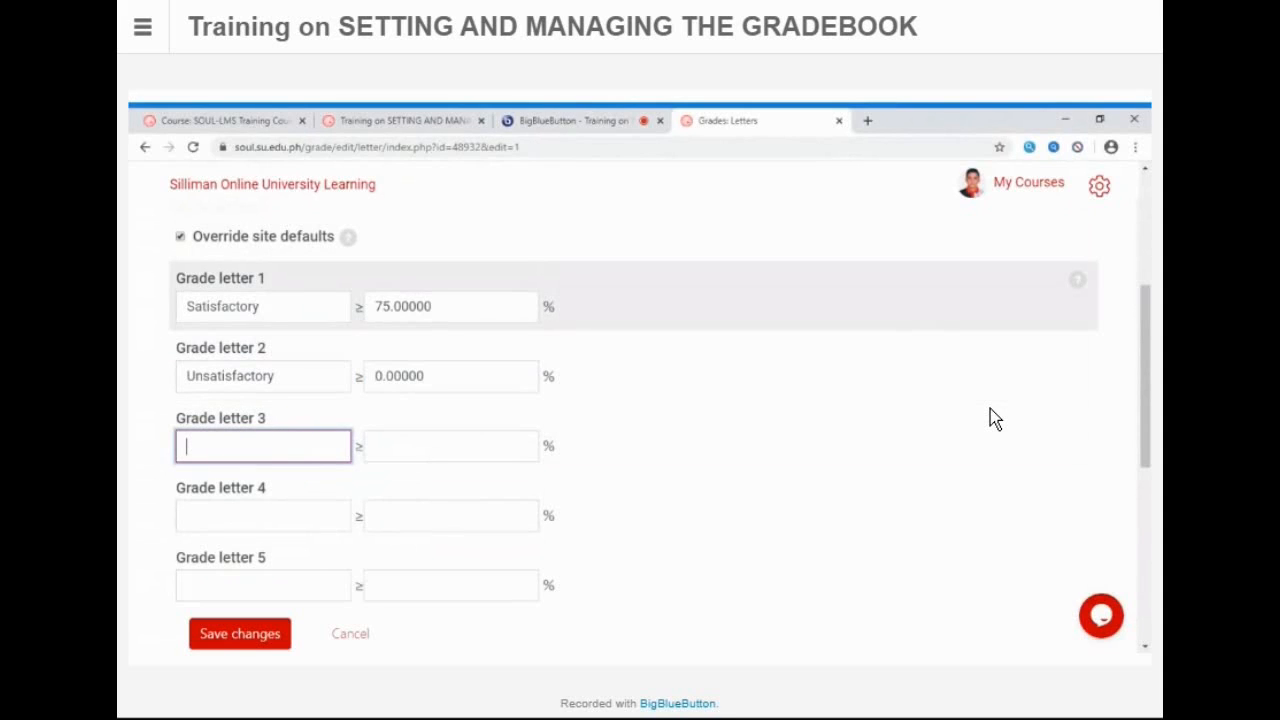
Step: Replace the names of Grade letter 1 and Grade letter 2 with the number grades 4 and 3.9
left_click_drag(264, 306, 165, 314)
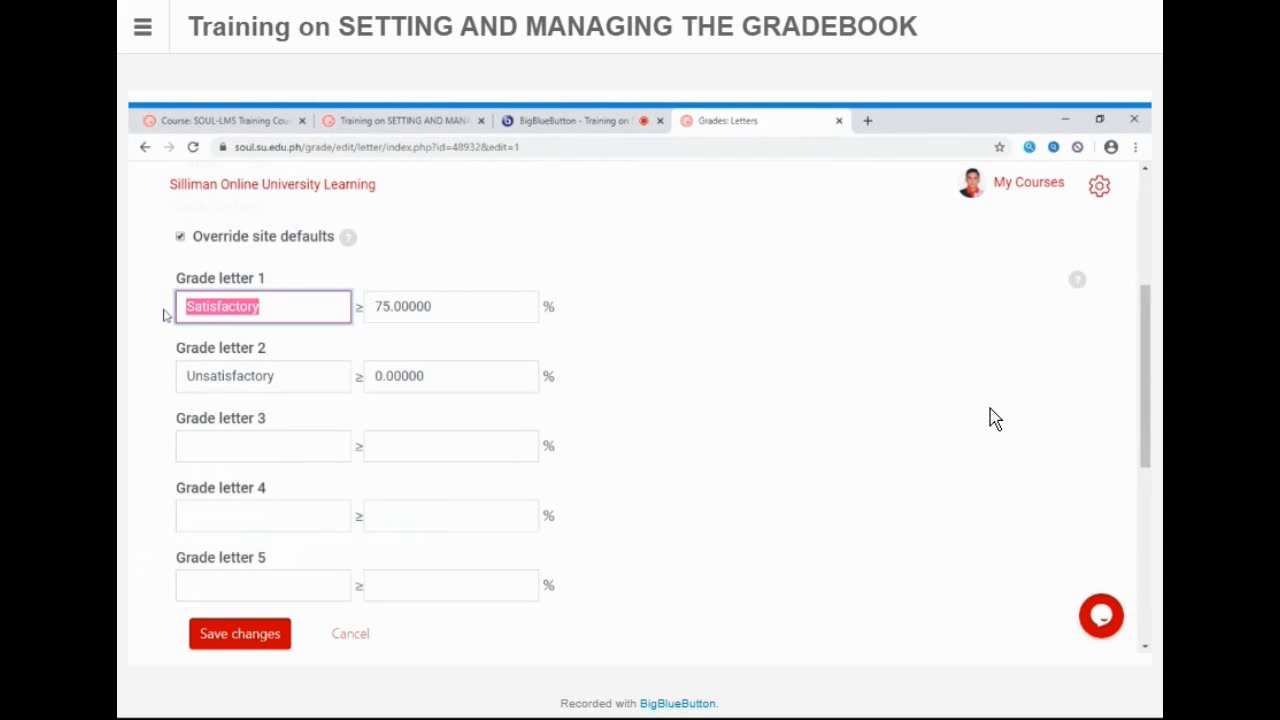
type("4")
left_click_drag(278, 376, 166, 386)
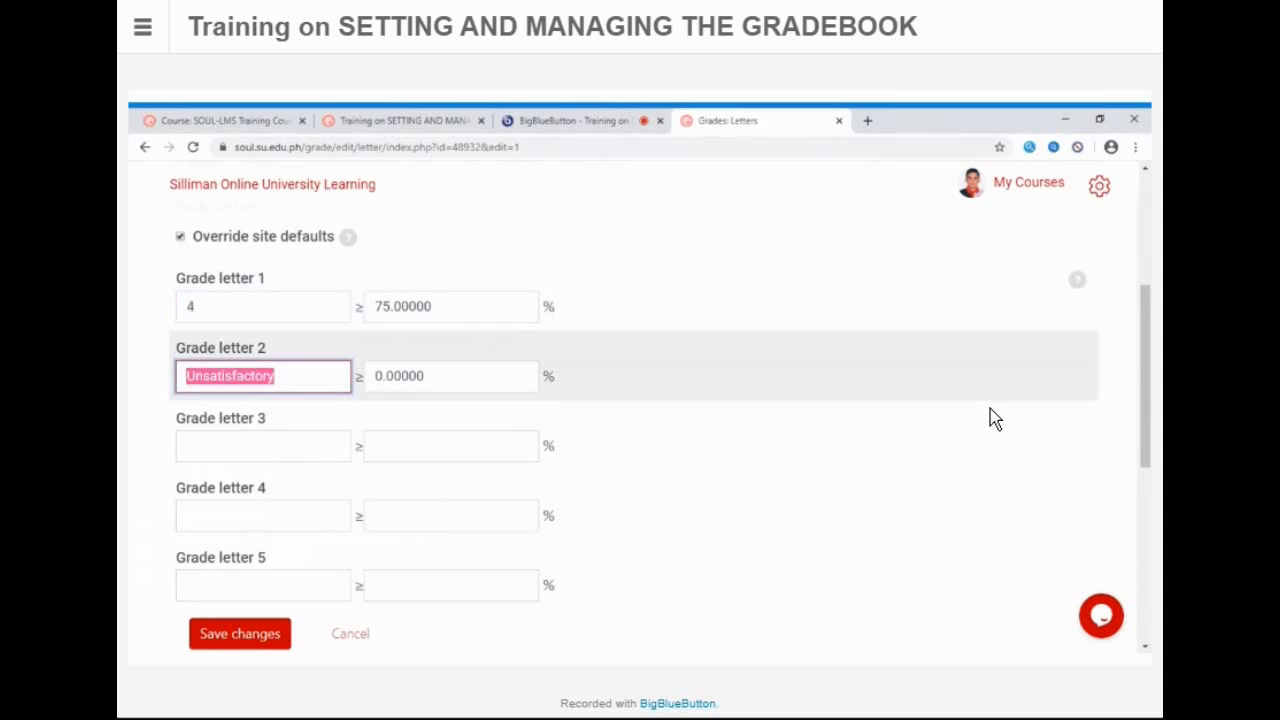
type("3")
key("BackSpace")
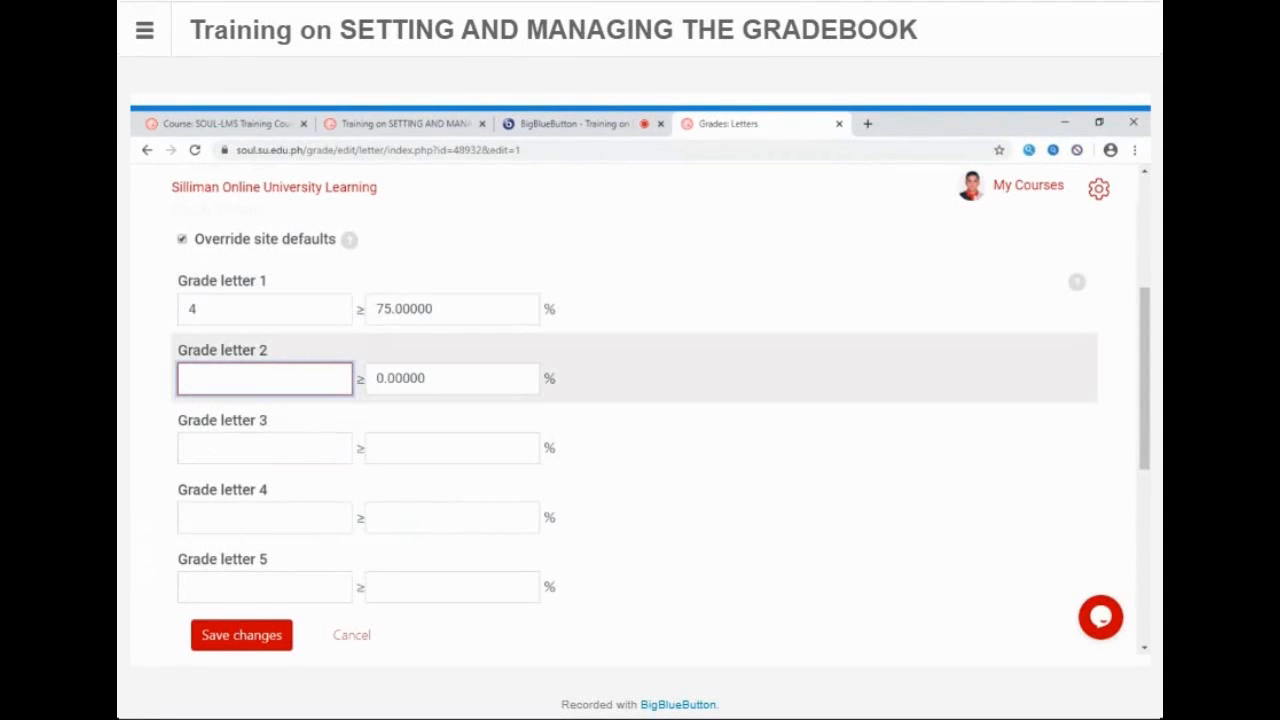
type("3.9")
left_click(180, 450)
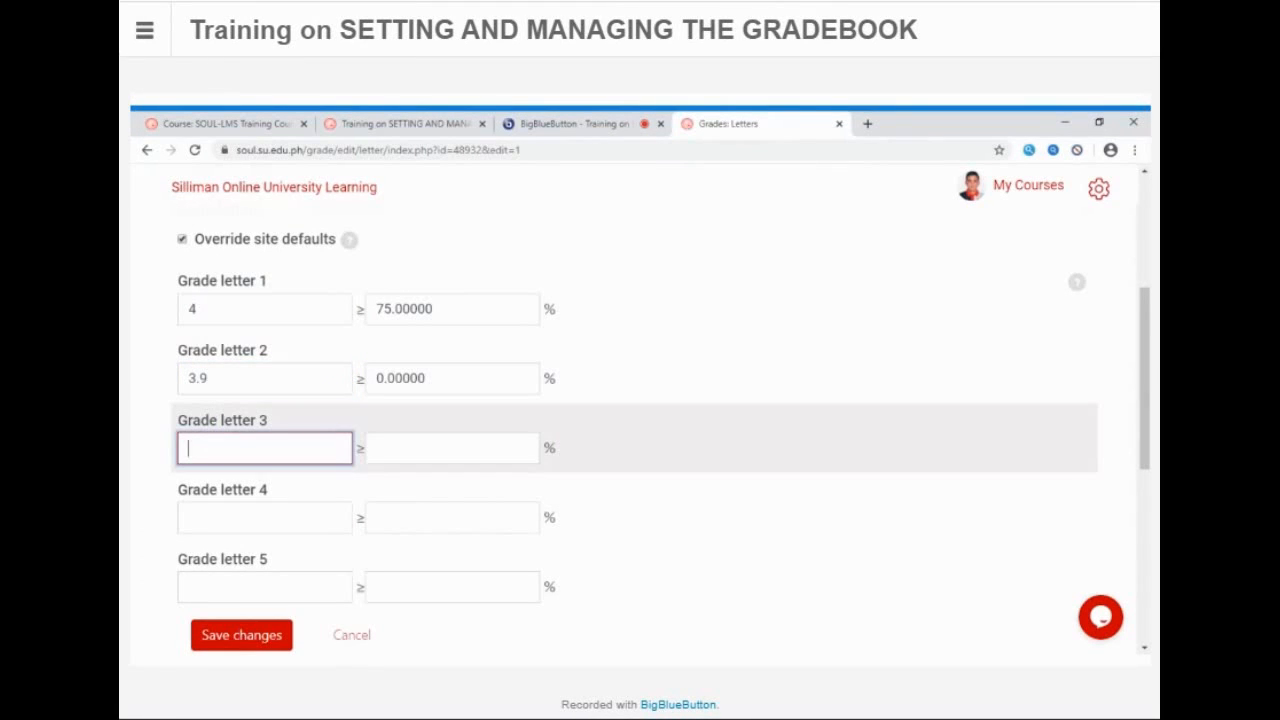